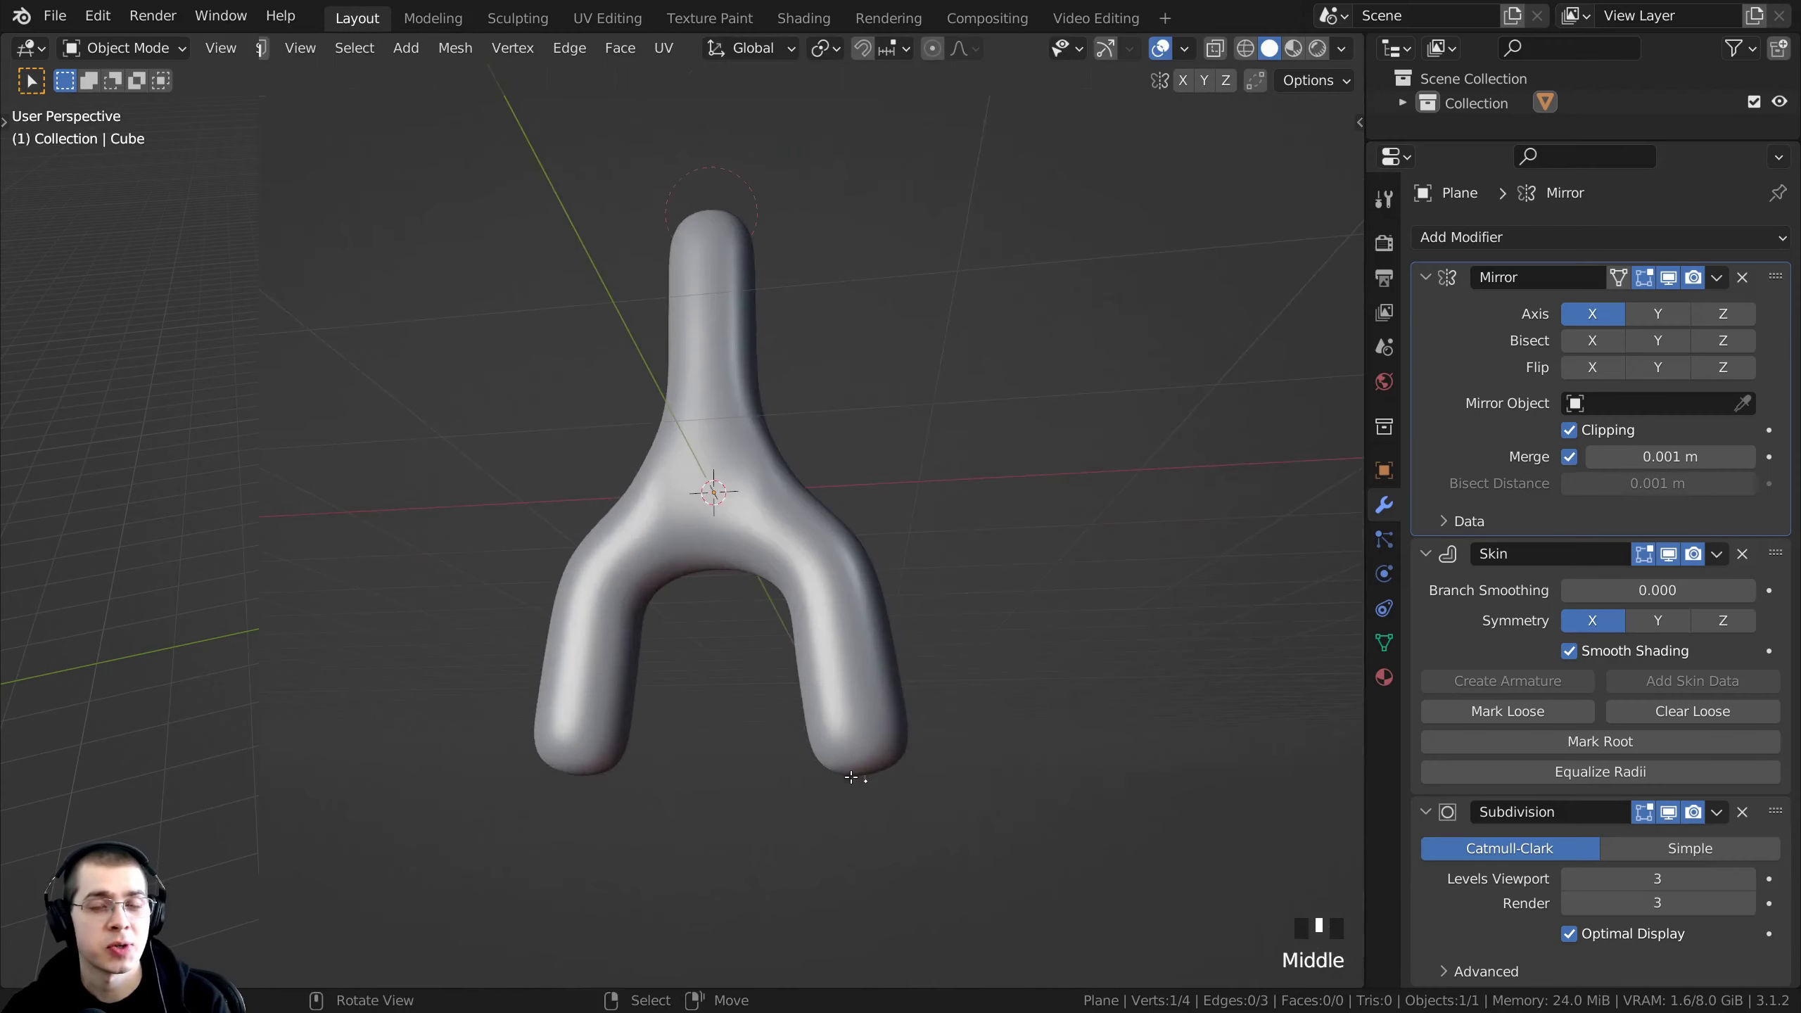
- Extrude the end of the mirrored leg into a foot, enlarge its skin and set the vertex's Radius Y to 0.369
middle_drag(707, 487, 684, 503)
scroll(684, 503, up, 3)
scroll(893, 403, down, 1)
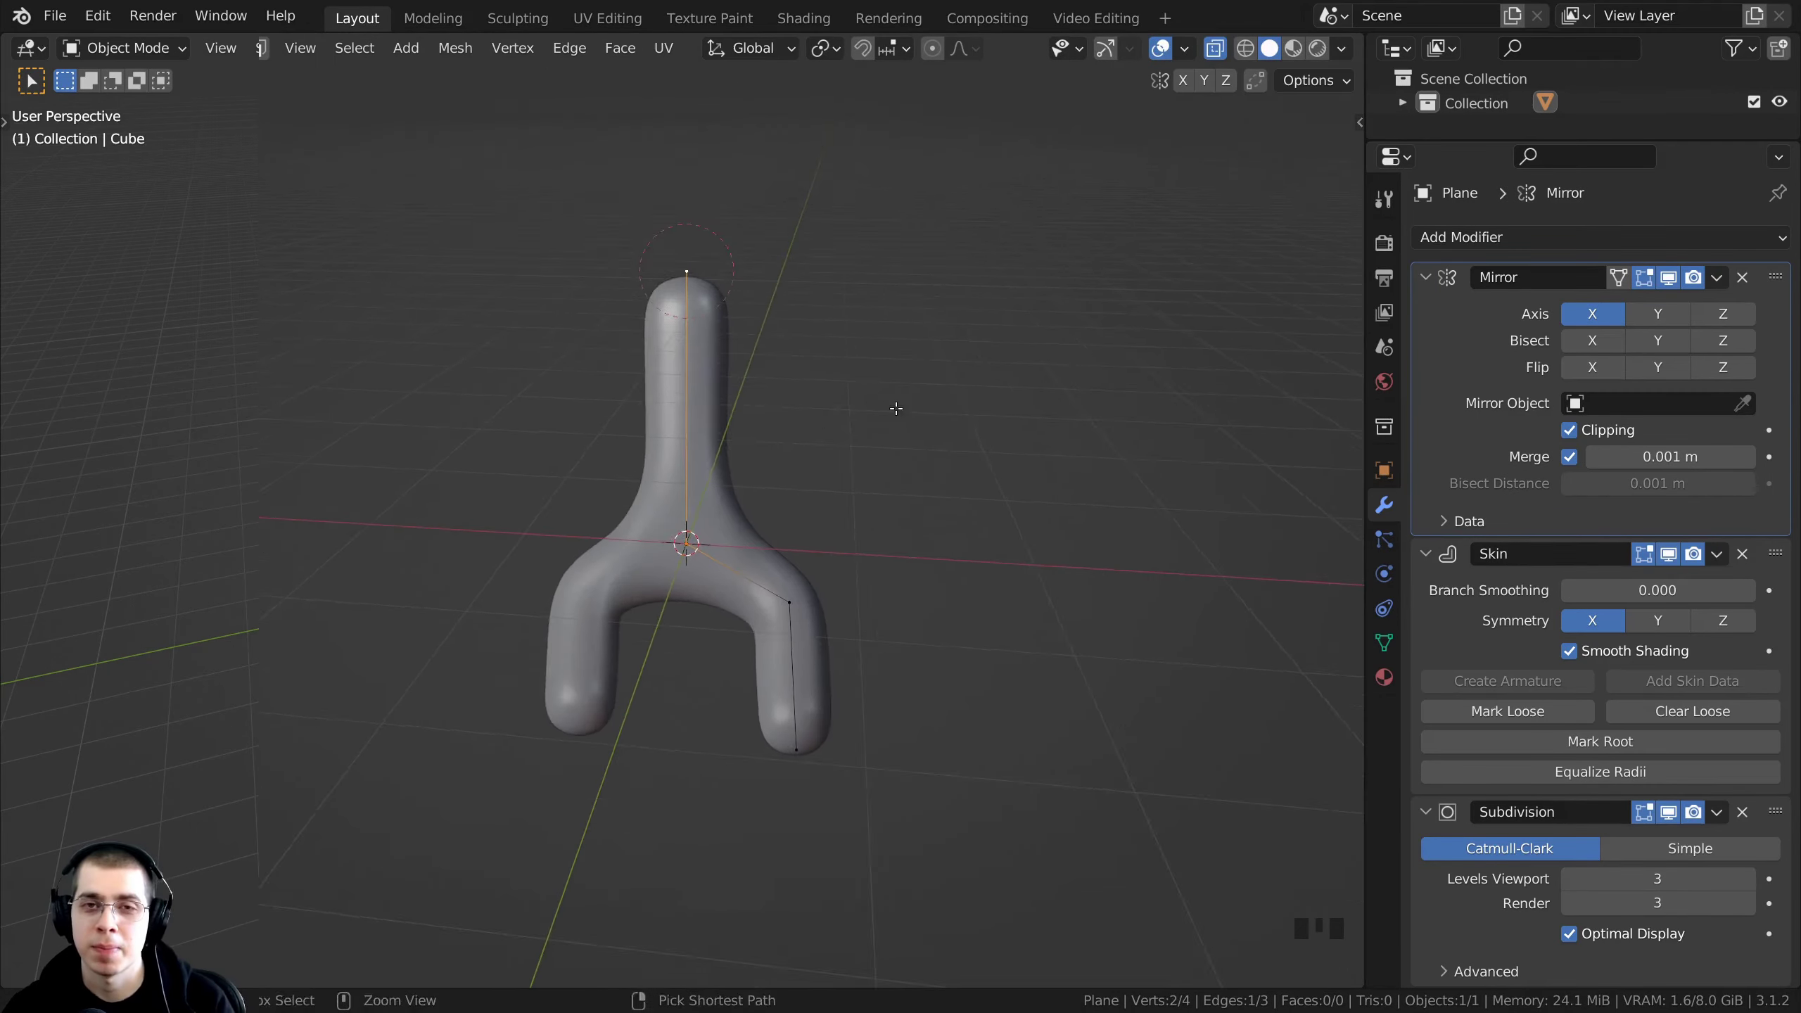
scroll(893, 403, up, 3)
shift+middle_drag(892, 403, 977, 383)
key(e)
key(g)
key(e)
key(ctrl+a)
scroll(693, 578, up, 4)
key(n)
drag(1198, 378, 1230, 378)
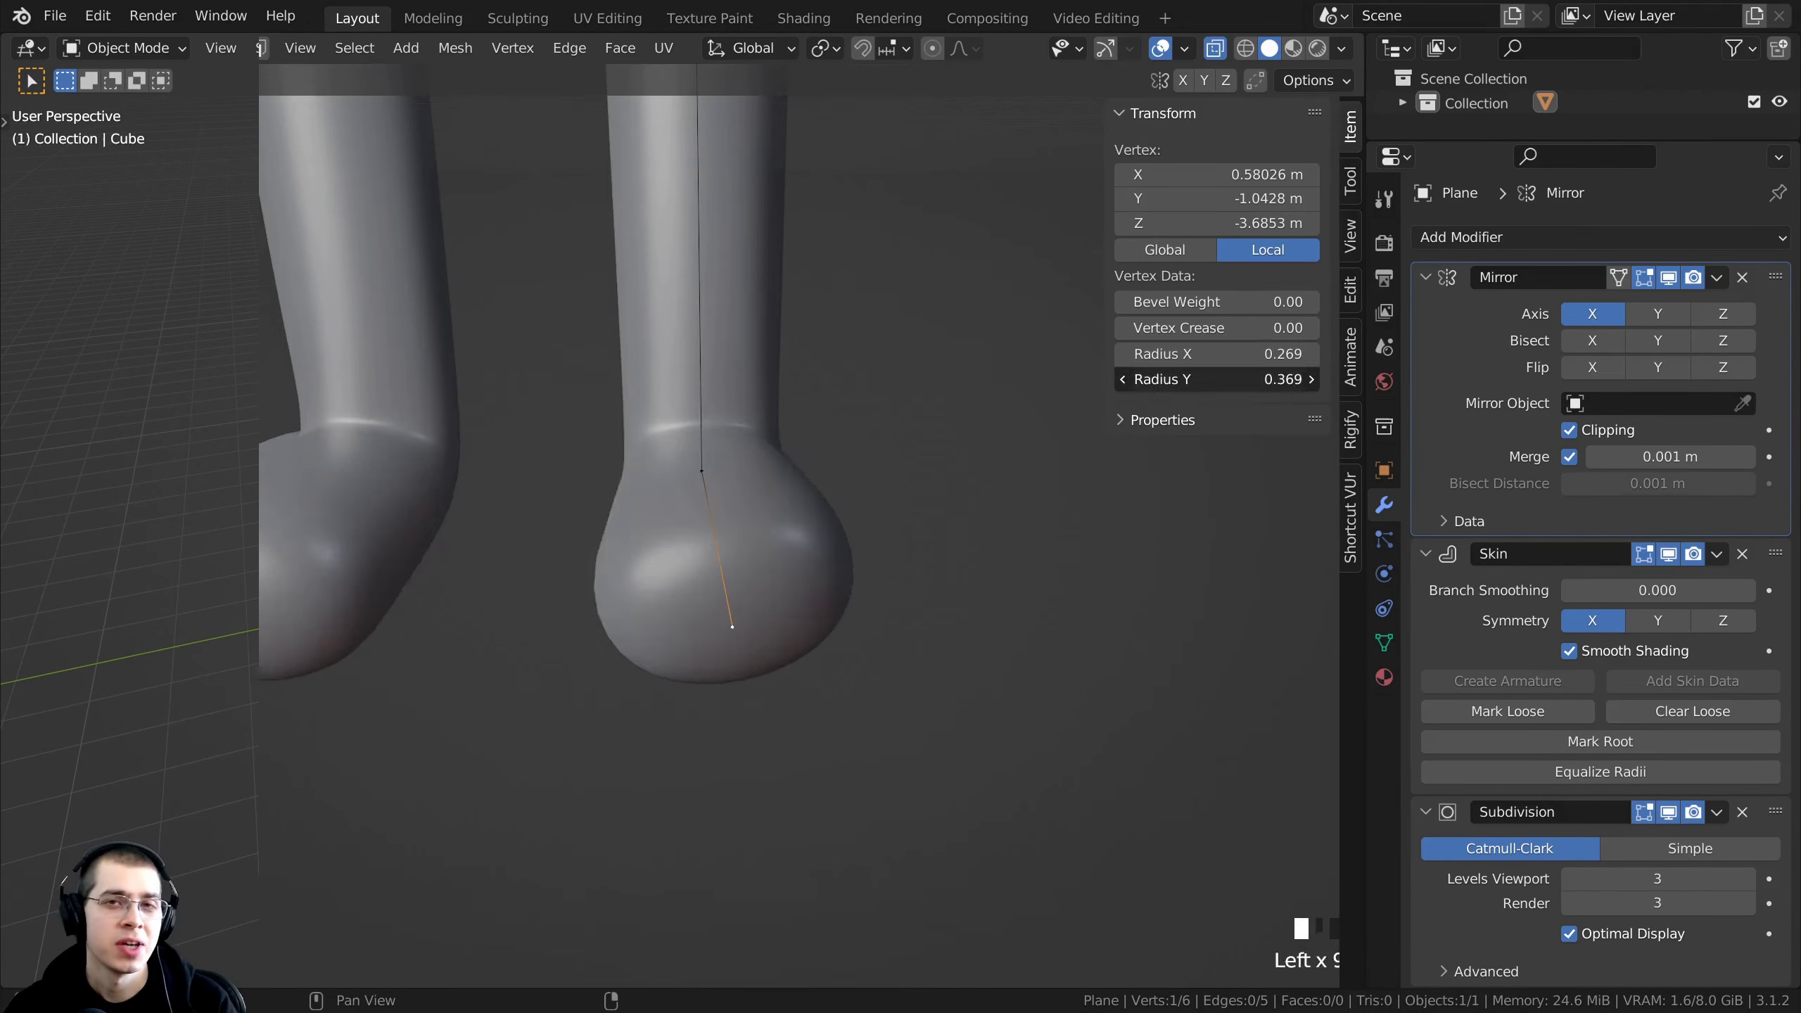
scroll(635, 426, down, 5)
key(n)
- Extrude the torso upward into a neck and head, adjusting the skin radius along the body
shift+middle_drag(635, 427, 737, 716)
key(e)
key(ctrl+a)
key(g)
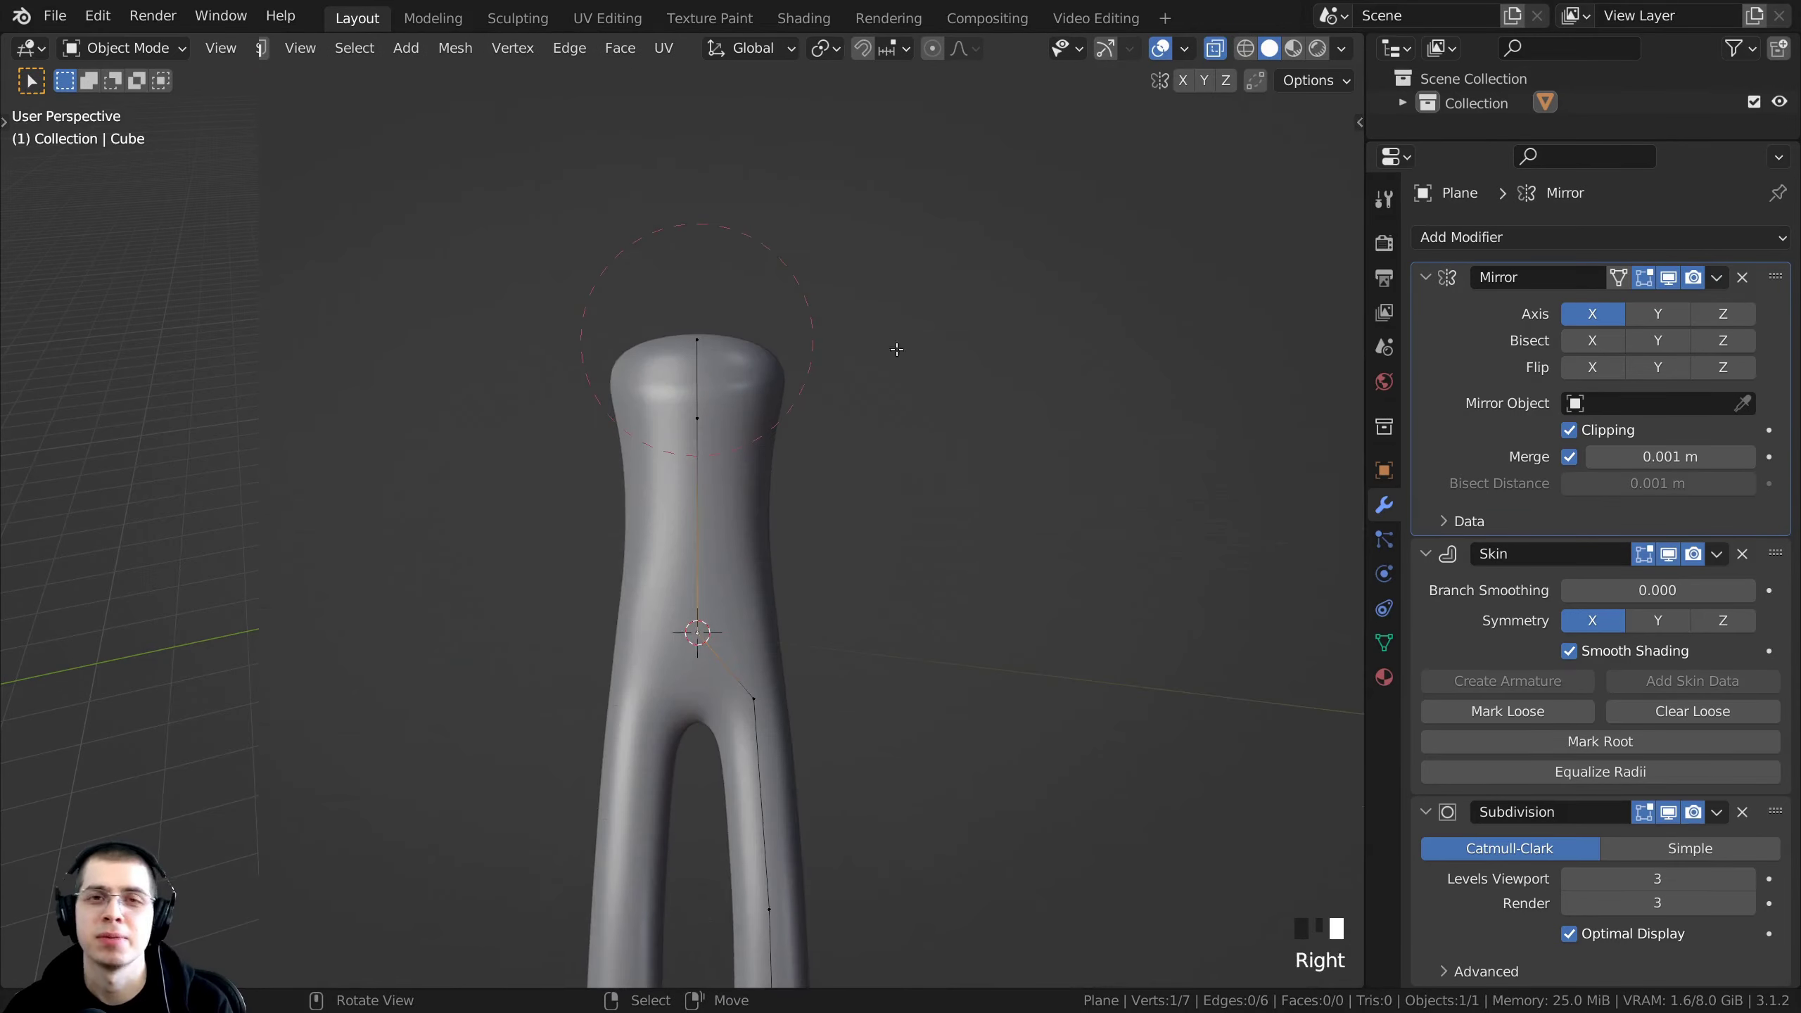
scroll(735, 436, down, 3)
key(n)
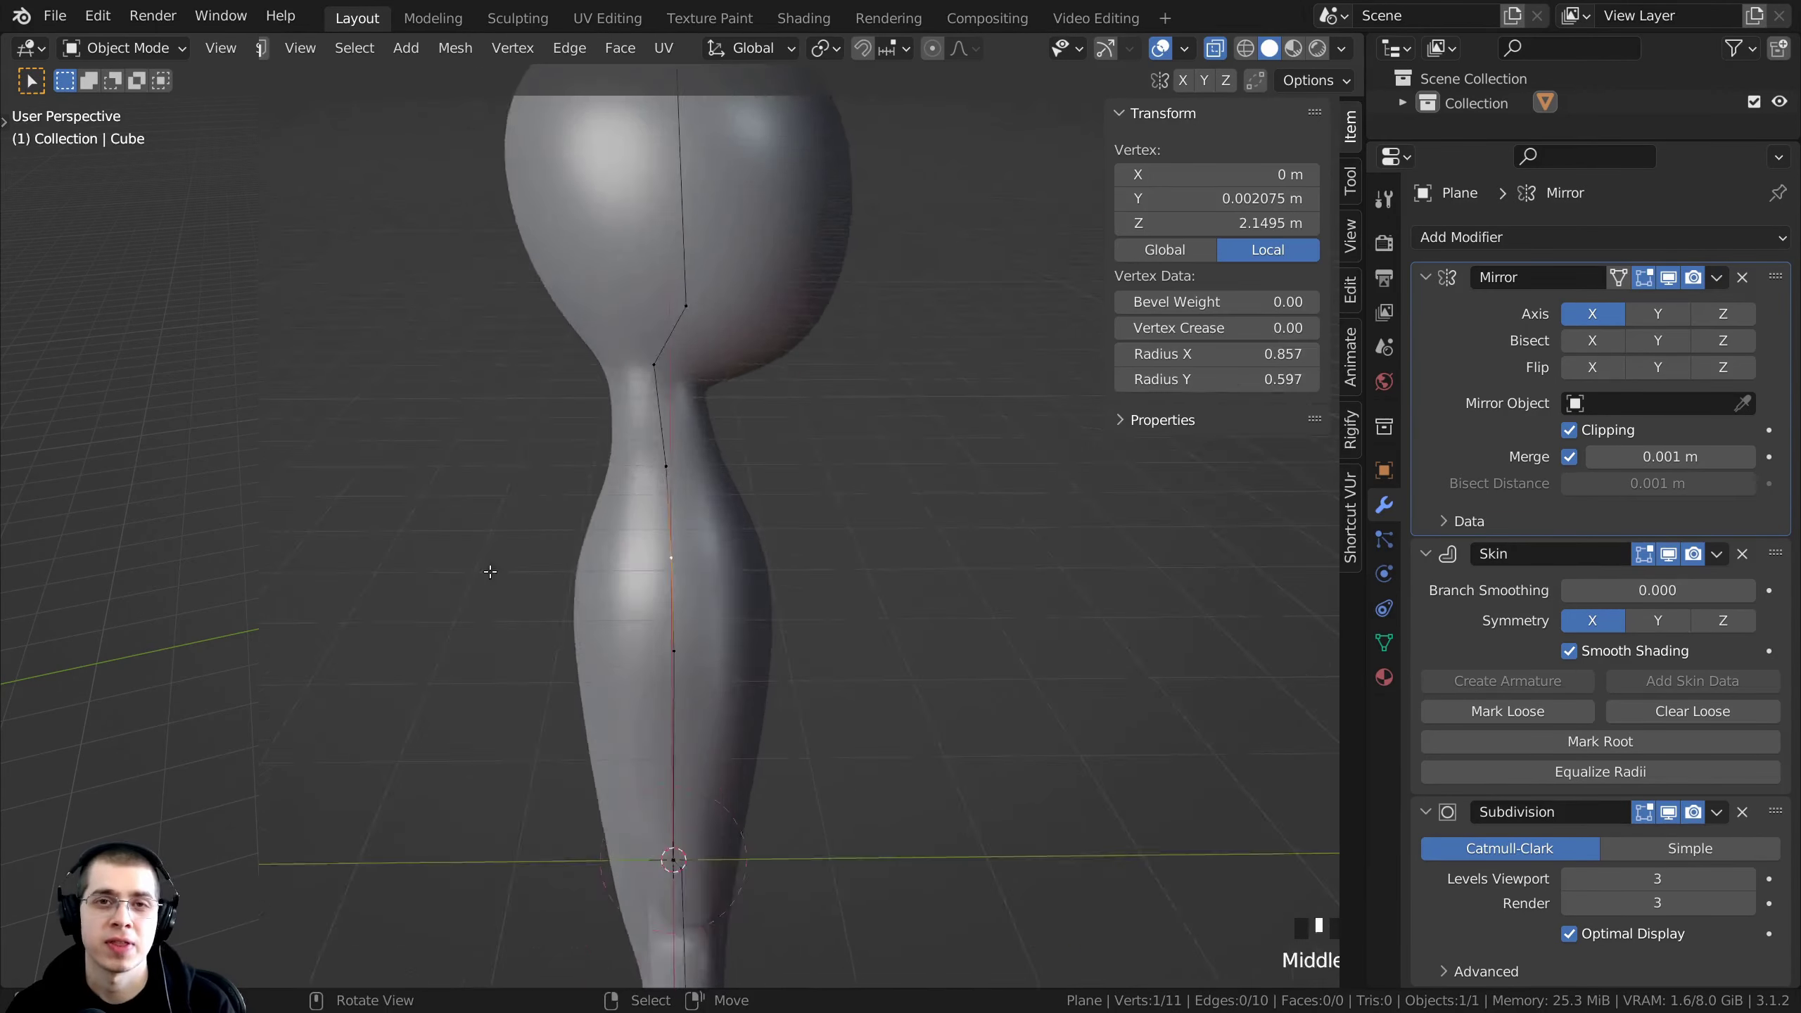
key(n)
middle_drag(735, 436, 780, 497)
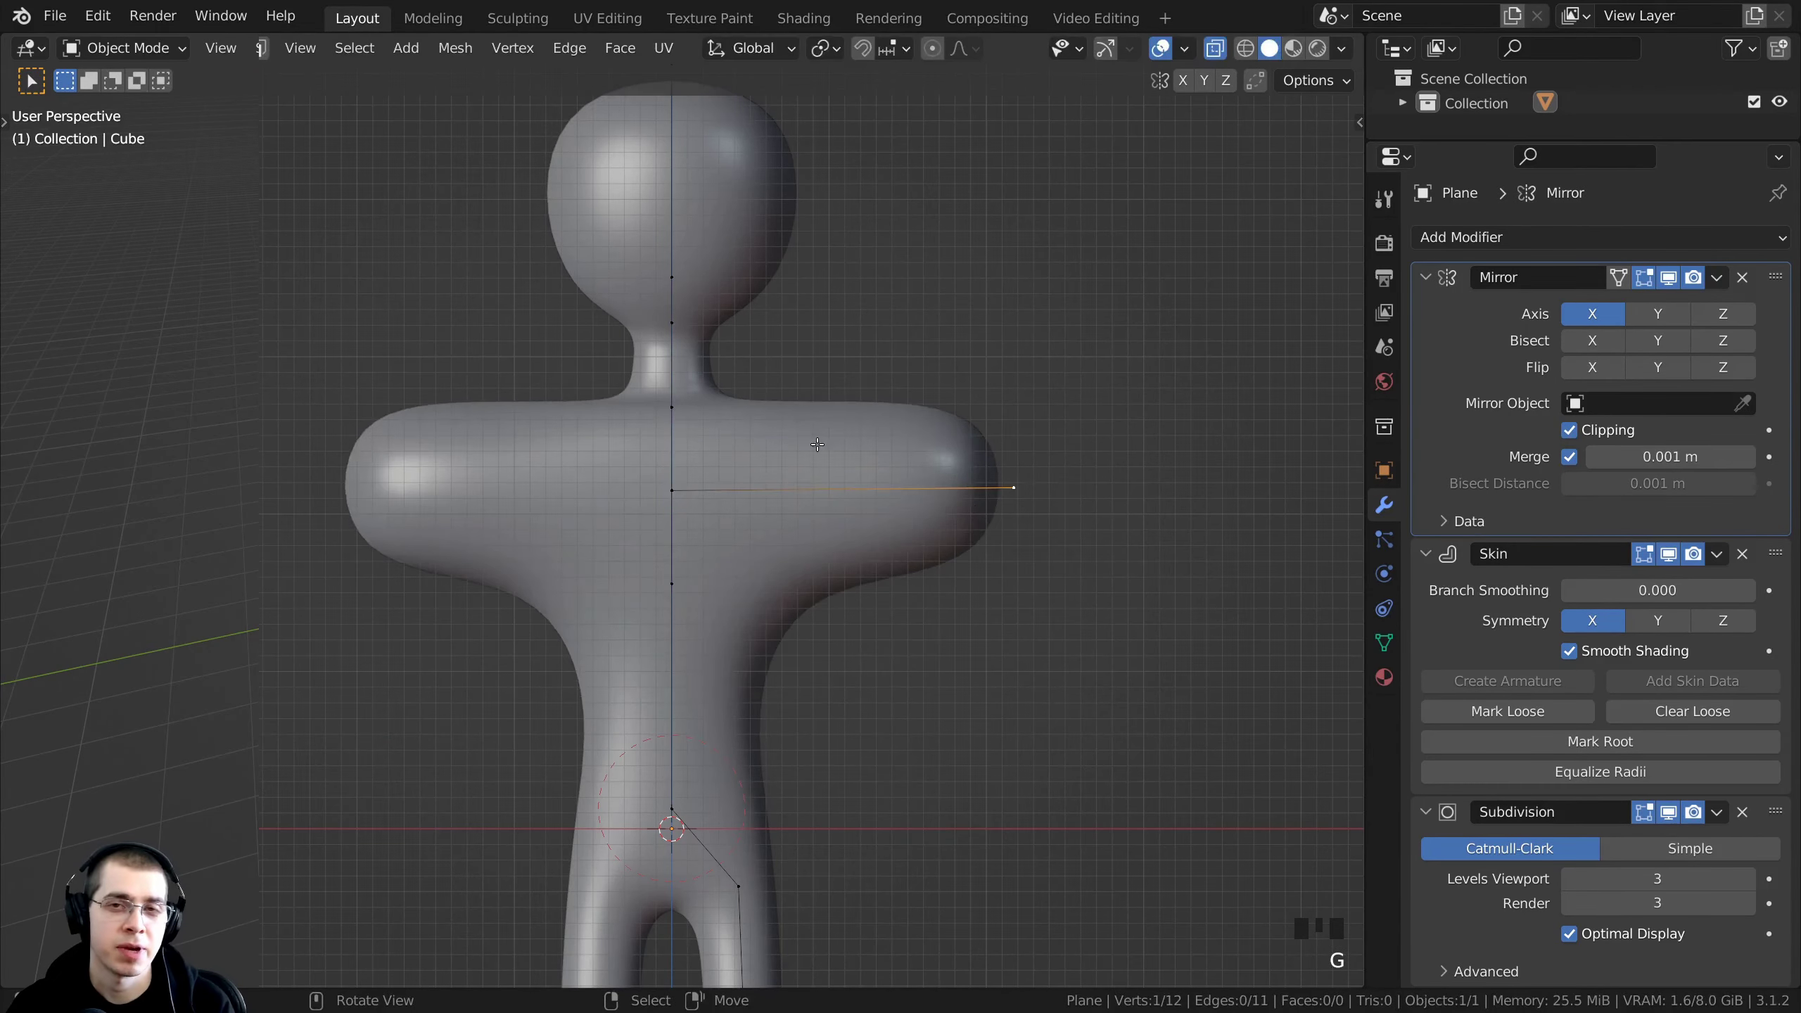
- Extrude a mirrored arm outward from the chest vertex and position its new vertices
key(e)
click(1029, 511)
key(n)
middle_drag(922, 504, 751, 538)
right_click(751, 539)
key(e)
click(709, 454)
mouse_move(709, 454)
middle_down()
mouse_move(648, 490)
mouse_move(518, 416)
middle_up()
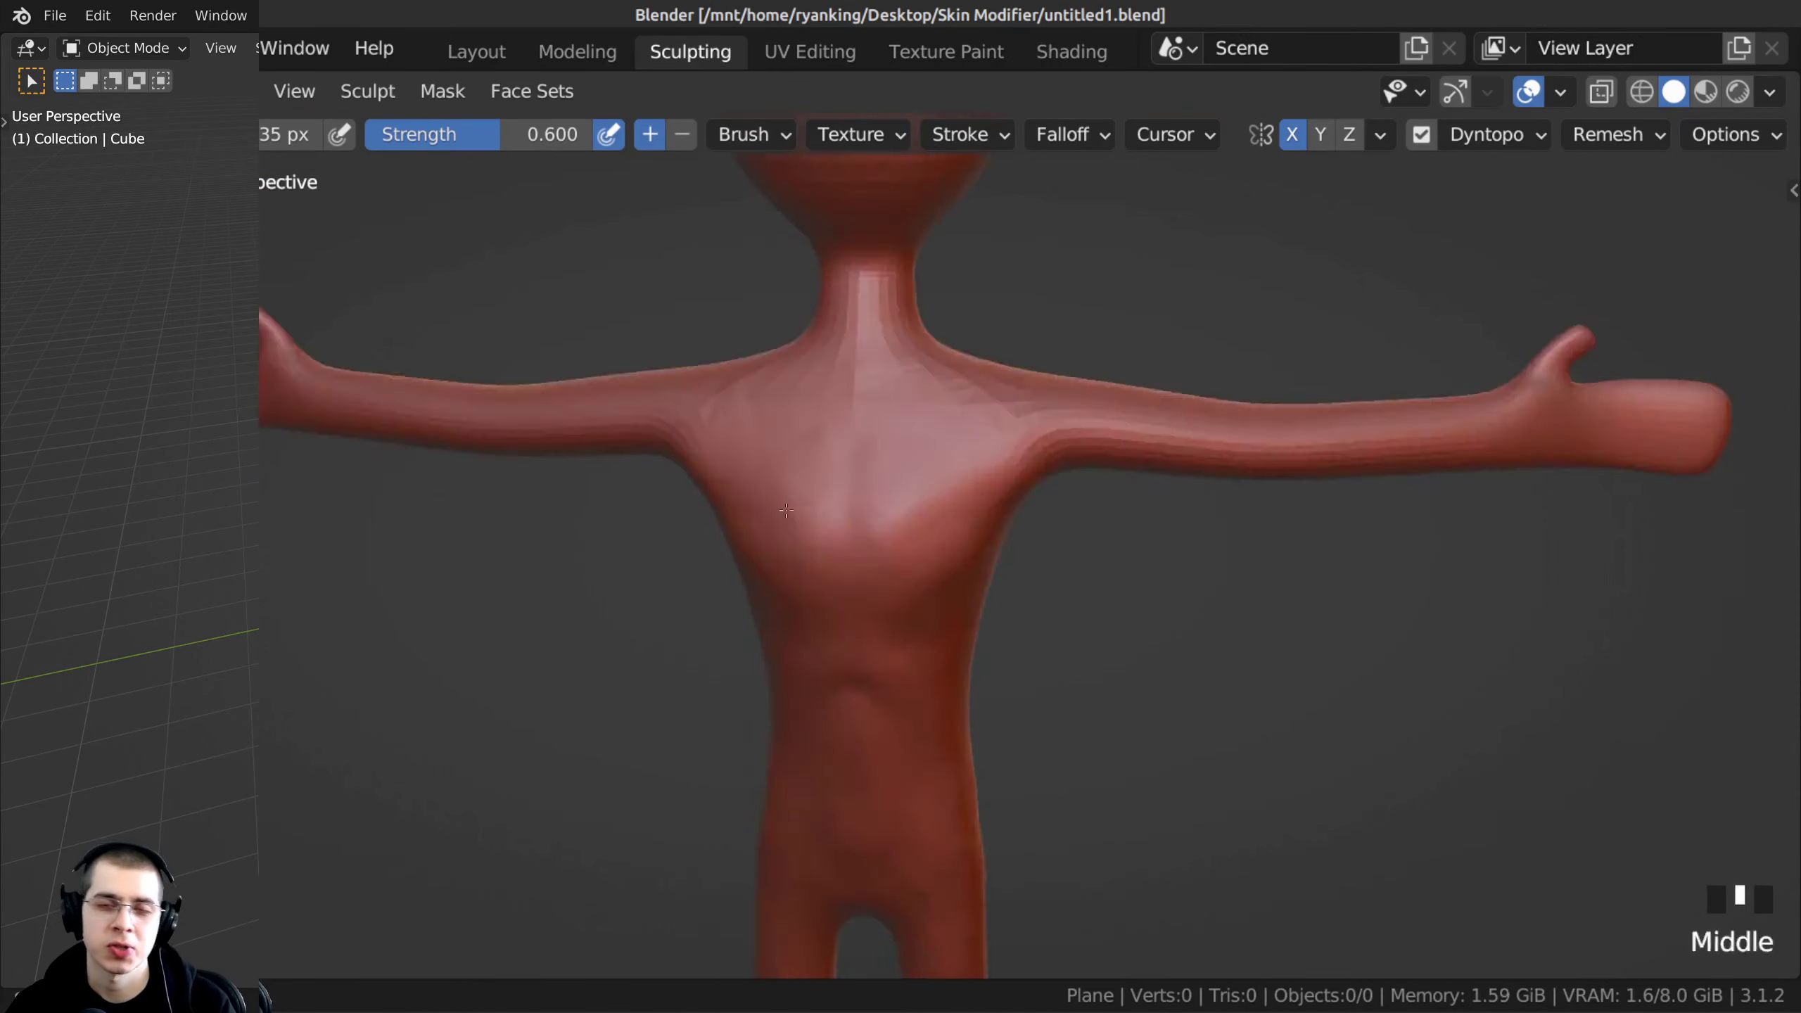
- Sculpt and smooth the figure's chest and back with X symmetry and Dyntopo at strength 0.600
middle_drag(786, 510, 887, 508)
shift+drag(914, 511, 921, 589)
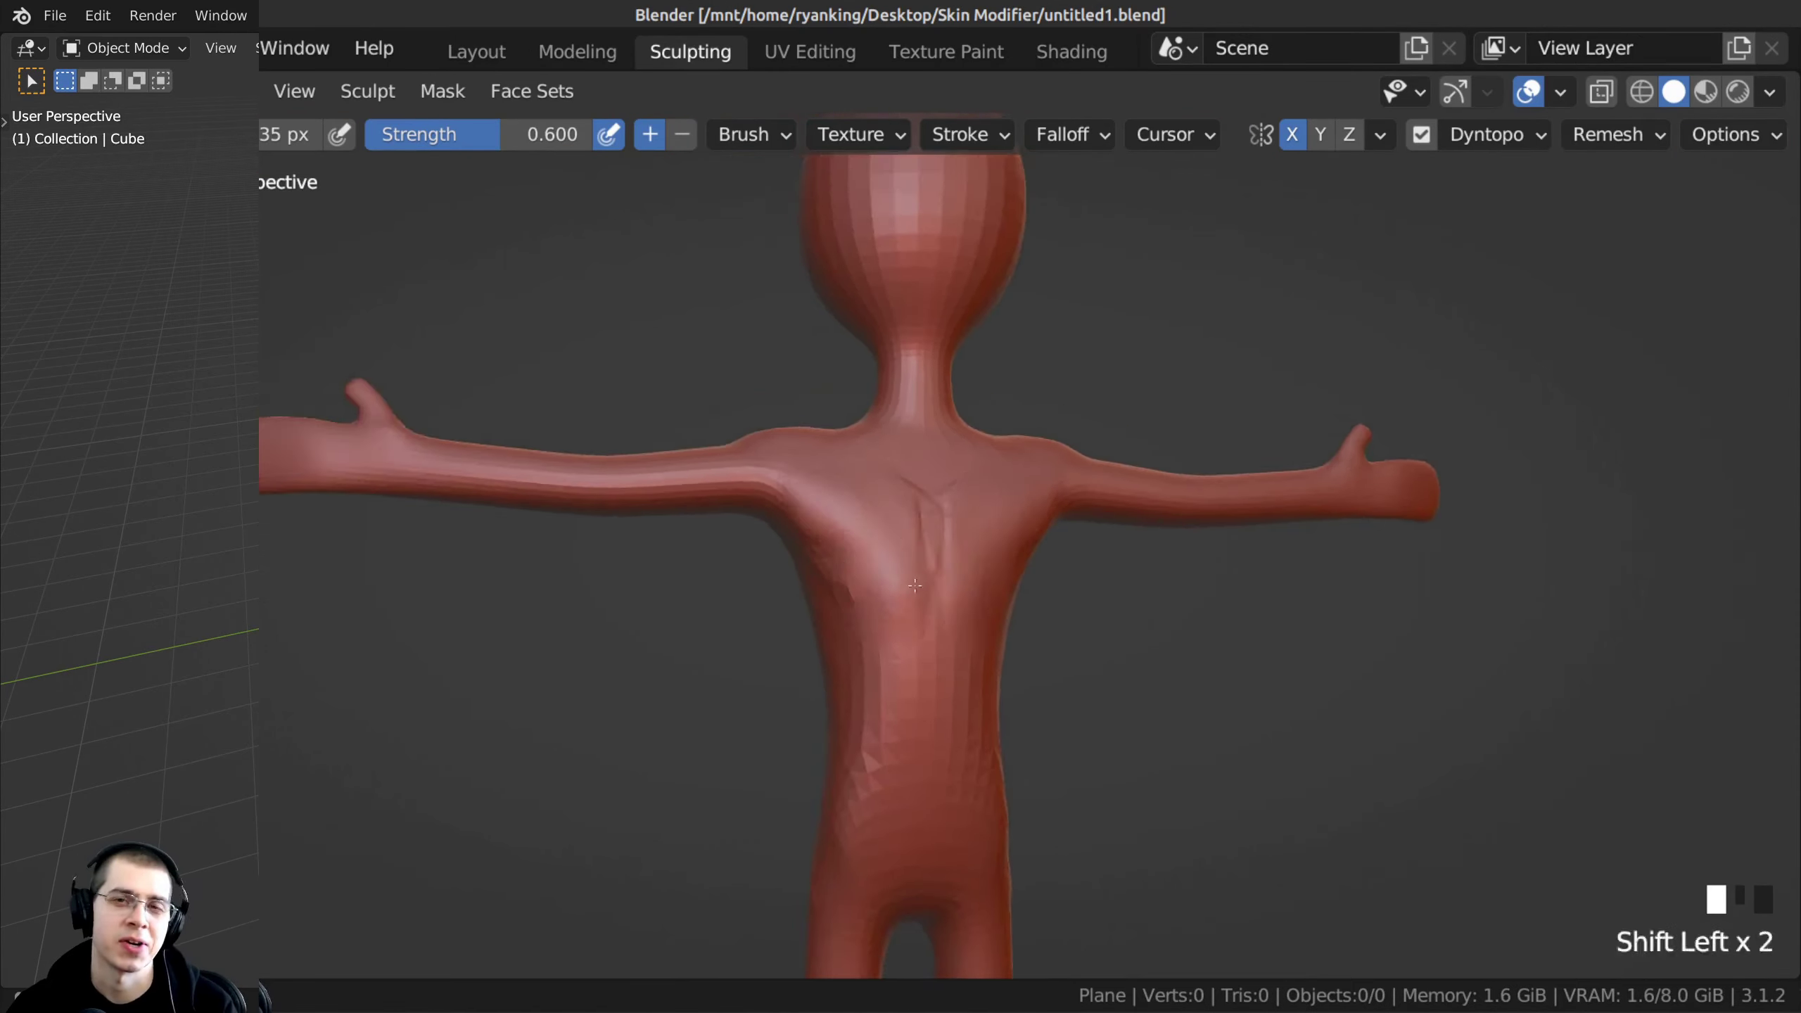
middle_drag(922, 588, 837, 525)
shift+drag(914, 511, 922, 553)
shift+middle_drag(922, 354, 914, 603)
drag(907, 497, 912, 507)
- Sculpt eyes, brows, a round nose and a mouth on the head, smoothing and grabbing the shapes
drag(801, 461, 811, 489)
mouse_move(780, 468)
middle_down()
mouse_move(817, 471)
mouse_move(837, 283)
middle_up()
drag(836, 592, 1013, 613)
mouse_move(921, 568)
ctrl+middle_down()
mouse_move(921, 511)
mouse_move(1063, 524)
mouse_move(887, 538)
ctrl+middle_up()
mouse_move(922, 525)
mouse_down()
mouse_move(936, 575)
mouse_move(886, 496)
mouse_up()
mouse_move(887, 539)
middle_down()
mouse_move(1007, 561)
mouse_move(836, 539)
mouse_move(992, 497)
middle_up()
key(g)
shift+drag(773, 398, 738, 469)
middle_drag(921, 511, 850, 496)
shift+drag(780, 299, 787, 383)
middle_drag(992, 511, 816, 511)
ctrl+drag(865, 497, 860, 540)
scroll(860, 540, down, 5)
shift+middle_drag(836, 538, 820, 450)
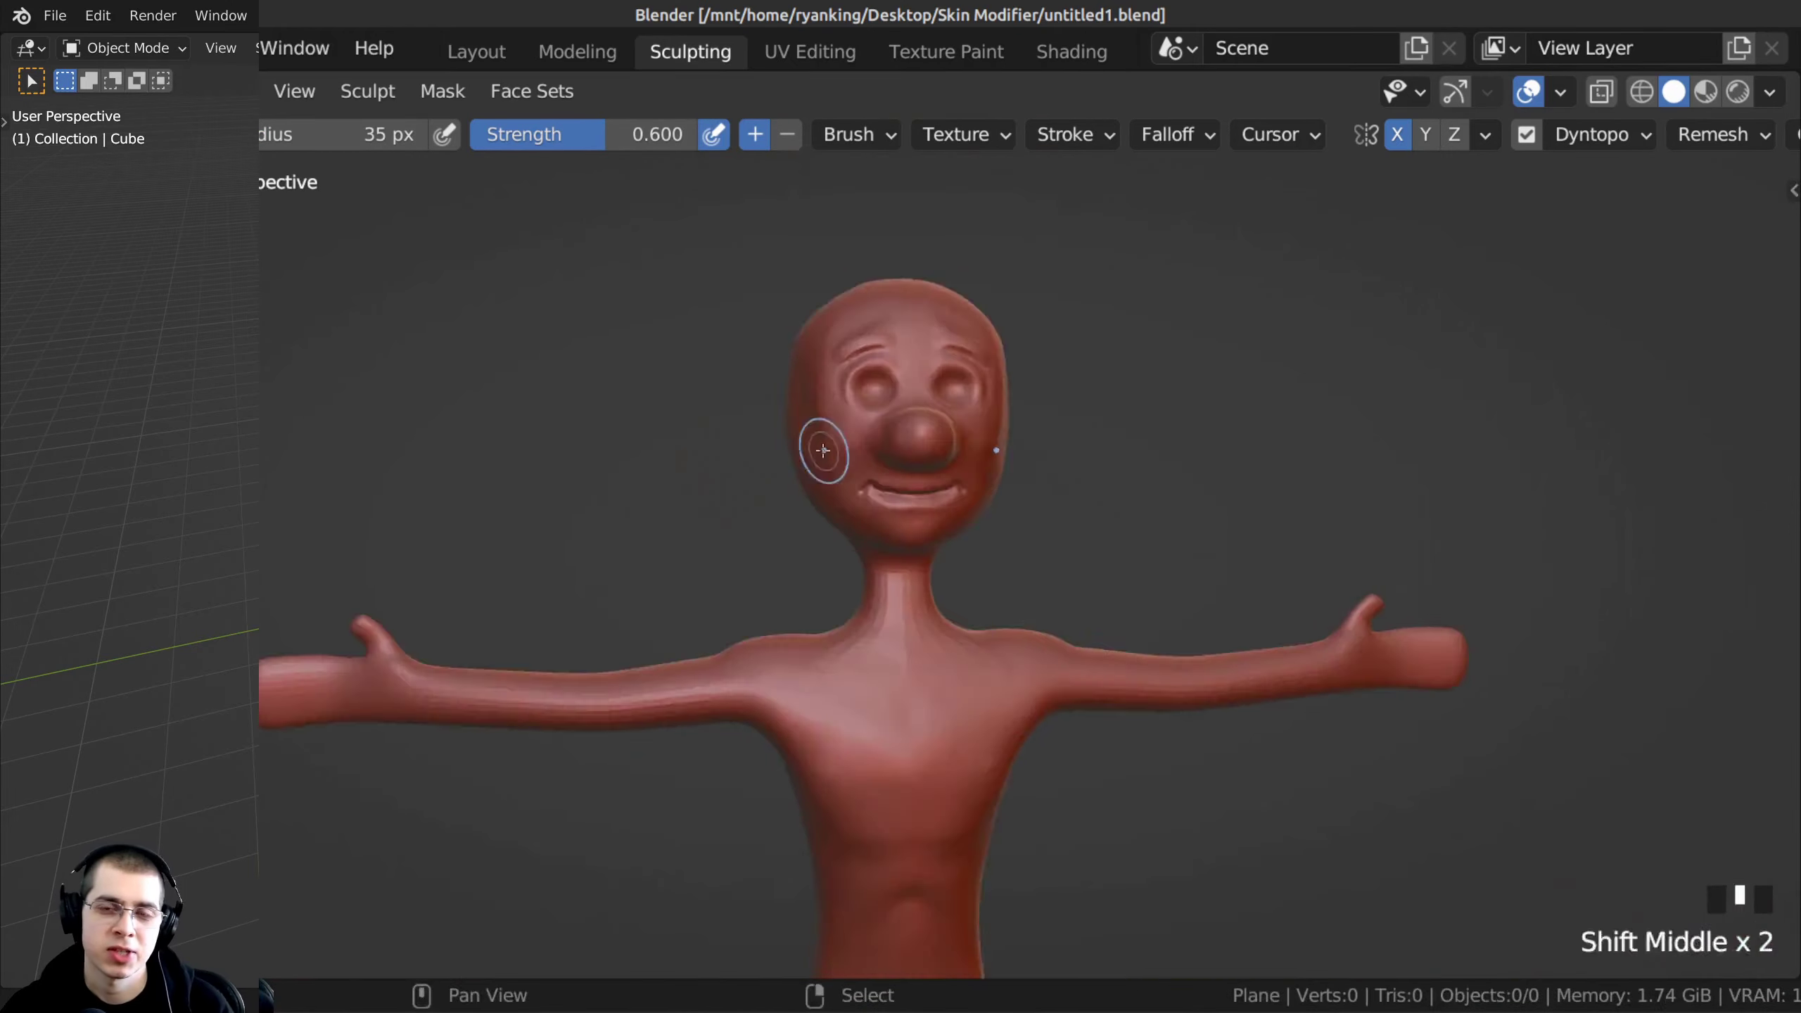
- Smooth the figure's neck and torso, and reshape the body with the Grab brush
shift+middle_drag(820, 639, 850, 354)
shift+drag(893, 568, 900, 681)
mouse_move(816, 535)
middle_down()
mouse_move(912, 538)
mouse_move(973, 611)
mouse_move(815, 539)
middle_up()
ctrl+middle_drag(815, 539, 695, 361)
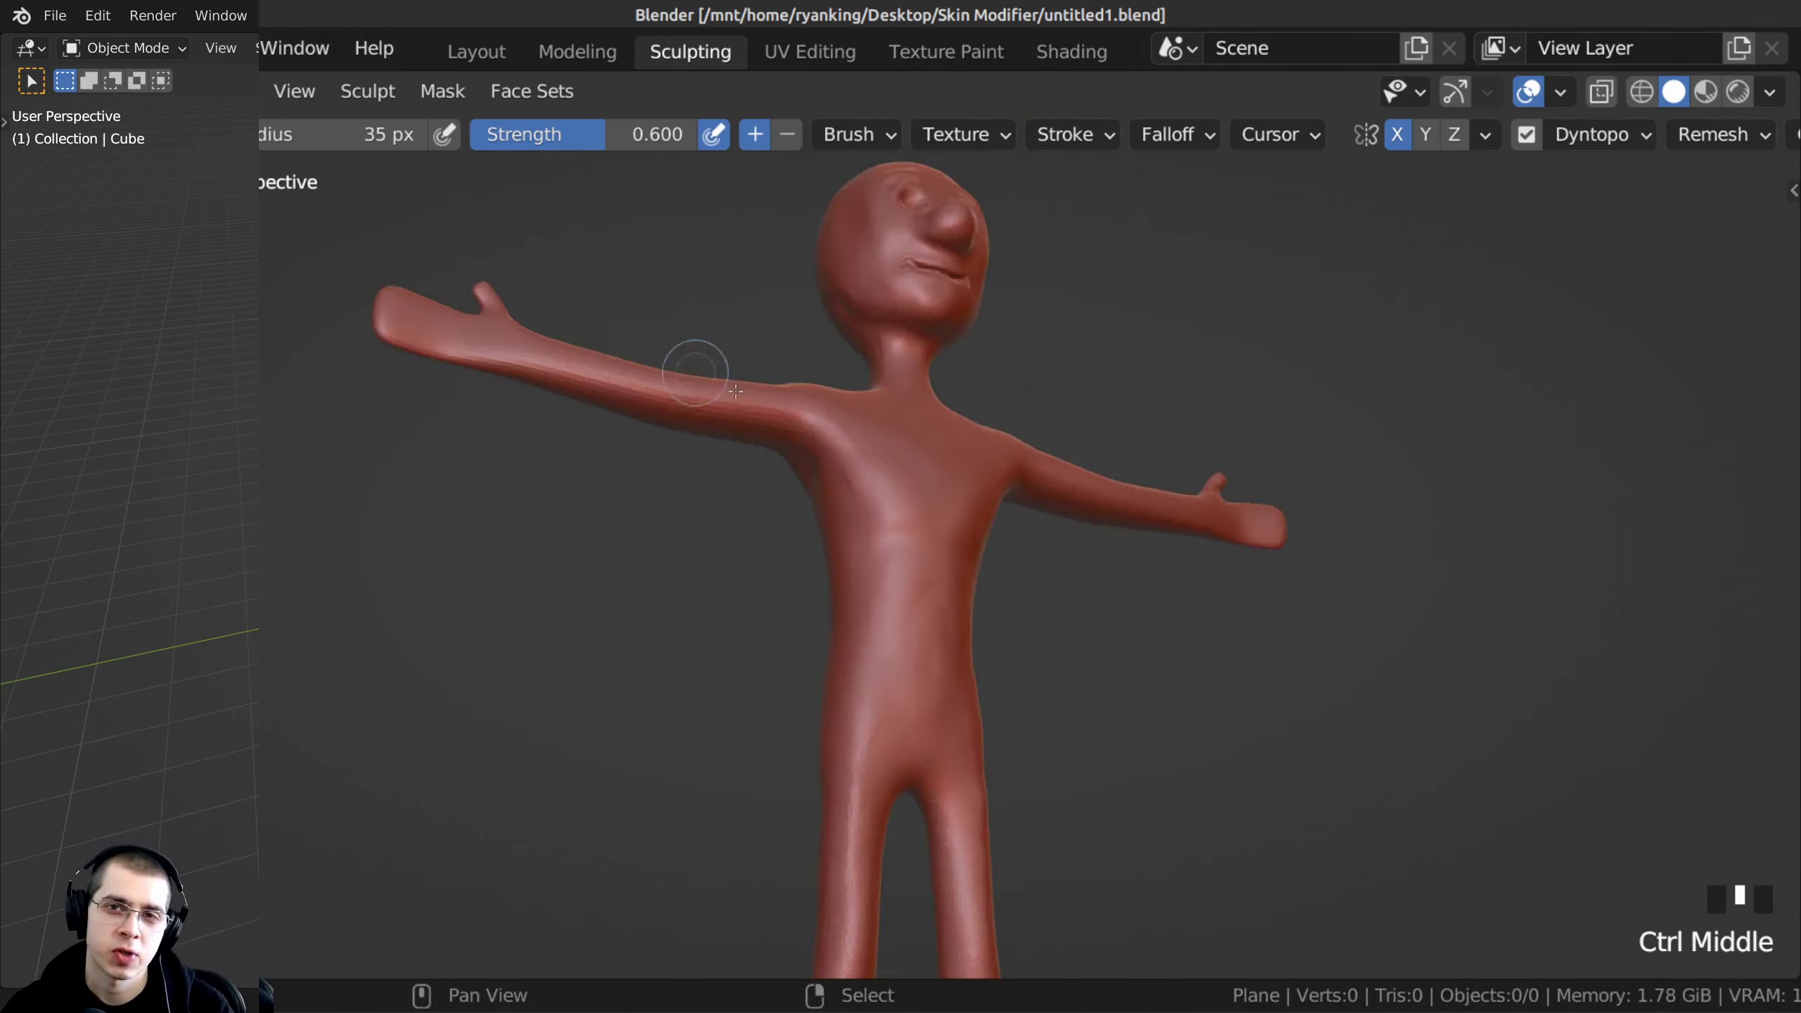
shift+middle_drag(836, 638, 836, 283)
key(g)
drag(783, 510, 766, 539)
middle_drag(815, 538, 993, 539)
shift+drag(1105, 616, 1142, 634)
mouse_move(886, 469)
shift+middle_down()
mouse_move(896, 457)
mouse_move(886, 539)
shift+middle_up()
mouse_move(843, 531)
mouse_down()
mouse_move(840, 507)
mouse_move(851, 546)
mouse_up()
- Refine the sculpted figure's form with further smoothing and Grab strokes
key(KP_Decimal)
middle_drag(858, 497, 907, 610)
shift+drag(865, 468, 848, 528)
key(g)
mouse_move(1006, 610)
middle_down()
mouse_move(907, 550)
mouse_move(792, 555)
middle_up()
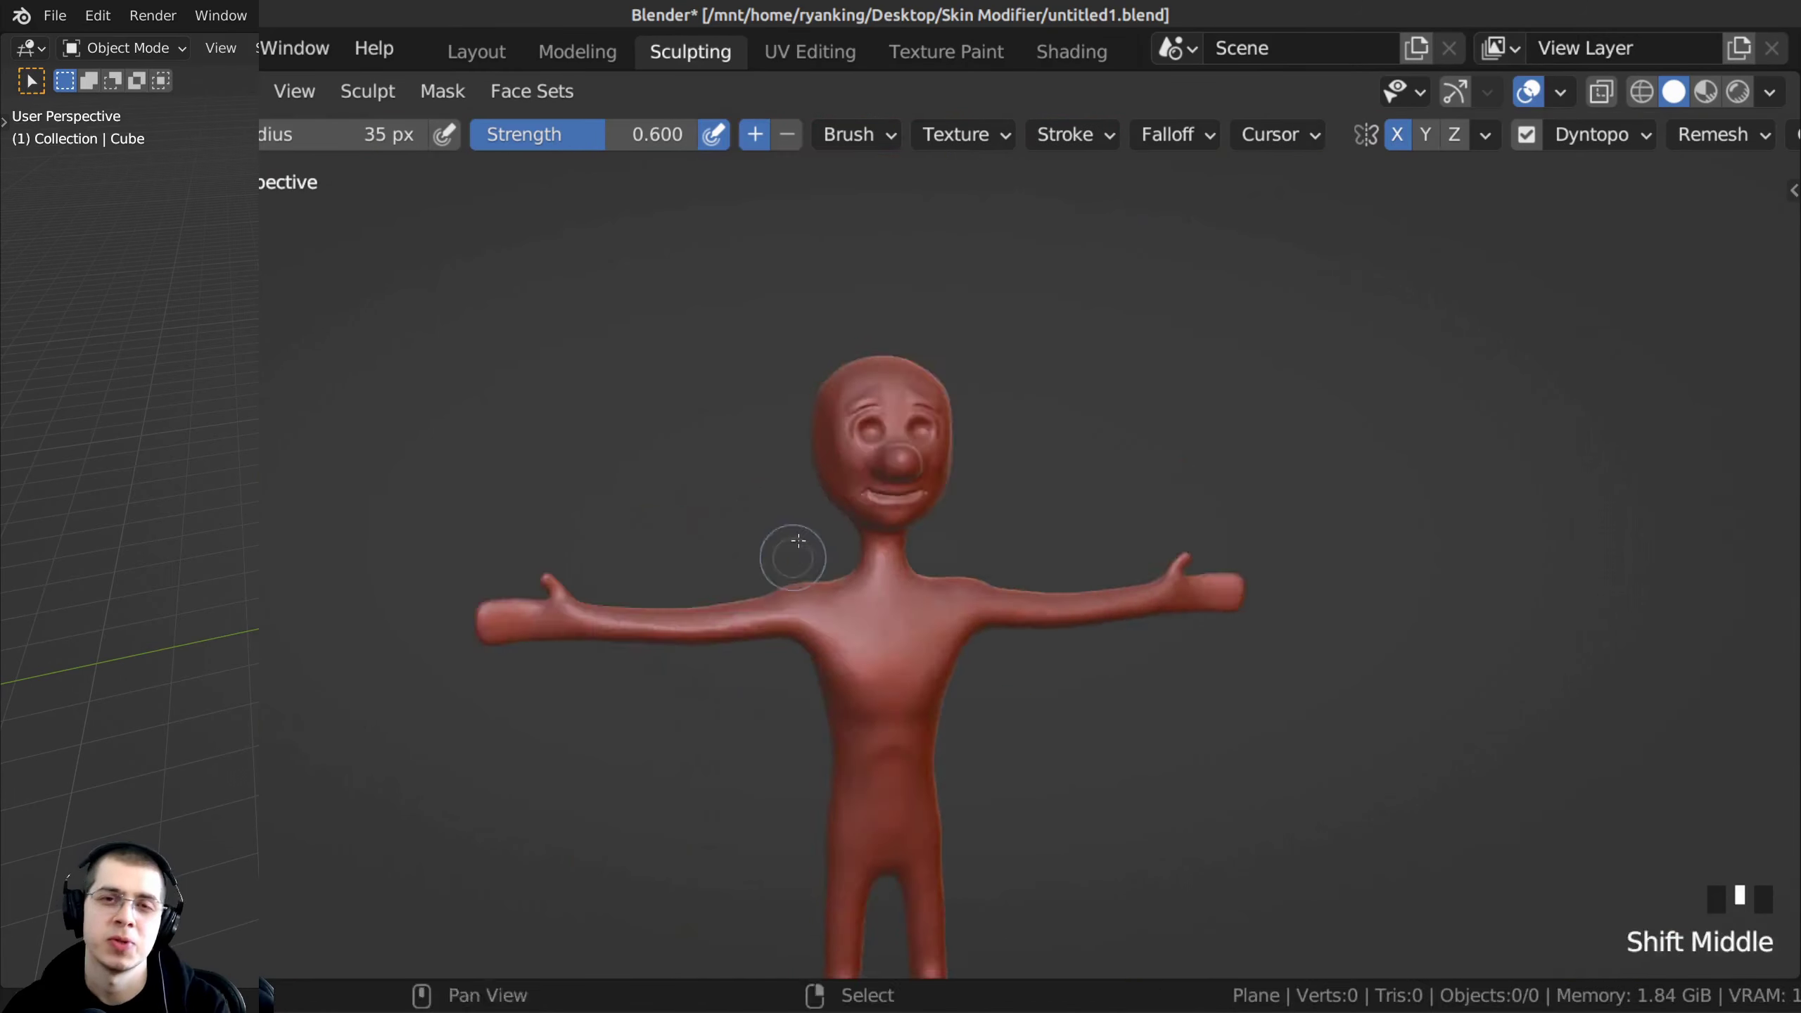
drag(792, 555, 851, 497)
ctrl+middle_drag(850, 497, 850, 539)
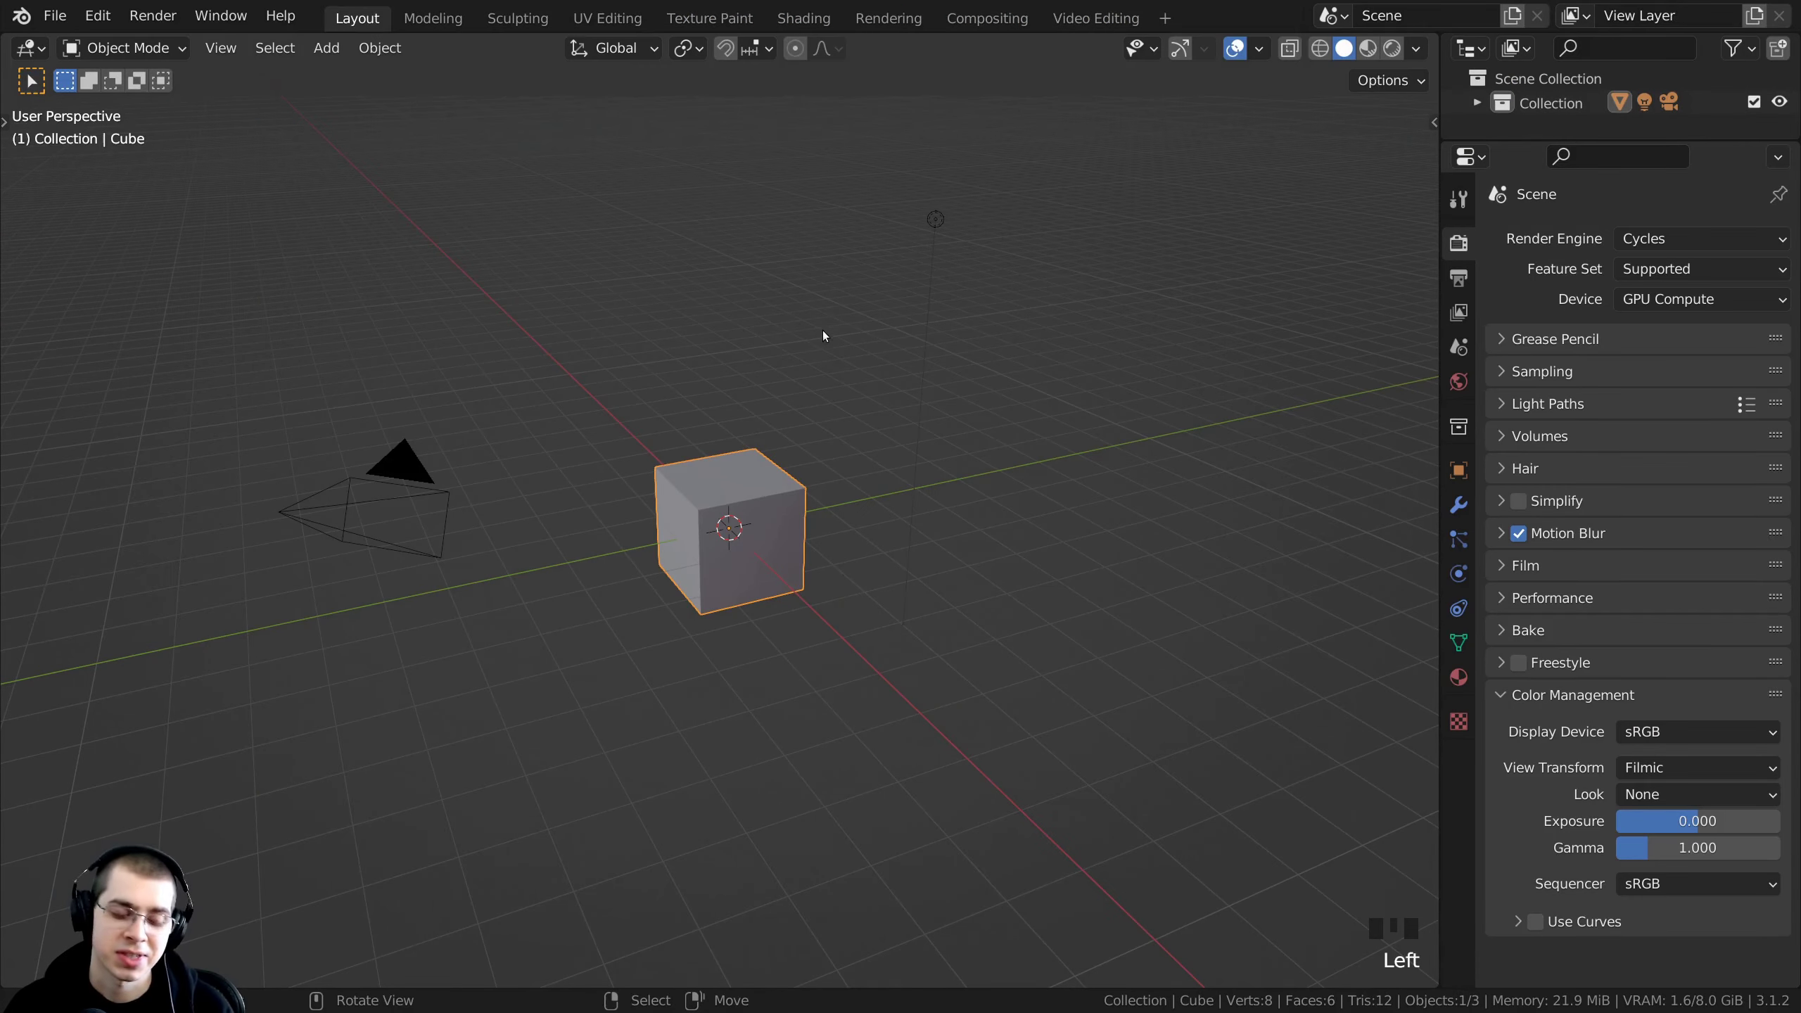
- Delete the default cube, camera and light from the scene
key(a)
key(a)
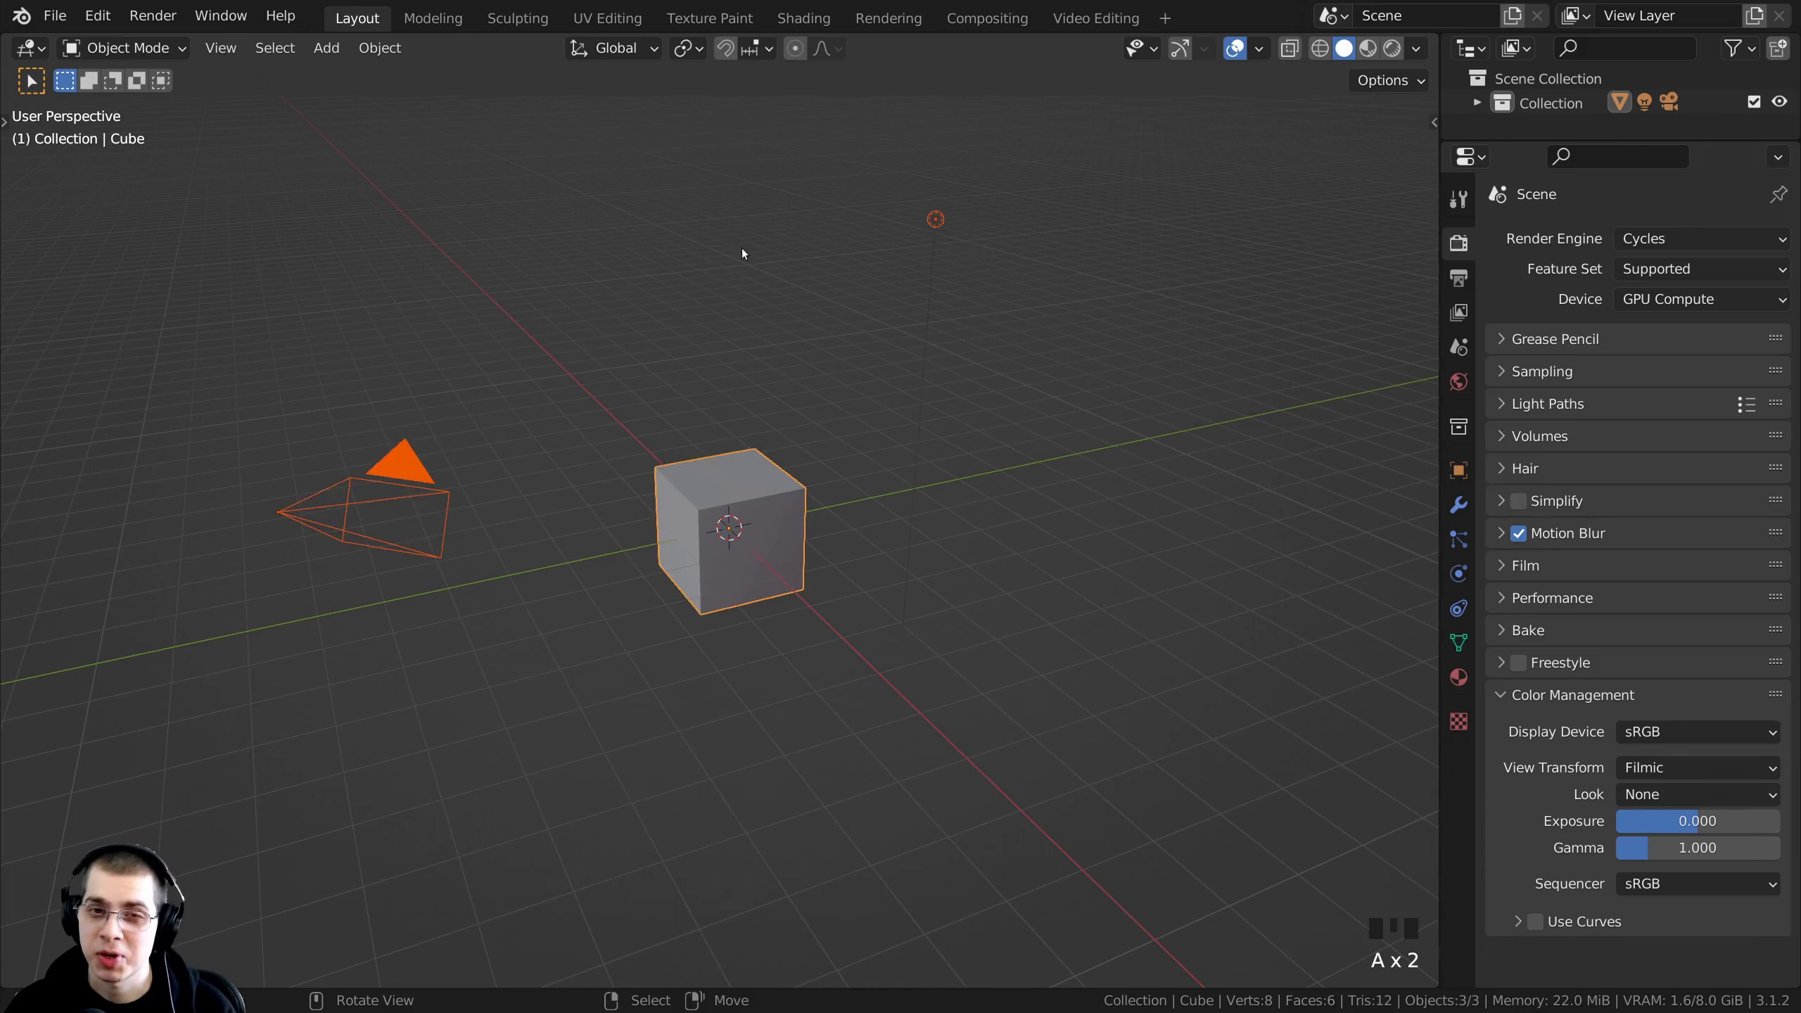
key(x)
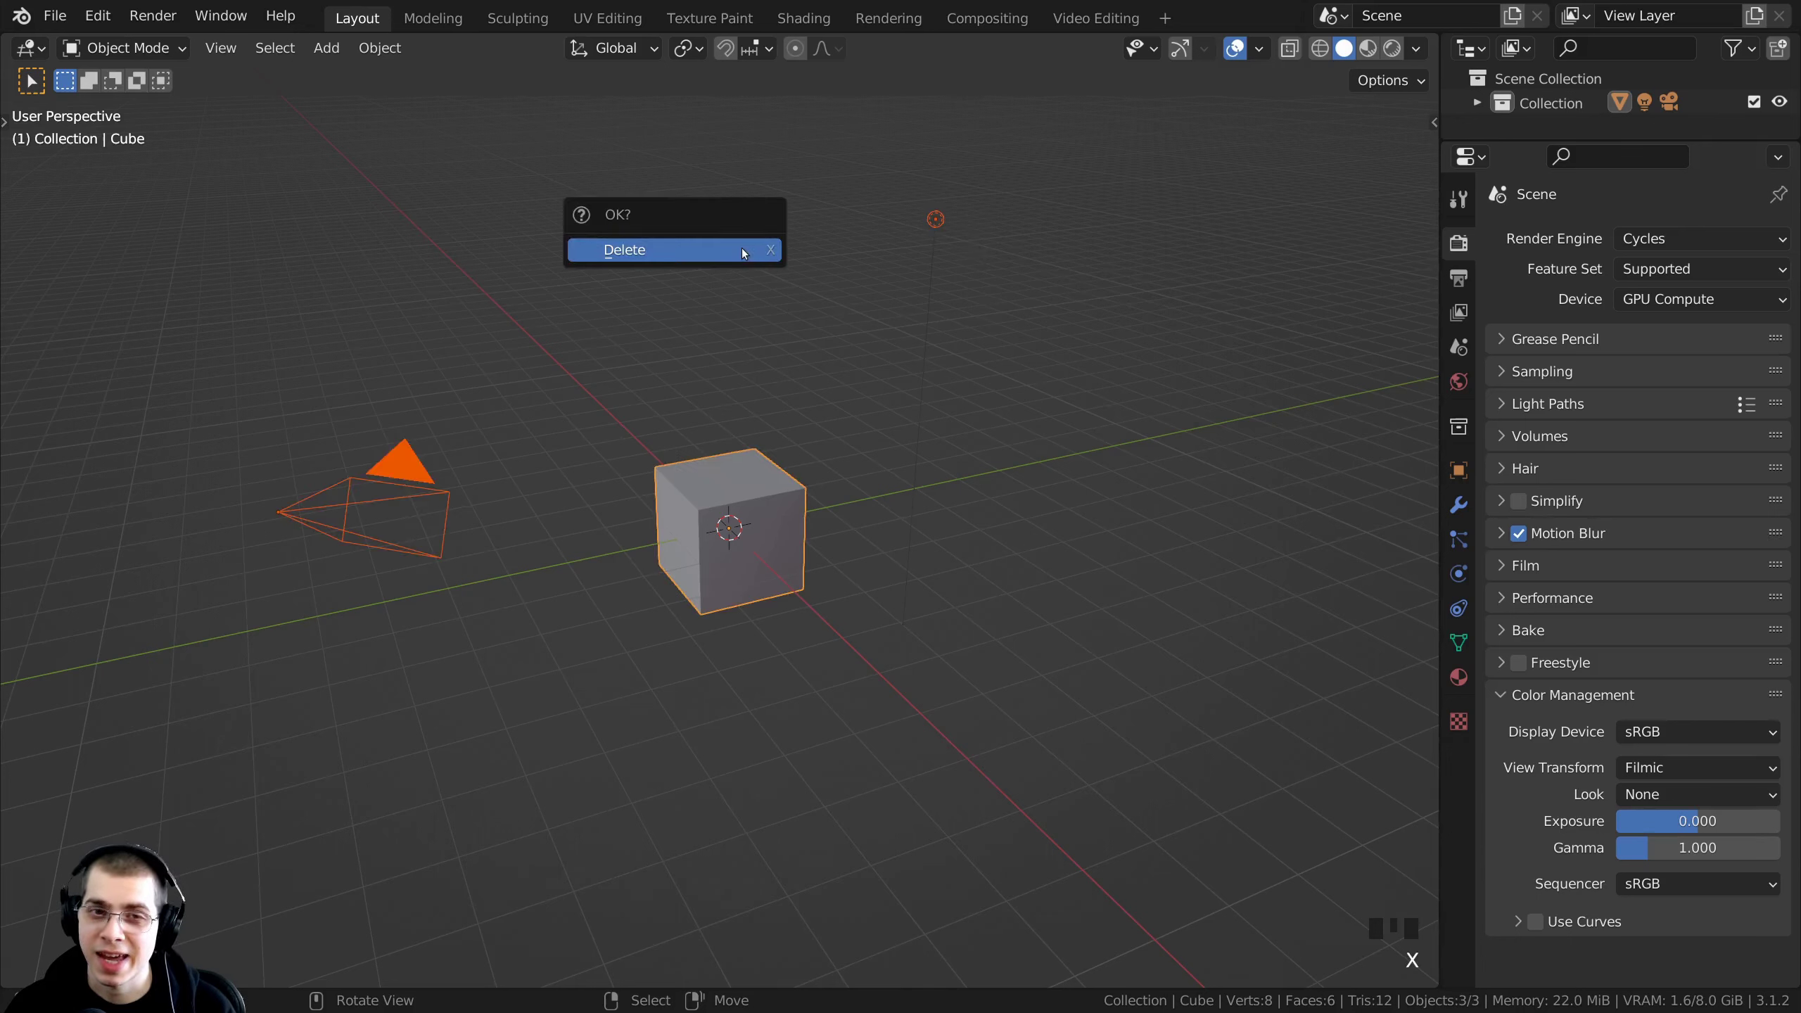
click(678, 253)
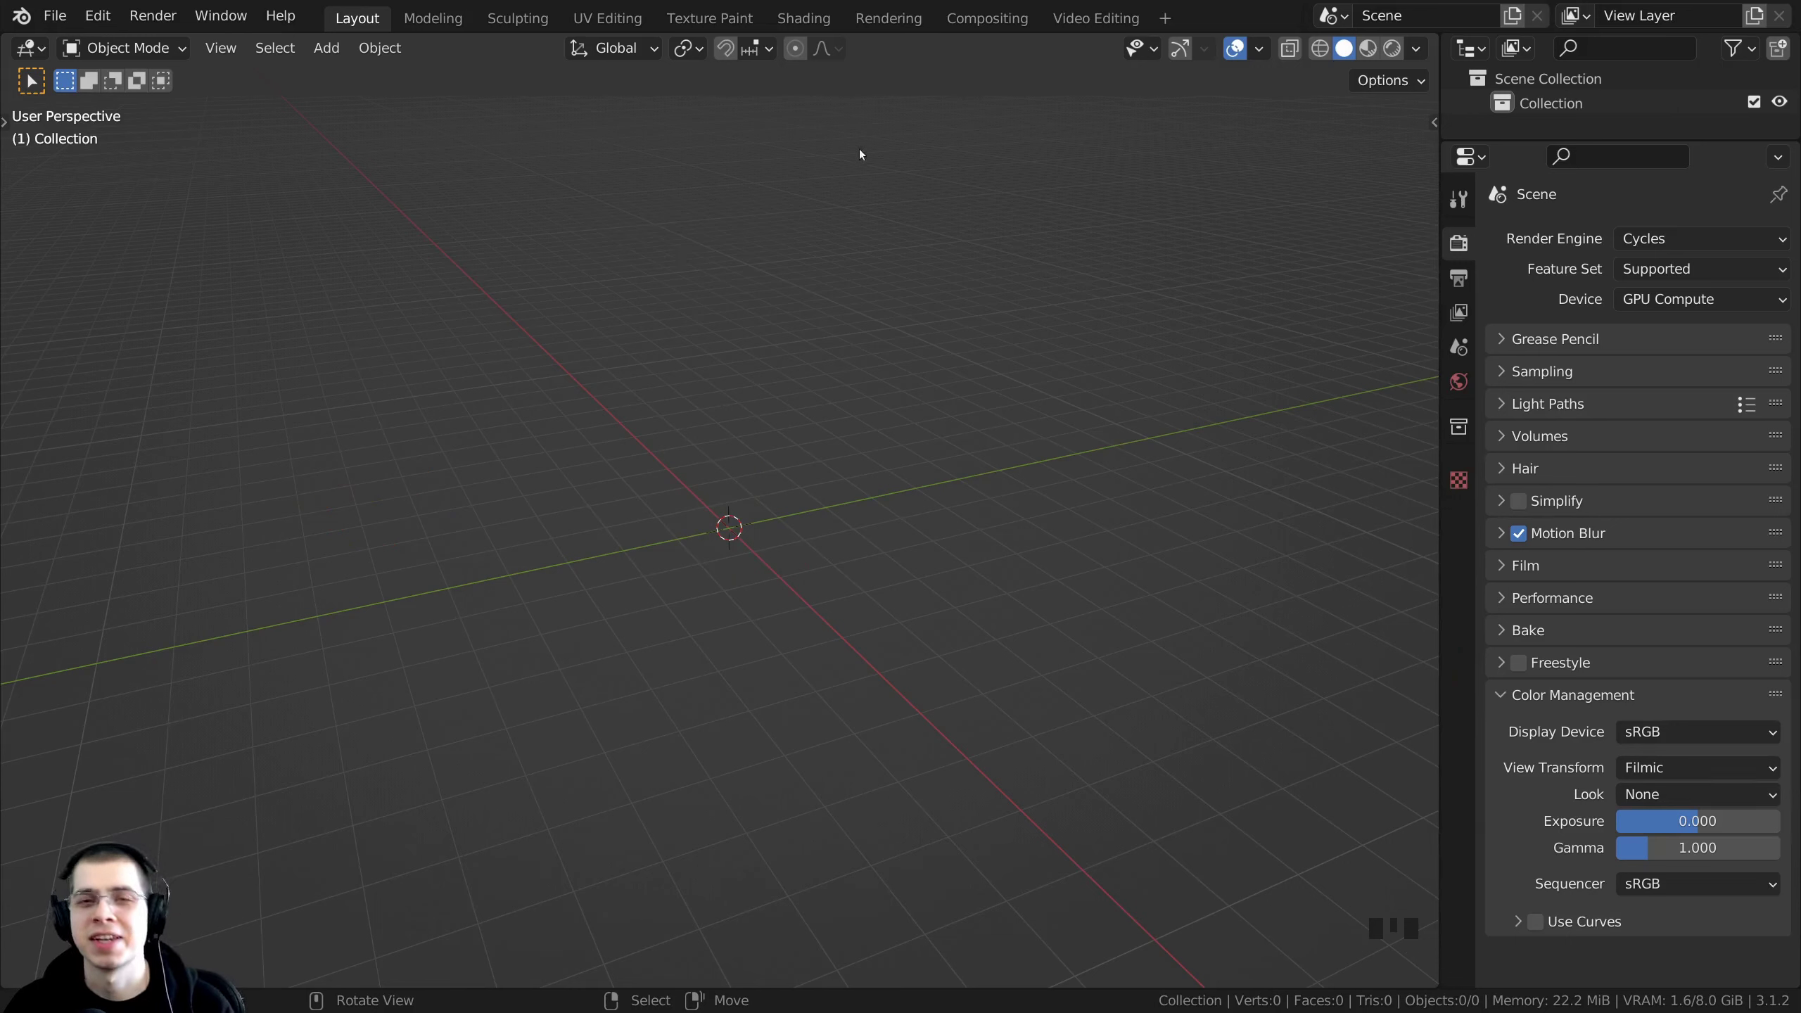
- Add a plane mesh at the origin and enter Edit Mode on it
click(747, 289)
key(shift+a)
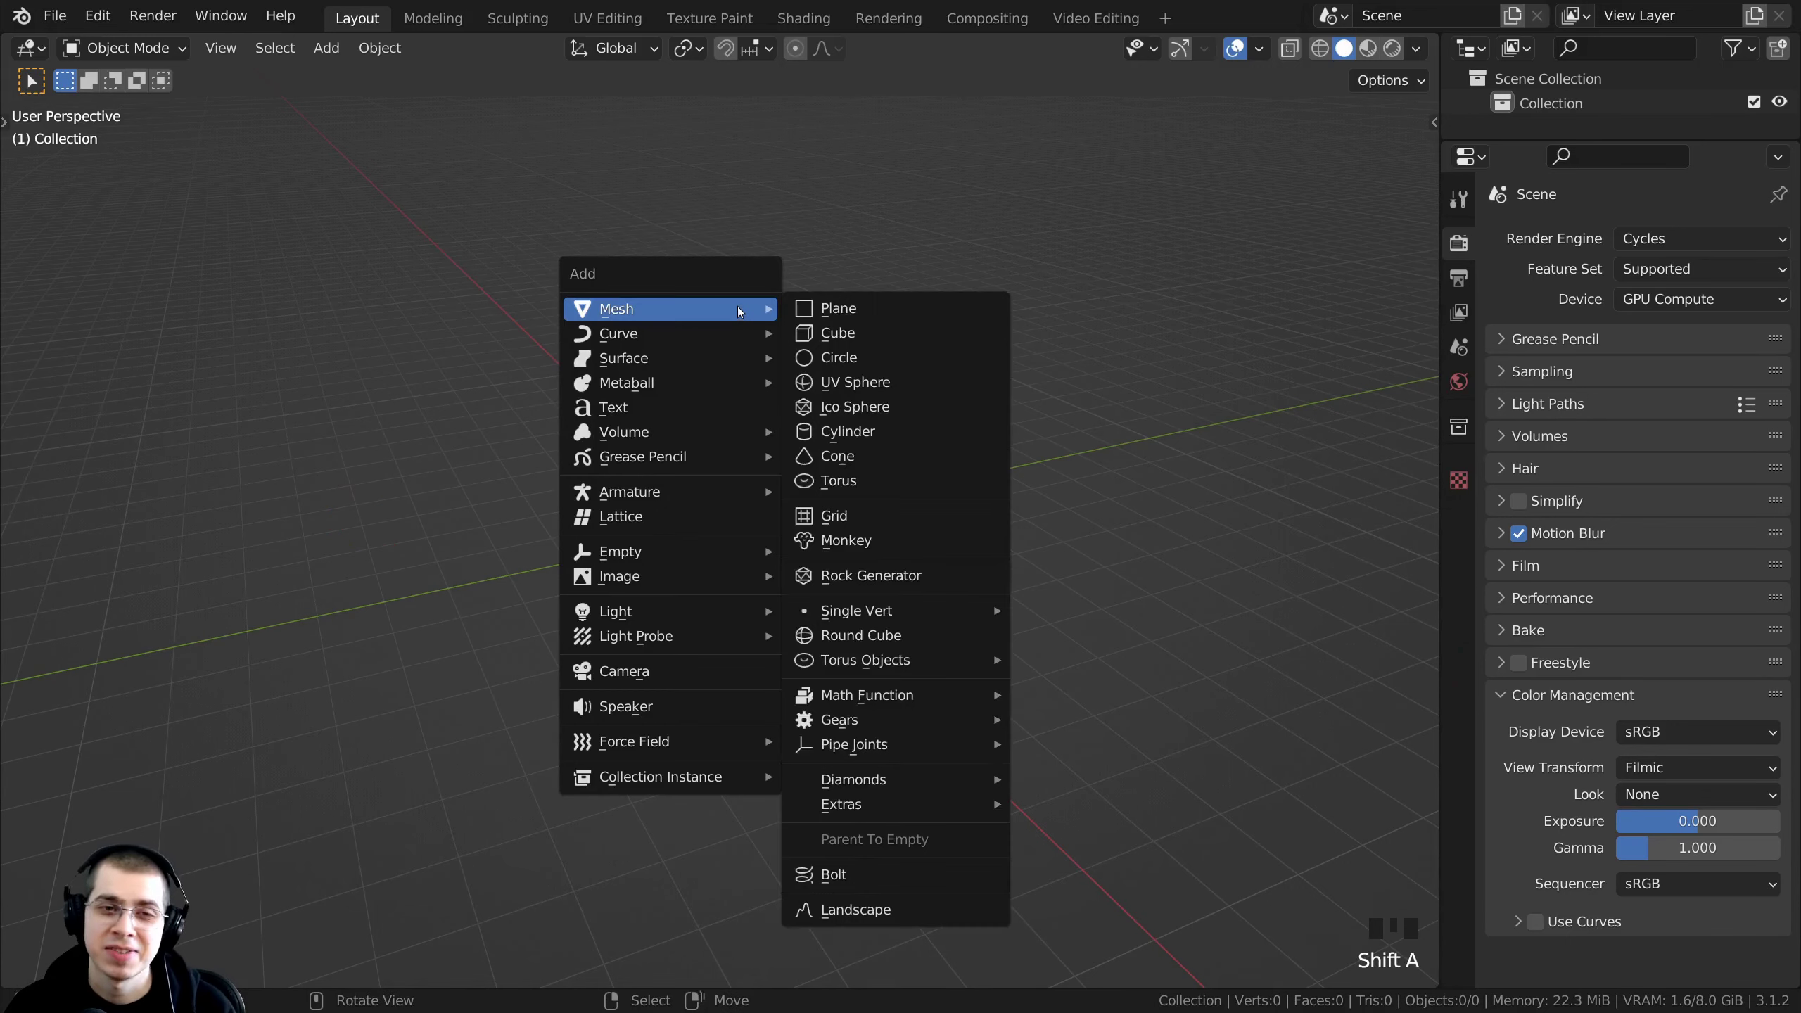
click(851, 310)
middle_drag(850, 305, 824, 385)
scroll(822, 363, up, 3)
scroll(816, 366, up, 1)
key(Tab)
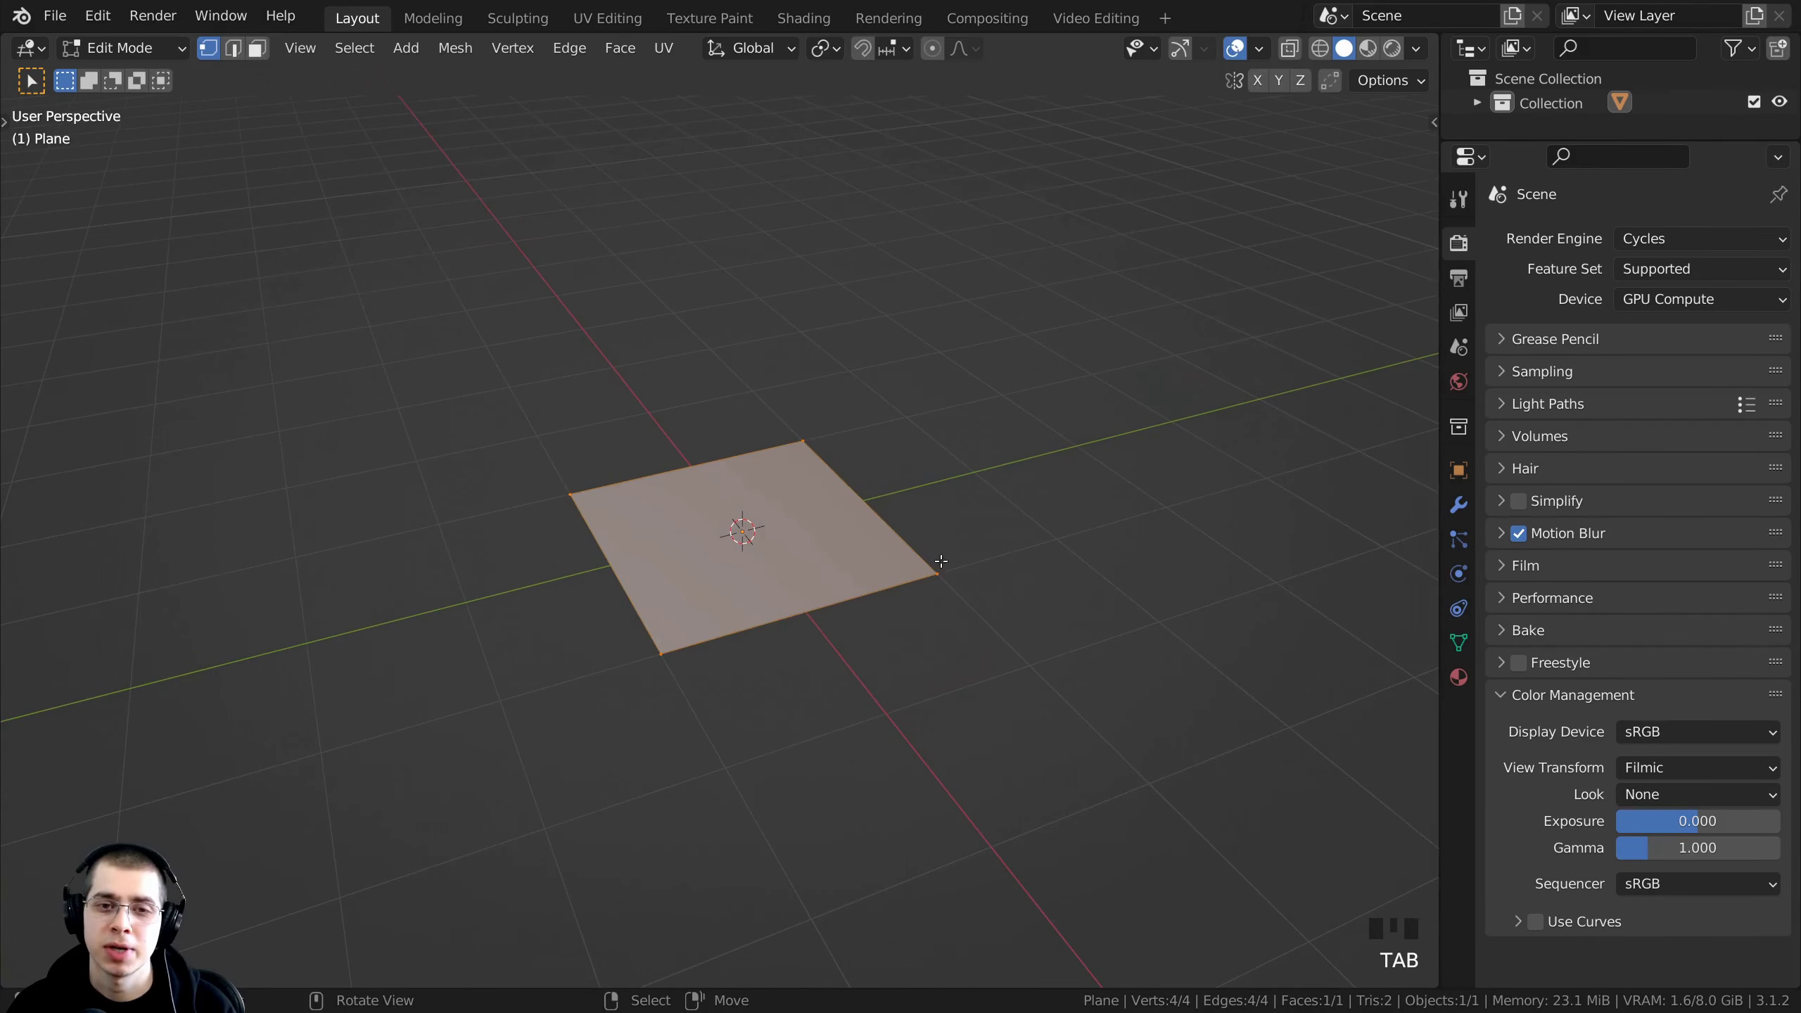
- Select all four vertices of the plane and merge them at center into a single vertex
middle_drag(941, 561, 996, 583)
right_click(994, 588)
right_click(800, 413)
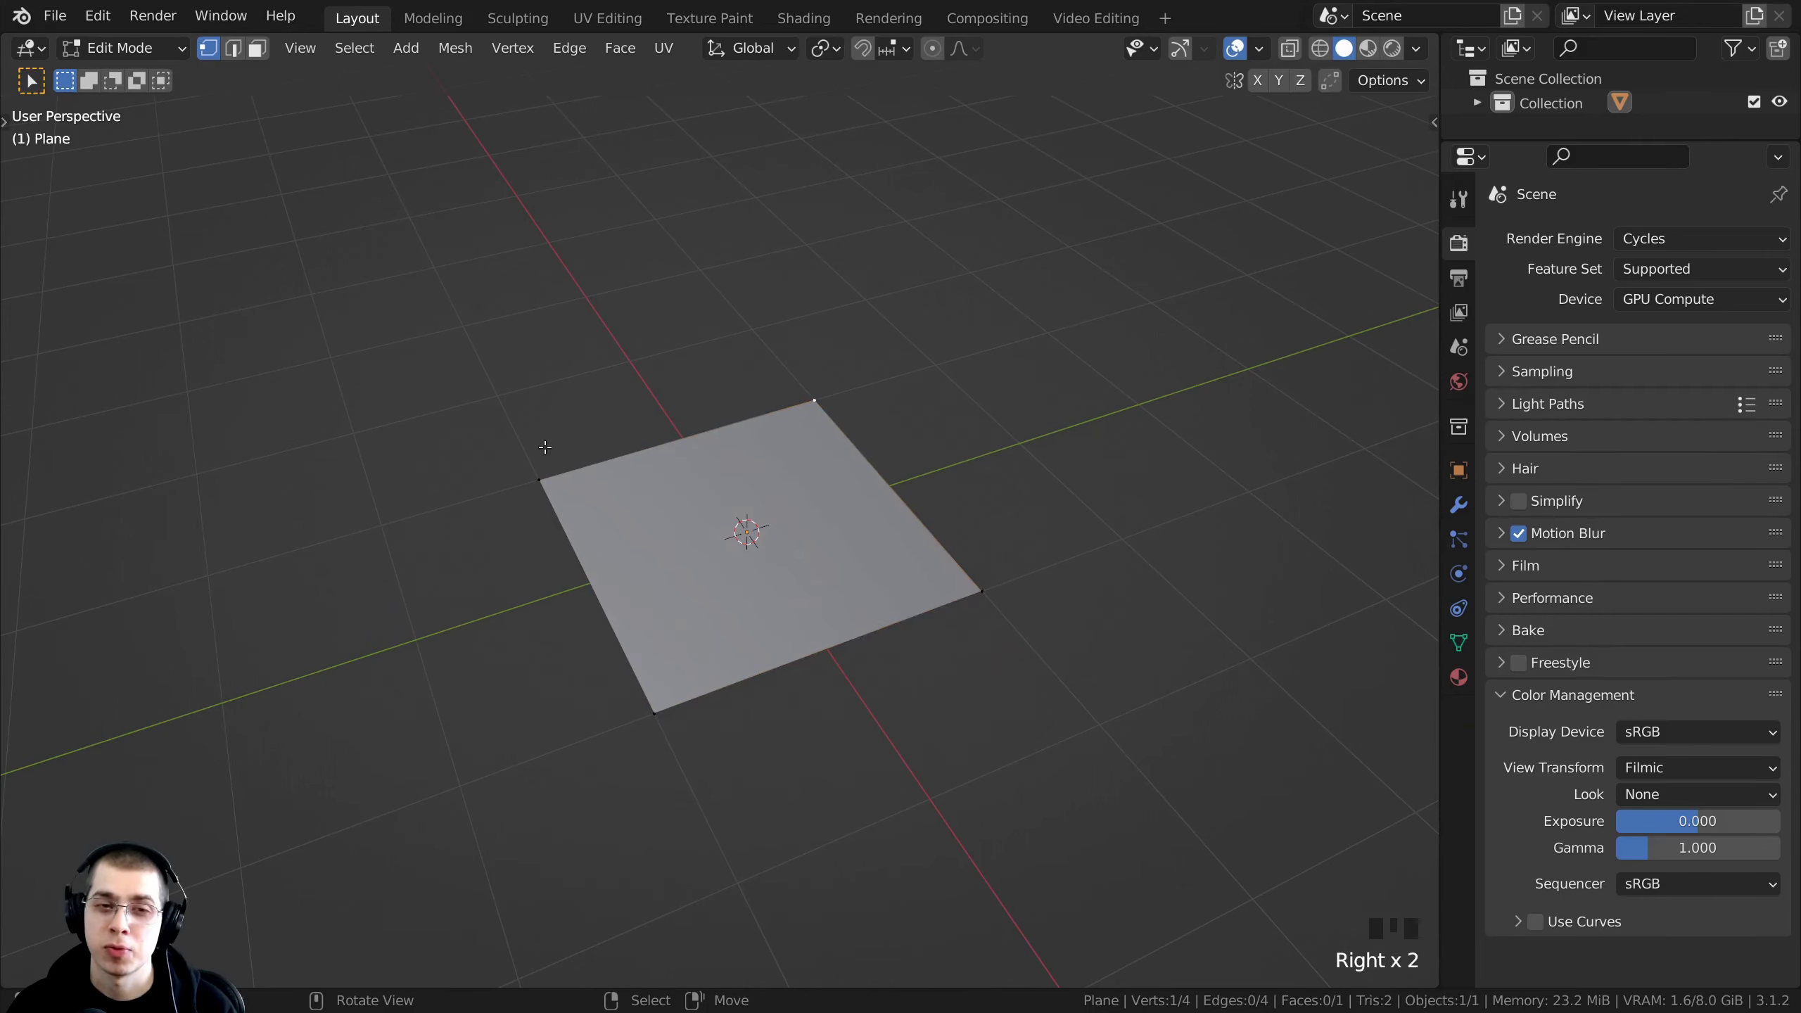
right_click(542, 454)
right_click(654, 685)
right_click(939, 611)
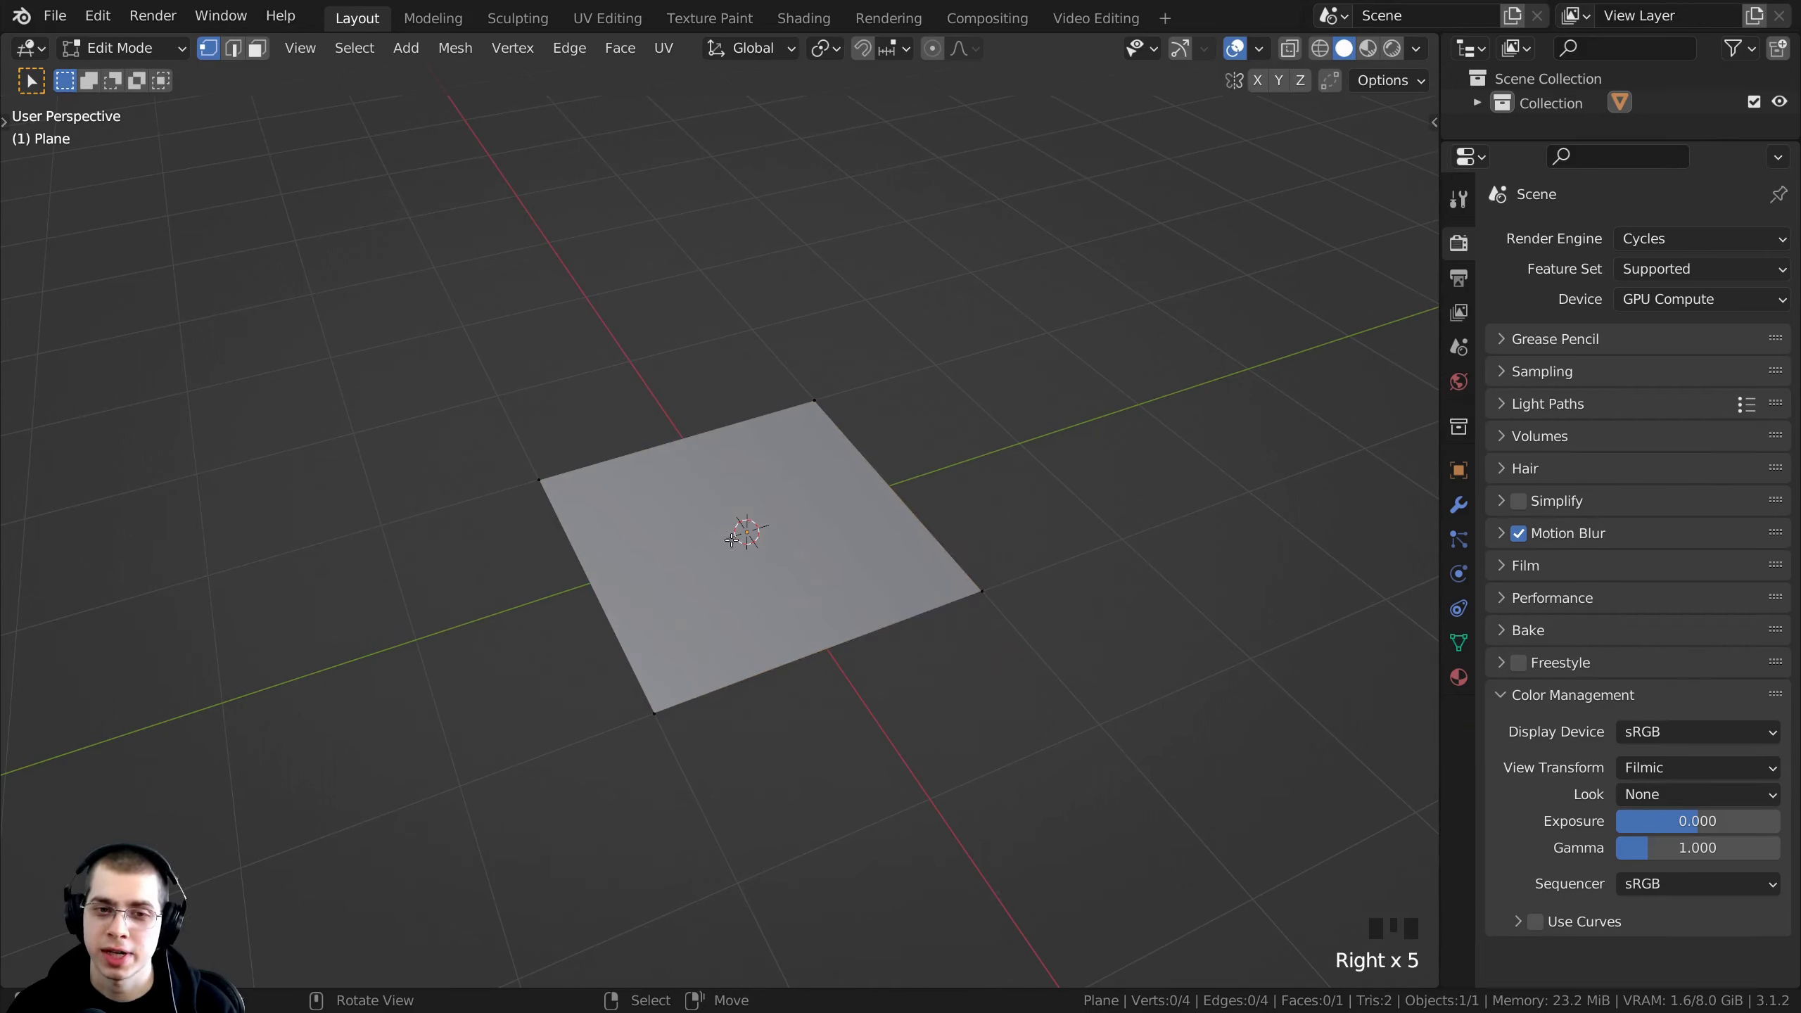
key(a)
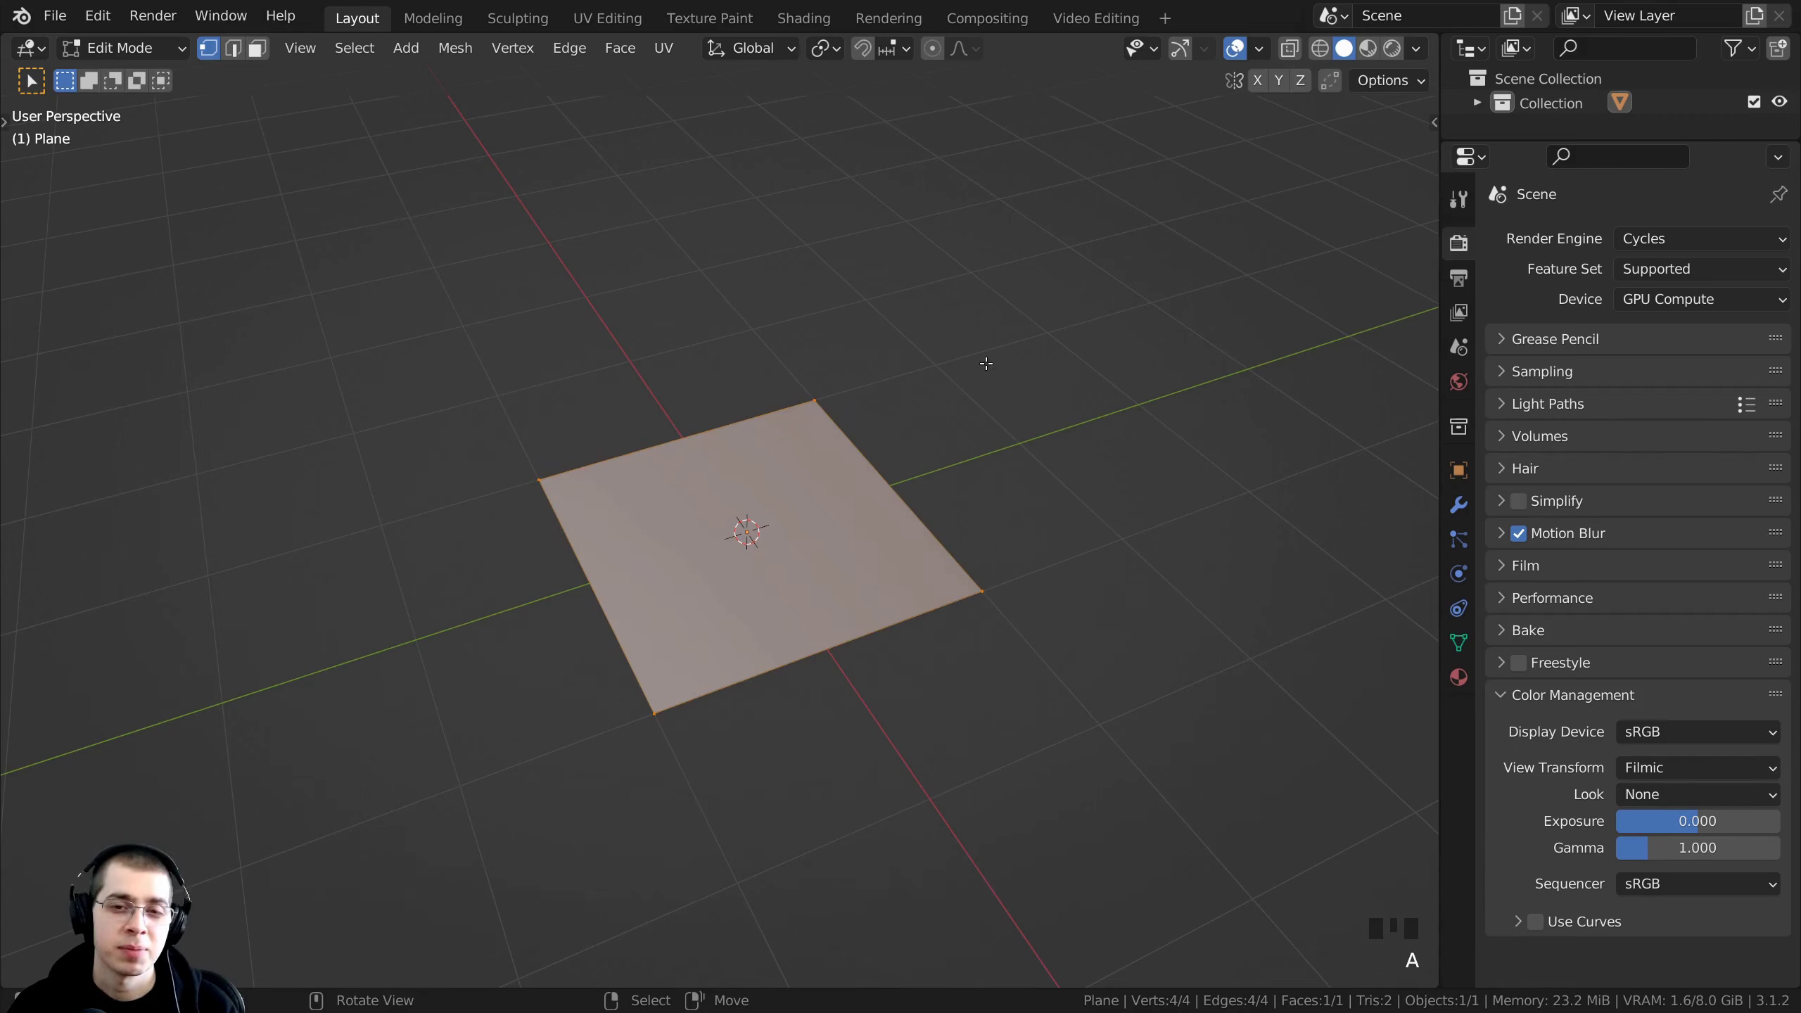
key(m)
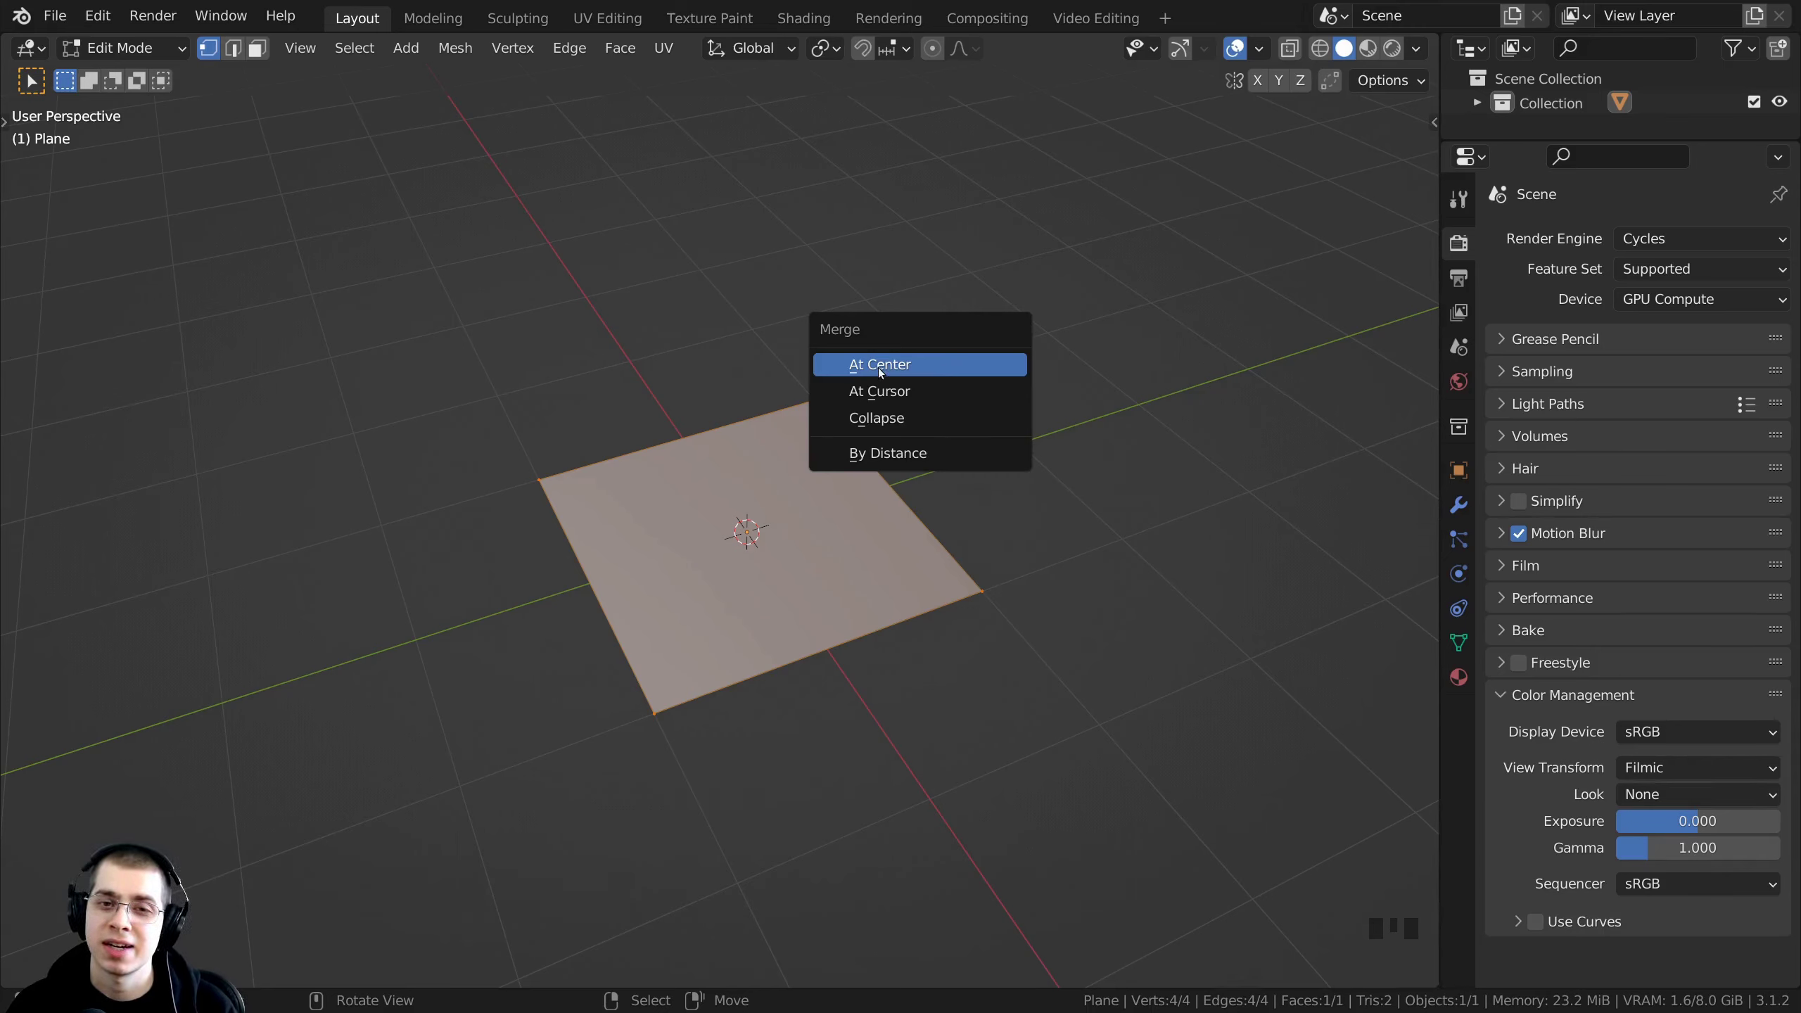
click(912, 365)
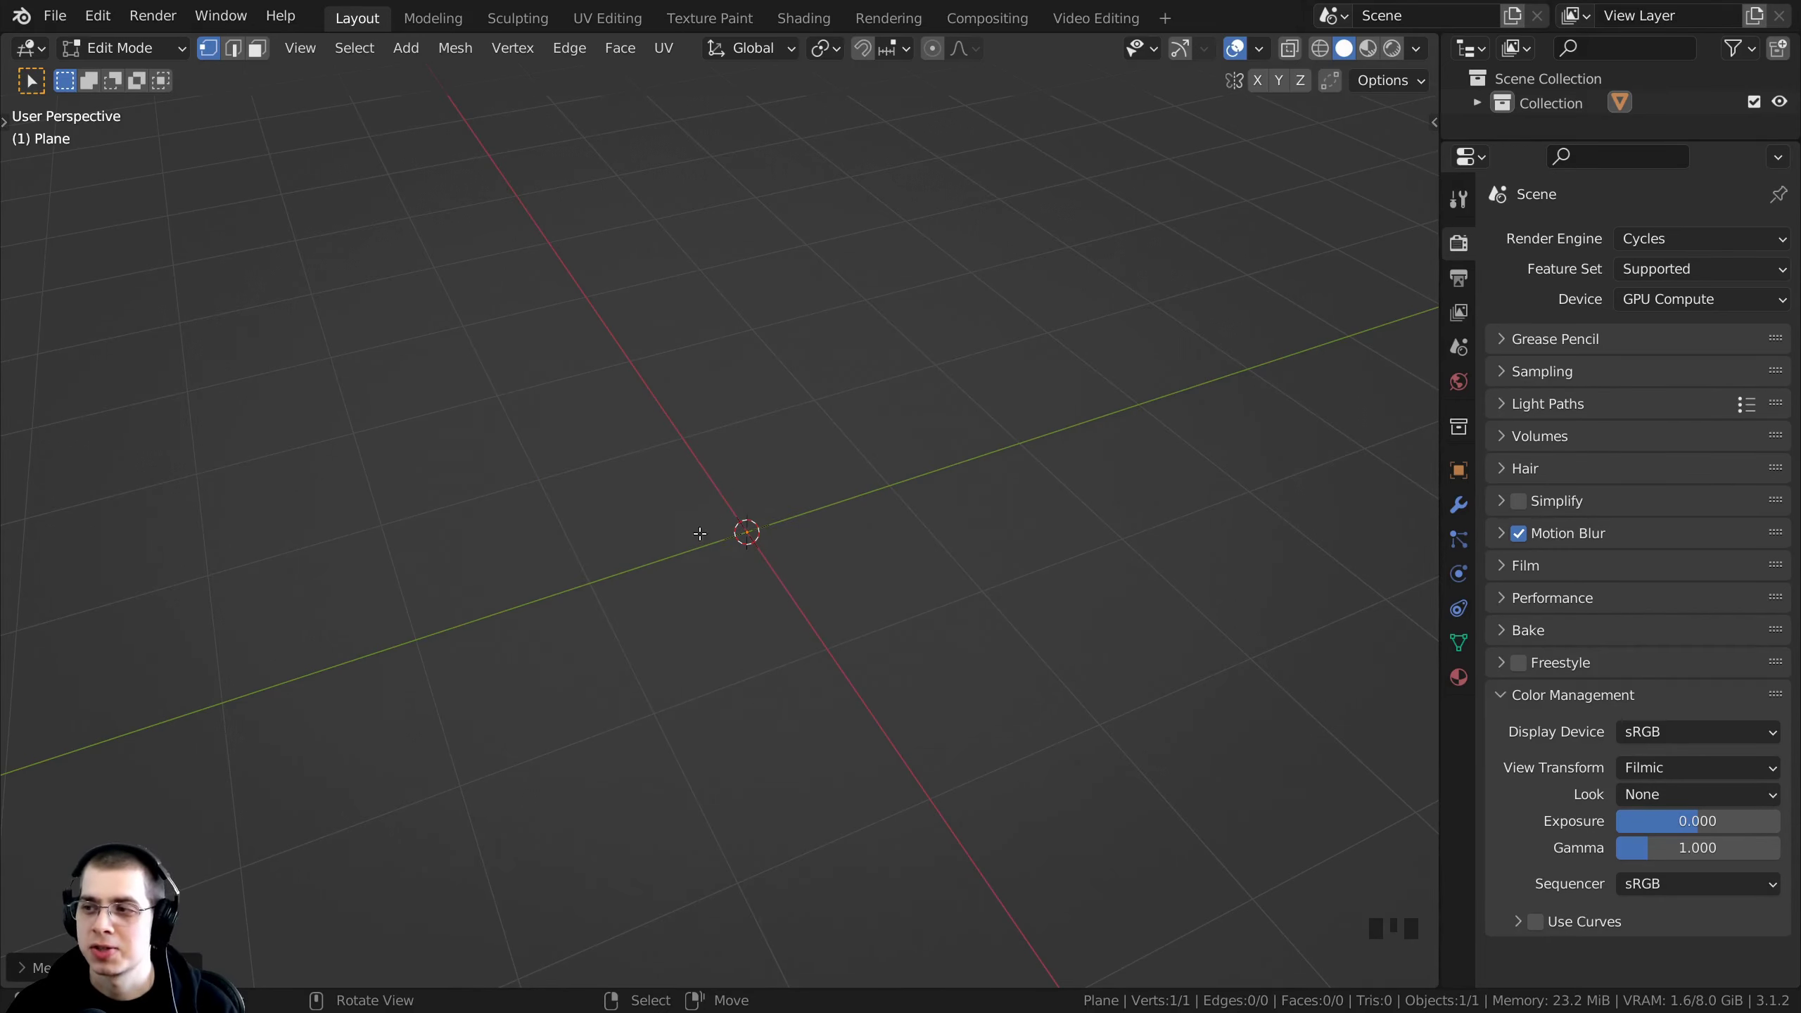
- Add a Mirror modifier on the X axis to the single-vertex plane object
middle_drag(789, 555, 528, 351)
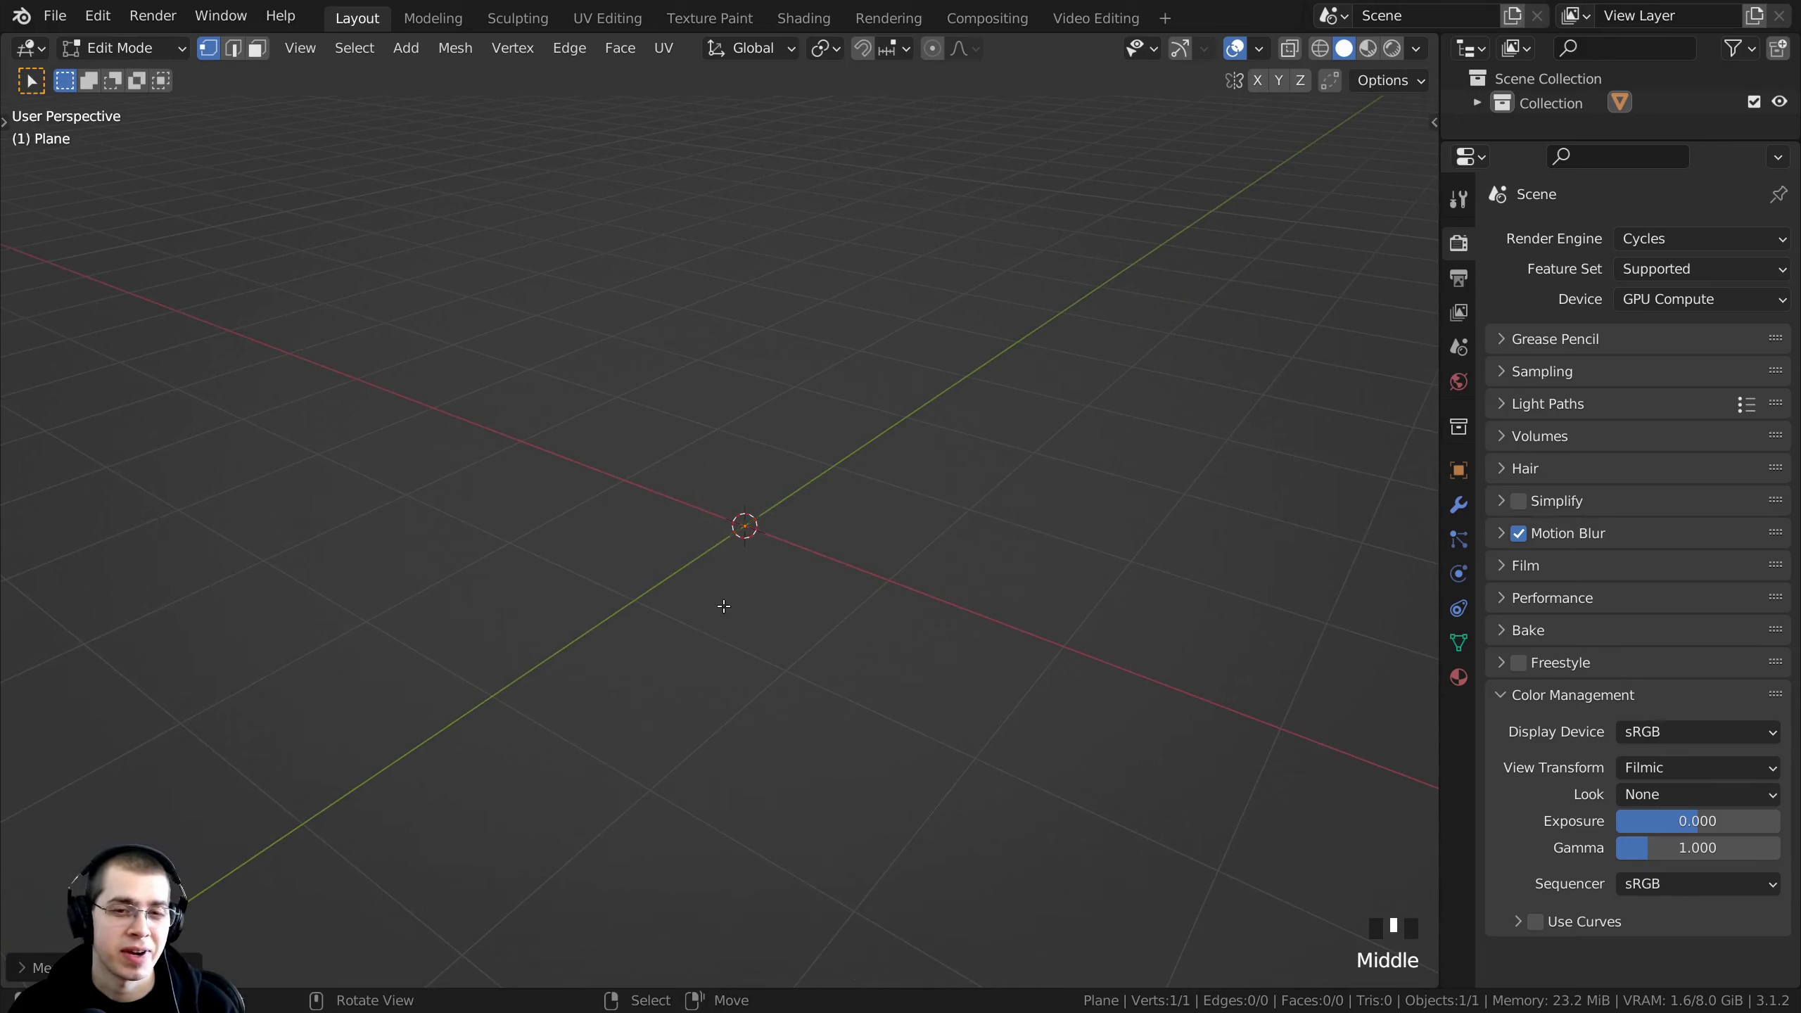
click(1458, 505)
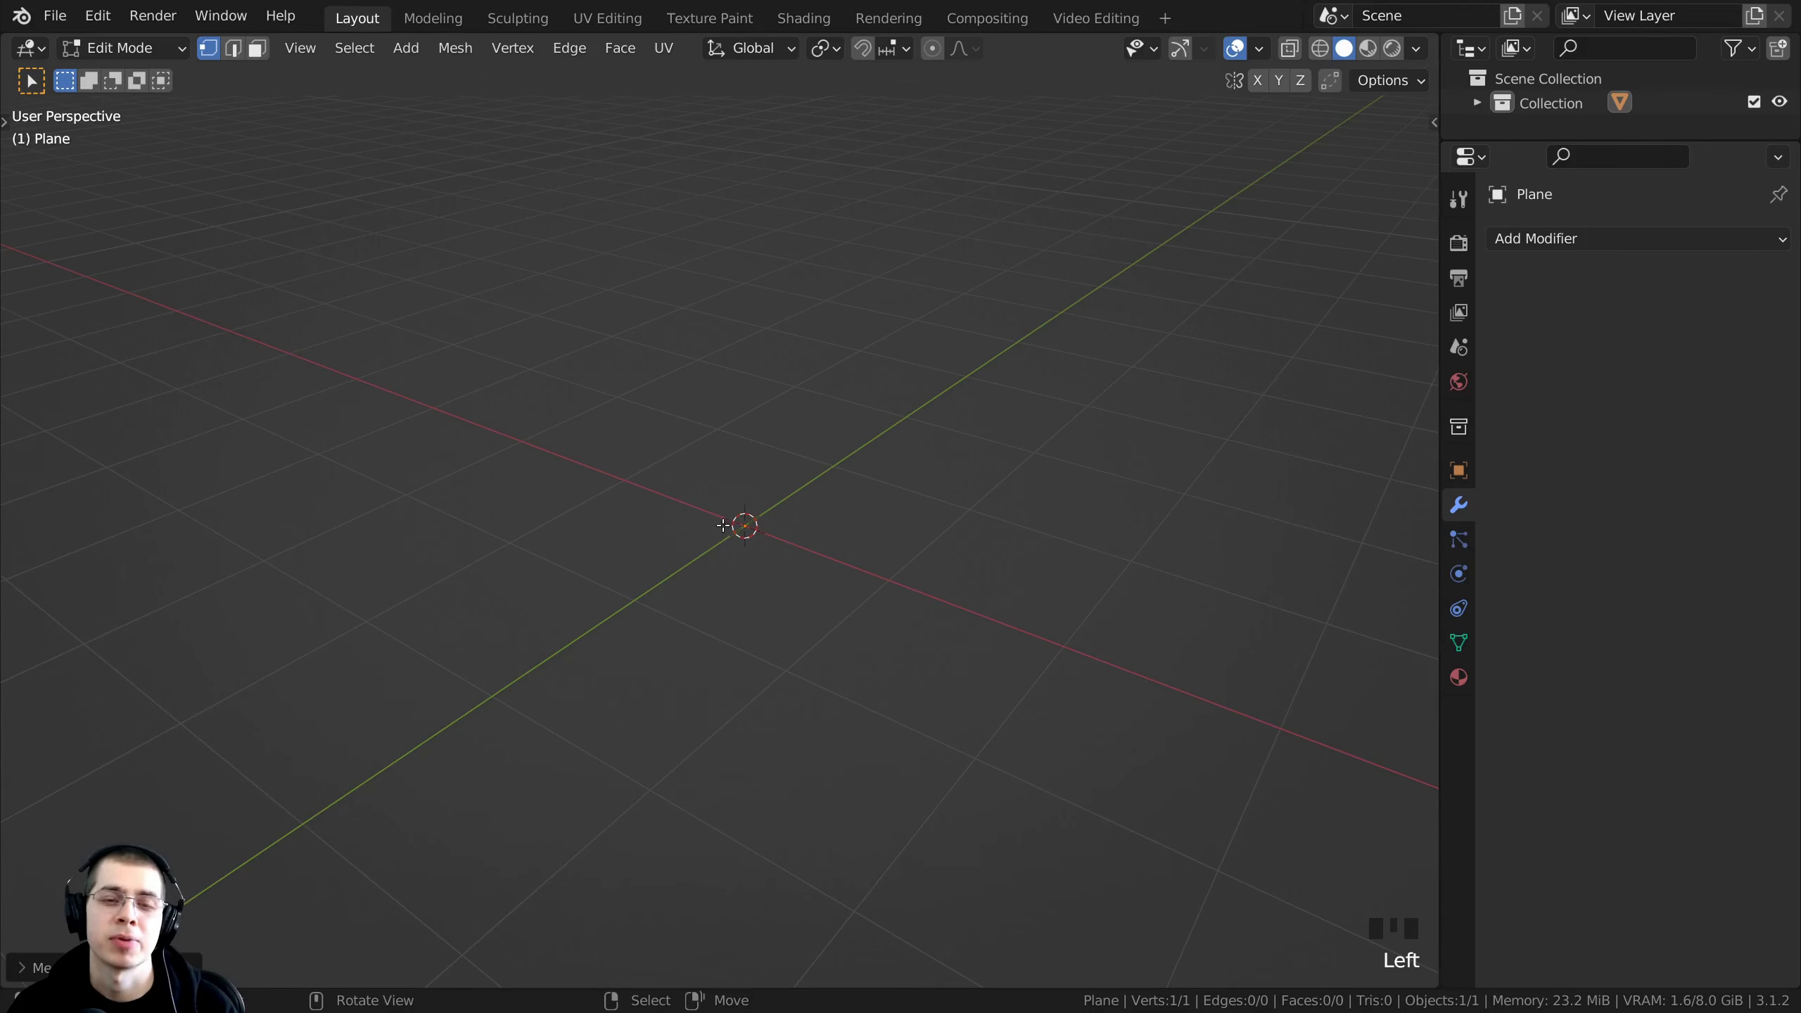
middle_drag(723, 525, 770, 518)
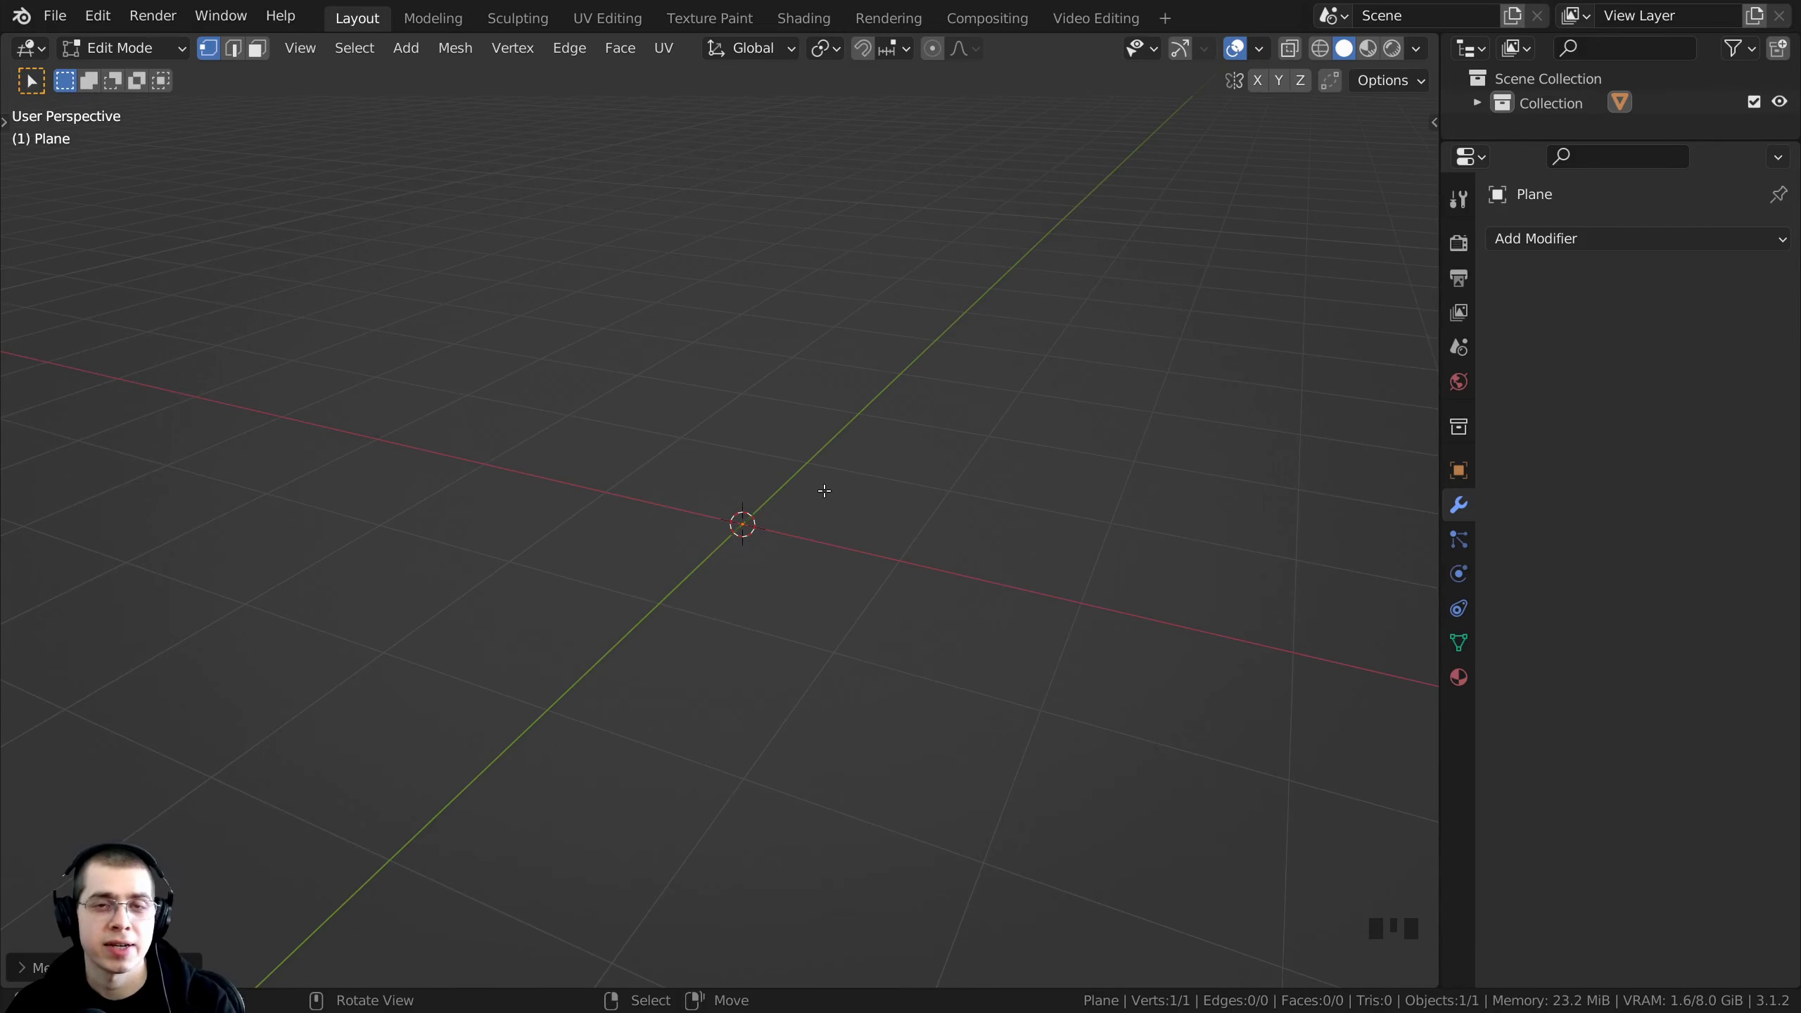
middle_drag(830, 514, 867, 520)
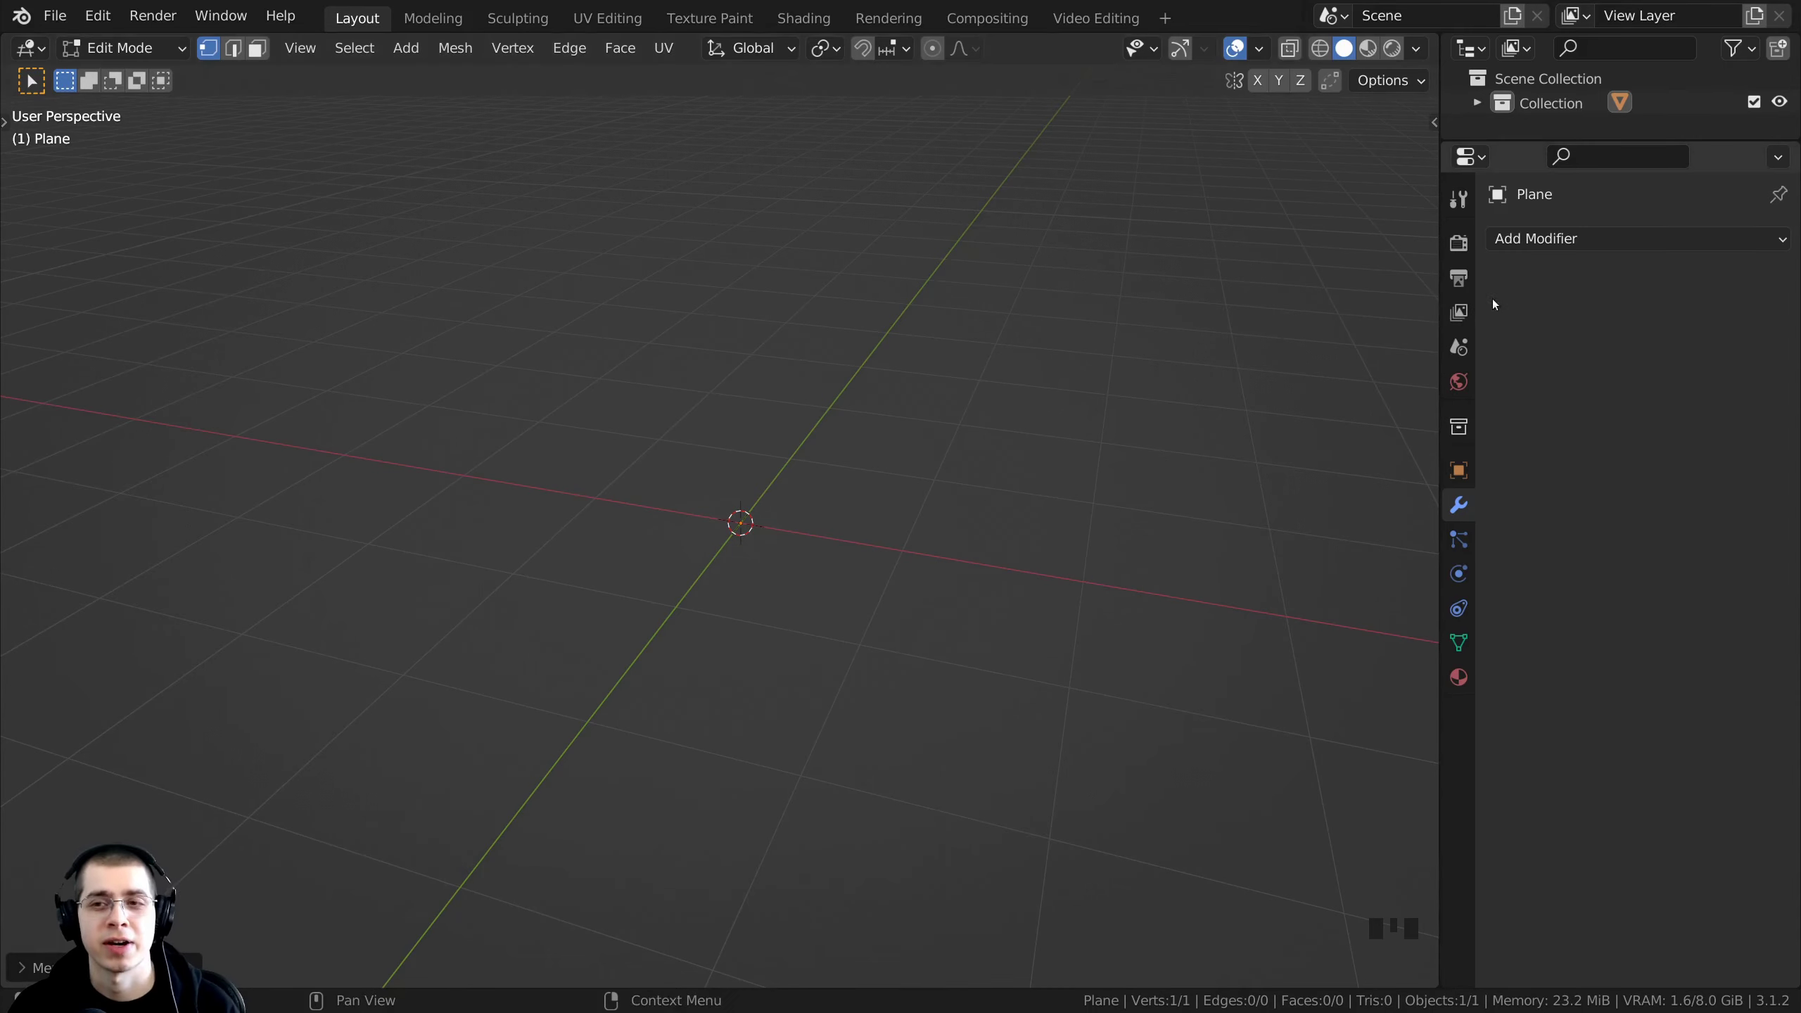
click(1529, 244)
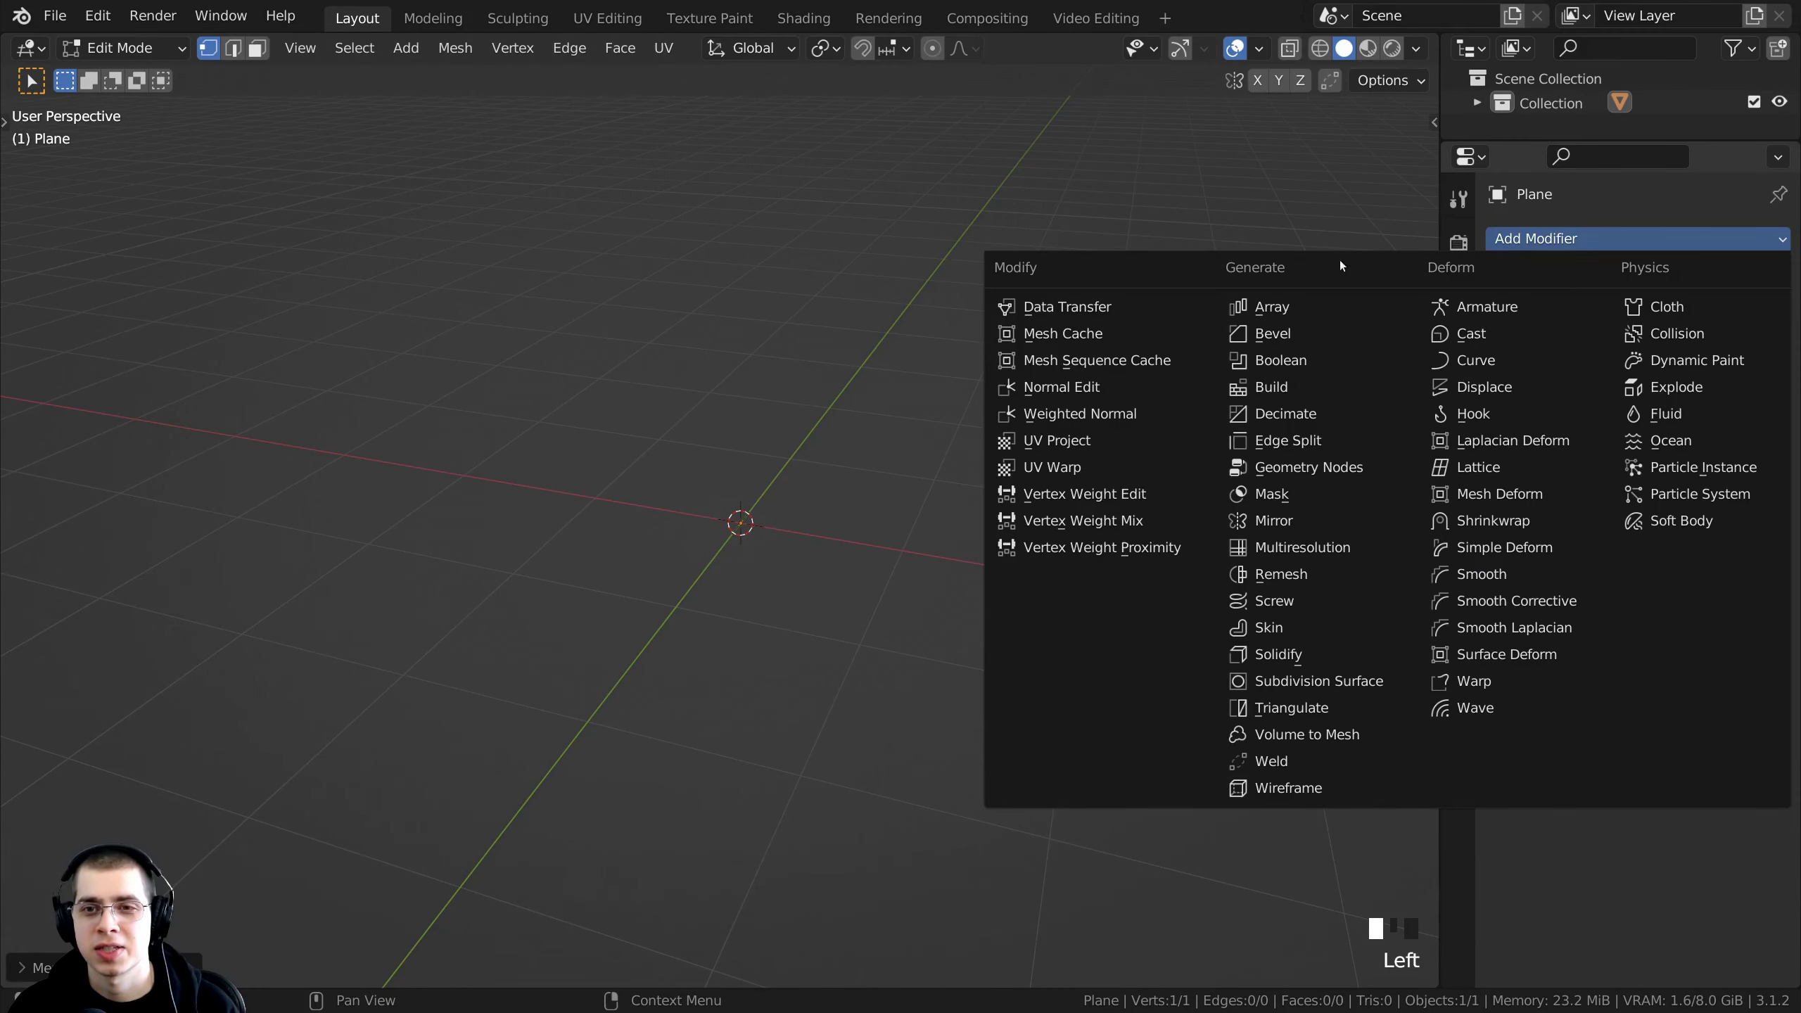
click(1276, 521)
middle_drag(768, 520, 802, 383)
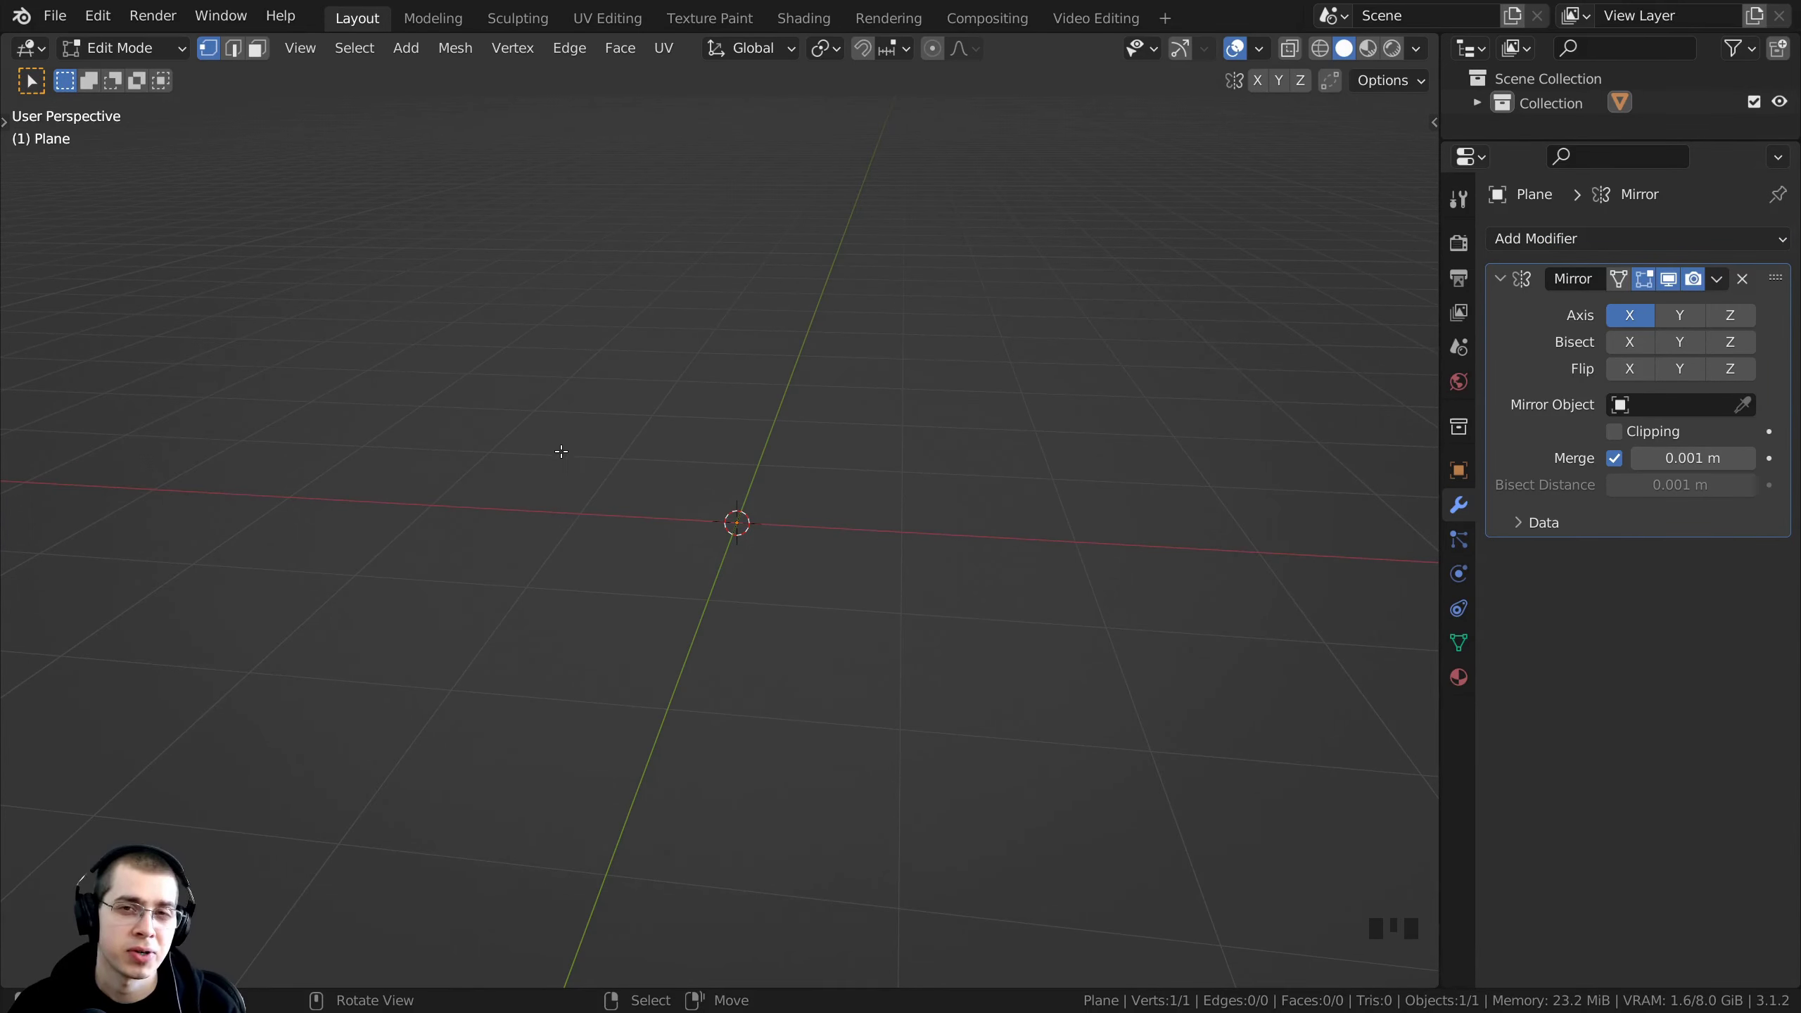
- Add a Skin modifier below the Mirror modifier on the single-vertex object
middle_drag(560, 451, 752, 418)
shift+middle_drag(751, 418, 805, 451)
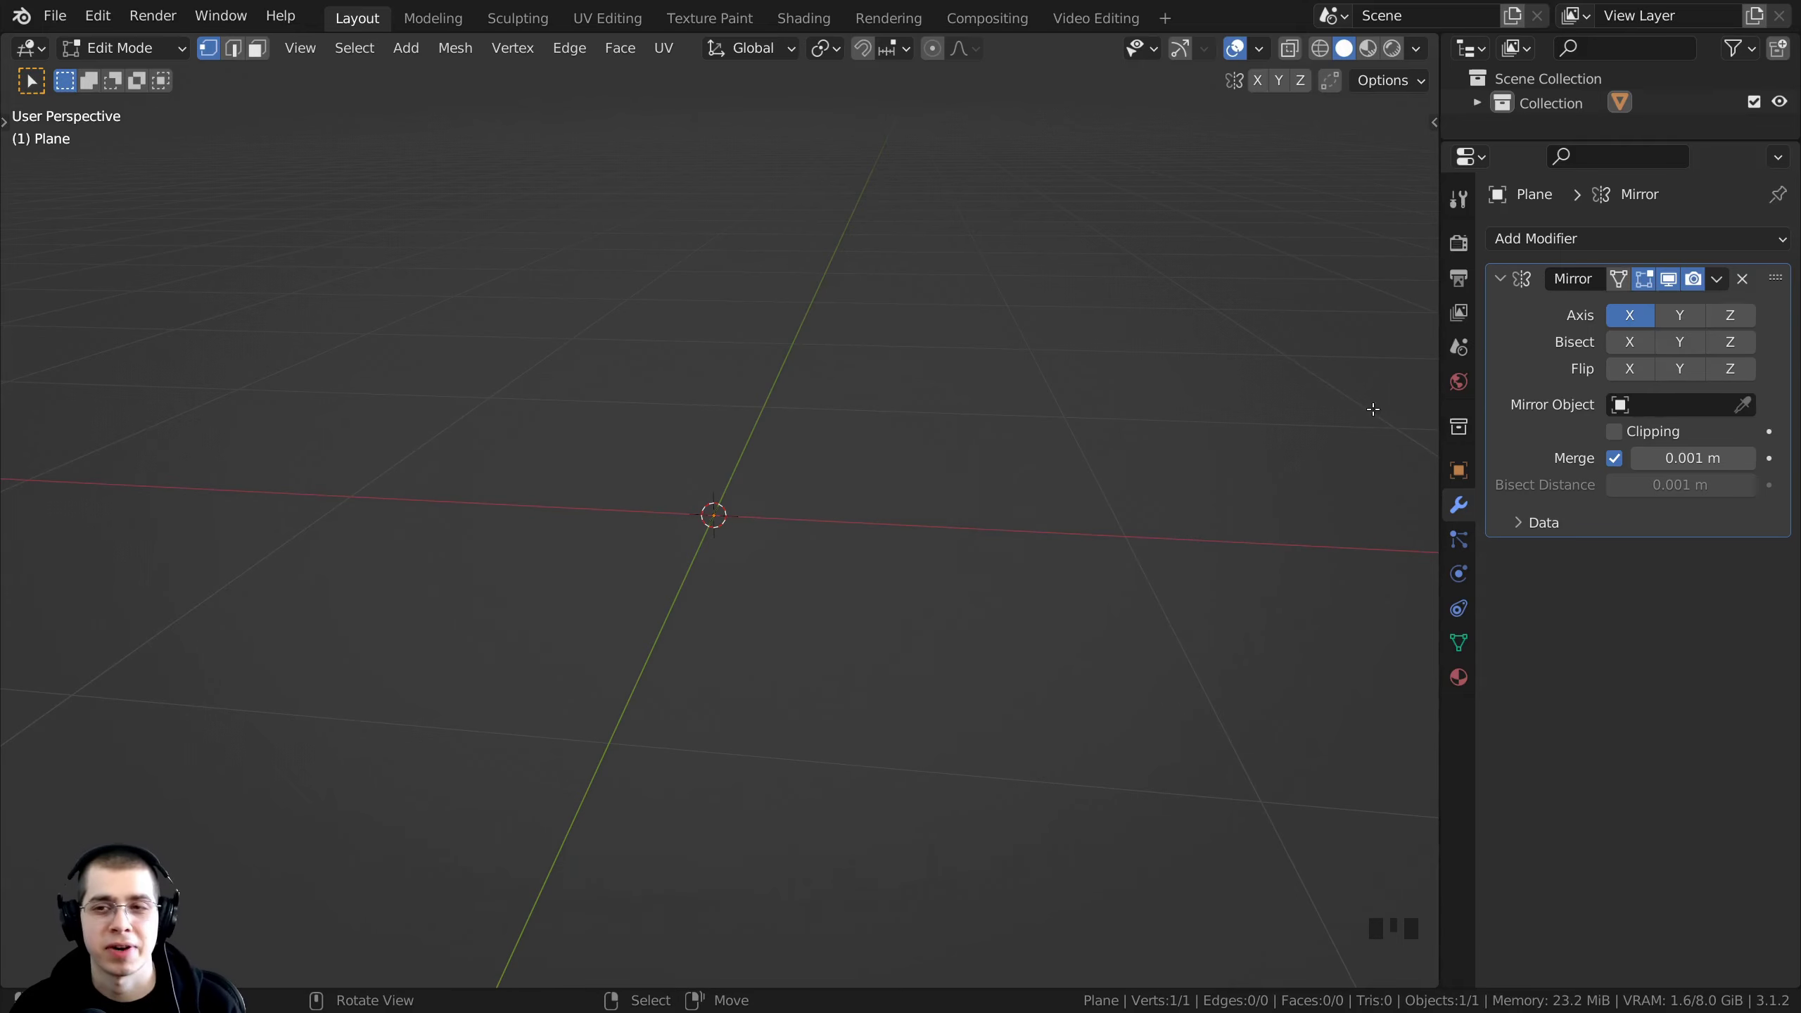
click(1518, 240)
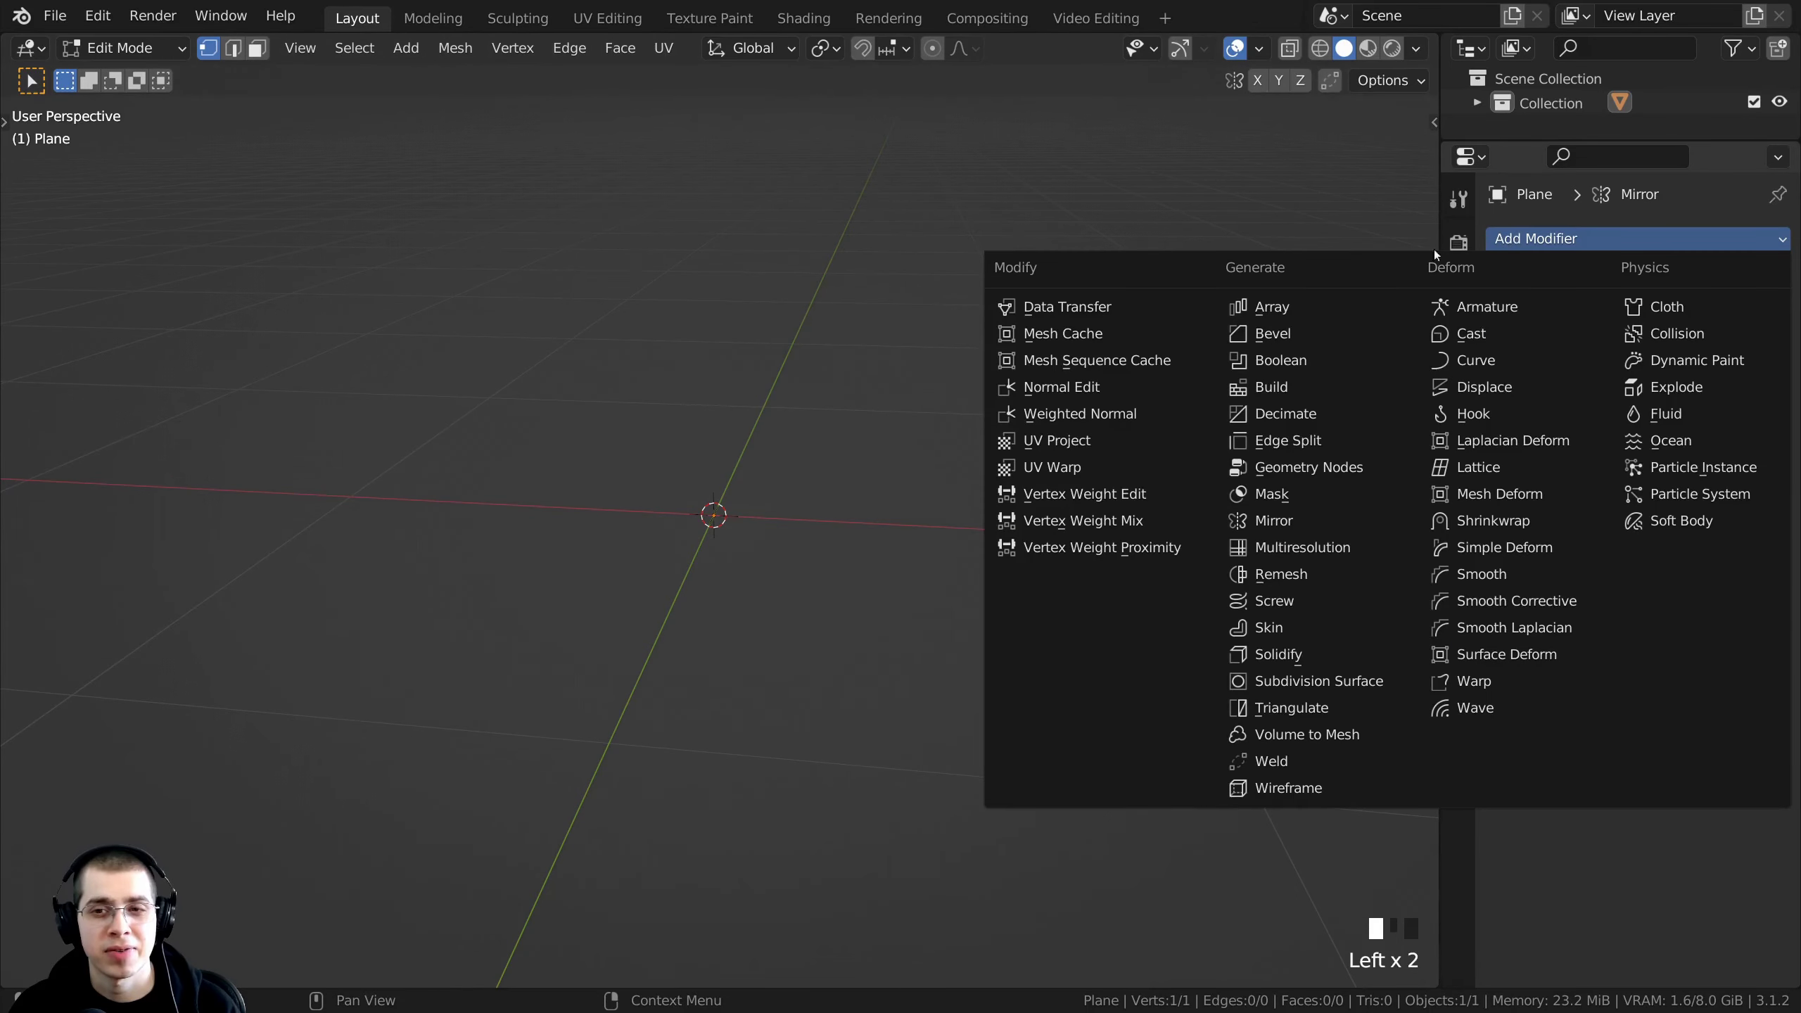
click(1269, 628)
- Examine the cube-shaped skin around the single vertex from several angles and distances
scroll(1028, 610, down, 3)
middle_drag(1028, 609, 958, 572)
scroll(977, 576, up, 3)
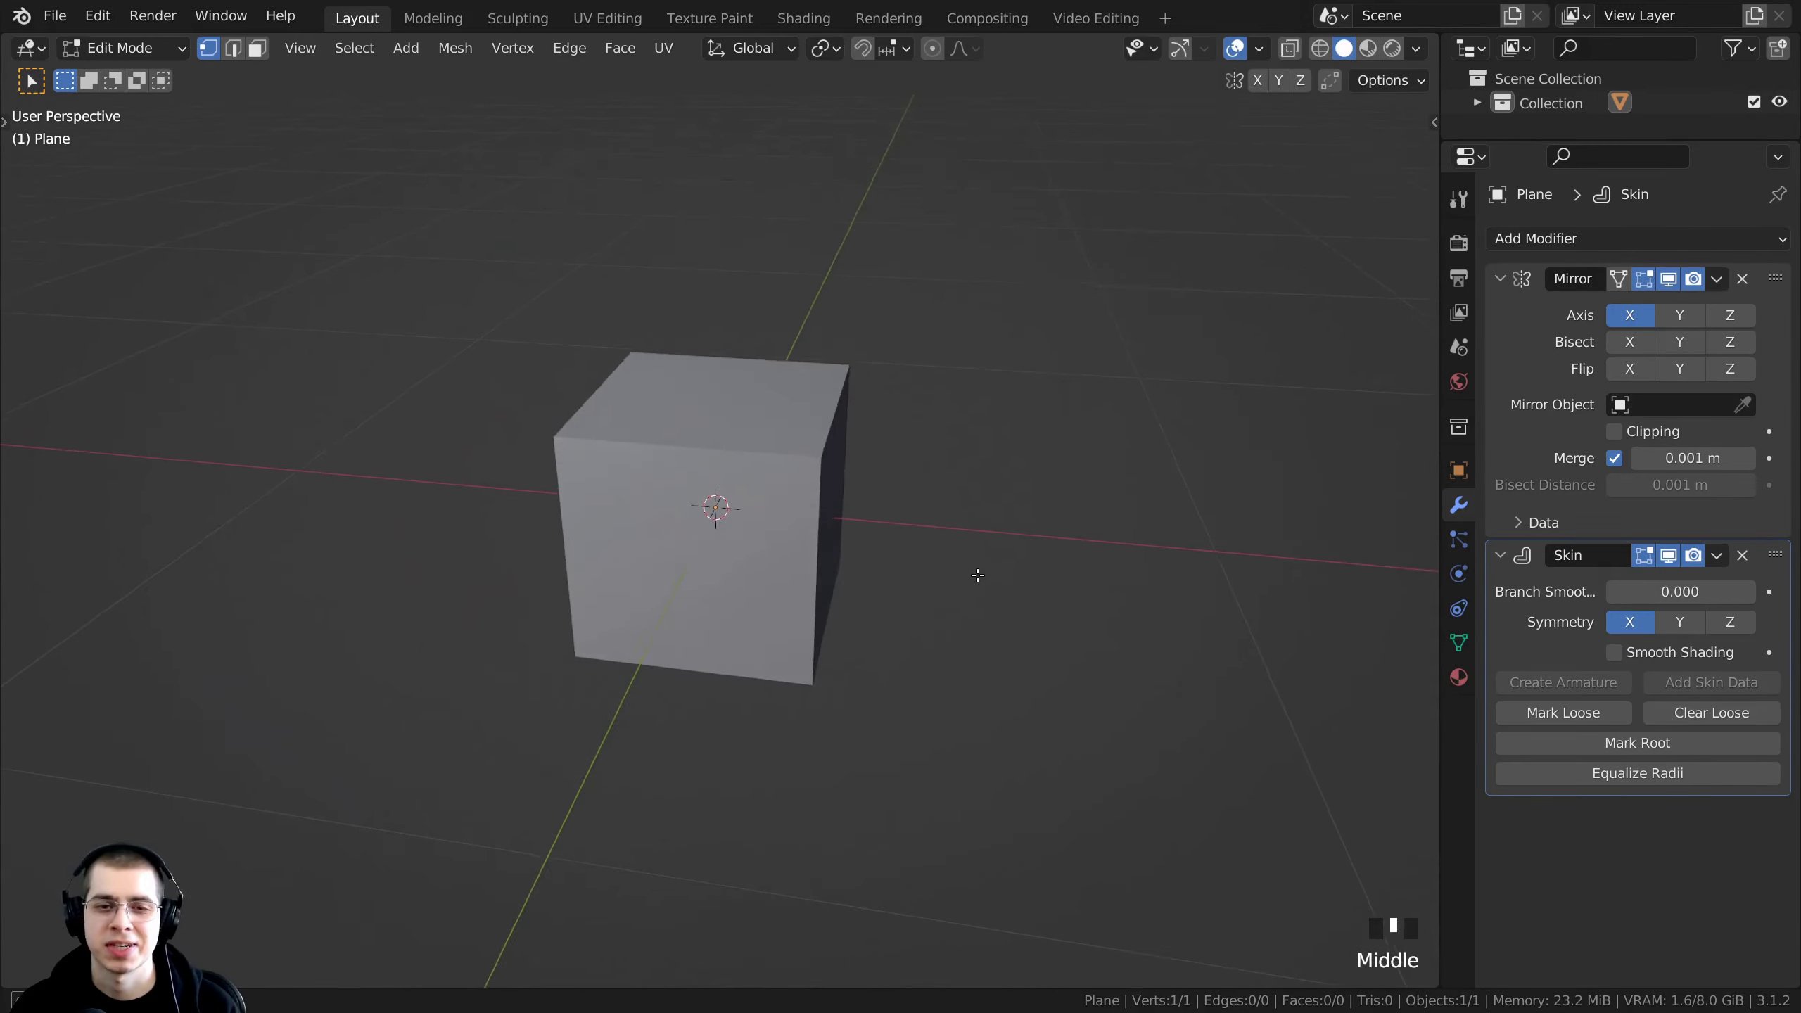
scroll(724, 488, up, 1)
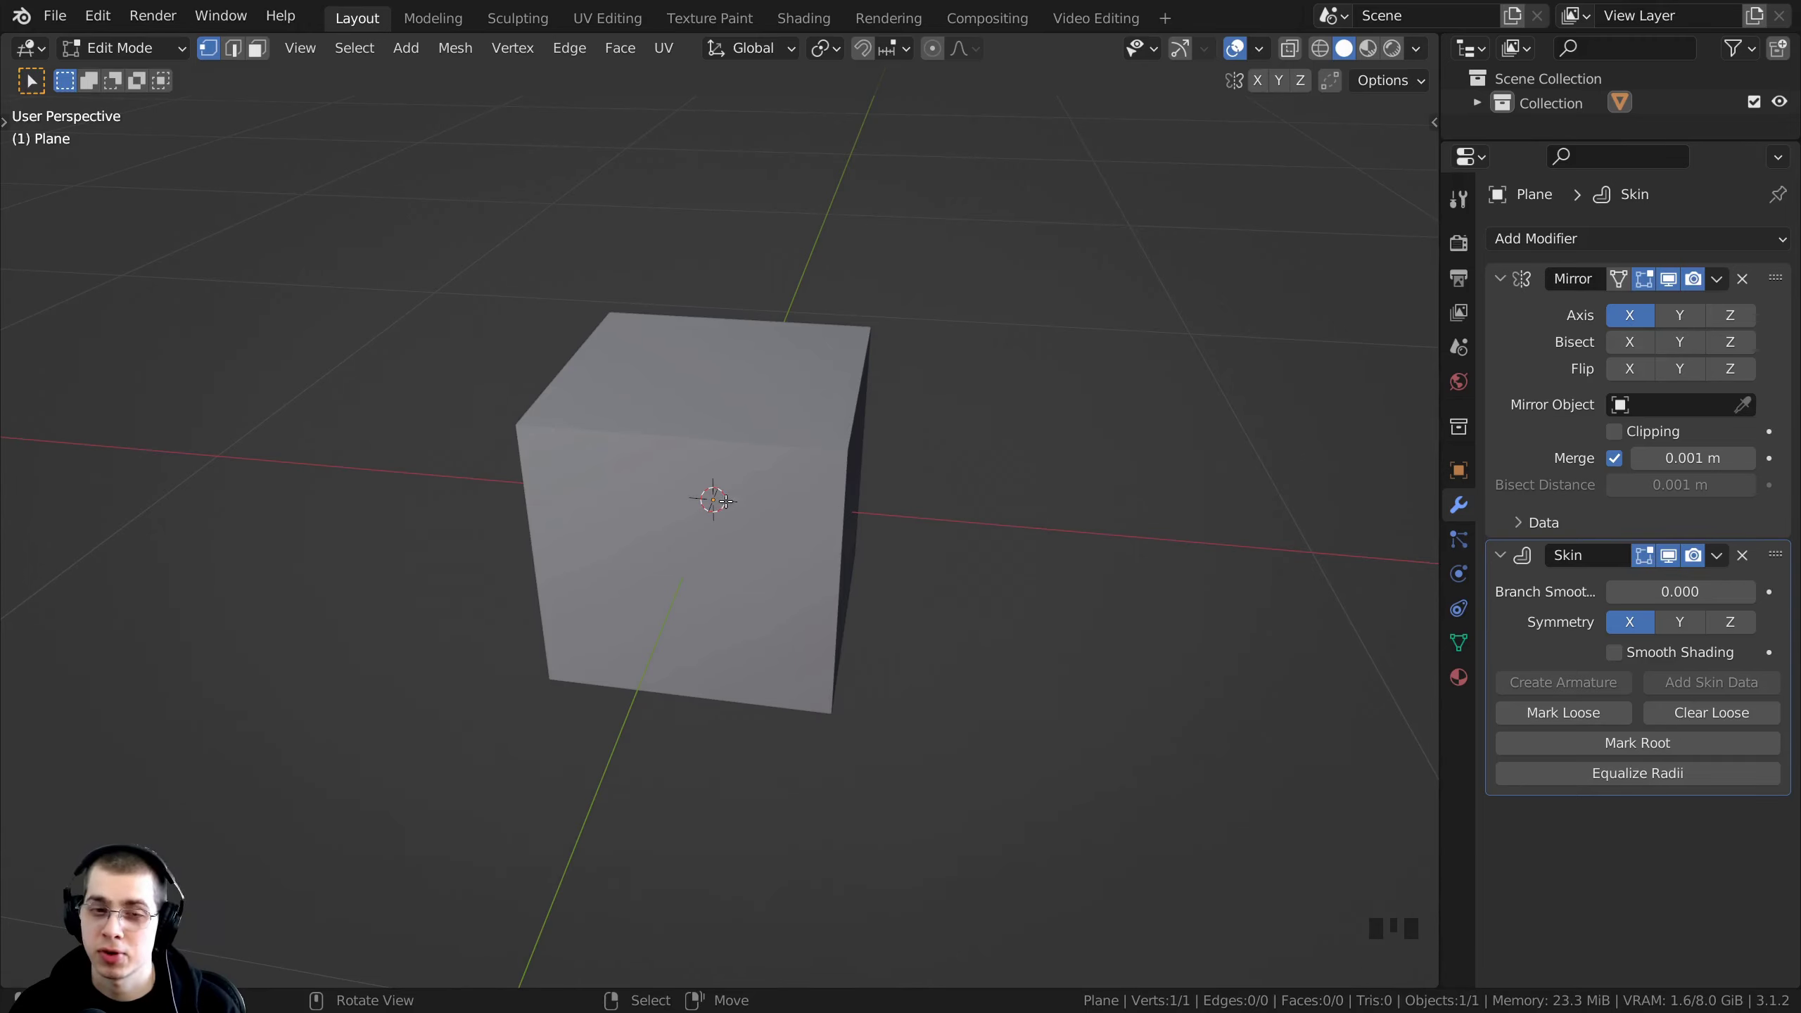
middle_drag(733, 468, 1046, 591)
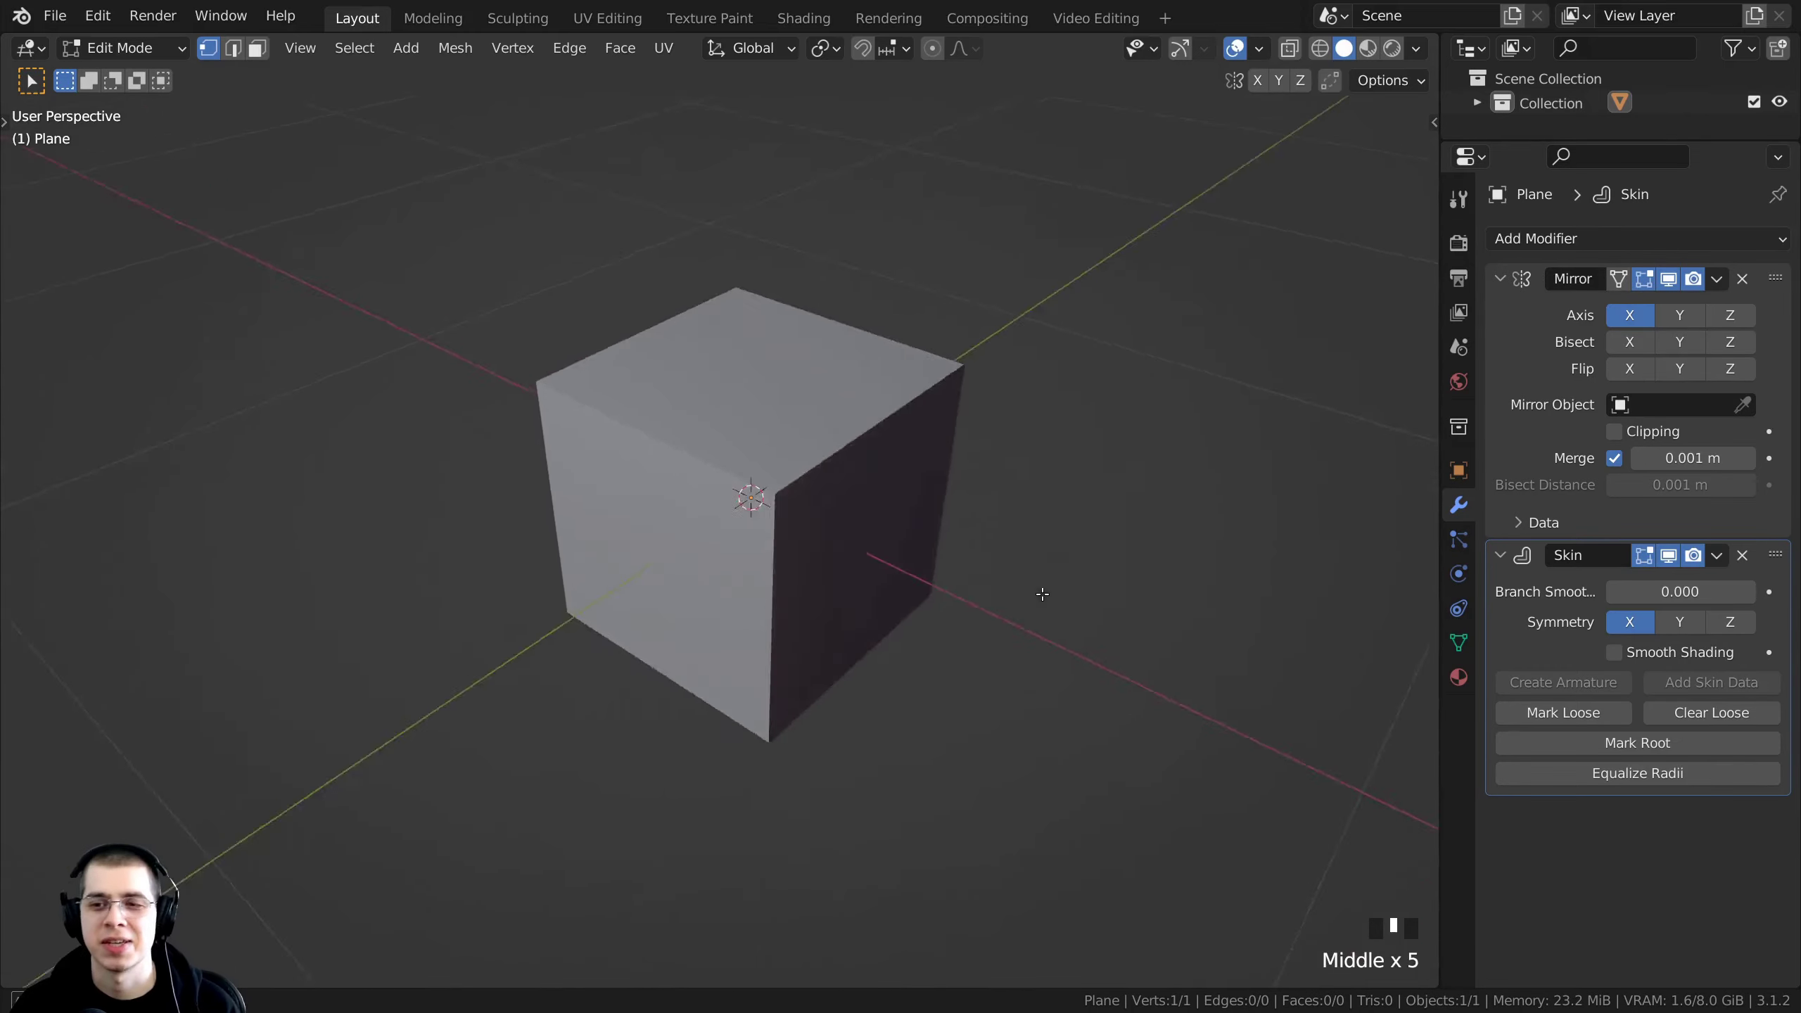
middle_drag(1045, 590, 1020, 575)
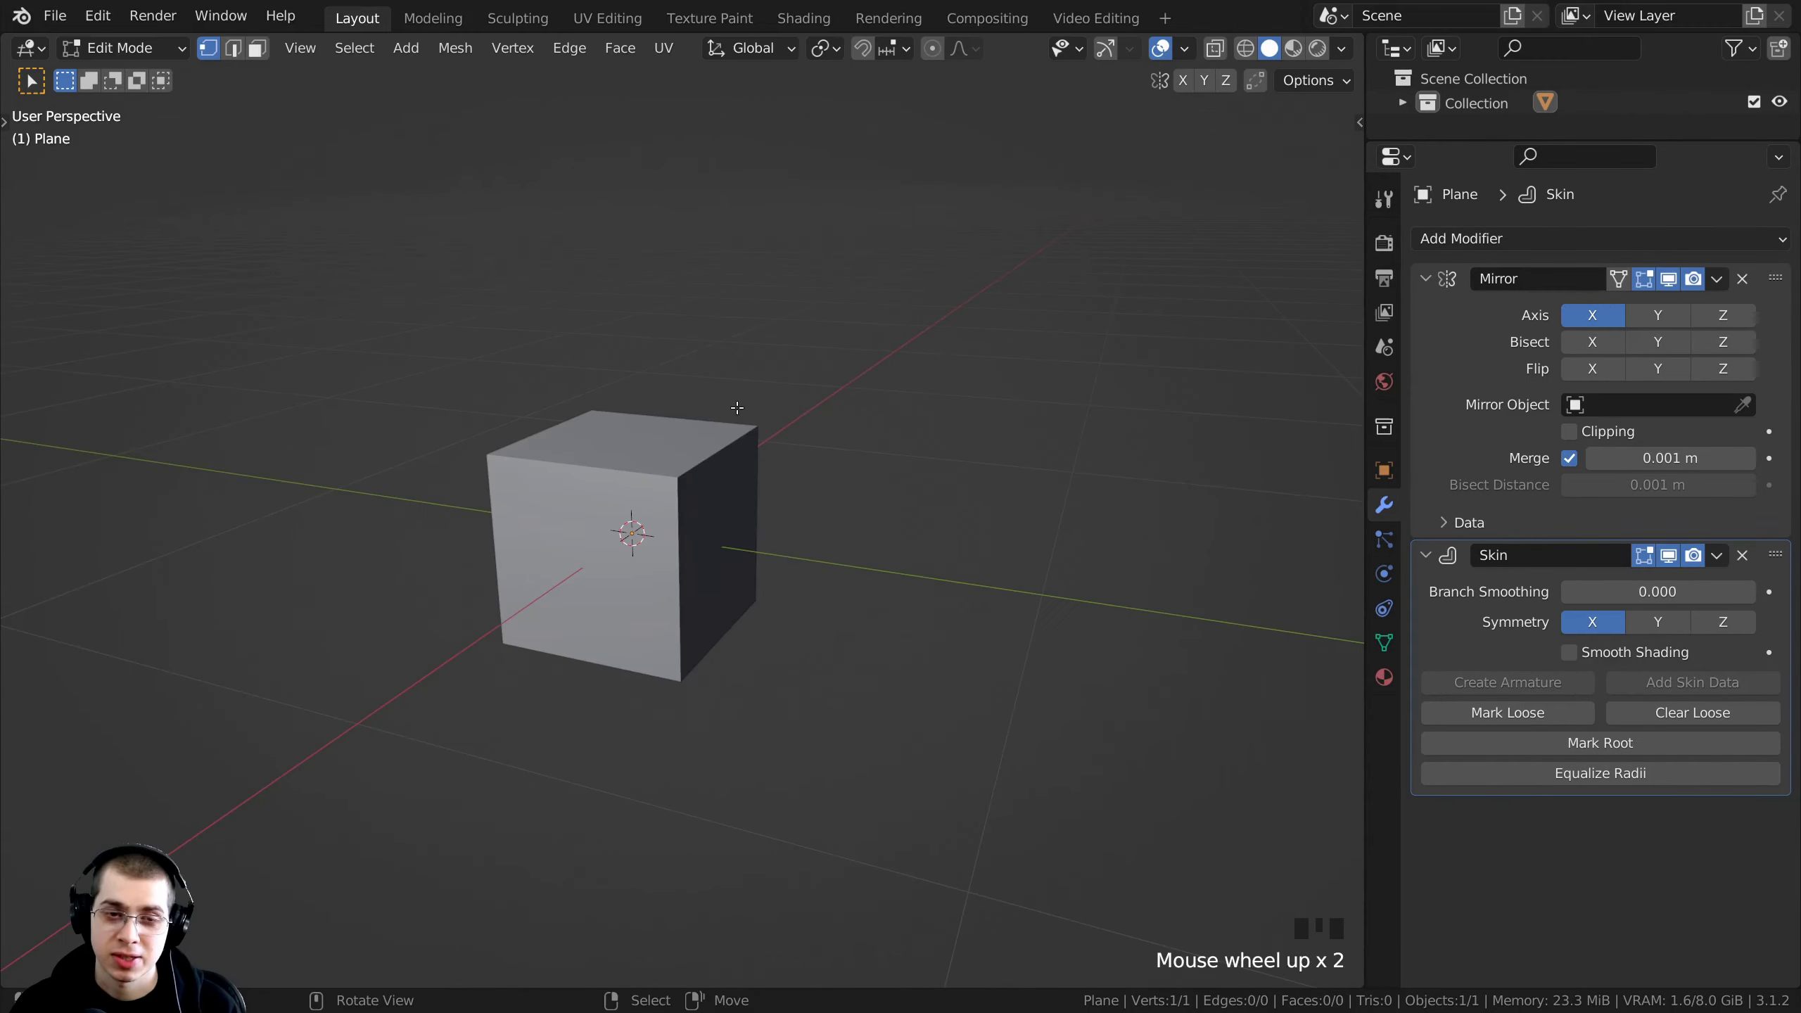
key(a)
key(a)
shift+middle_drag(826, 530, 887, 552)
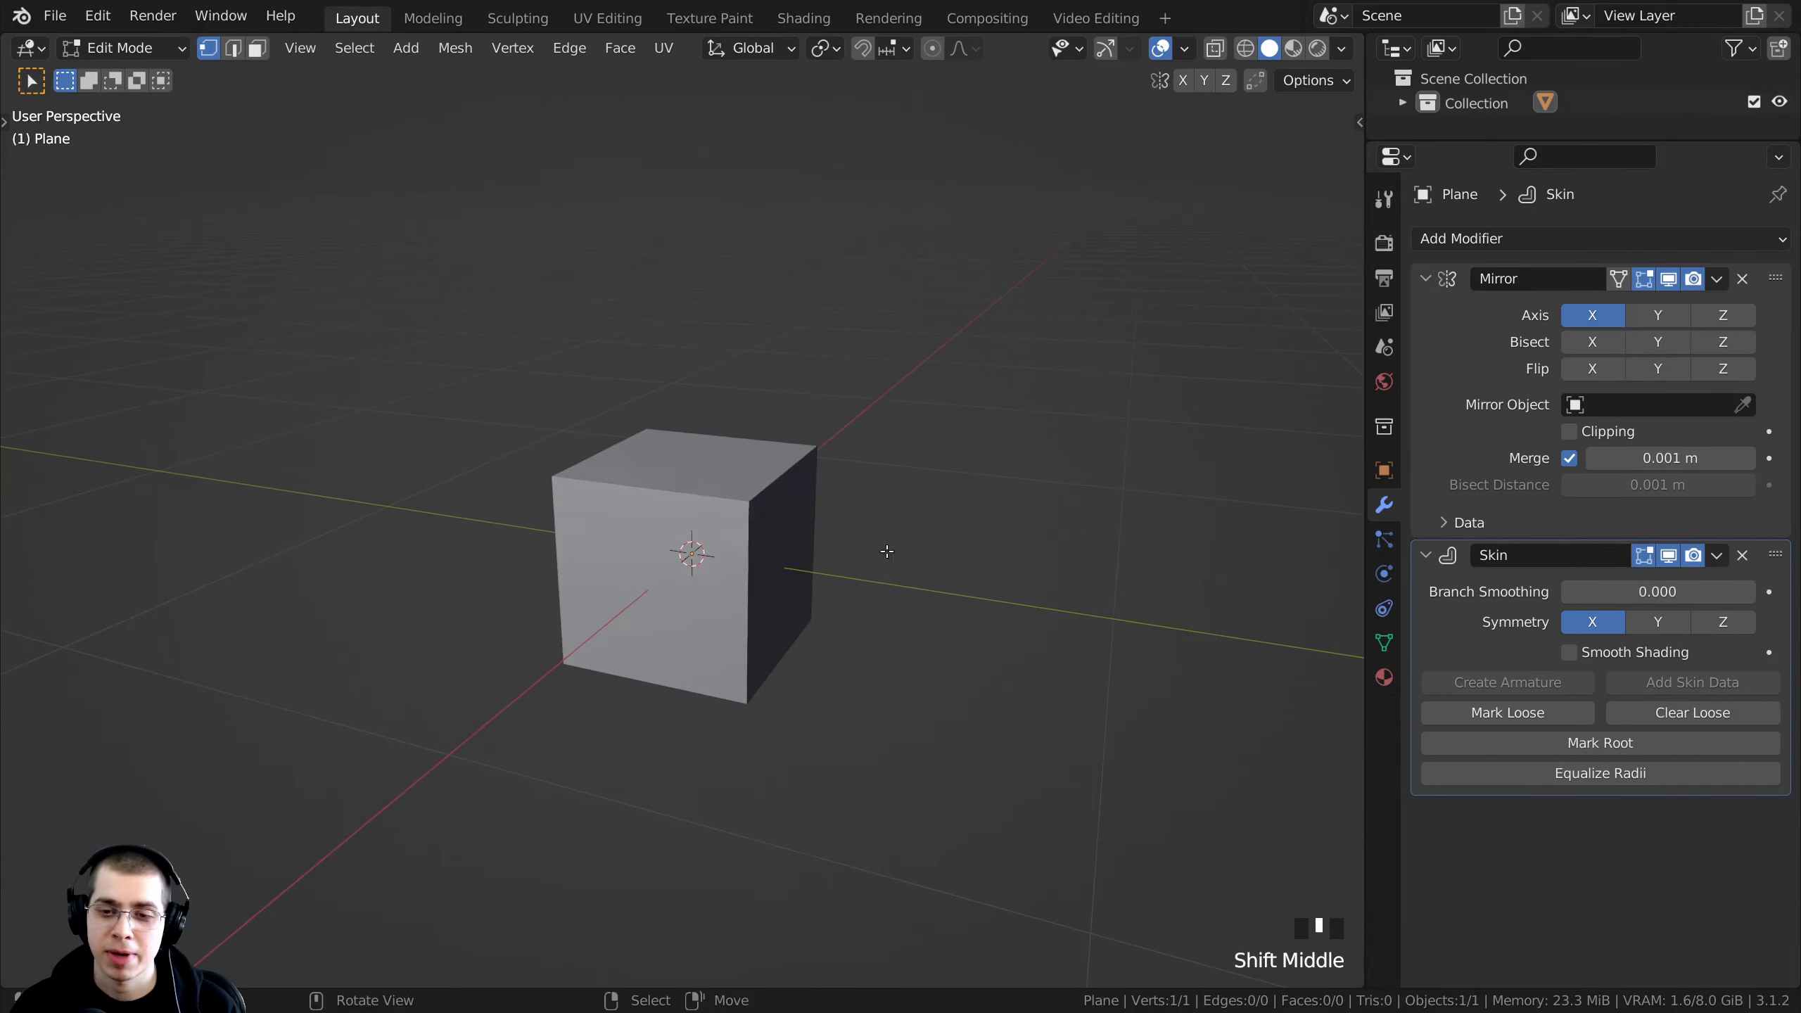
scroll(763, 576, down, 5)
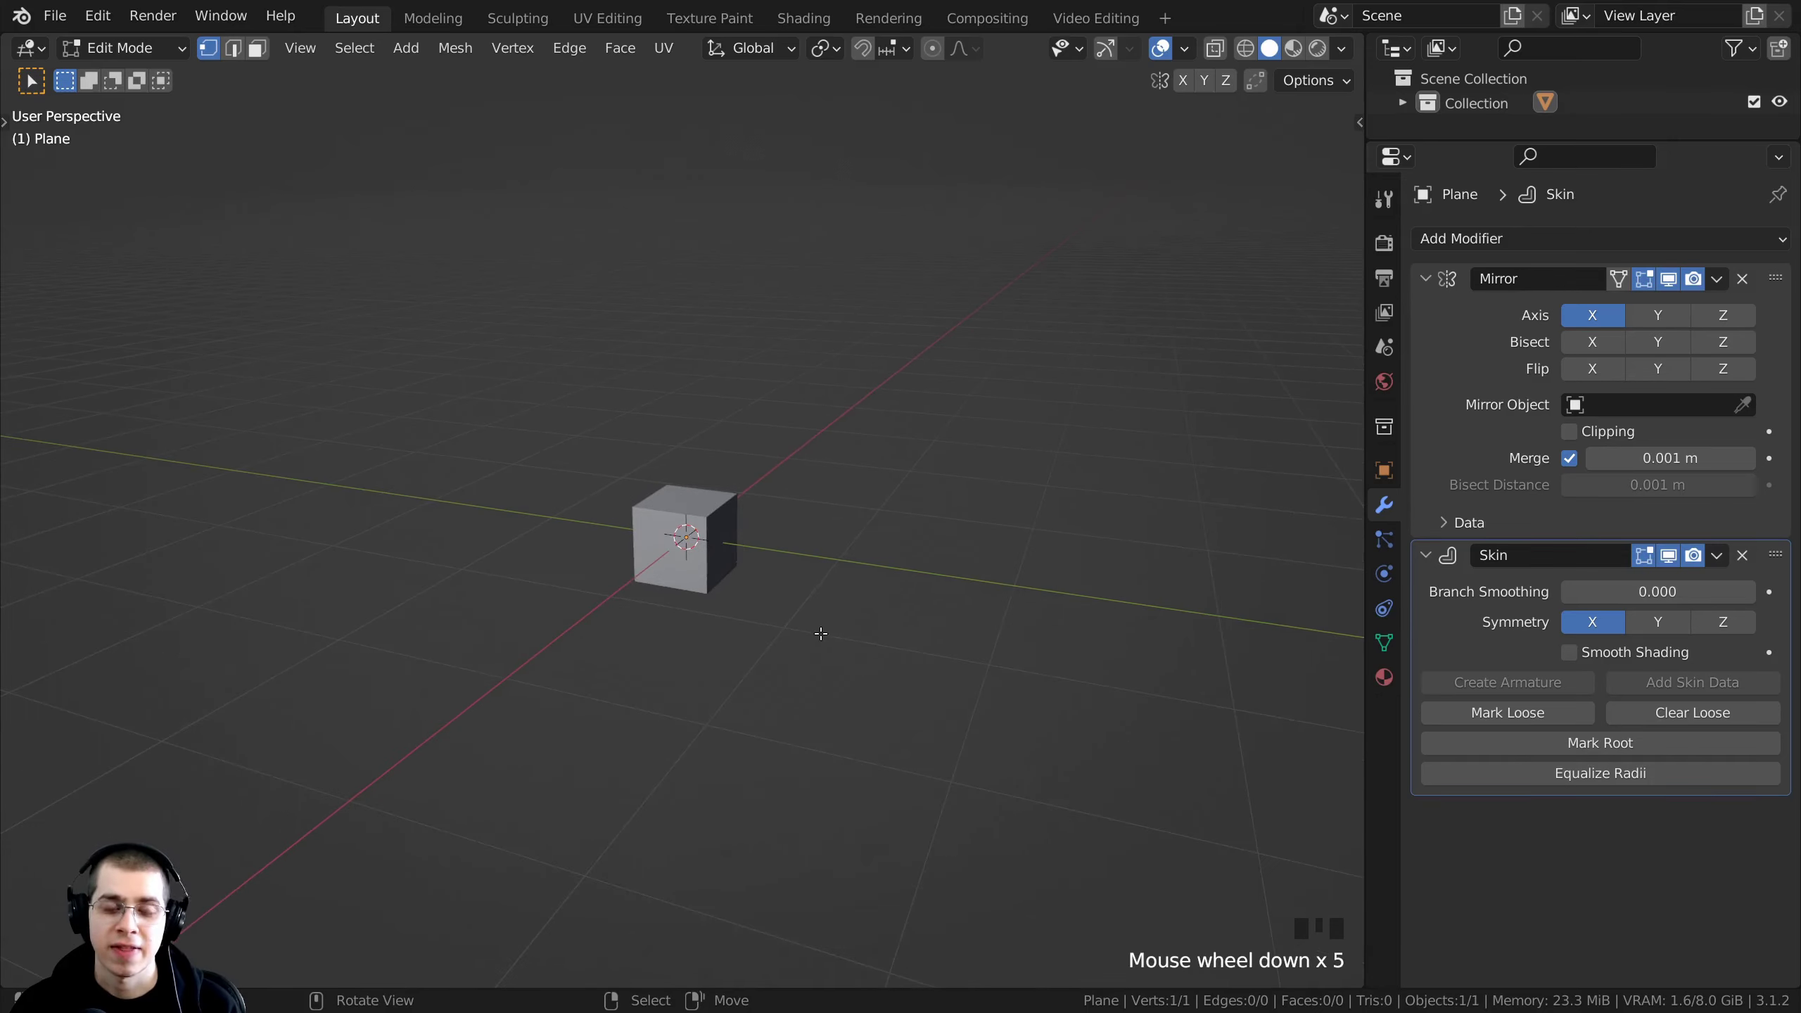
- Extrude the single vertex straight up along the Z axis to form a tall skinned column
key(e)
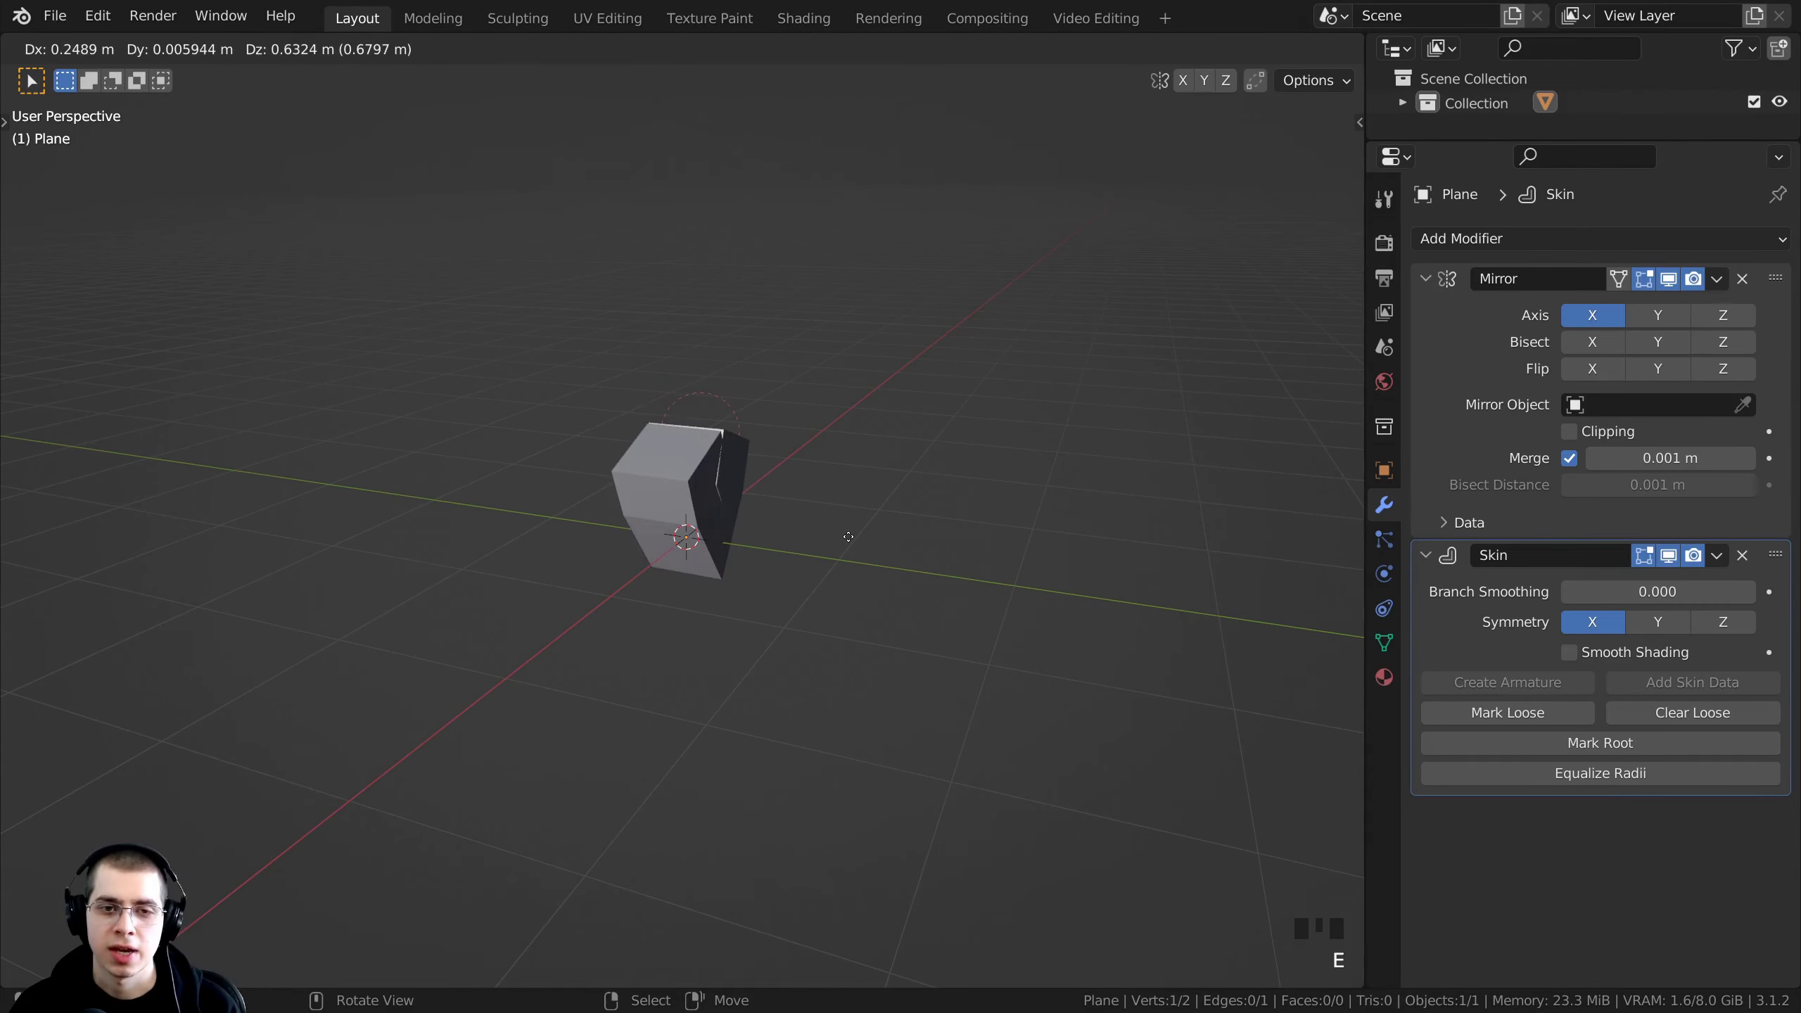
key(z)
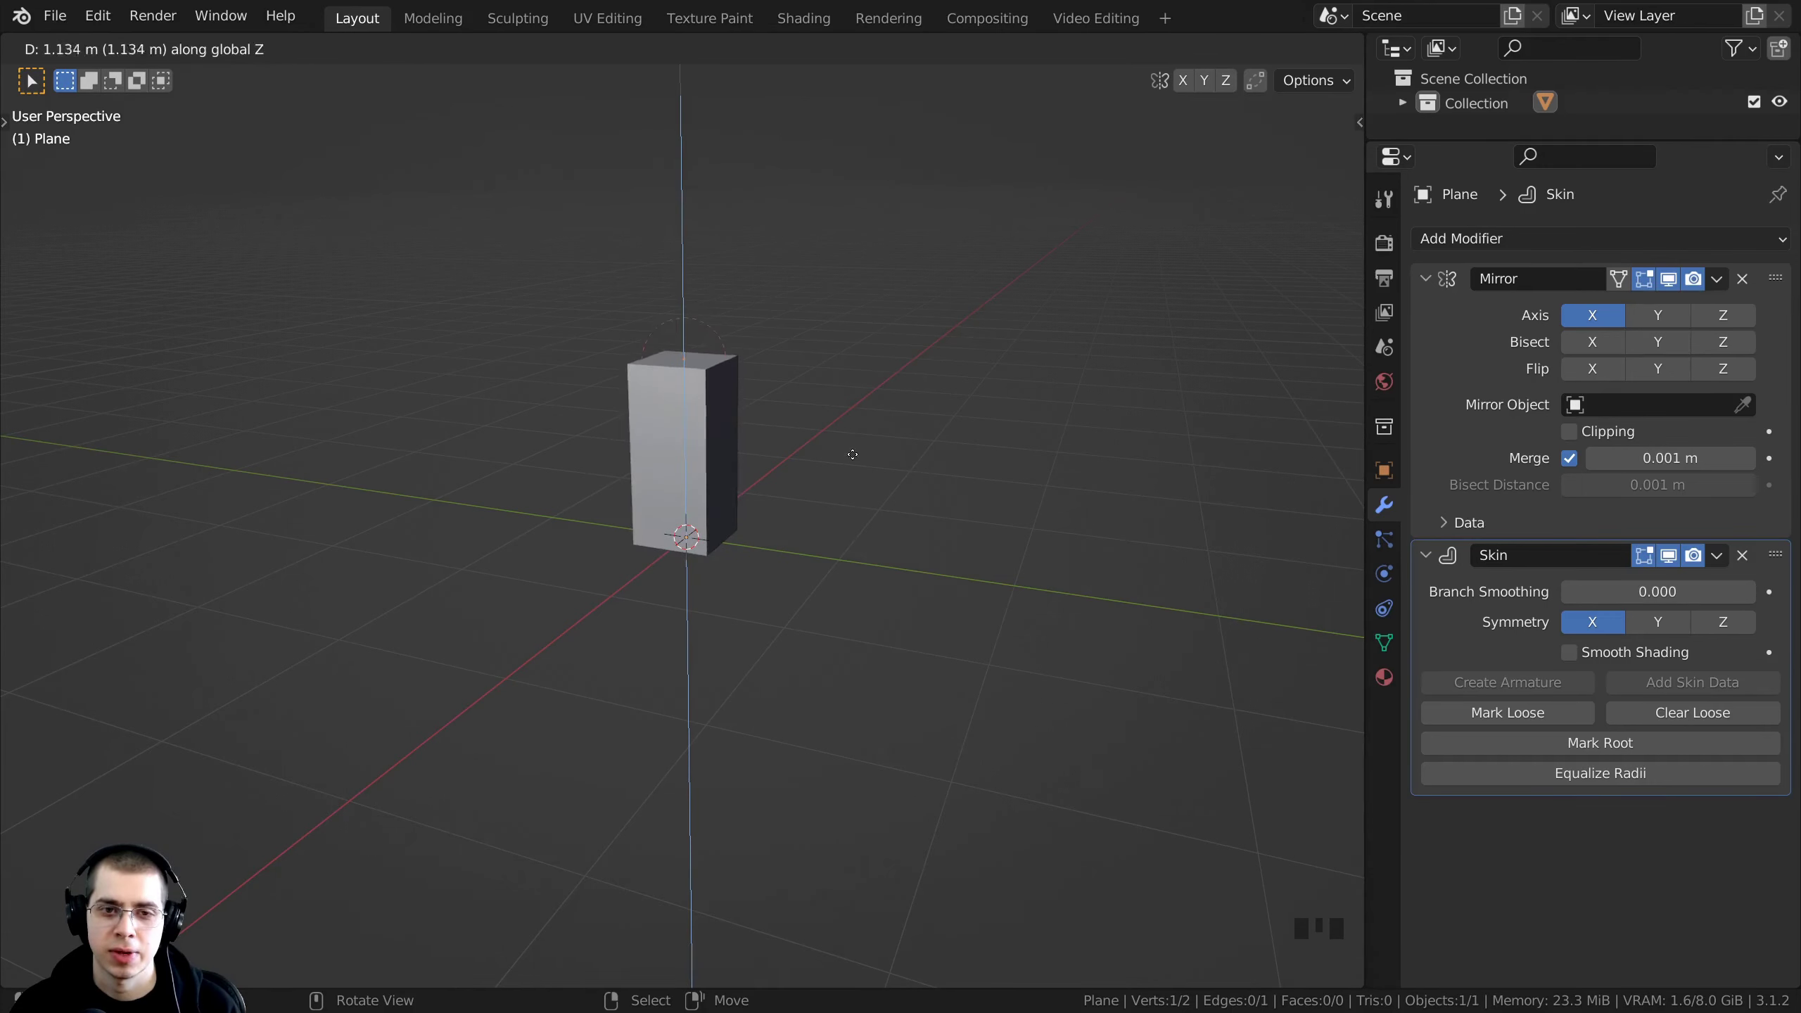
click(858, 405)
middle_drag(858, 404, 895, 422)
- Examine the column's inner vertices and edge in wireframe shading, toggling their selection, and return to solid shading with everything selected
key(z)
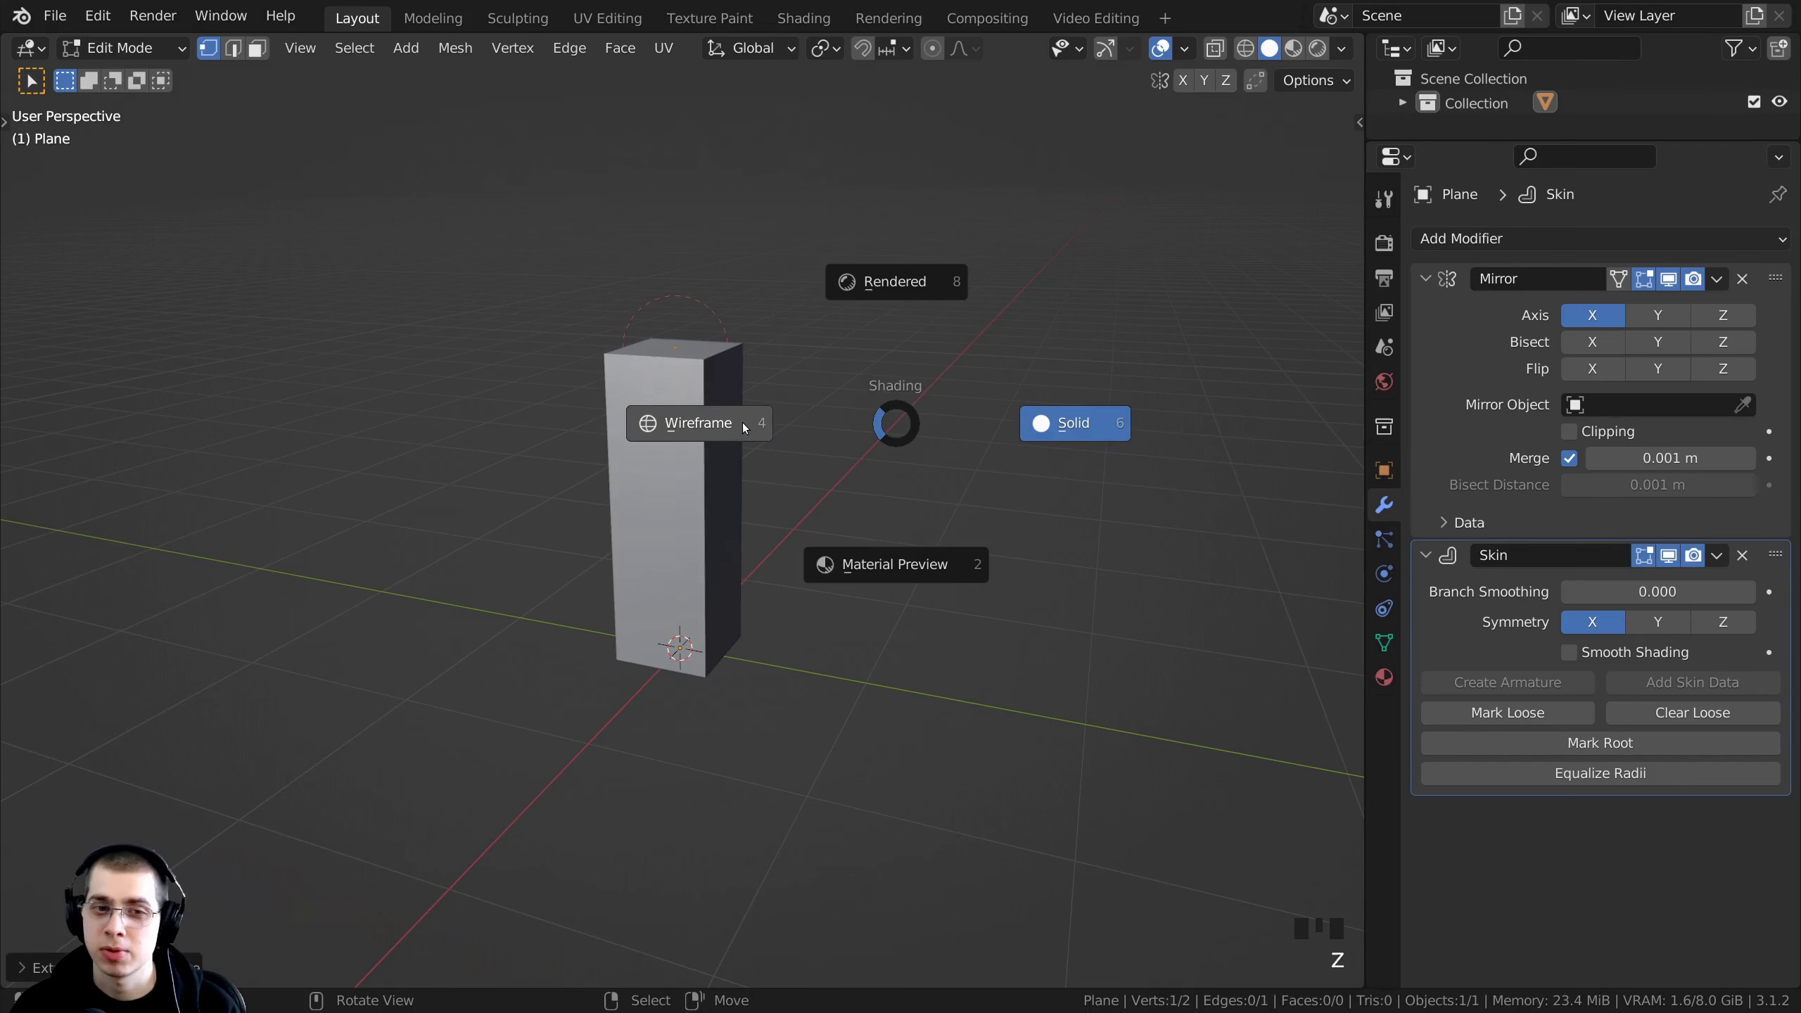
click(699, 423)
scroll(659, 630, up, 1)
key(Right)
key(Right)
key(Right)
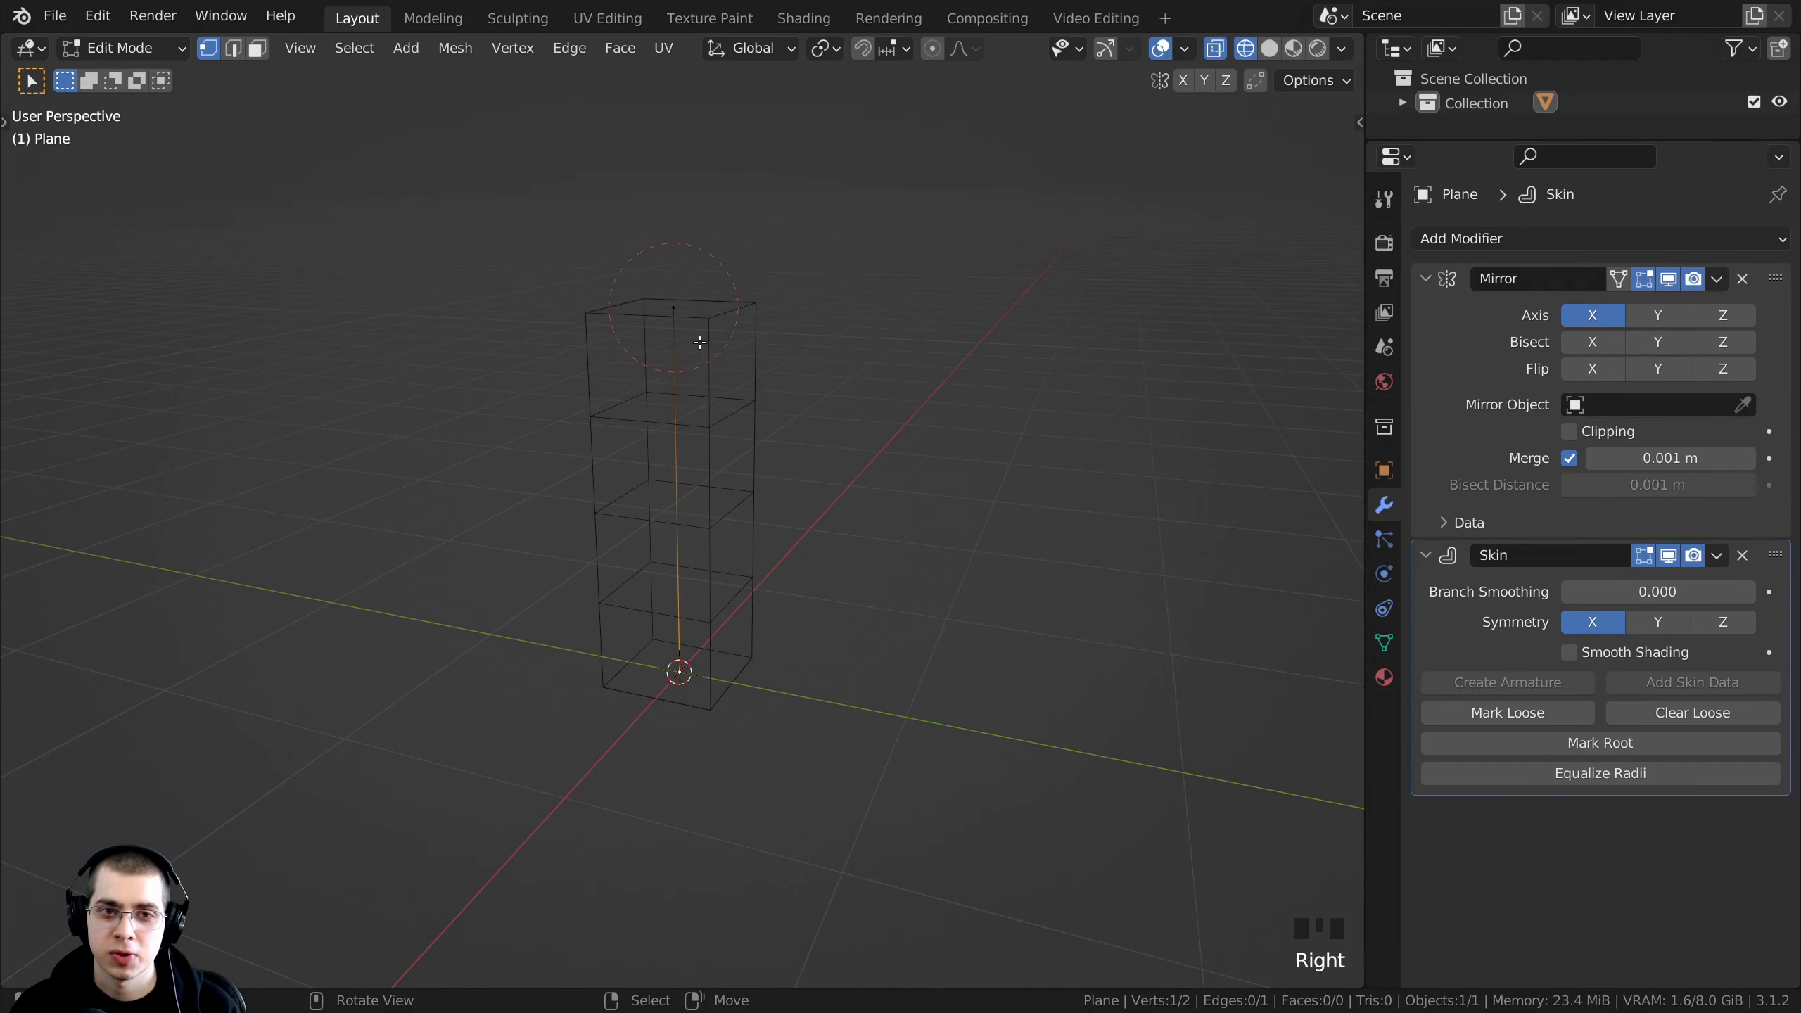
key(a)
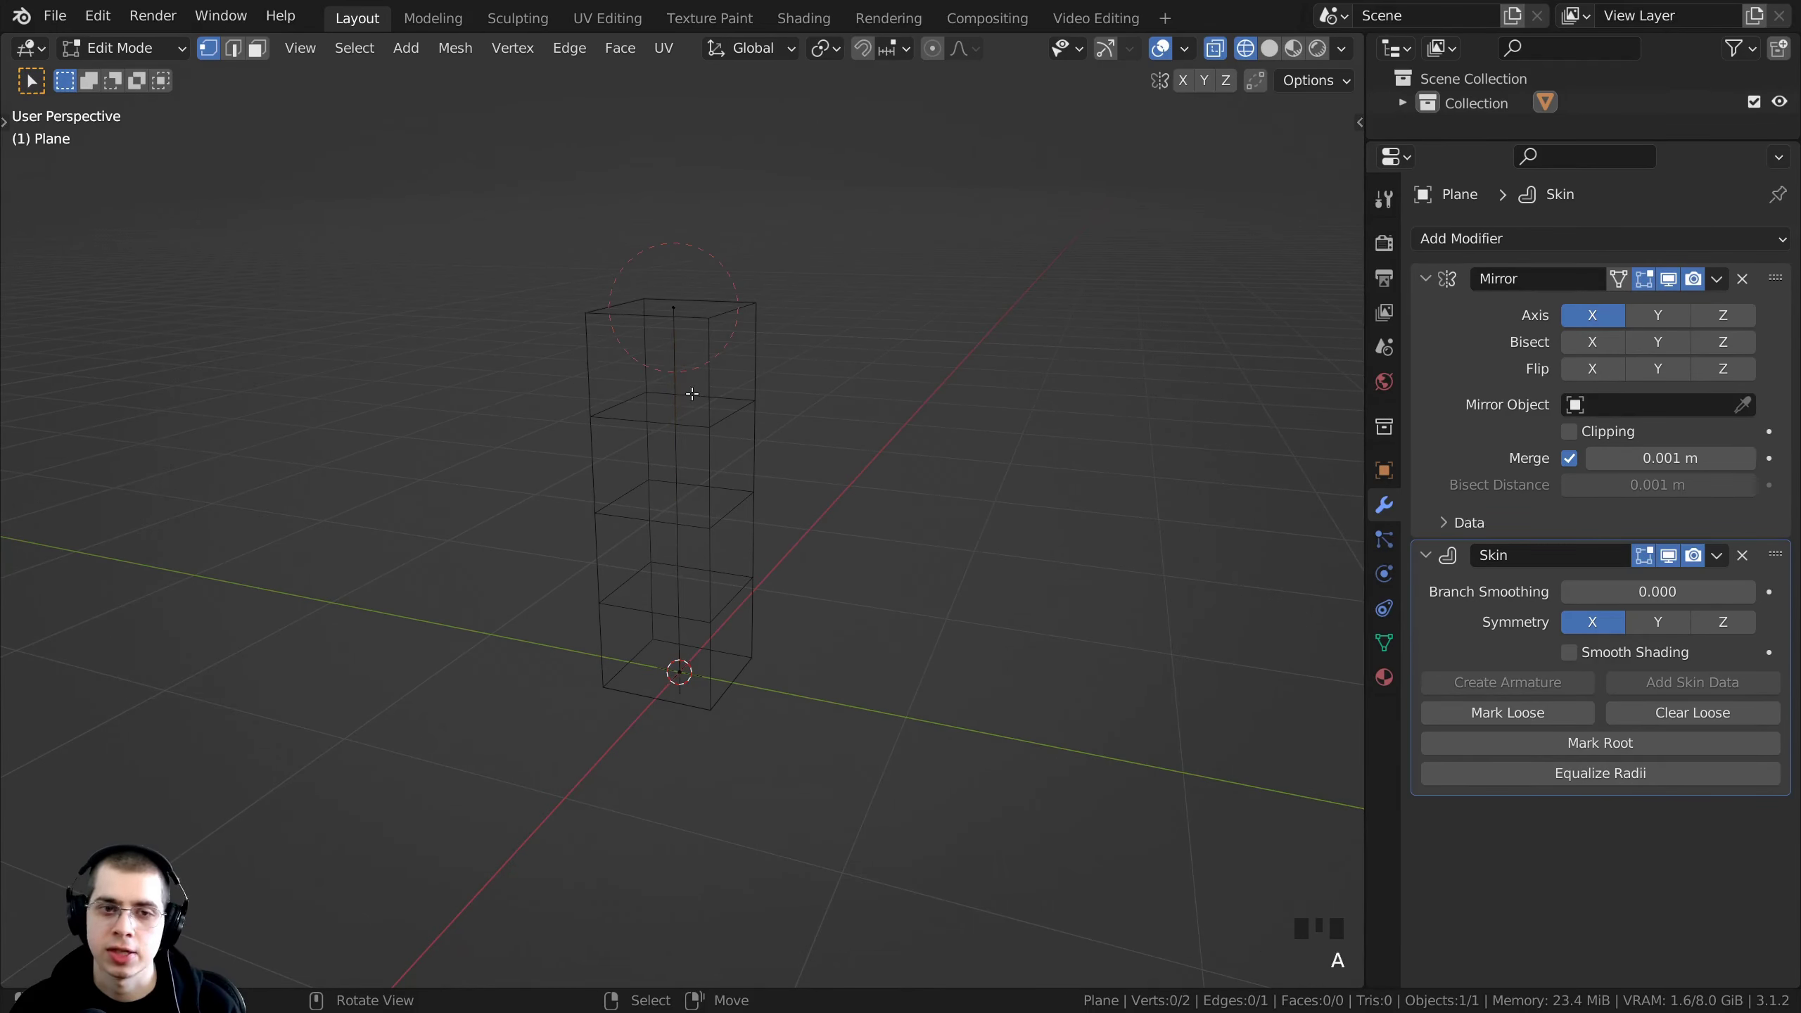
scroll(691, 395, up, 2)
middle_drag(756, 514, 680, 625)
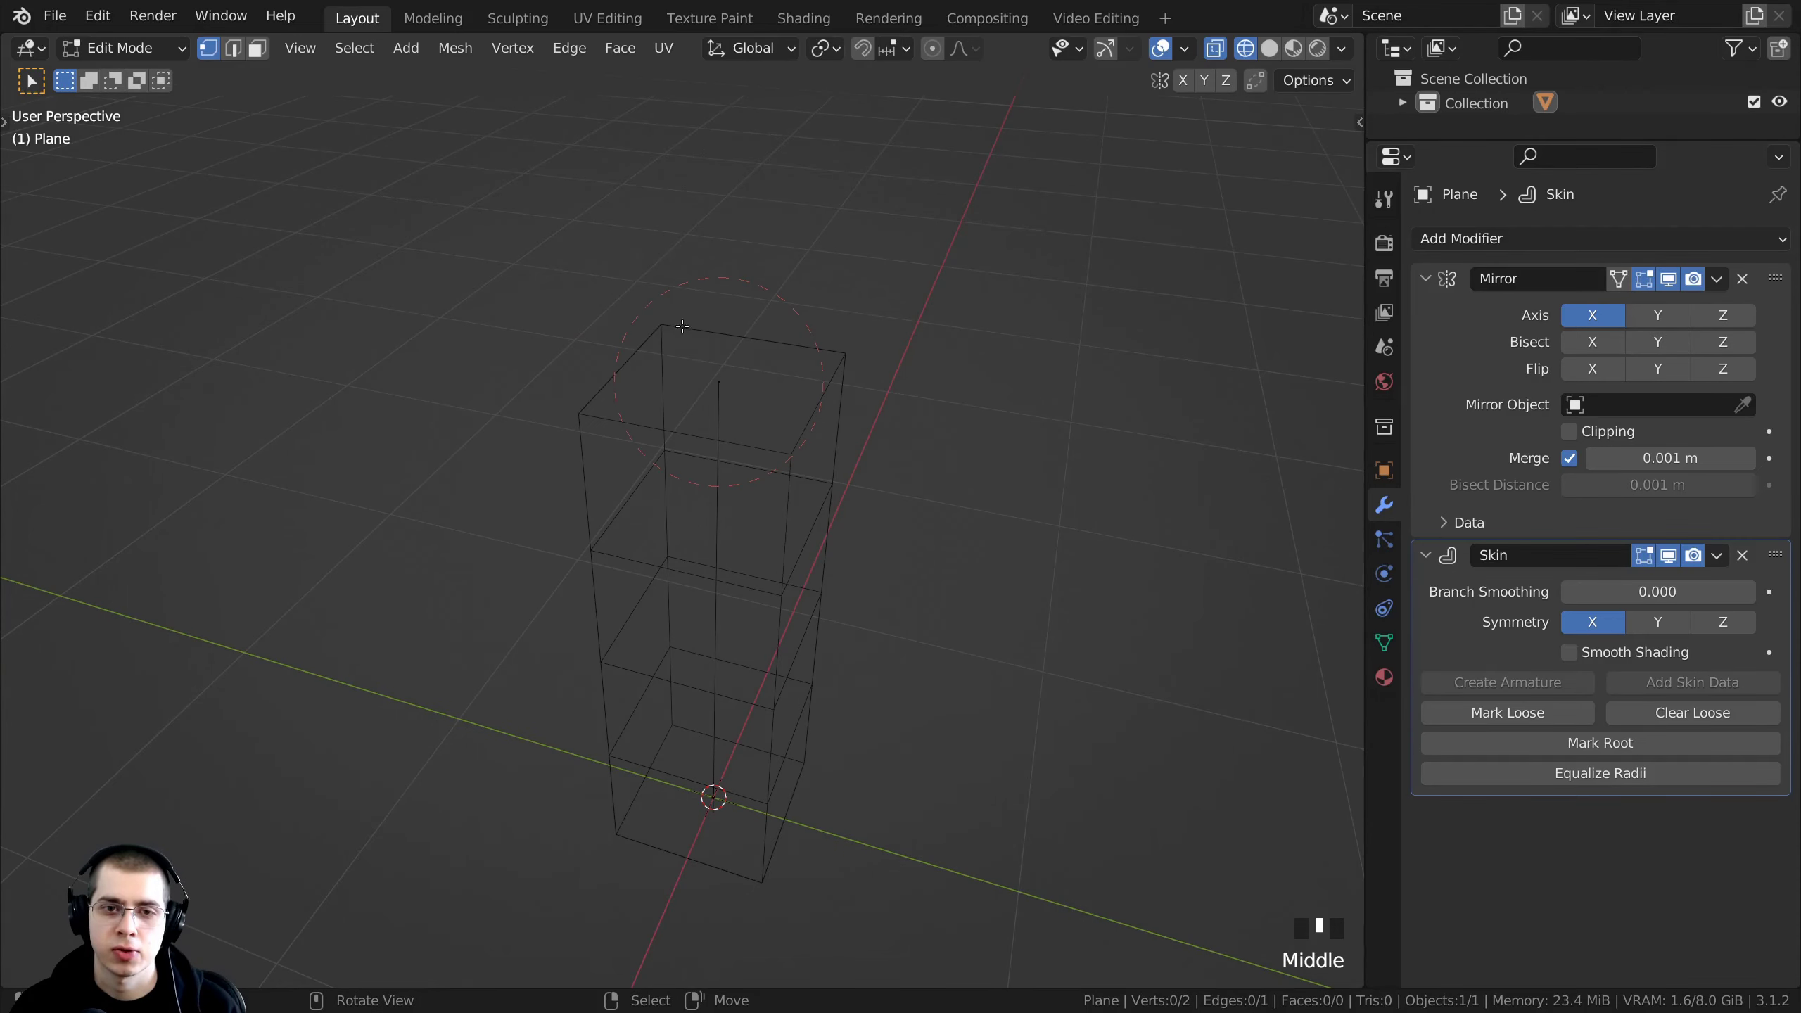
key(a)
shift+middle_drag(792, 577, 661, 393)
scroll(674, 526, down, 1)
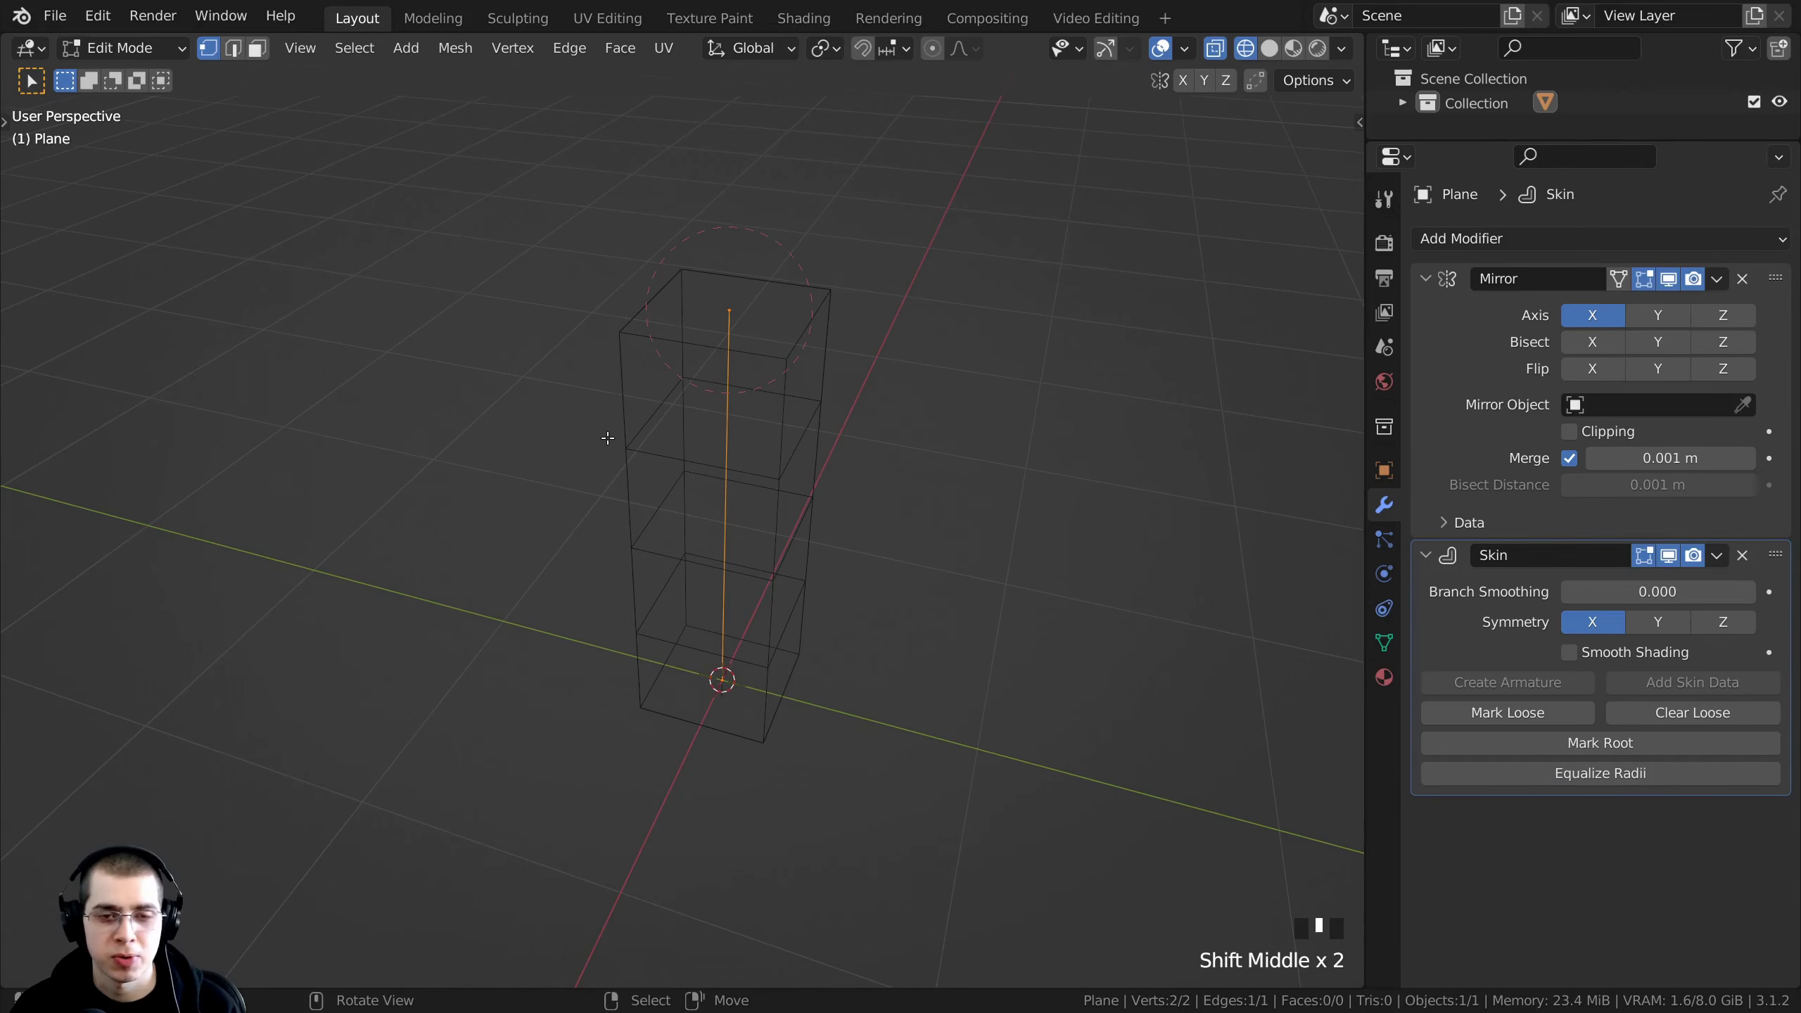
key(z)
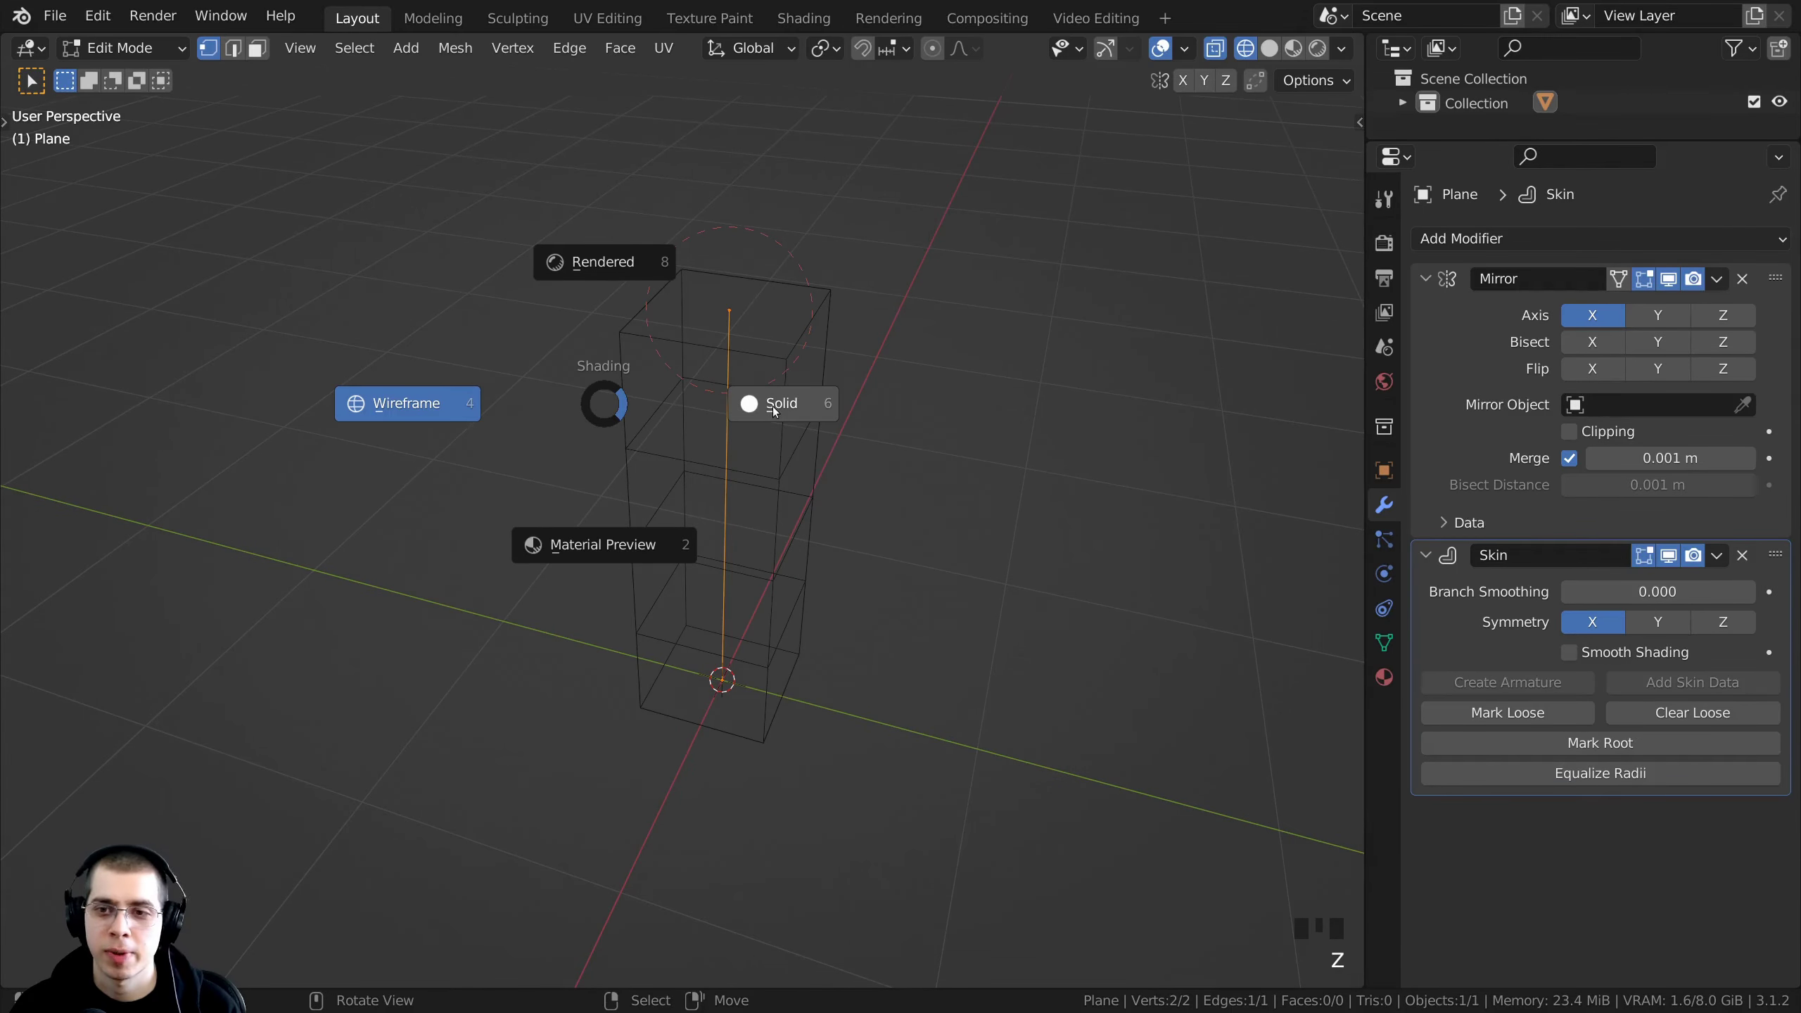
click(627, 405)
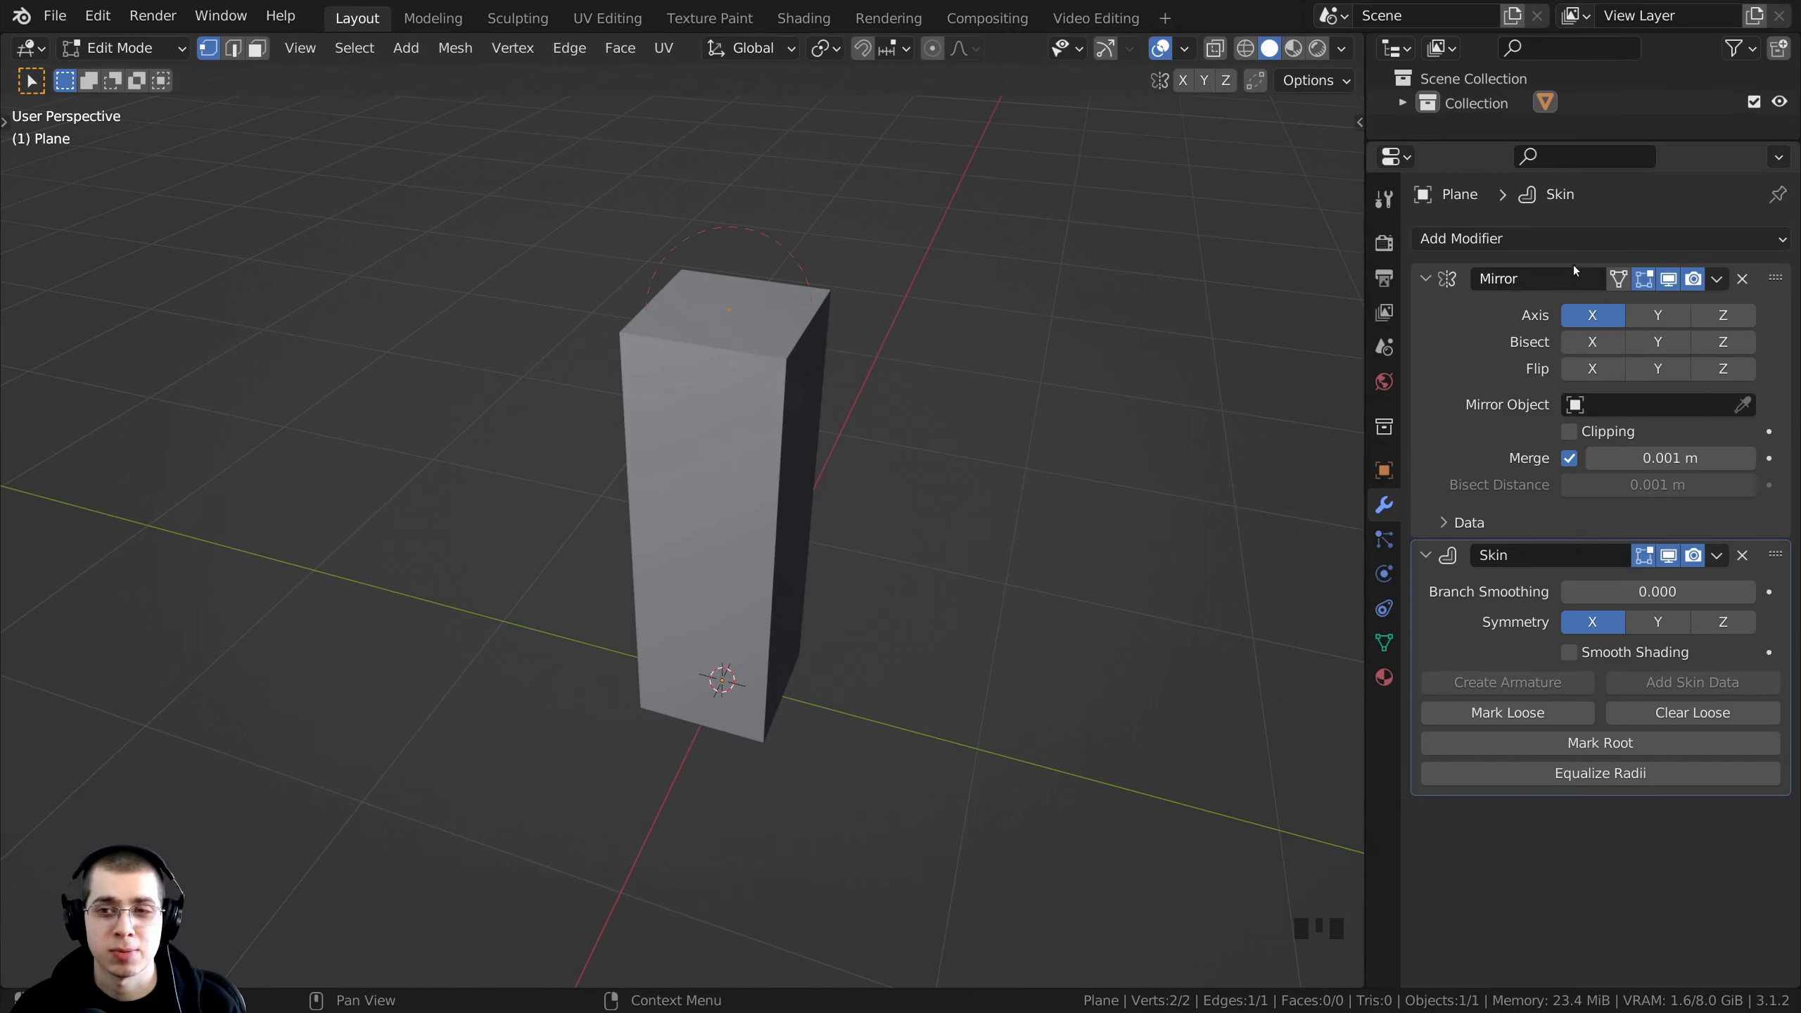
- Add a Subdivision Surface modifier below the Skin modifier with viewport and render levels both set to 3
click(1463, 239)
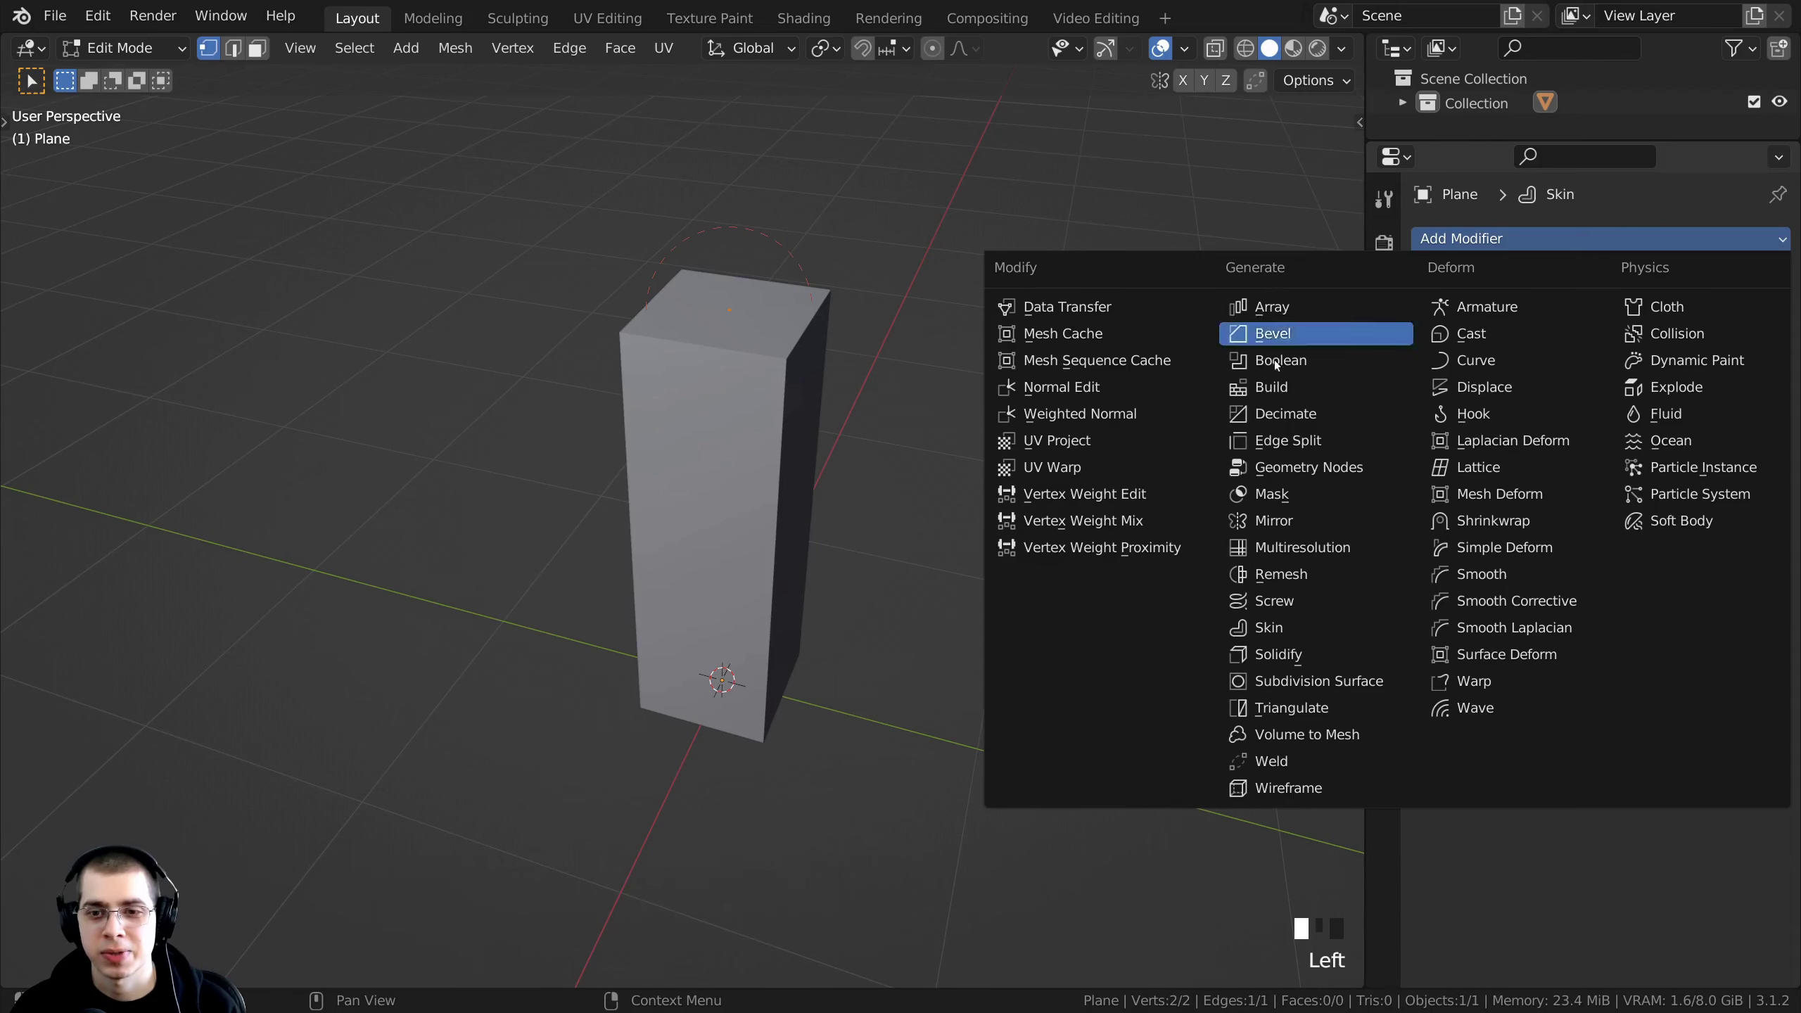
click(1297, 680)
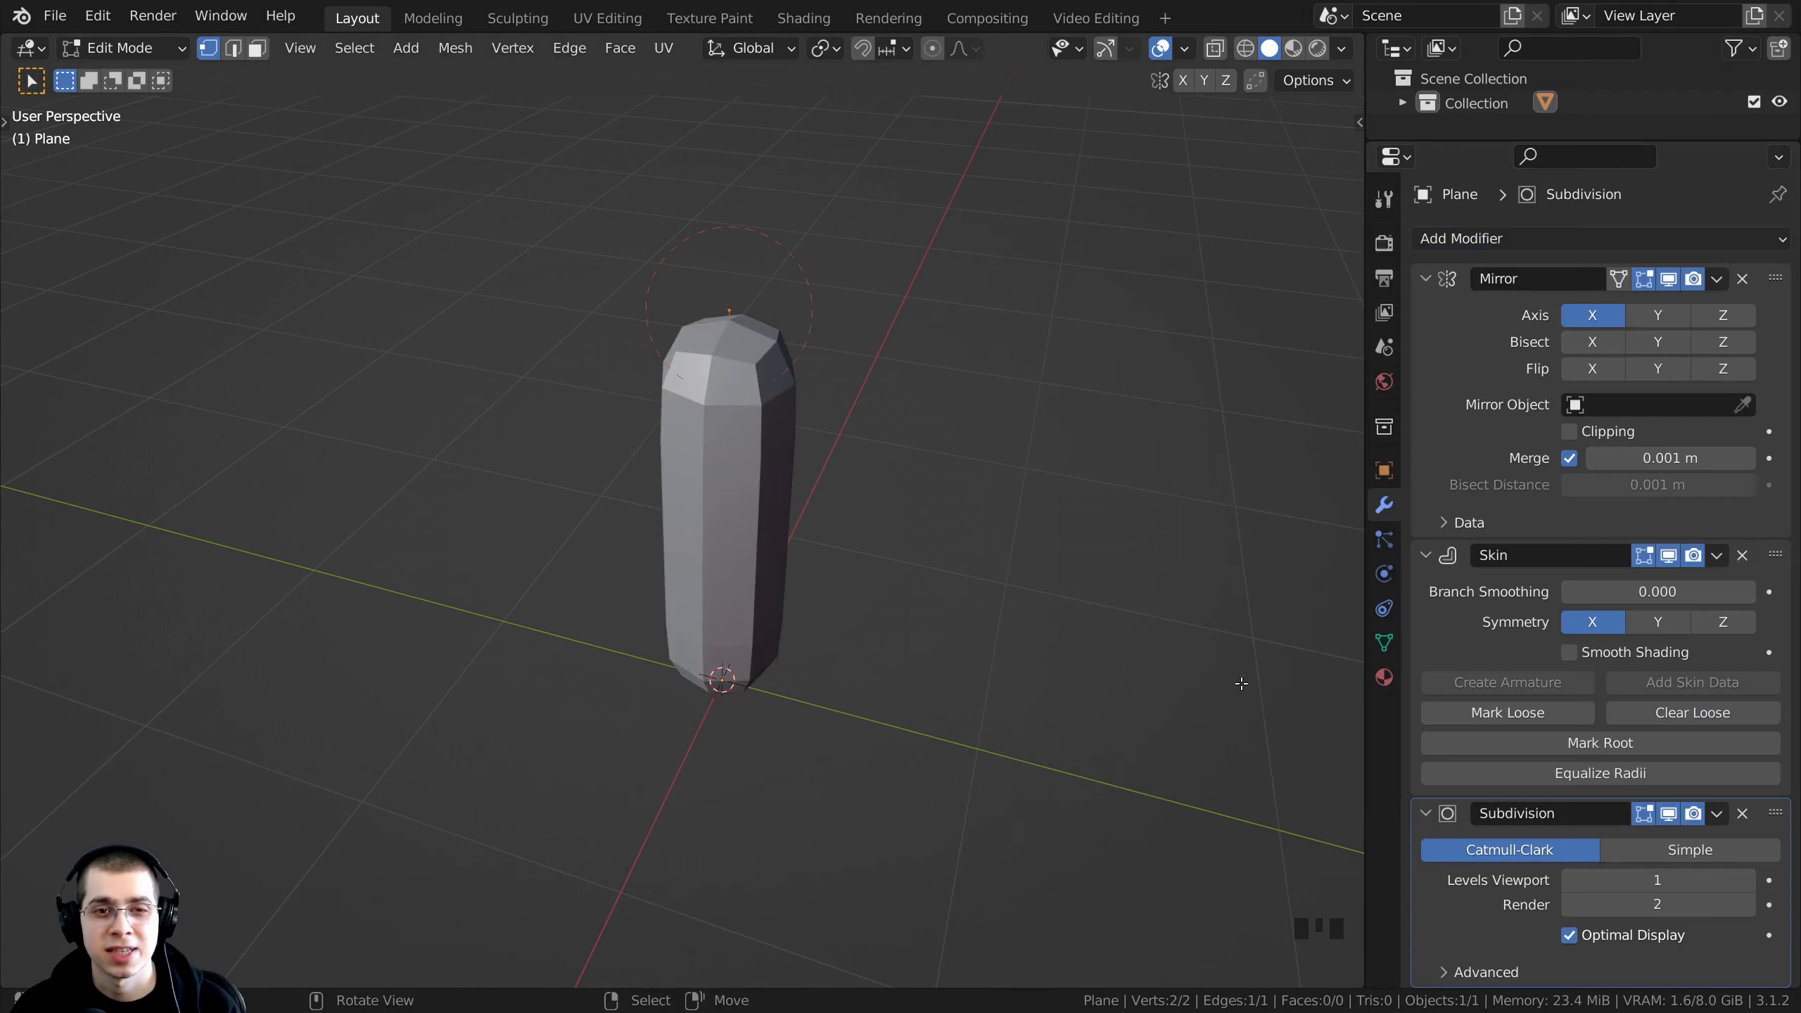
scroll(1579, 691, down, 5)
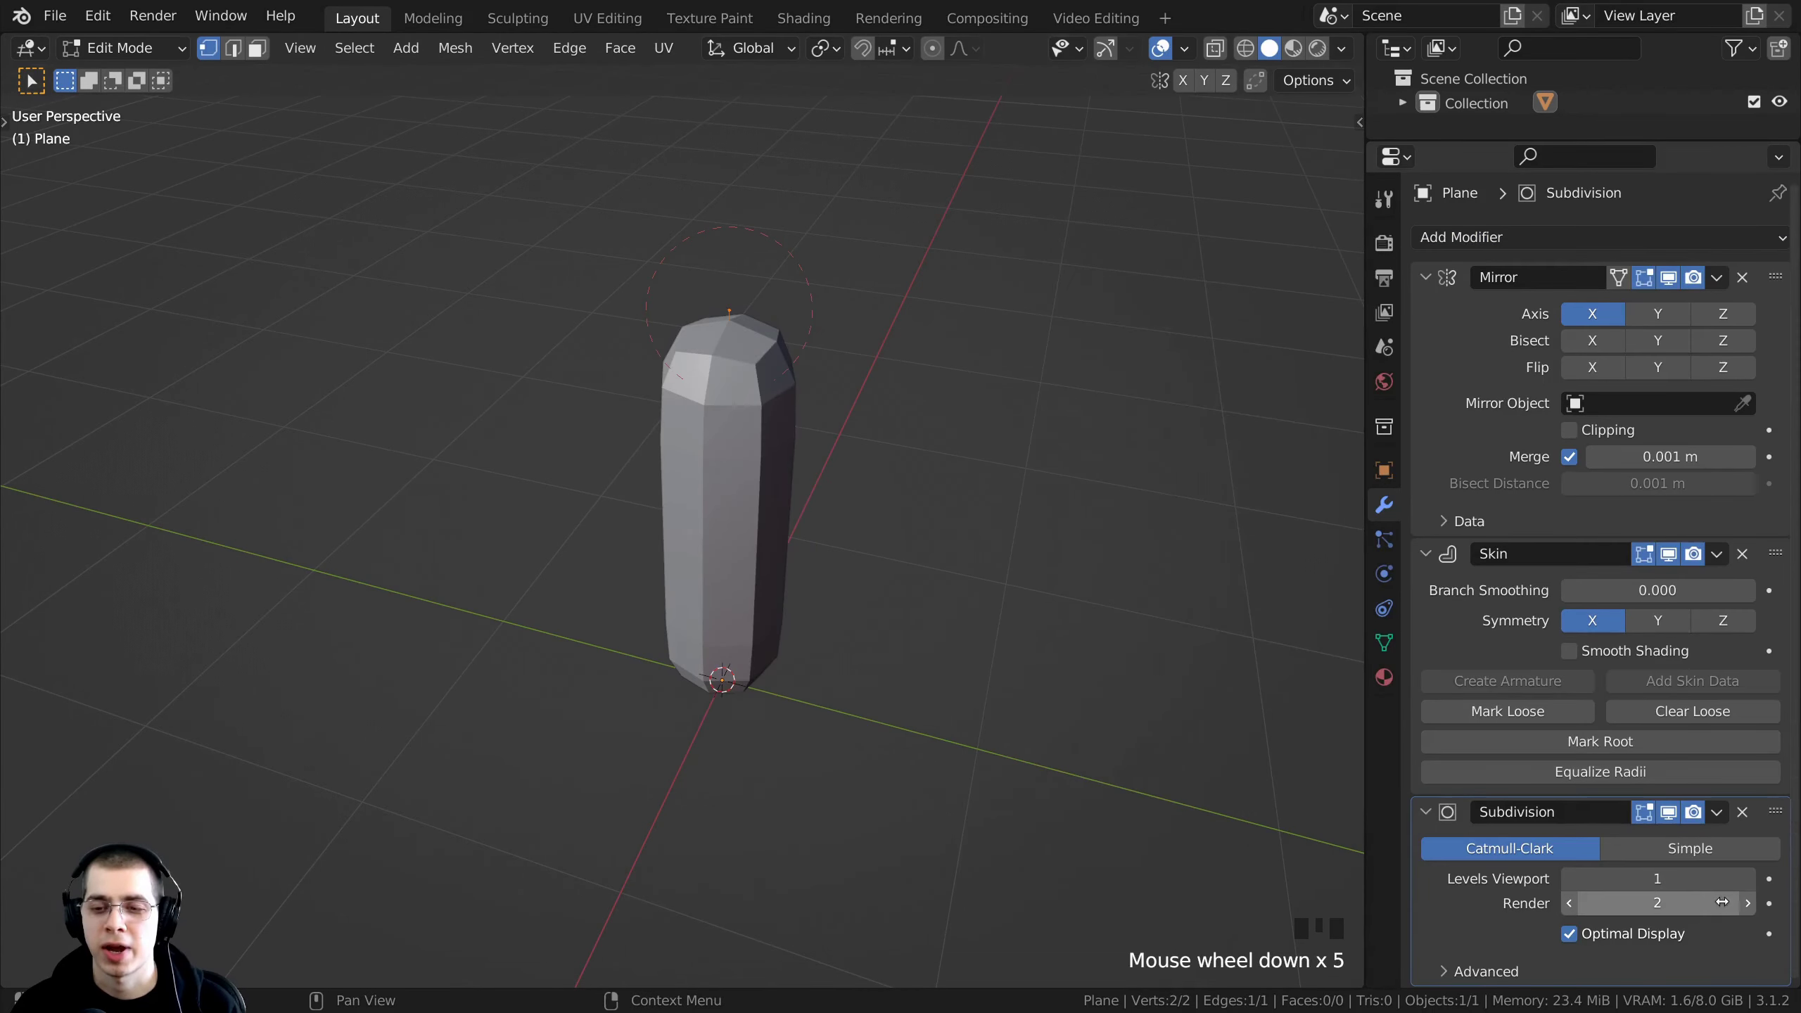
click(1745, 877)
click(1748, 903)
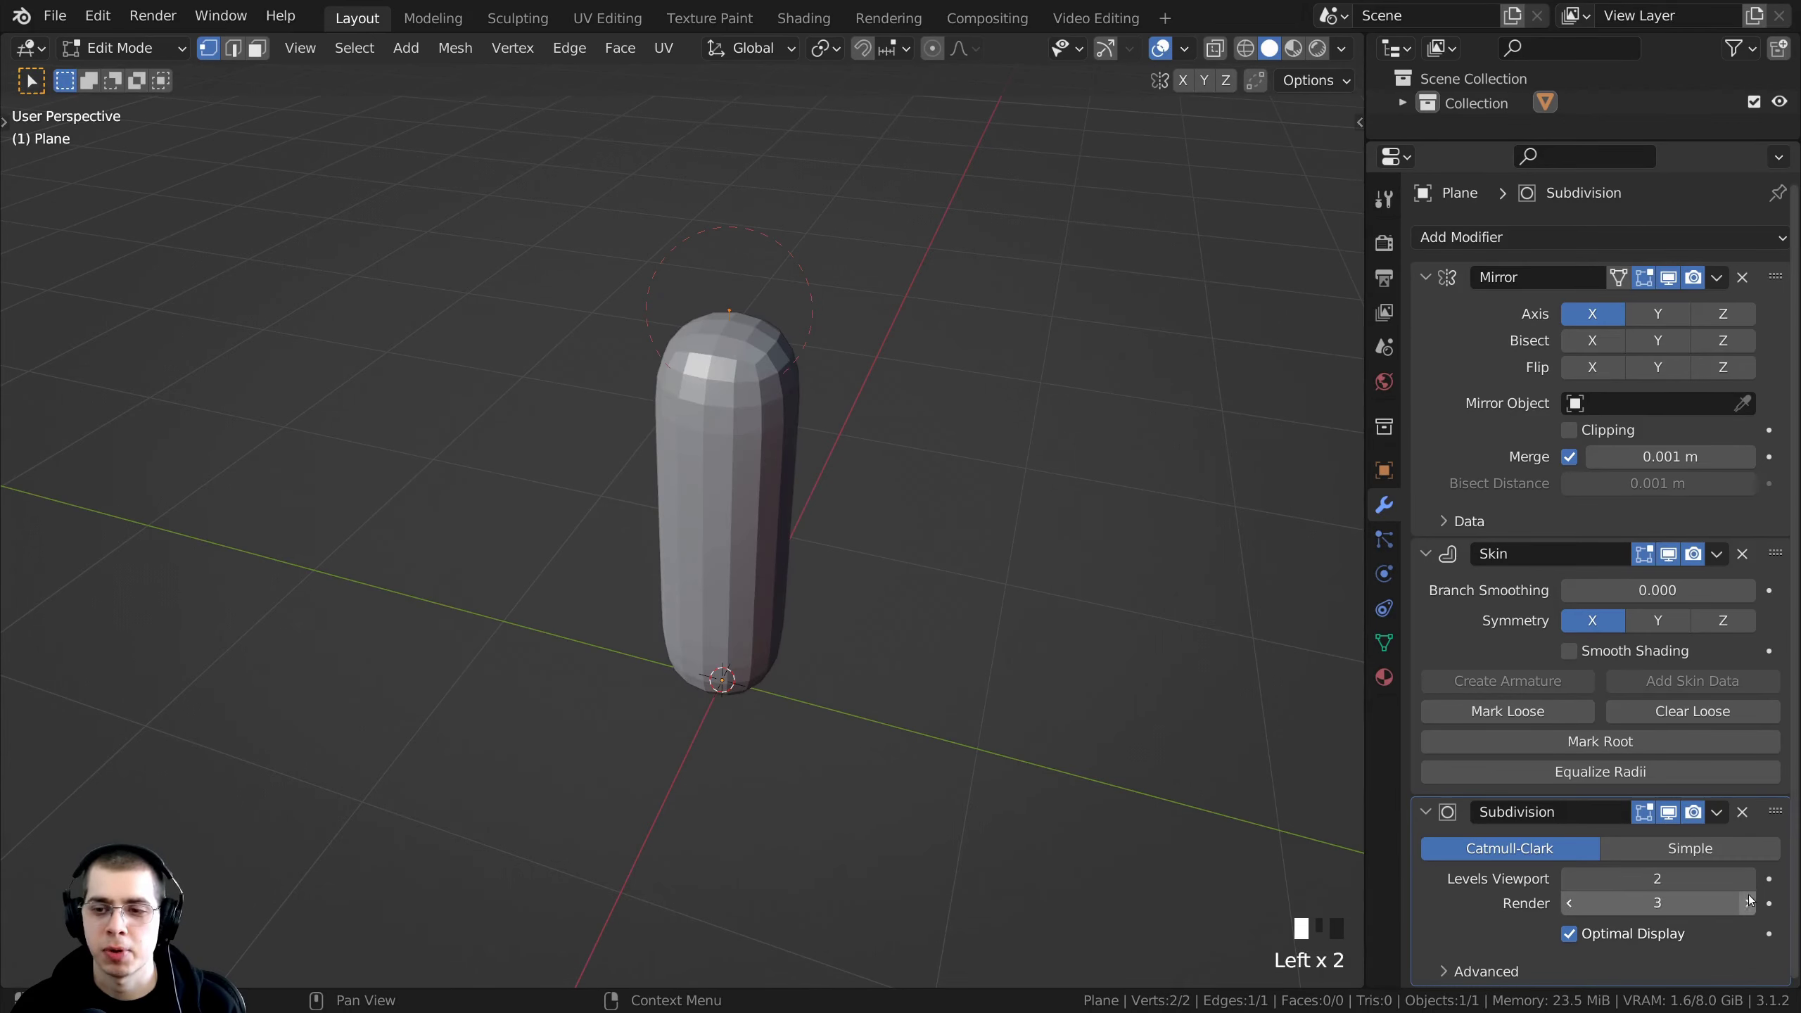
click(1746, 878)
scroll(1601, 869, down, 5)
middle_drag(915, 383, 878, 511)
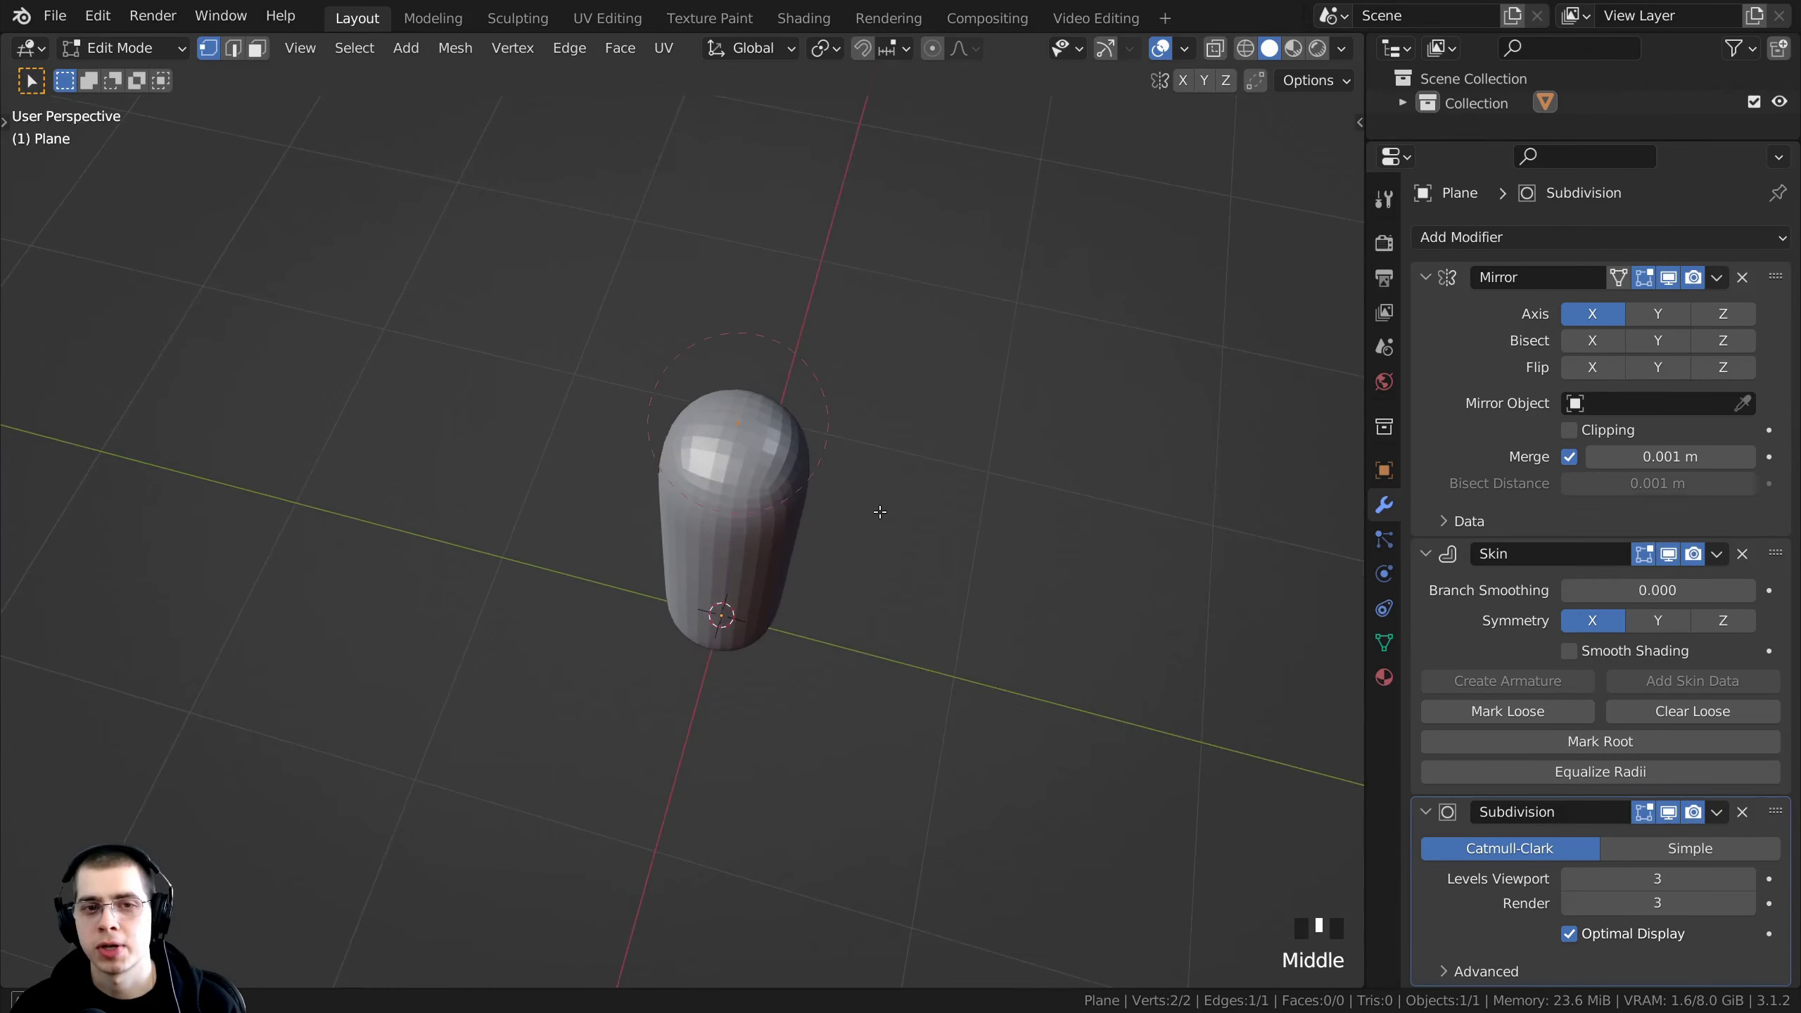
middle_drag(989, 519, 915, 366)
scroll(908, 219, up, 1)
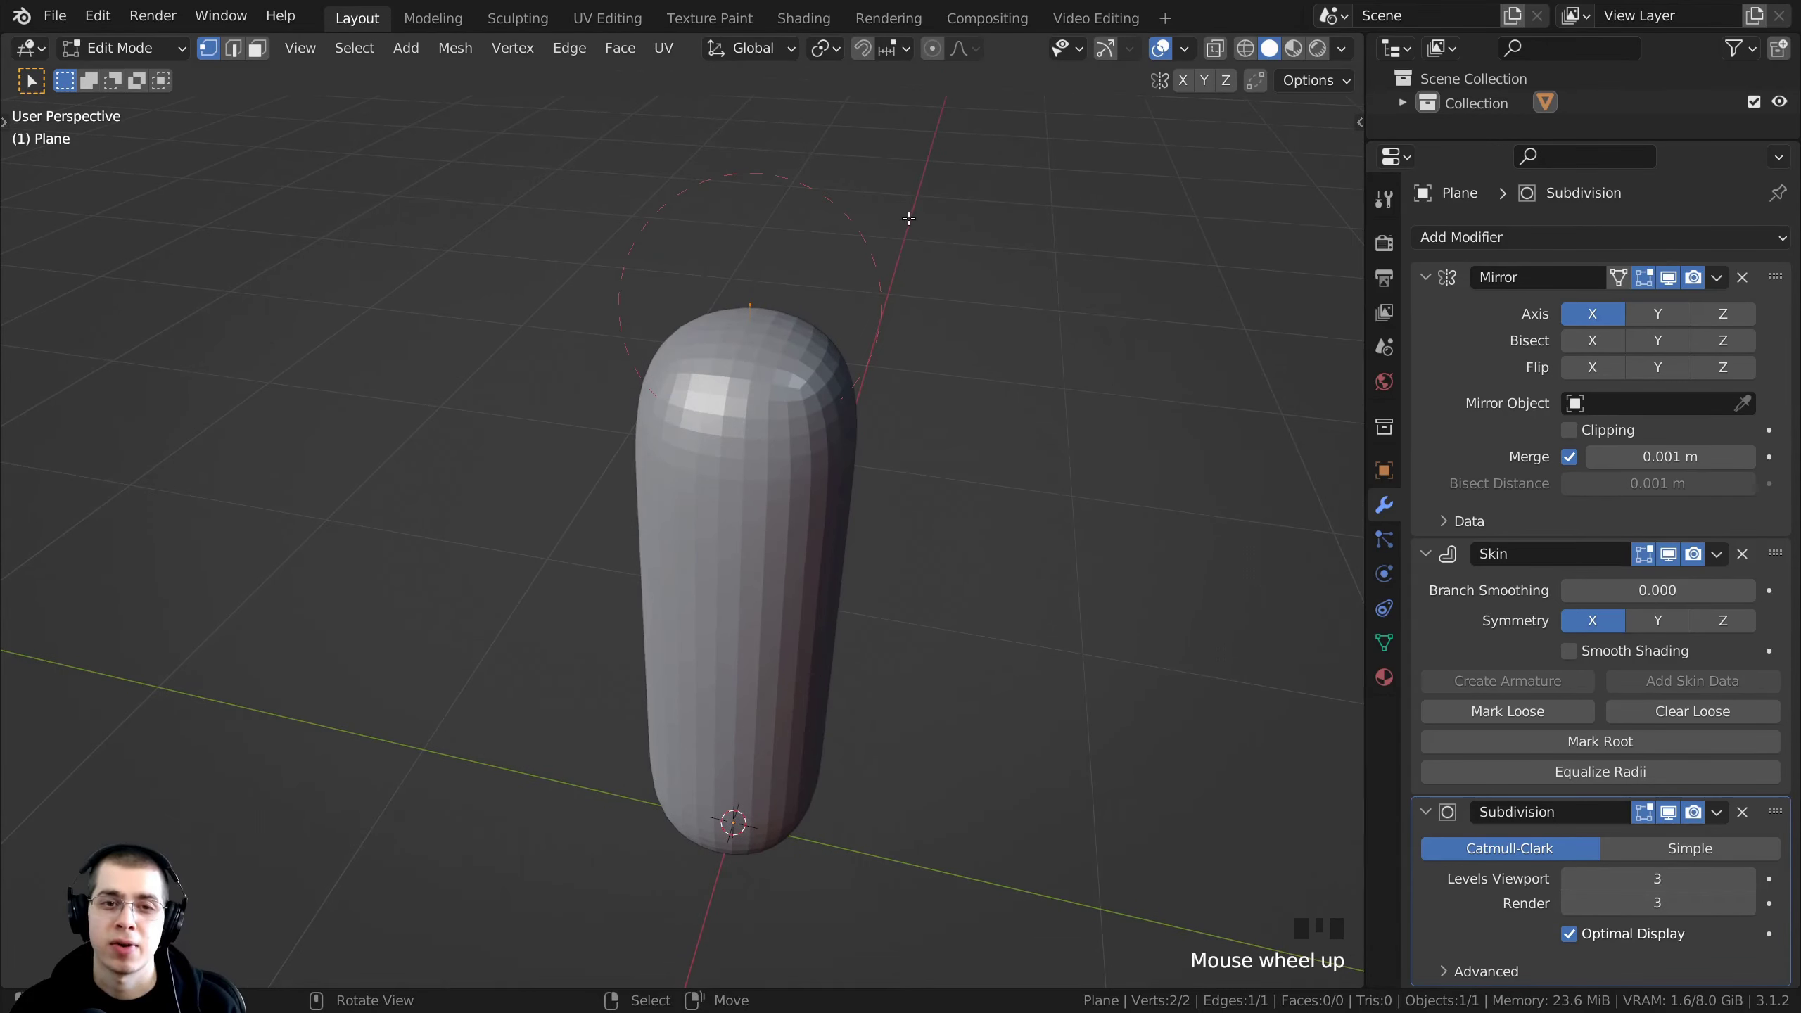
- Try to smooth the column's surface by applying Shade Smooth in Object Mode
key(Tab)
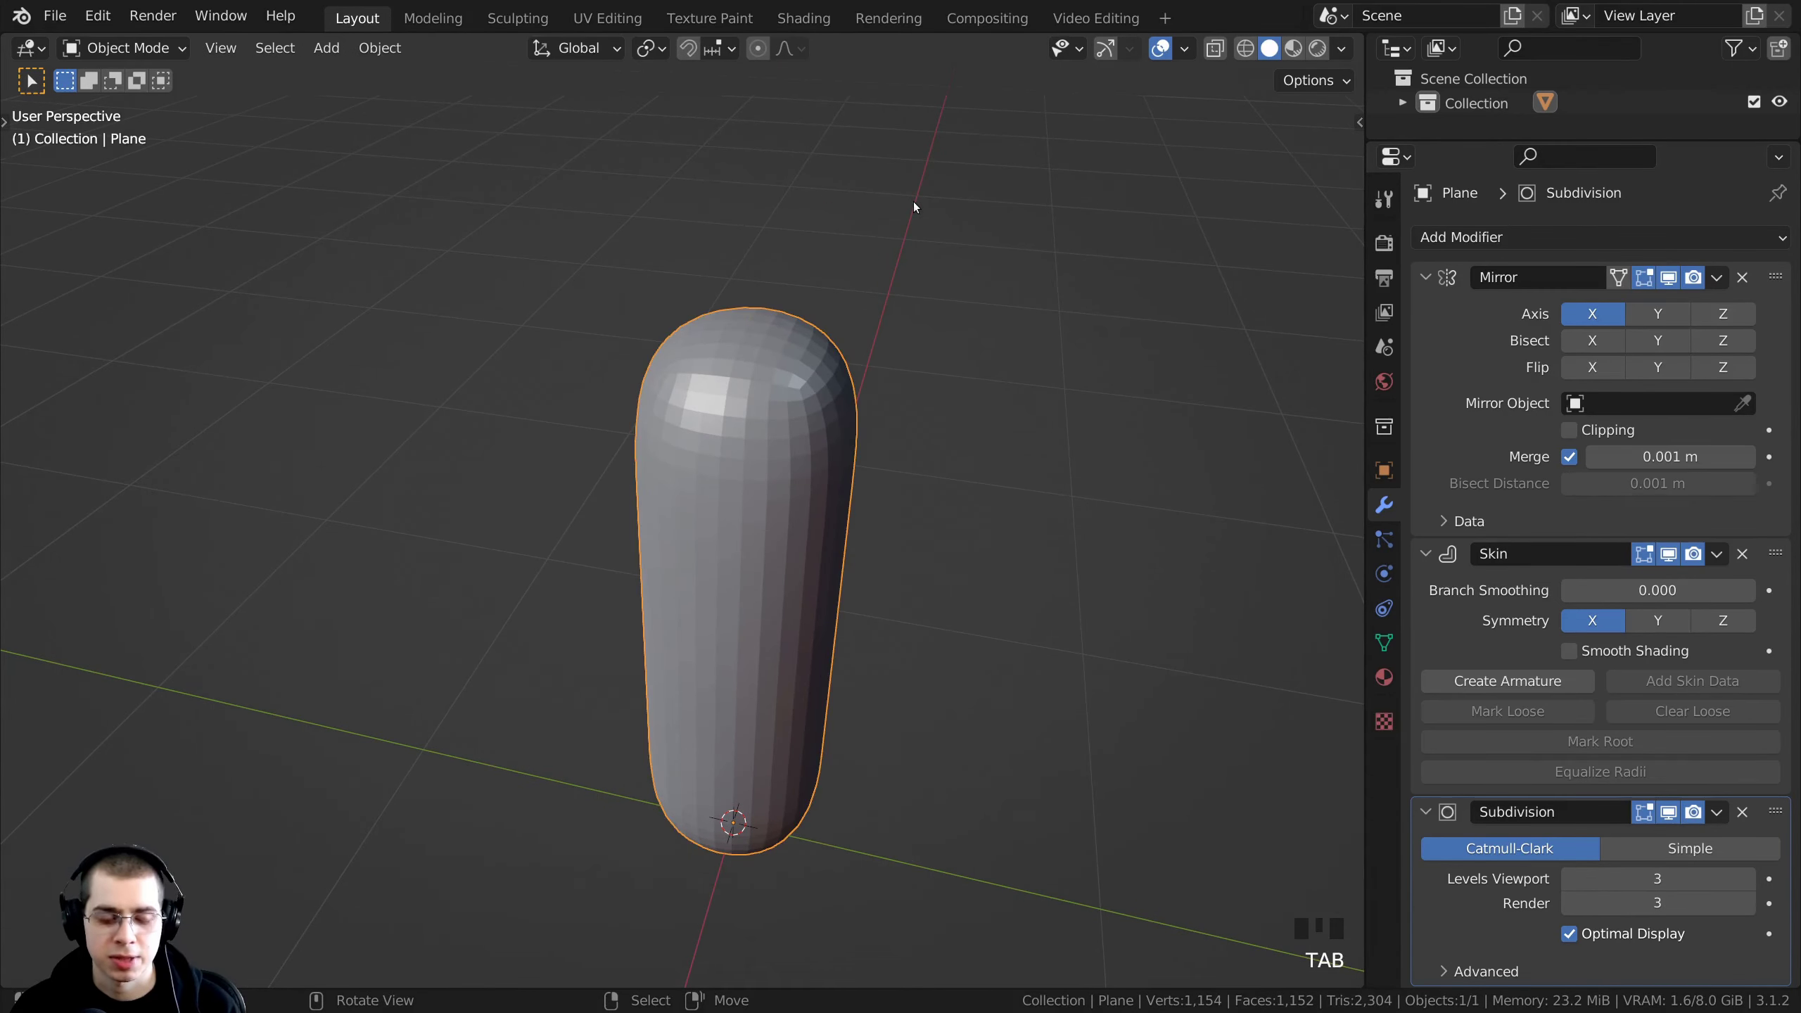
key(w)
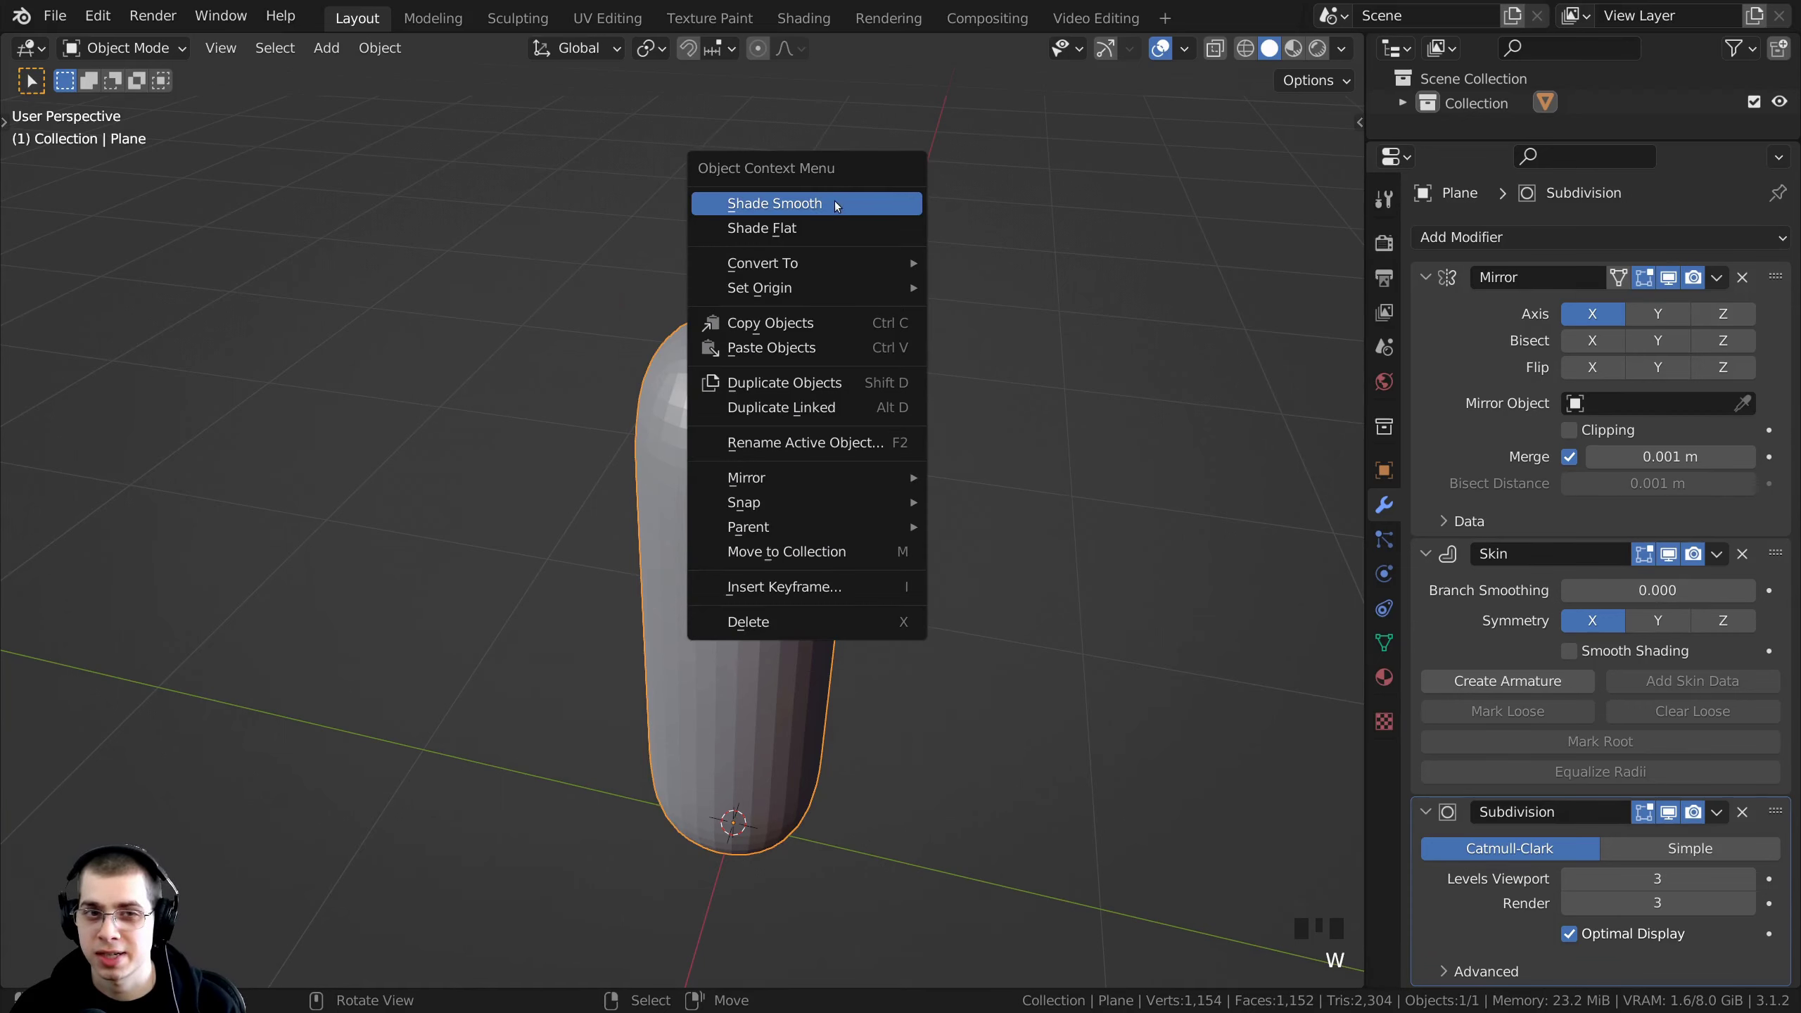
click(809, 204)
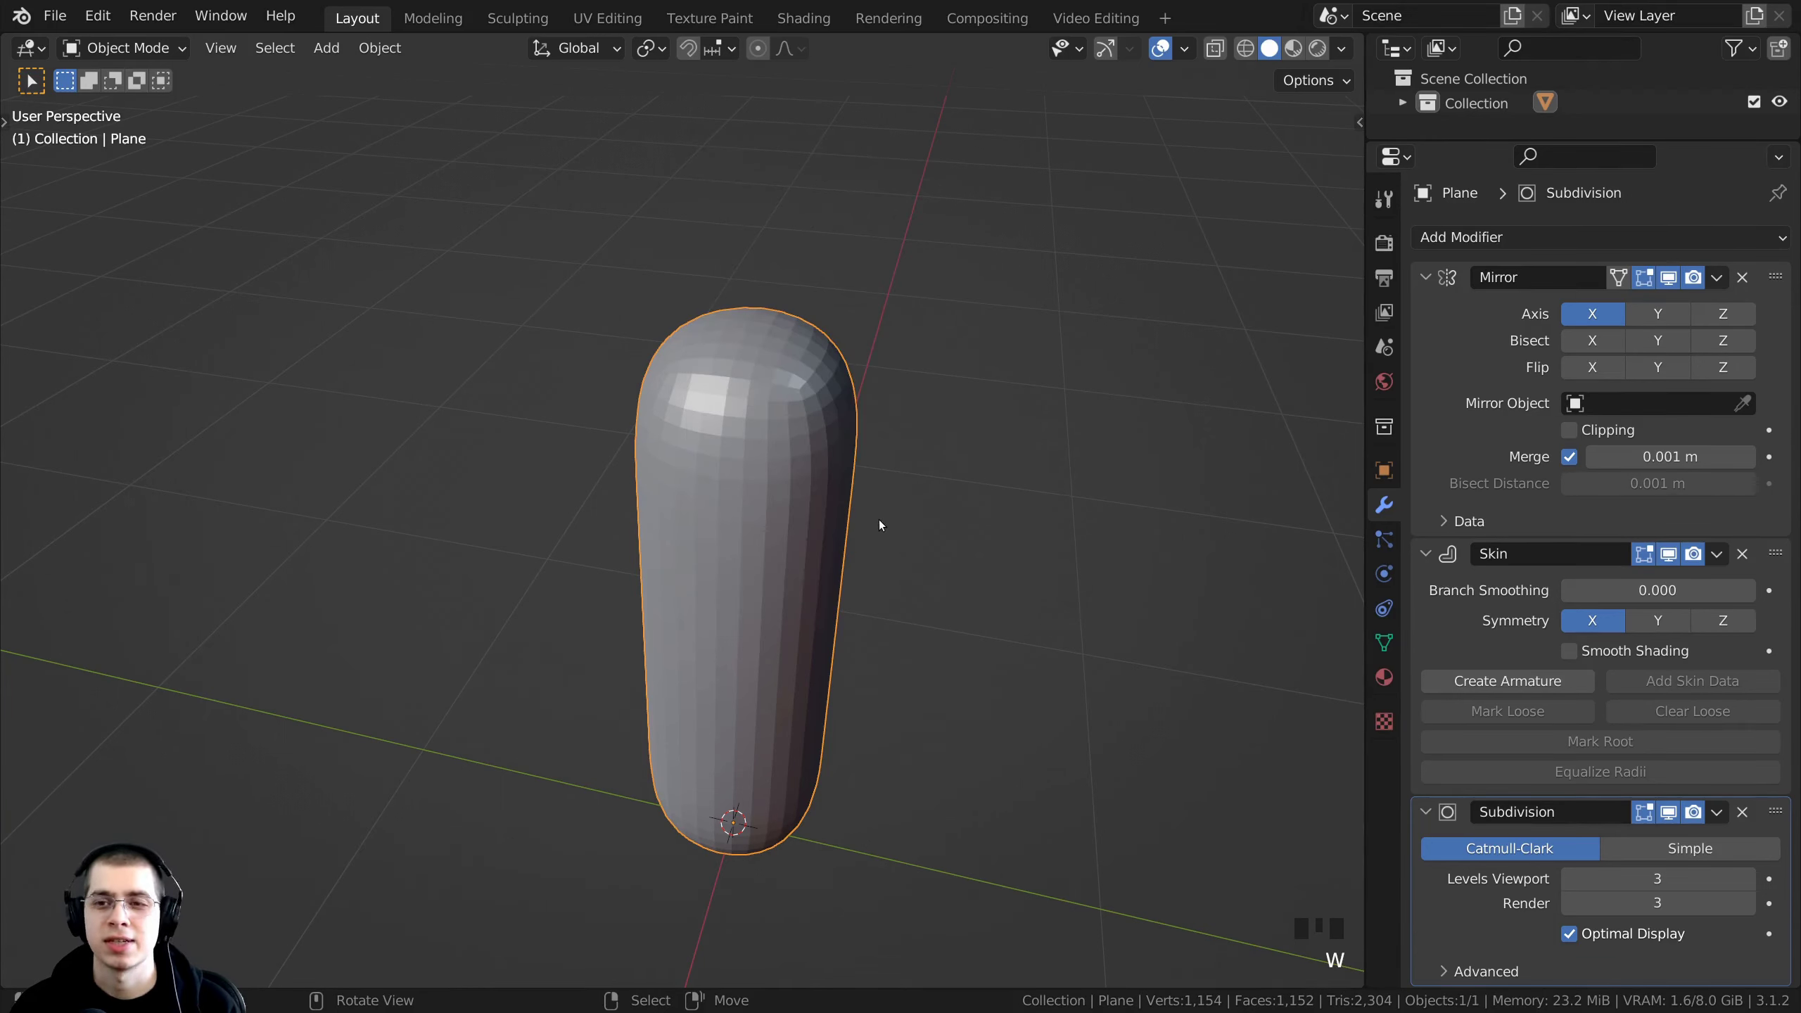
- Enable Smooth Shading in the Skin modifier and return to Edit Mode
click(1473, 588)
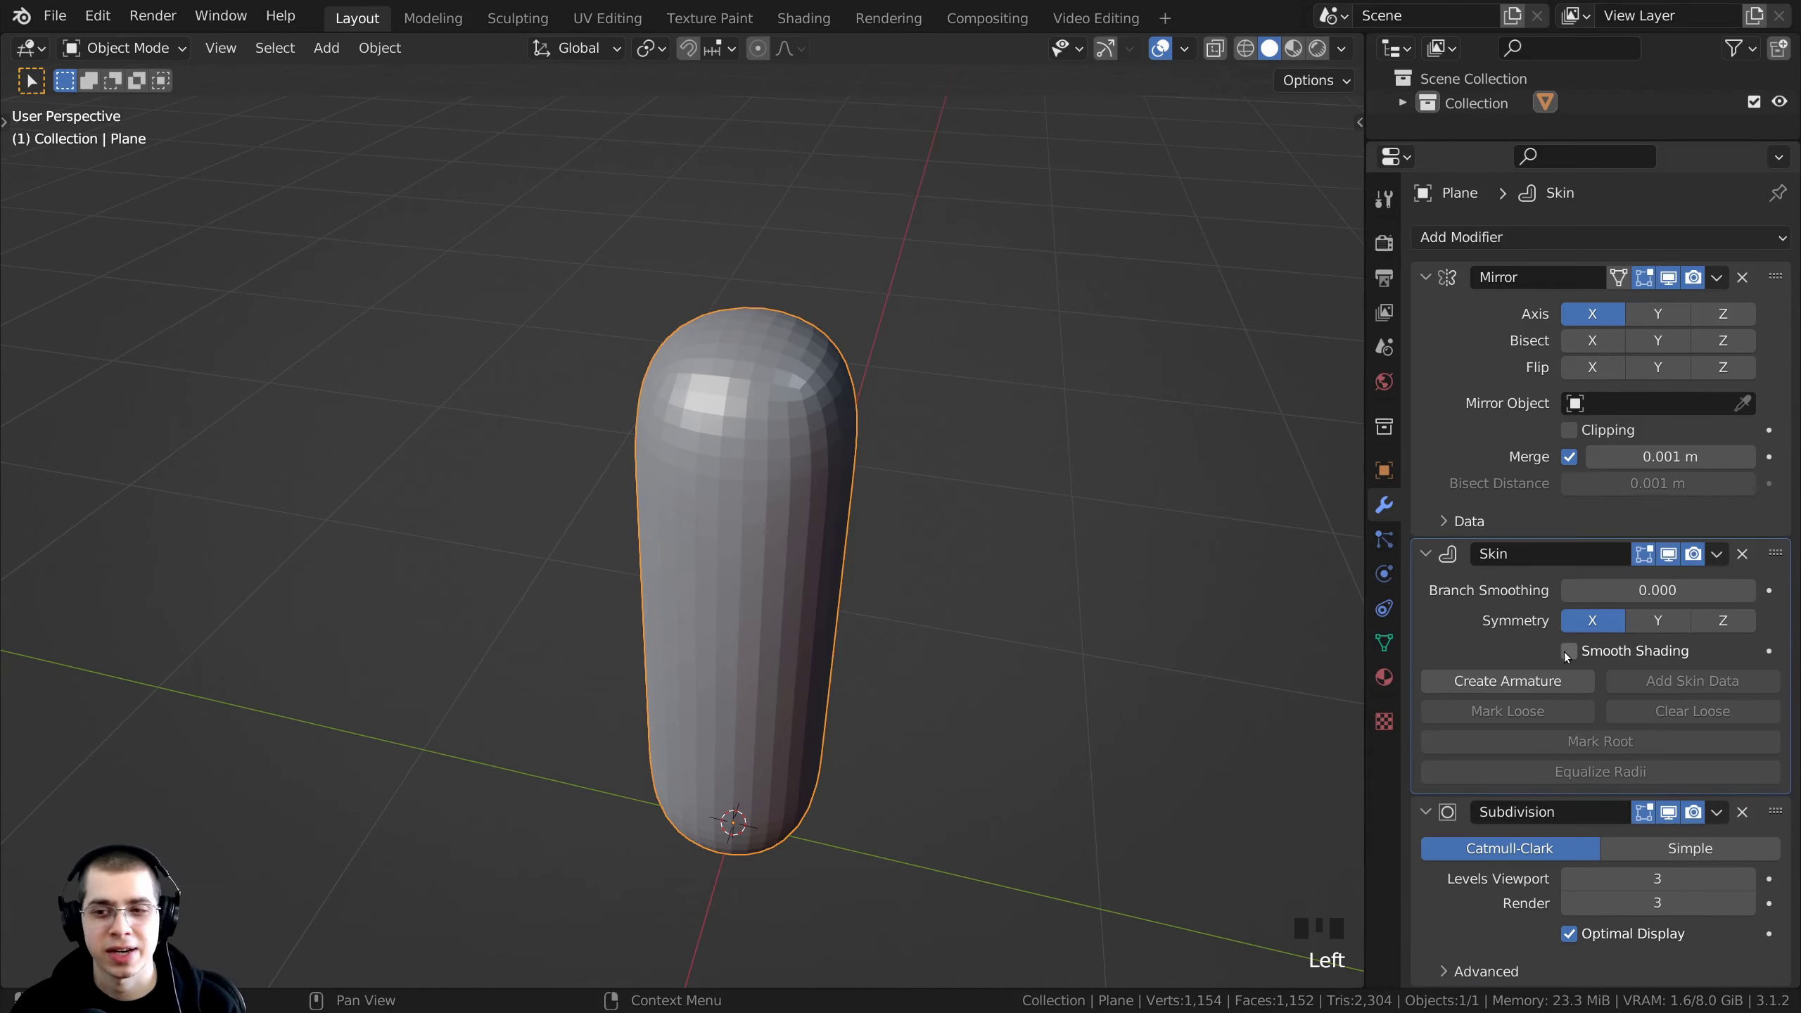
click(1567, 651)
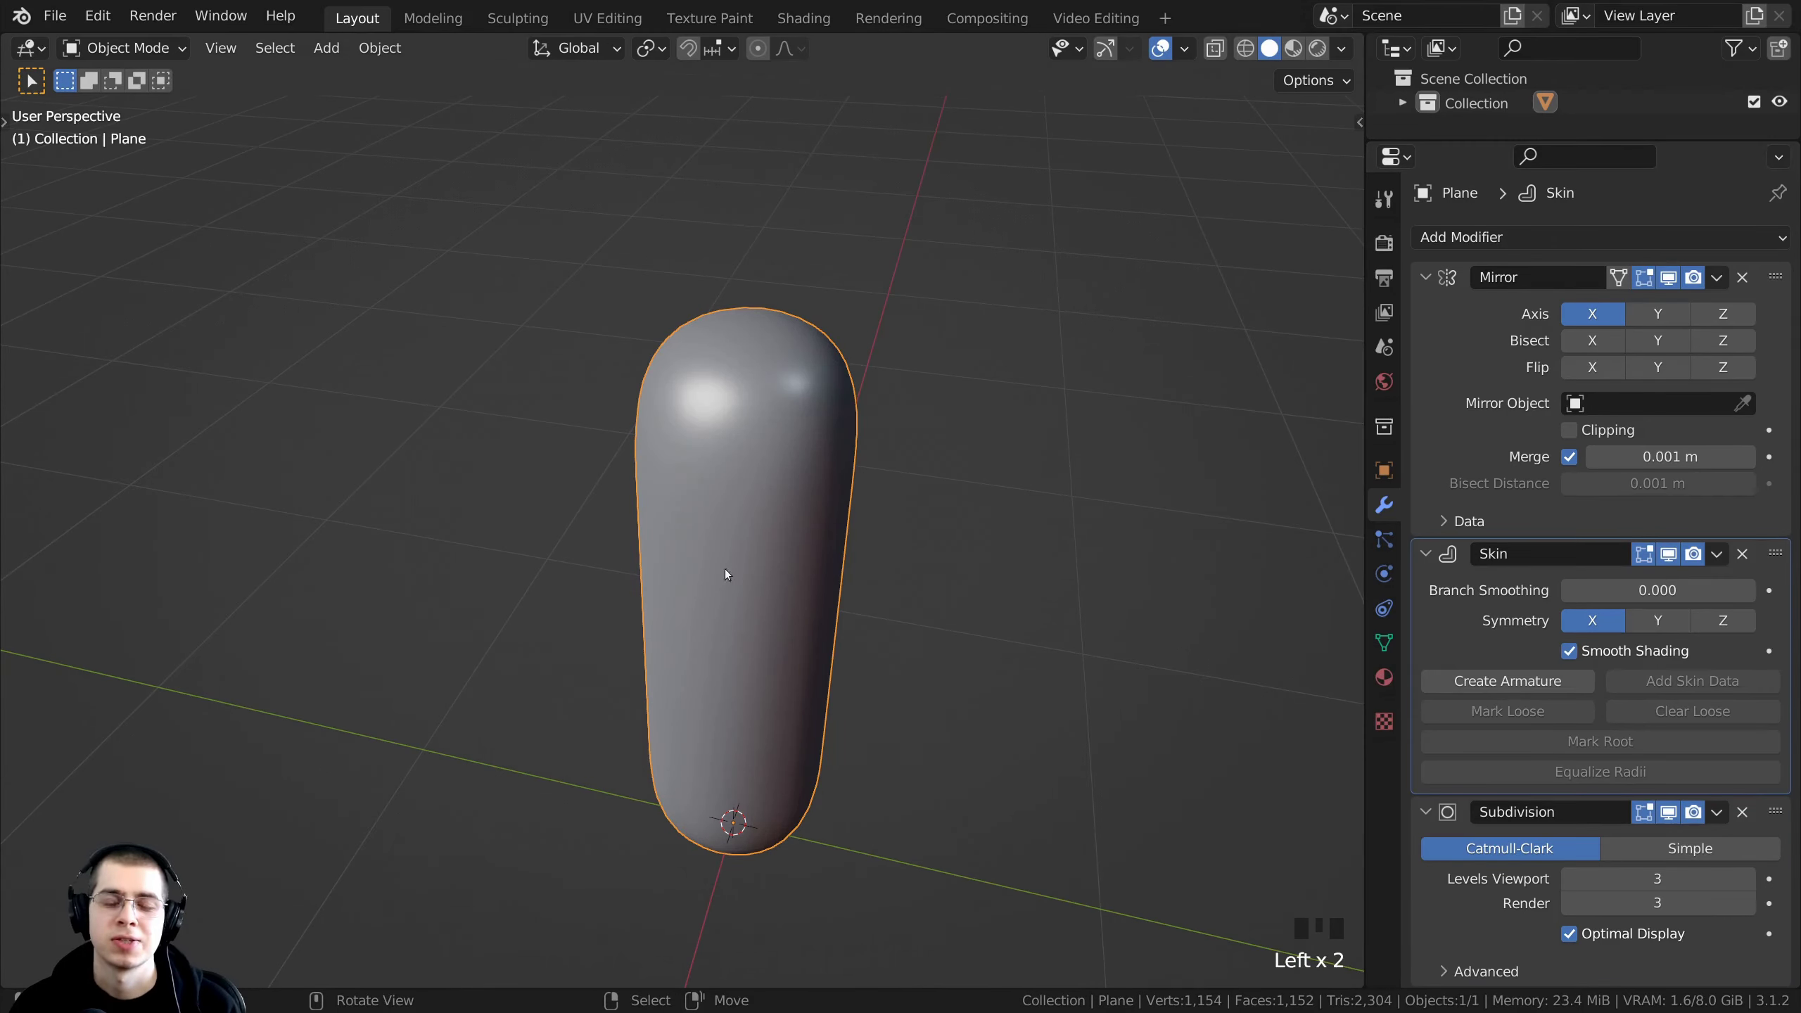
shift+middle_drag(725, 573, 844, 465)
scroll(886, 425, down, 3)
middle_drag(939, 371, 923, 450)
key(Tab)
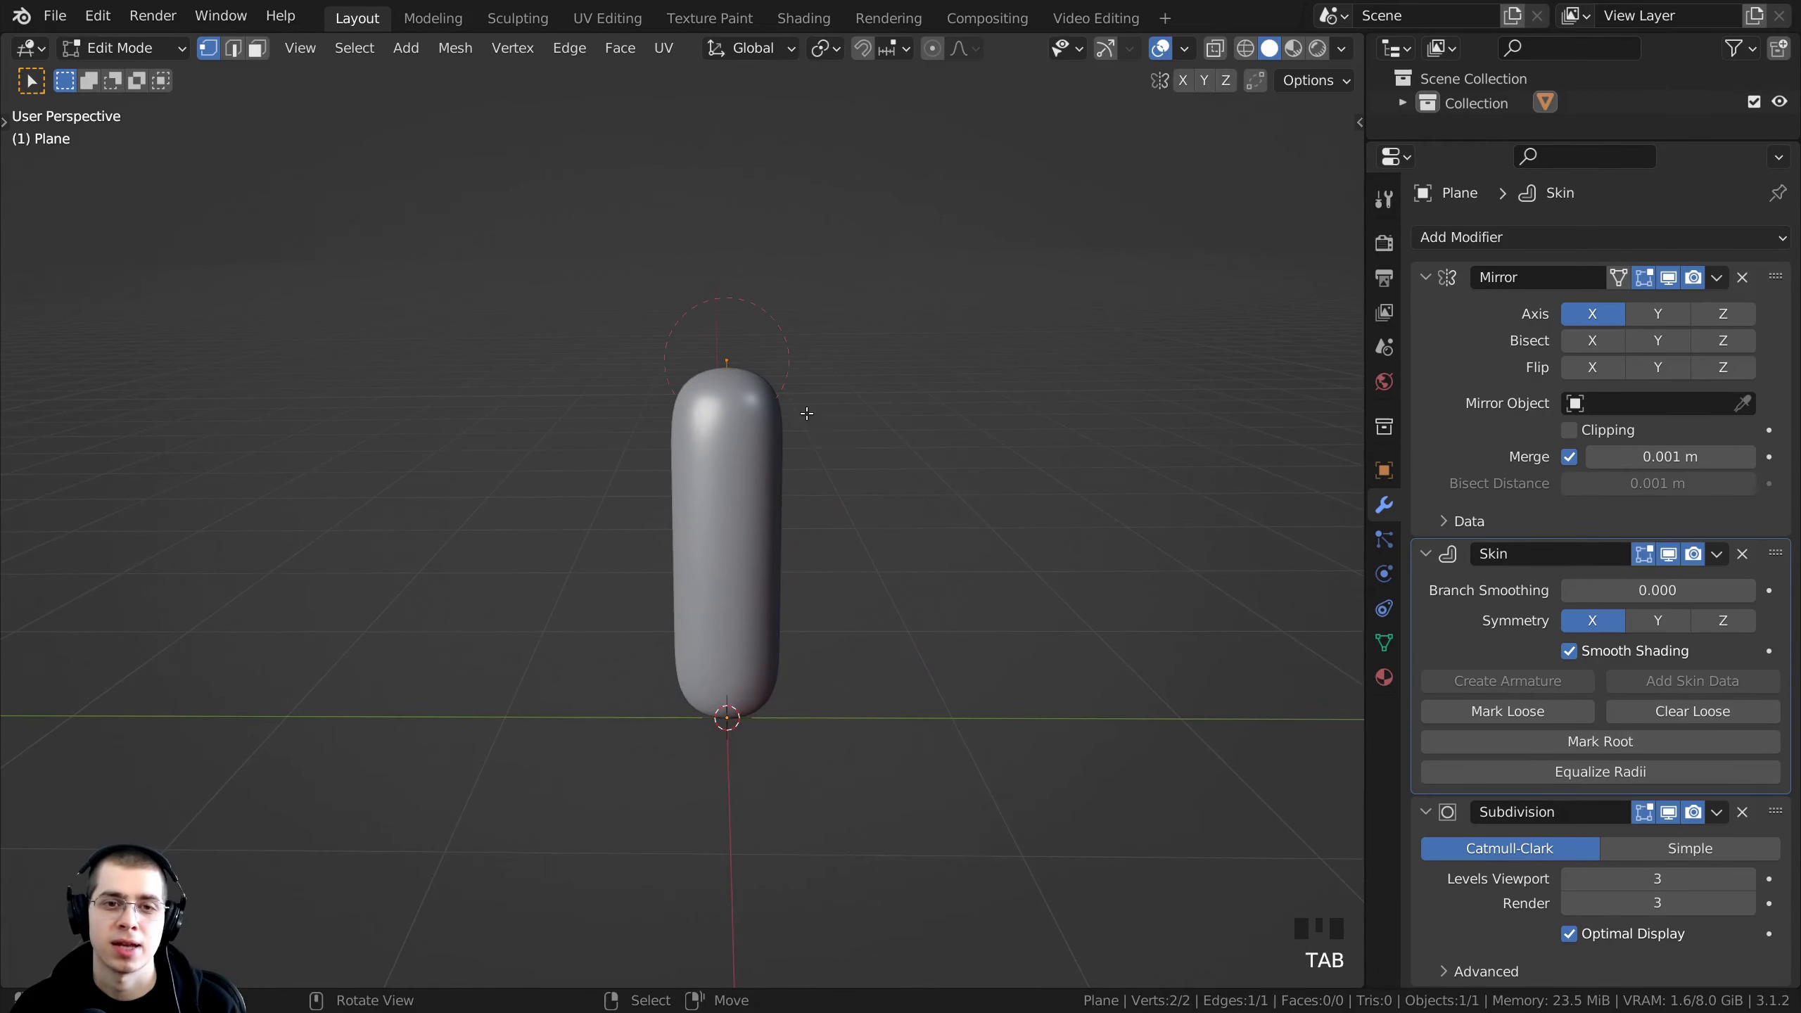
- Enable Clipping in the Mirror modifier
shift+middle_drag(806, 414, 666, 571)
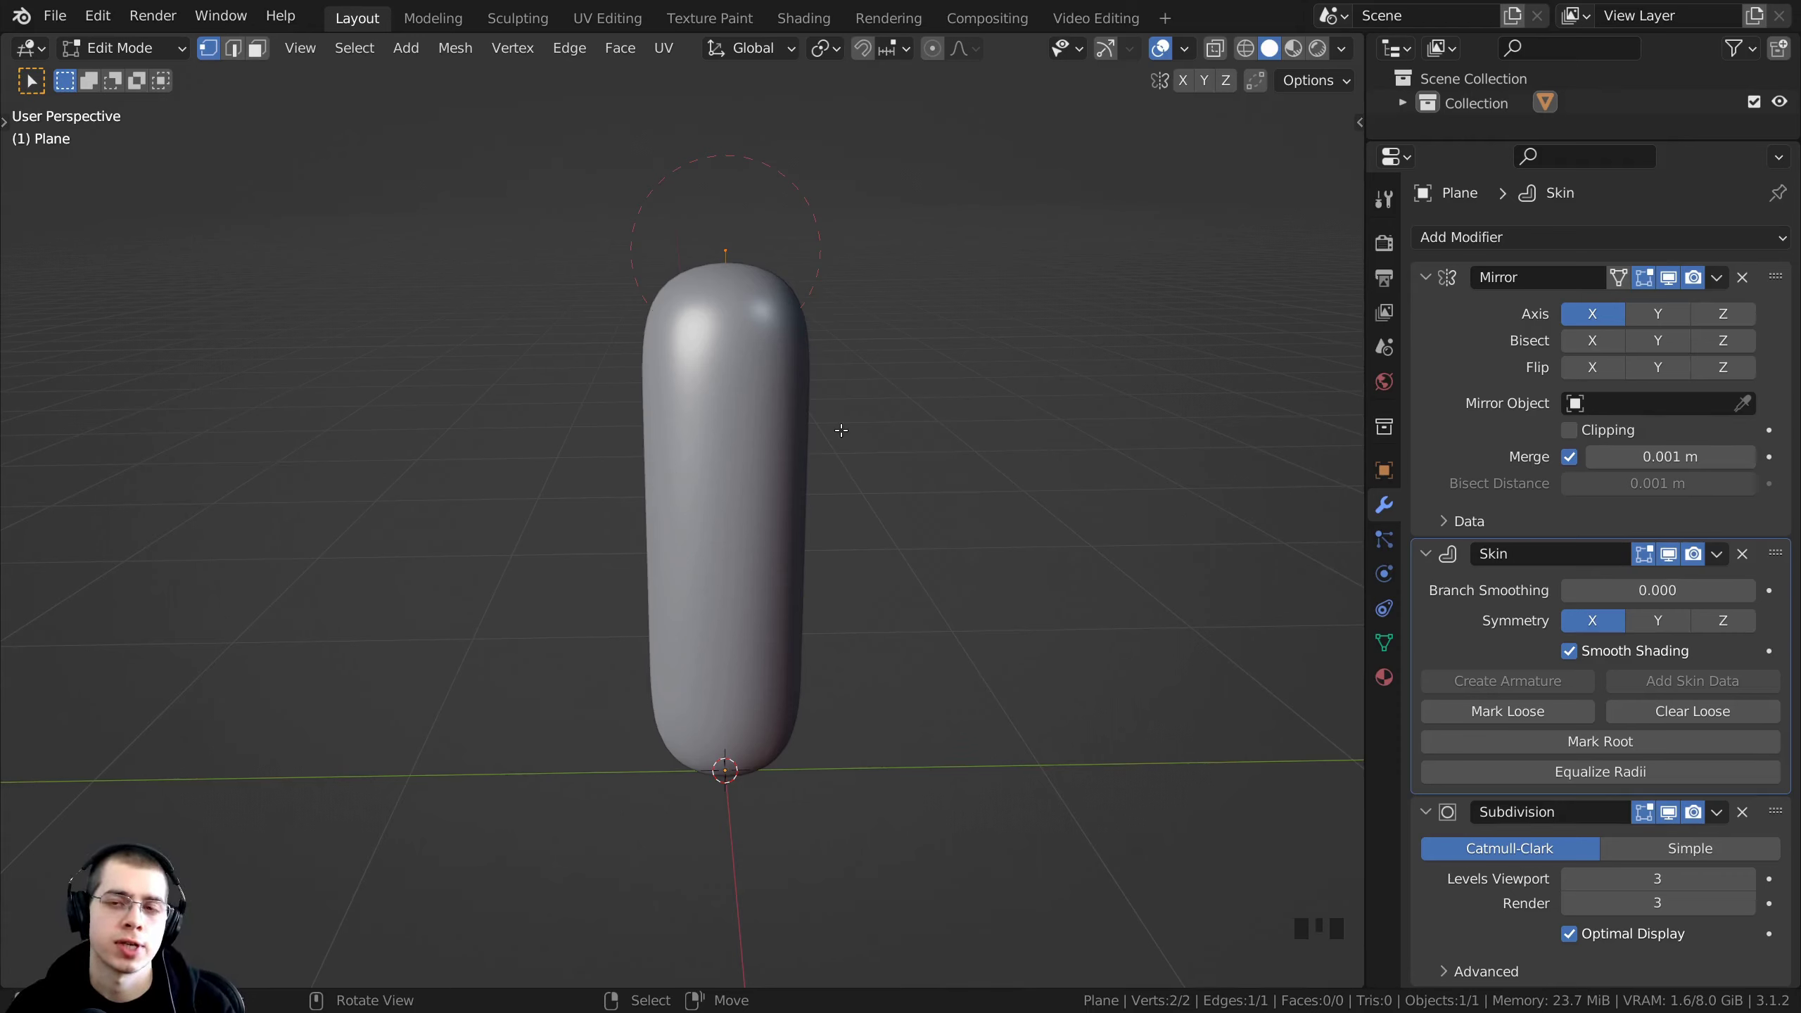
click(1498, 453)
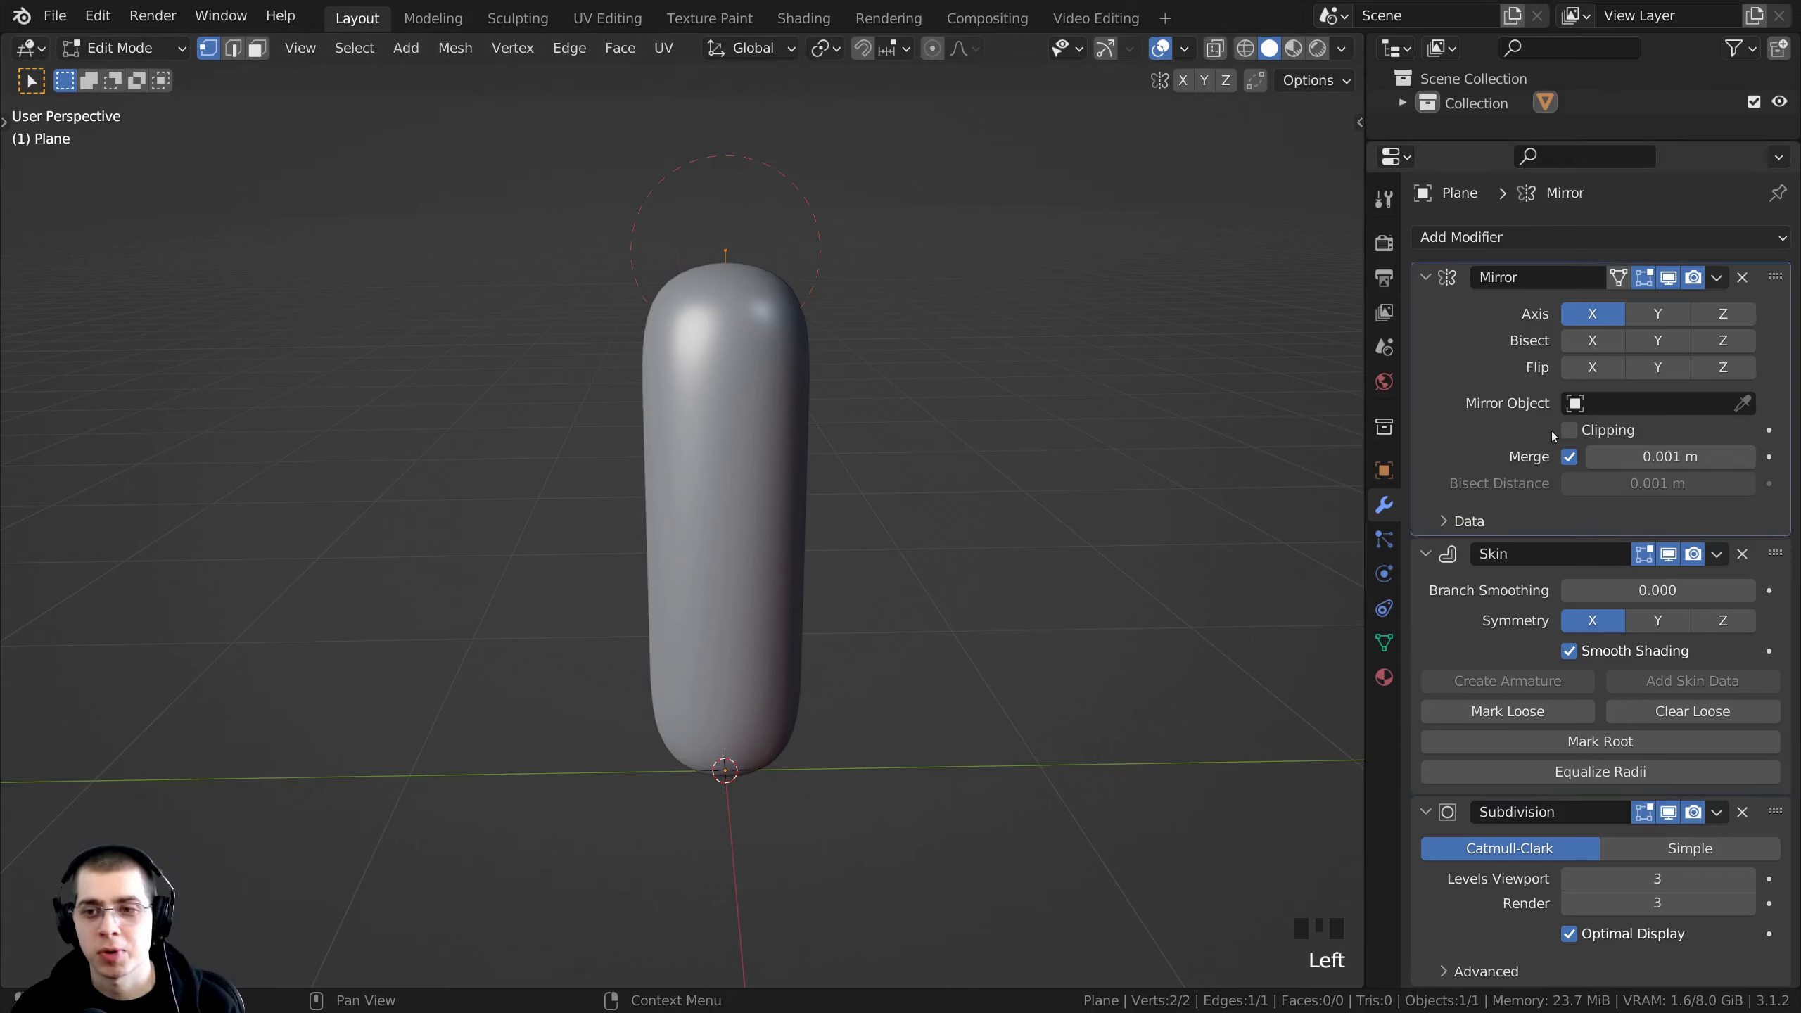
click(1568, 430)
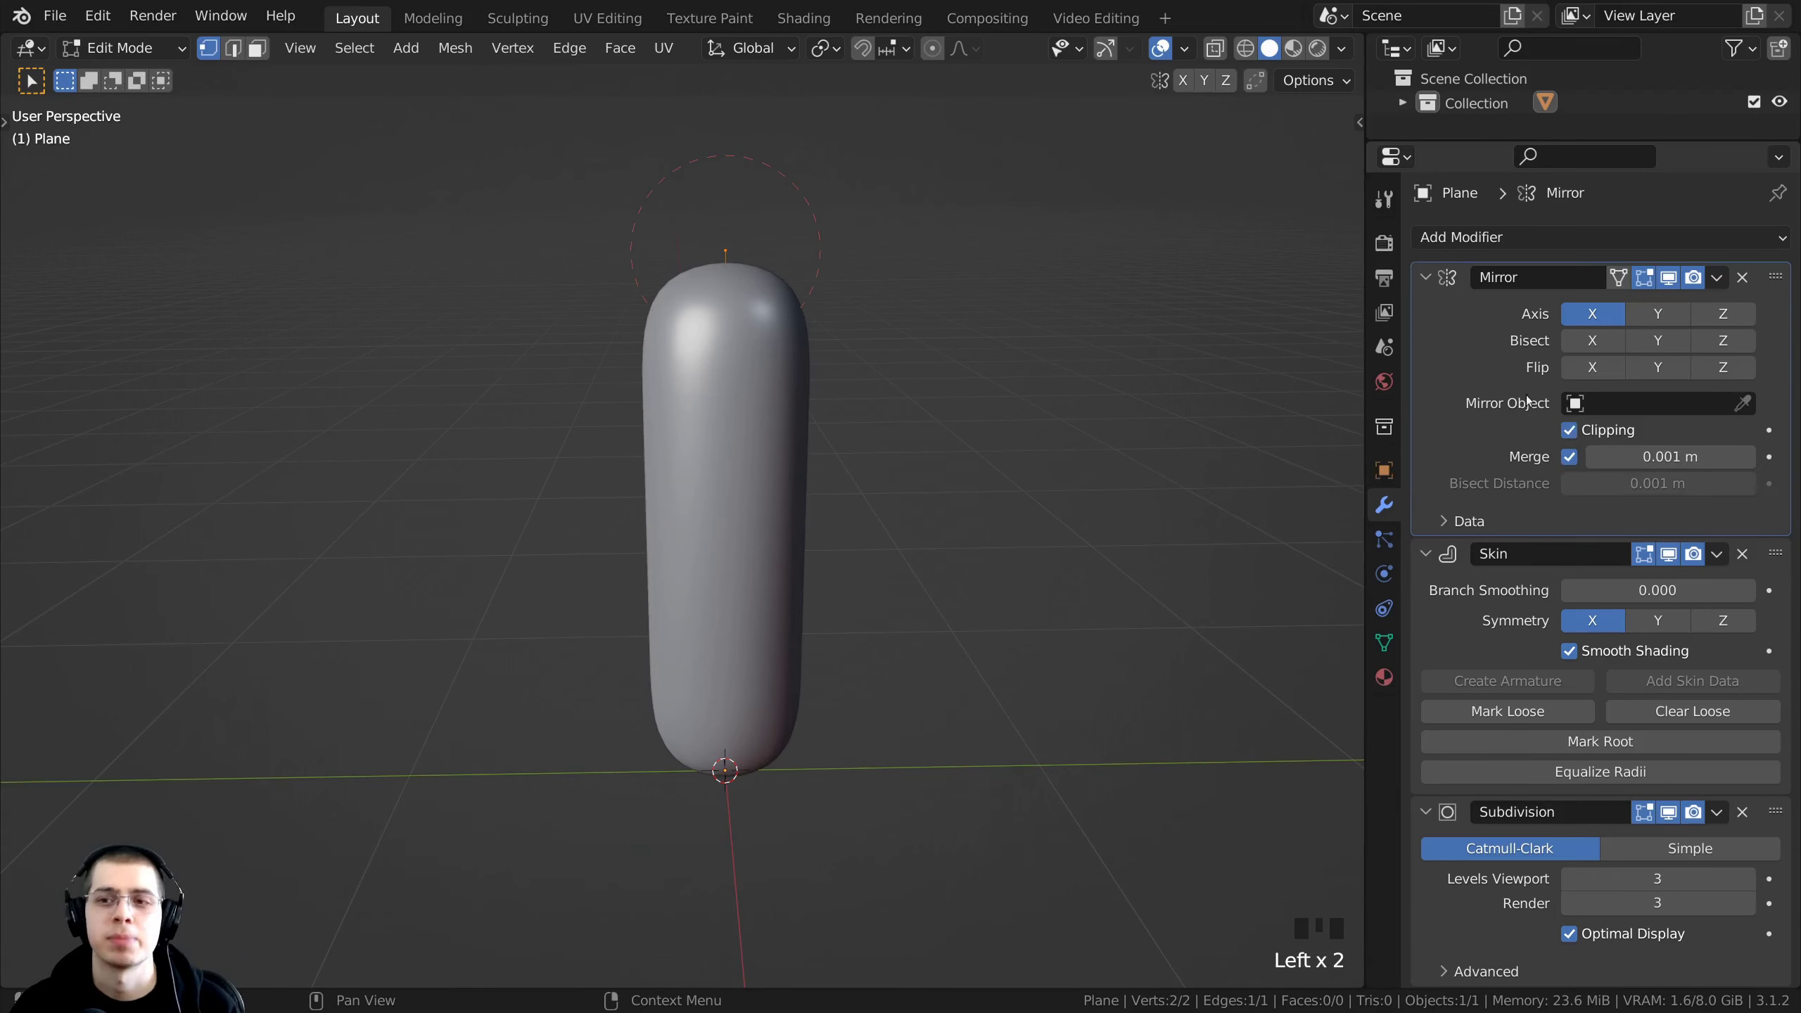
- In front view, select the column's bottom vertex and extrude it about 0.48 m straight down along the centre line
middle_drag(851, 384, 502, 512)
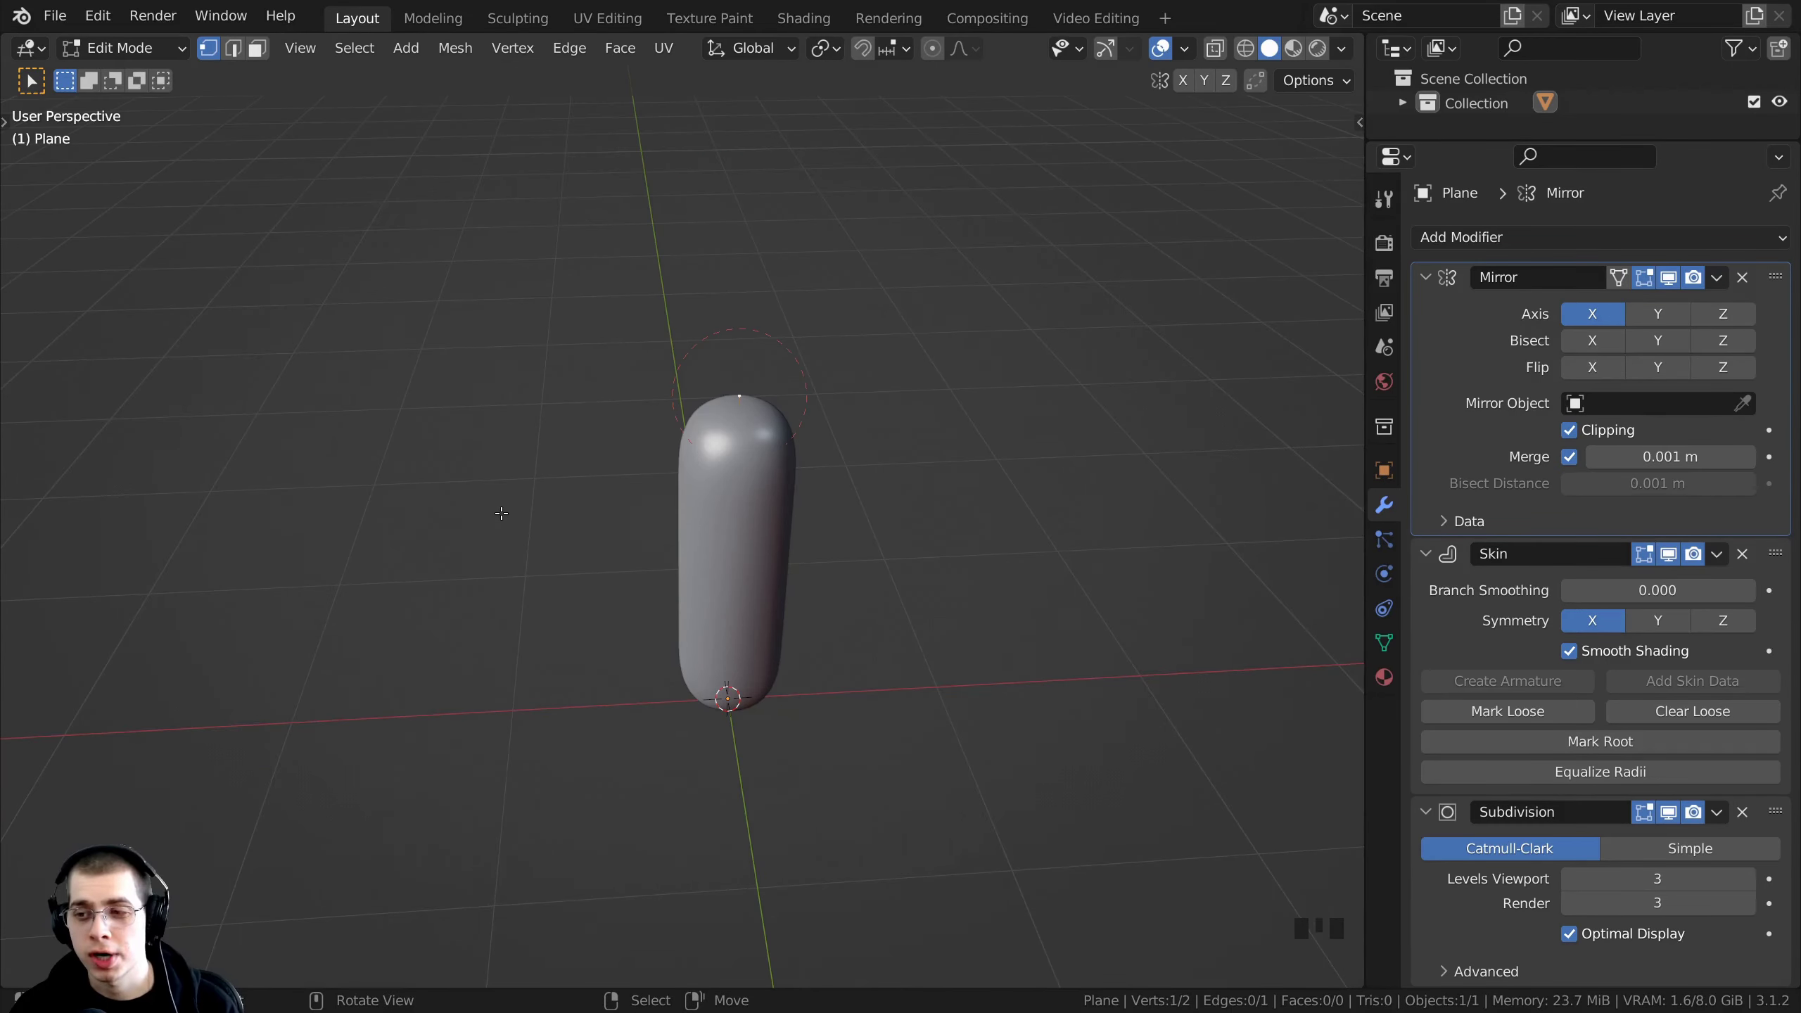
key(KP_1)
shift+middle_drag(807, 596, 813, 568)
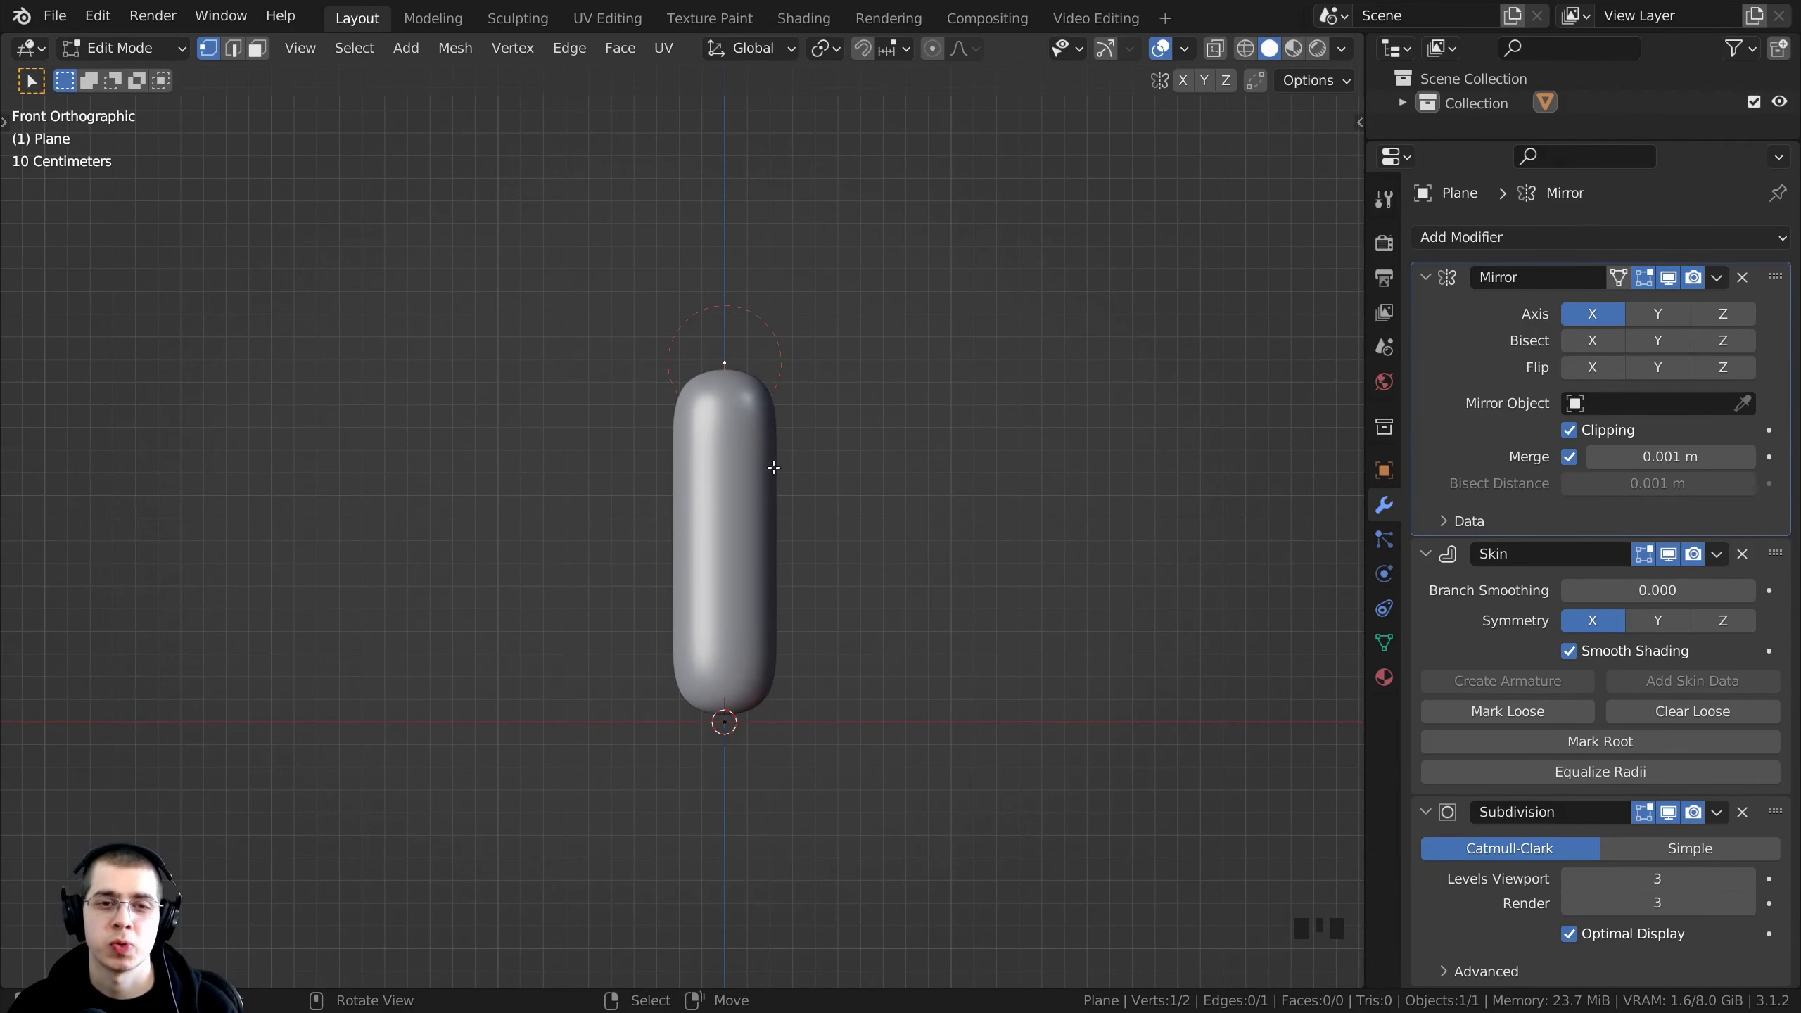
shift+middle_drag(732, 721, 730, 554)
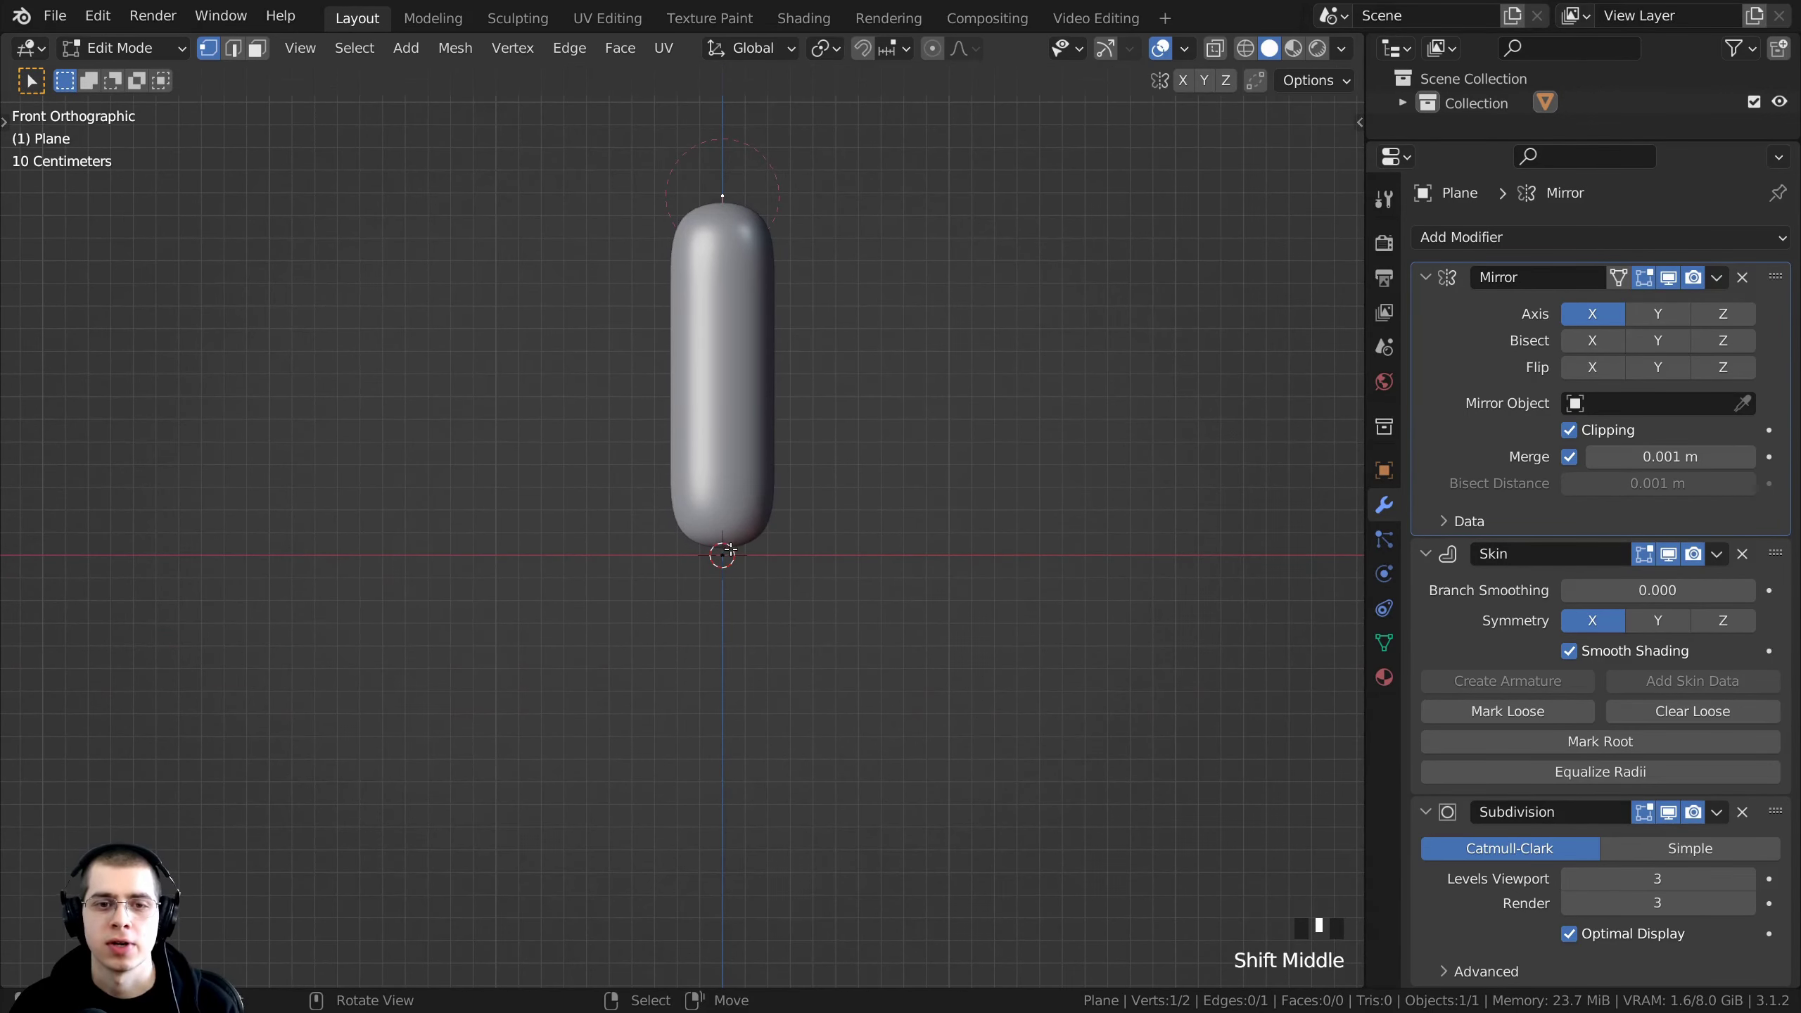
right_click(730, 555)
scroll(751, 546, down, 1)
key(e)
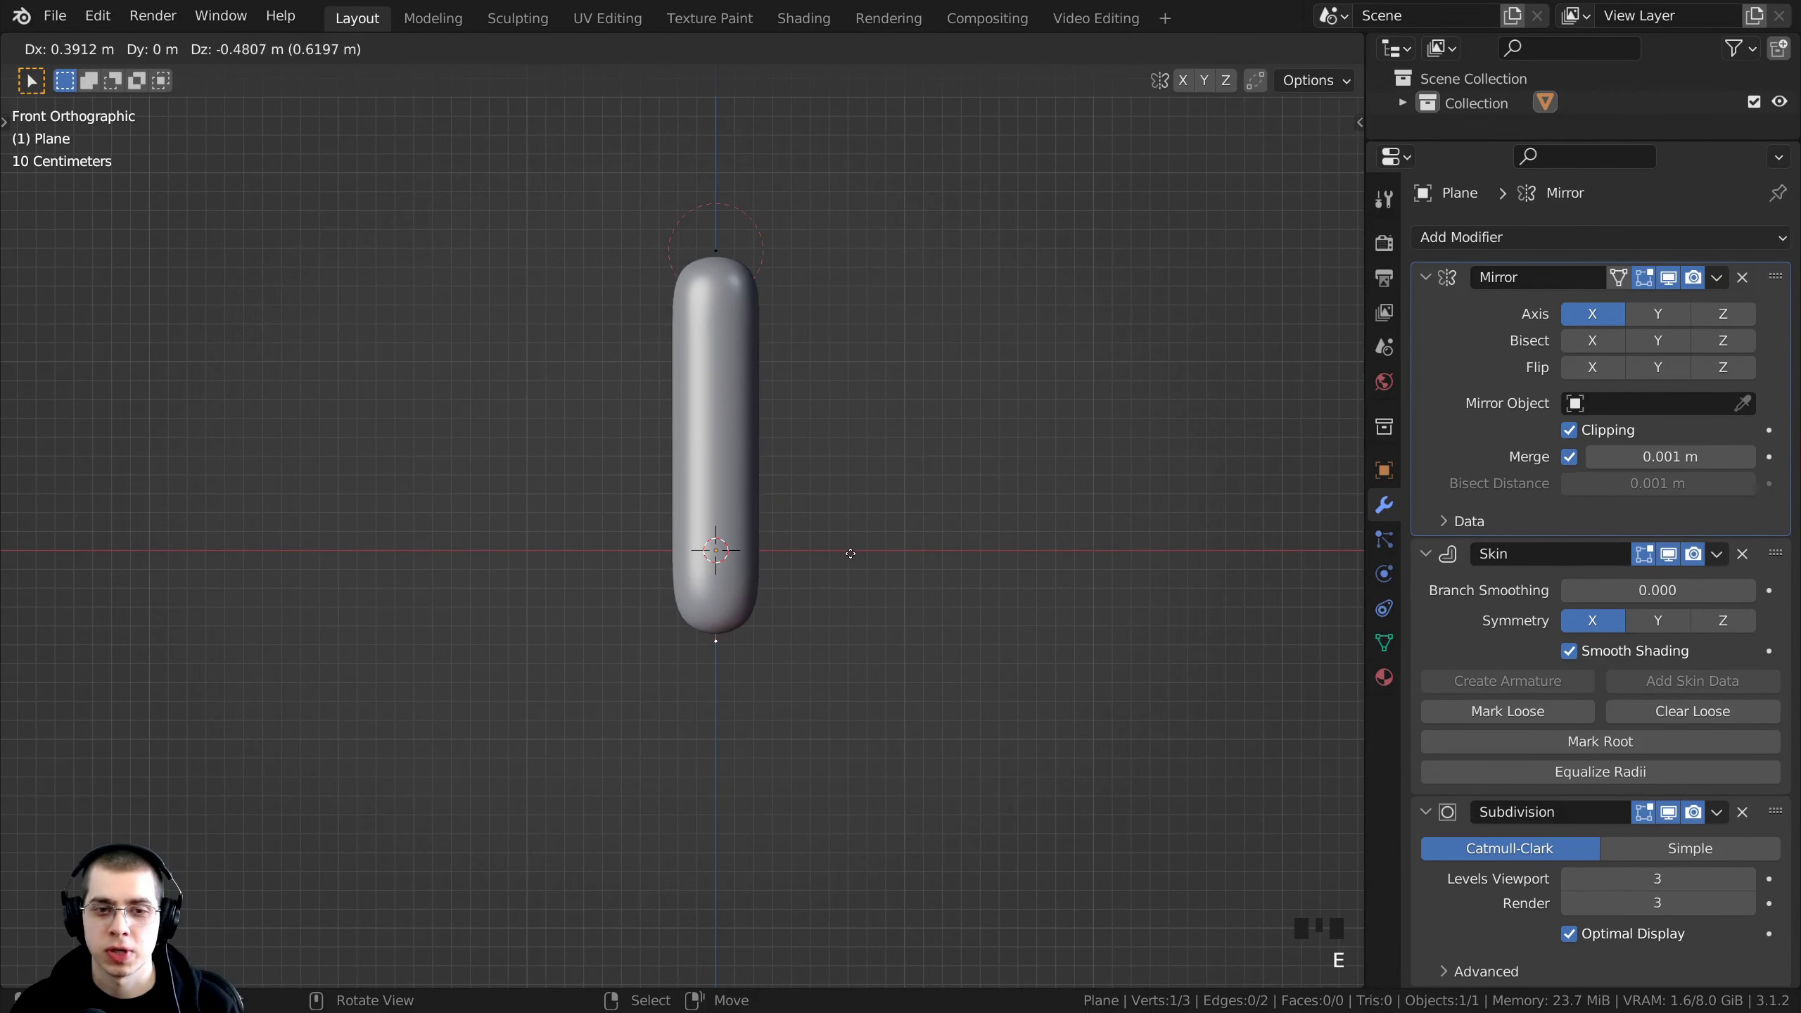
click(794, 560)
scroll(761, 623, up, 2)
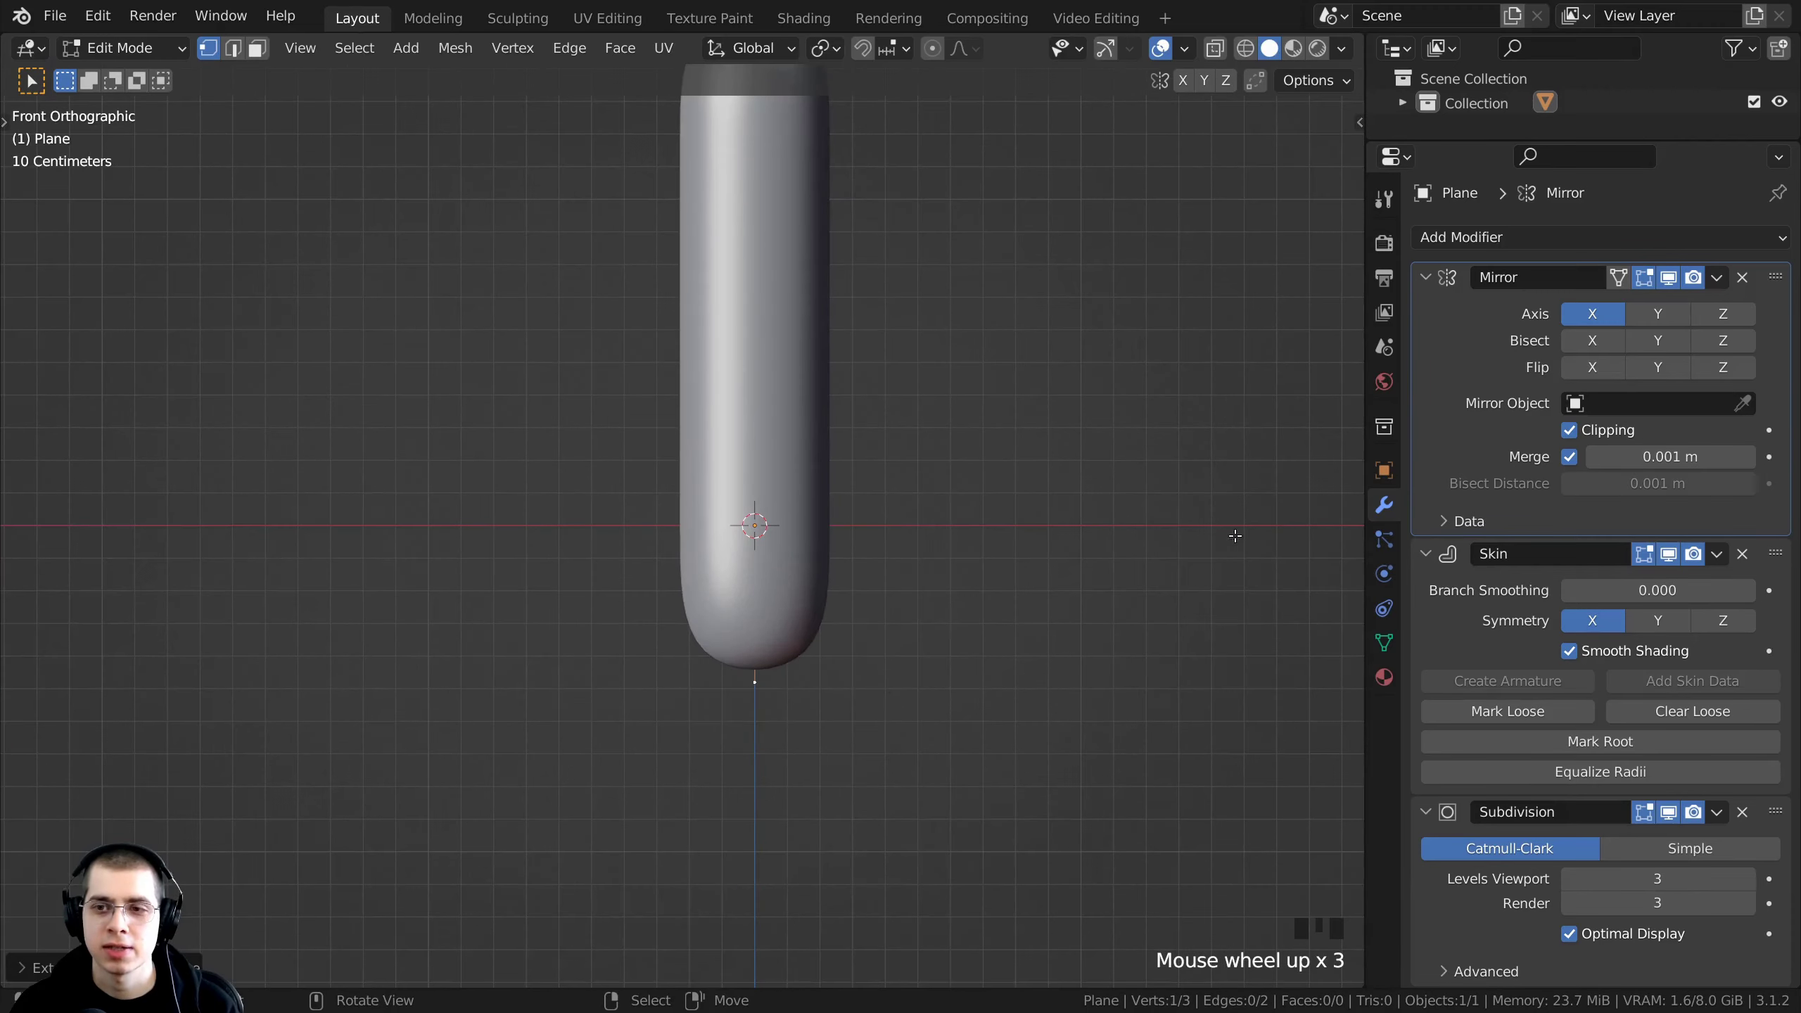
- Release the lowest vertex from mirror clipping and move it about 0.65 m outward along X to split off two hips
click(1568, 430)
scroll(781, 661, down, 2)
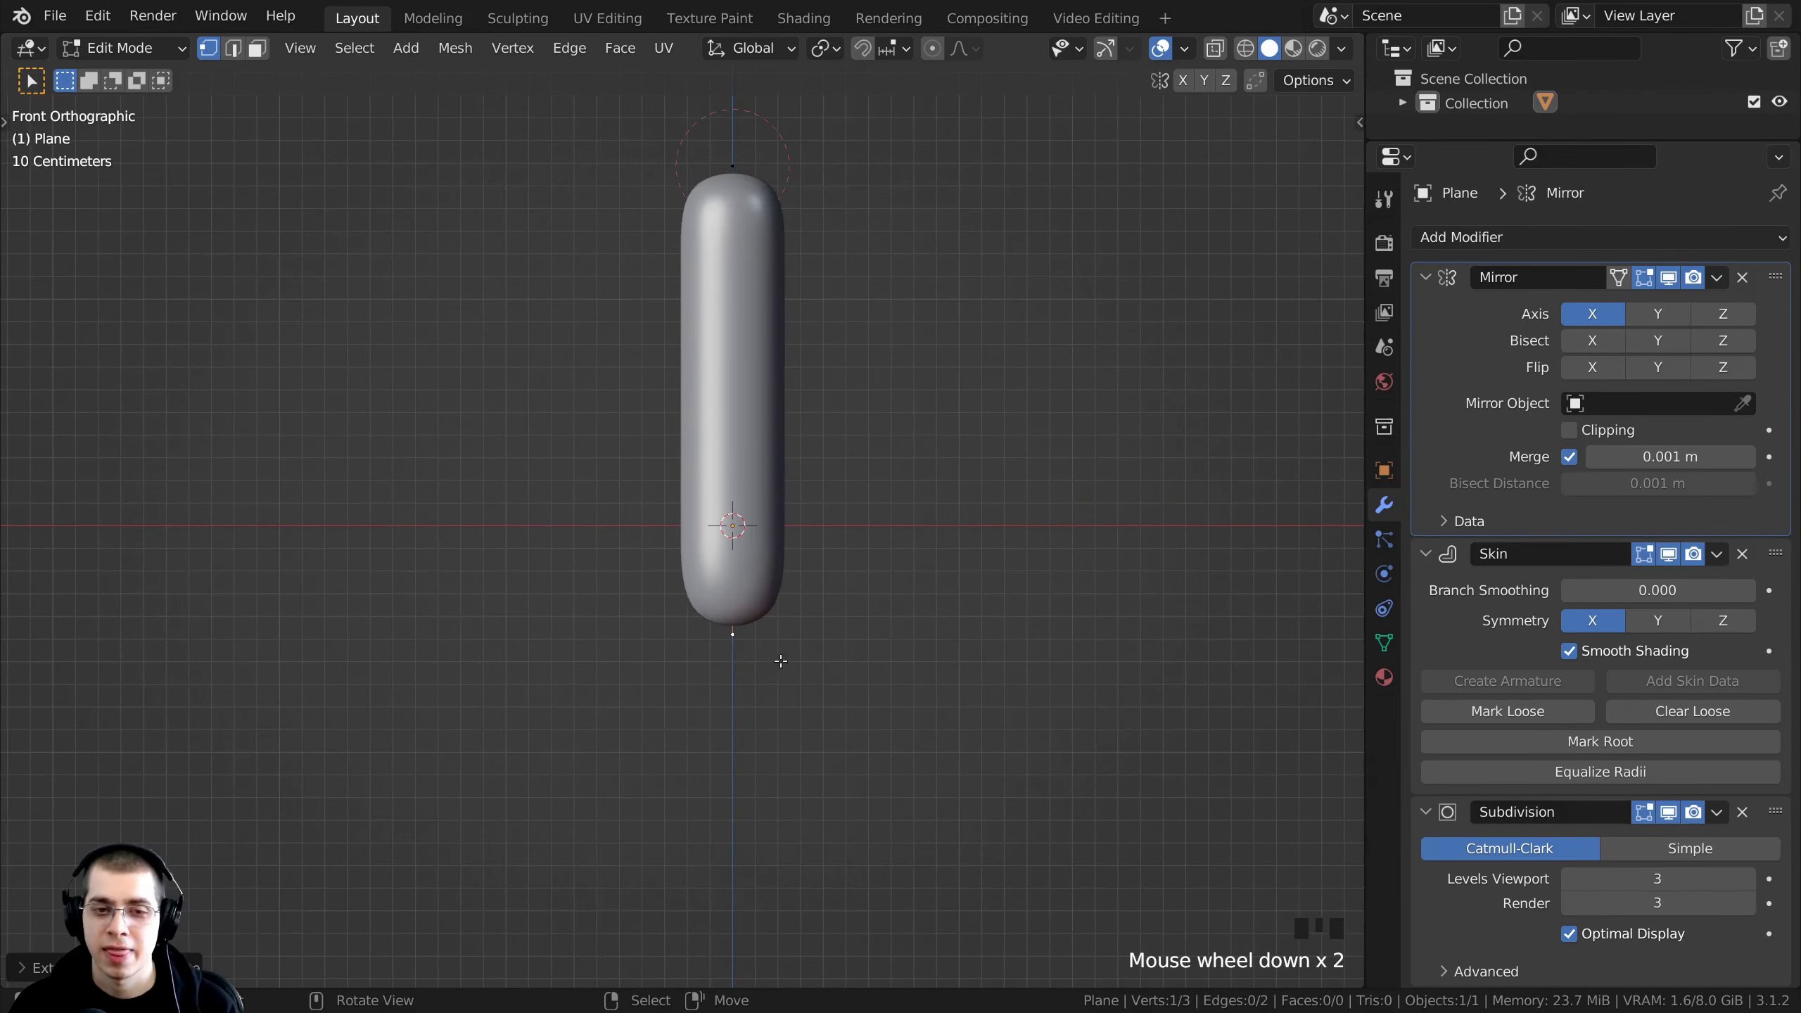
key(g)
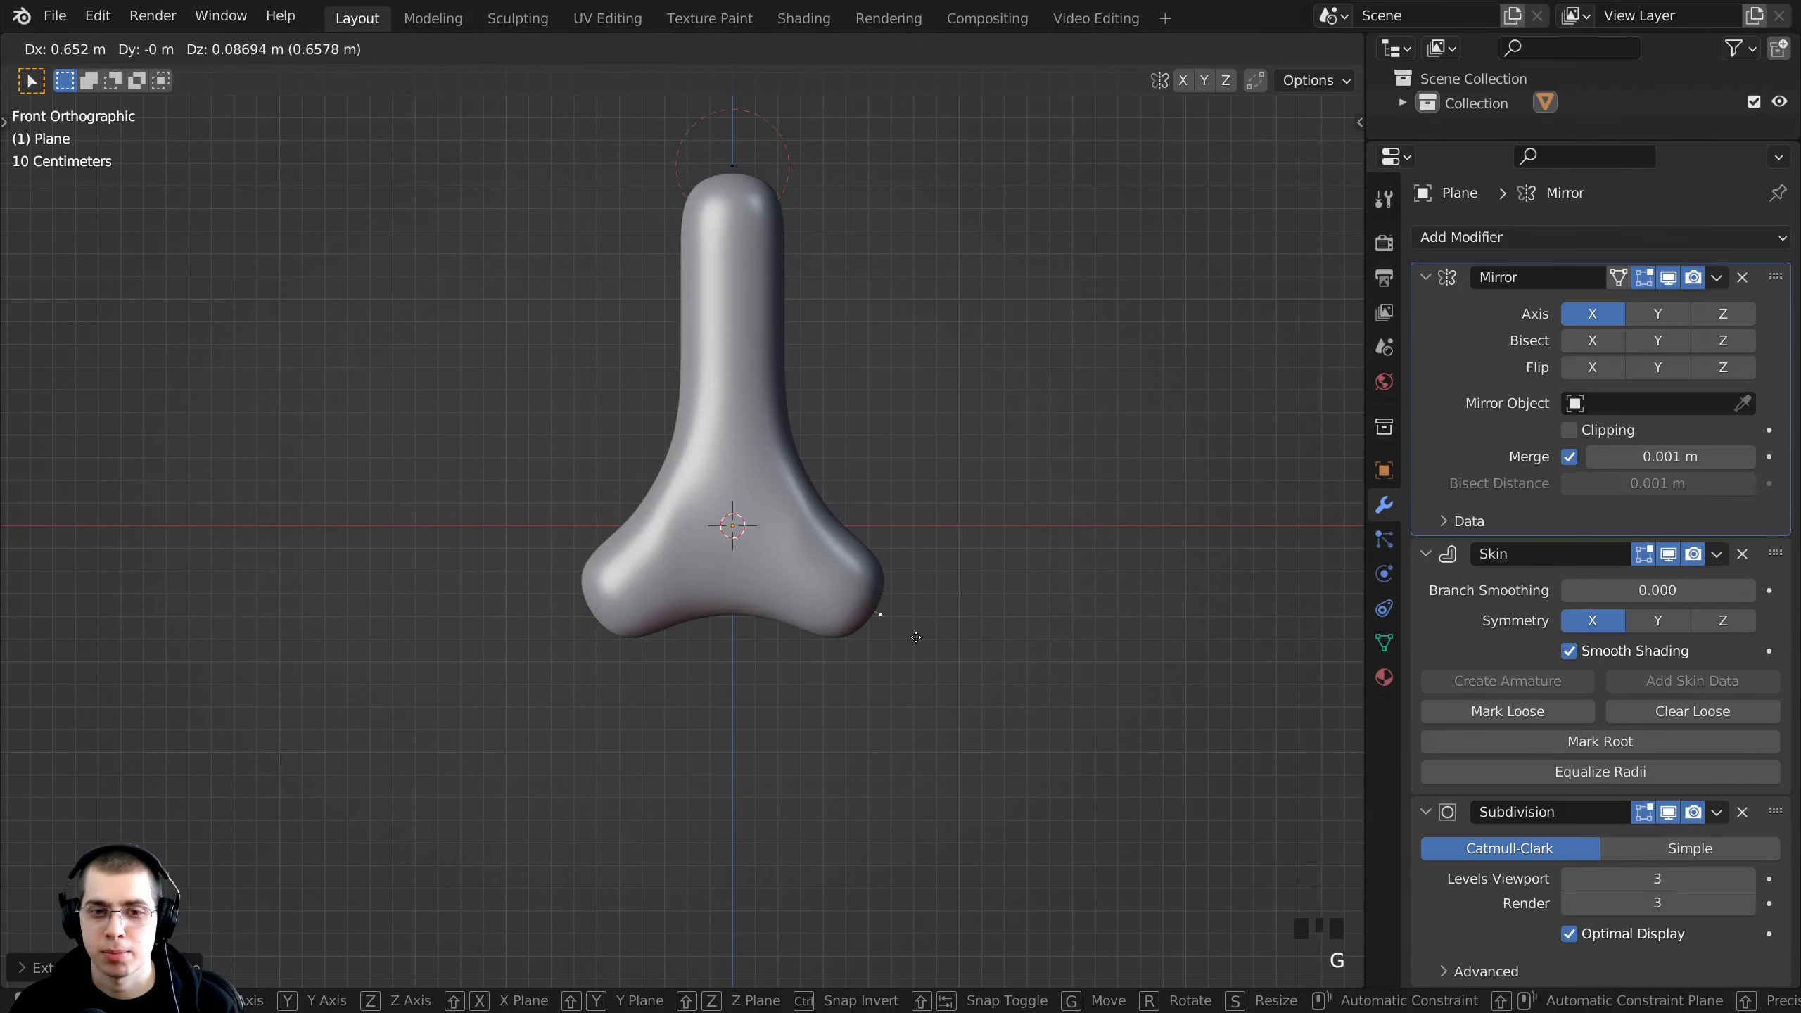
click(914, 636)
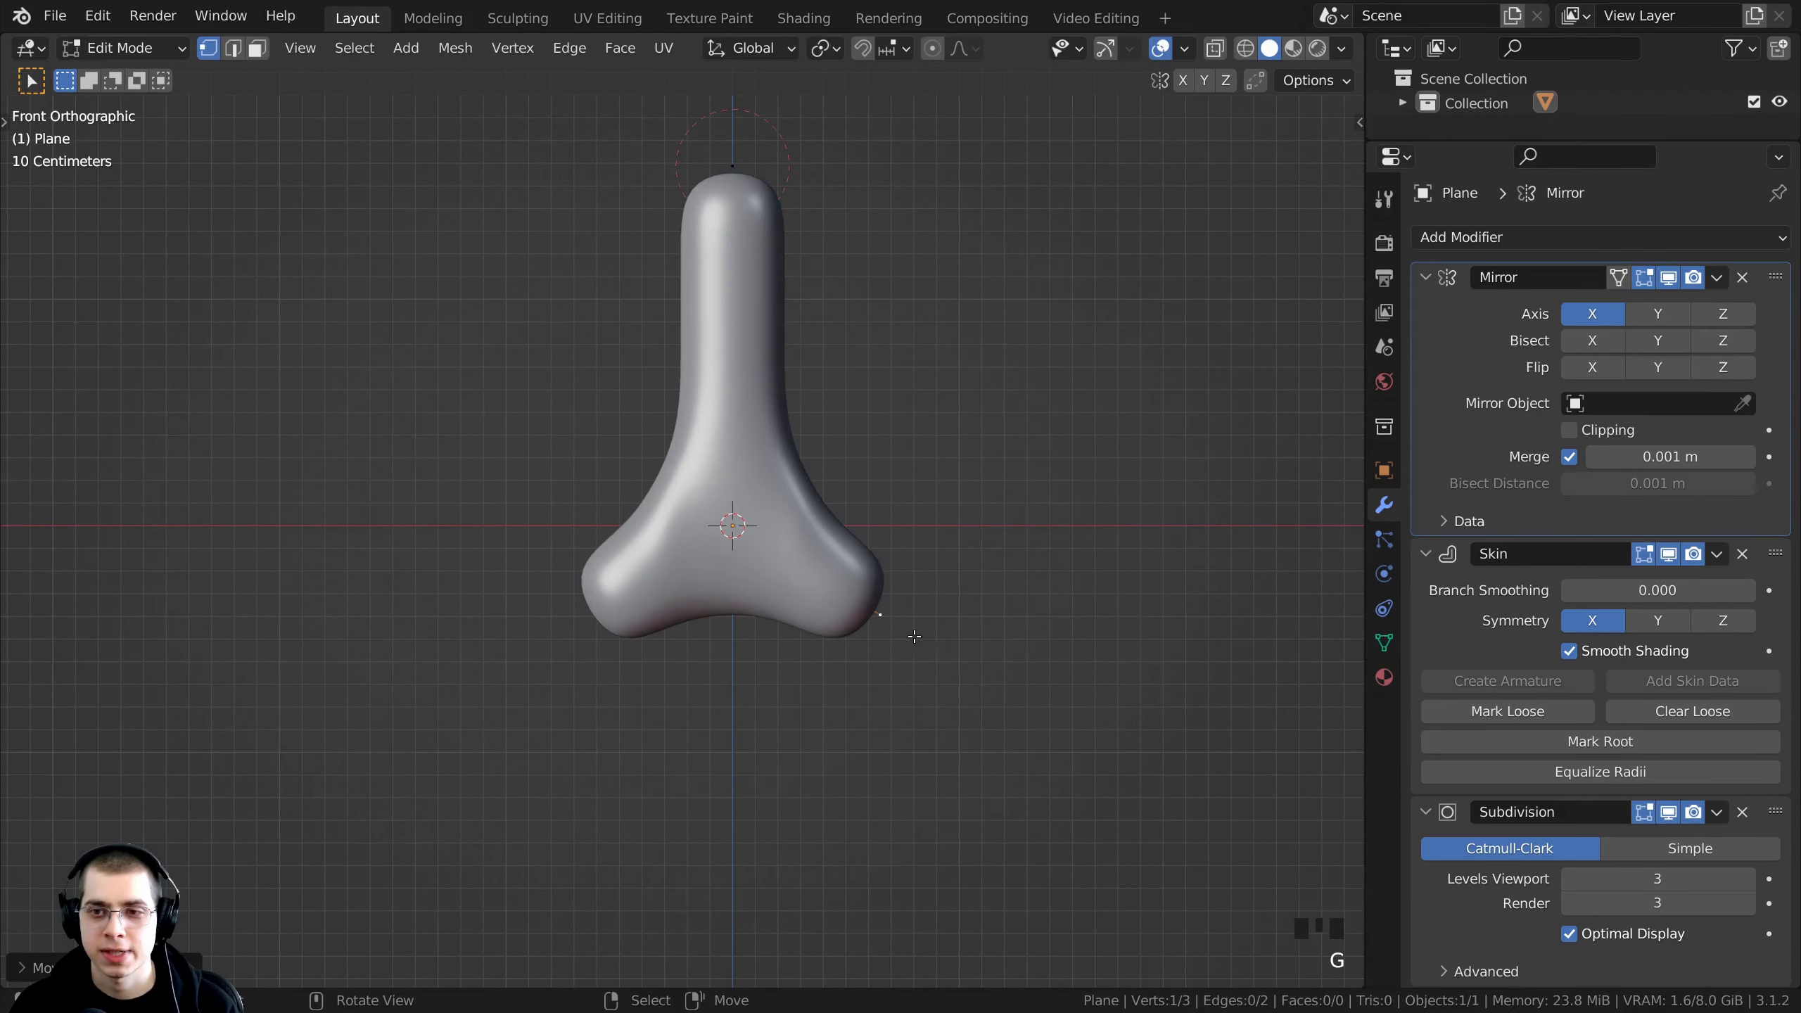
- With Mirror clipping turned on, shift the hip vertex slightly closer to the centre line
click(1568, 431)
key(g)
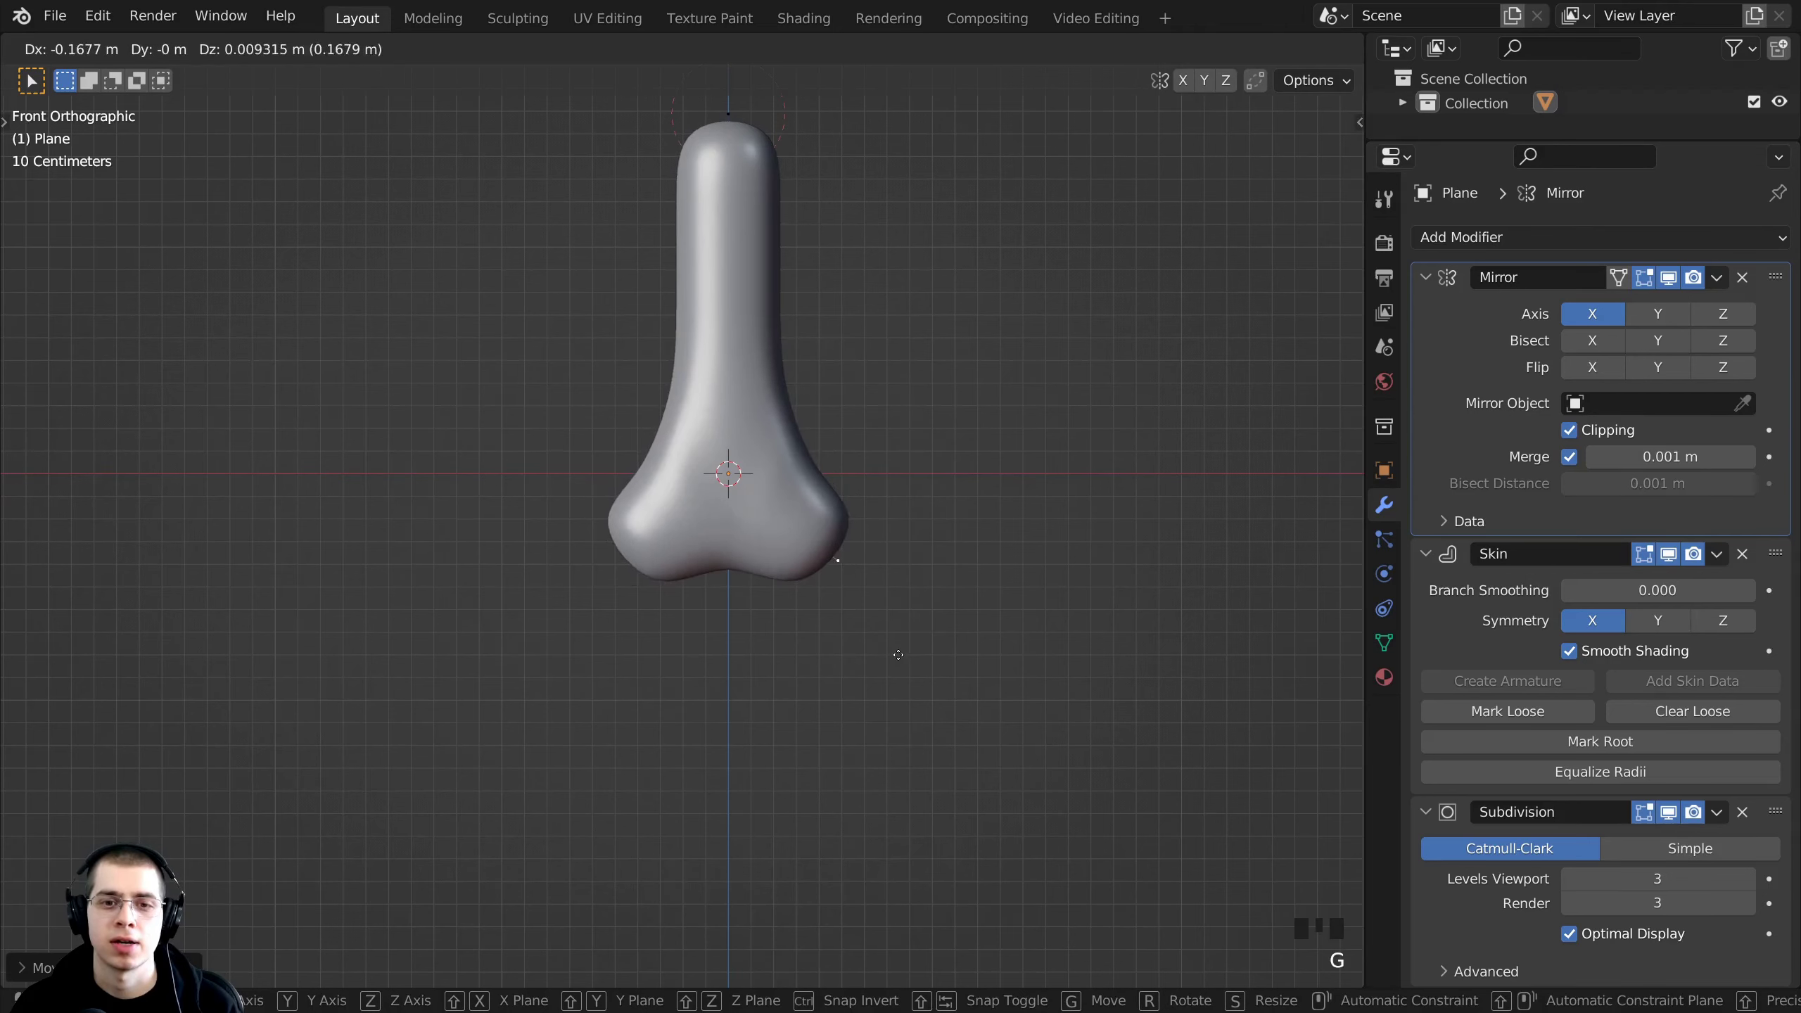
click(908, 642)
- Extrude the hip vertex about 0.9 m downward and slightly outward to form the mirrored legs
key(e)
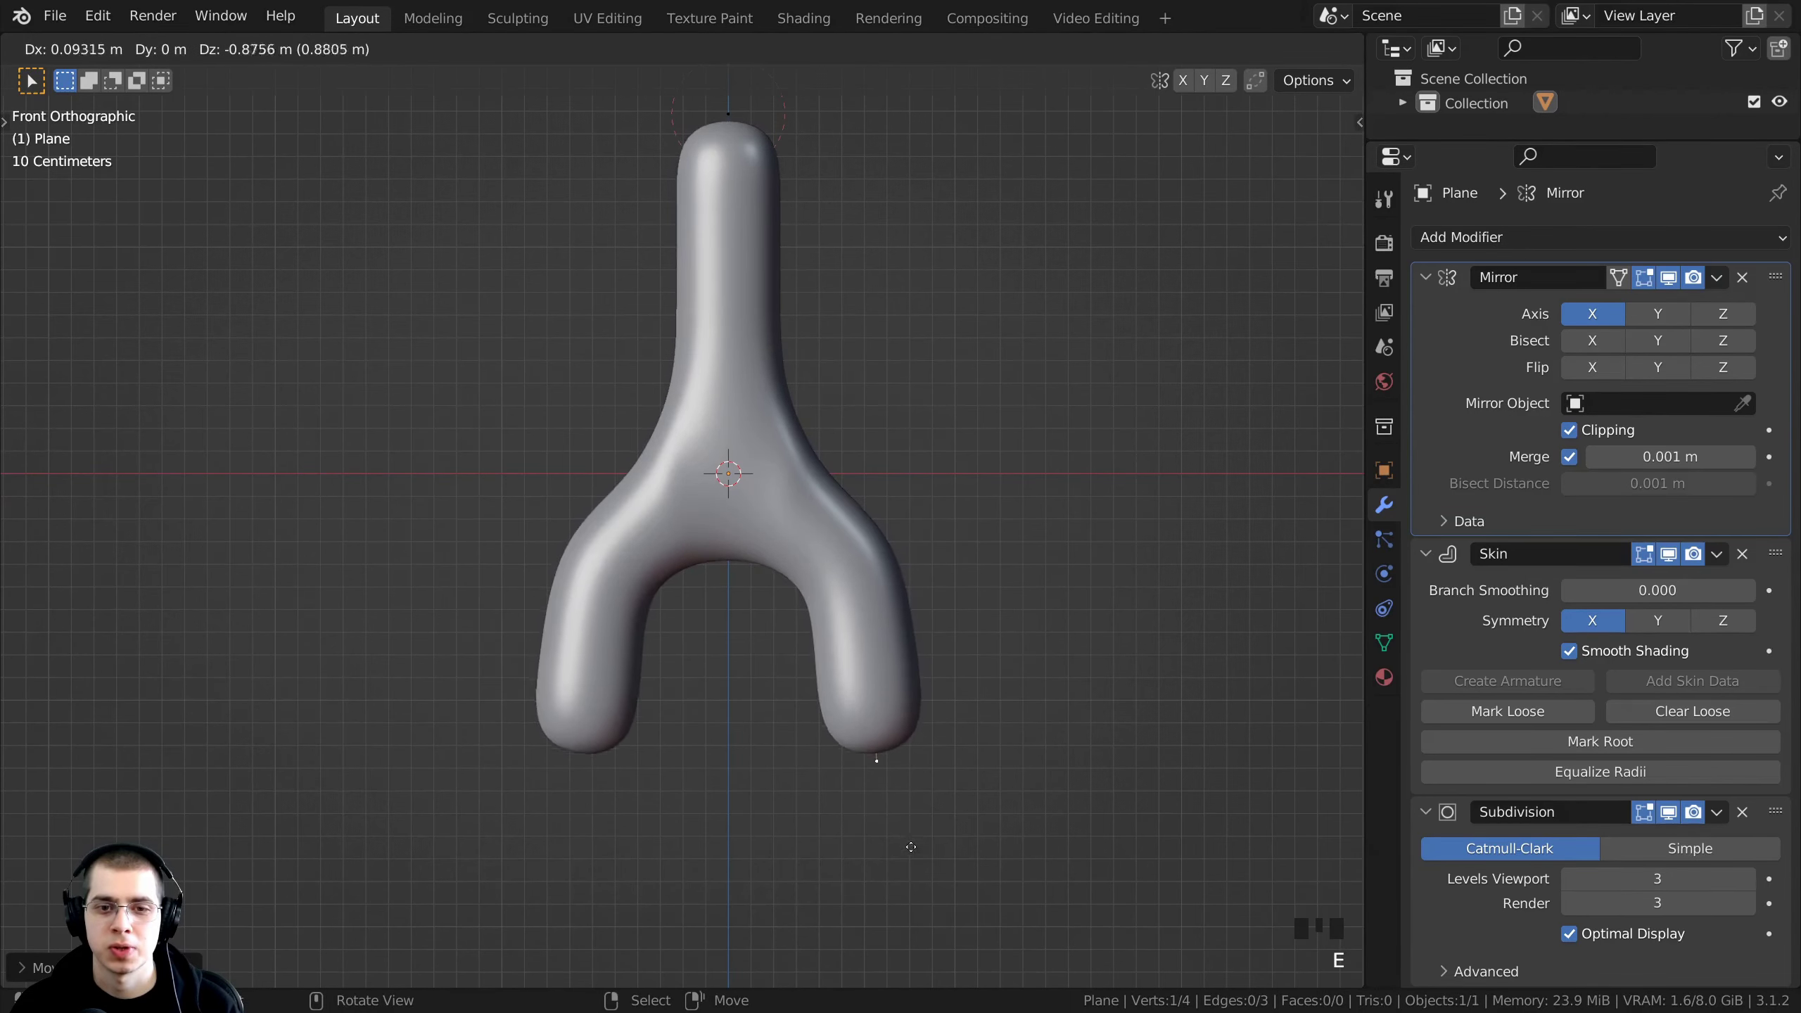
click(915, 860)
middle_drag(915, 860, 807, 603)
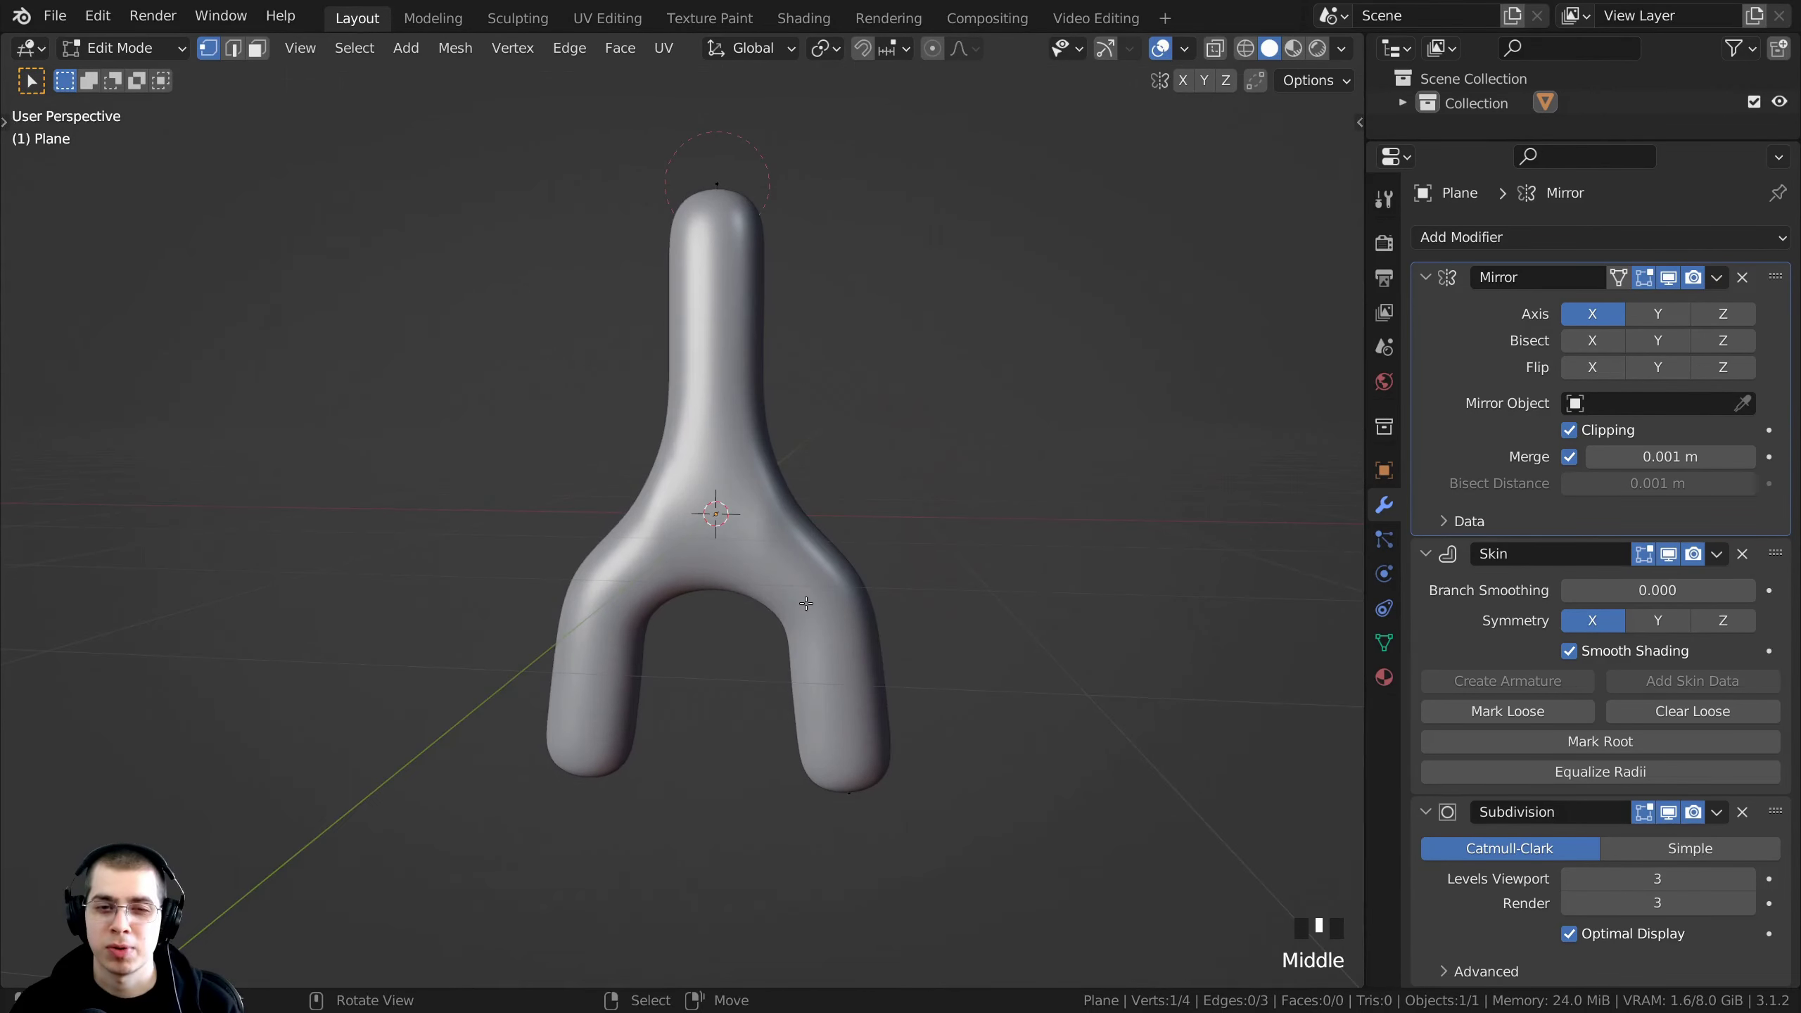
- Try selecting and moving the hip vertex in wireframe shading, and return to solid shading
middle_drag(844, 800, 849, 784)
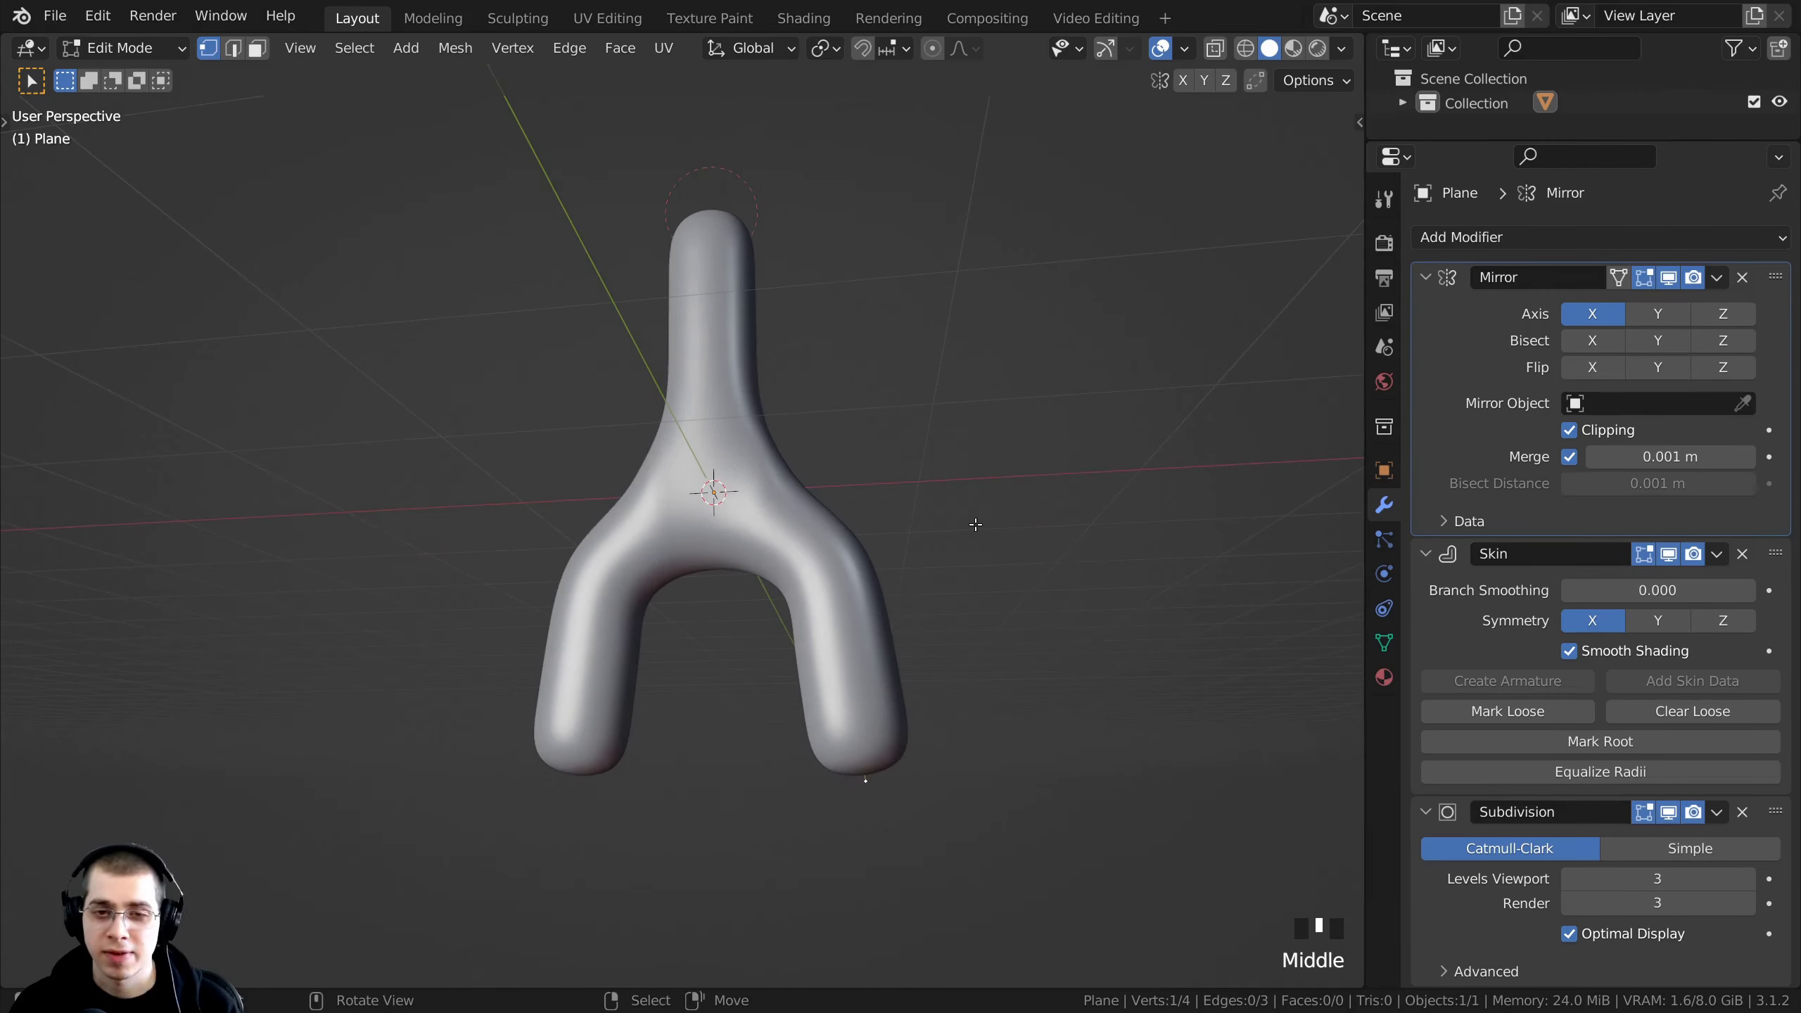
key(z)
click(954, 528)
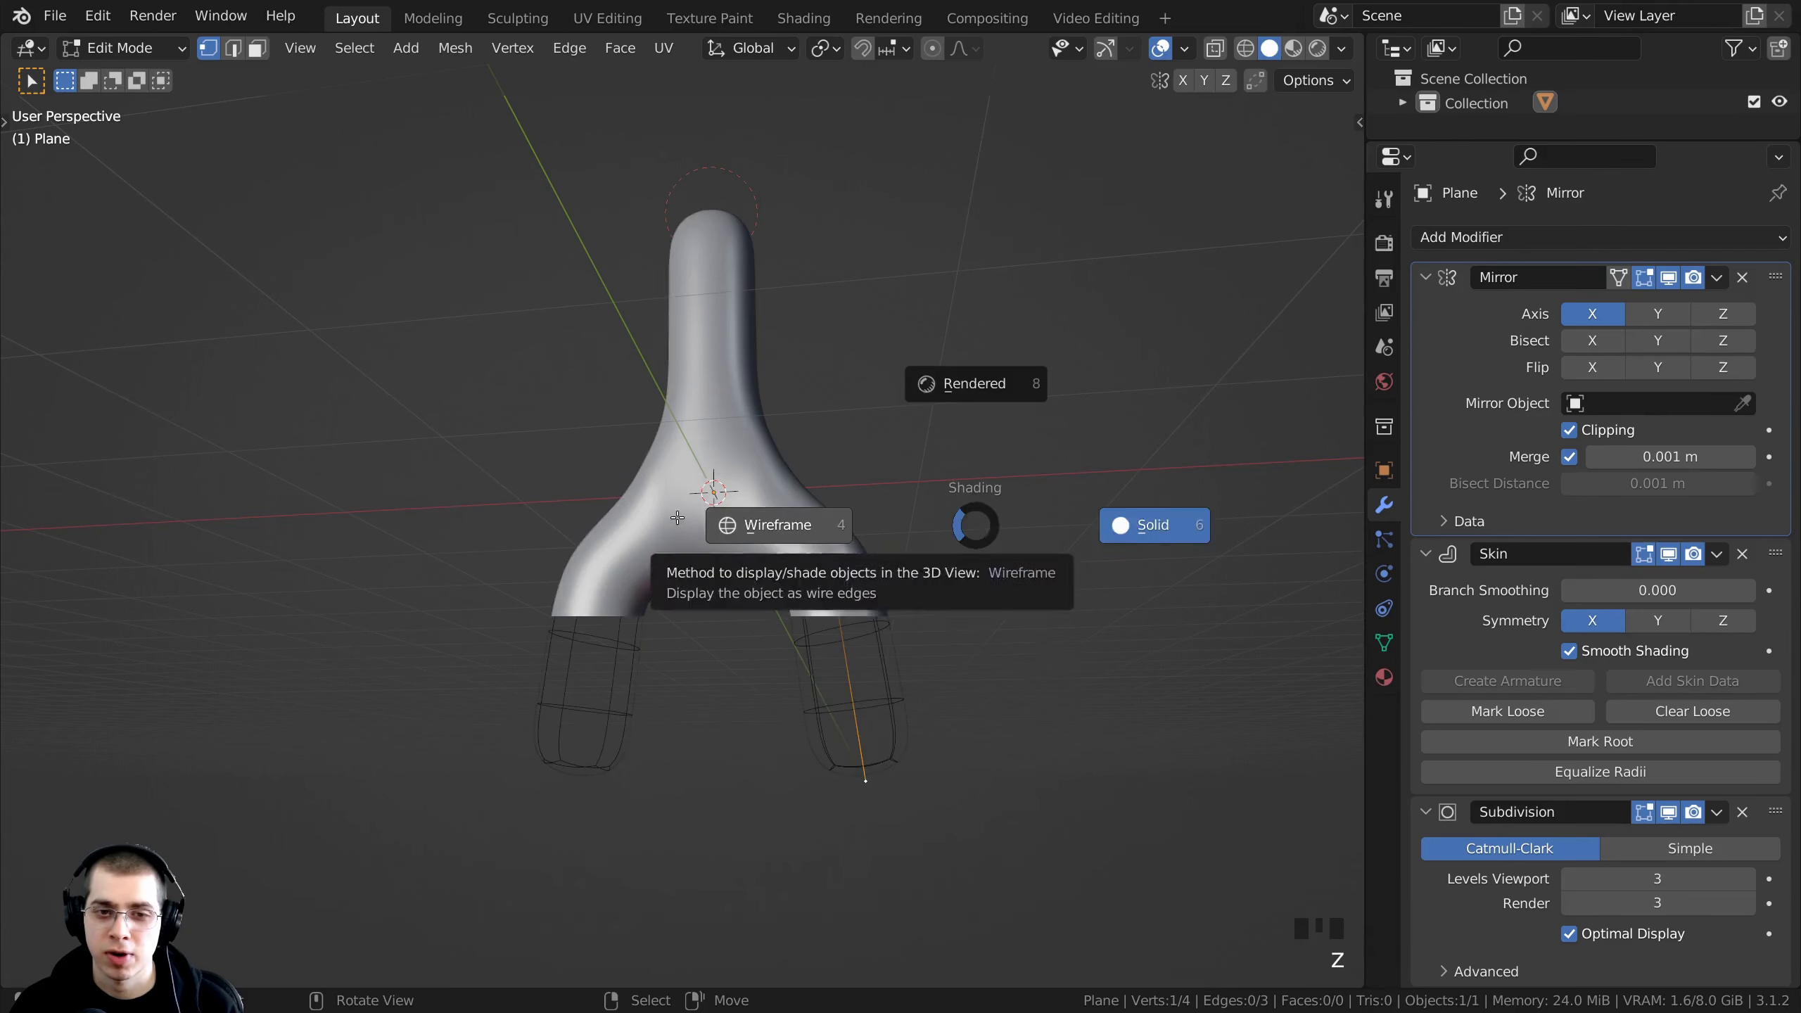
right_click(712, 501)
right_click(823, 569)
key(g)
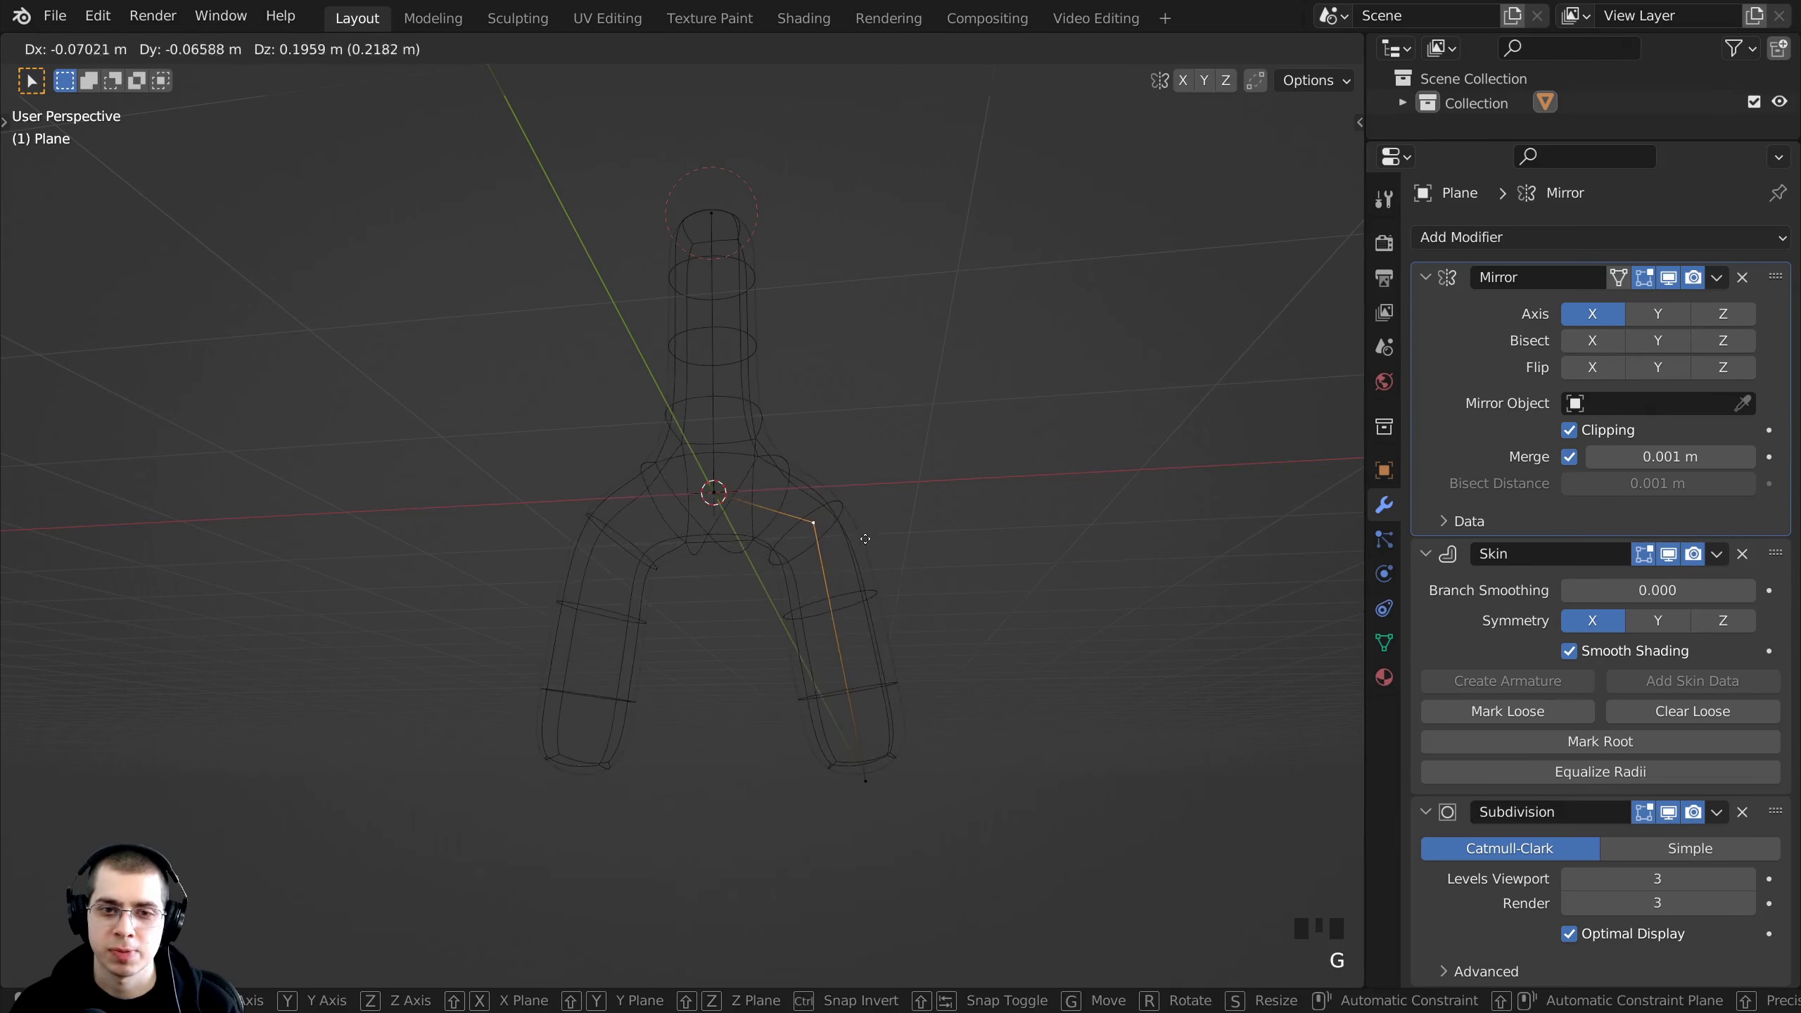
right_click(844, 509)
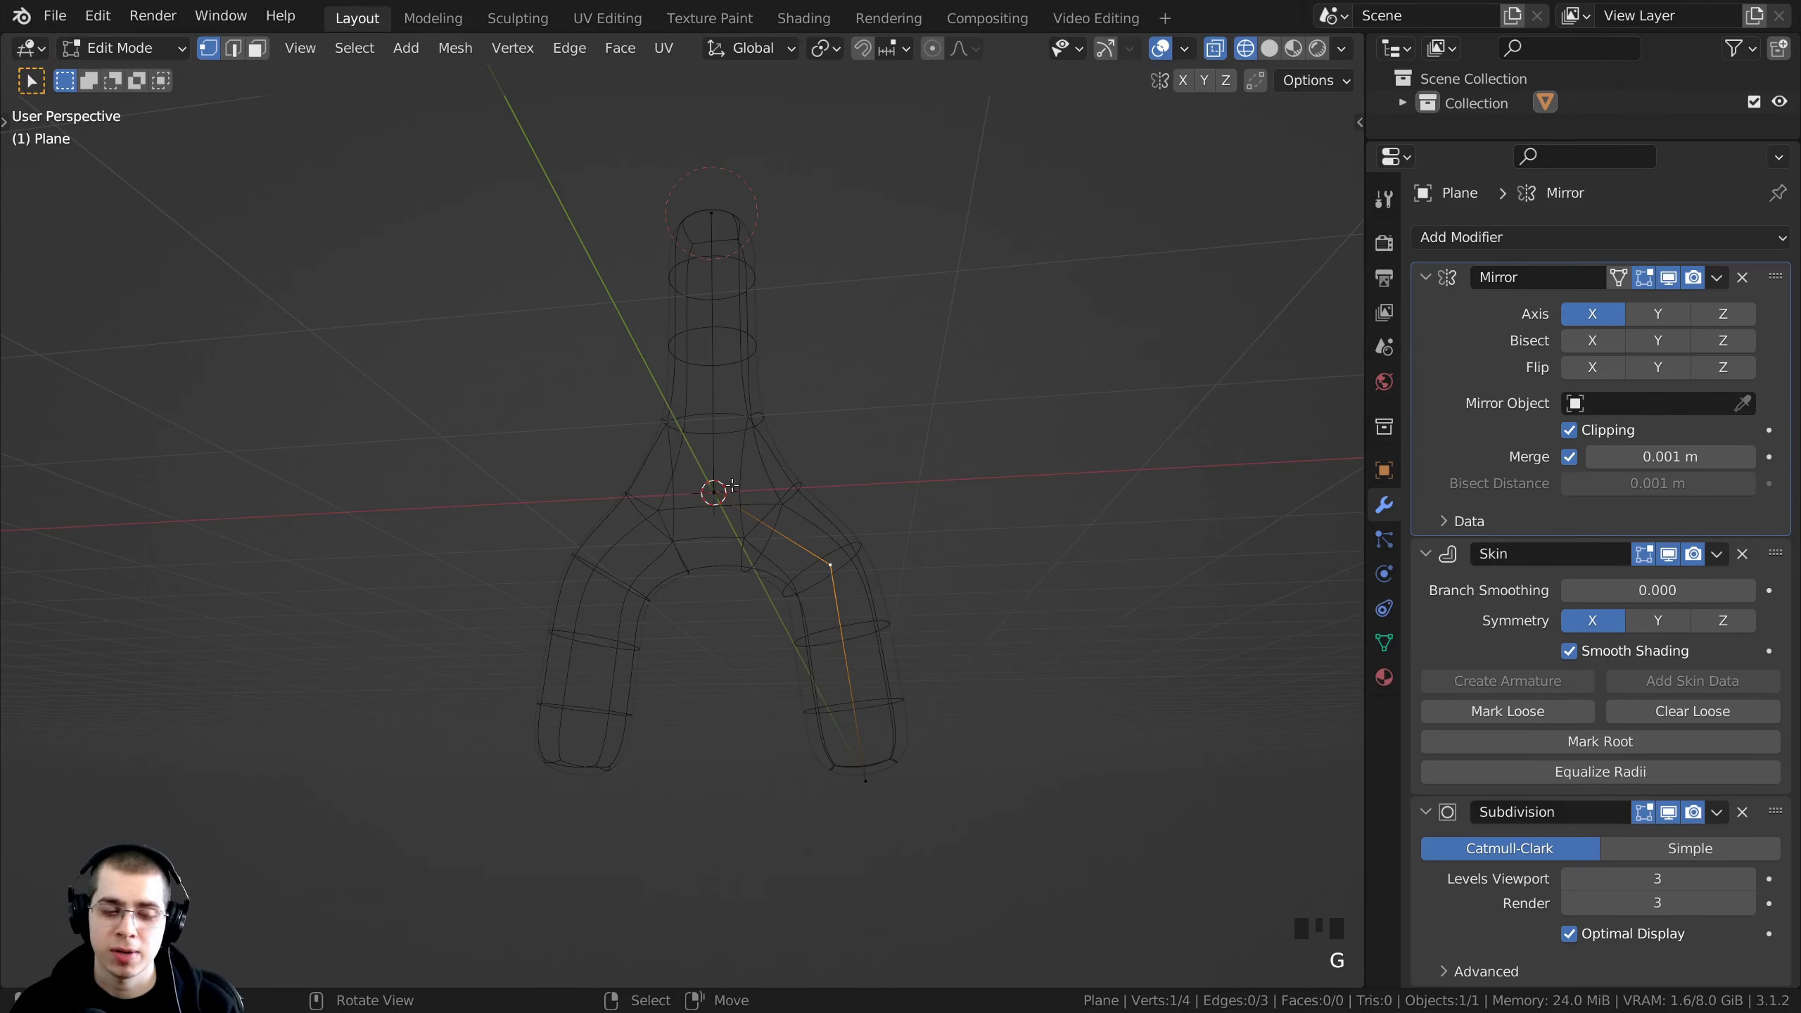
key(z)
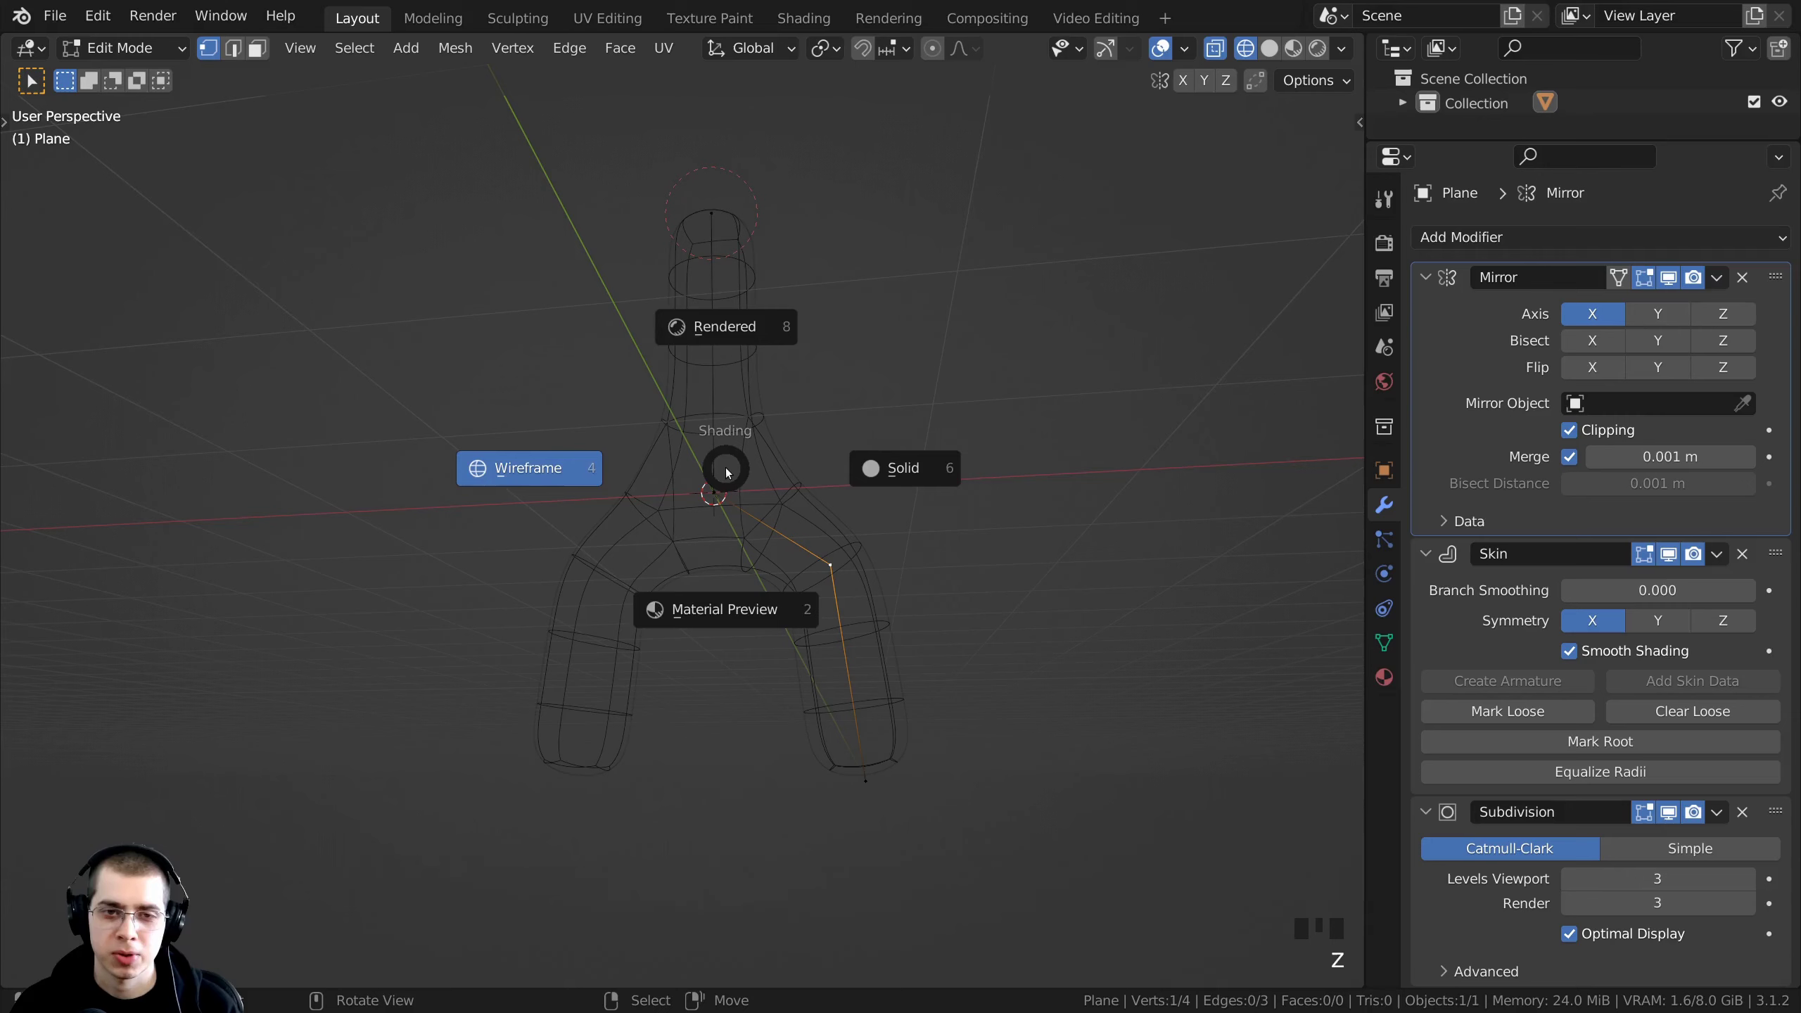
click(919, 471)
- Turn on X-ray display in solid shading to work with the vertices inside the skin mesh
scroll(914, 639, down, 1)
middle_drag(915, 681, 912, 706)
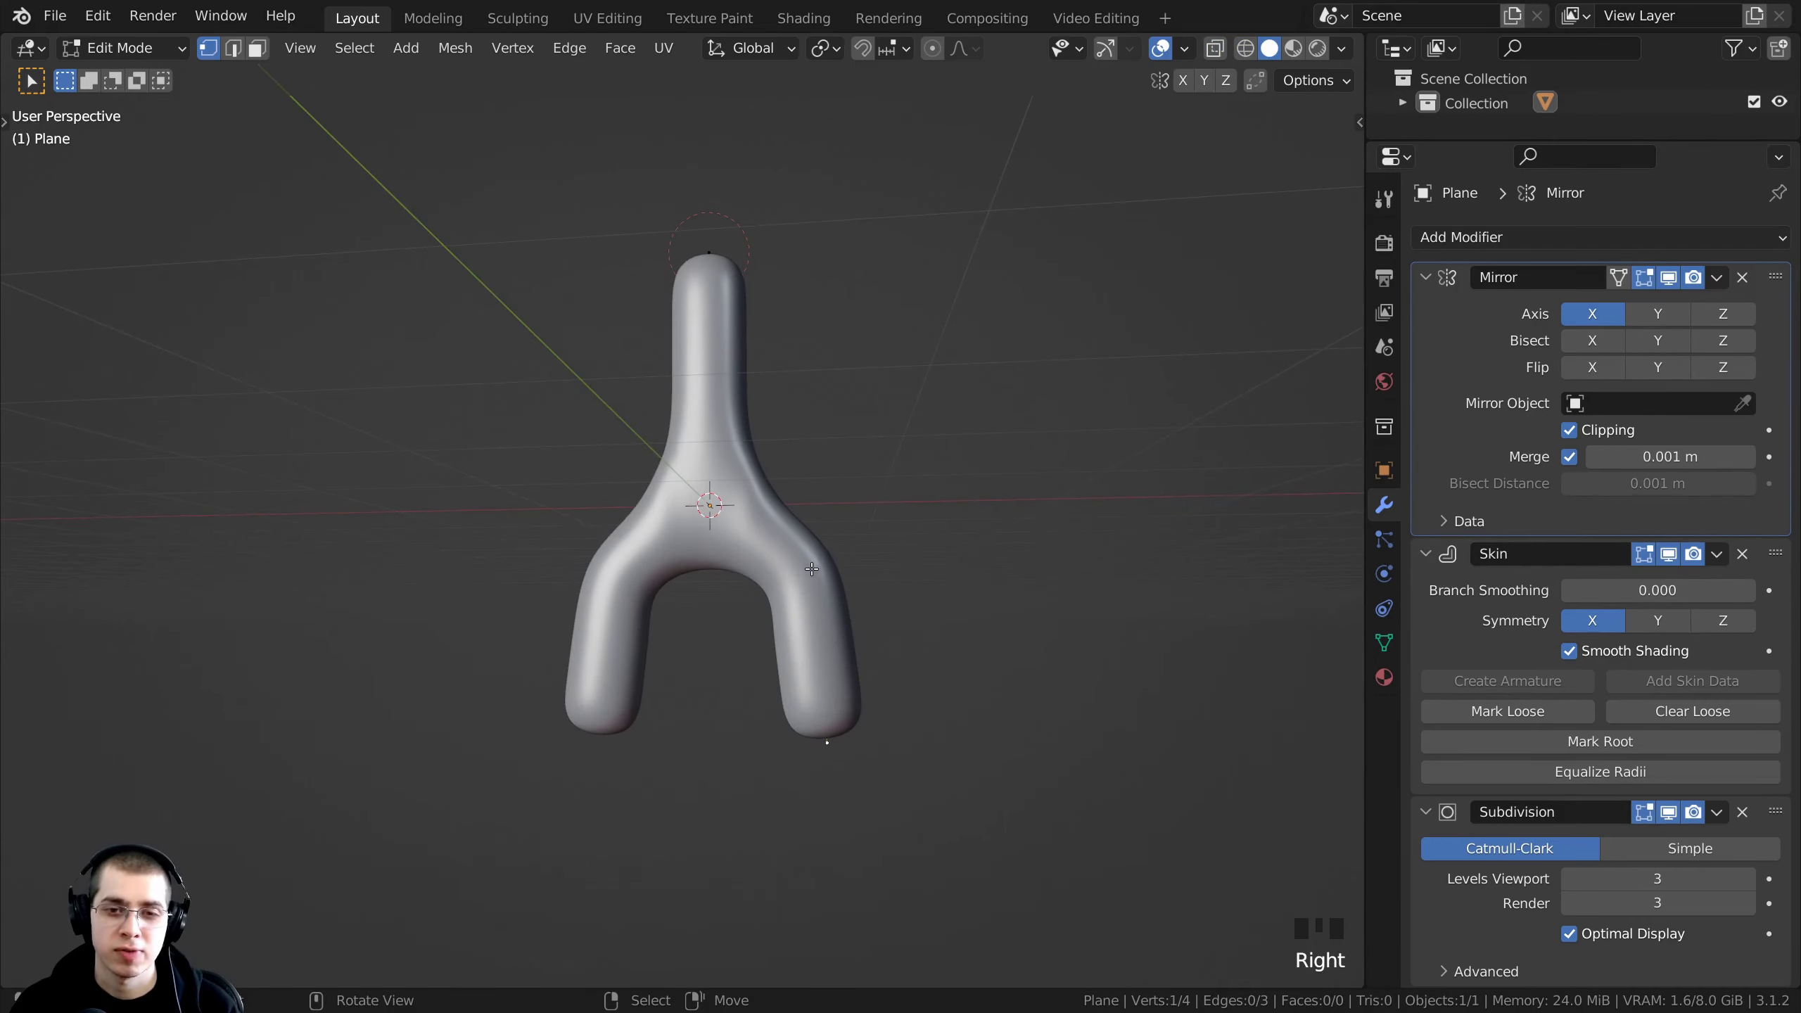
middle_drag(812, 569, 756, 574)
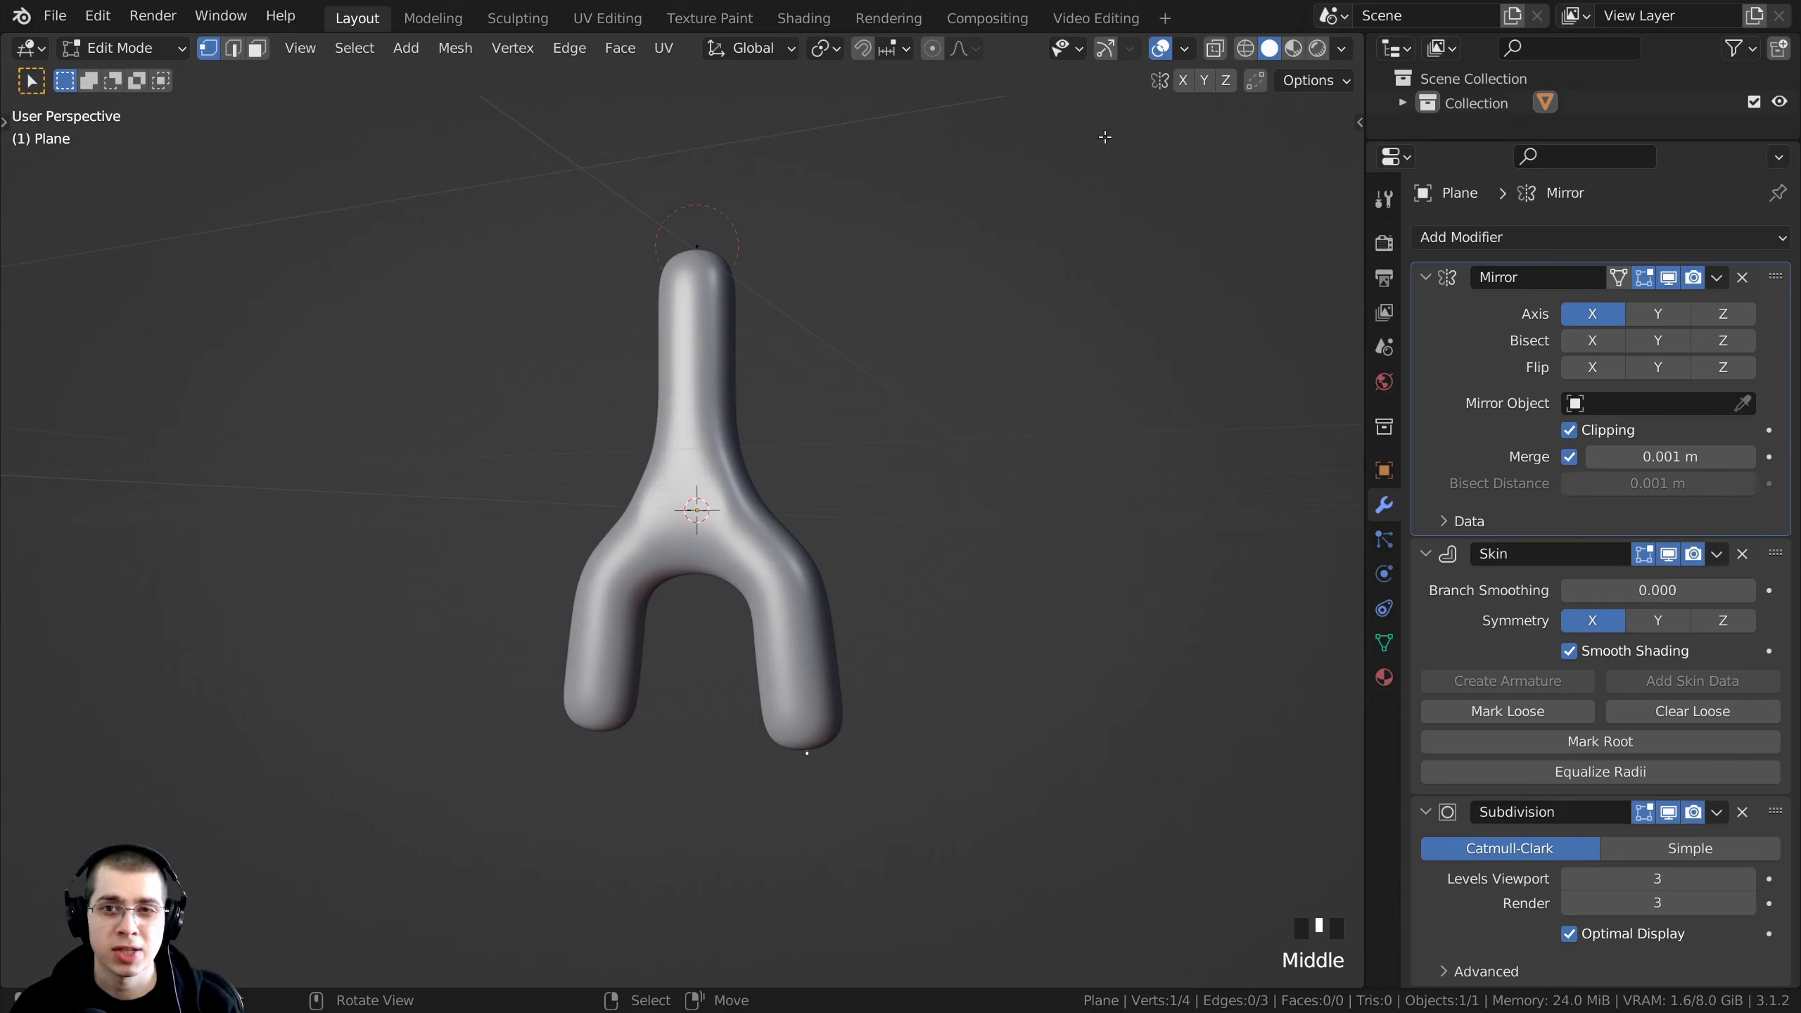
click(1212, 52)
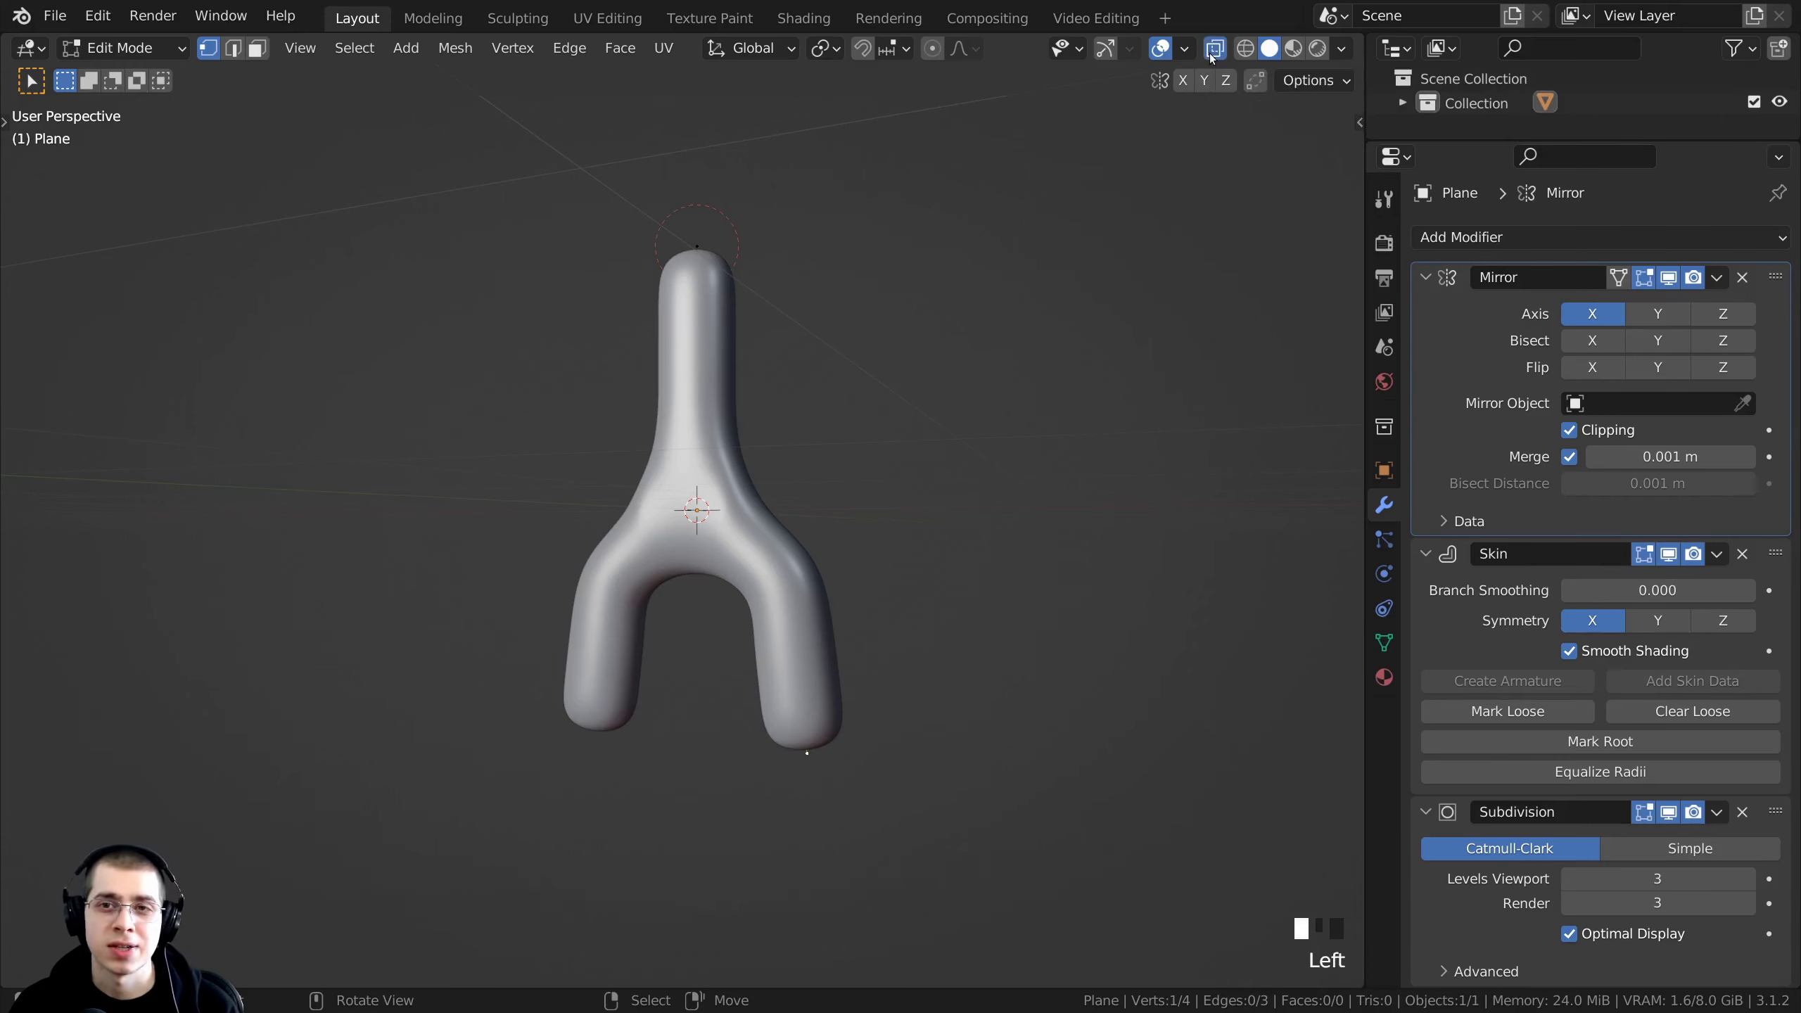
middle_drag(1079, 387, 1090, 419)
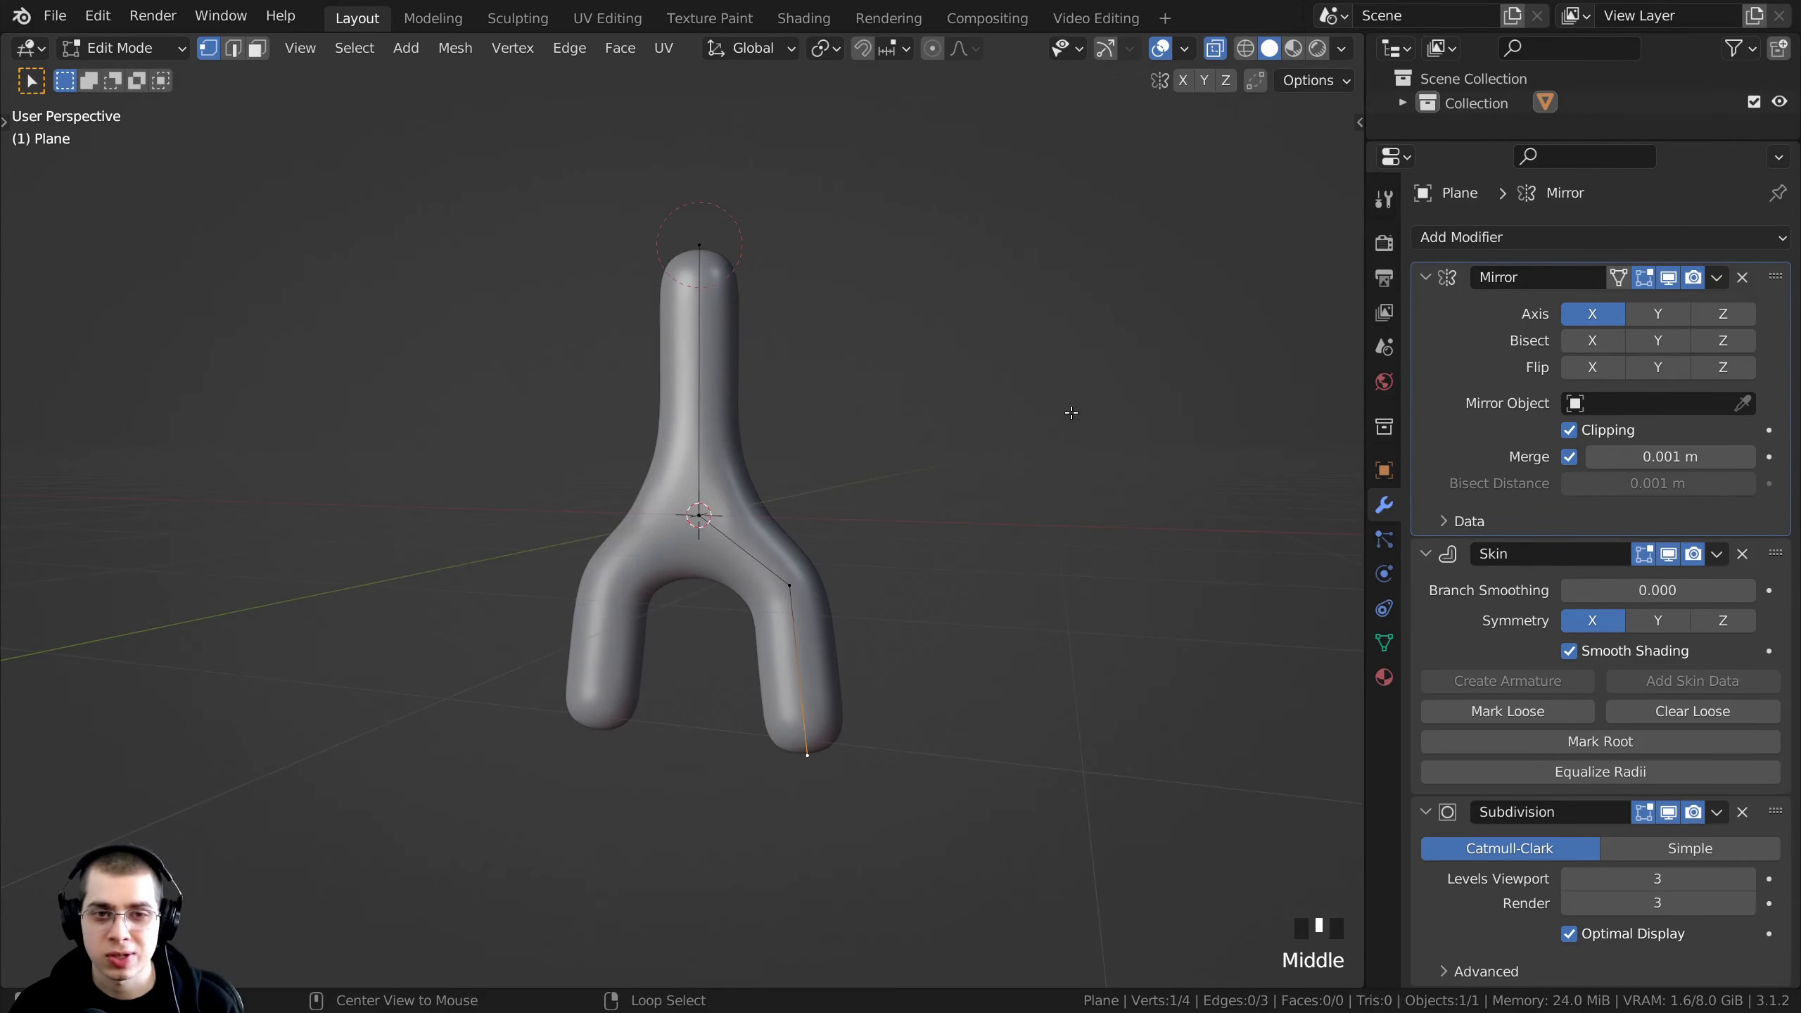
key(alt+z)
key(alt+z)
middle_drag(902, 406, 781, 430)
scroll(781, 430, up, 3)
scroll(673, 394, down, 3)
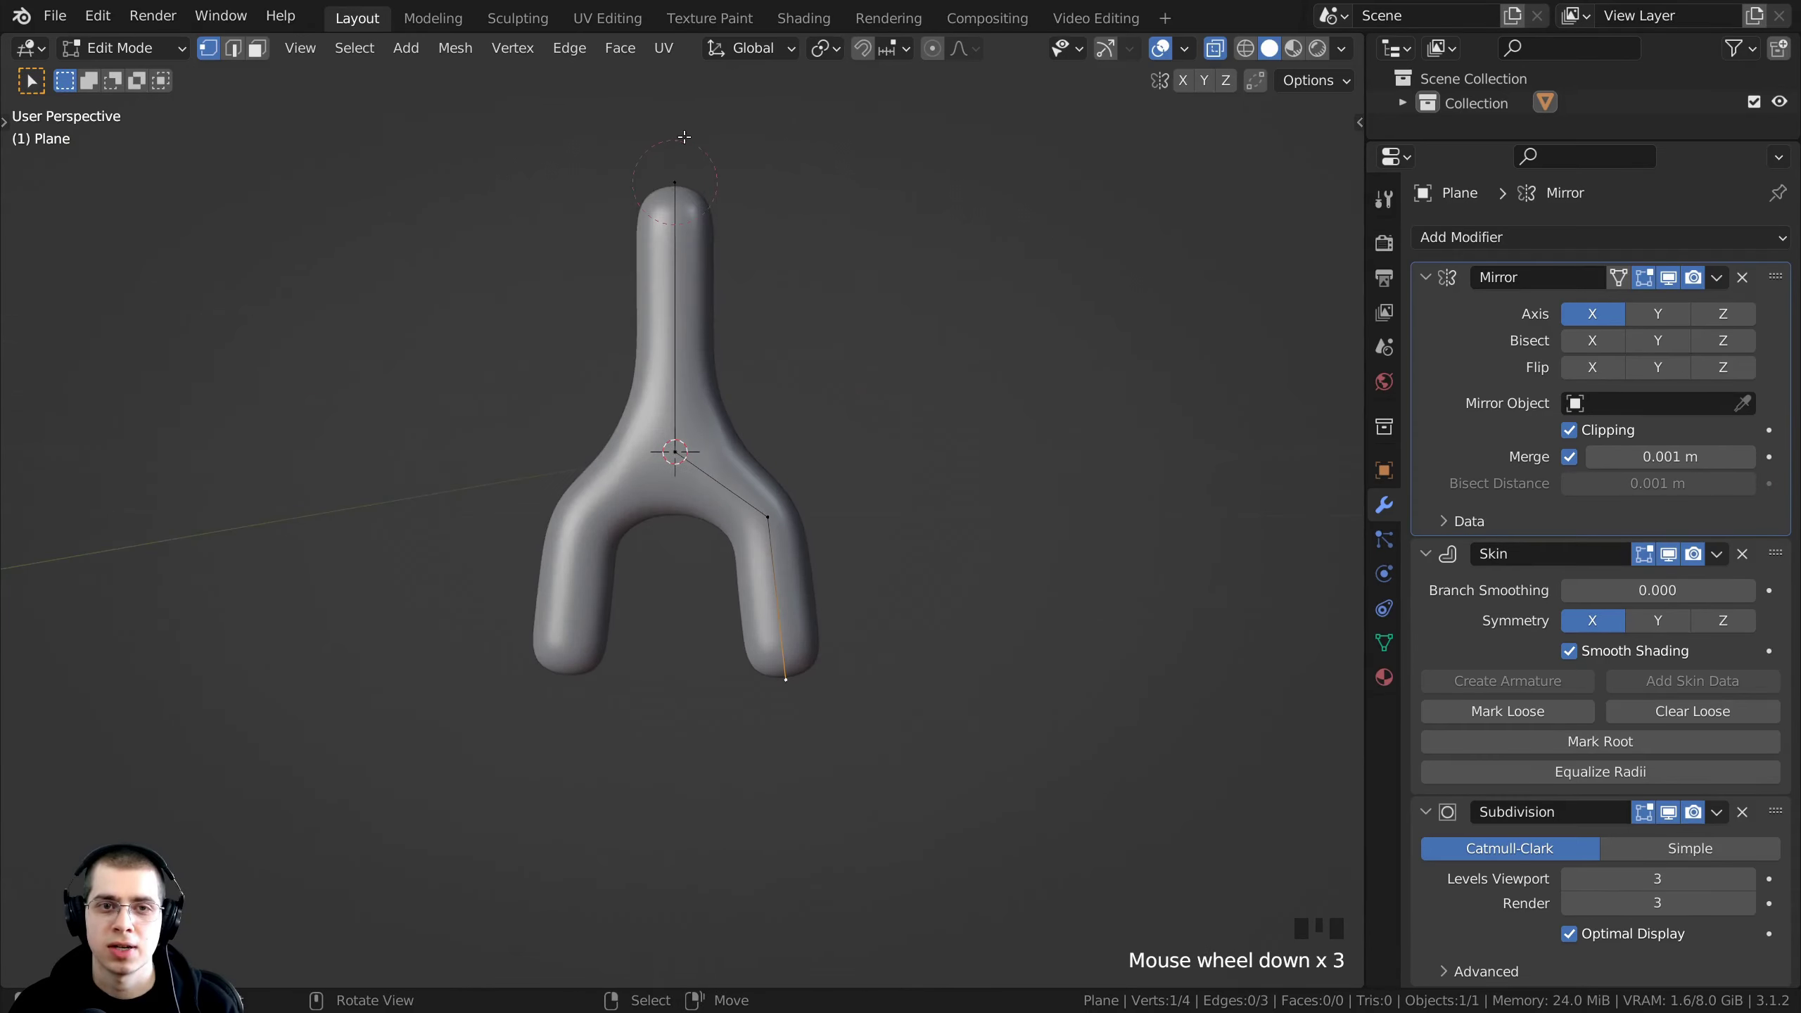
shift+middle_drag(685, 142, 709, 235)
scroll(709, 199, up, 2)
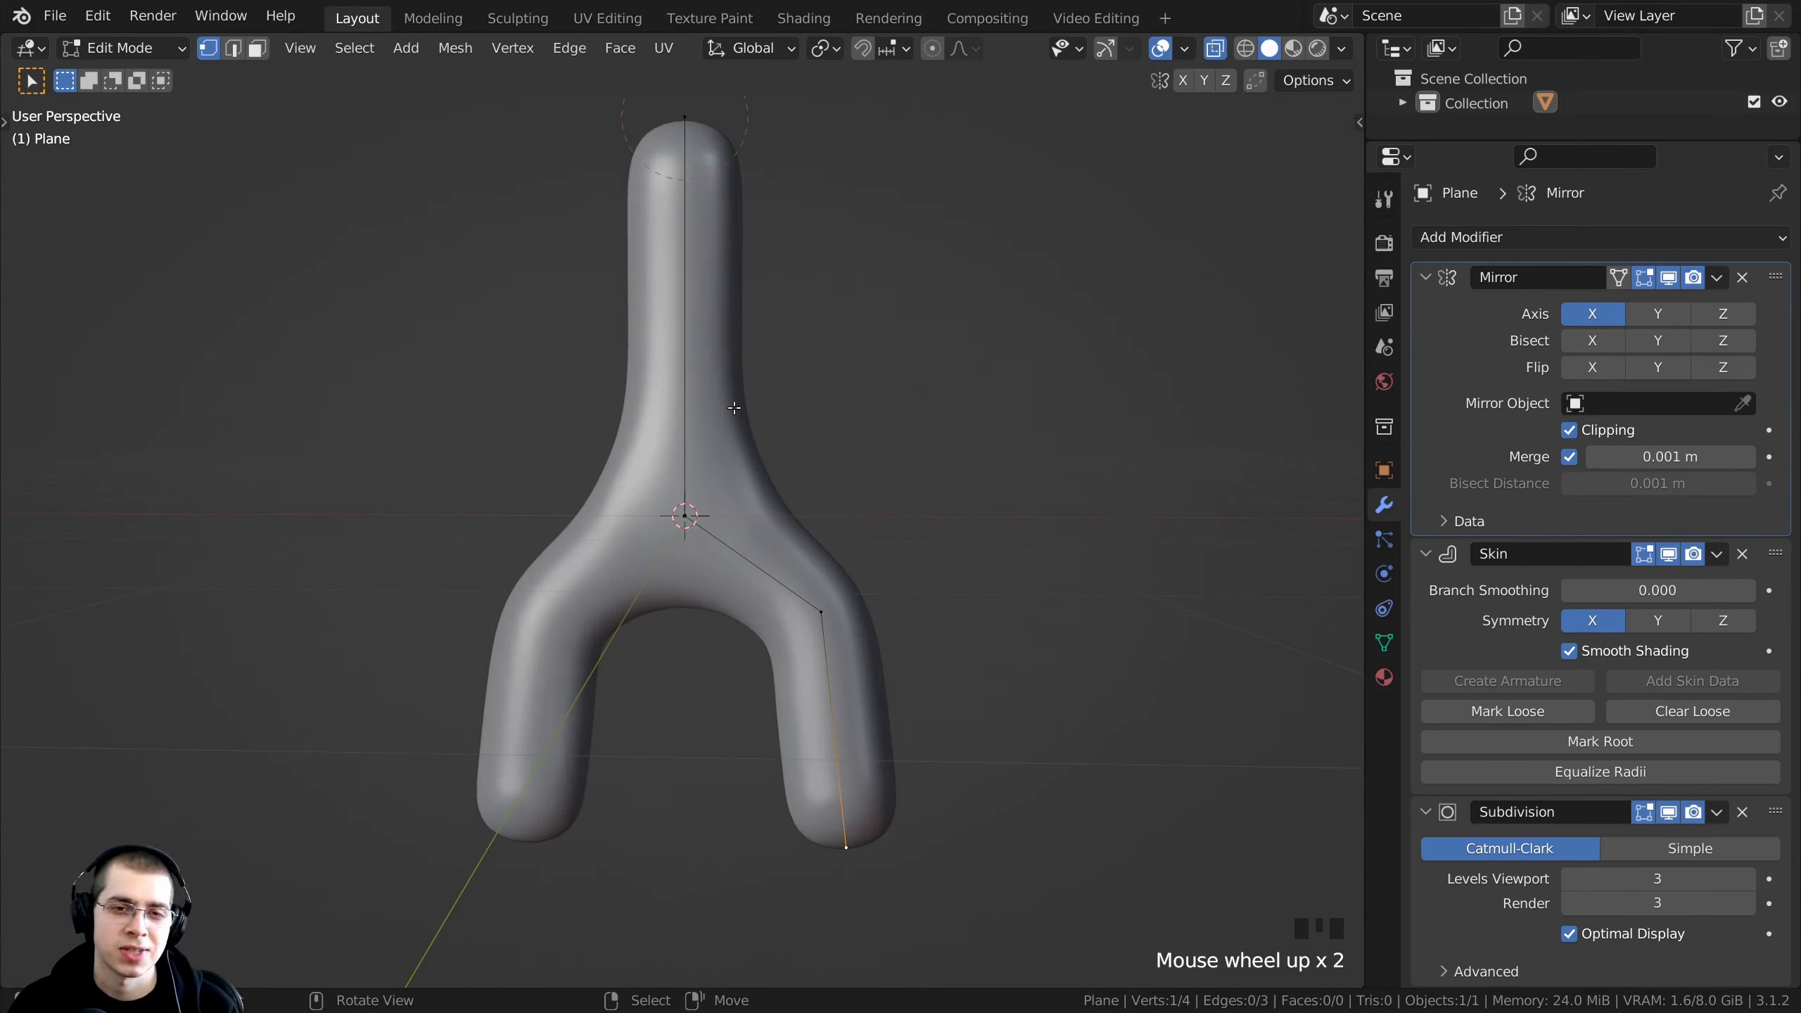
- Select the hip vertex and move it slightly outward from the centre line
right_click(817, 610)
right_click(687, 518)
right_click(819, 611)
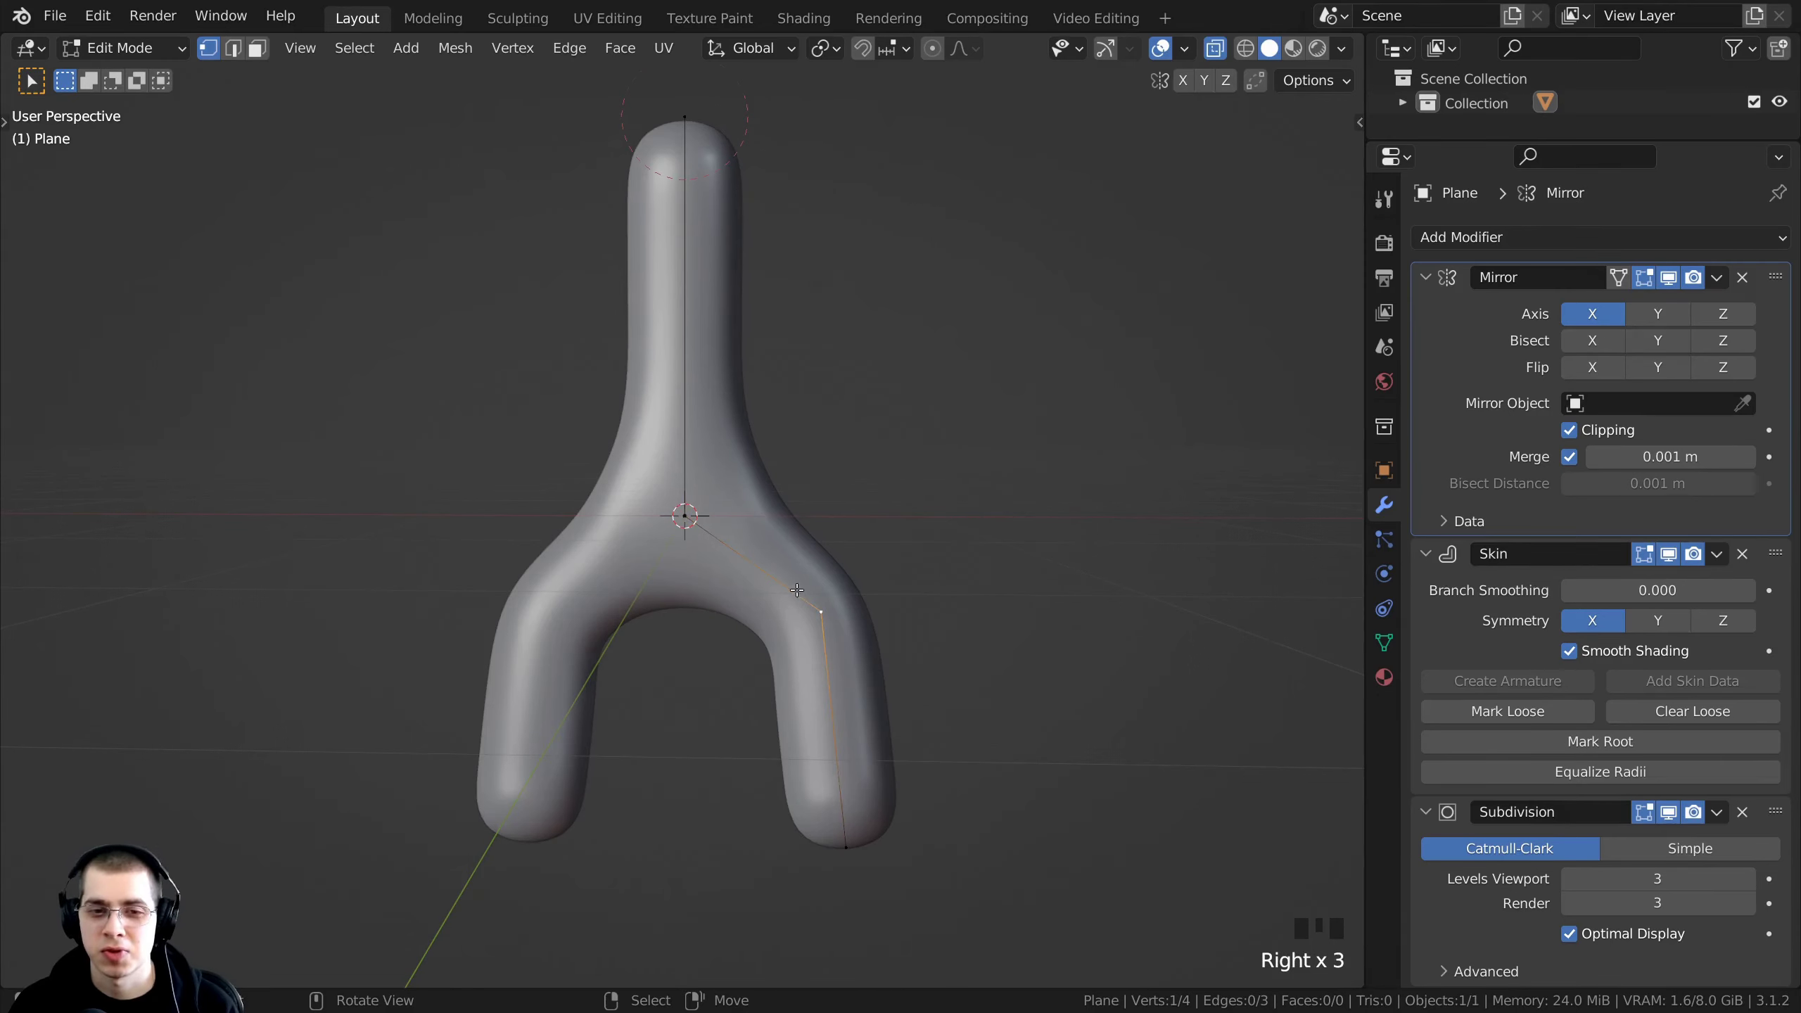
scroll(819, 639, down, 3)
middle_drag(815, 744, 808, 692)
shift+middle_drag(808, 691, 802, 565)
right_click(773, 577)
key(g)
click(770, 584)
scroll(783, 517, up, 3)
right_click(815, 377)
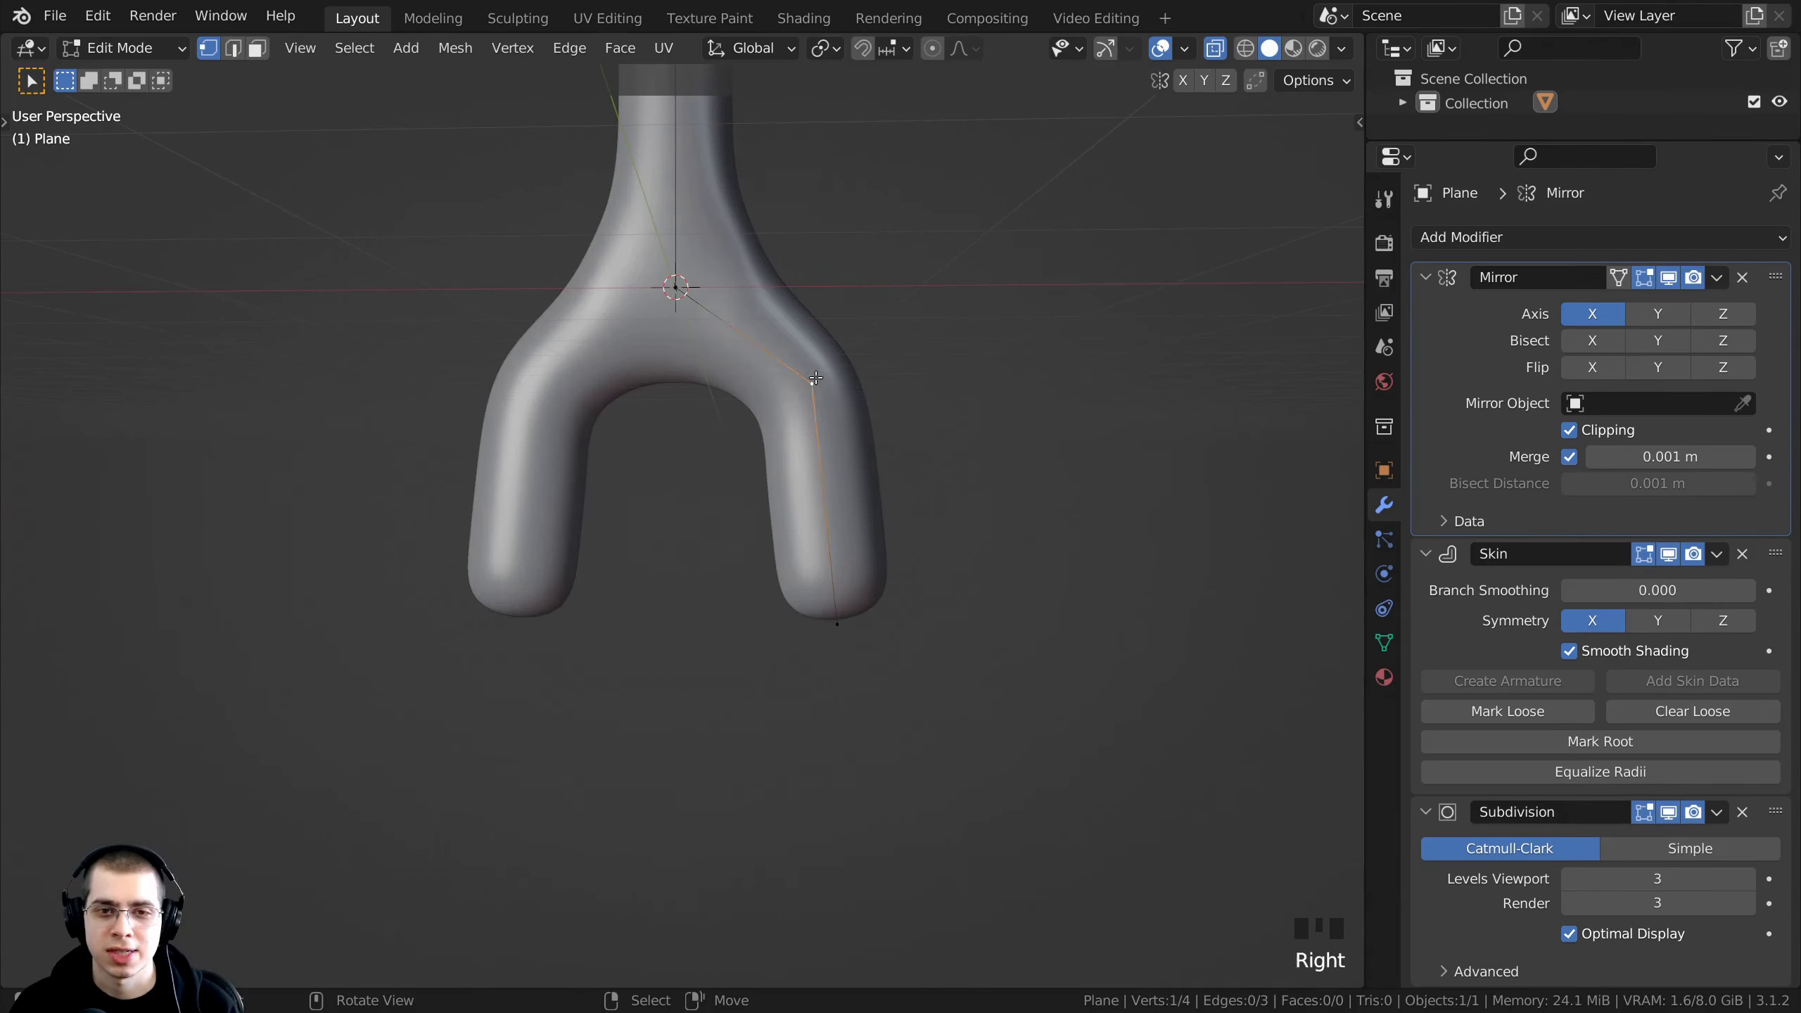
key(g)
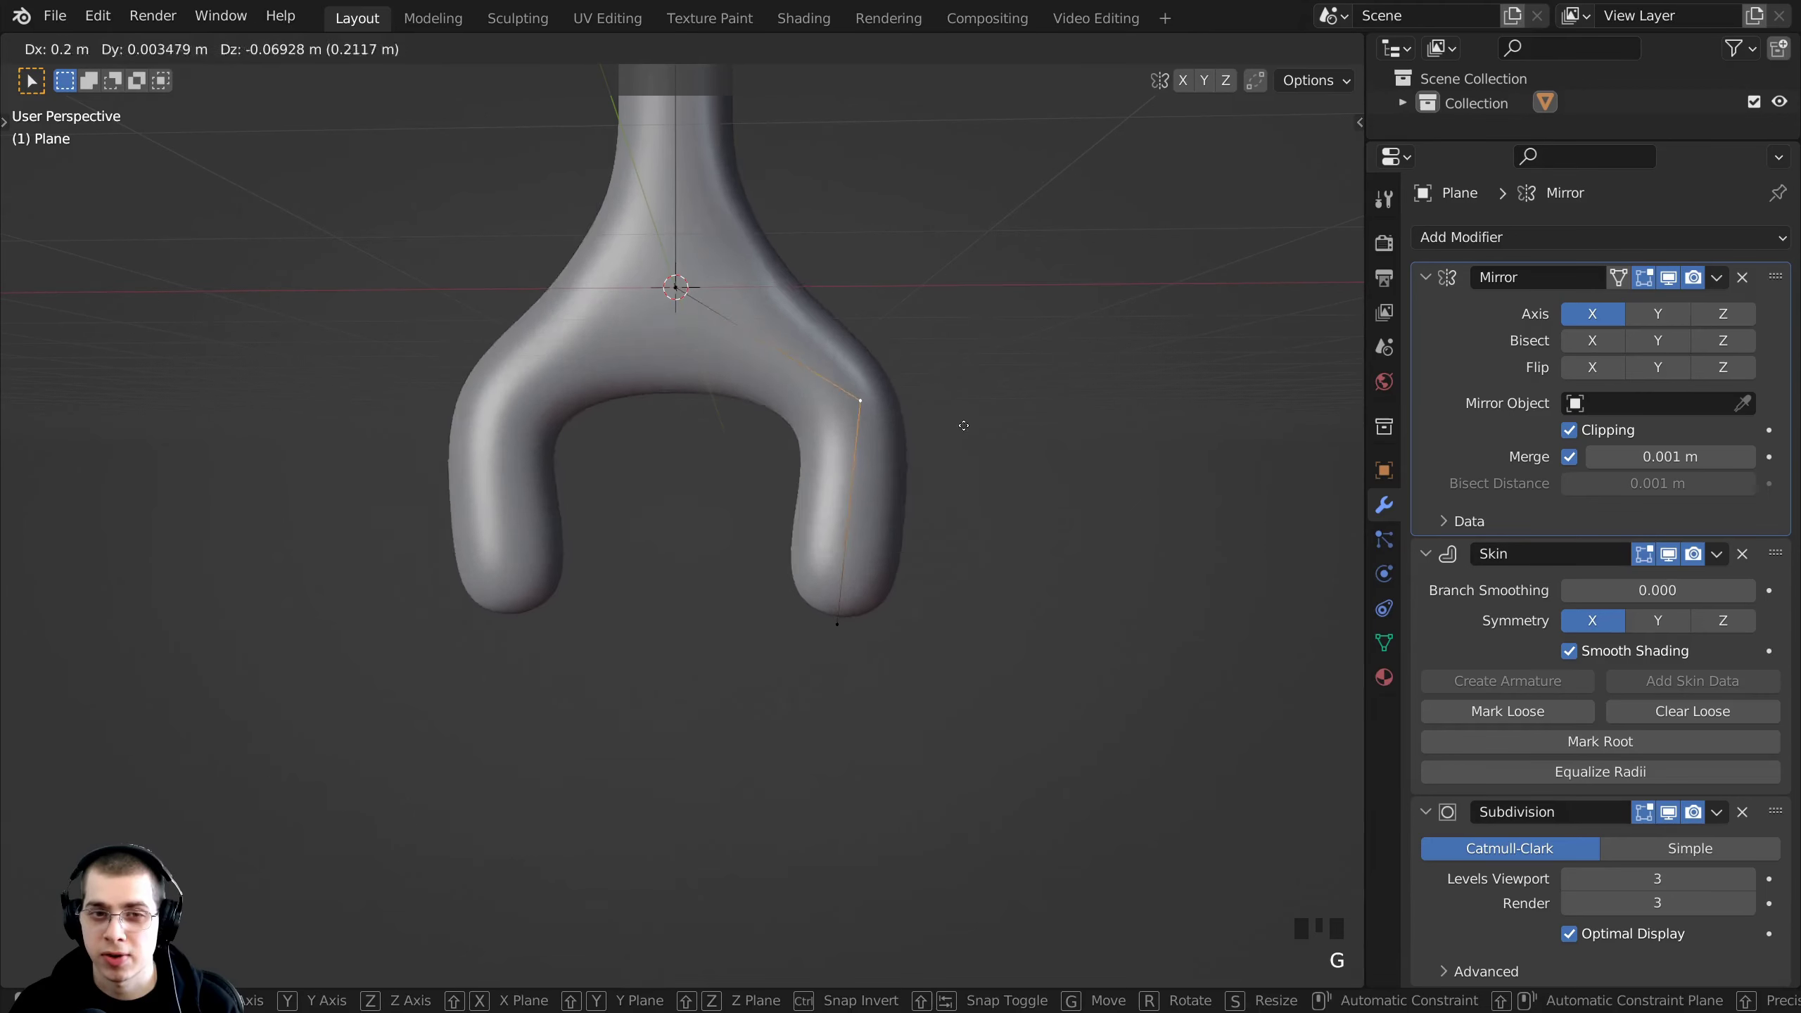
click(904, 399)
- Move the leg's bottom vertex about 0.05 m outward
right_click(846, 594)
key(g)
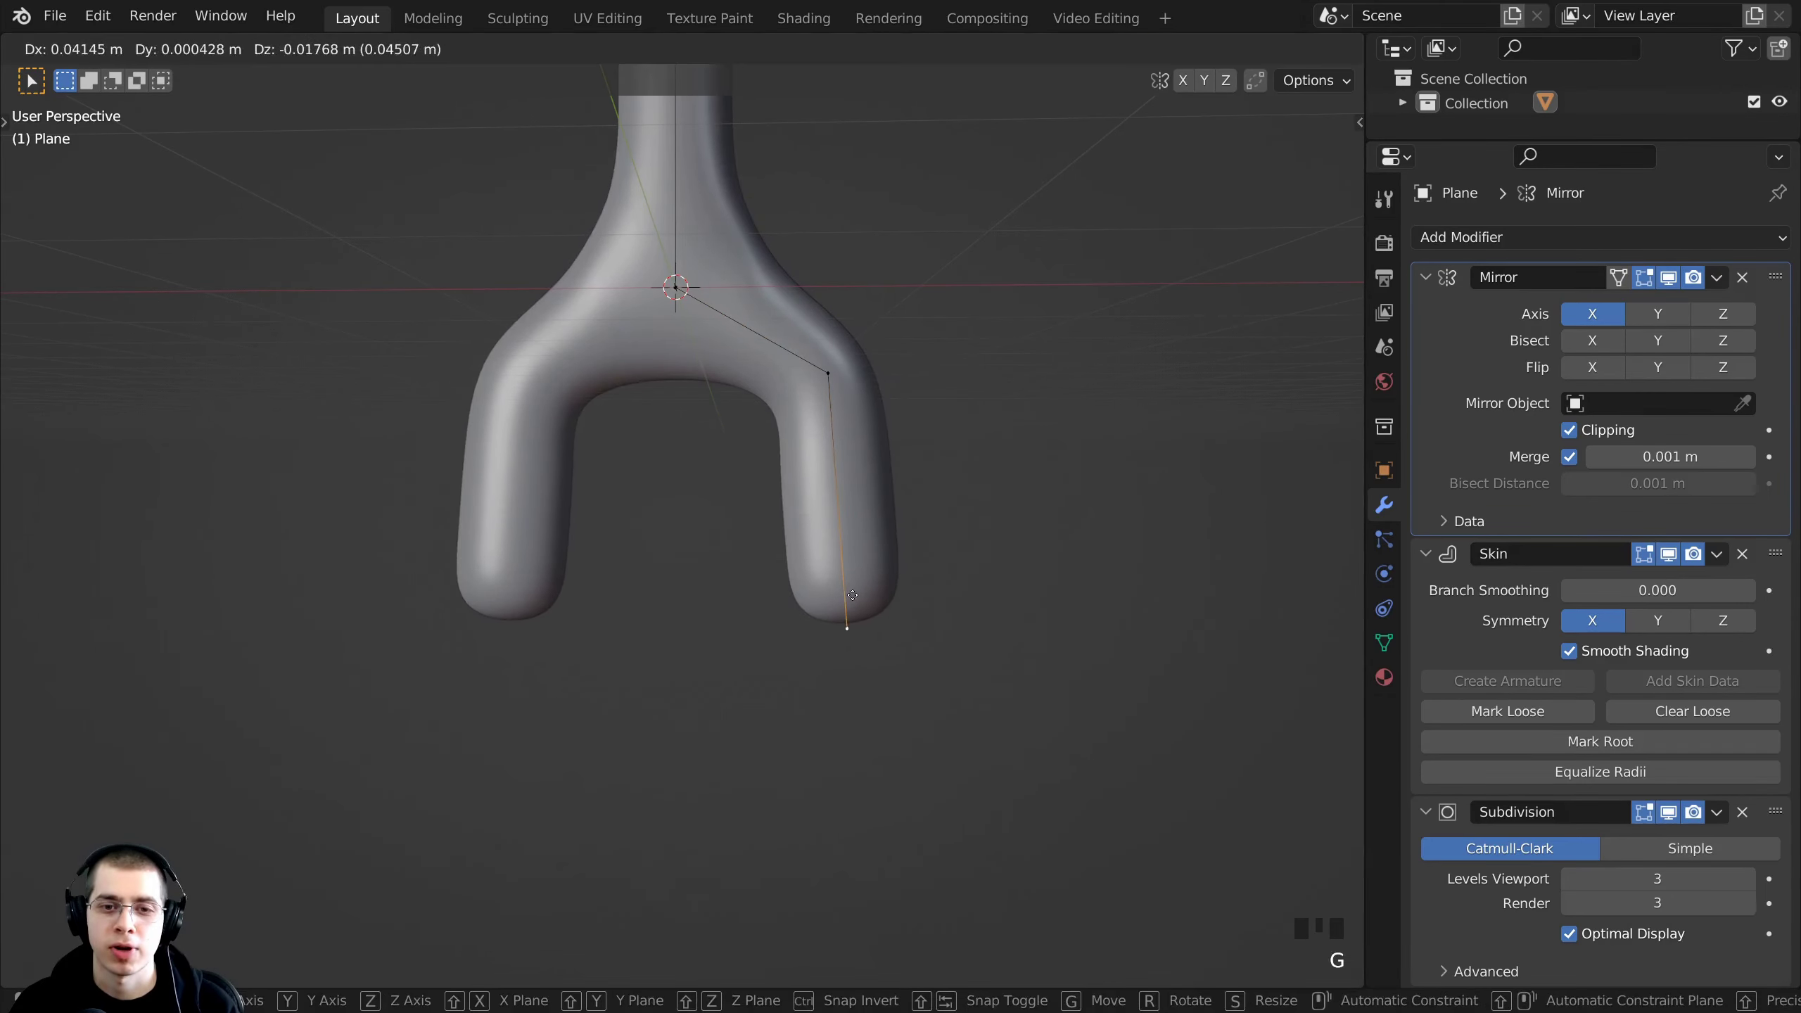
click(852, 594)
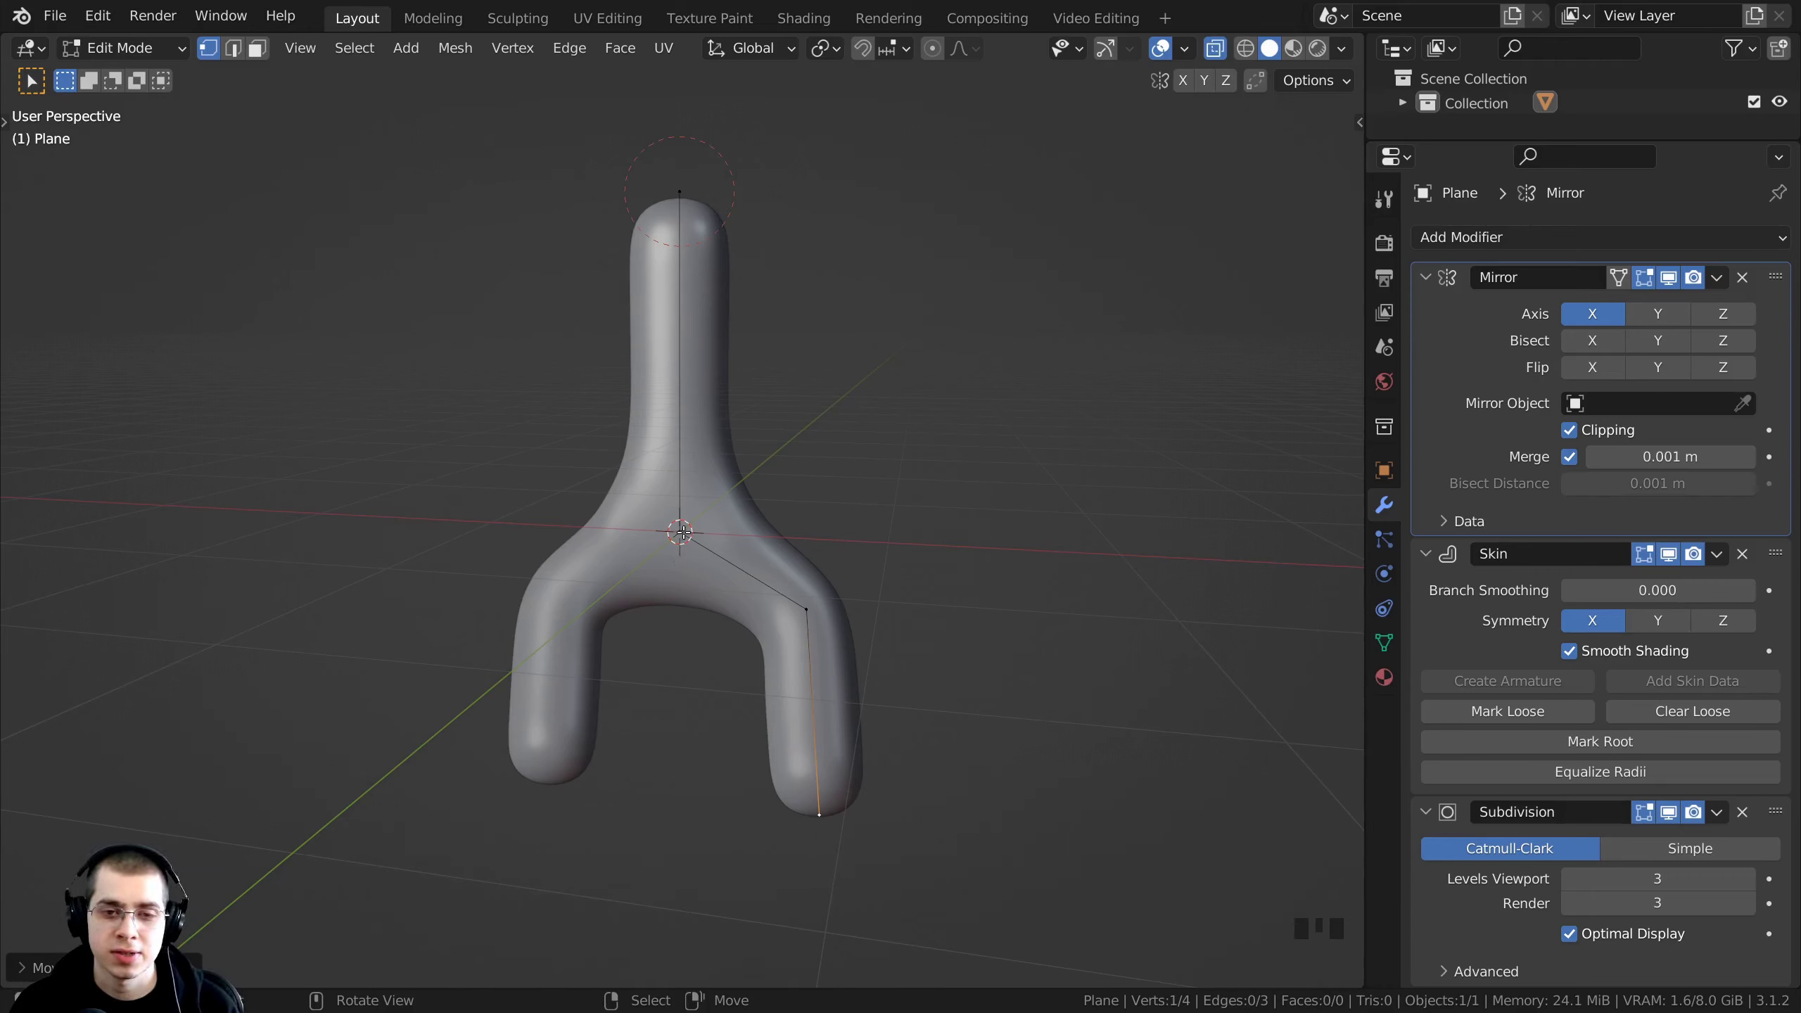
- Select the top and bottom vertices of the torso and enlarge their skin radius by a factor of about 1.87
right_click(681, 532)
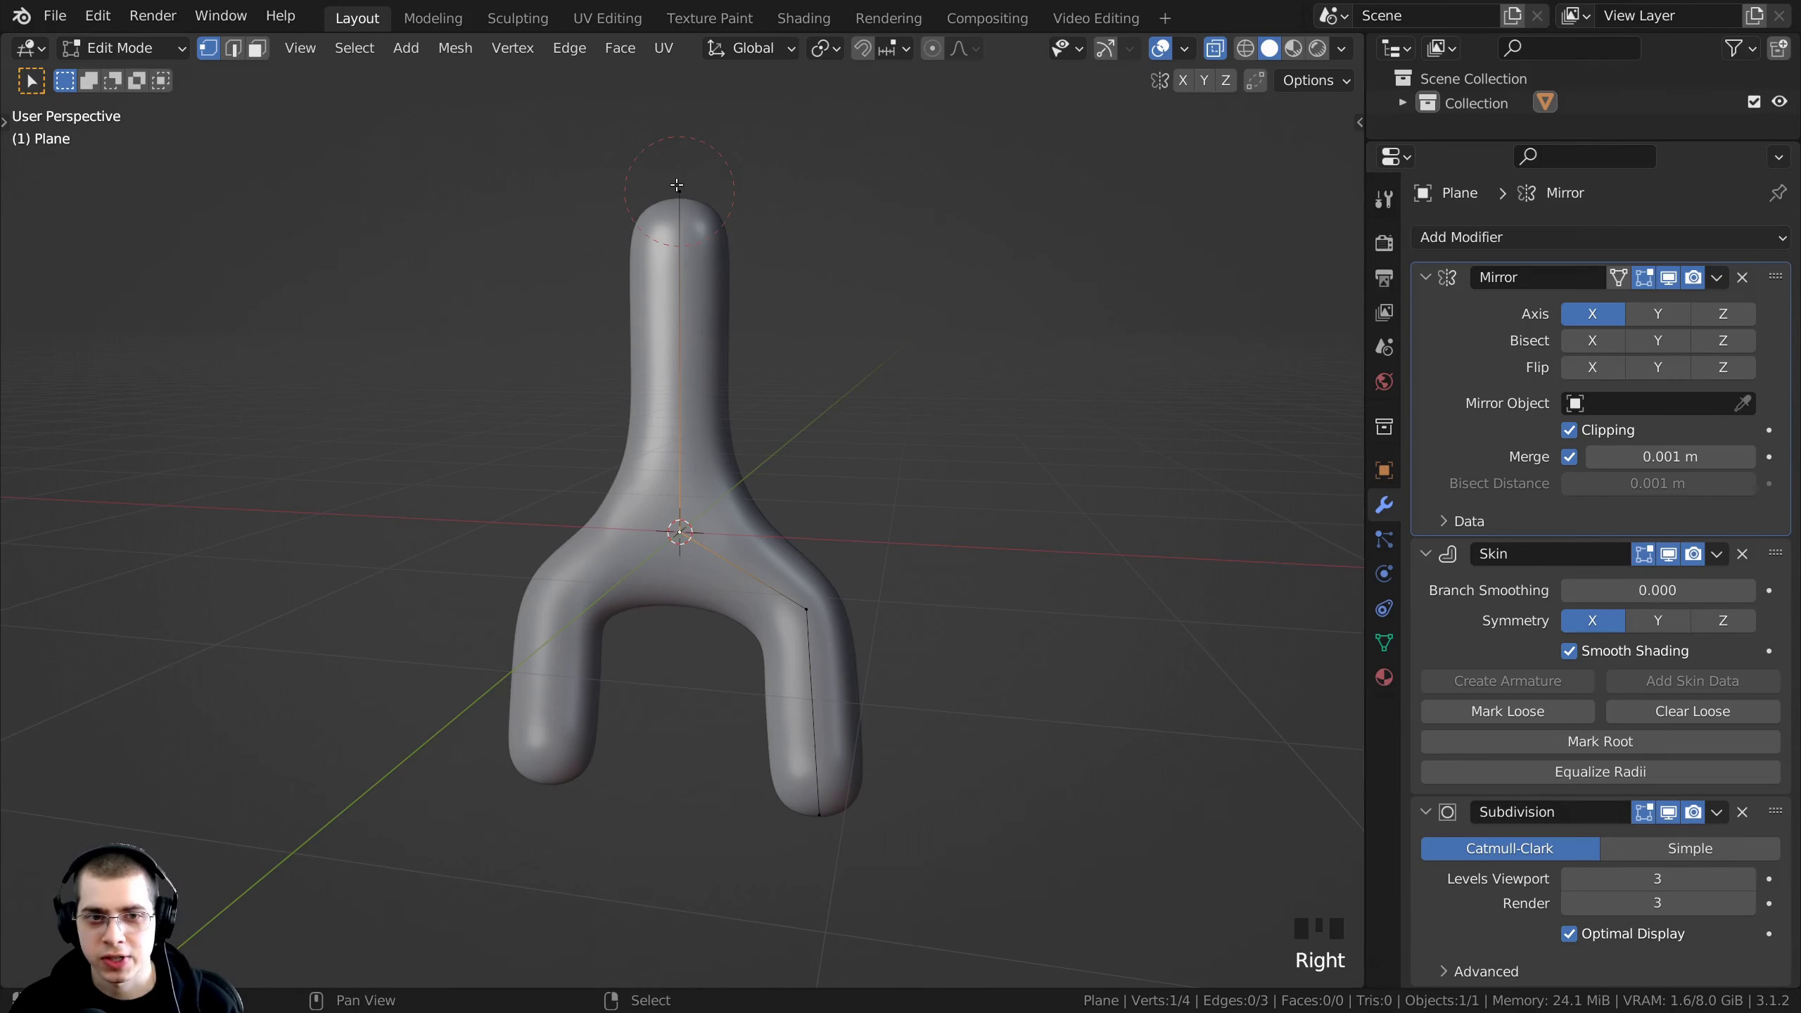
middle_drag(677, 185, 767, 344)
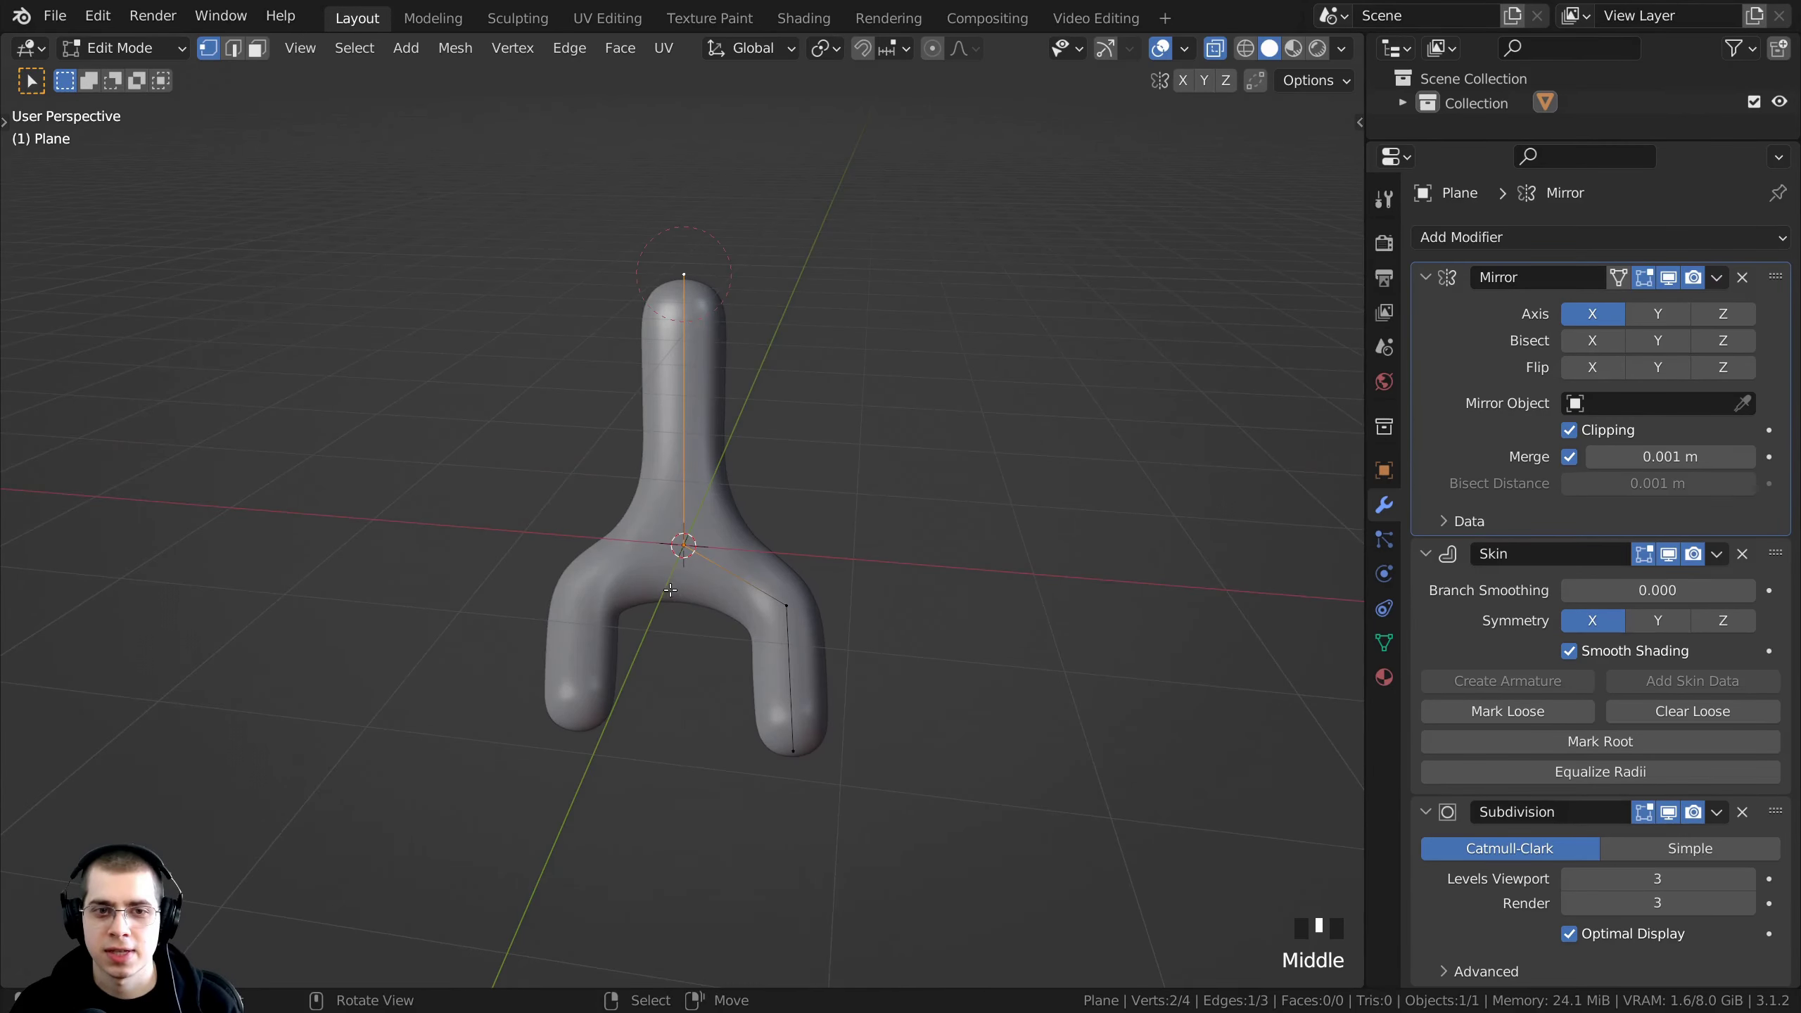
middle_drag(754, 499, 813, 414)
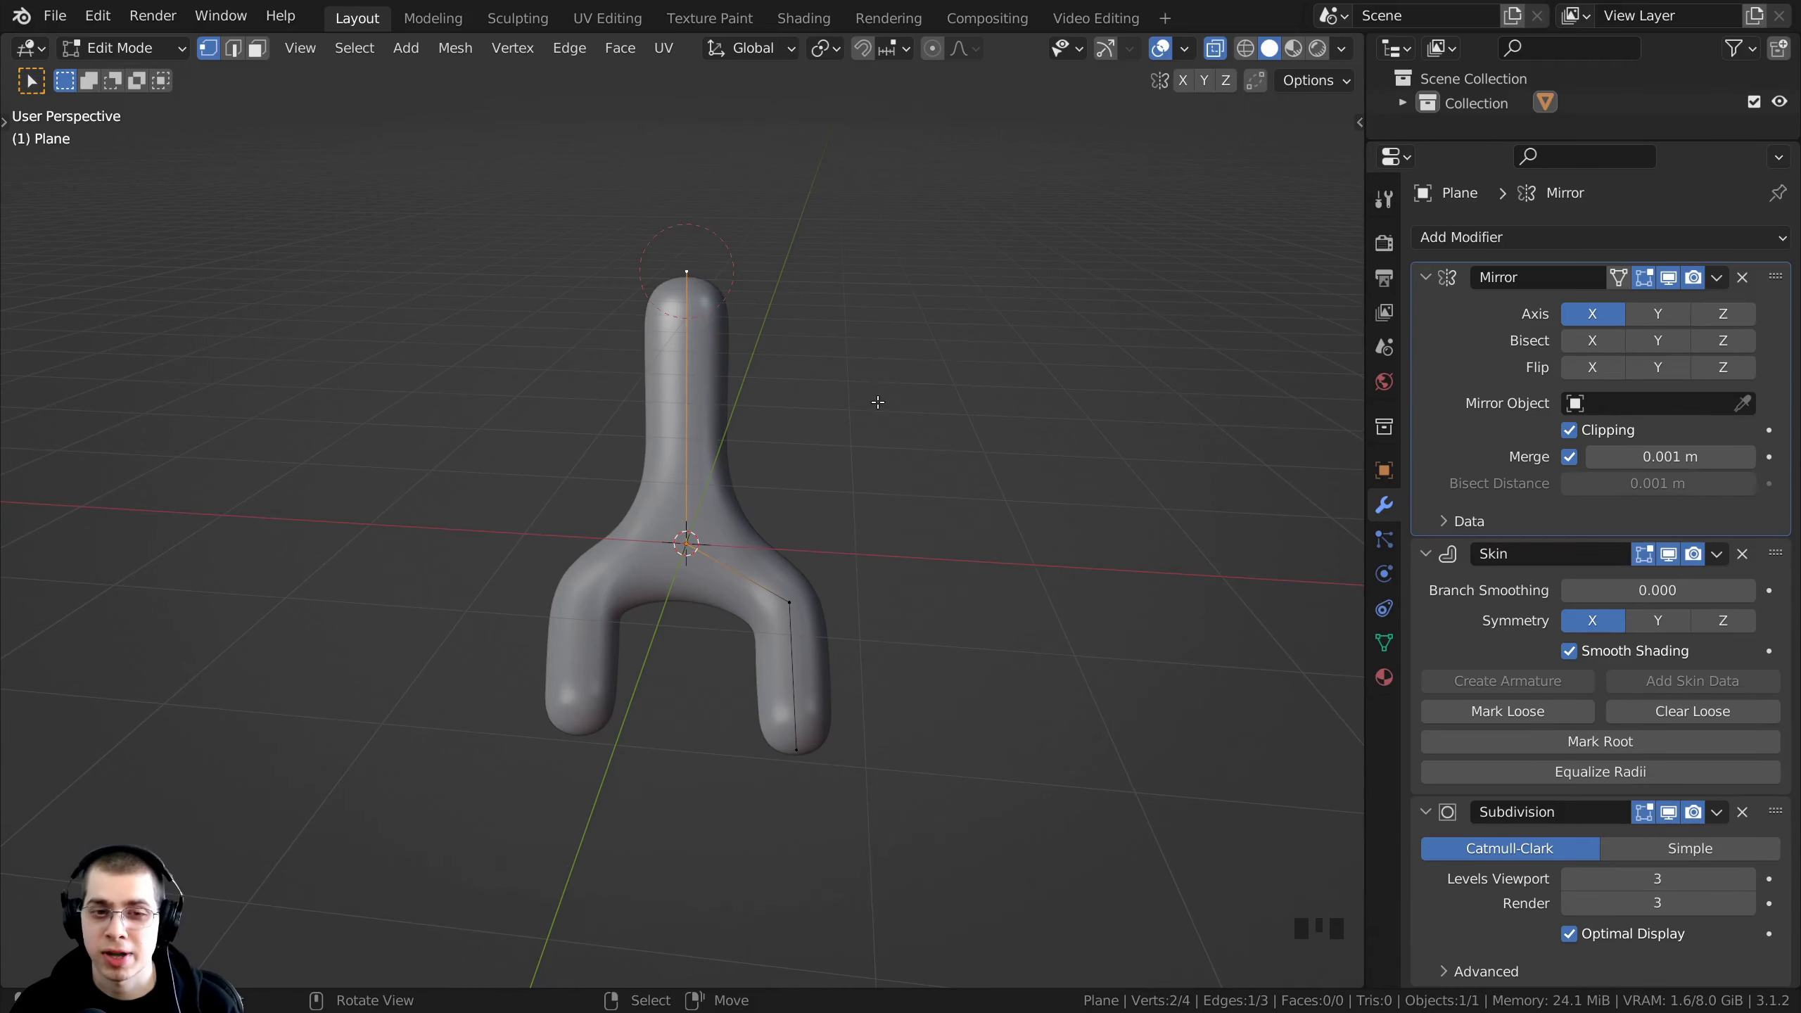
ctrl+scroll(849, 401, up, 2)
scroll(849, 401, up, 1)
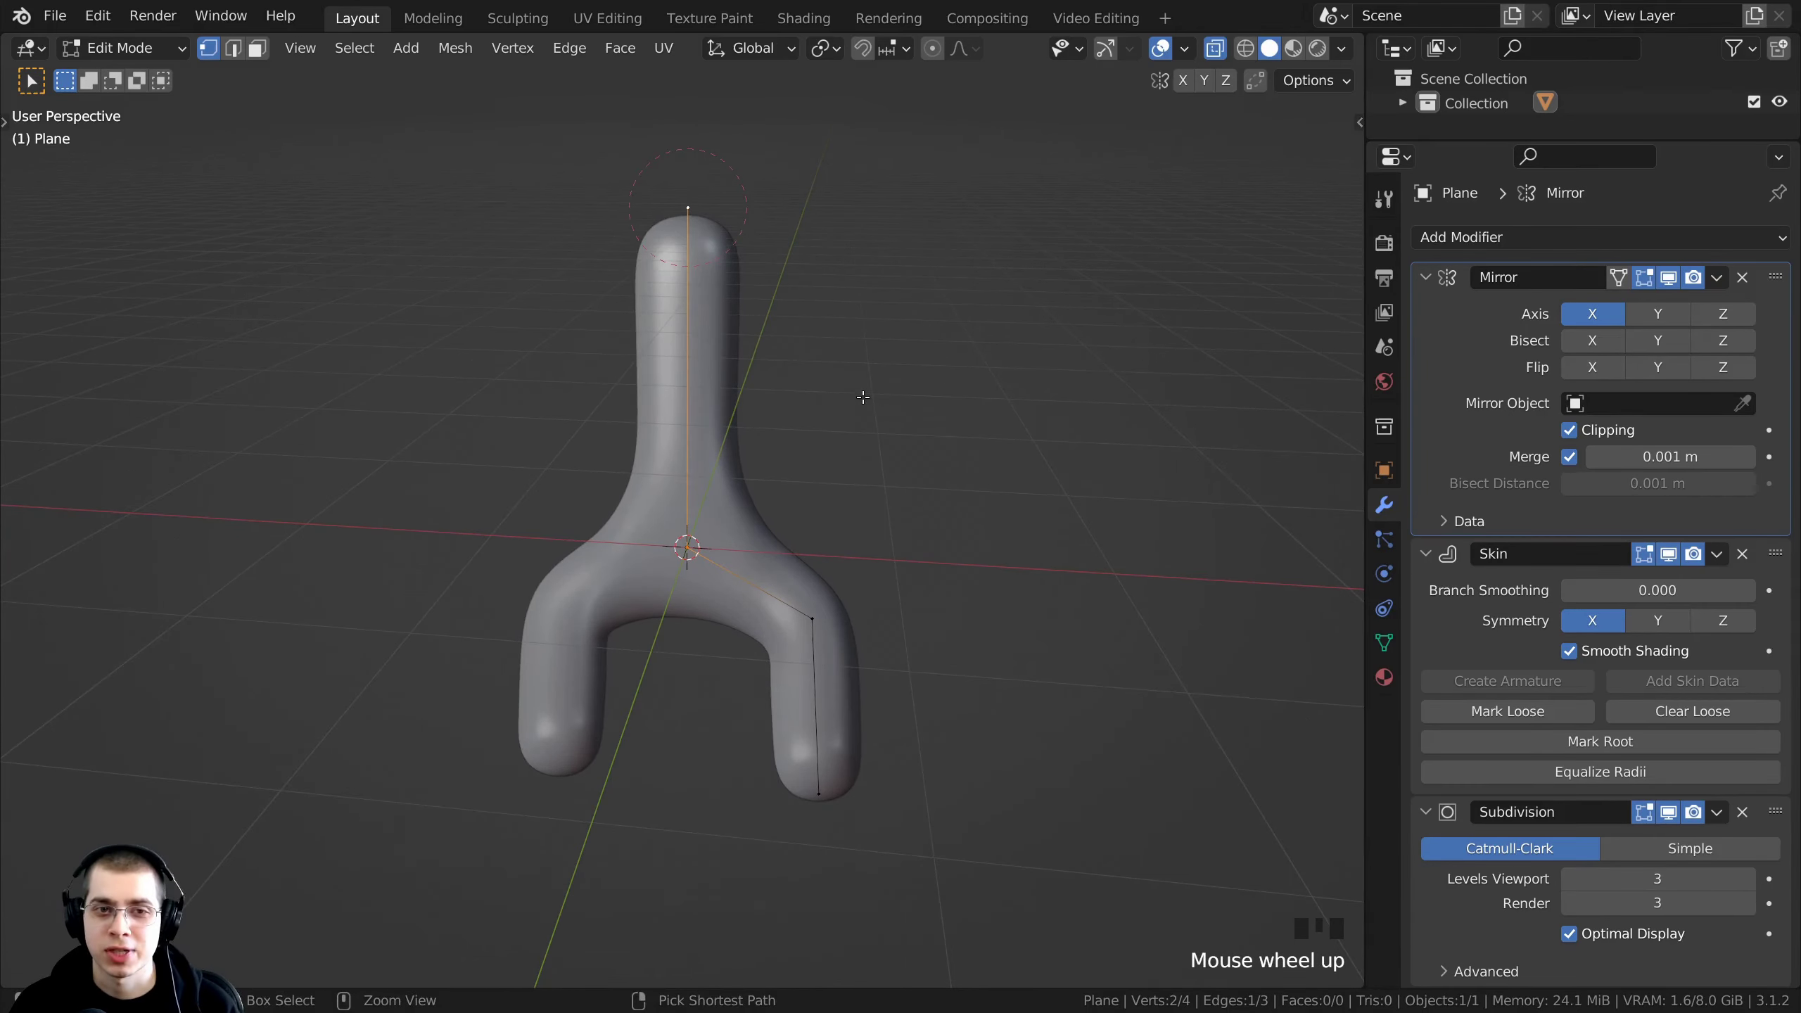
key(ctrl+a)
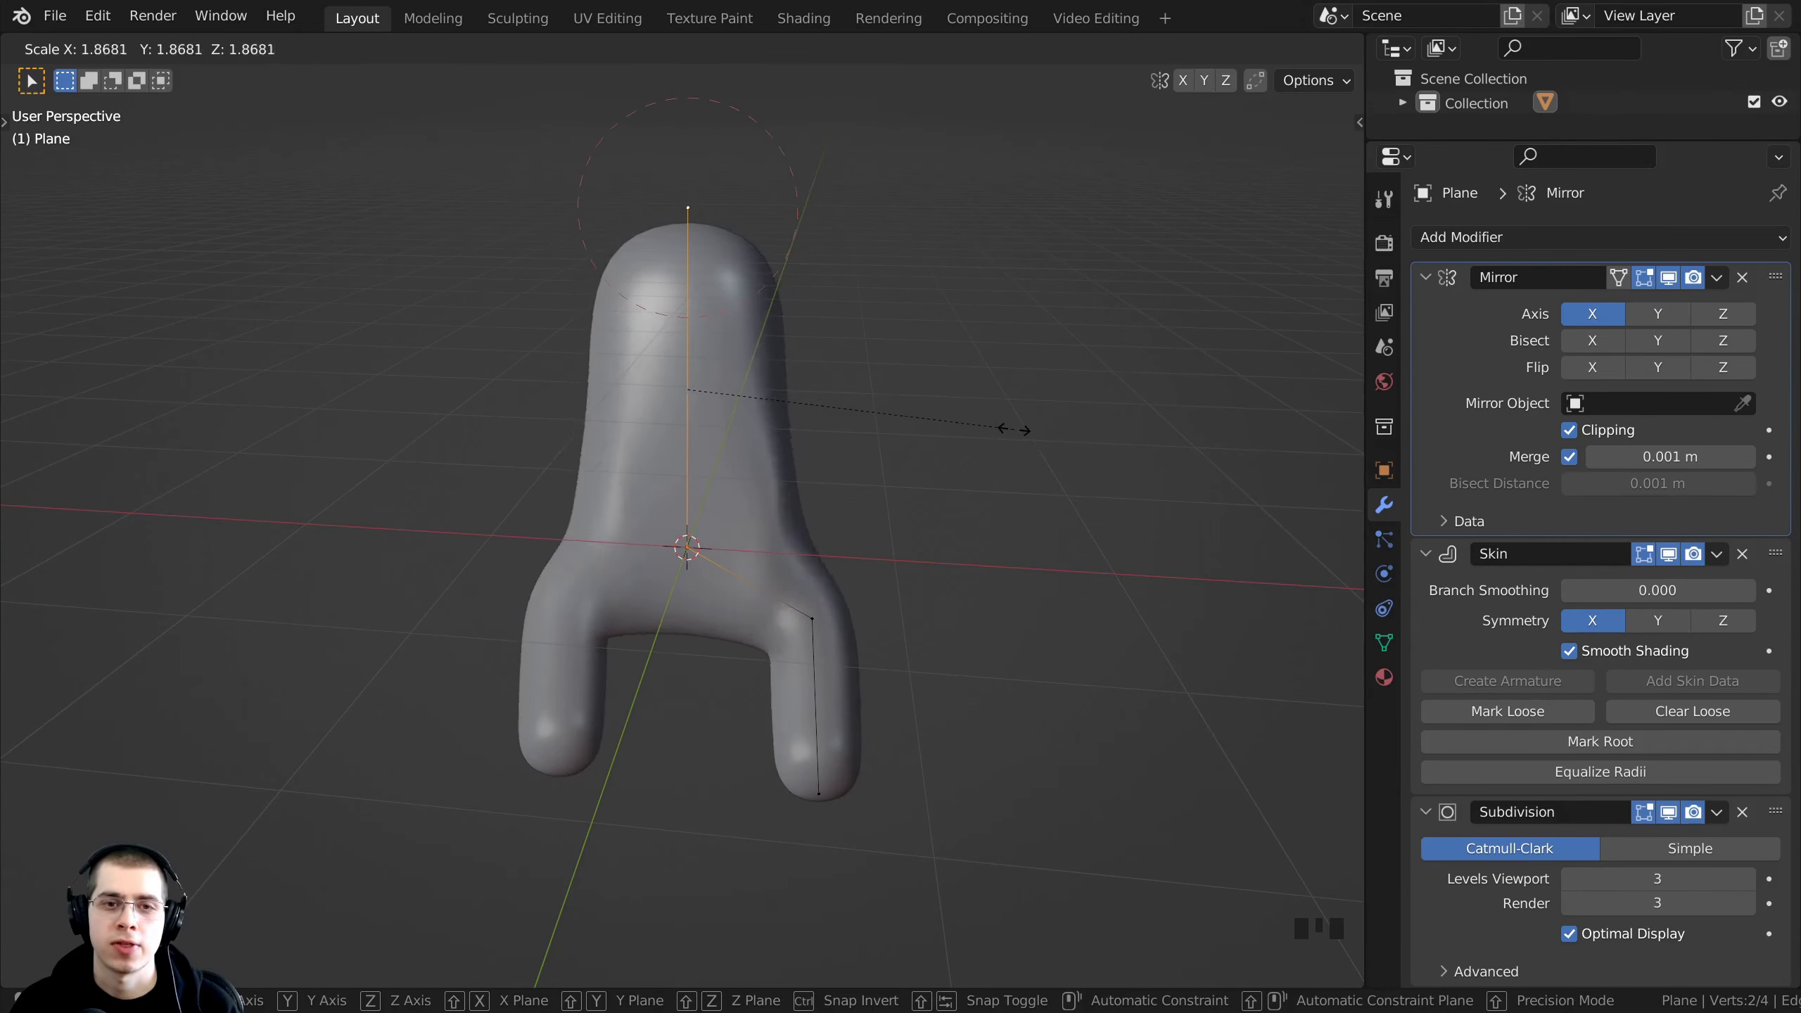
click(1015, 427)
- Move the hip vertex inward and down, and shift the leg's bottom vertex down and slightly inward to match
scroll(753, 768, up, 1)
middle_drag(743, 768, 769, 738)
shift+middle_drag(770, 738, 748, 337)
right_click(822, 243)
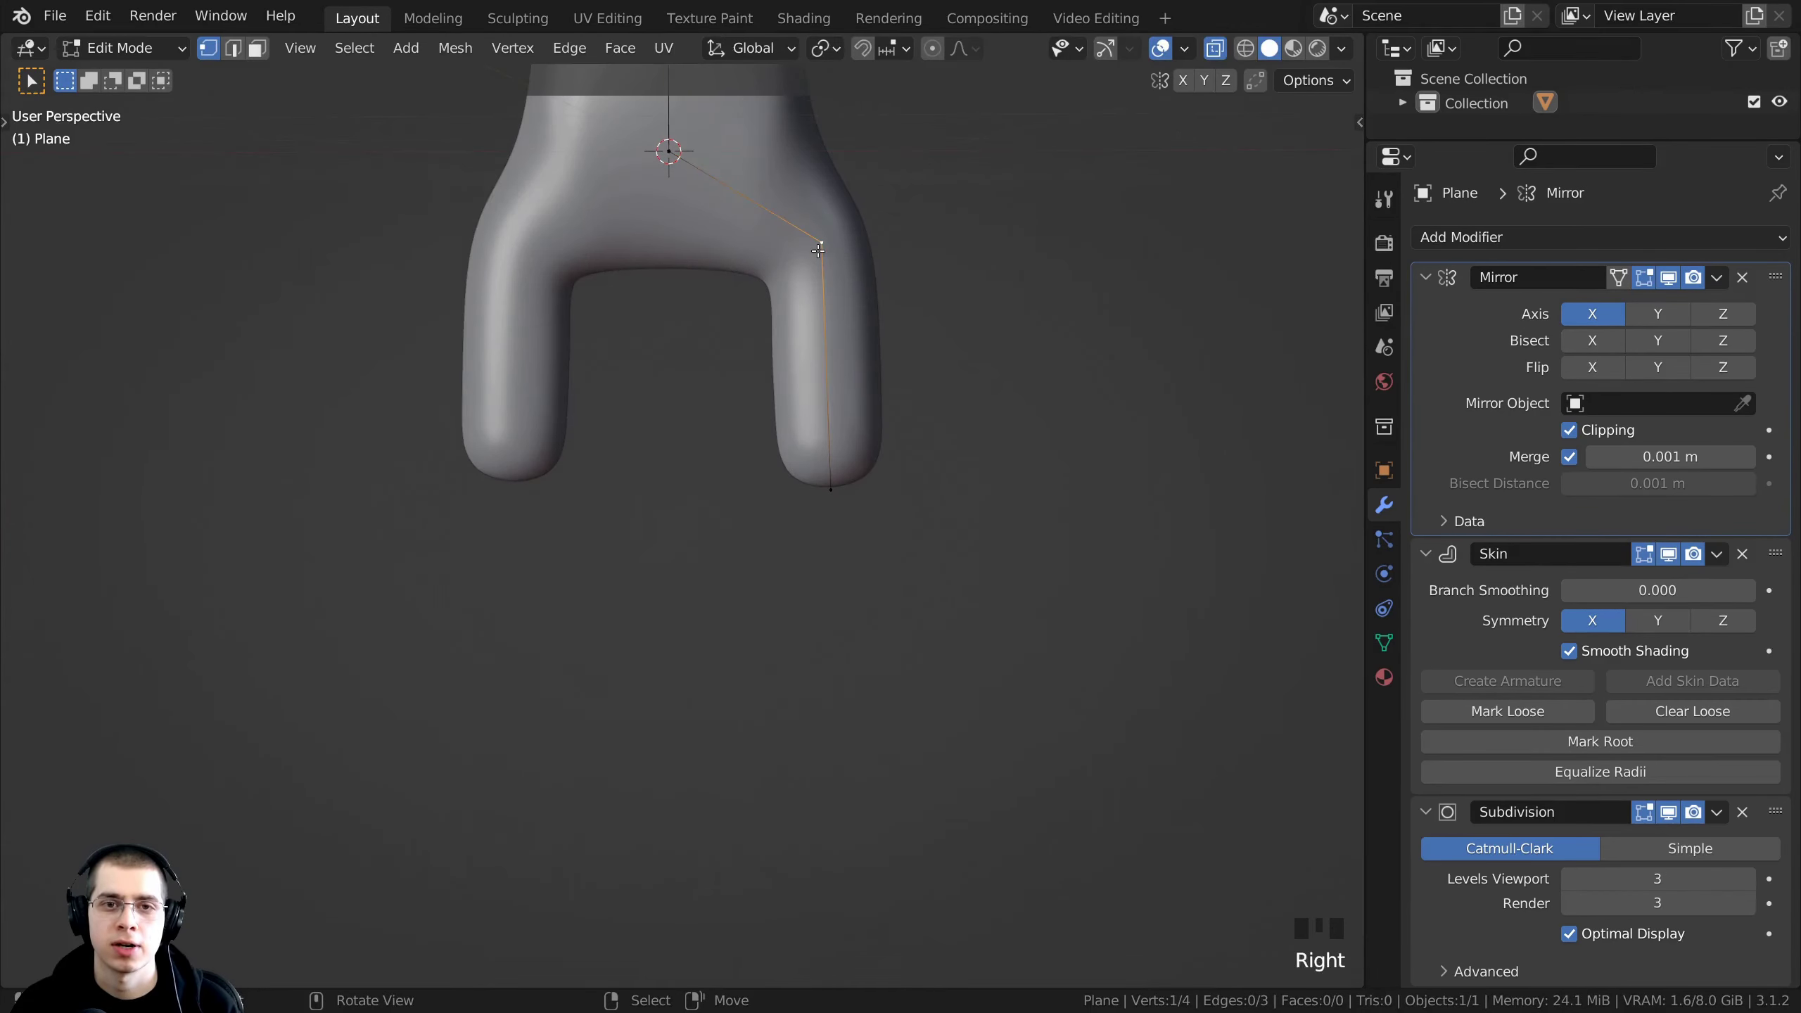
key(g)
click(783, 285)
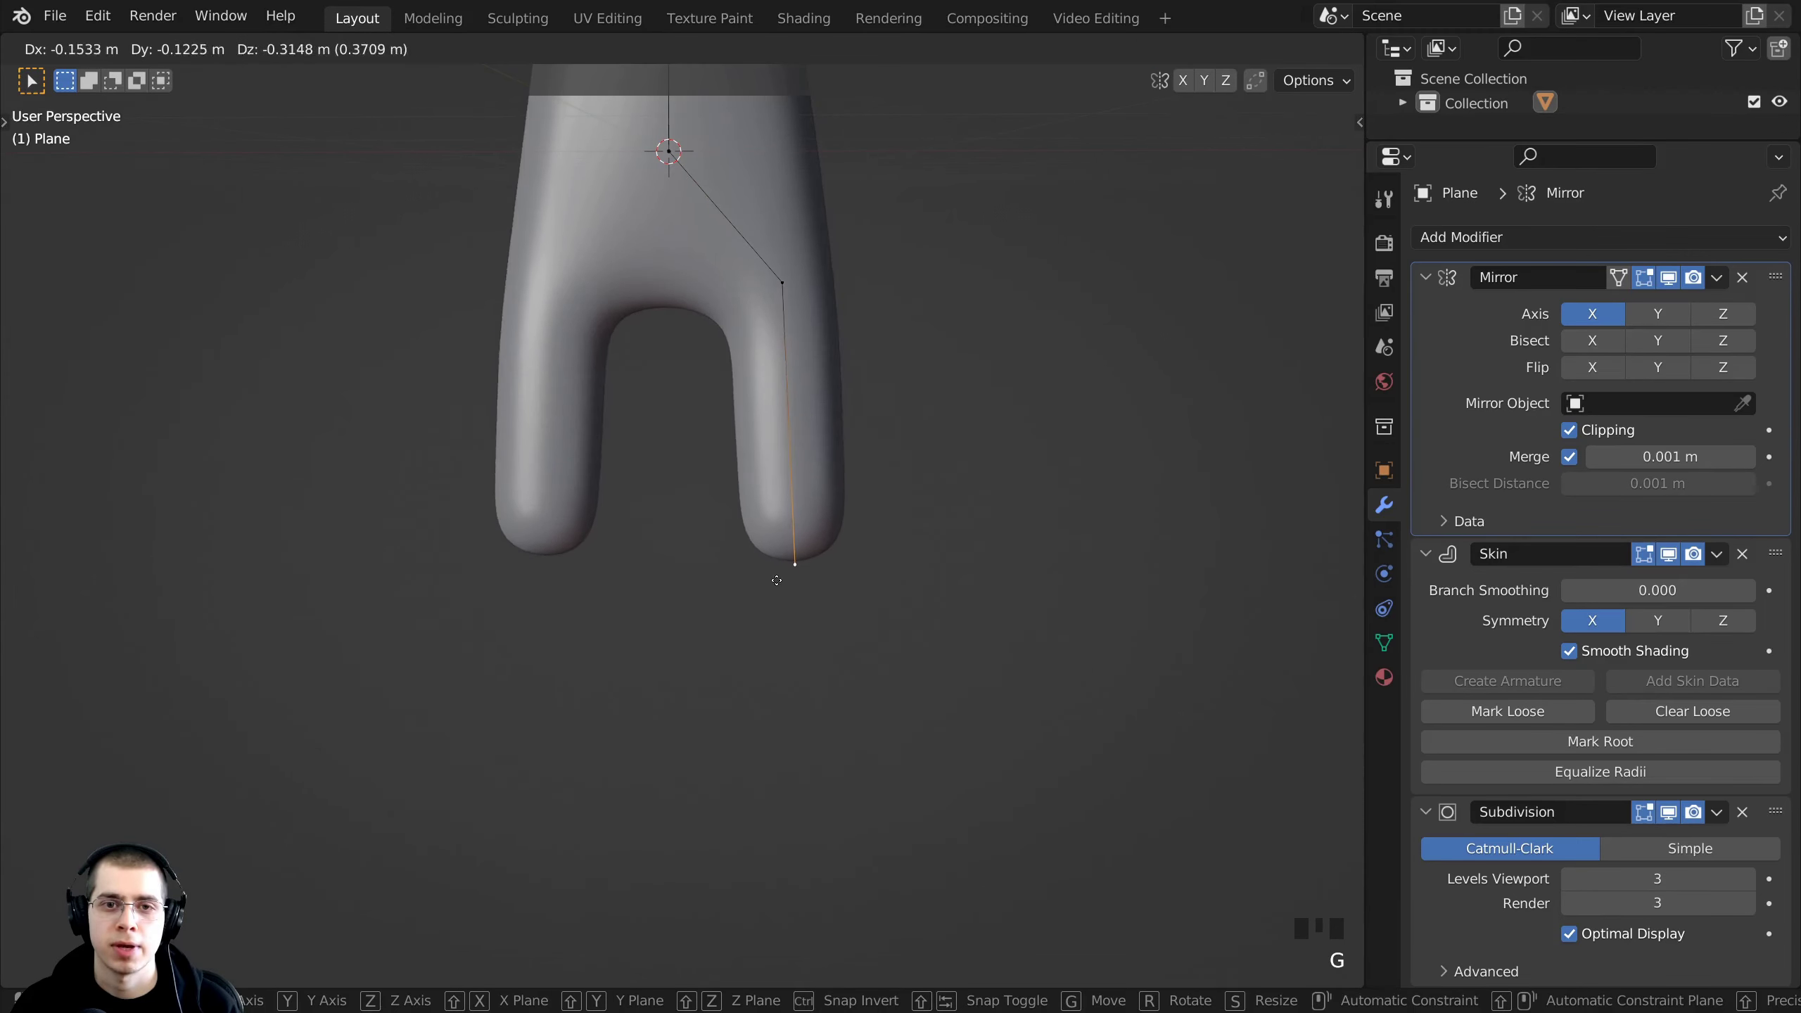
click(790, 561)
- Scale the hip vertex's skin radius by about 0.93
shift+middle_drag(768, 298, 898, 419)
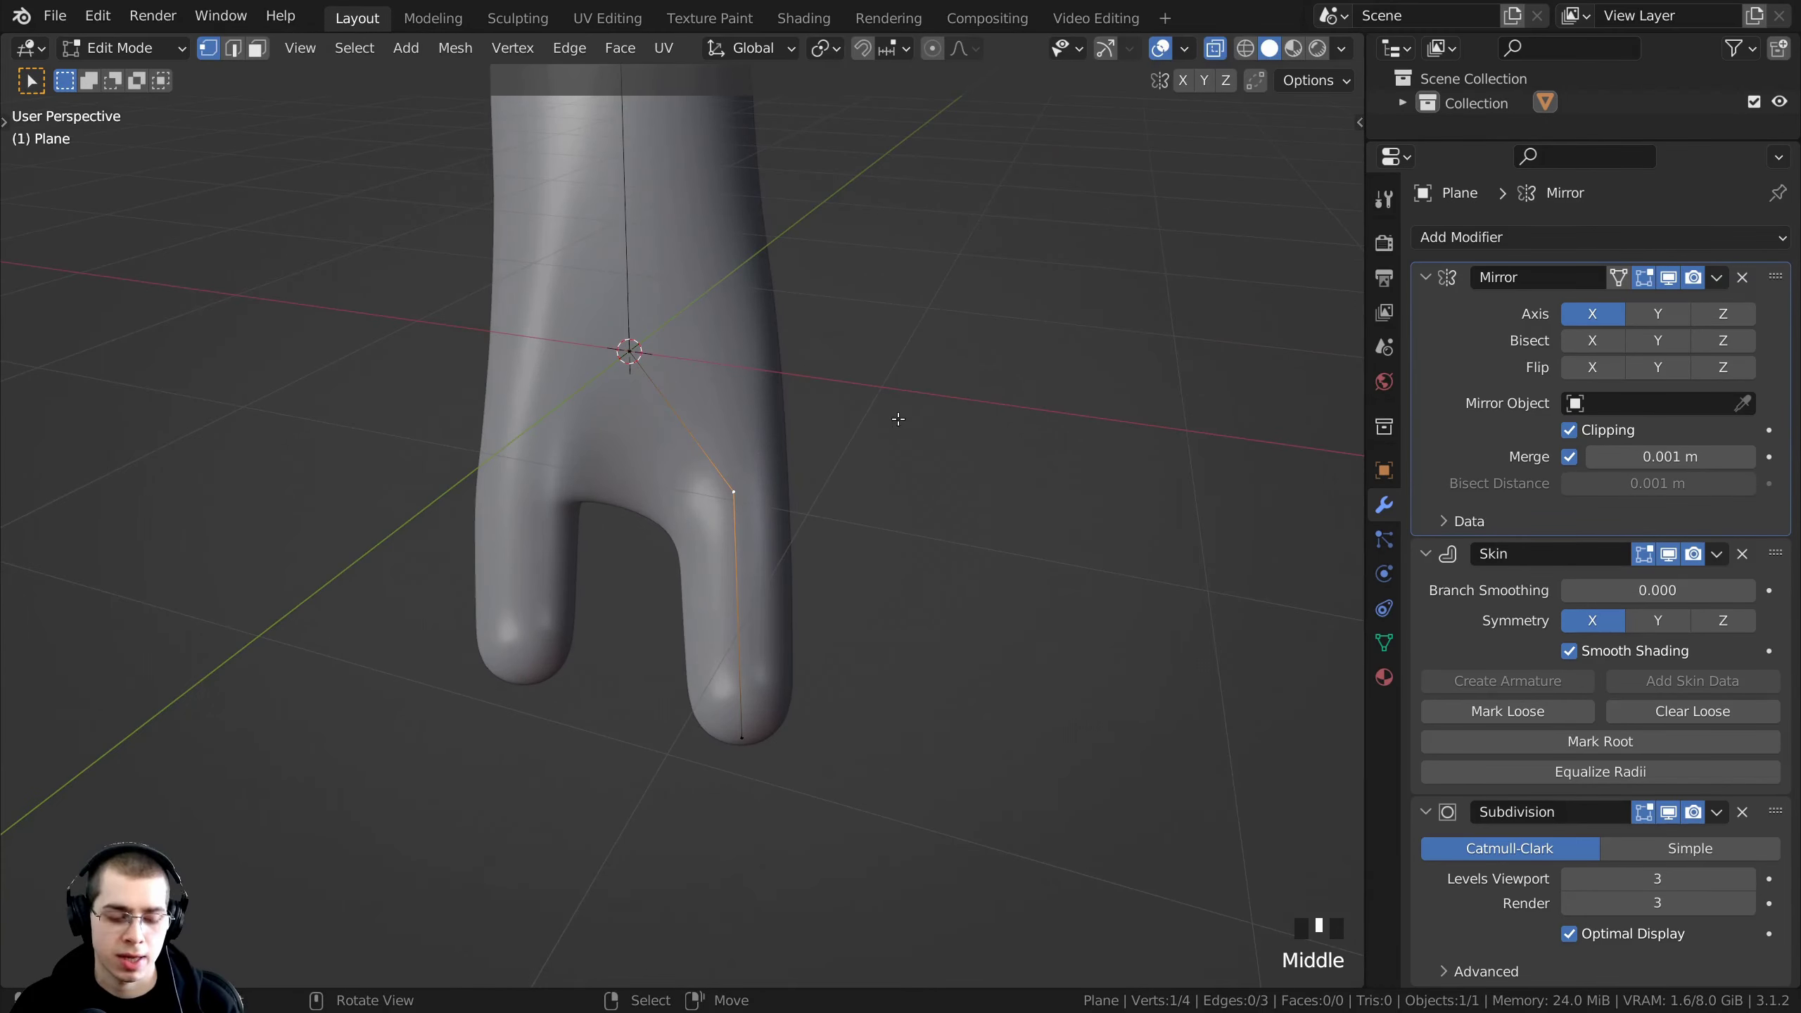
key(ctrl+a)
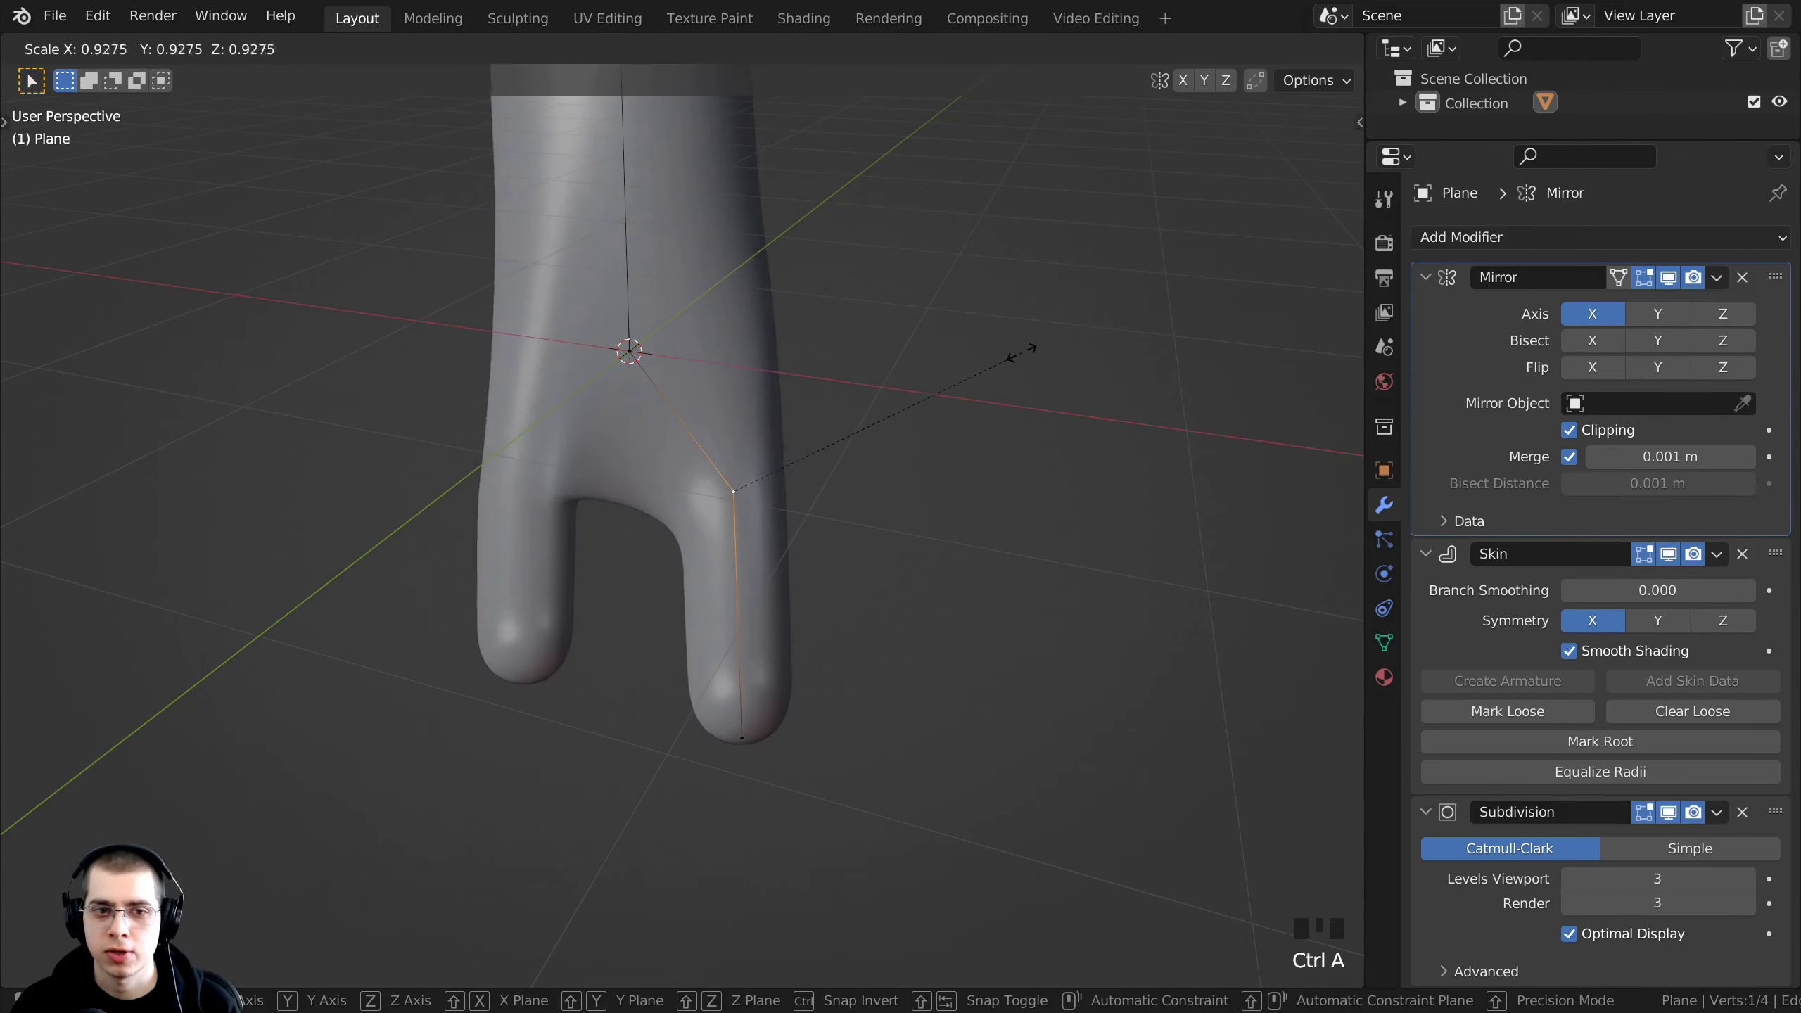
click(1020, 350)
- Select the leg's bottom vertex and shrink its skin radius to taper the leg
scroll(896, 470, down, 2)
middle_drag(896, 470, 798, 489)
click(695, 687)
key(ctrl+a)
click(888, 528)
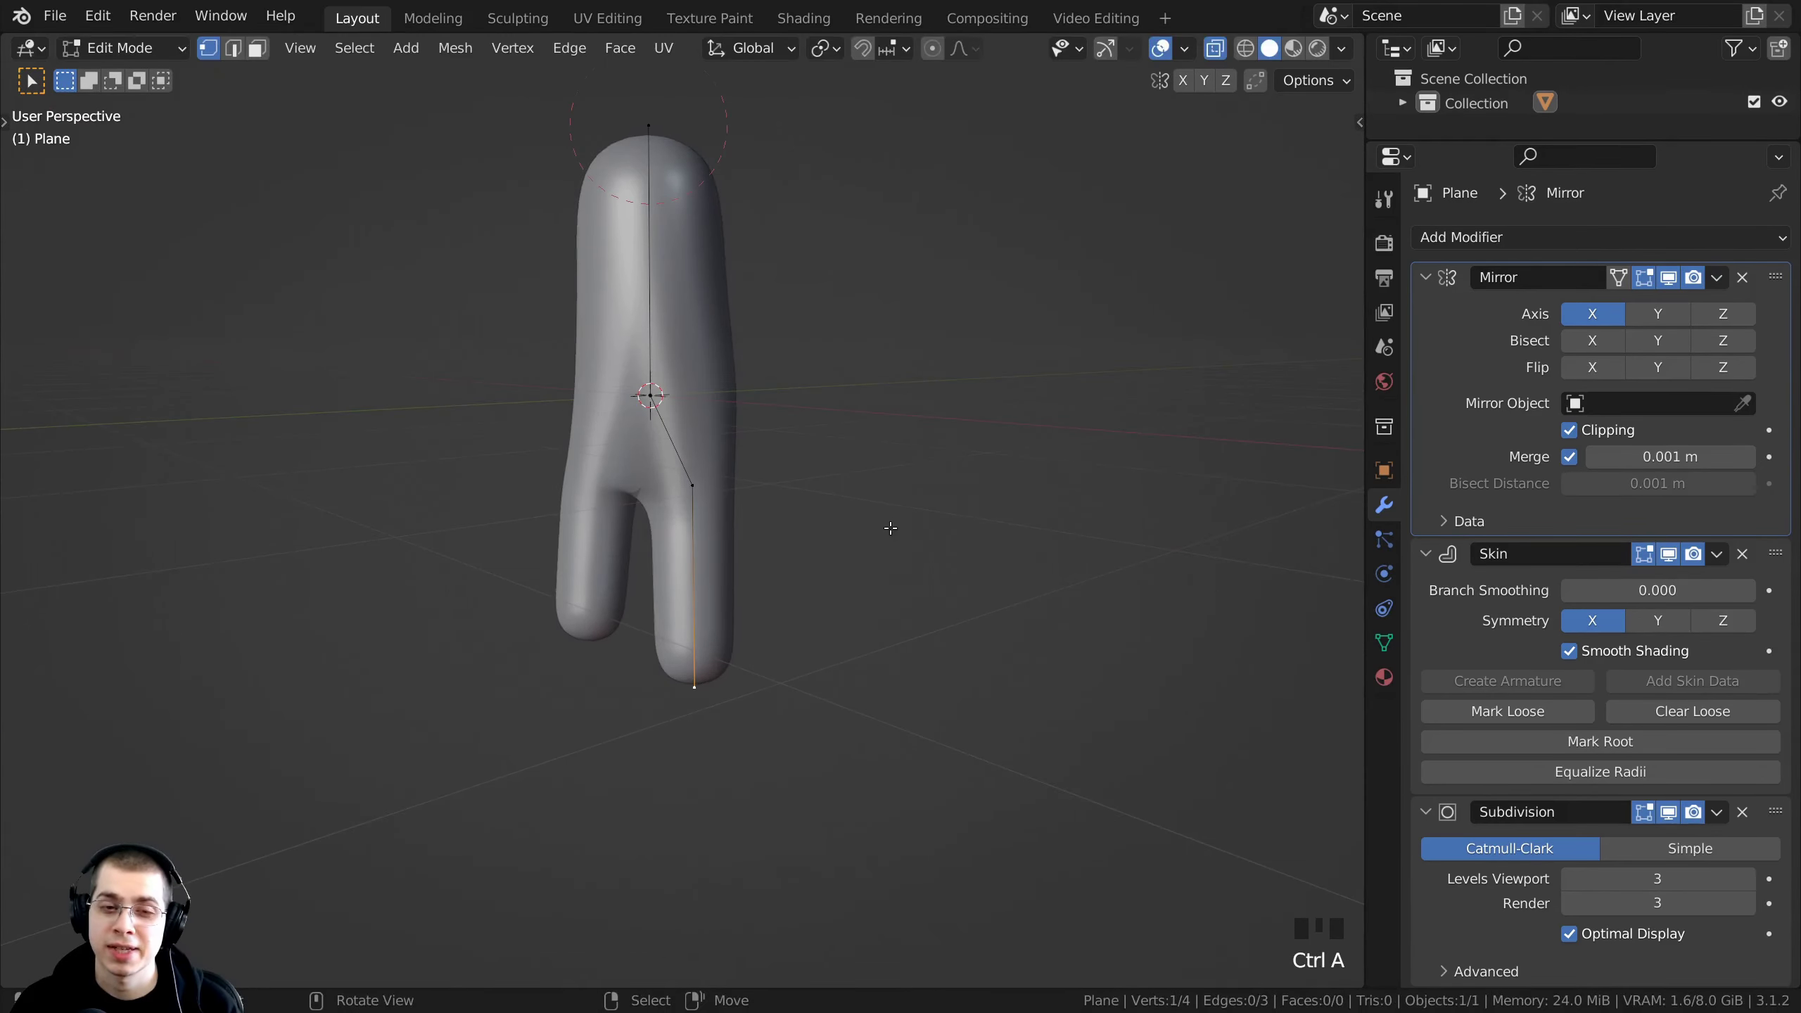
middle_drag(893, 527, 932, 557)
shift+middle_drag(932, 557, 468, 407)
scroll(924, 511, up, 2)
key(ctrl+a)
click(1037, 534)
- Extrude the leg's bottom vertex downward to form the lower leg
scroll(1037, 534, down, 2)
key(e)
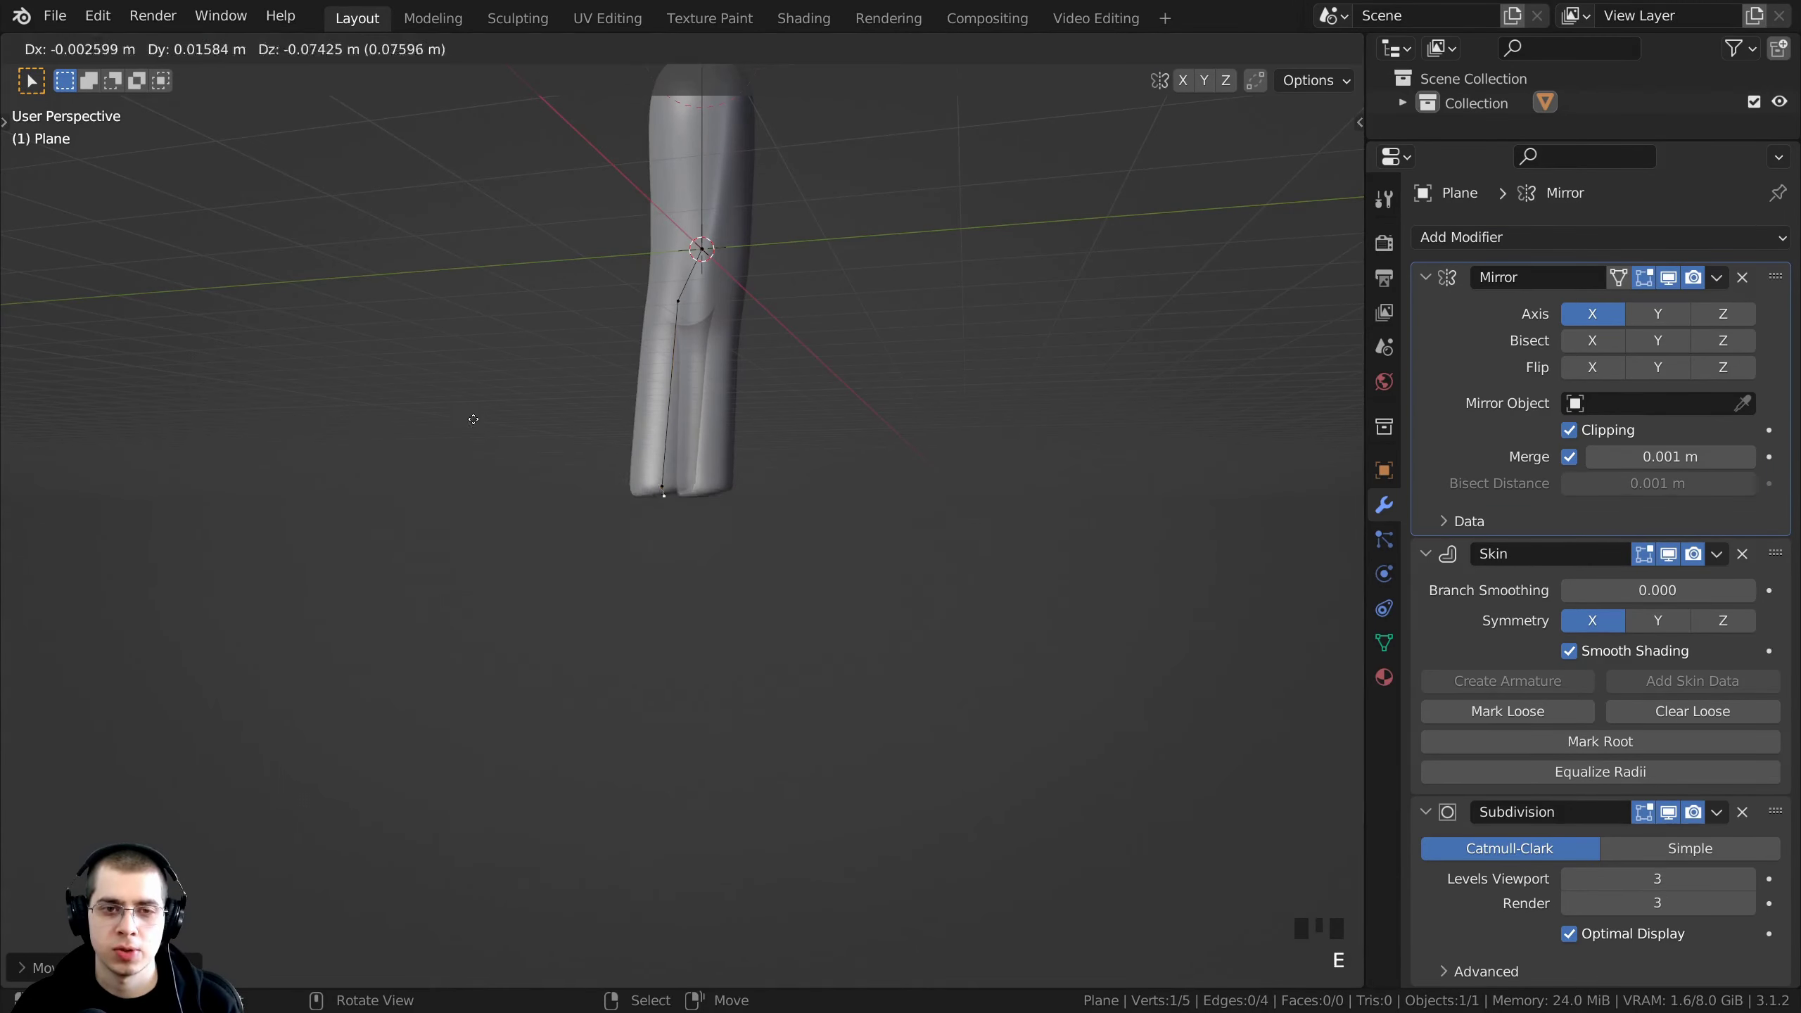
click(498, 646)
- Move the knee vertex and the hip vertex slightly inward to refine the leg's line
middle_drag(499, 646, 751, 517)
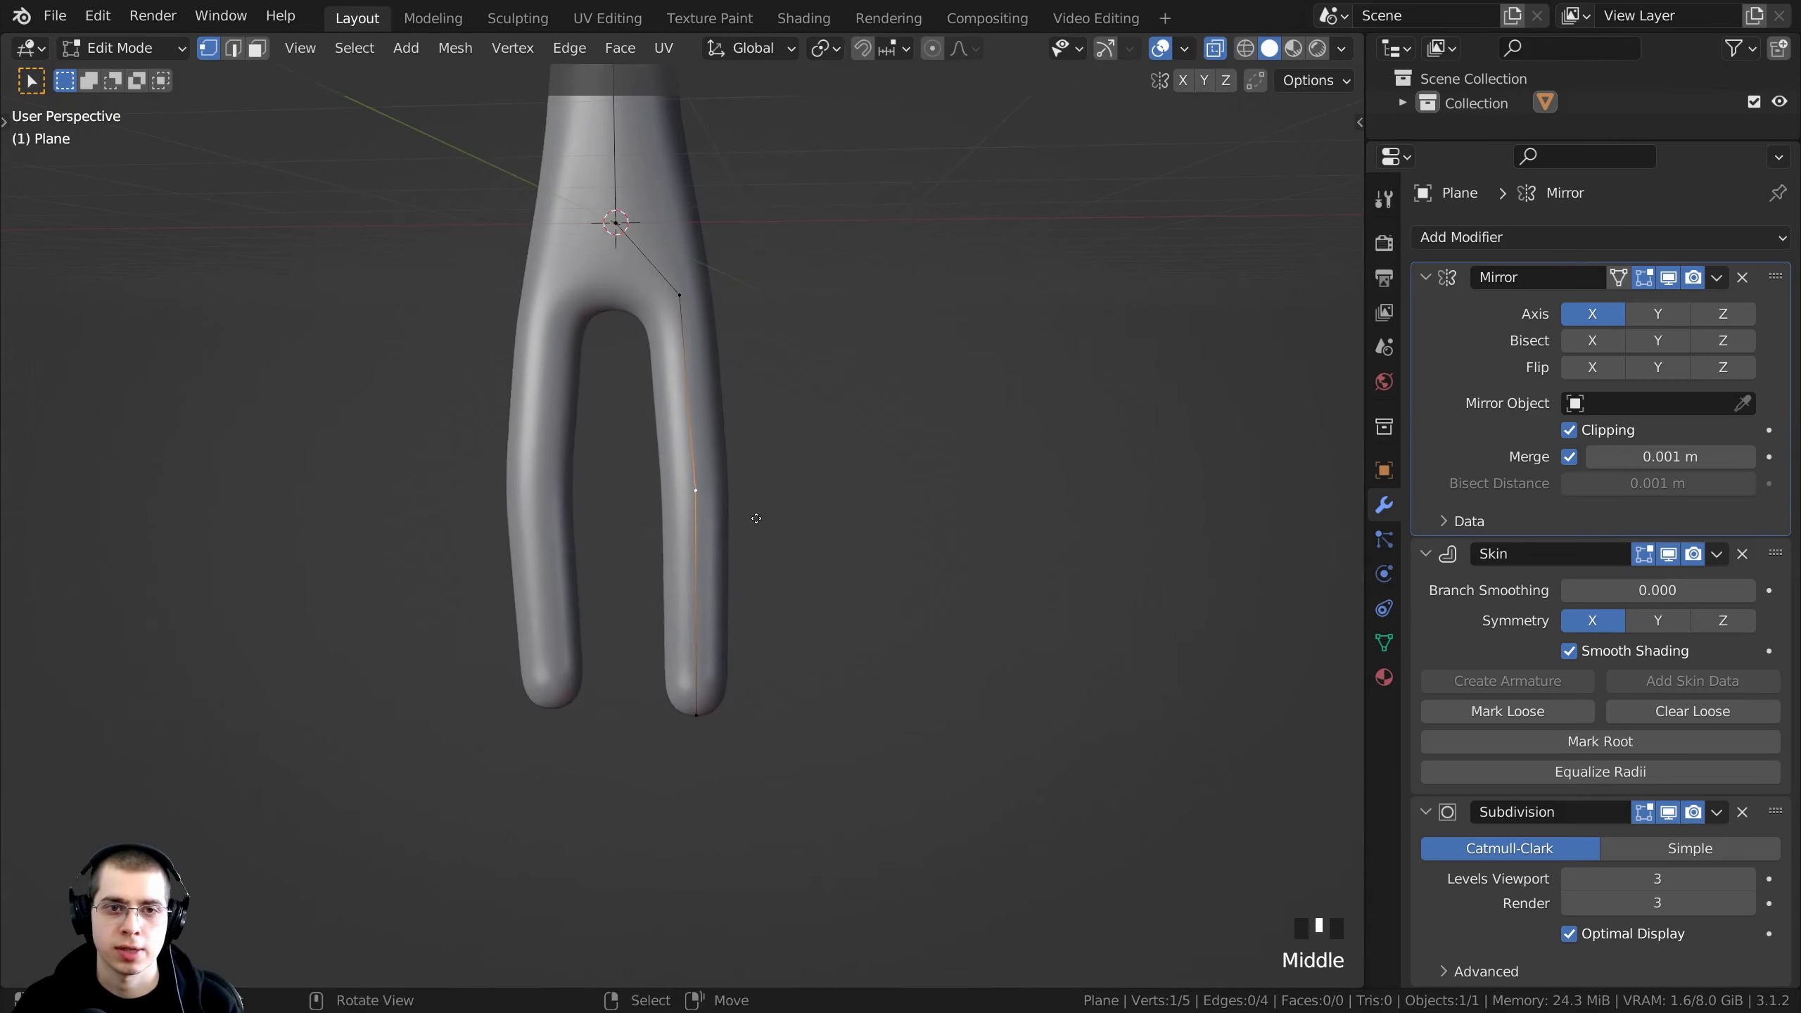
right_click(750, 517)
key(g)
click(741, 515)
right_click(688, 310)
key(g)
click(678, 309)
- Extrude the ankle vertex about 1.2 m forward along Y to form the foot
shift+middle_drag(678, 309, 1012, 503)
scroll(953, 559, up, 2)
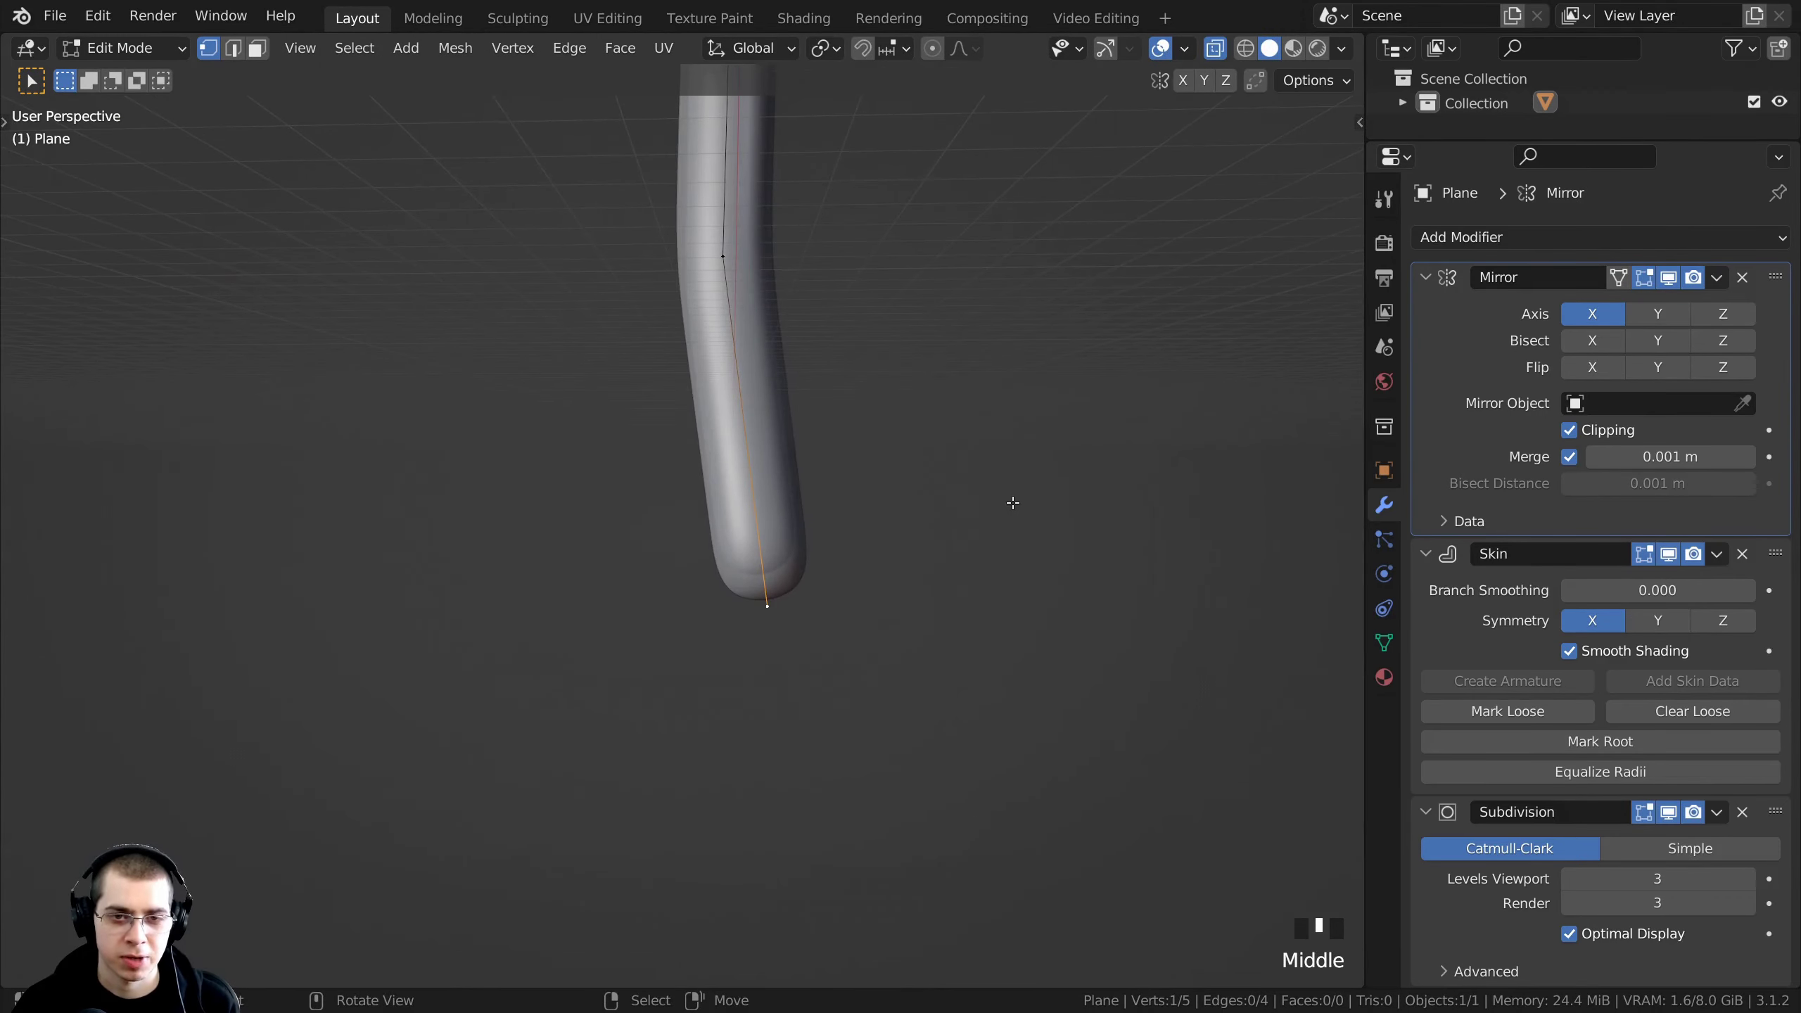
key(e)
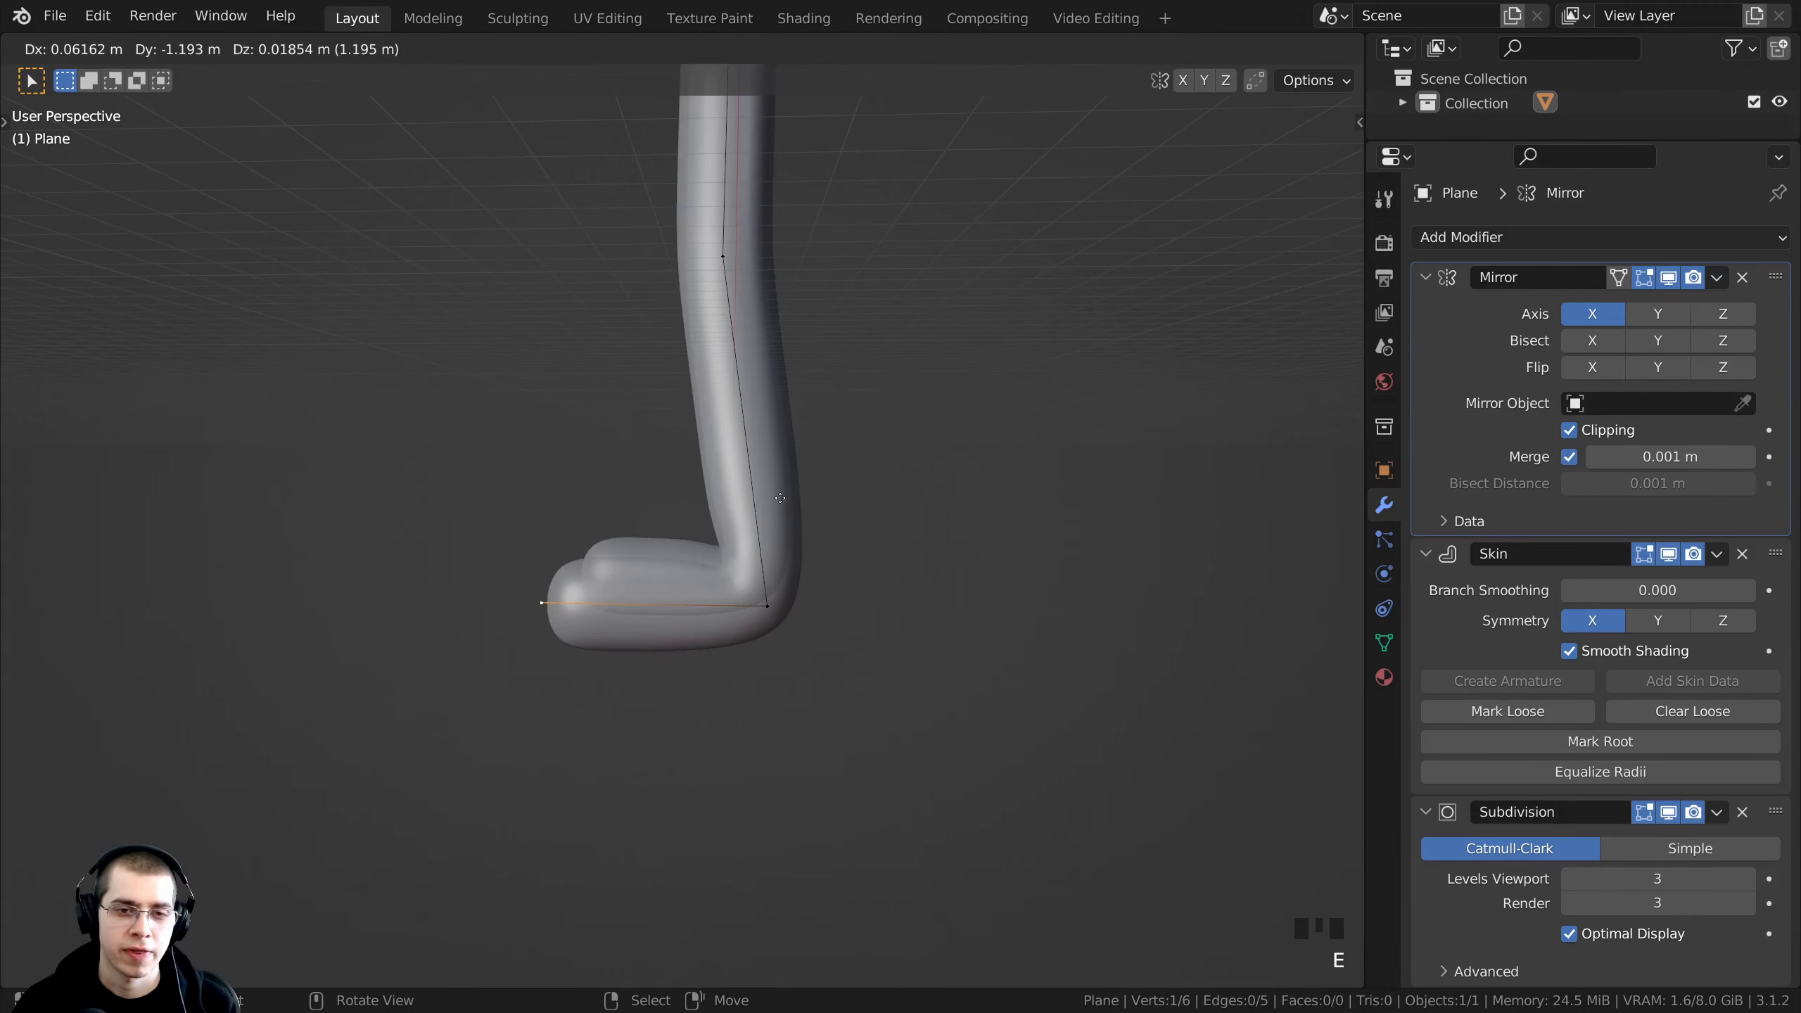
click(766, 496)
- Enlarge the skin radius of the foot's tip vertex to about 0.27
middle_drag(766, 497, 843, 563)
key(ctrl+a)
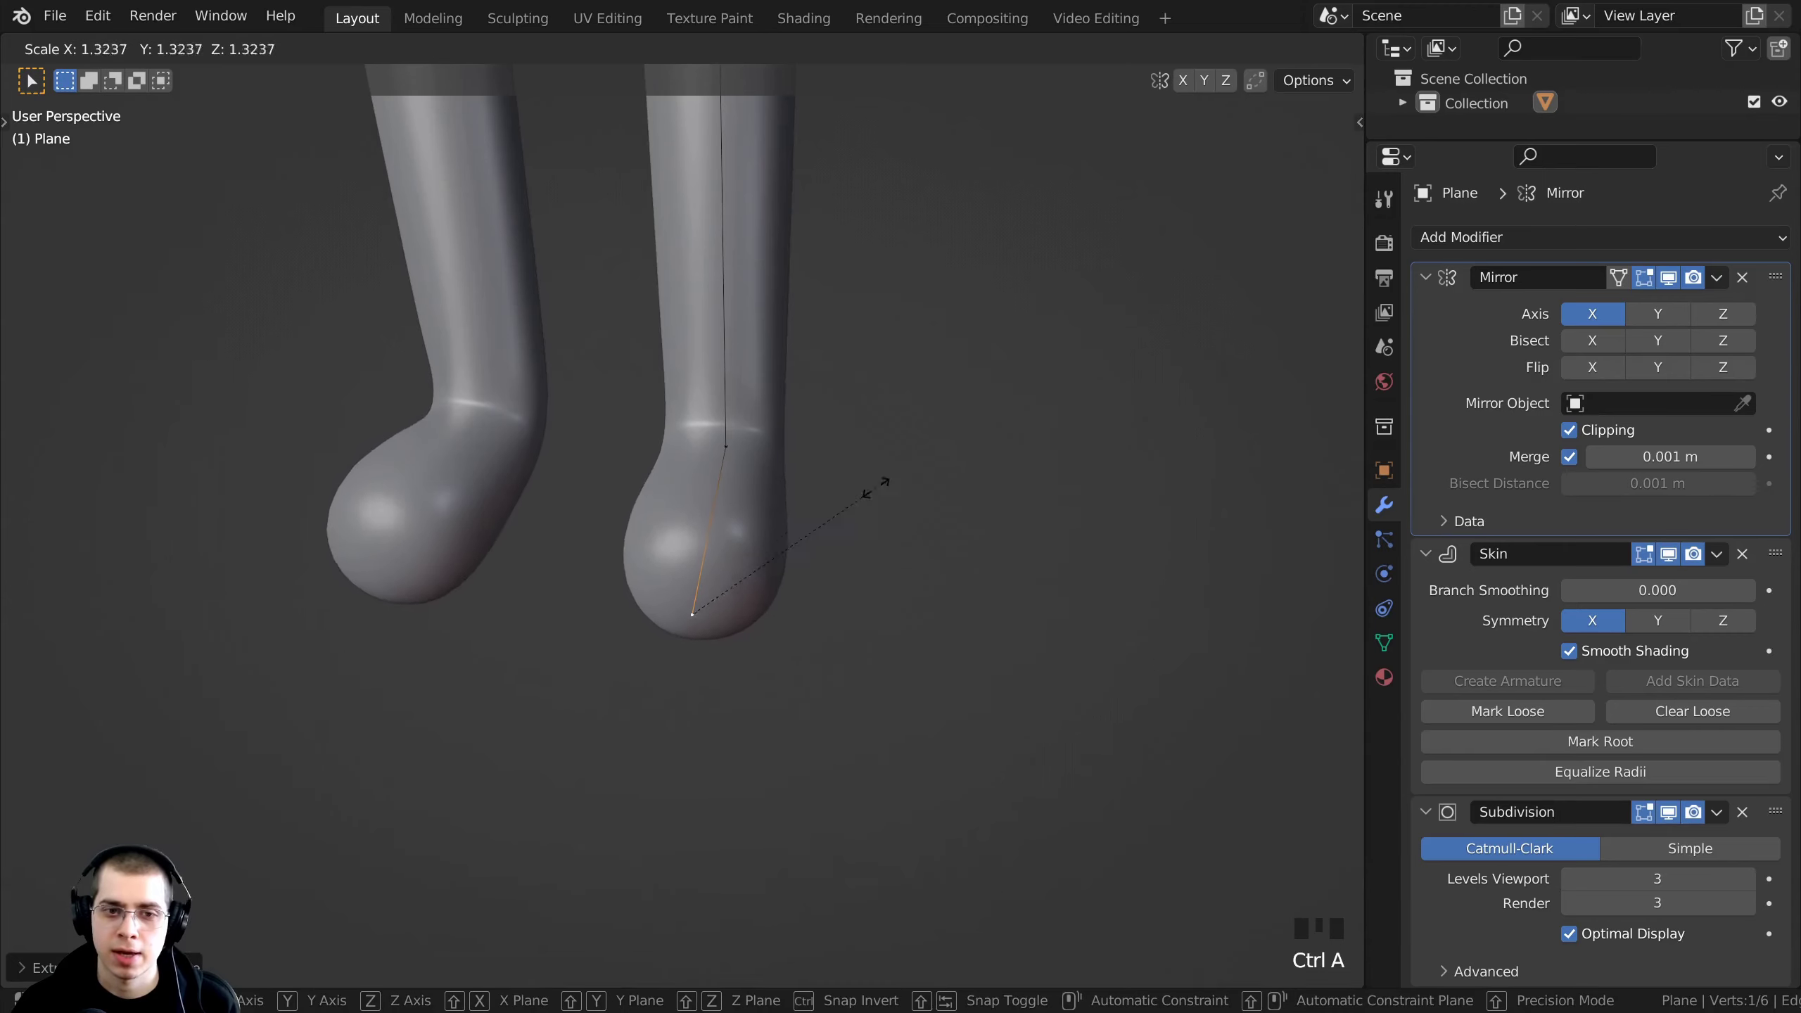
click(912, 503)
- Set the foot tip vertex's skin Radius Y to about 0.579 to widen the toes
scroll(803, 522, down, 1)
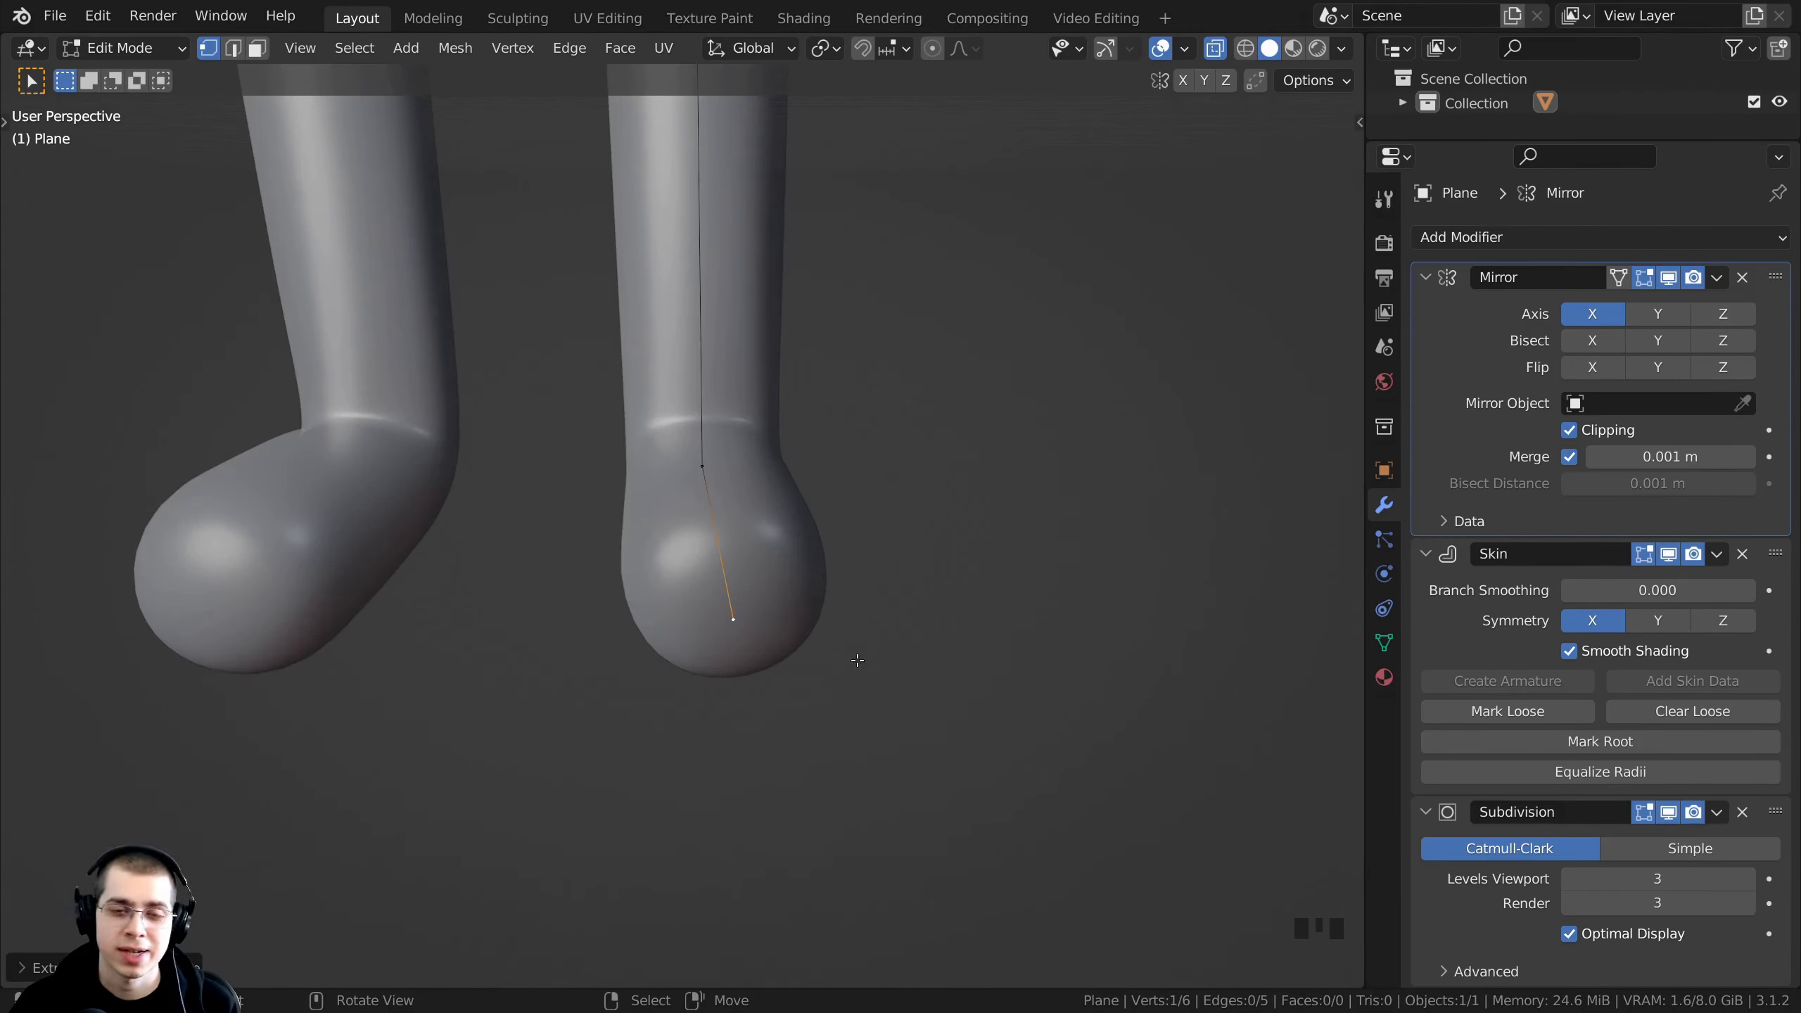
shift+middle_drag(642, 610, 698, 609)
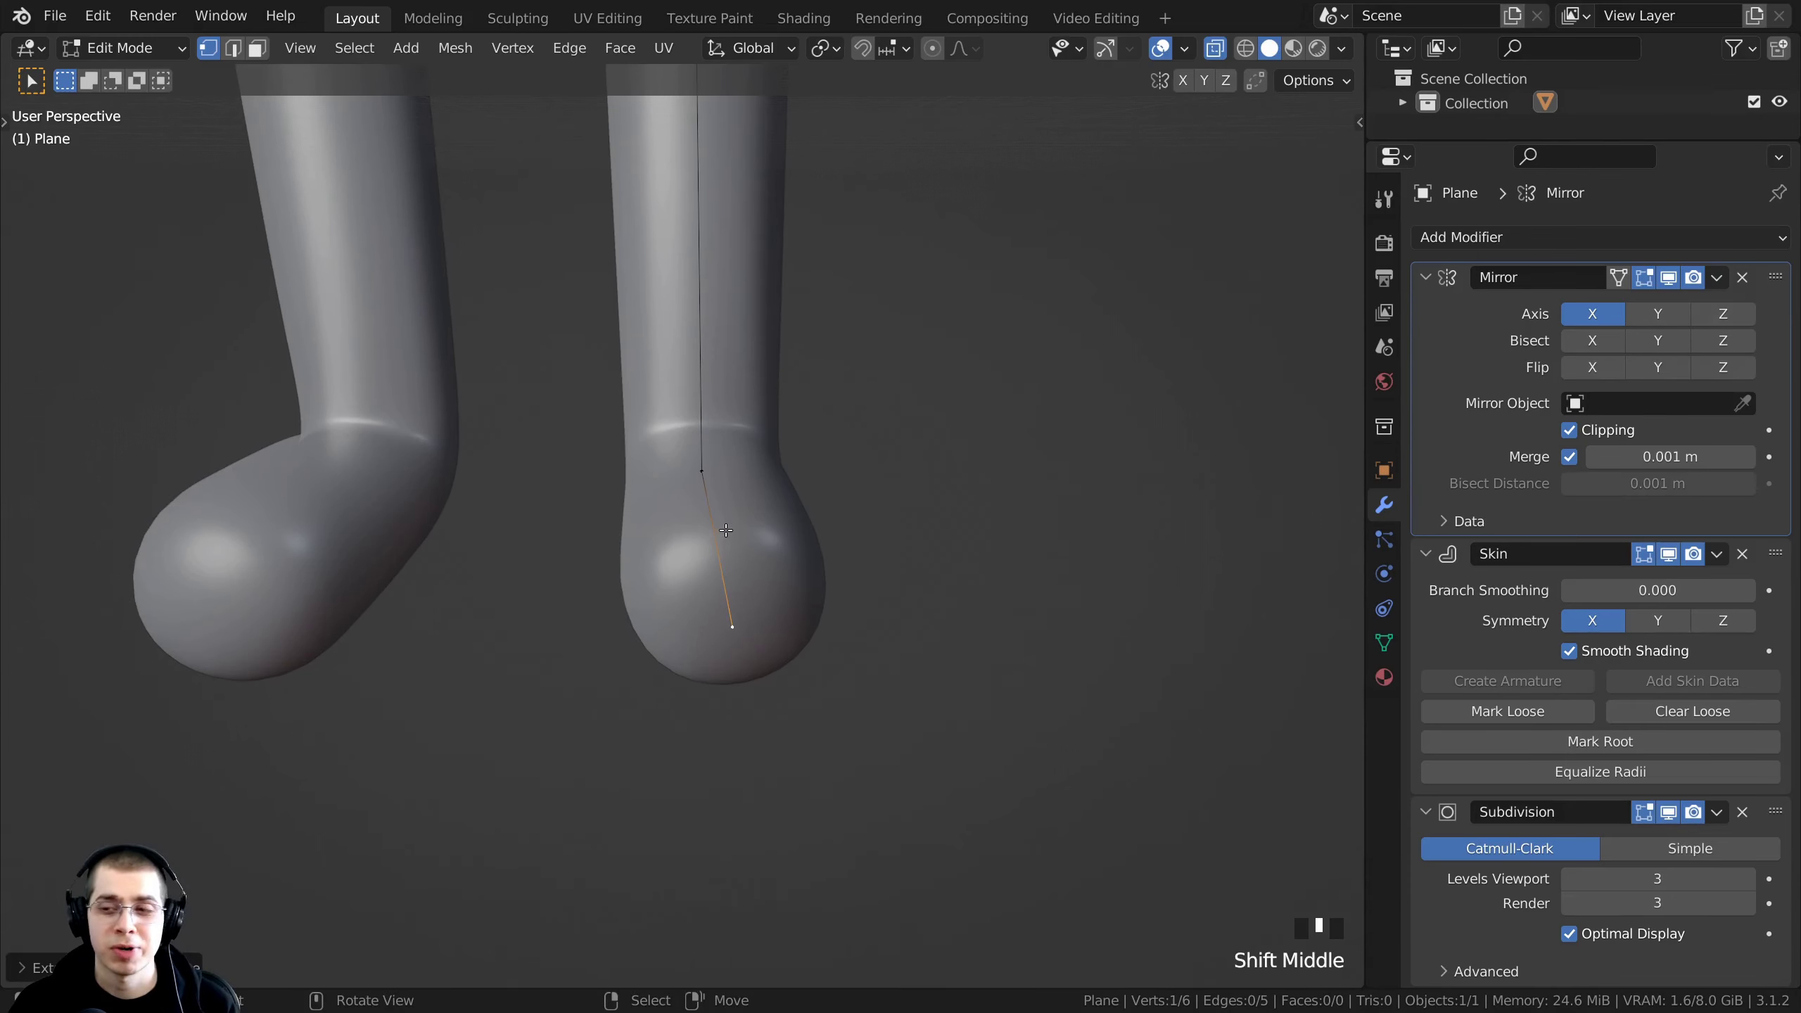
key(n)
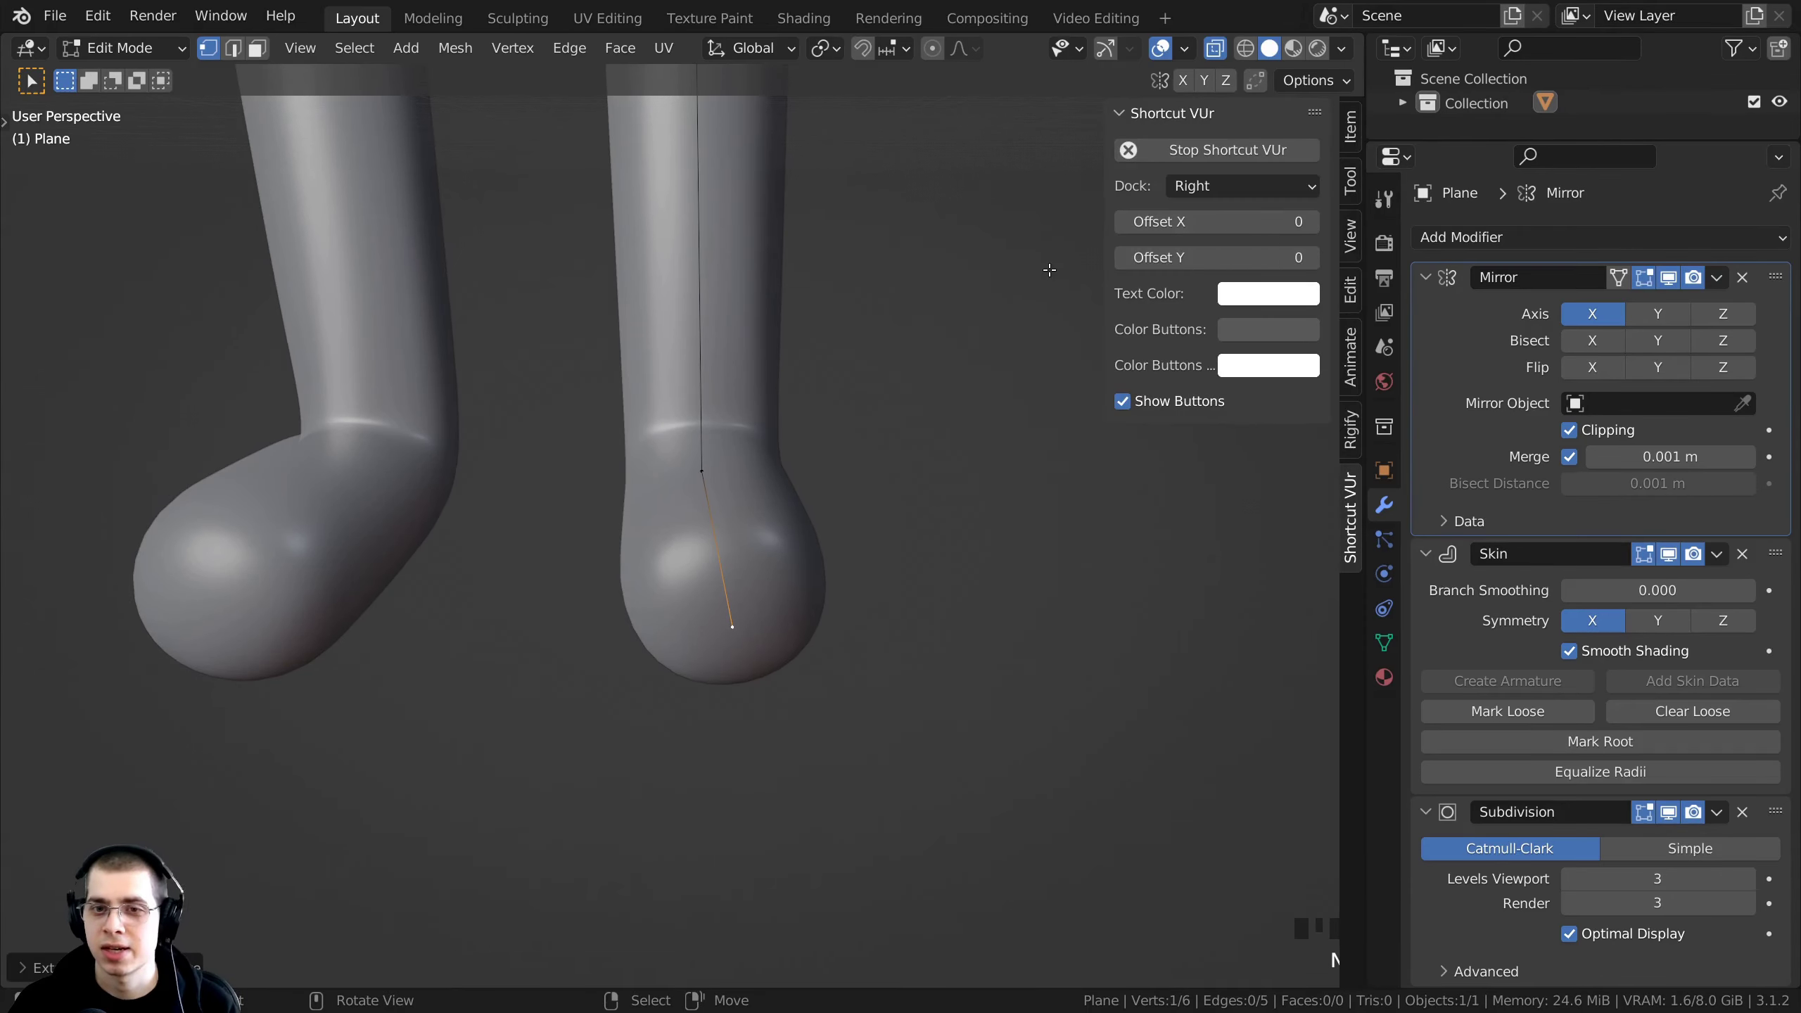
click(1349, 128)
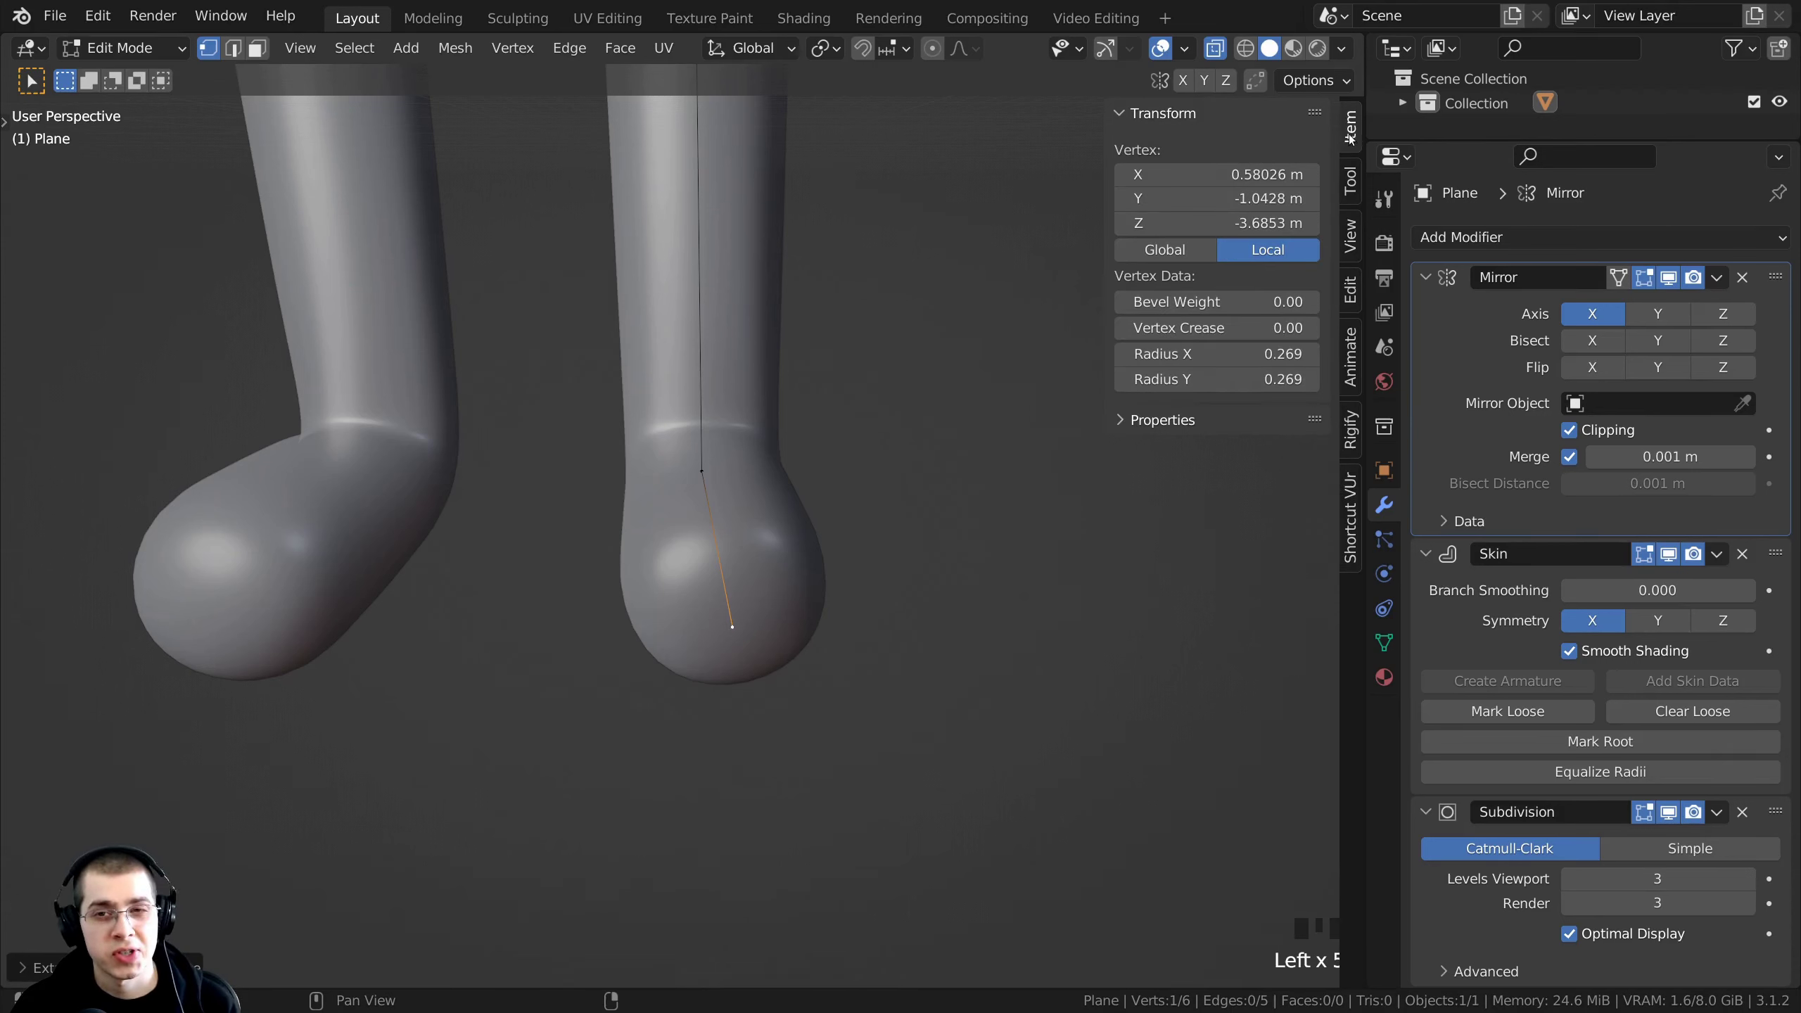
click(1351, 129)
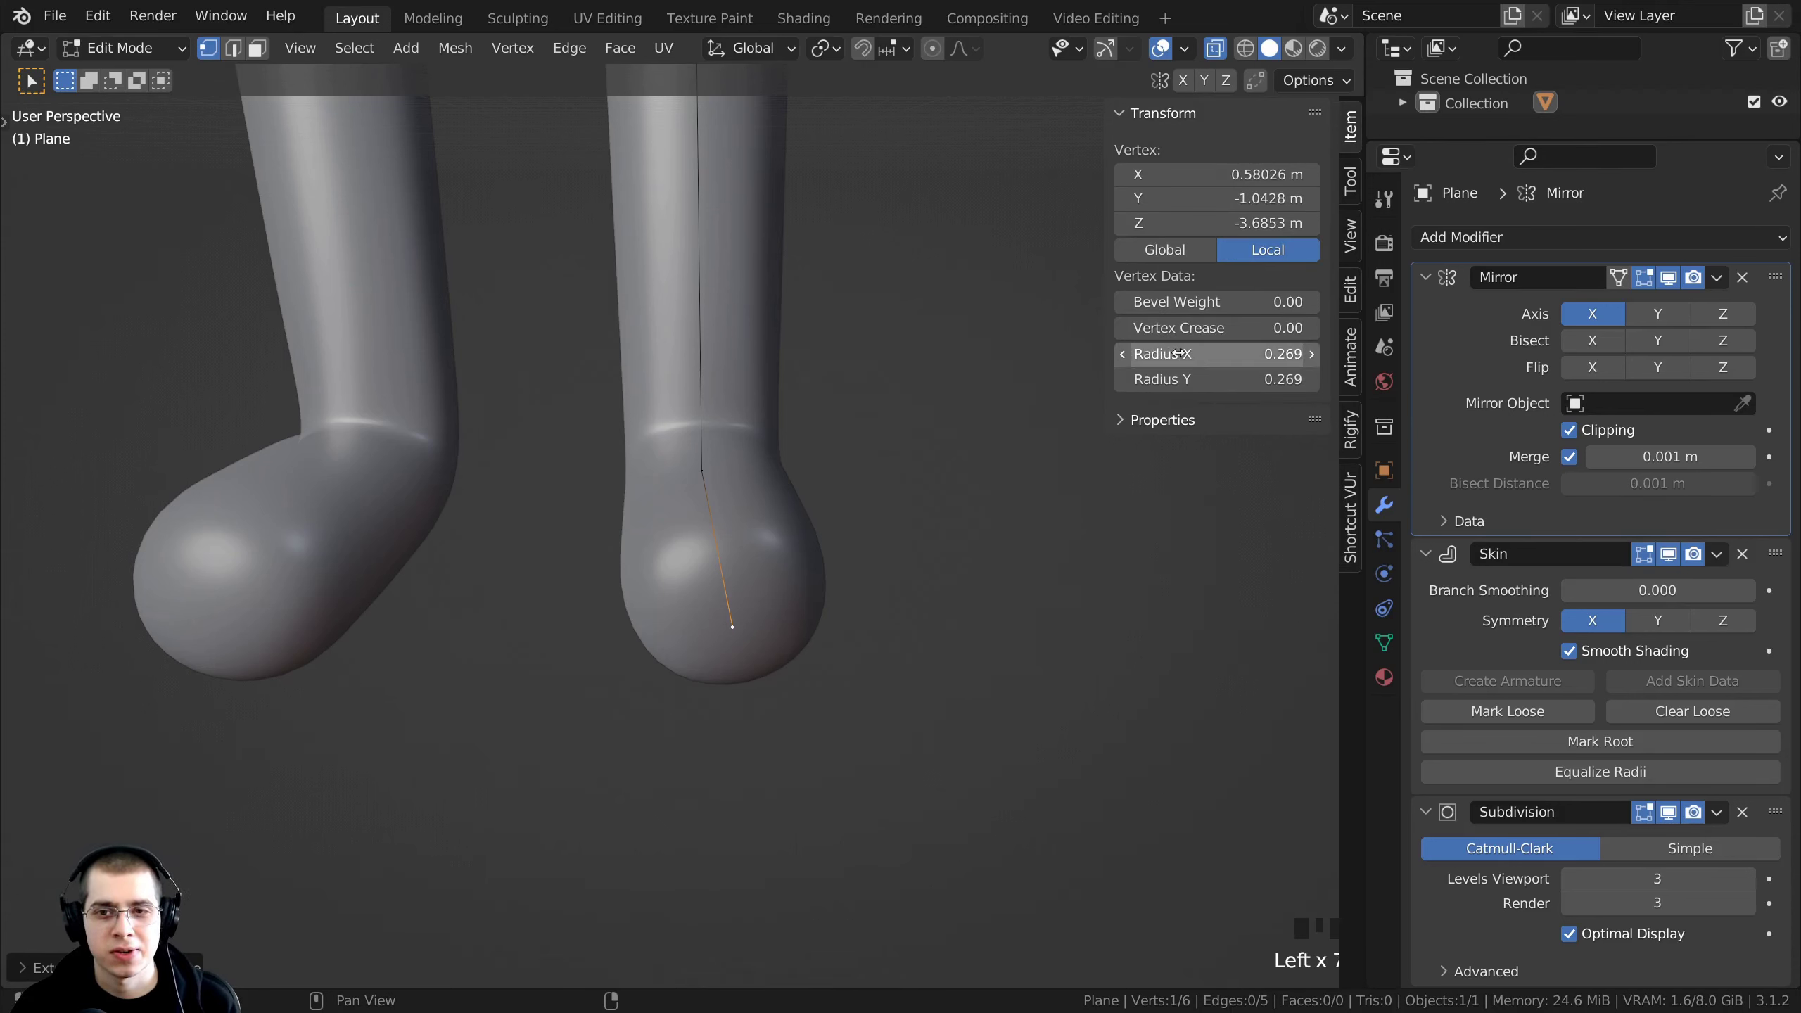
mouse_move(1178, 353)
mouse_down()
mouse_move(1297, 353)
mouse_move(1178, 353)
mouse_move(1230, 379)
mouse_move(1198, 380)
mouse_up()
middle_drag(922, 454, 602, 612)
middle_drag(830, 553, 681, 510)
middle_drag(843, 490, 718, 505)
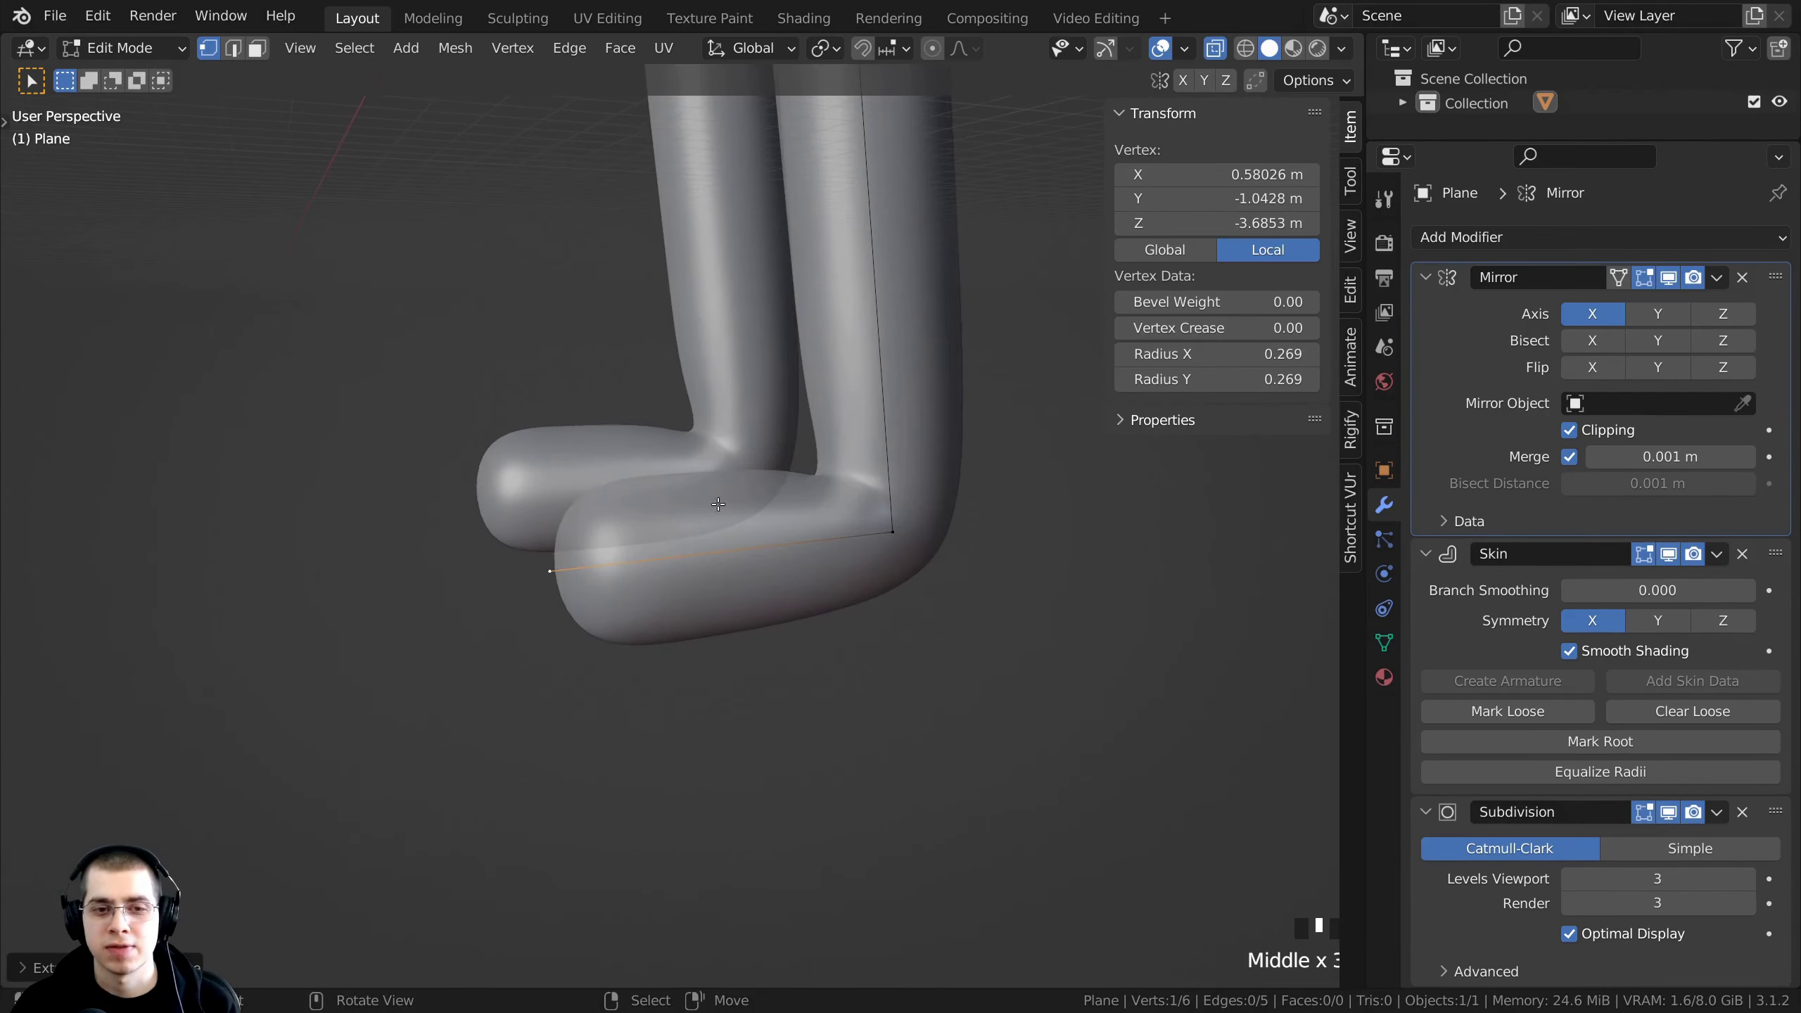
middle_drag(676, 613, 655, 634)
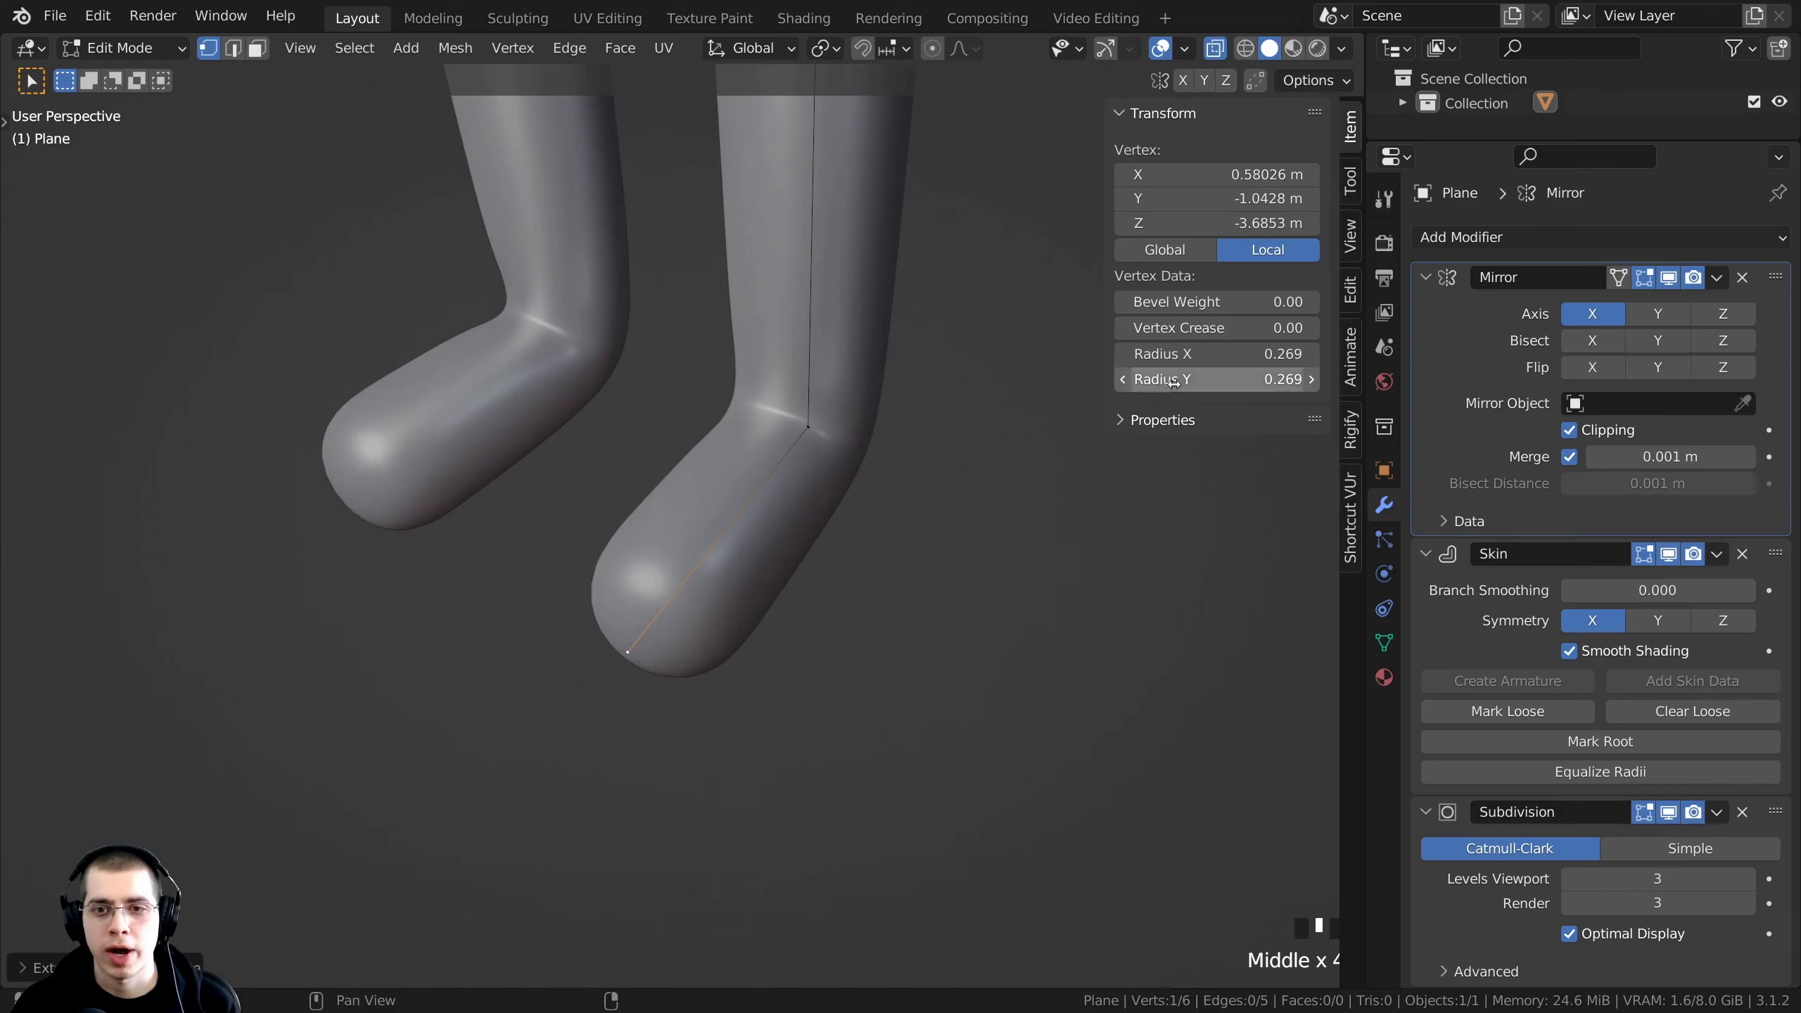
drag(1198, 353, 1248, 379)
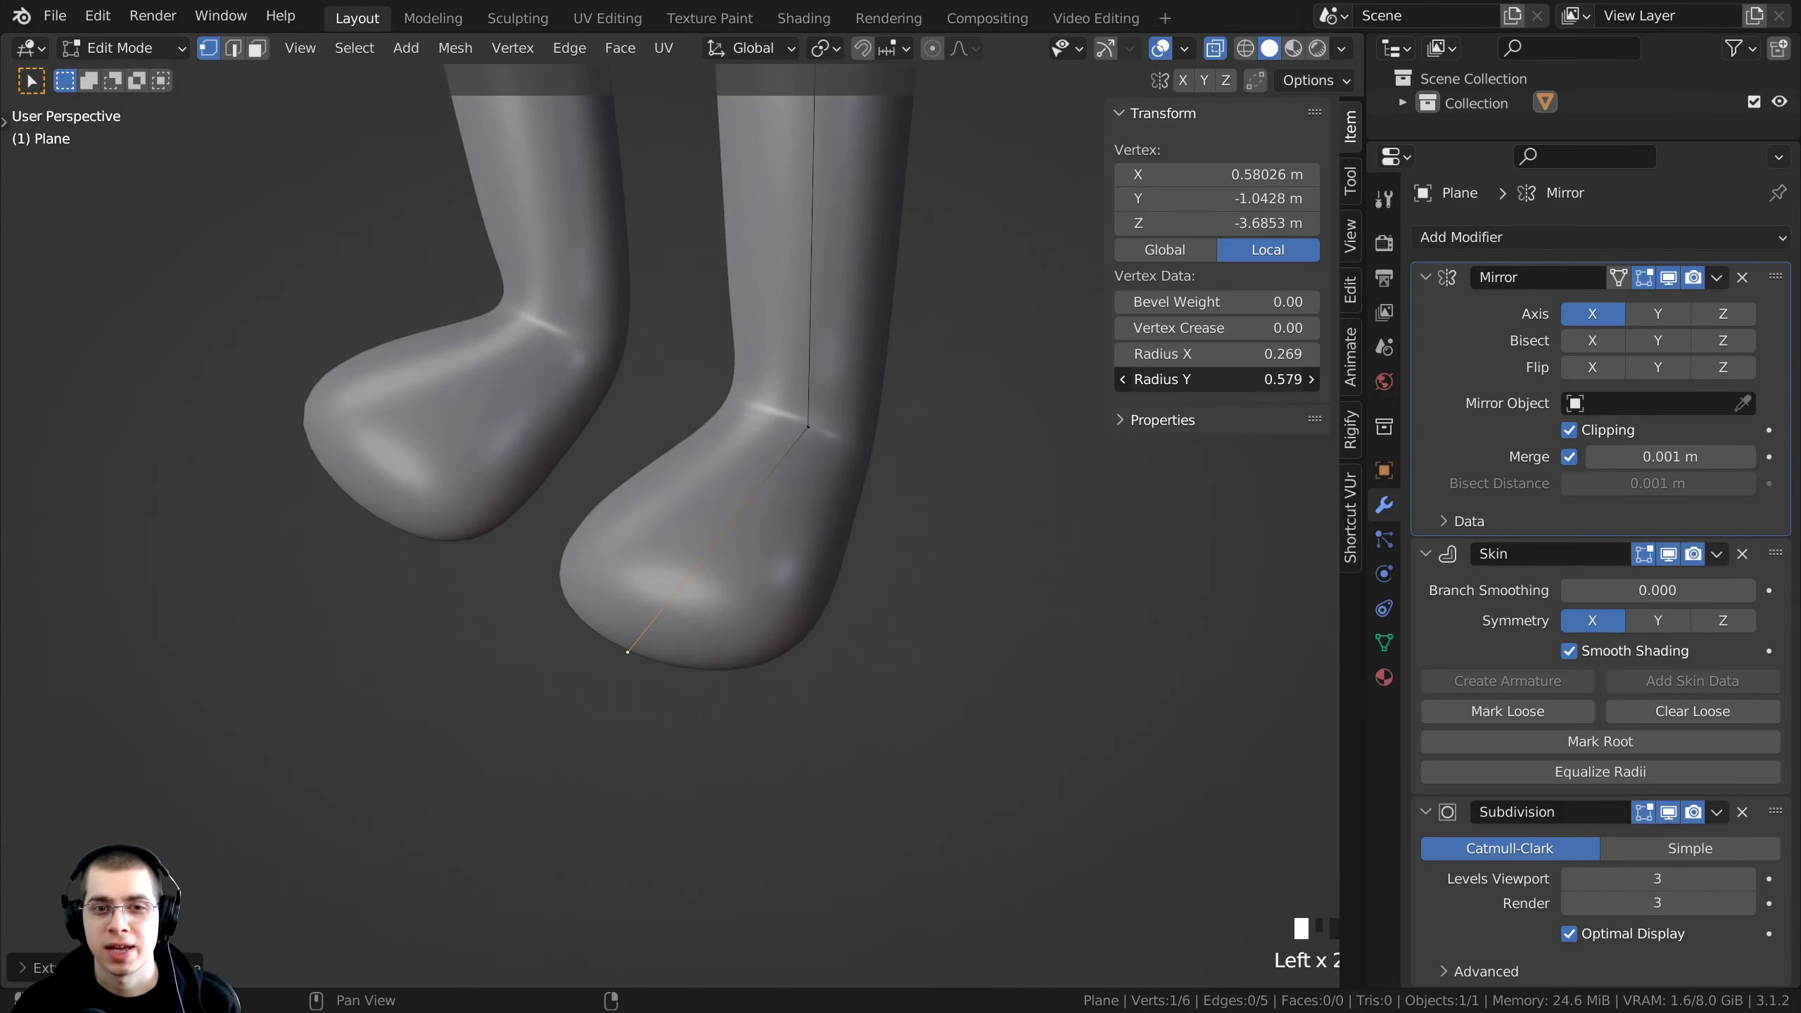
- Set the ankle vertex's skin Radius Y to about 0.399, and select the foot's tip vertex
right_click(812, 435)
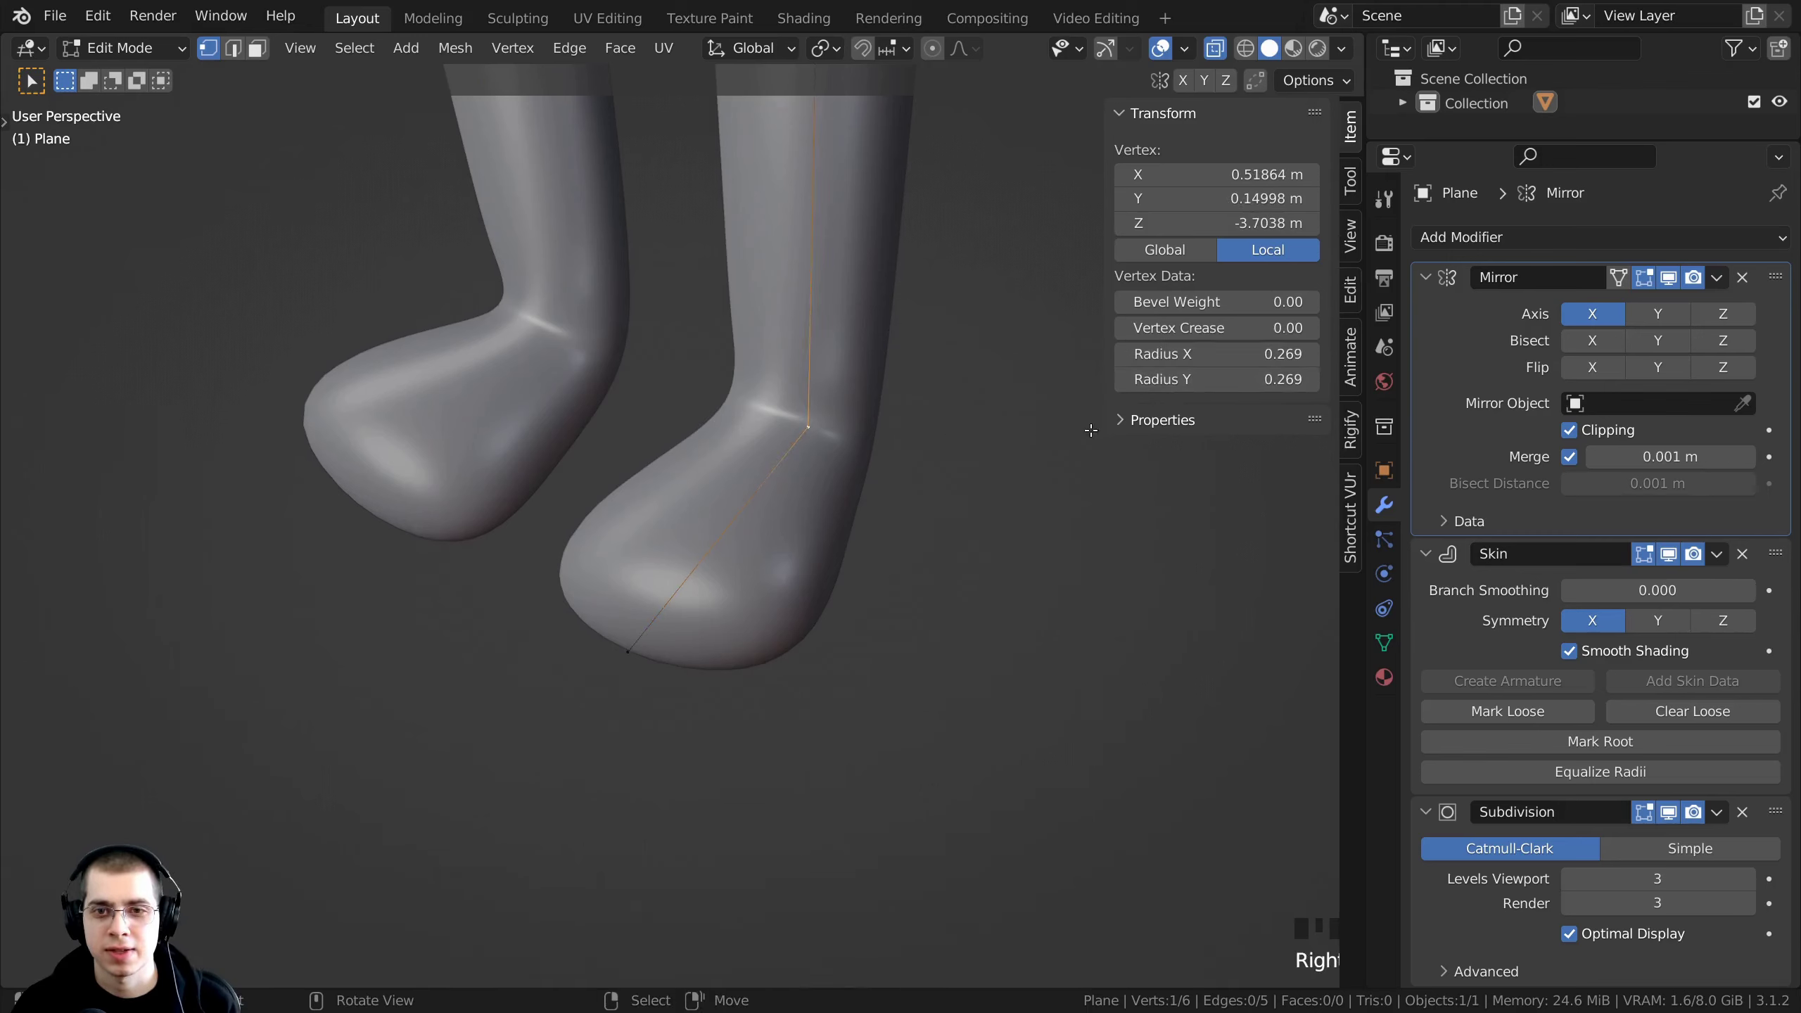
drag(1175, 384, 1198, 384)
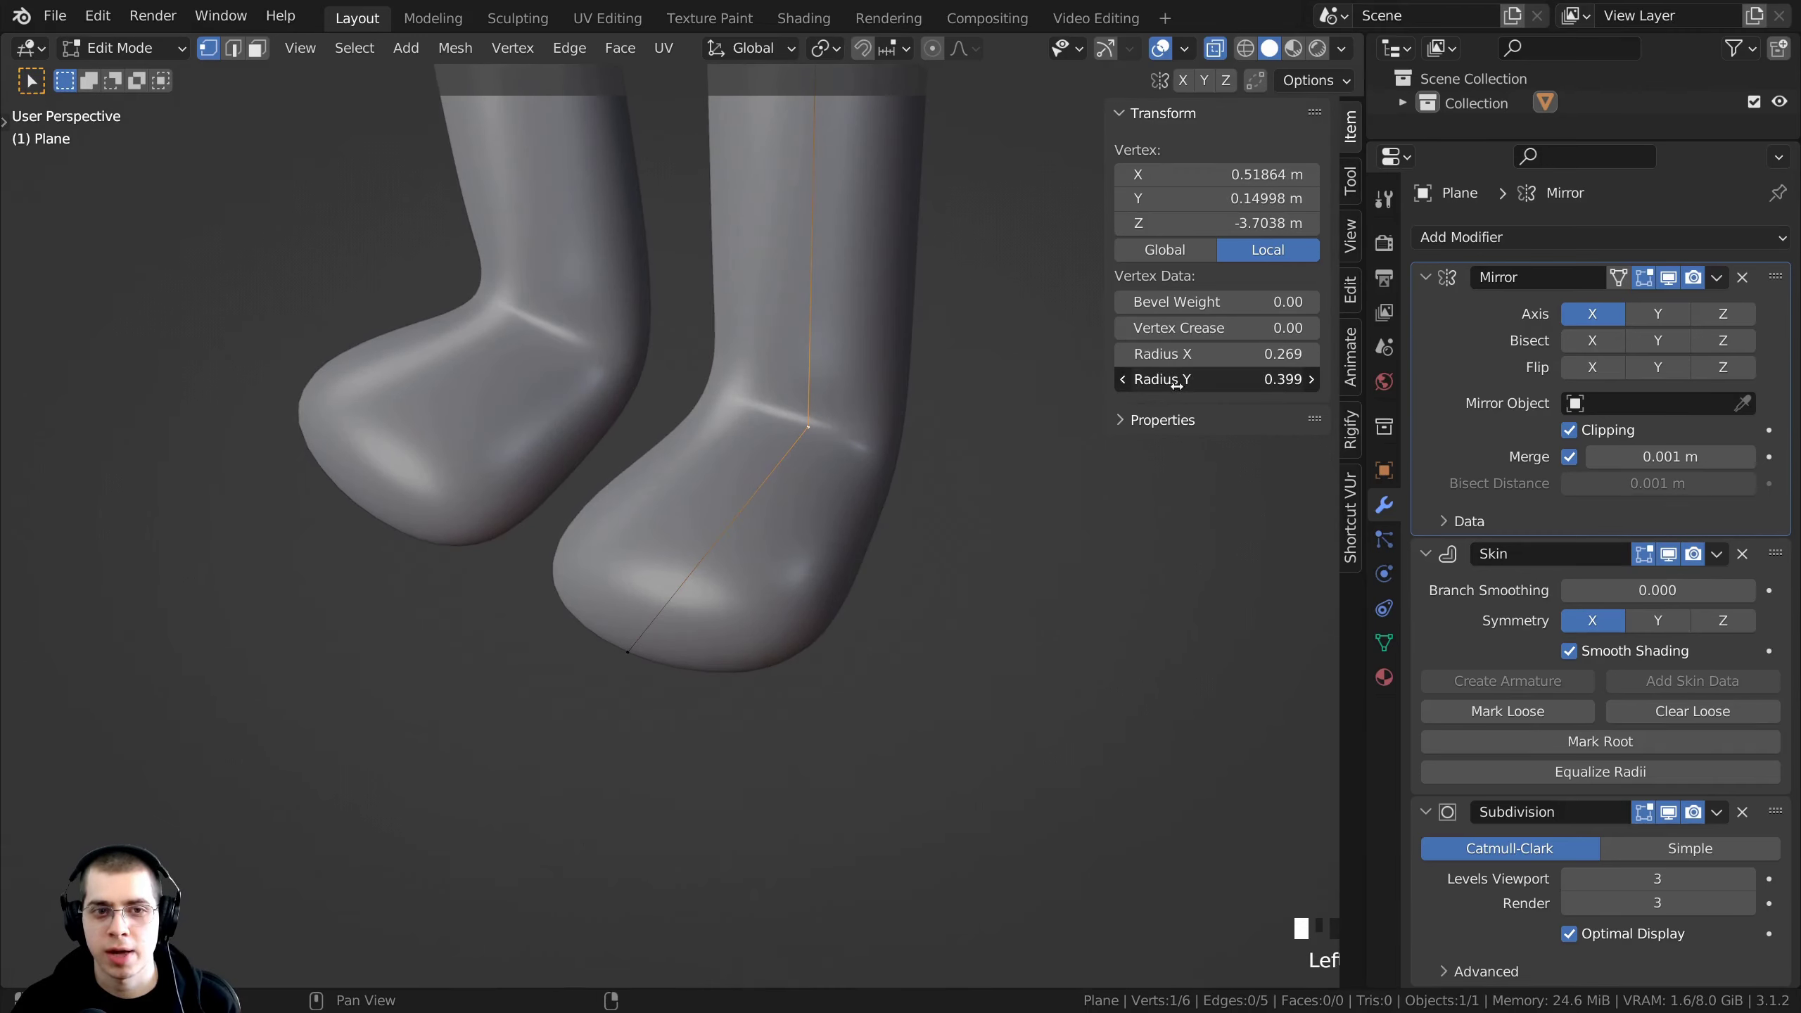
scroll(780, 538, down, 6)
scroll(729, 548, up, 3)
right_click(729, 548)
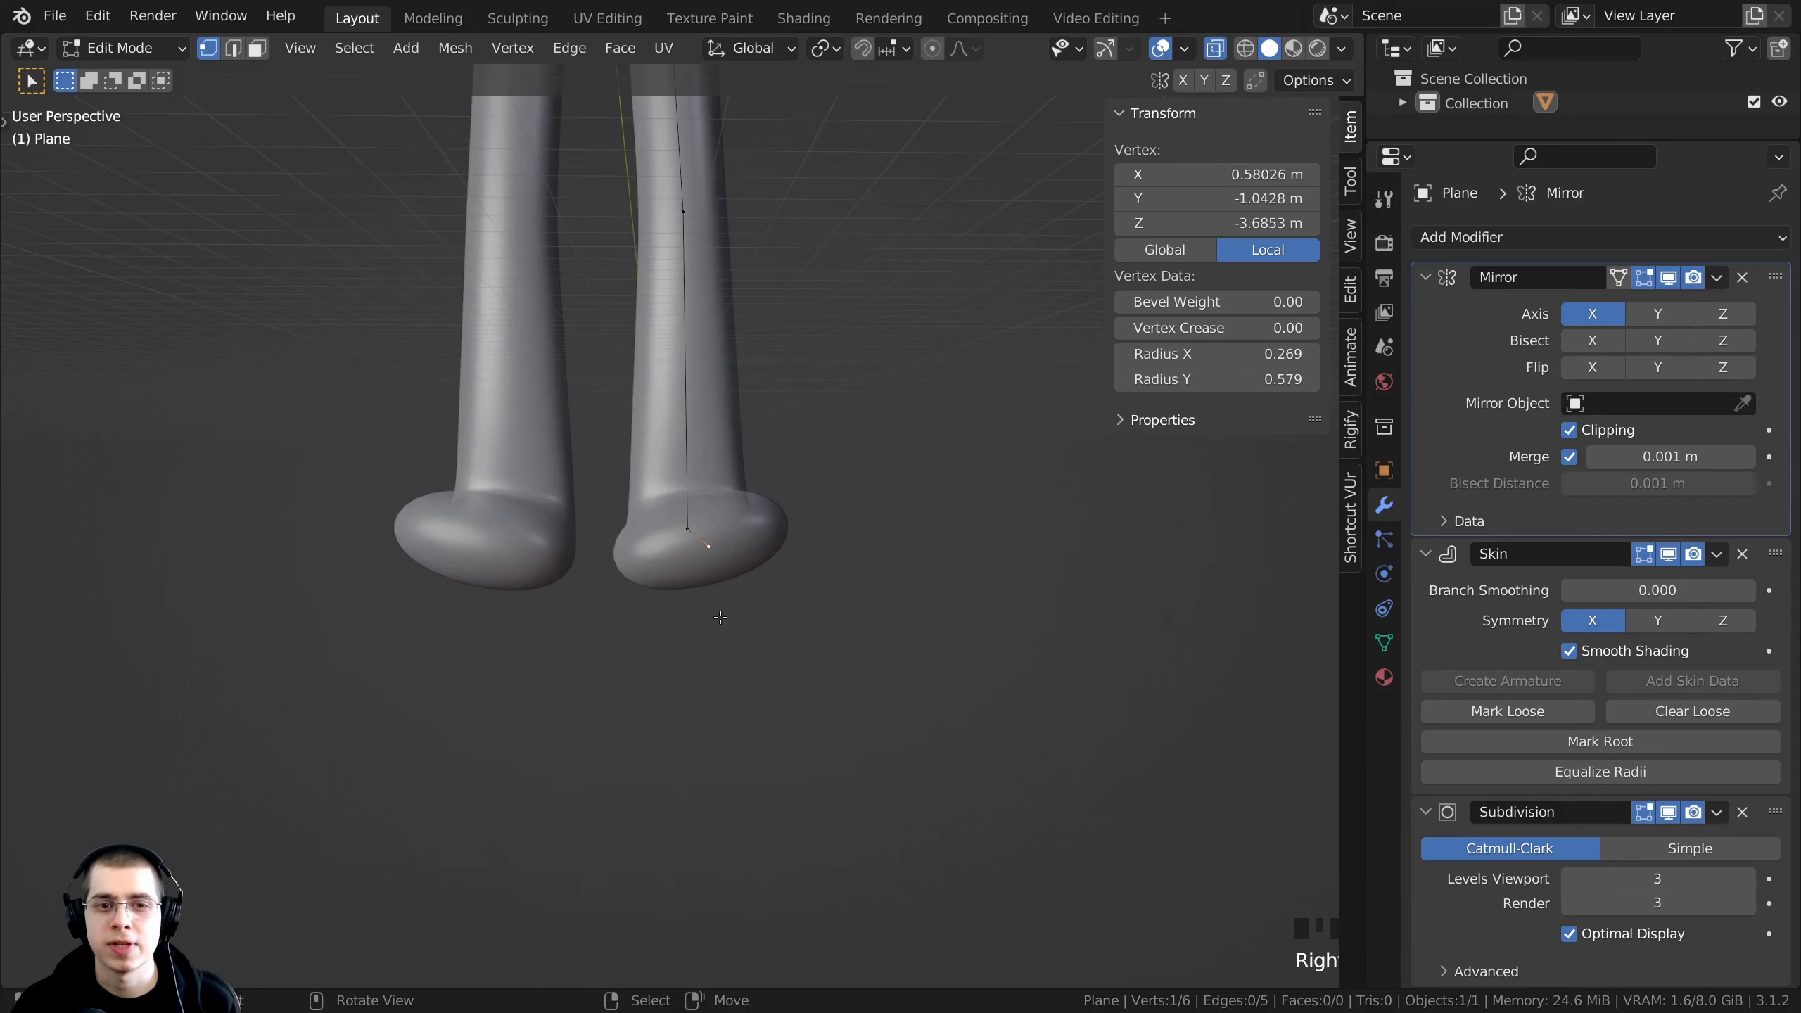
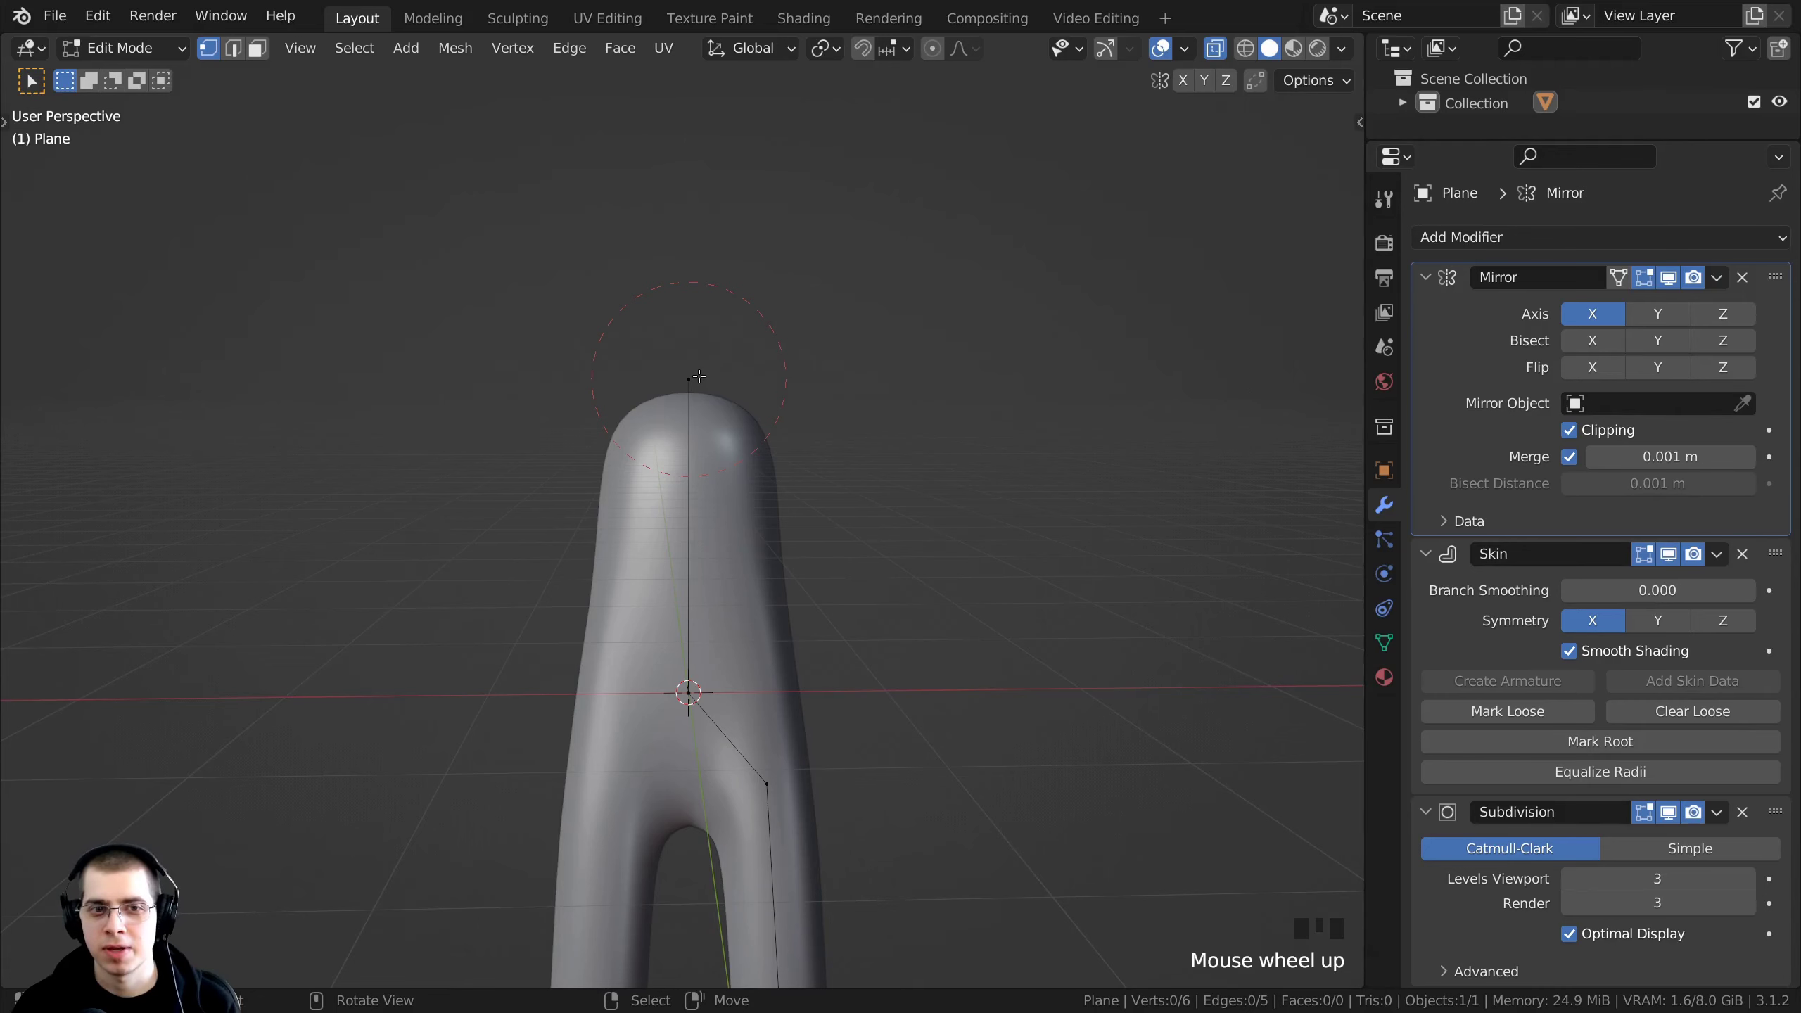
- Extrude the torso's top vertex upward by about 0.53 m
right_click(698, 377)
scroll(778, 363, down, 2)
shift+middle_drag(783, 366, 784, 426)
middle_drag(784, 427, 771, 418)
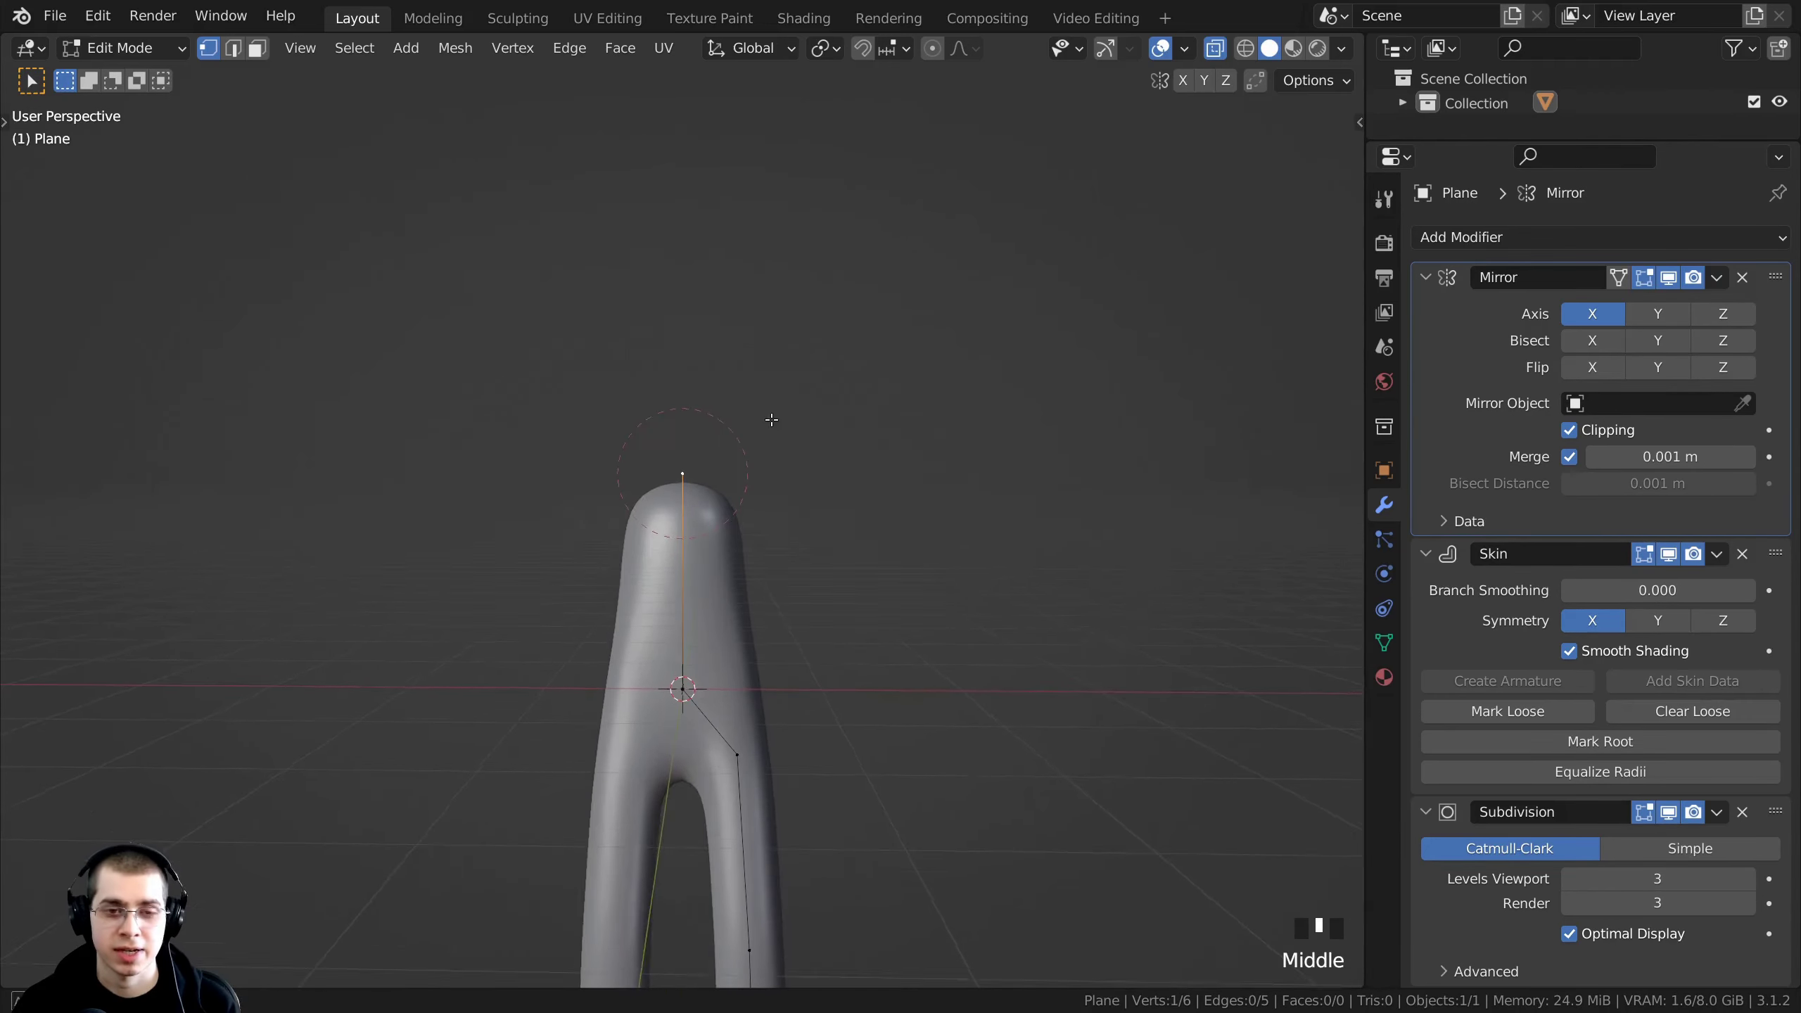
scroll(785, 490, up, 1)
key(e)
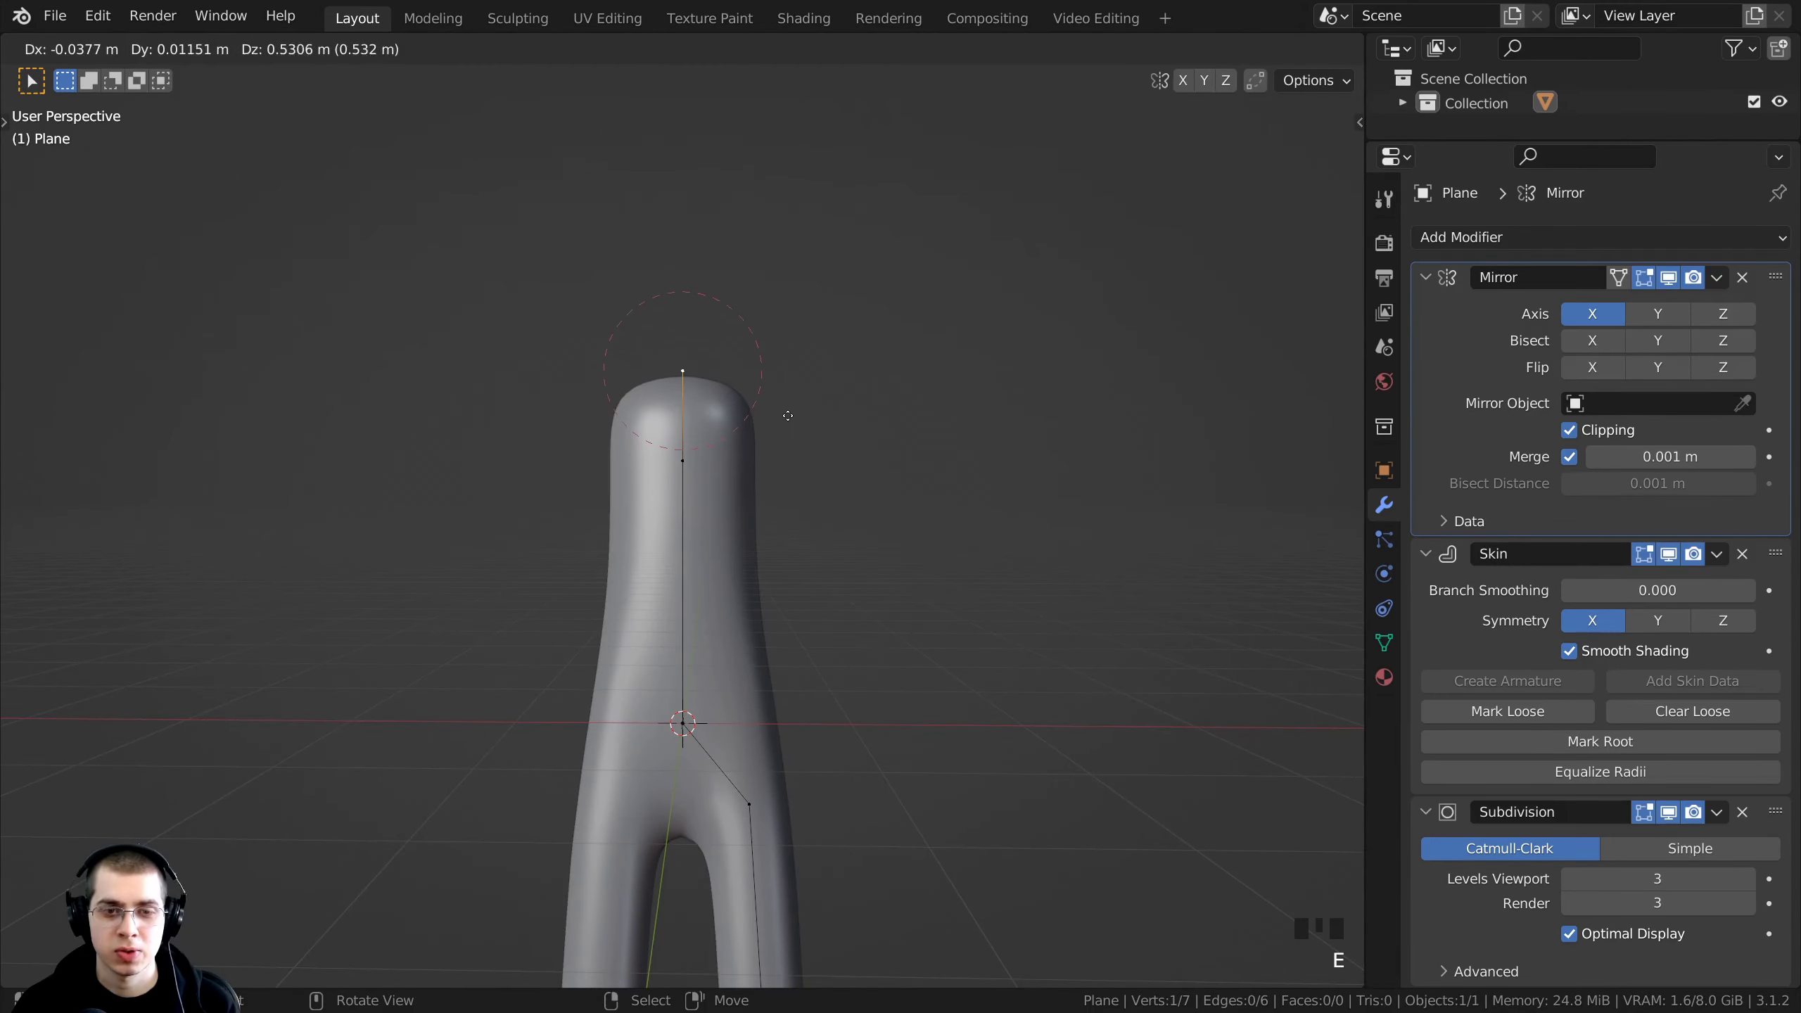
click(678, 384)
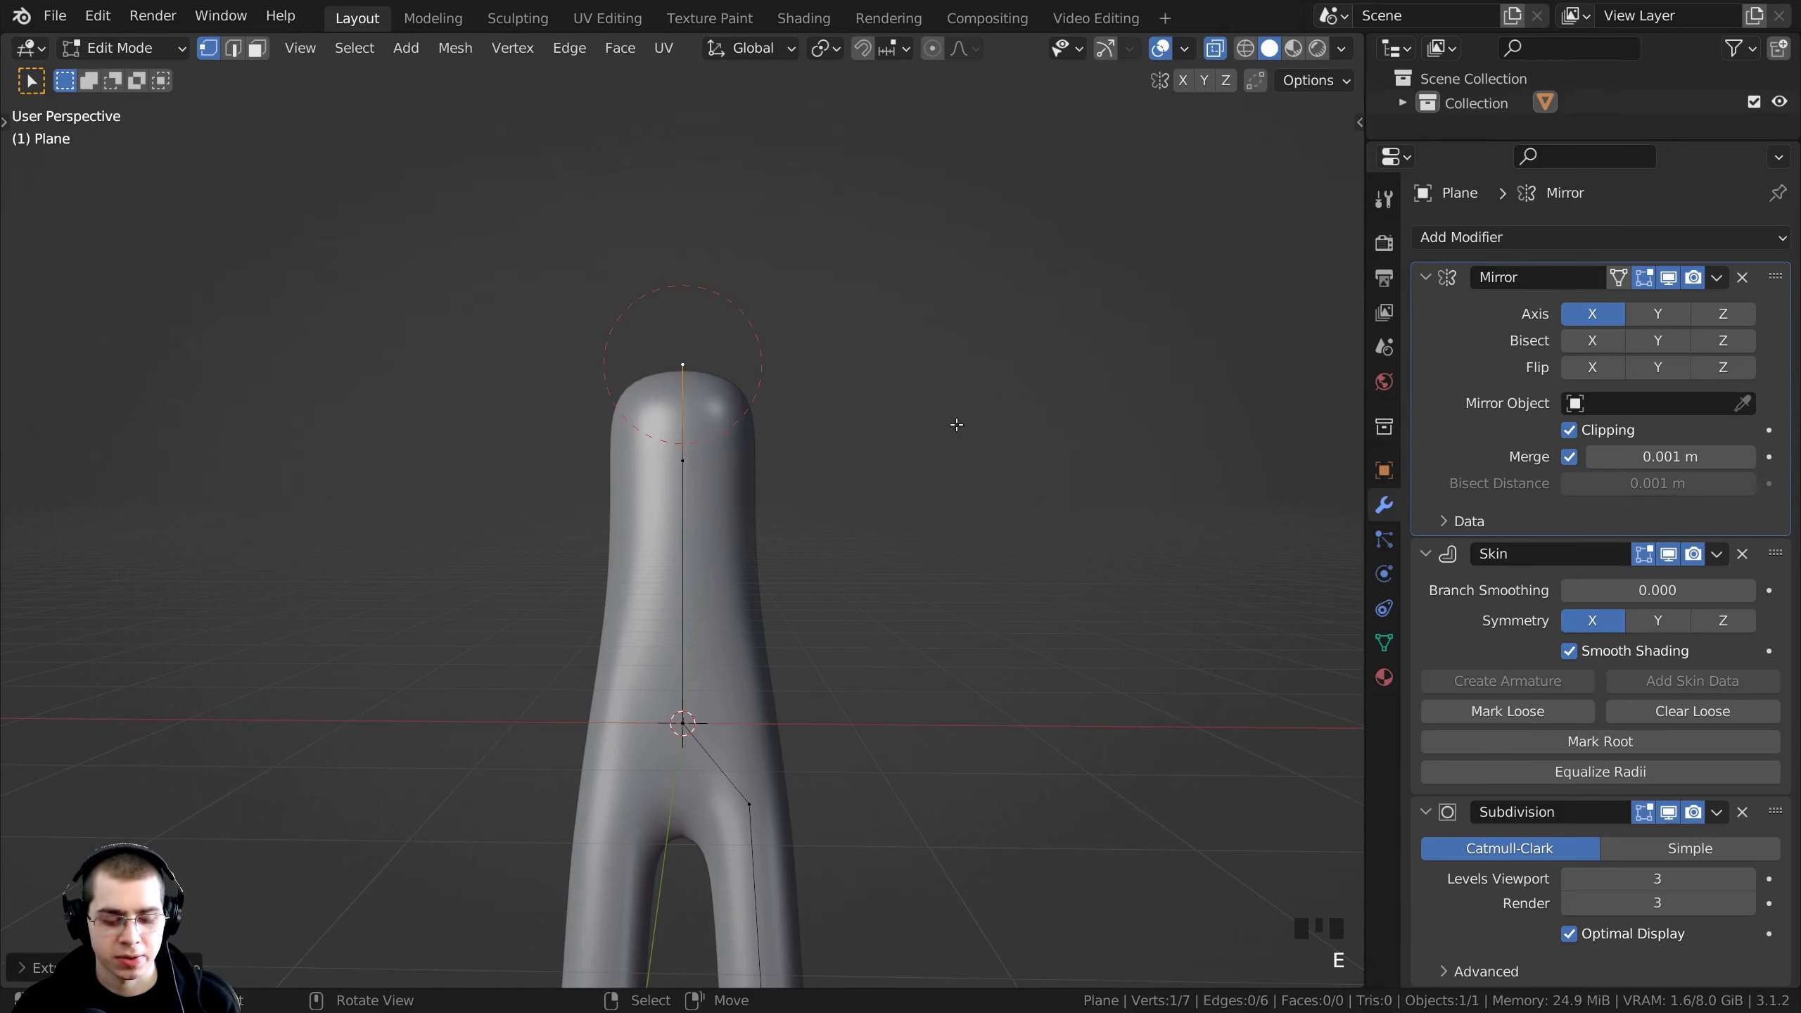
- Enlarge the skin radii of the torso's top vertex and the vertex just below it to broaden the chest
key(ctrl+a)
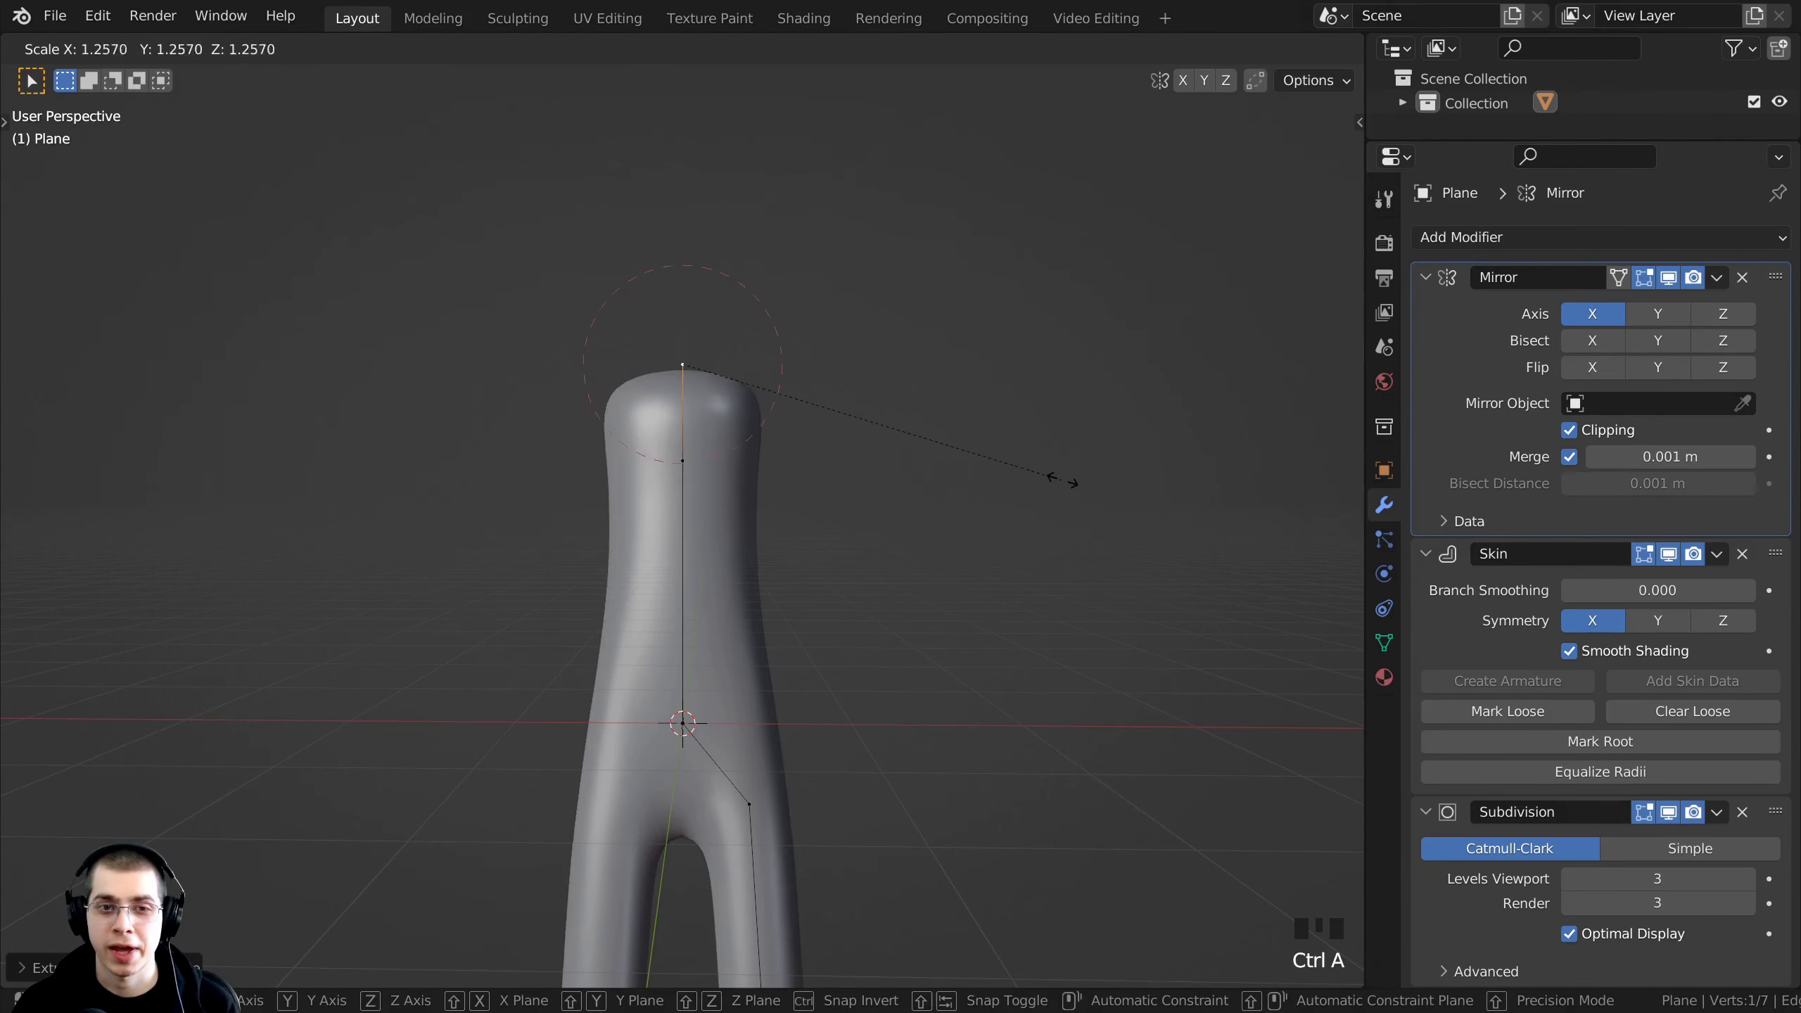
click(1159, 497)
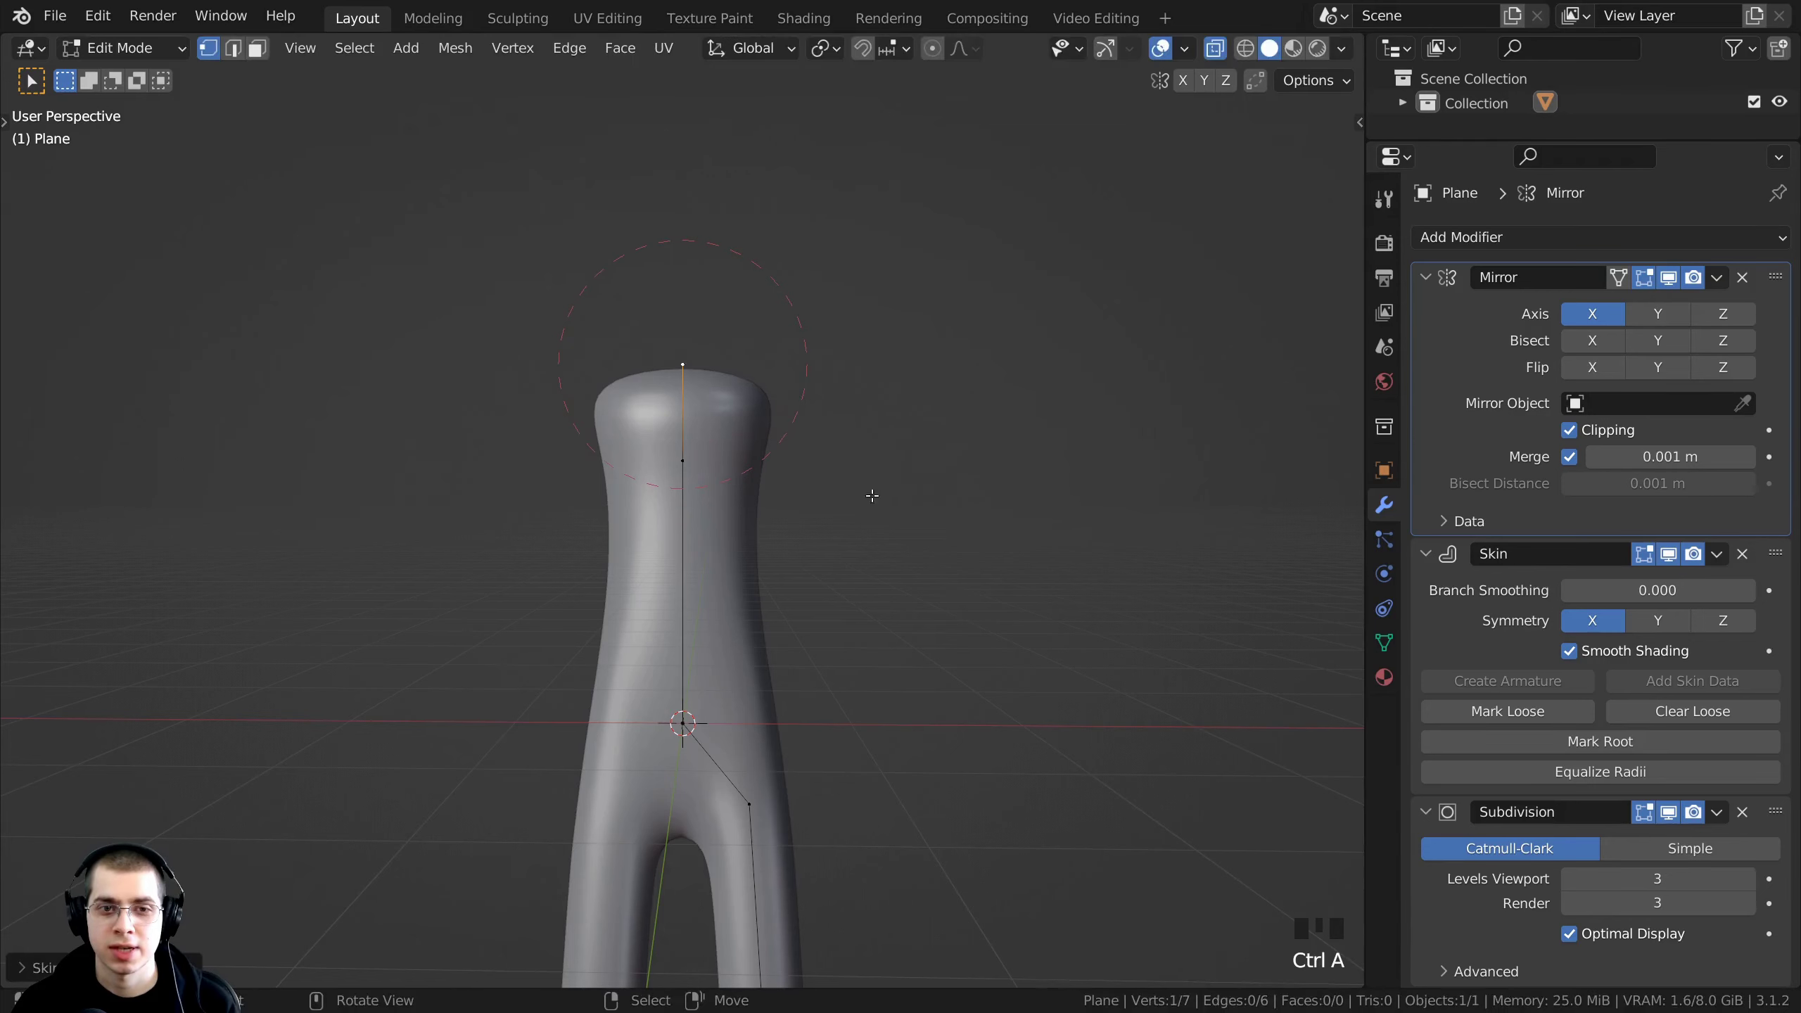
key(ctrl+a)
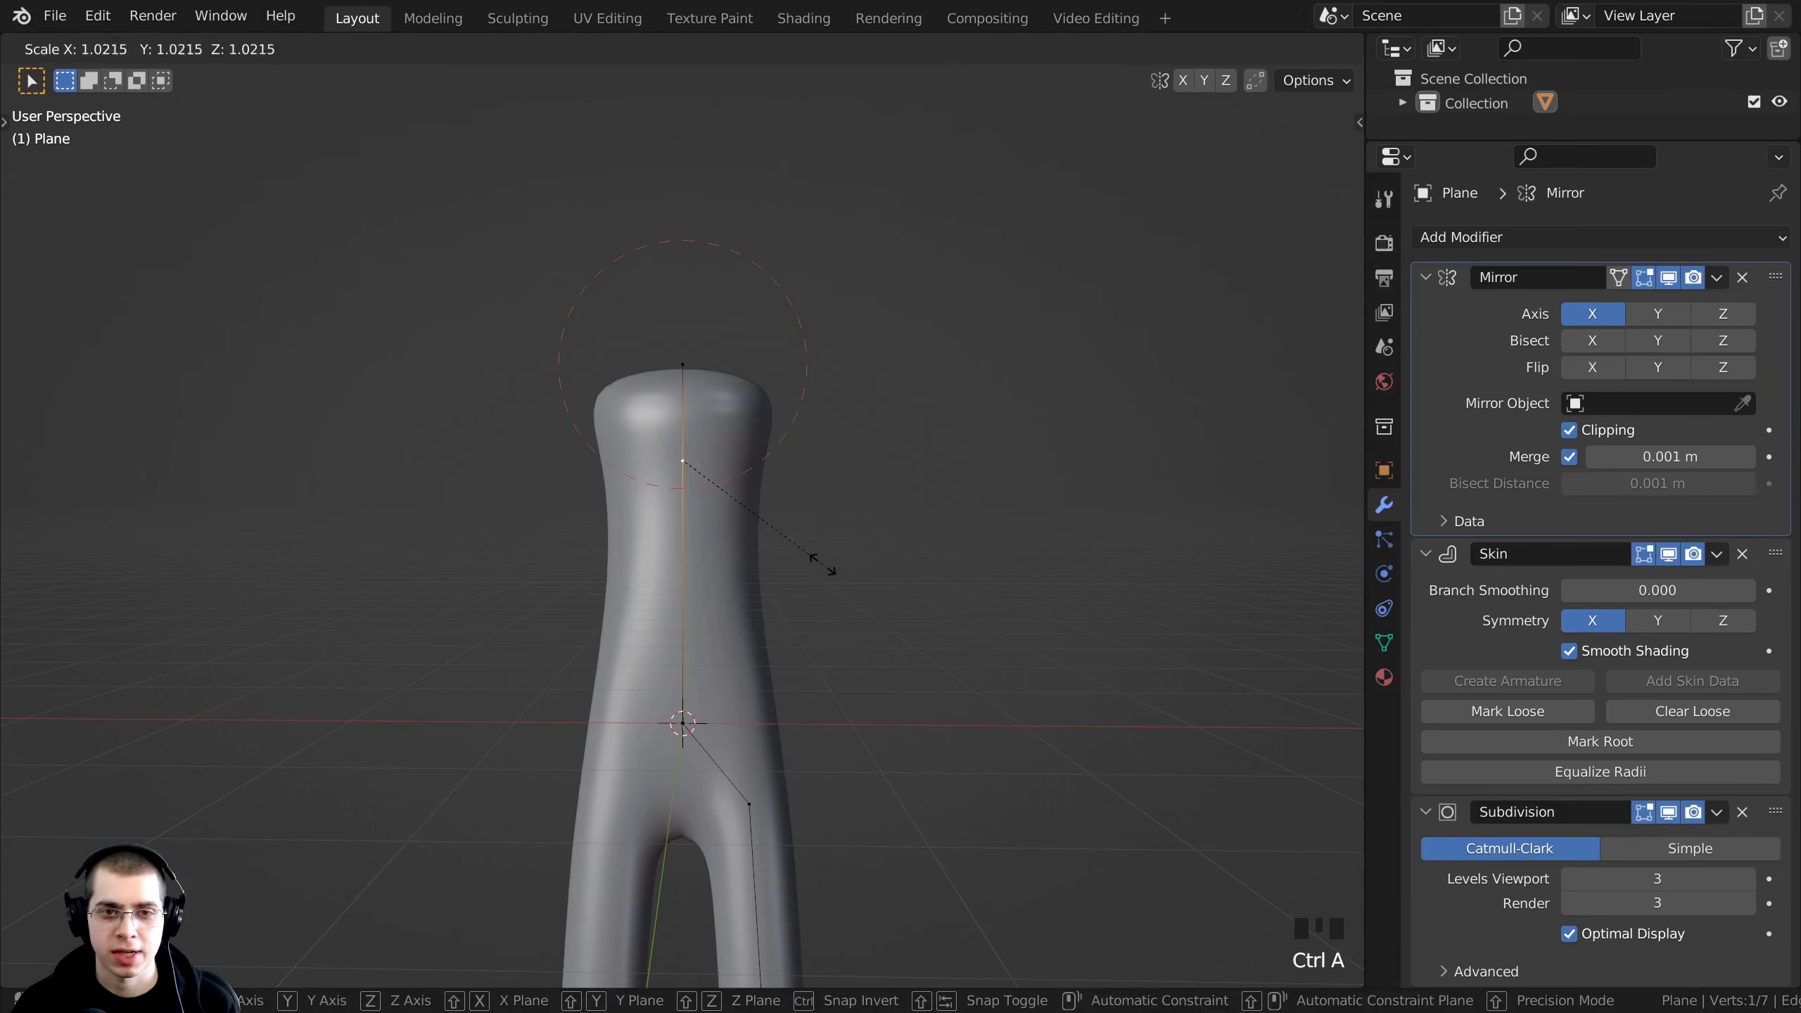
click(866, 580)
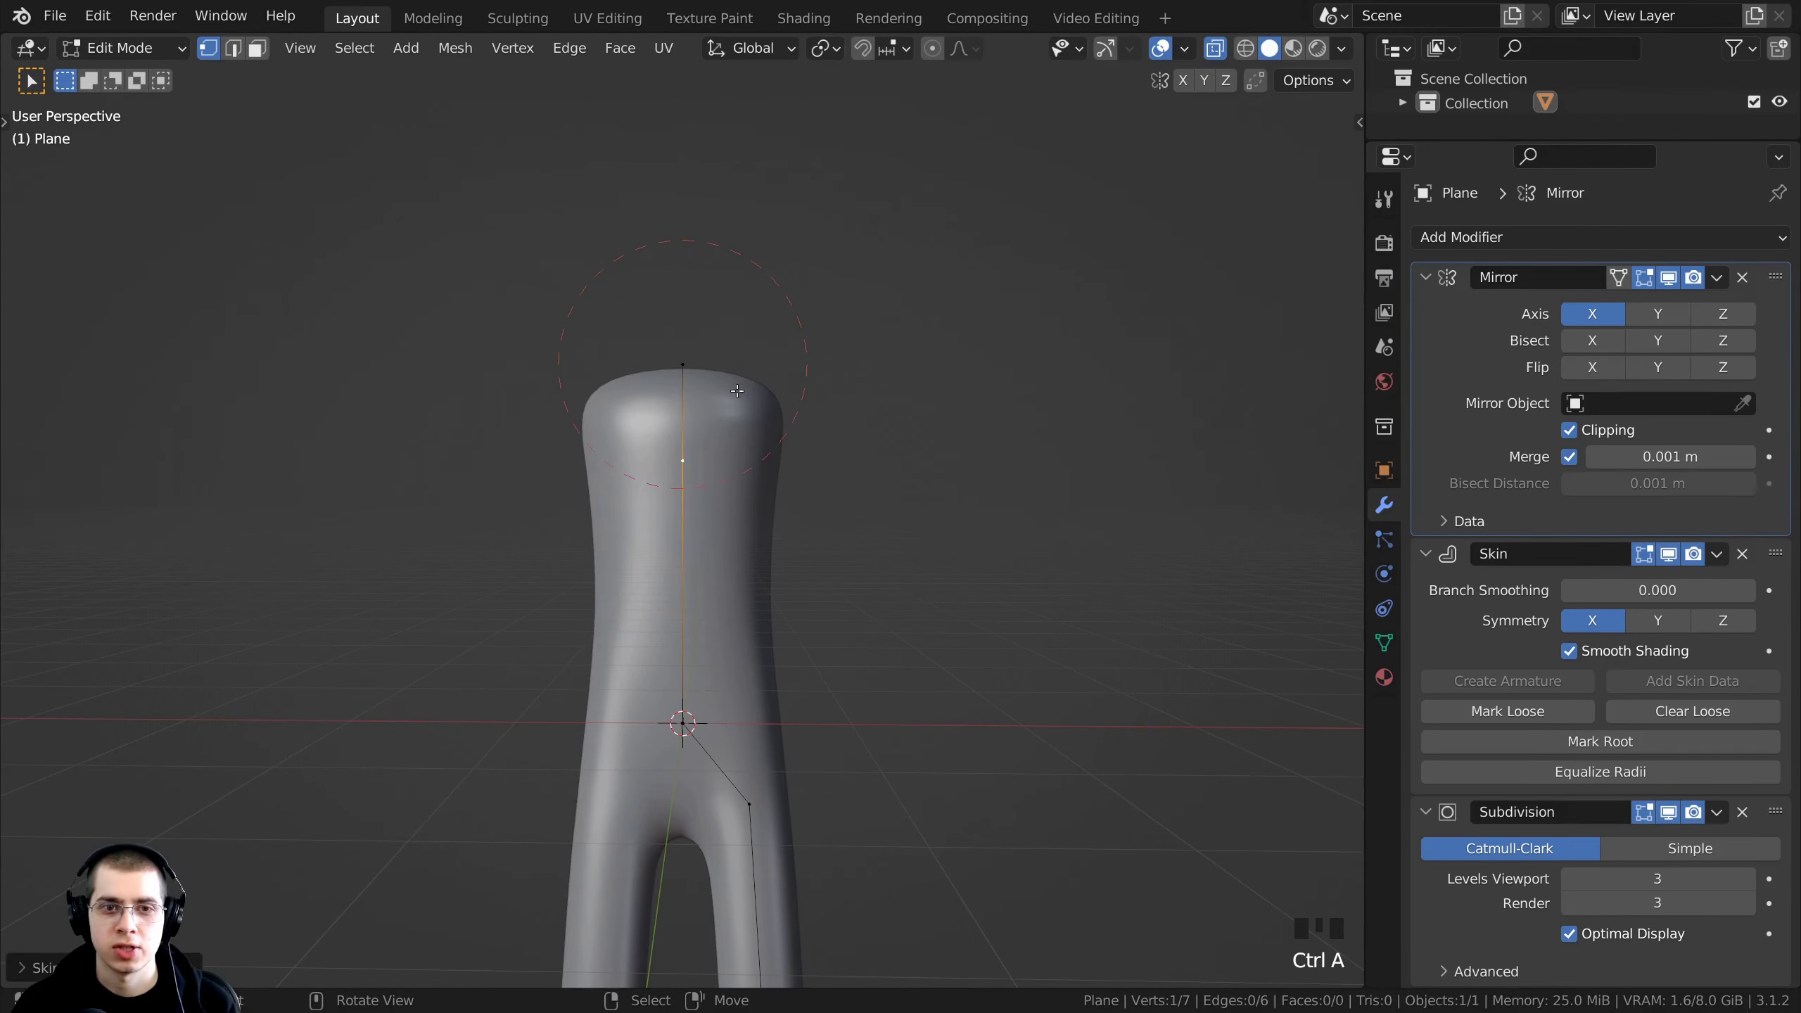
key(ctrl+a)
click(747, 373)
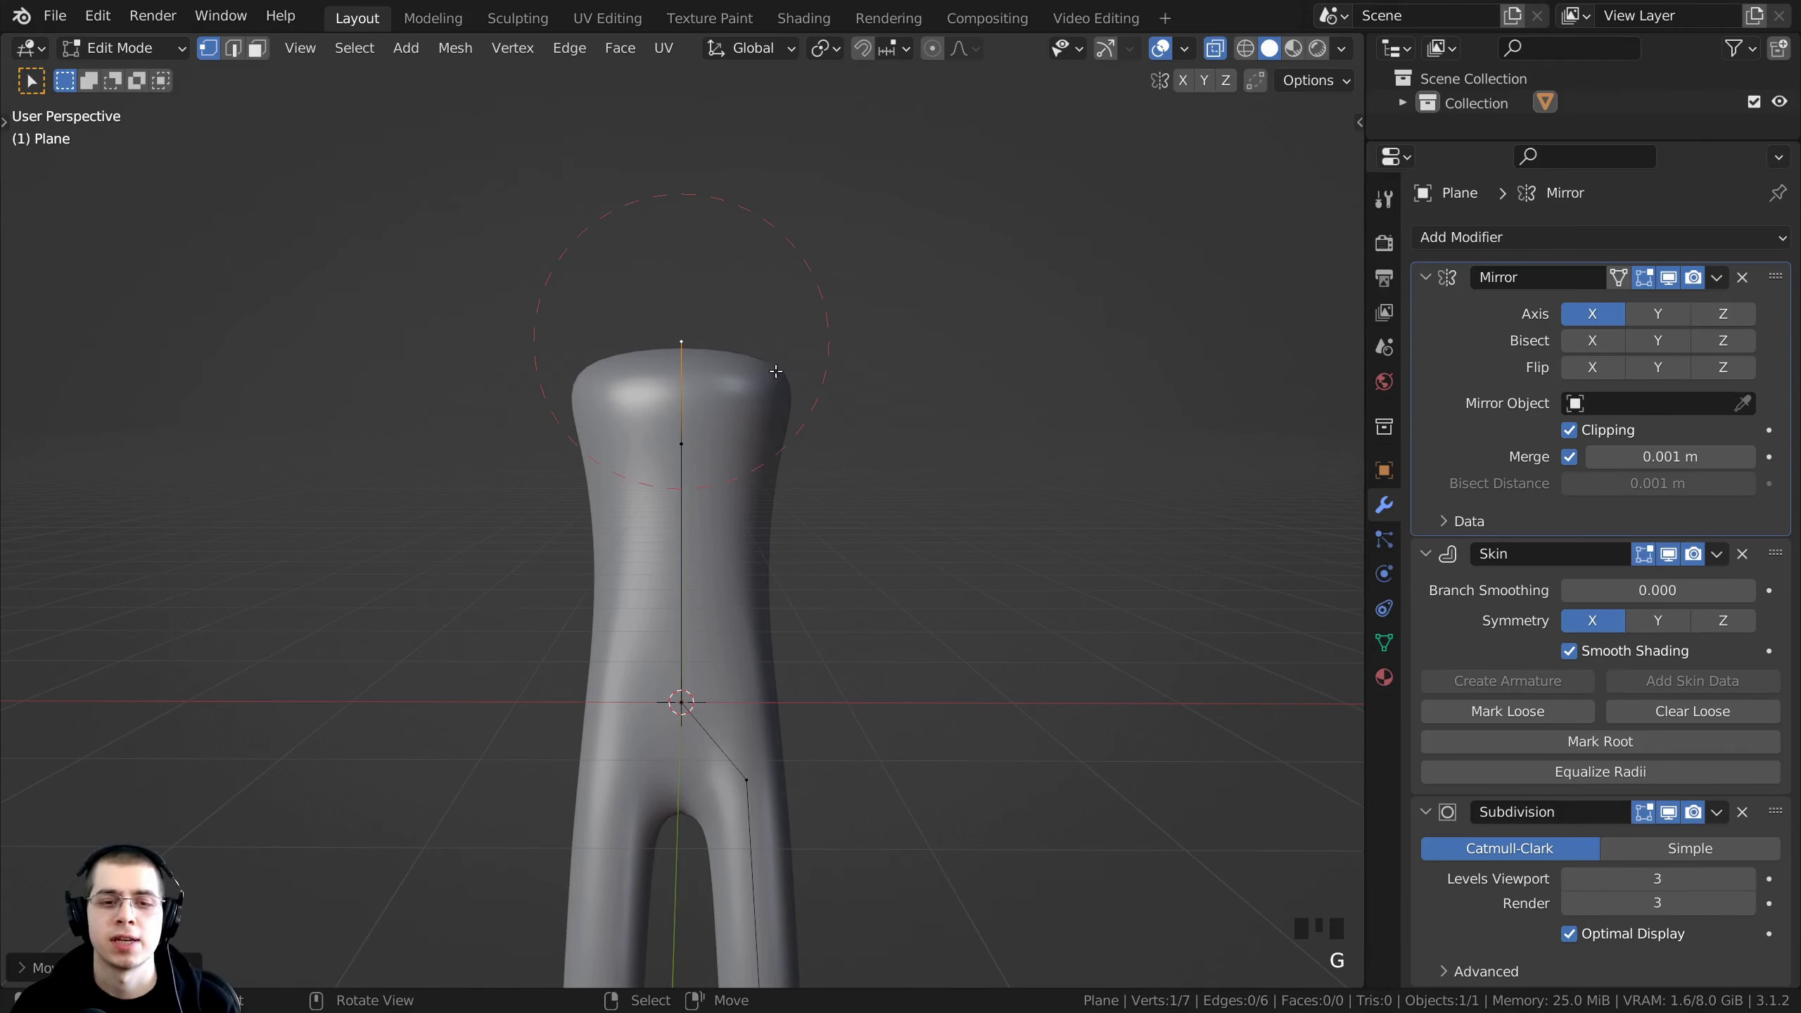
- Mark the pelvis vertex at the origin as the skin root
shift+middle_drag(776, 371, 803, 408)
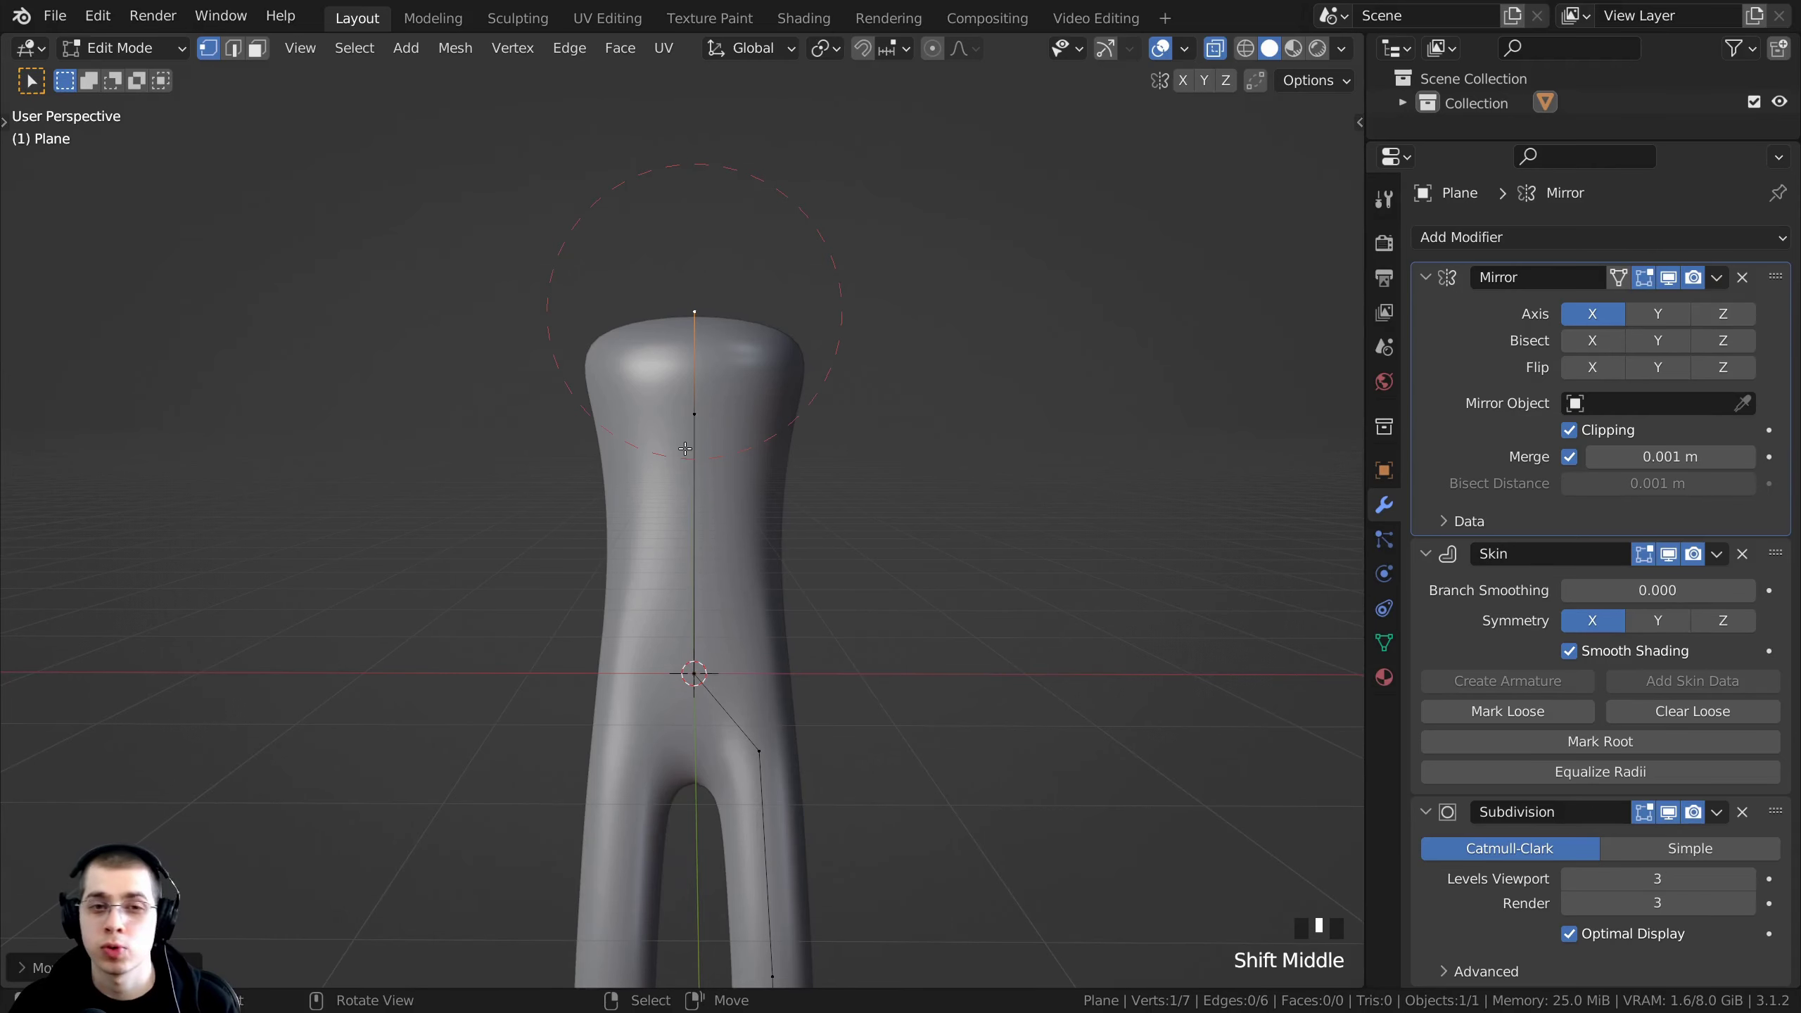
shift+middle_drag(648, 642, 708, 627)
right_click(681, 628)
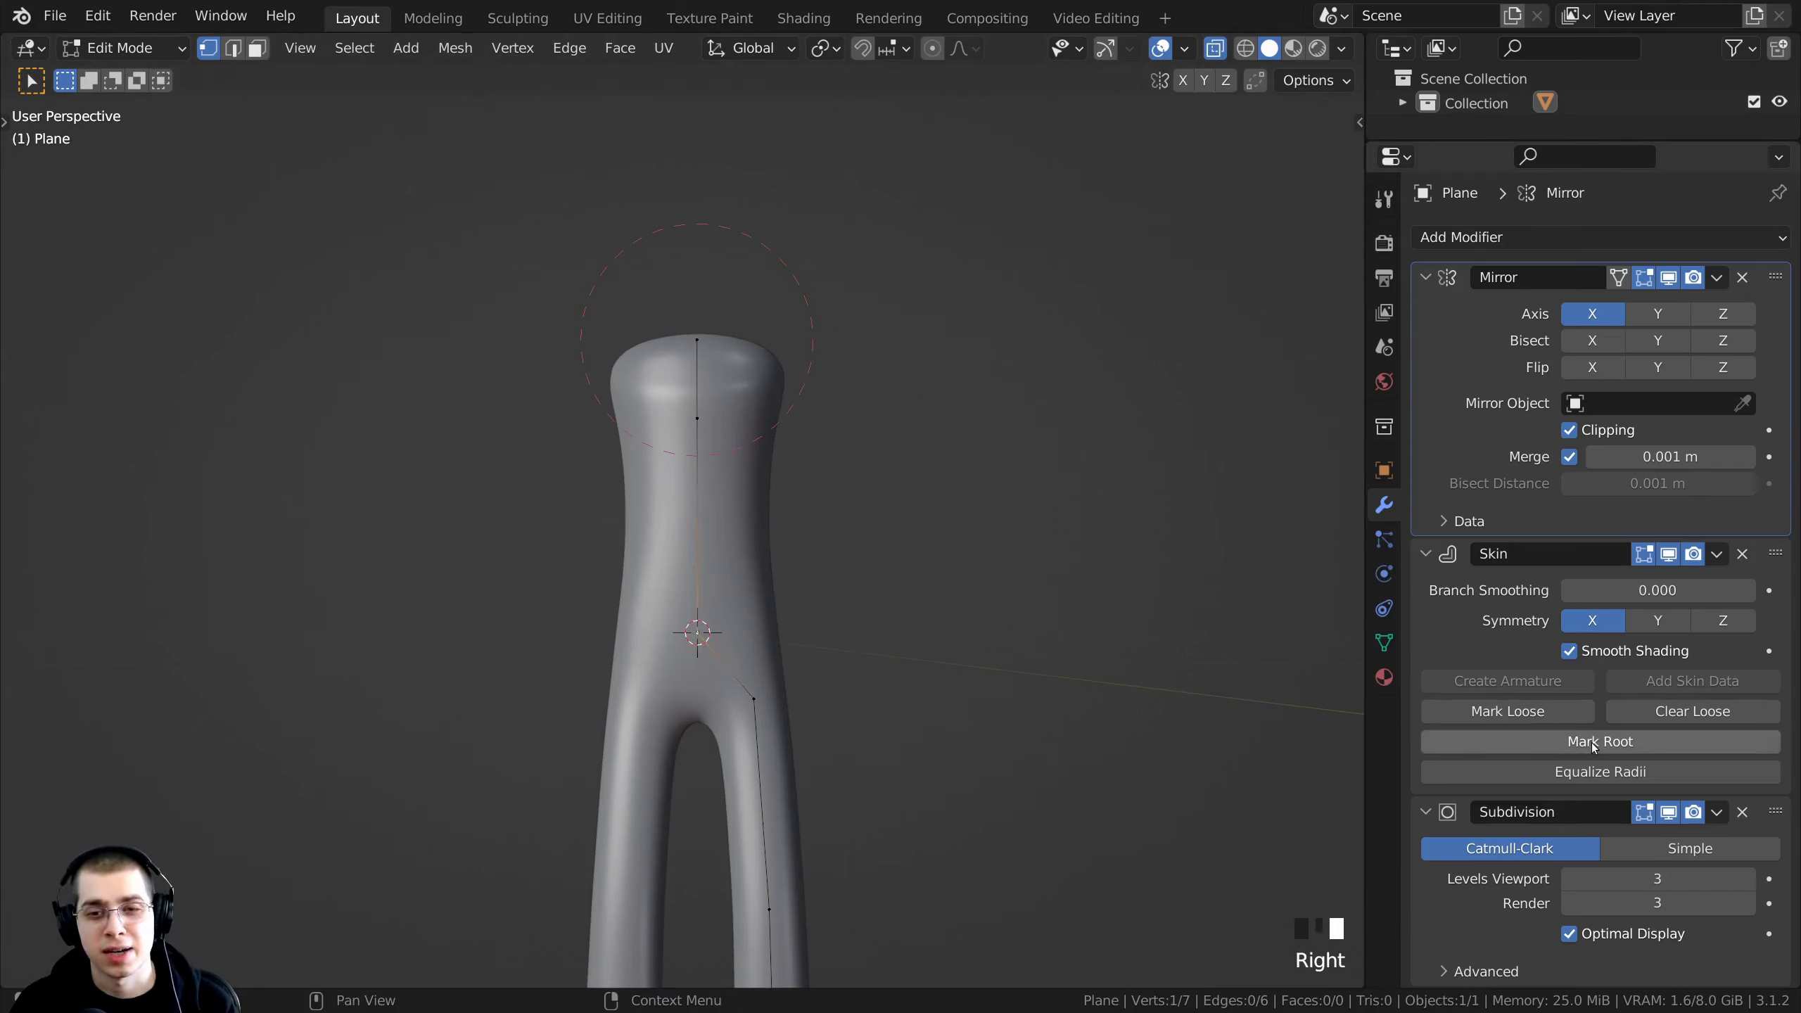
middle_drag(681, 617, 693, 627)
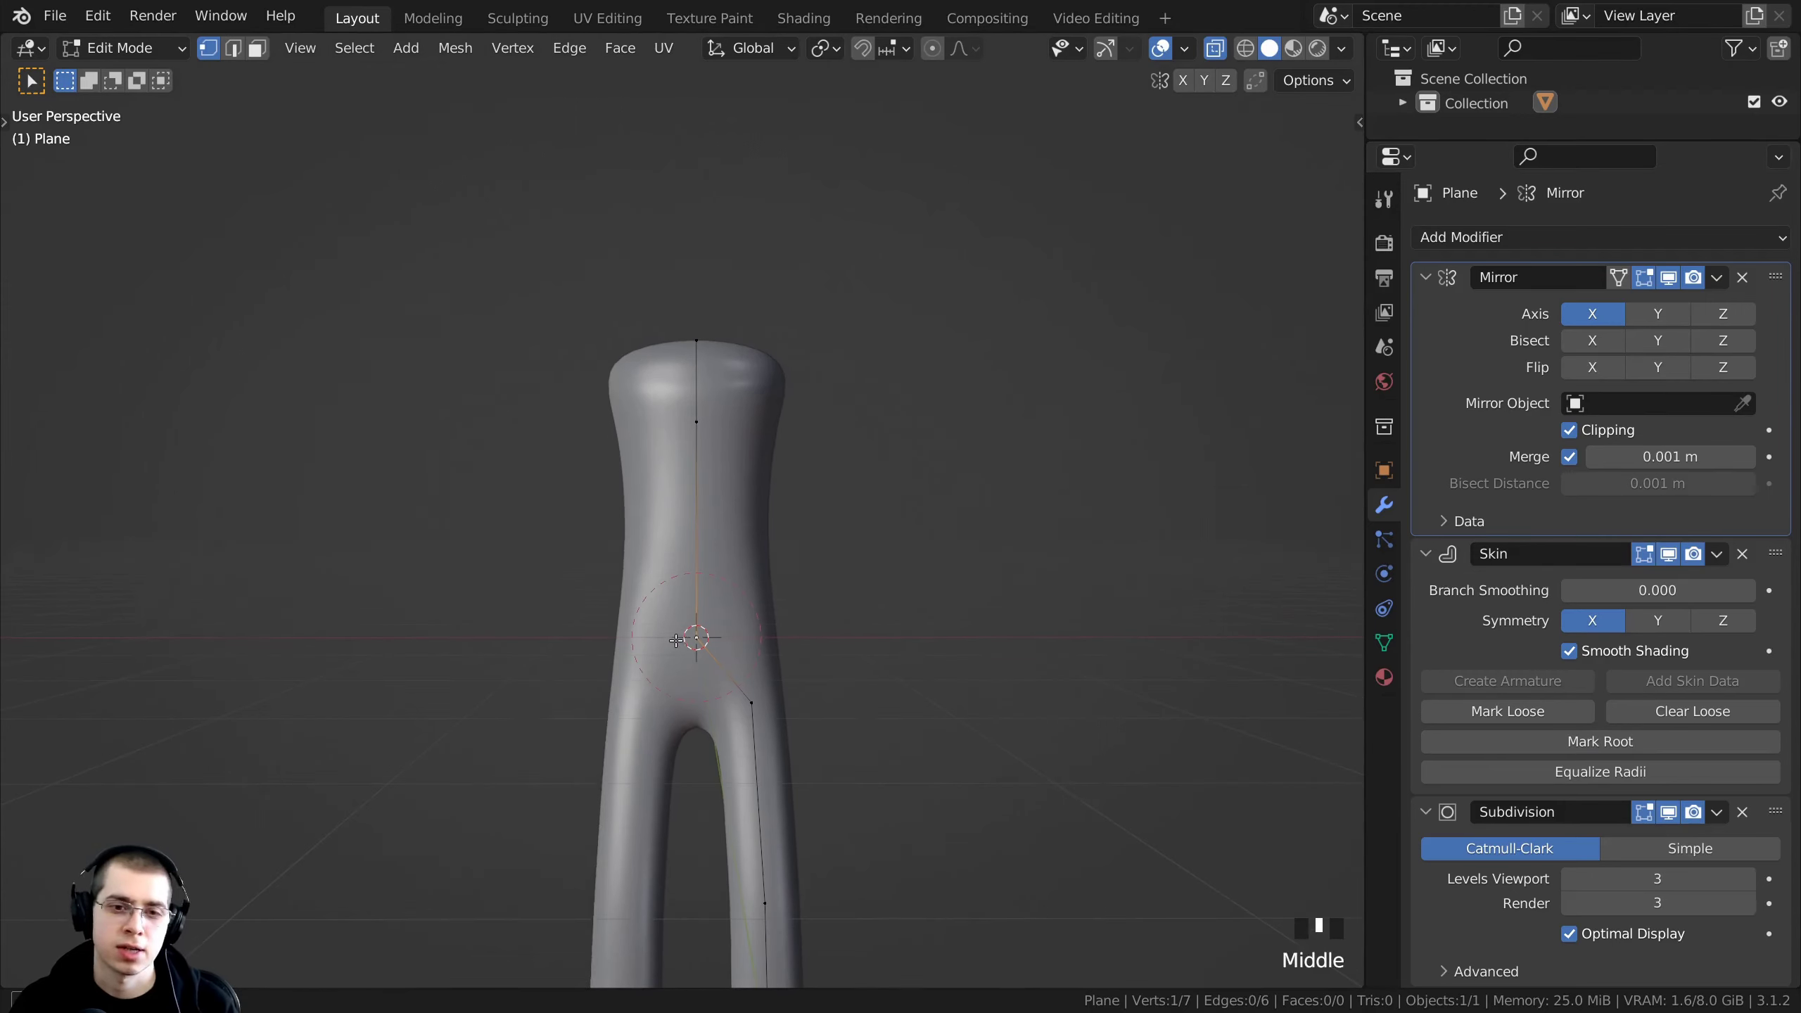
- Extrude the torso's top vertex upward and shrink the new vertex's skin radius to taper the shoulders toward the neck
right_click(699, 345)
shift+middle_drag(780, 440, 784, 559)
scroll(784, 559, up, 2)
middle_drag(914, 617, 939, 642)
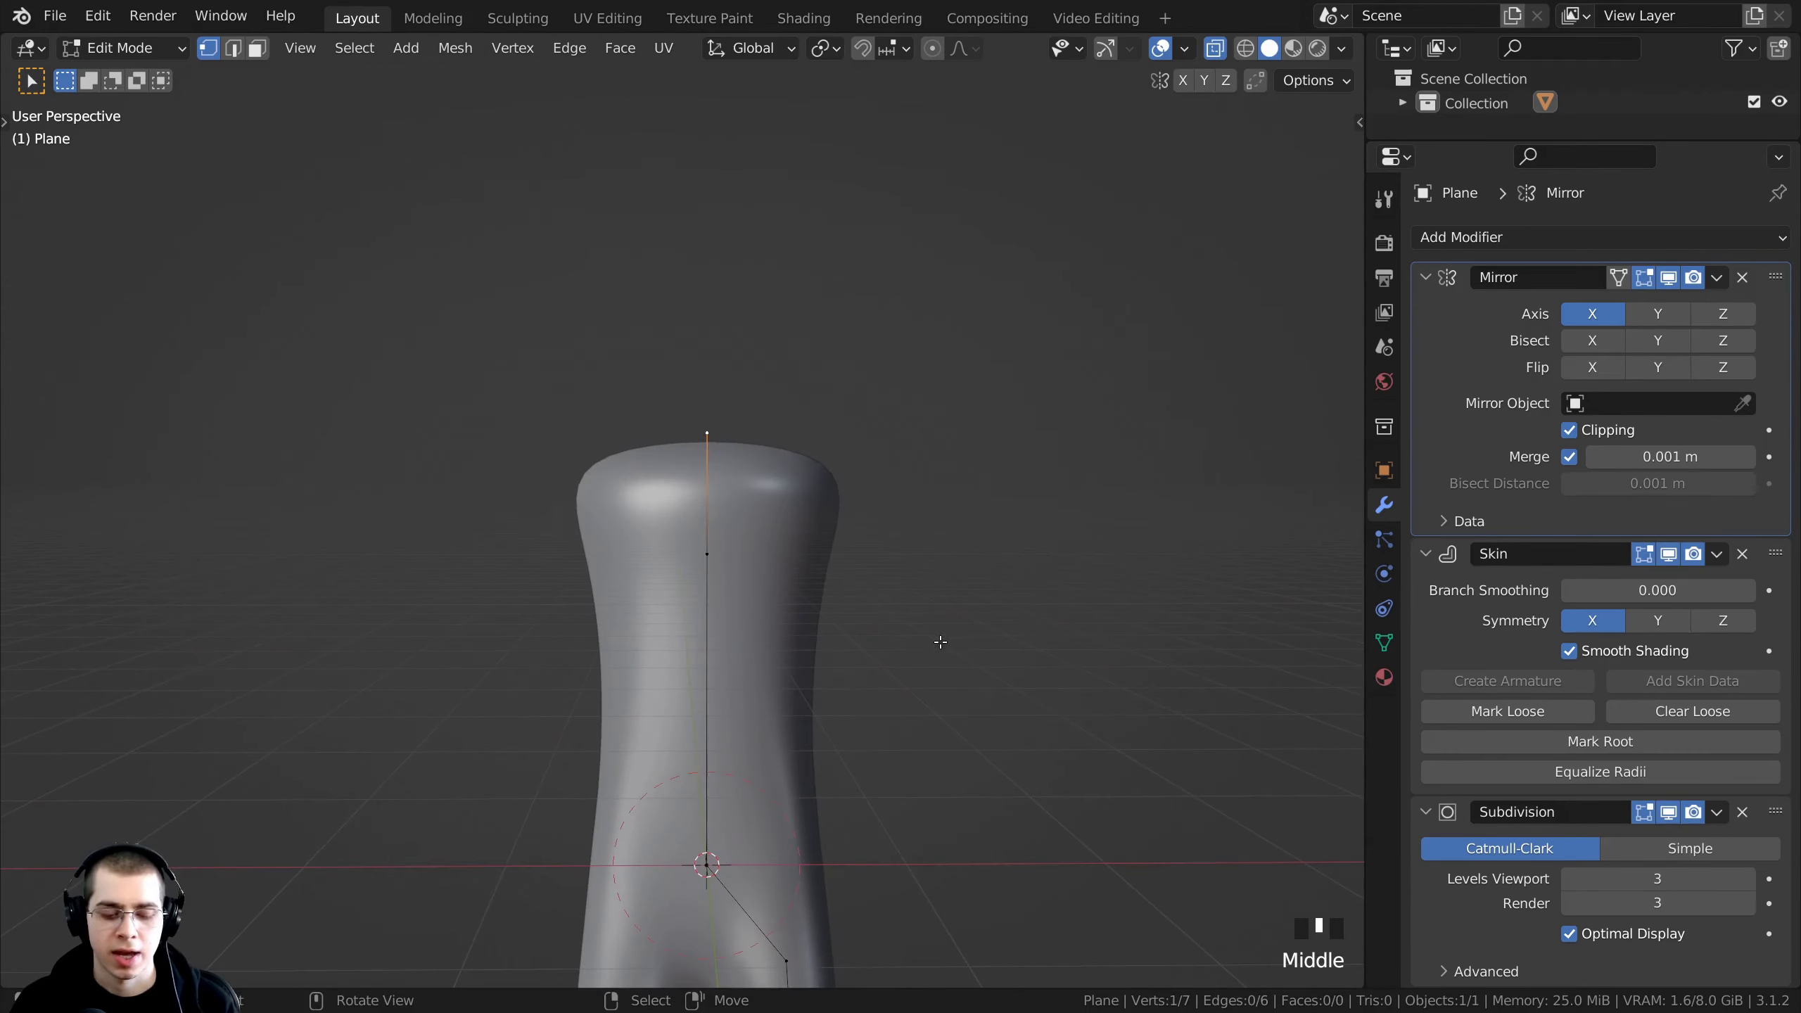
key(e)
click(989, 520)
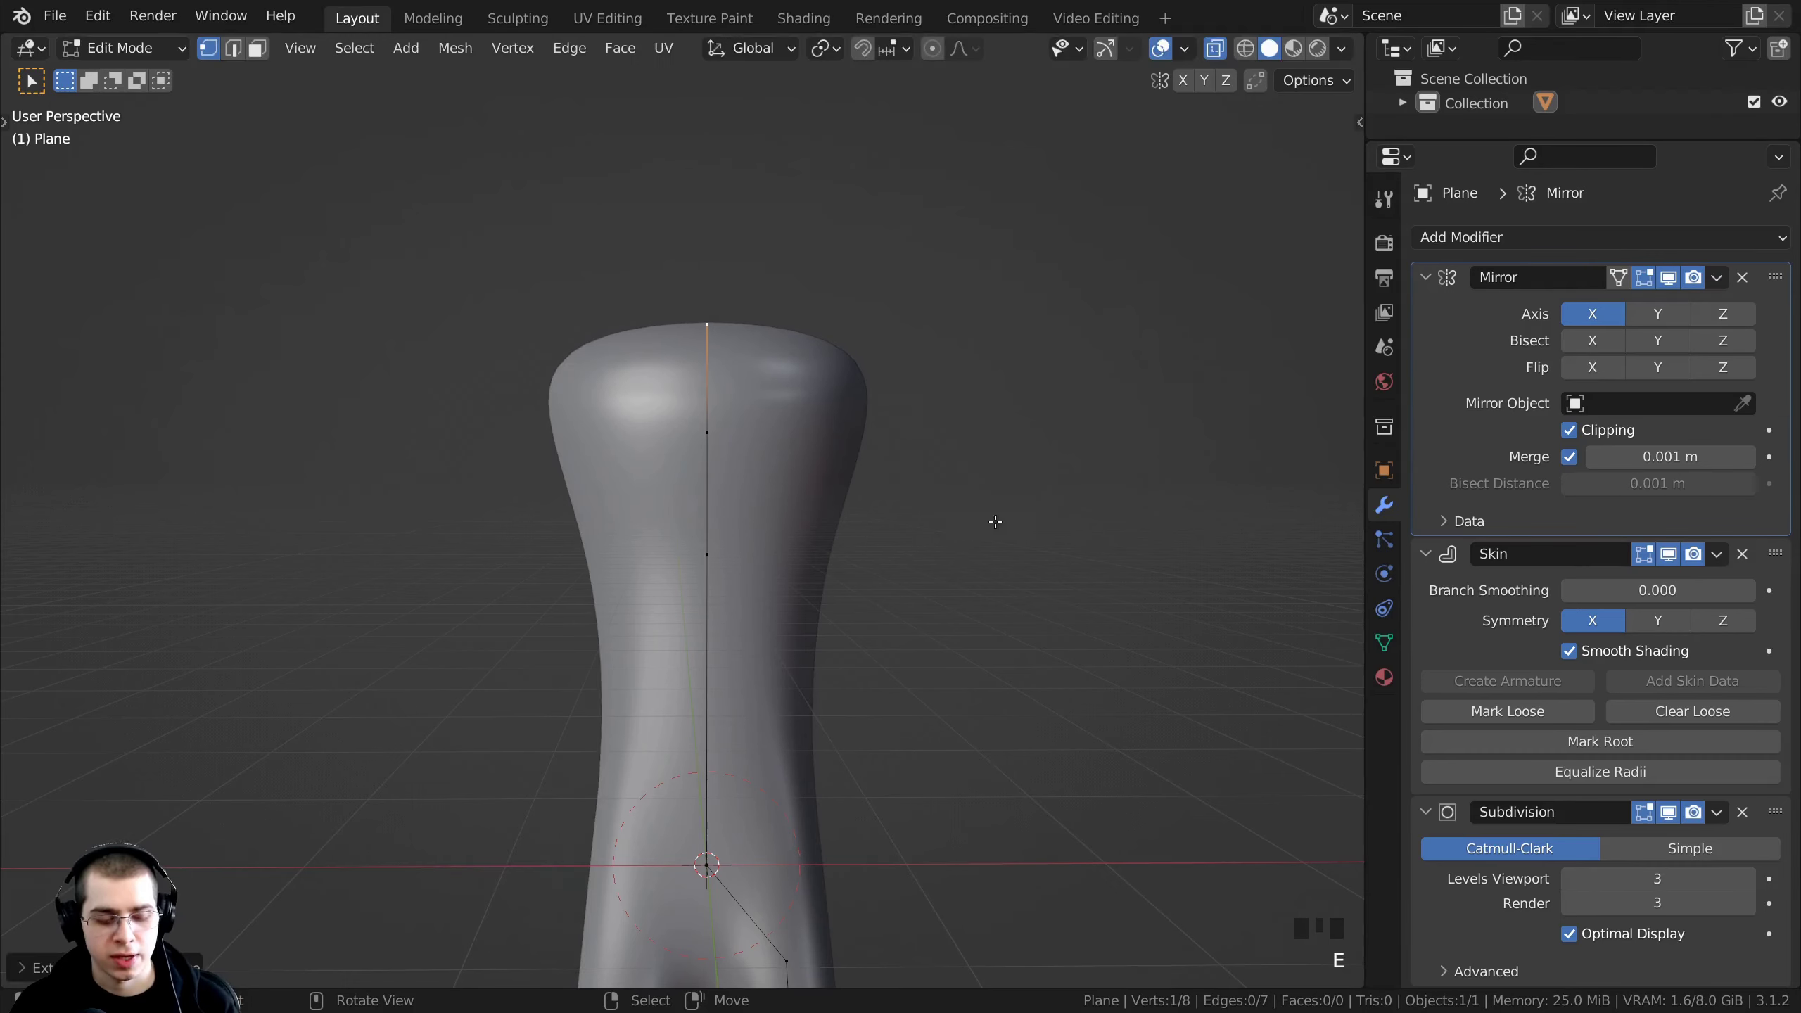
key(ctrl+a)
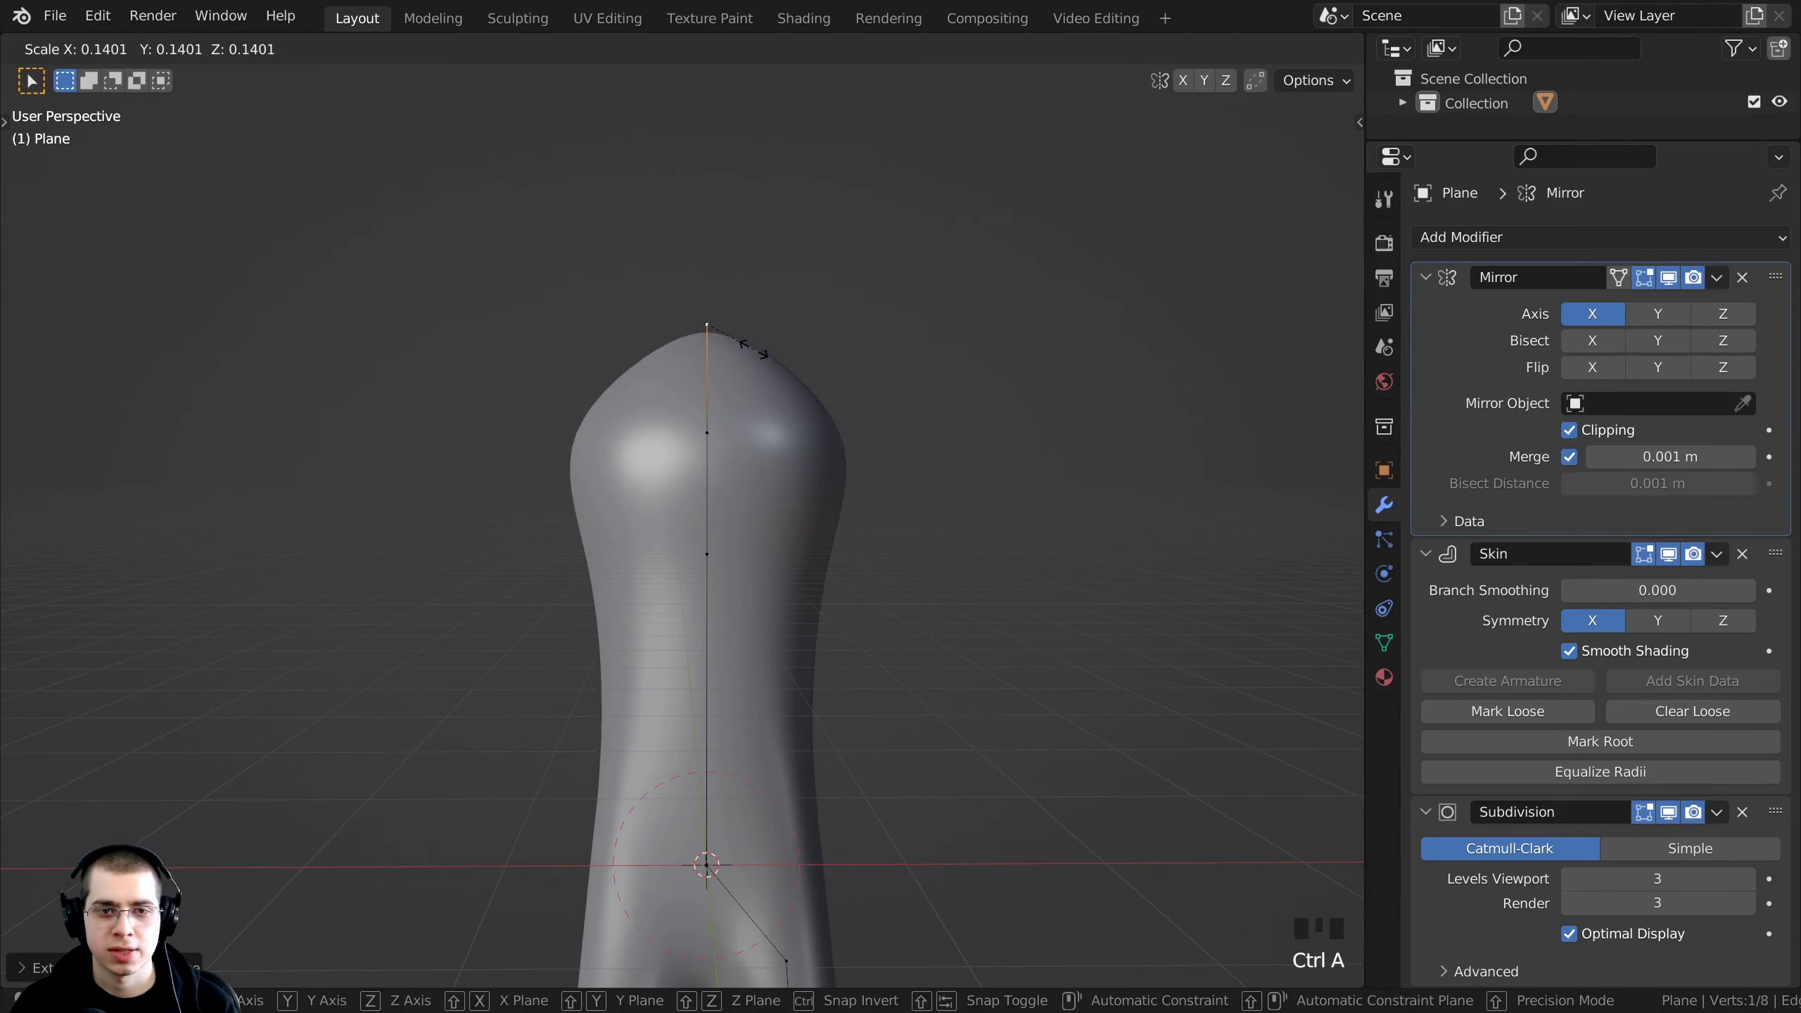
click(780, 391)
- Extrude the tapered top vertex upward to form the neck
middle_drag(780, 390, 739, 396)
scroll(779, 394, down, 2)
key(e)
click(789, 382)
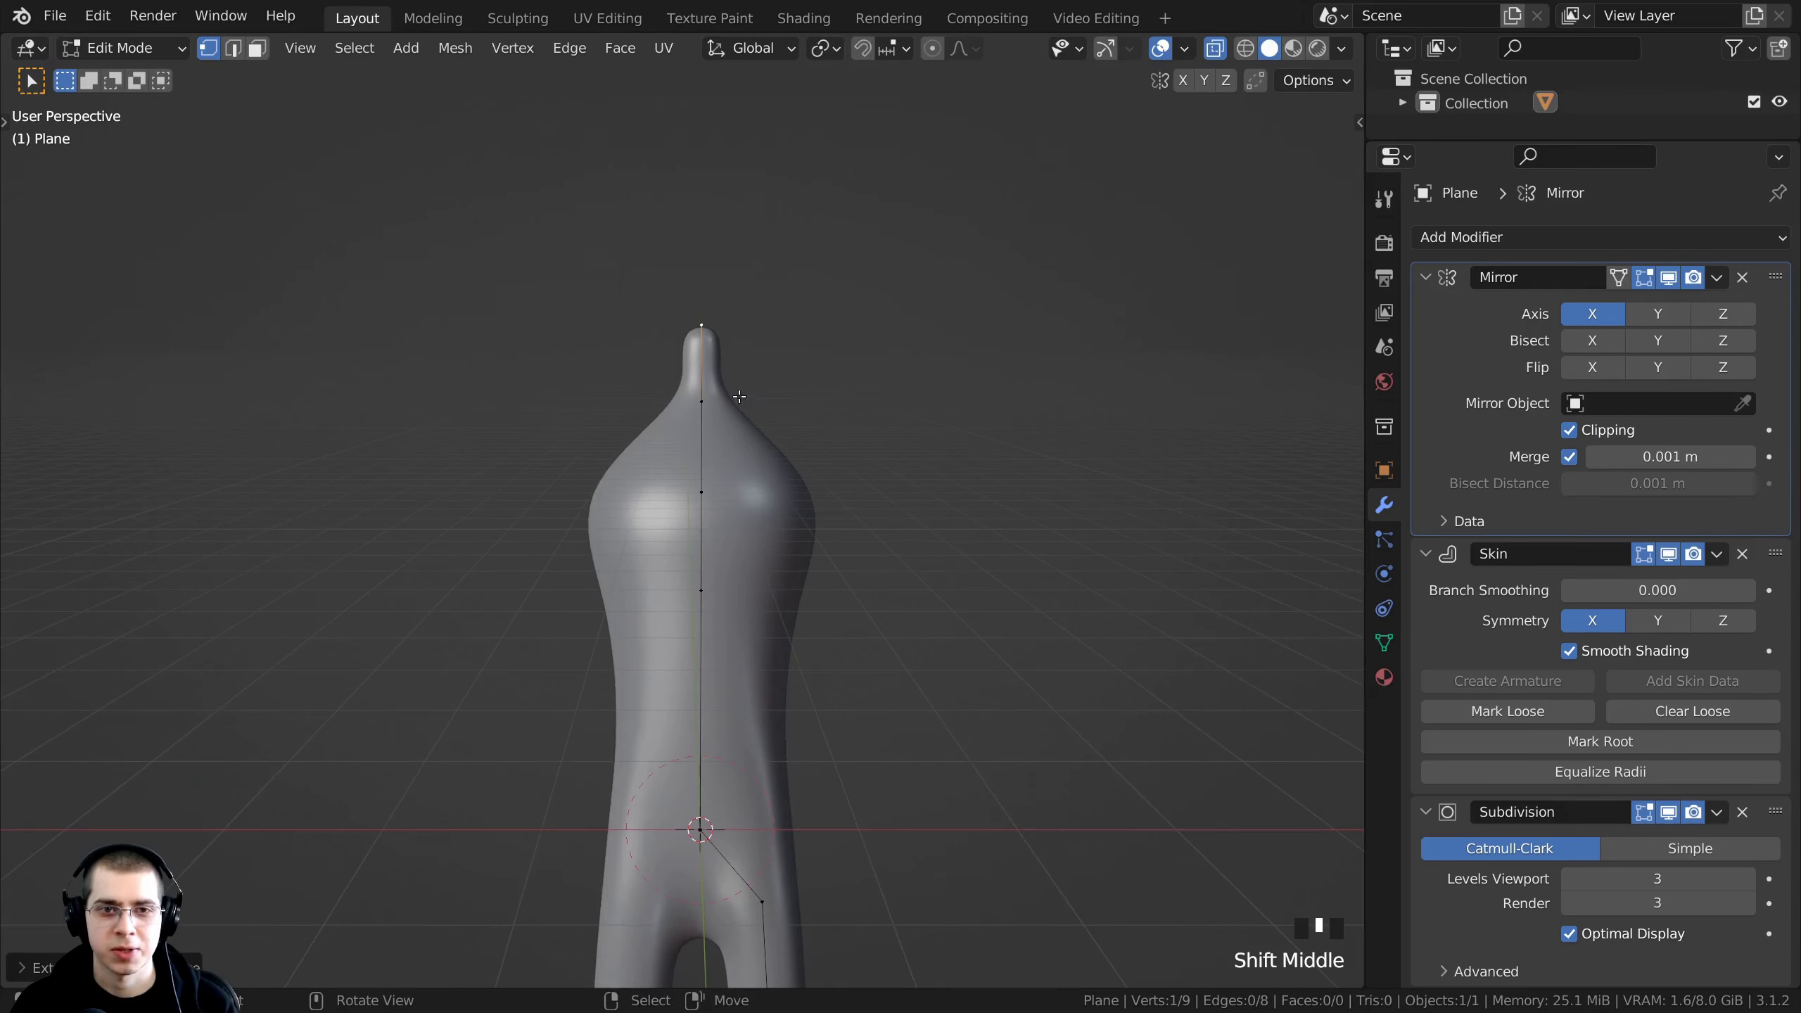
- Thicken the neck by scaling up the skin radius of its top and base vertices together, to more than double
shift+right_click(703, 403)
shift+scroll(848, 496, up, 1)
scroll(848, 496, up, 2)
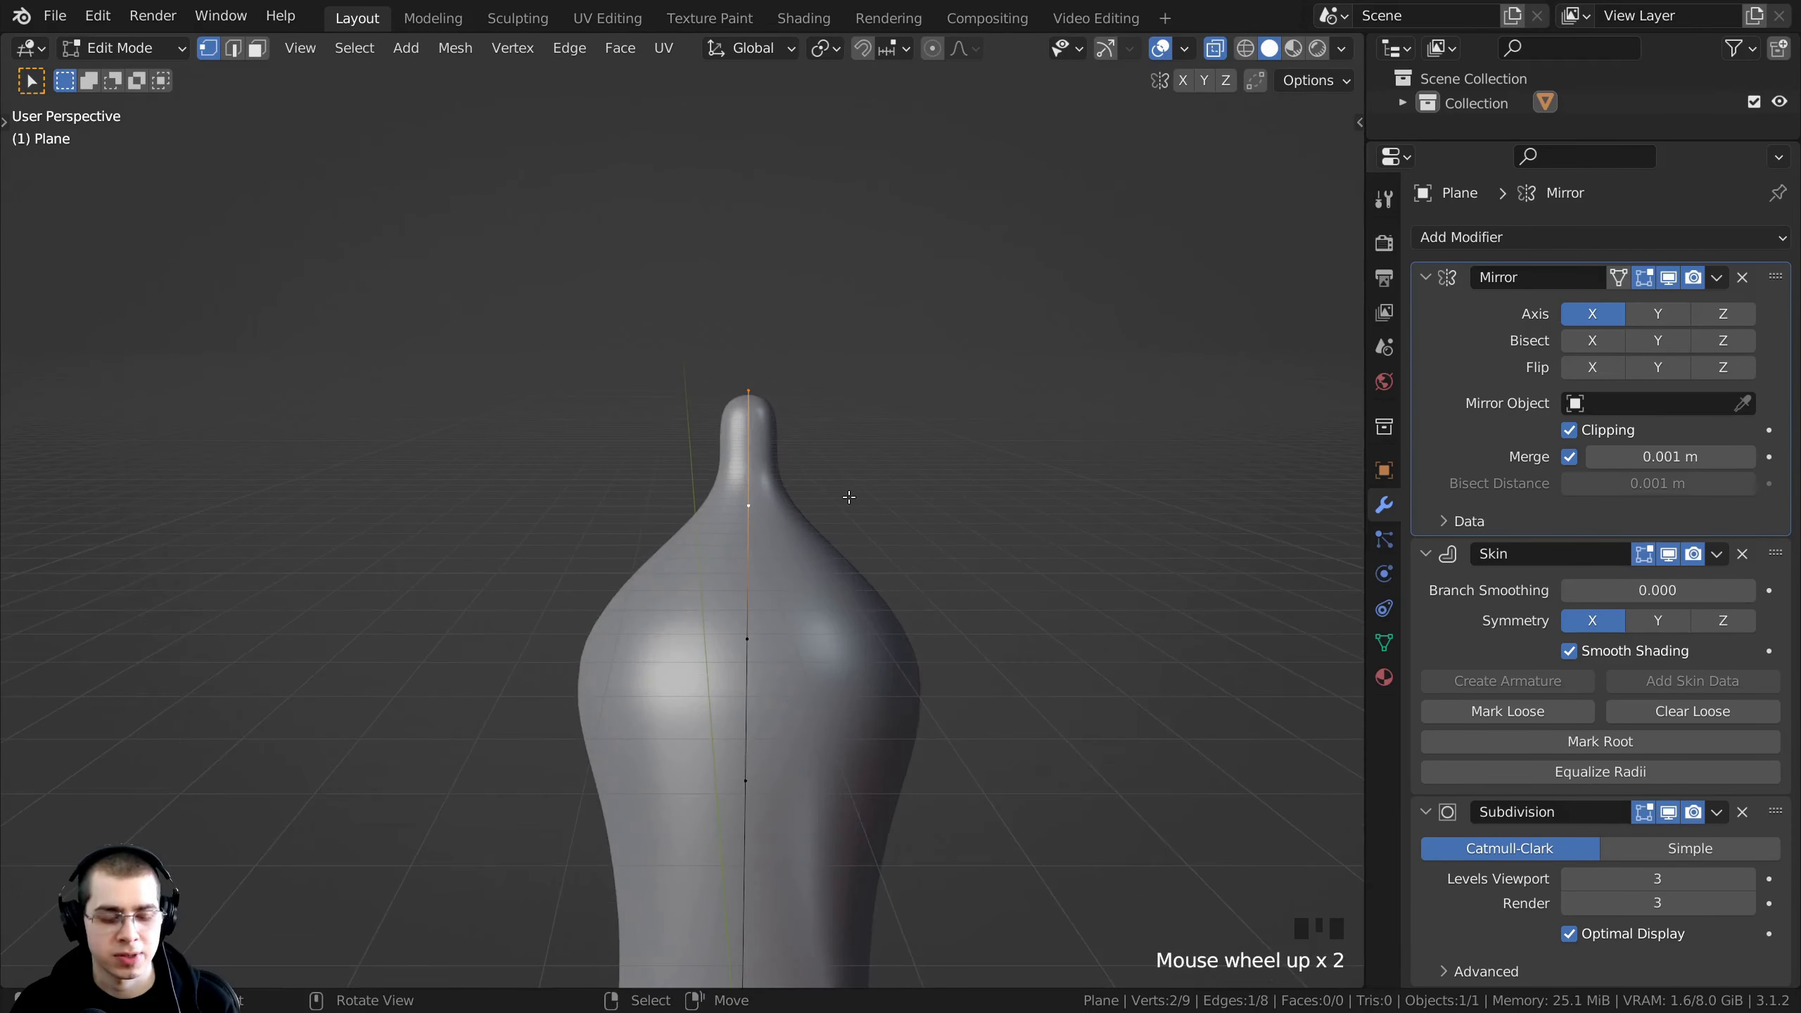
key(ctrl+a)
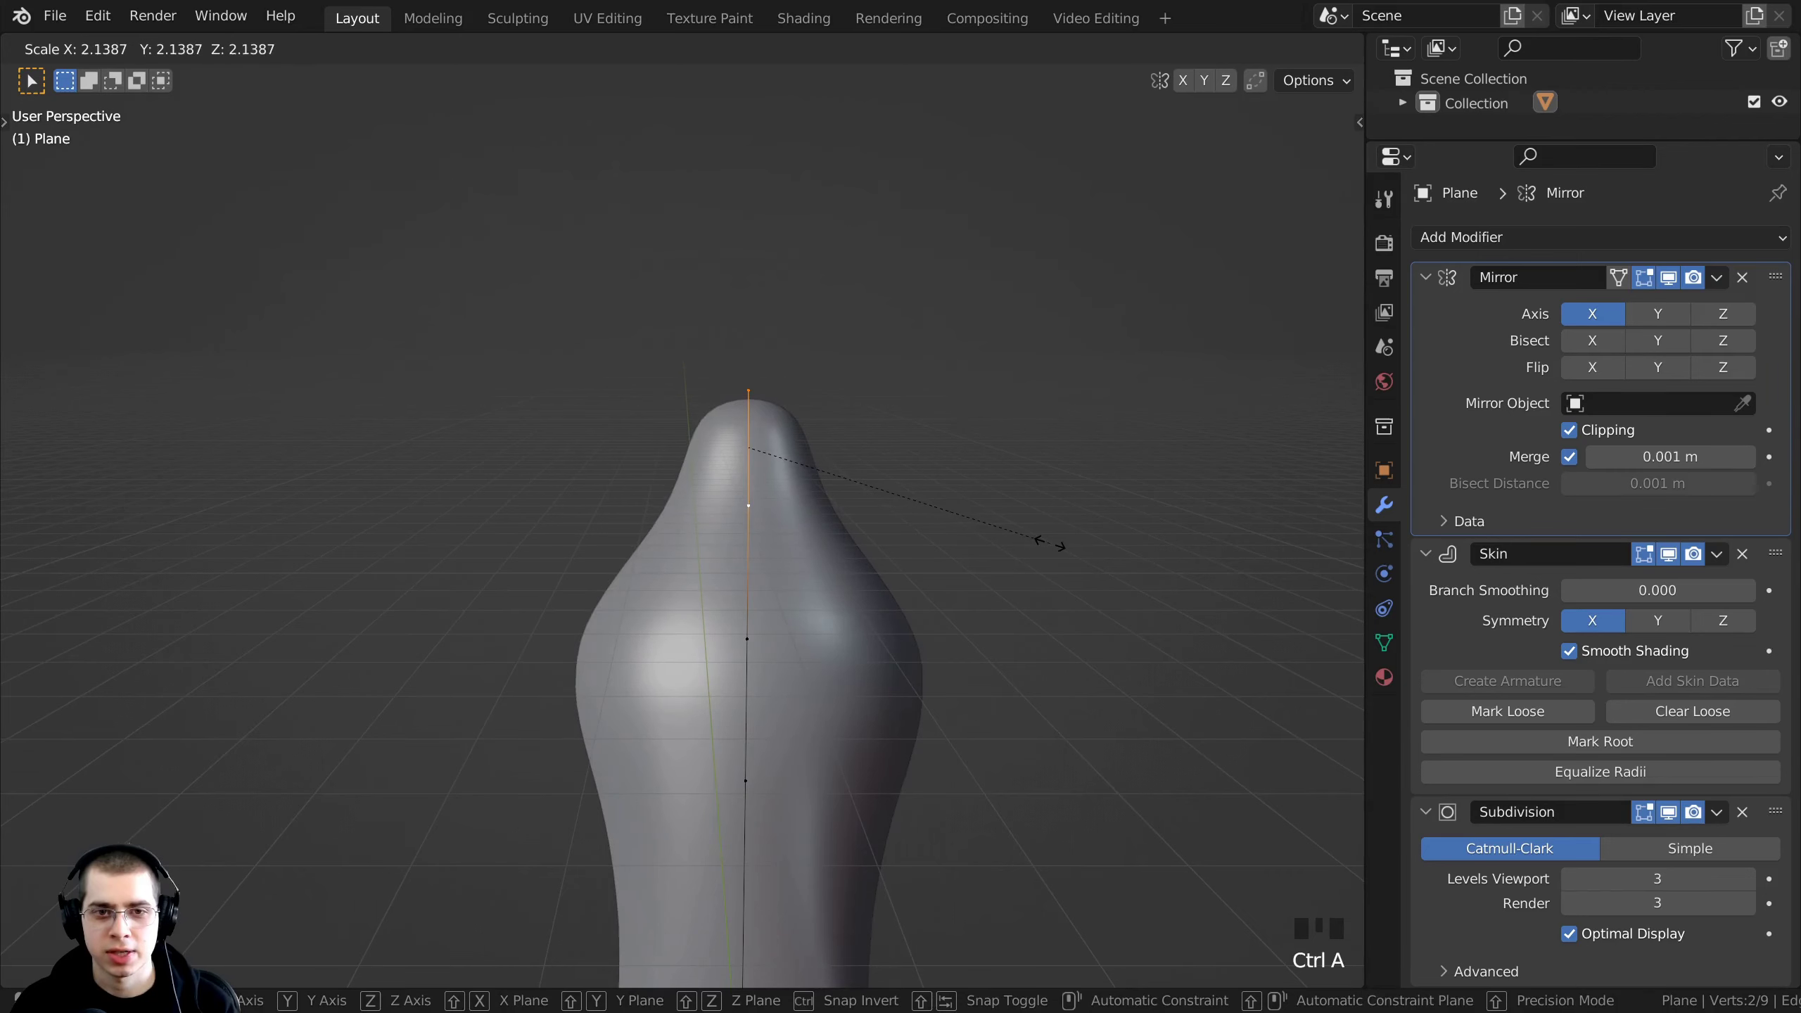
click(1102, 553)
- In the right side view, extrude the neck's top vertex upward to start the head
right_click(767, 384)
scroll(770, 394, down, 3)
middle_drag(783, 420, 672, 423)
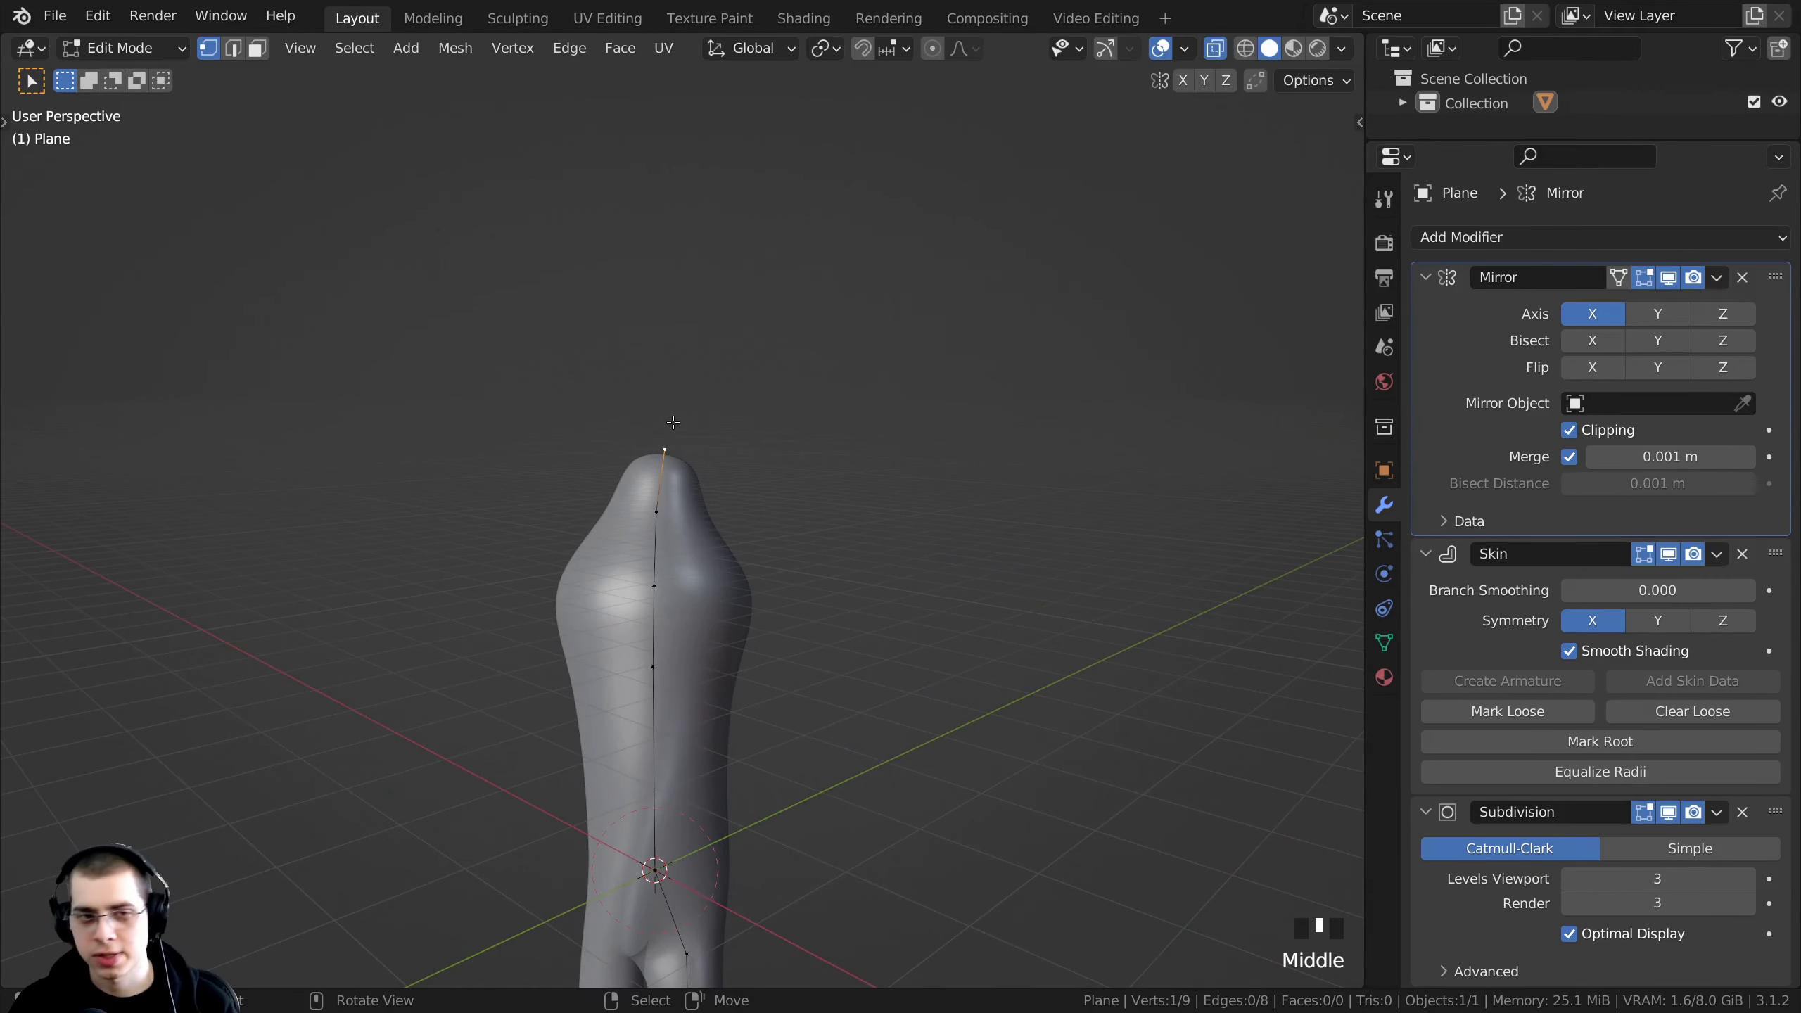
key(KP_3)
scroll(650, 518, up, 2)
scroll(658, 531, down, 1)
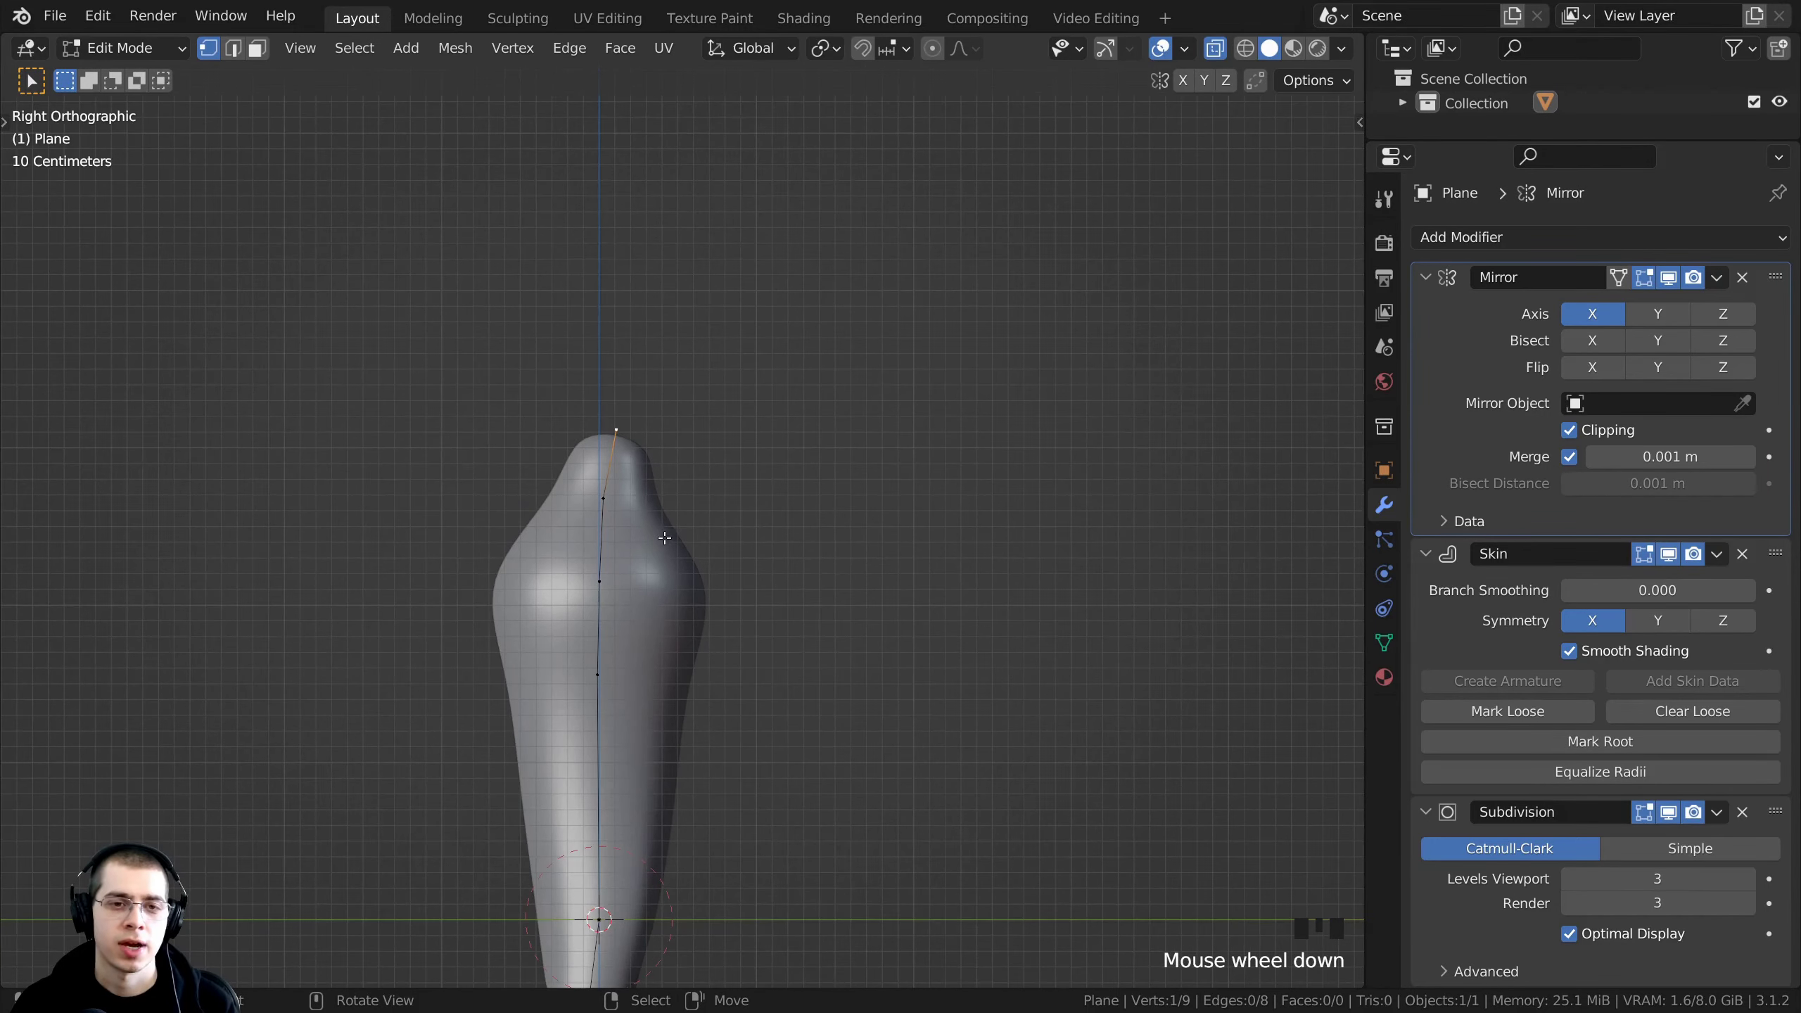
key(e)
click(686, 324)
- Enlarge the skin radius of the head's first vertex and move it down closer to the neck
key(ctrl+a)
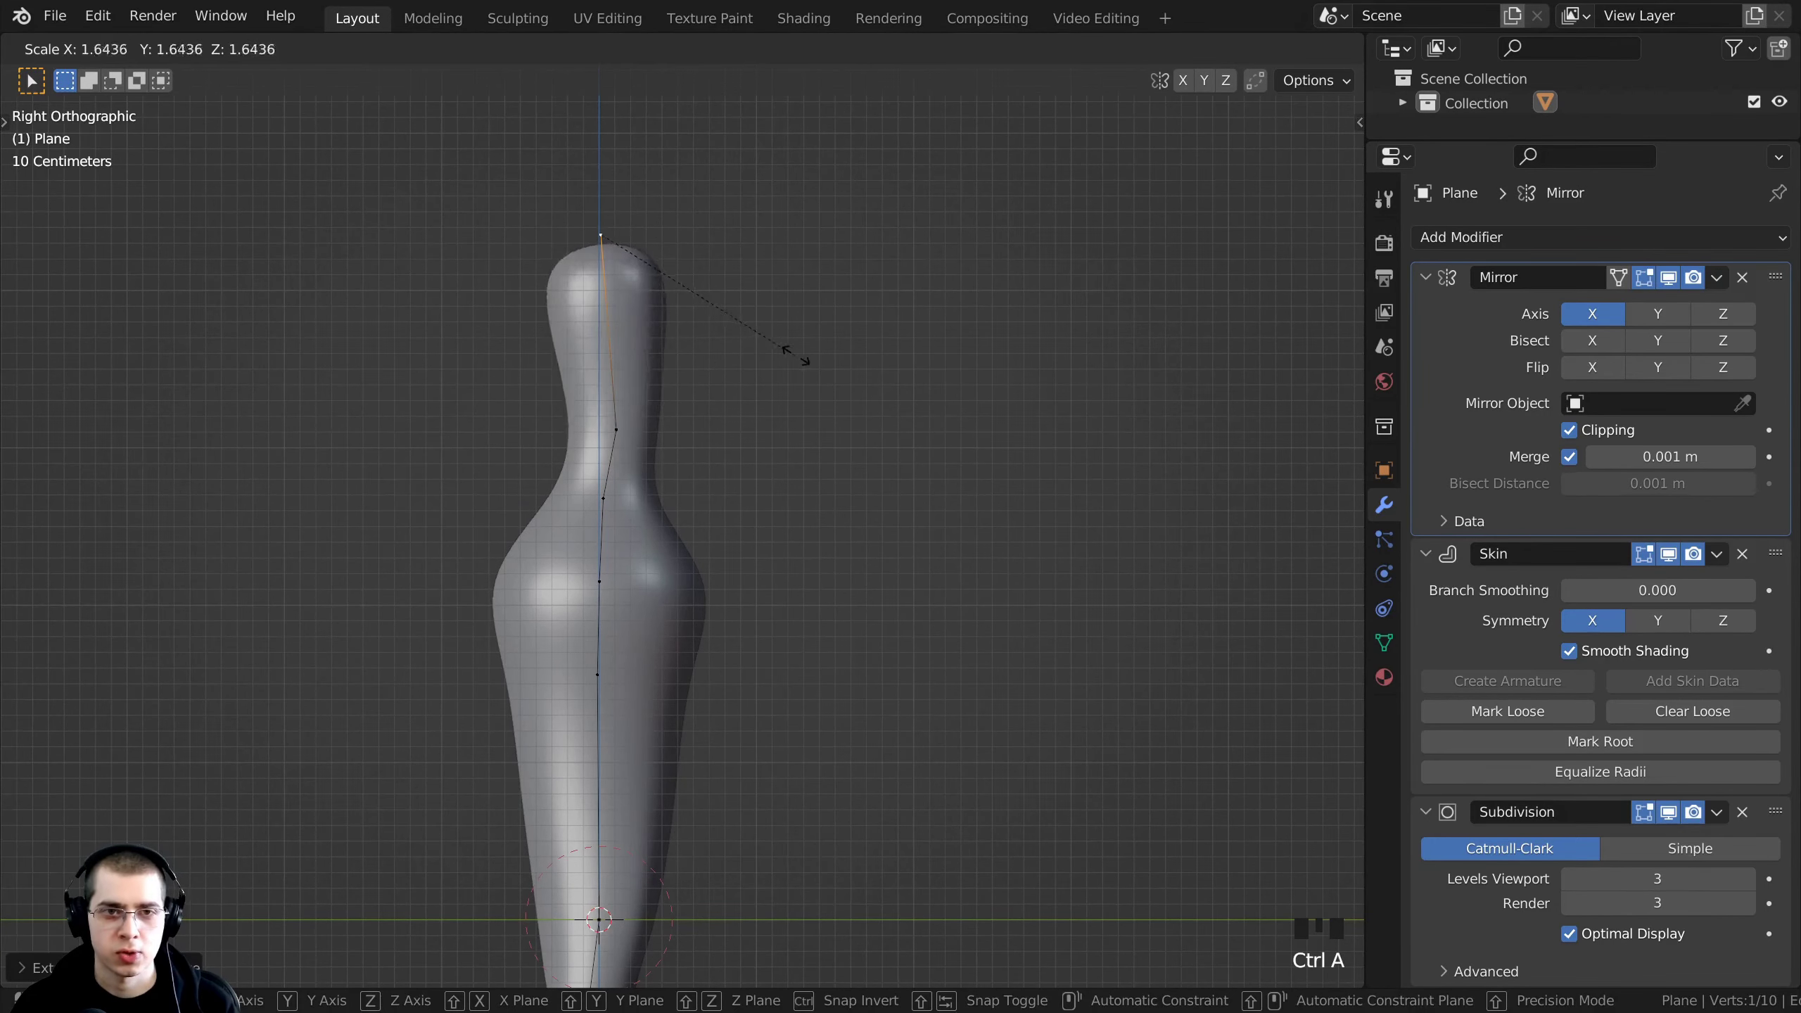
click(984, 385)
key(g)
click(715, 330)
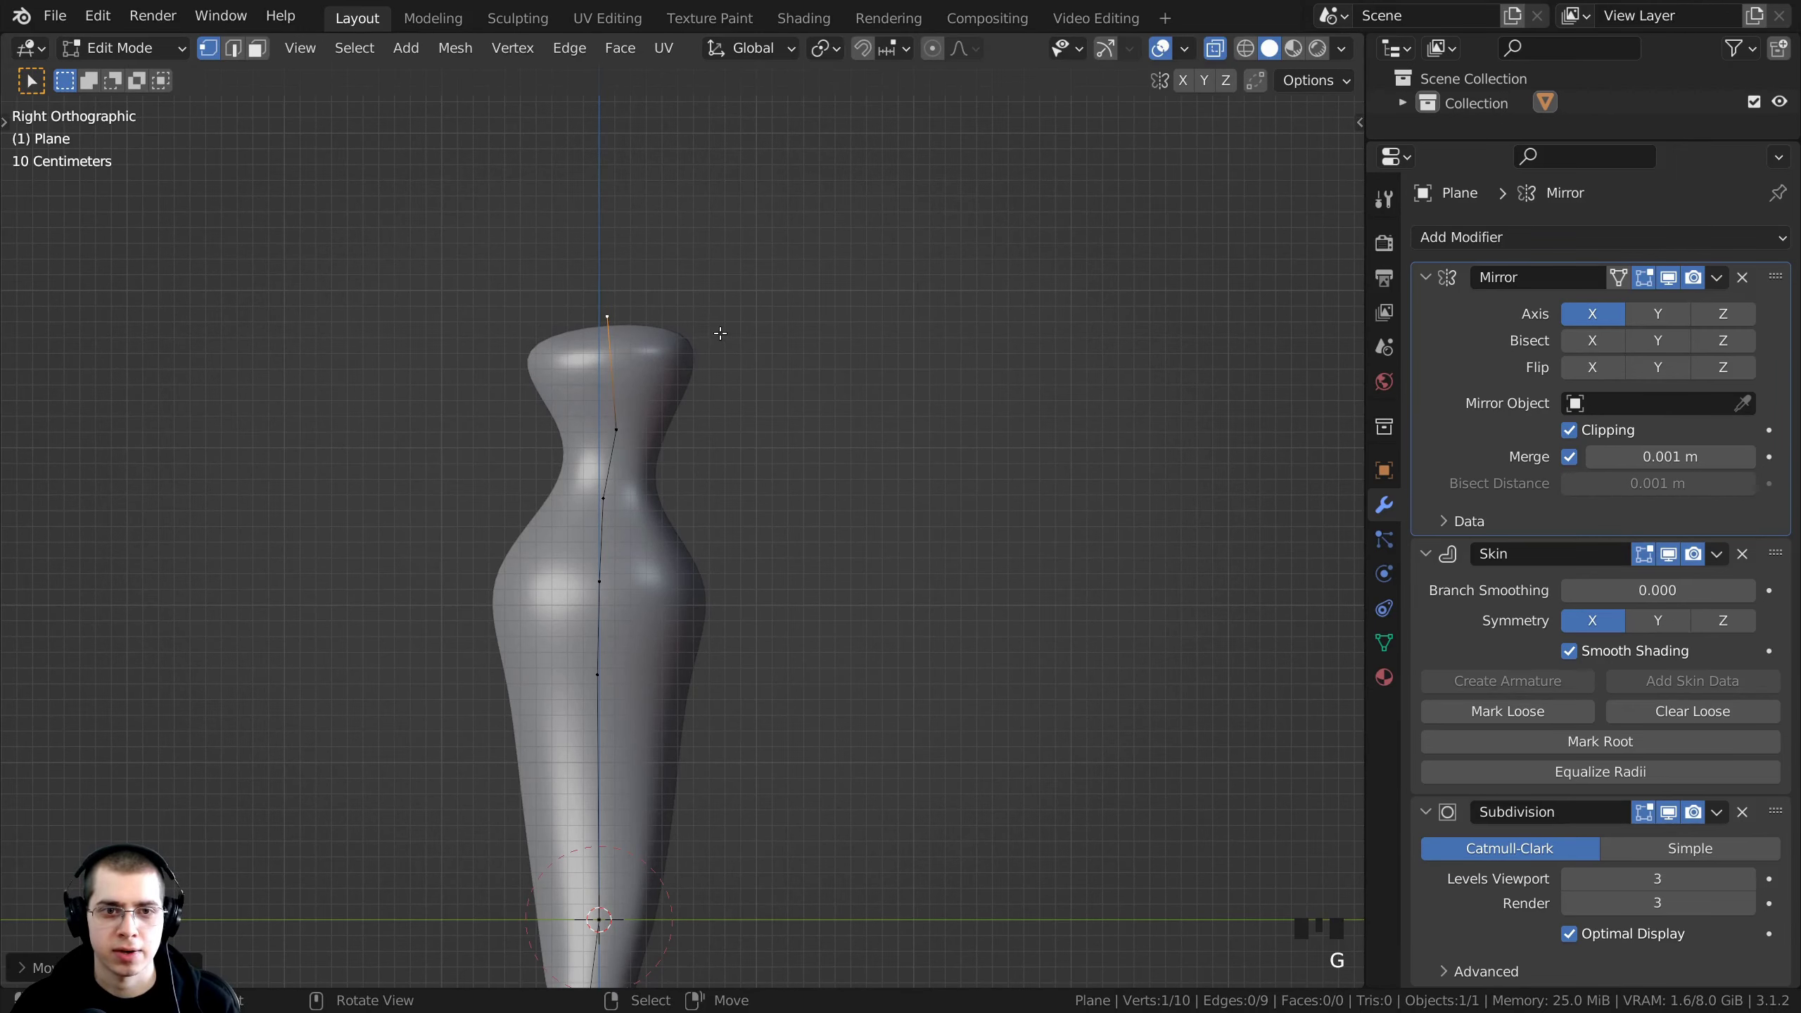
- Extrude the head's first vertex upward to form the rest of the head
scroll(783, 457, down, 1)
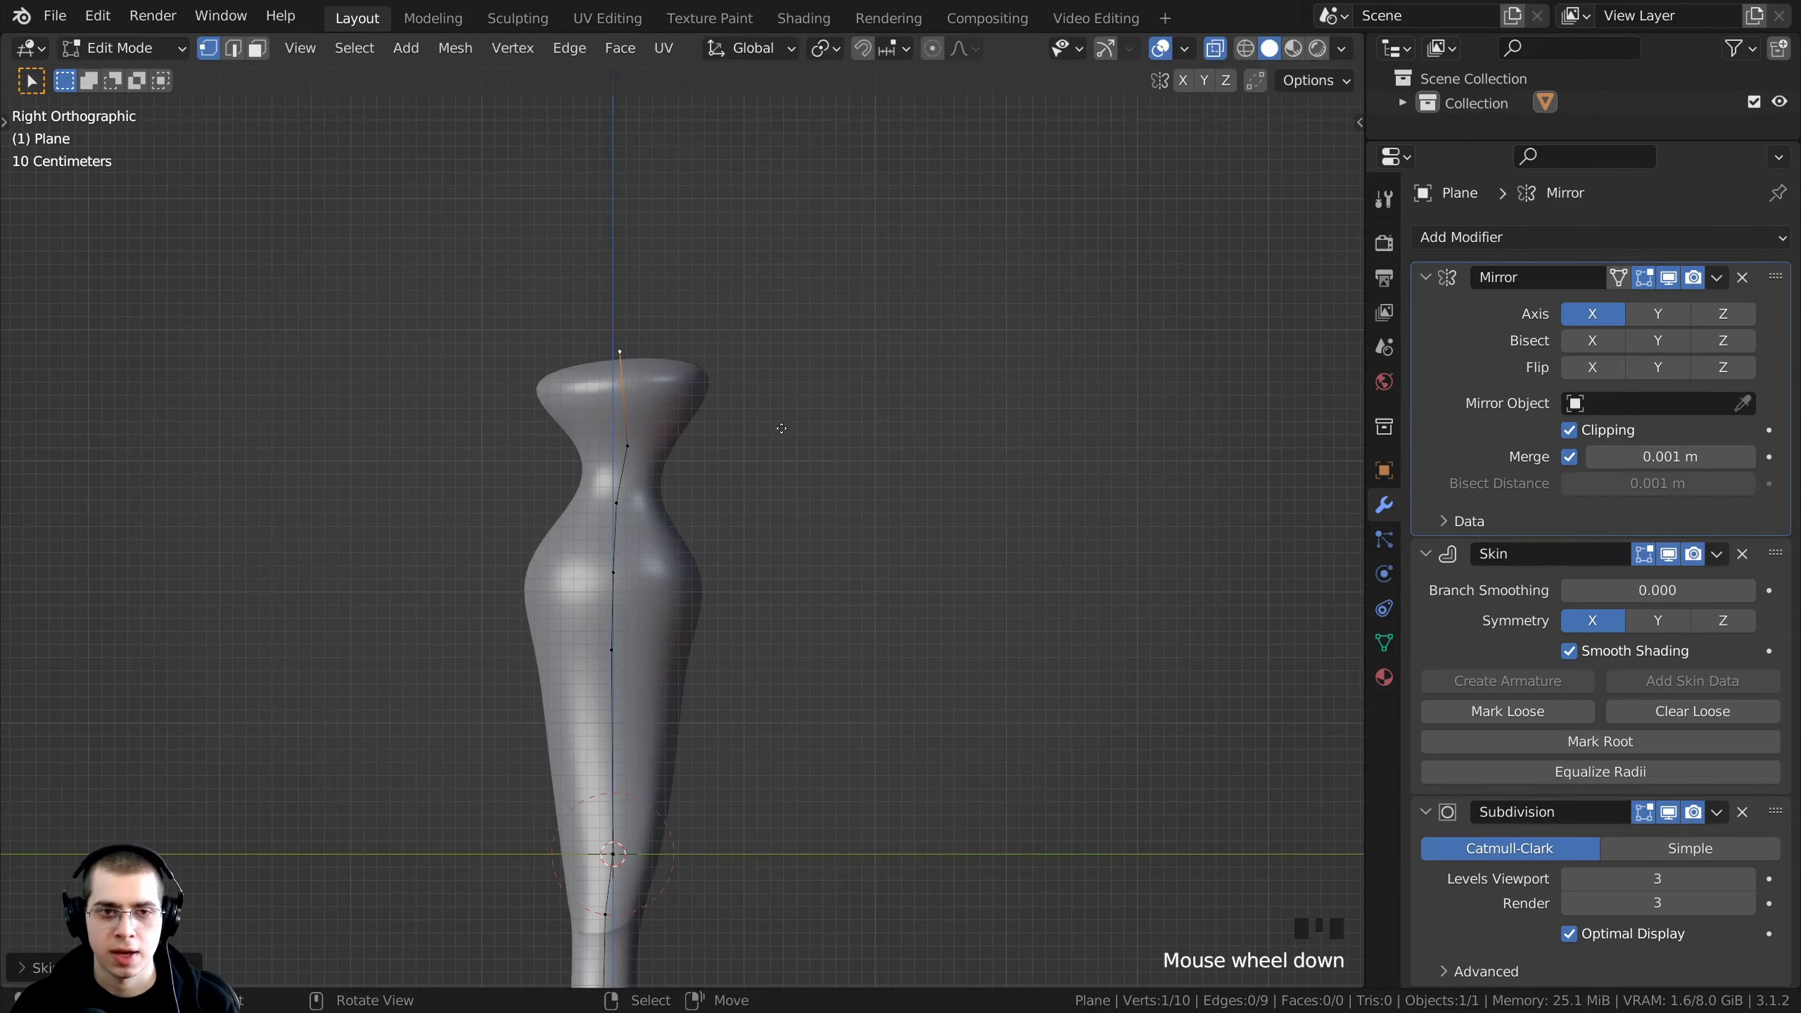
key(e)
click(769, 258)
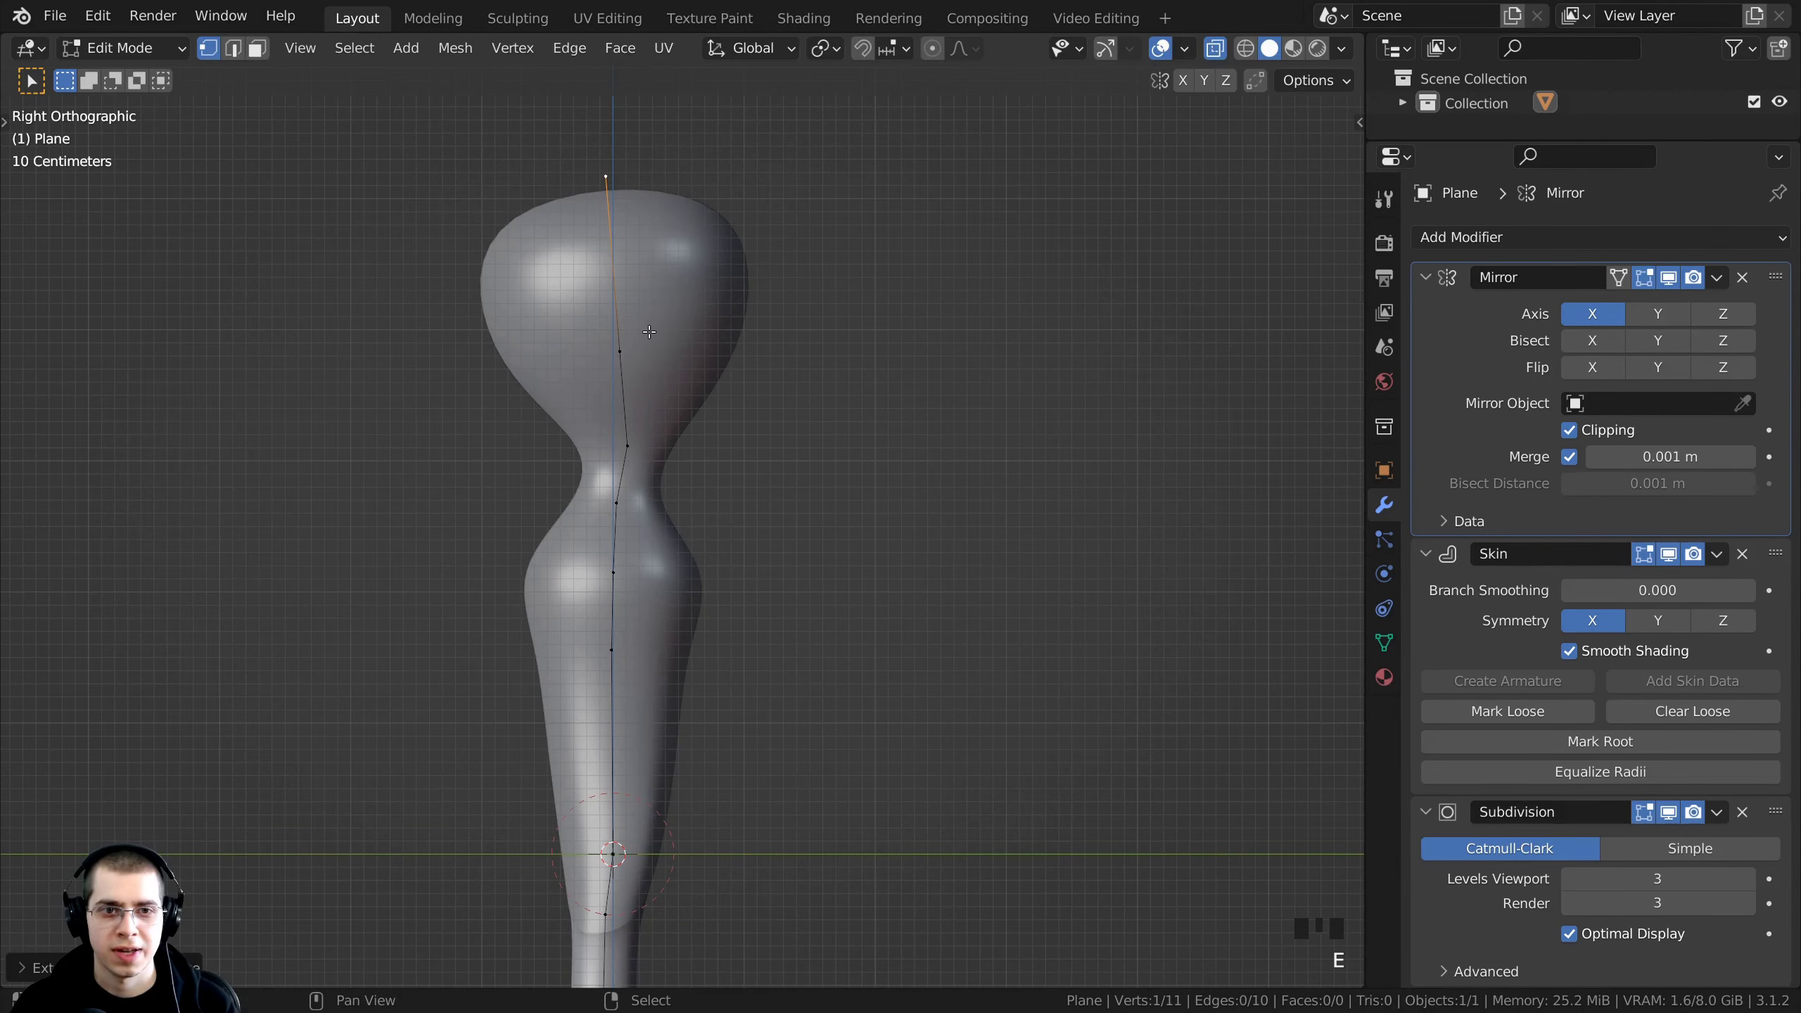
- Shrink the skin radius of the head's two vertices together to slim the head
shift+right_click(624, 347)
key(ctrl+a)
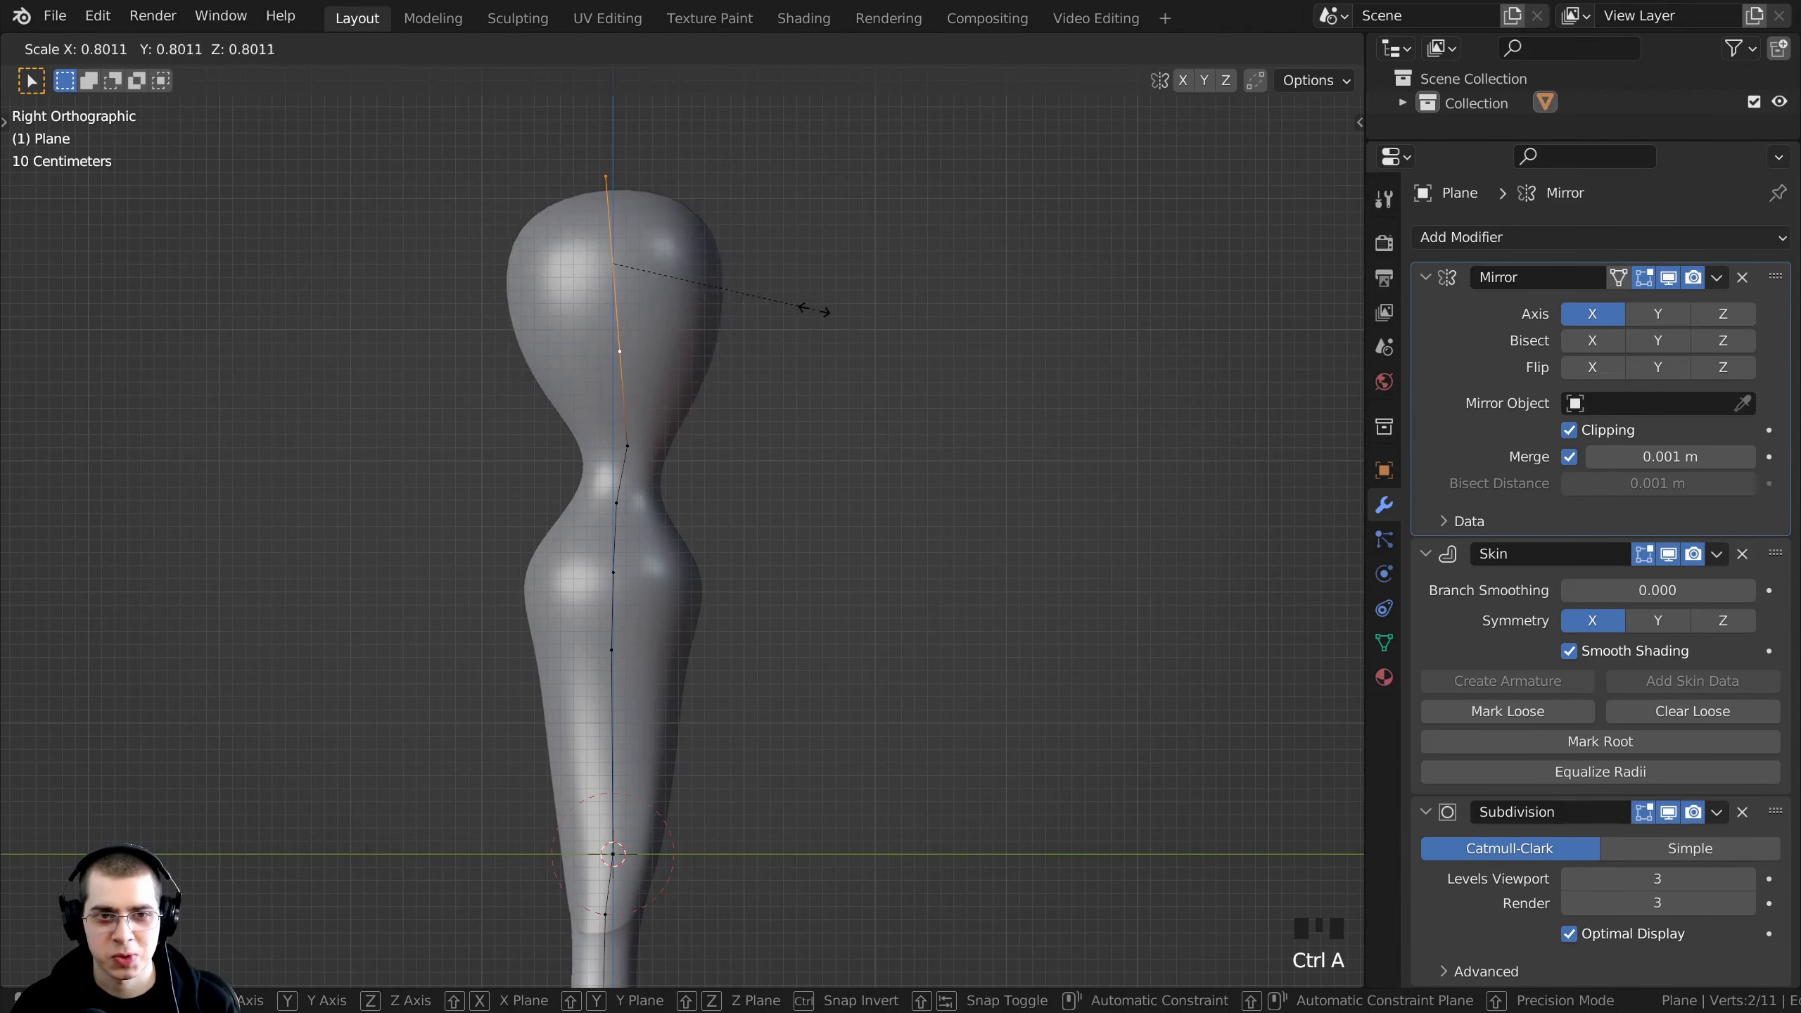
click(748, 357)
key(ctrl+a)
click(808, 362)
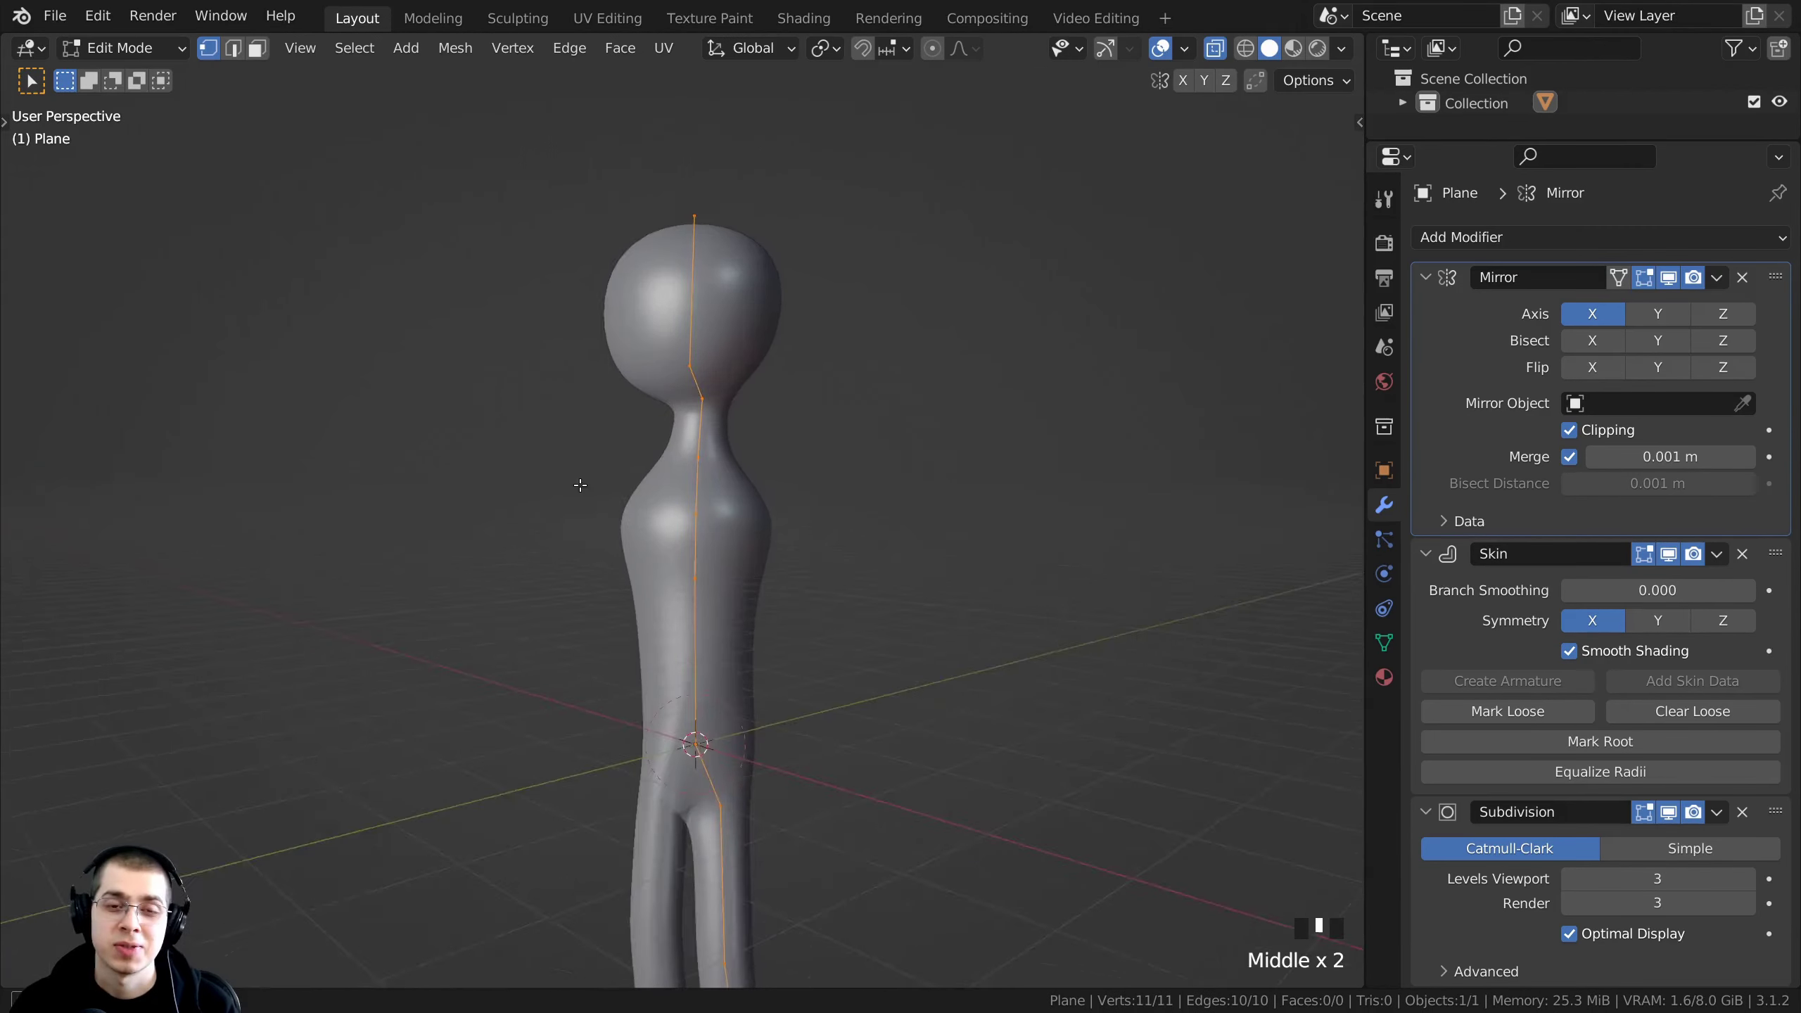
- Reduce the skin Radius X of the upper chest vertex so it is slightly smaller than its Radius Y
middle_drag(578, 484, 762, 493)
shift+middle_drag(762, 493, 581, 479)
scroll(735, 375, down, 1)
right_click(667, 427)
shift+middle_drag(667, 427, 892, 473)
scroll(676, 496, up, 1)
scroll(770, 589, up, 2)
key(n)
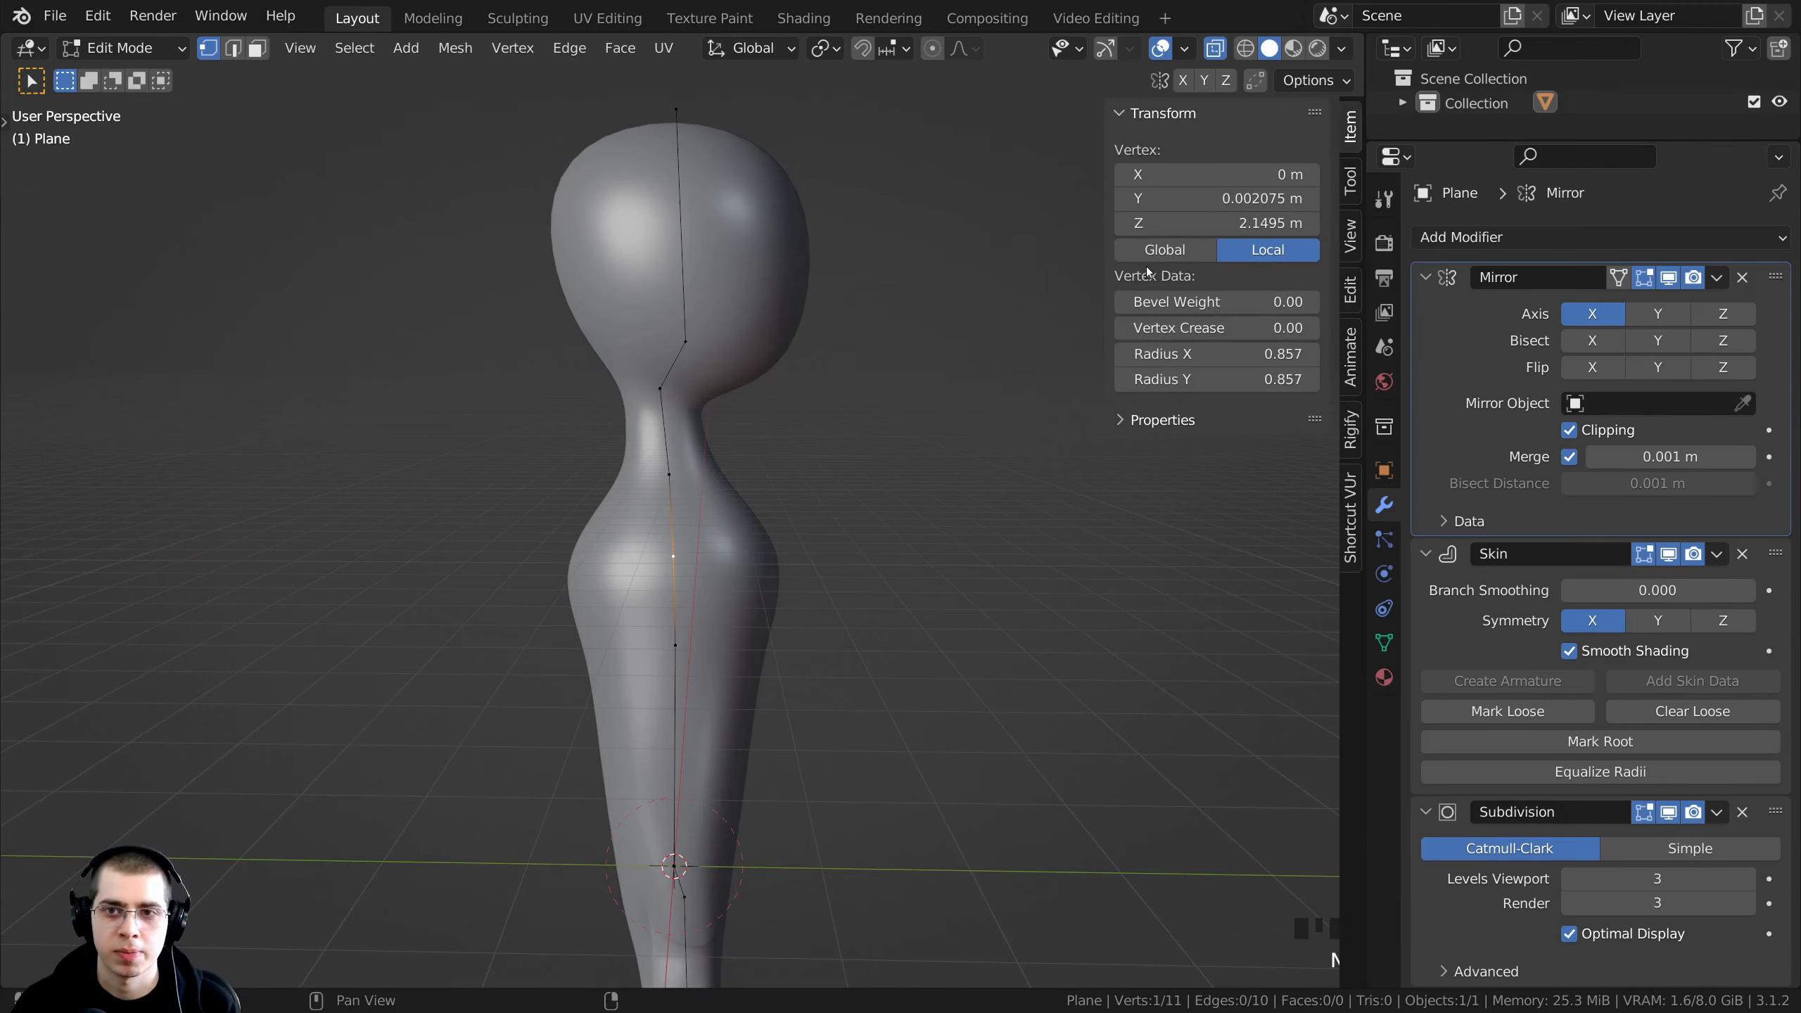
drag(1197, 359, 1150, 380)
right_click(1174, 359)
- In the front view, extrude the upper chest vertex sideways to start the shoulder
middle_drag(833, 557, 634, 509)
scroll(763, 603, up, 2)
scroll(762, 576, down, 2)
right_click(691, 831)
key(n)
scroll(691, 831, up, 3)
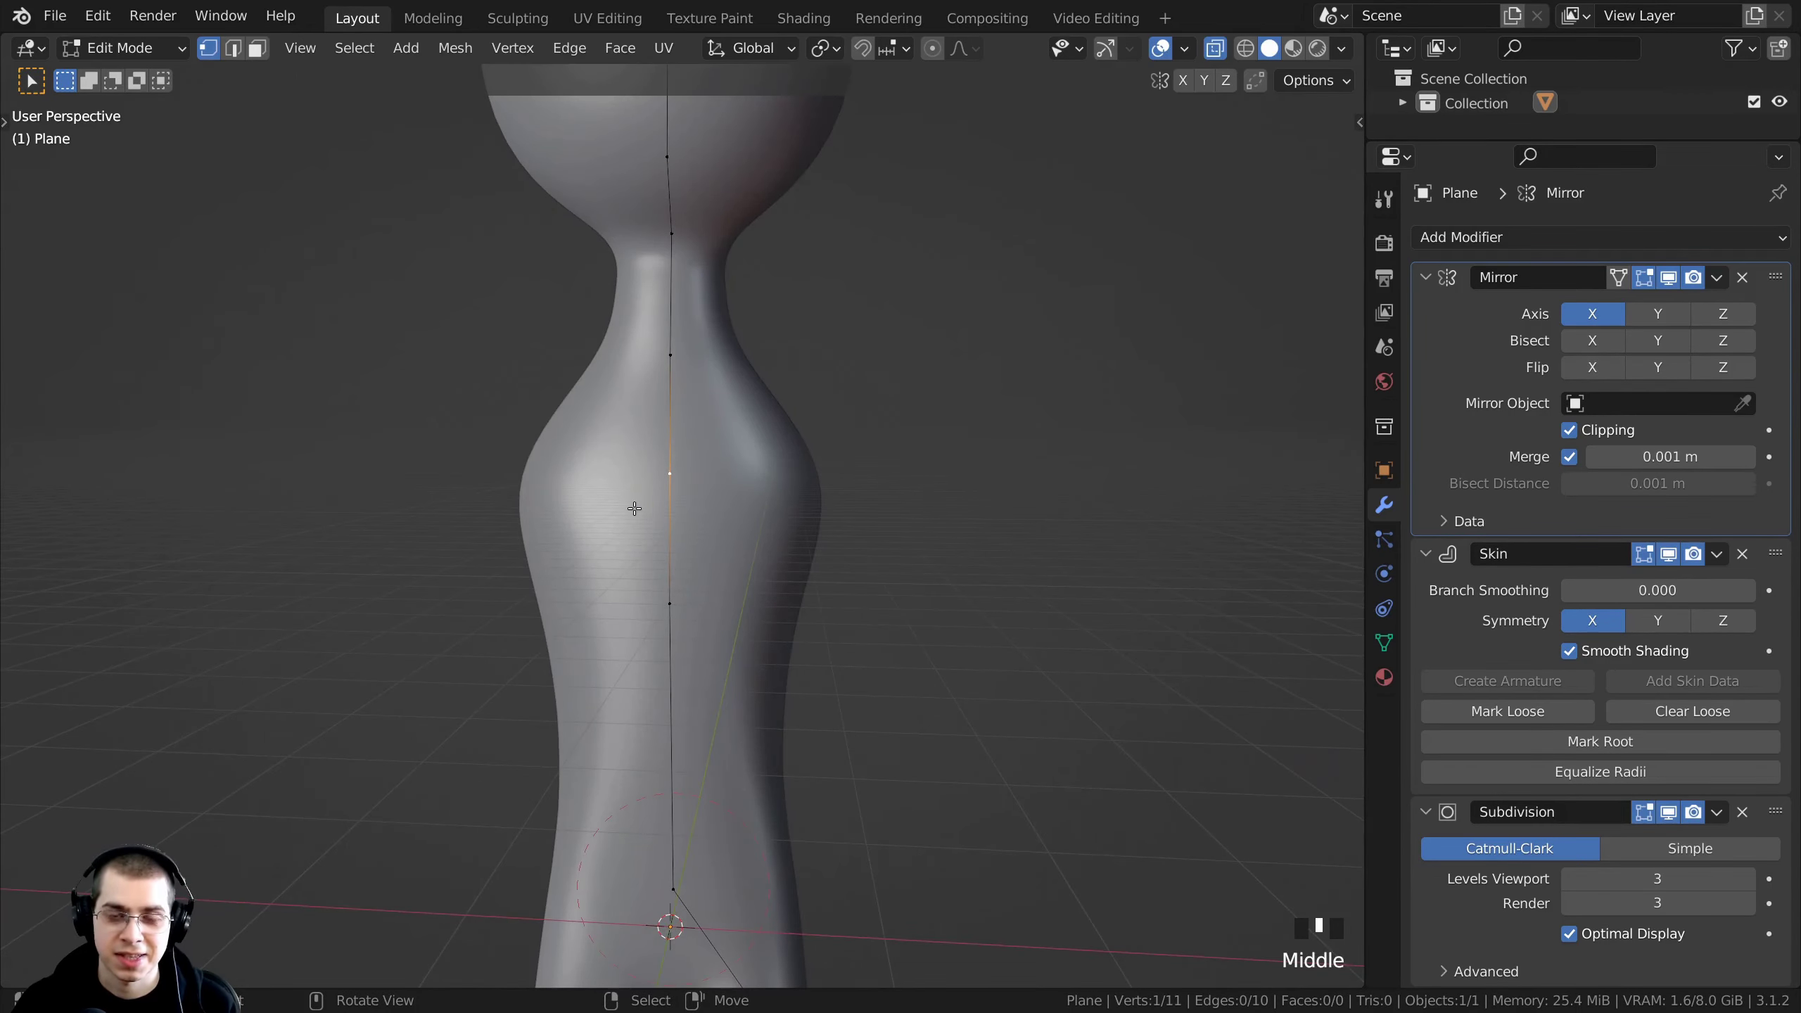
key(KP_1)
scroll(821, 445, down, 4)
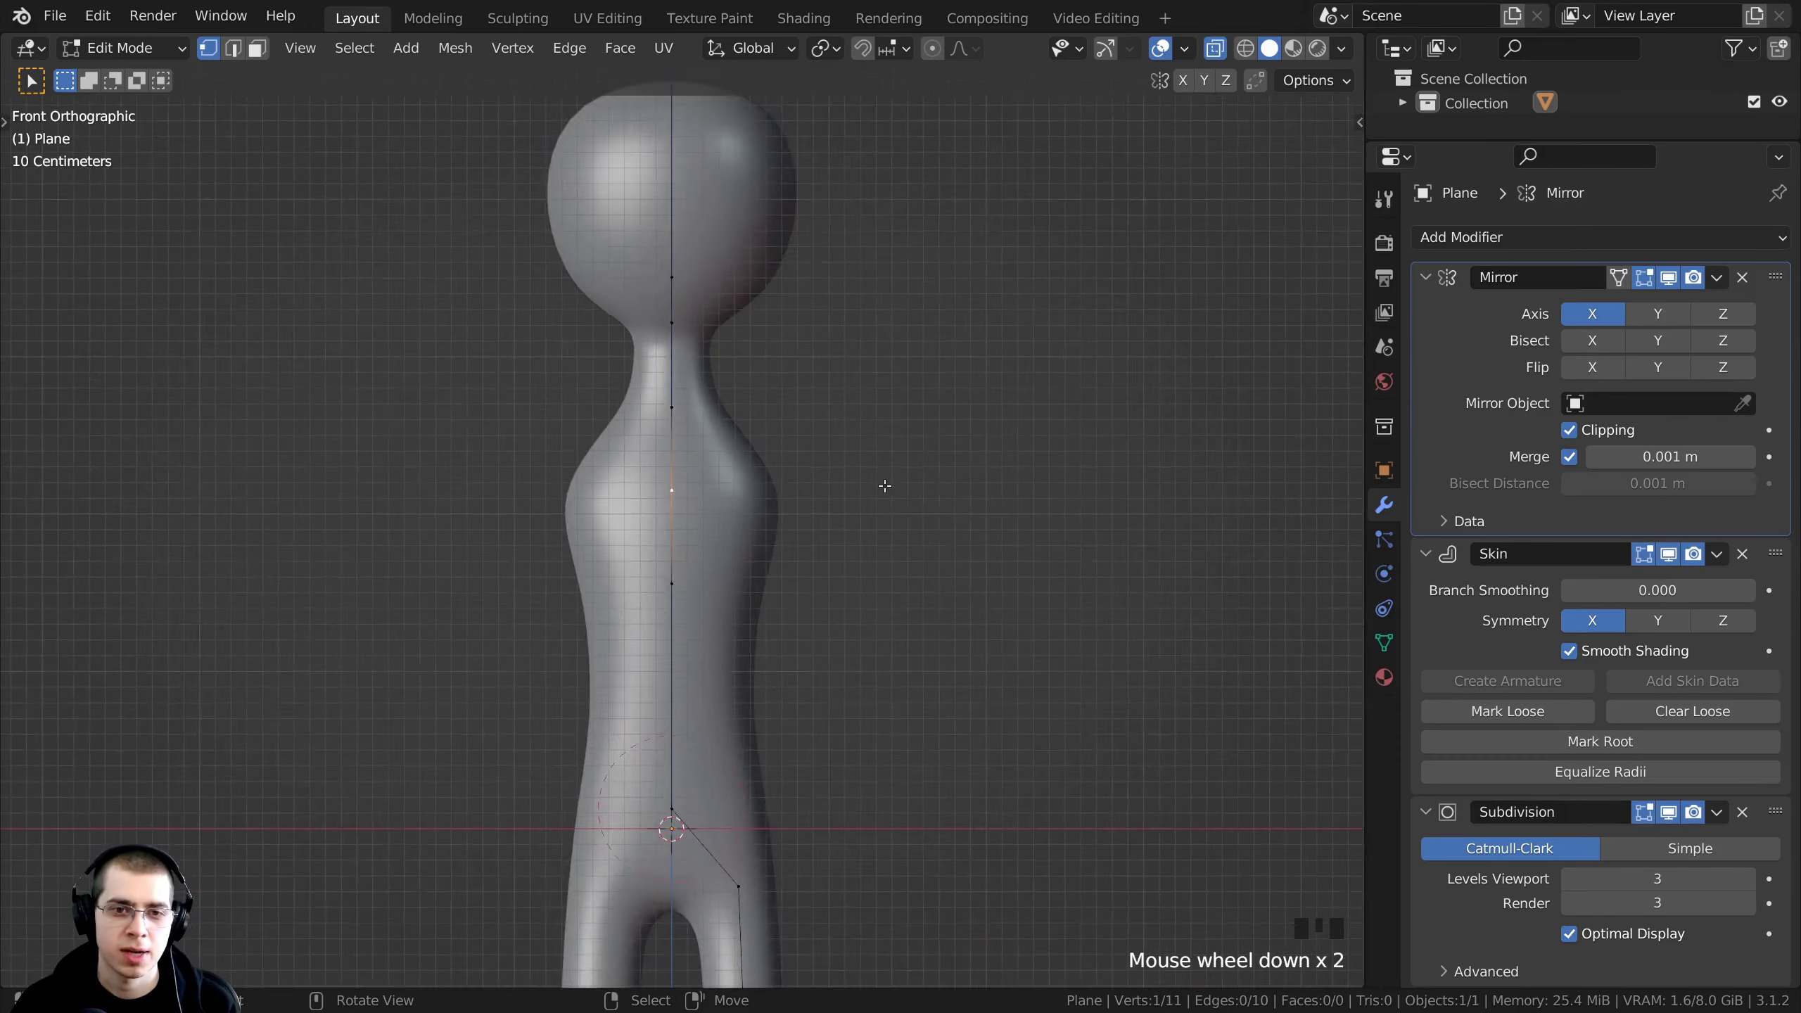
scroll(738, 482, up, 2)
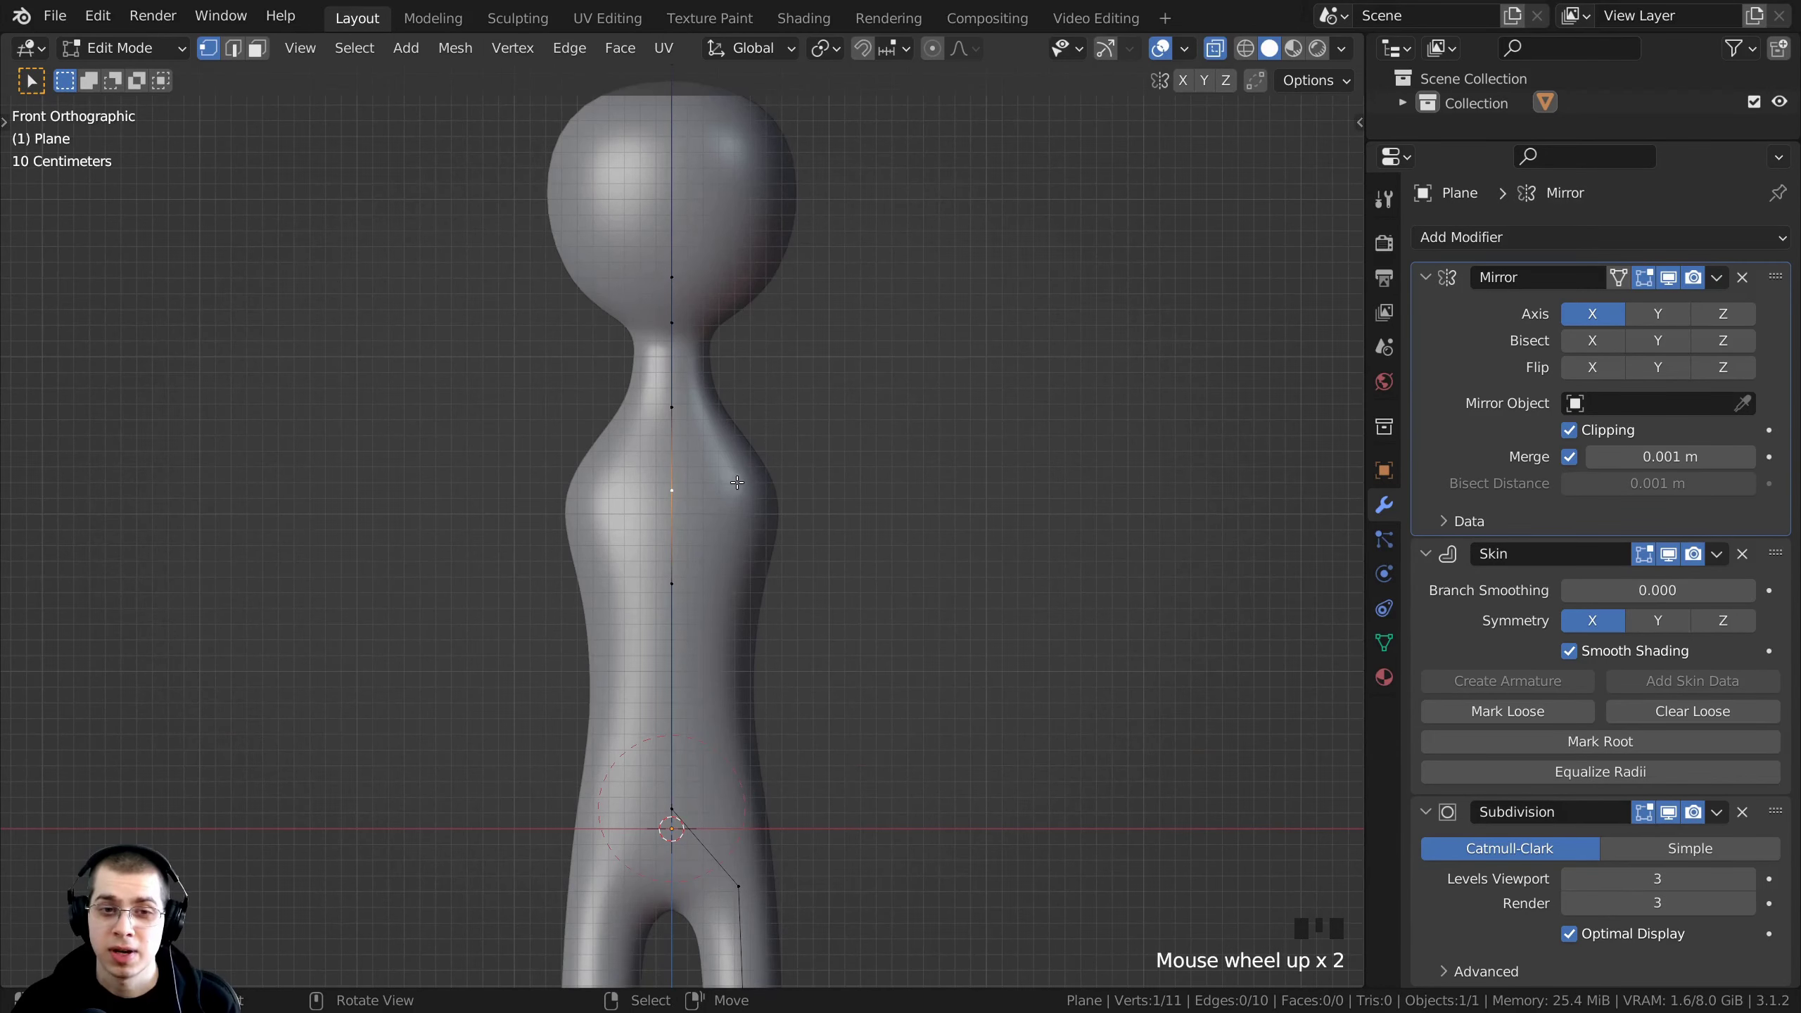
key(e)
click(1021, 485)
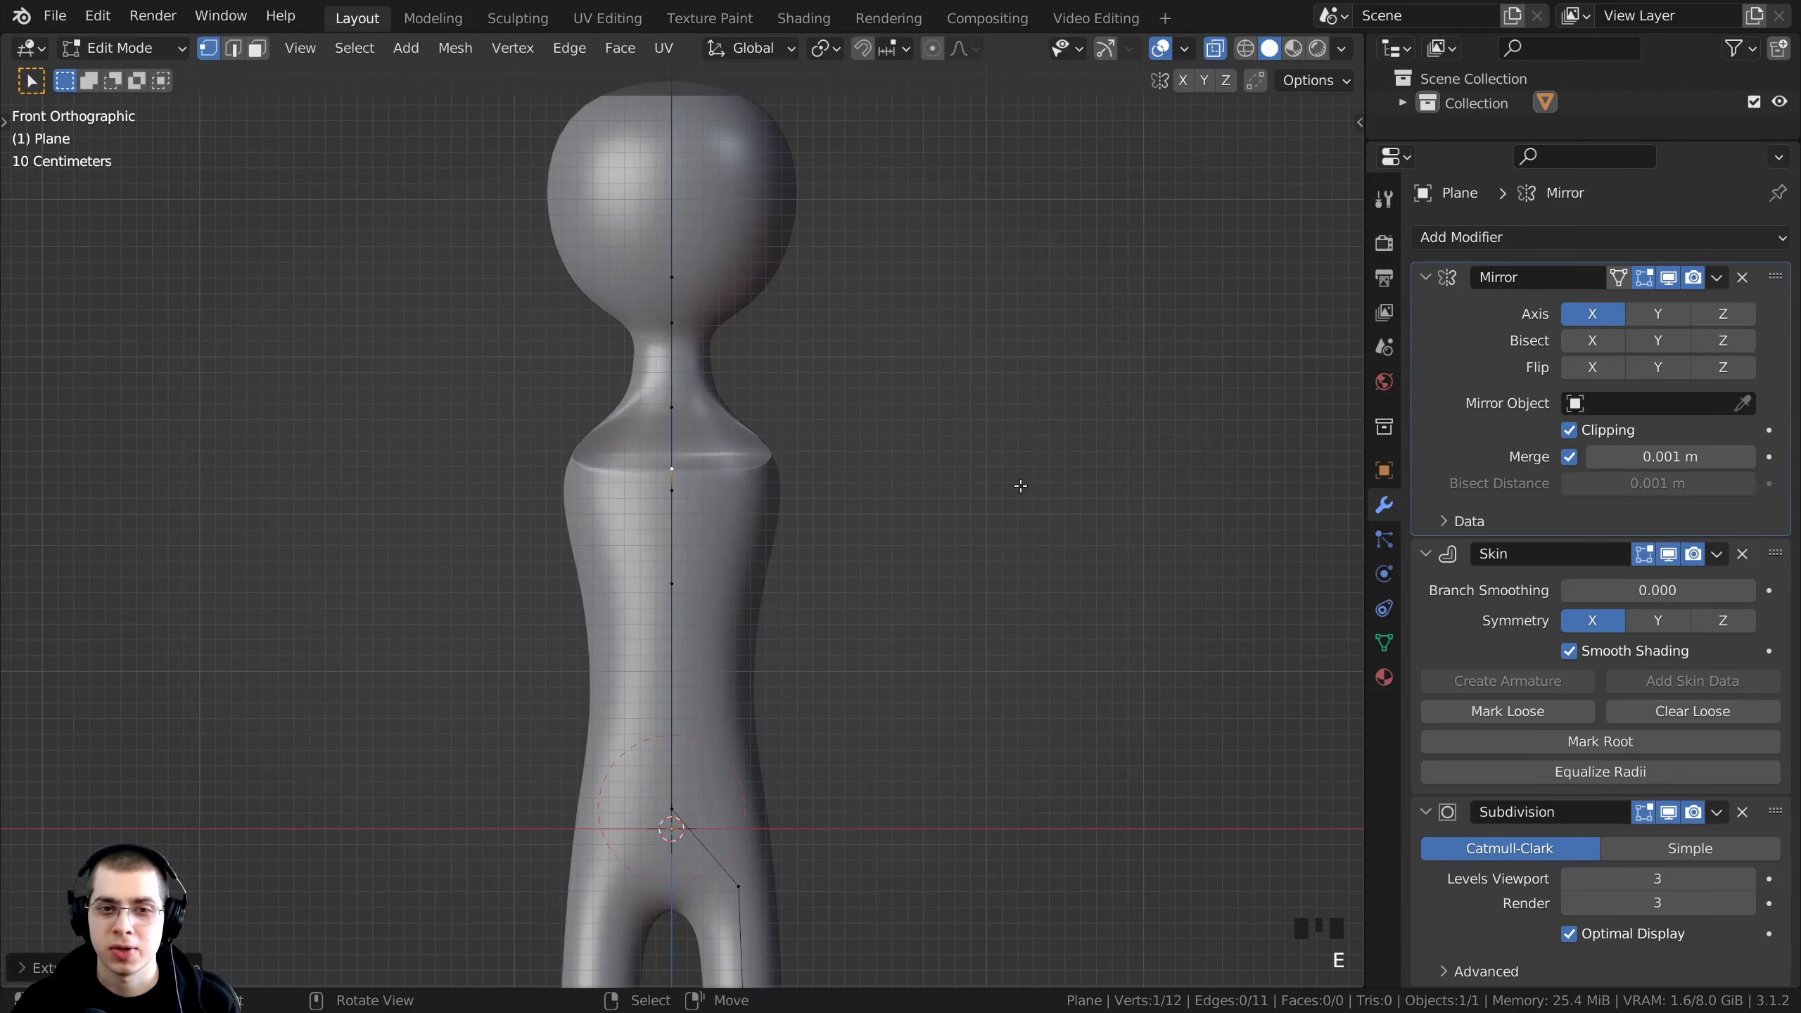
- Turn off Mirror clipping, move the extruded vertex about 2.4 m out from the centre line, and turn clipping back on
click(1568, 431)
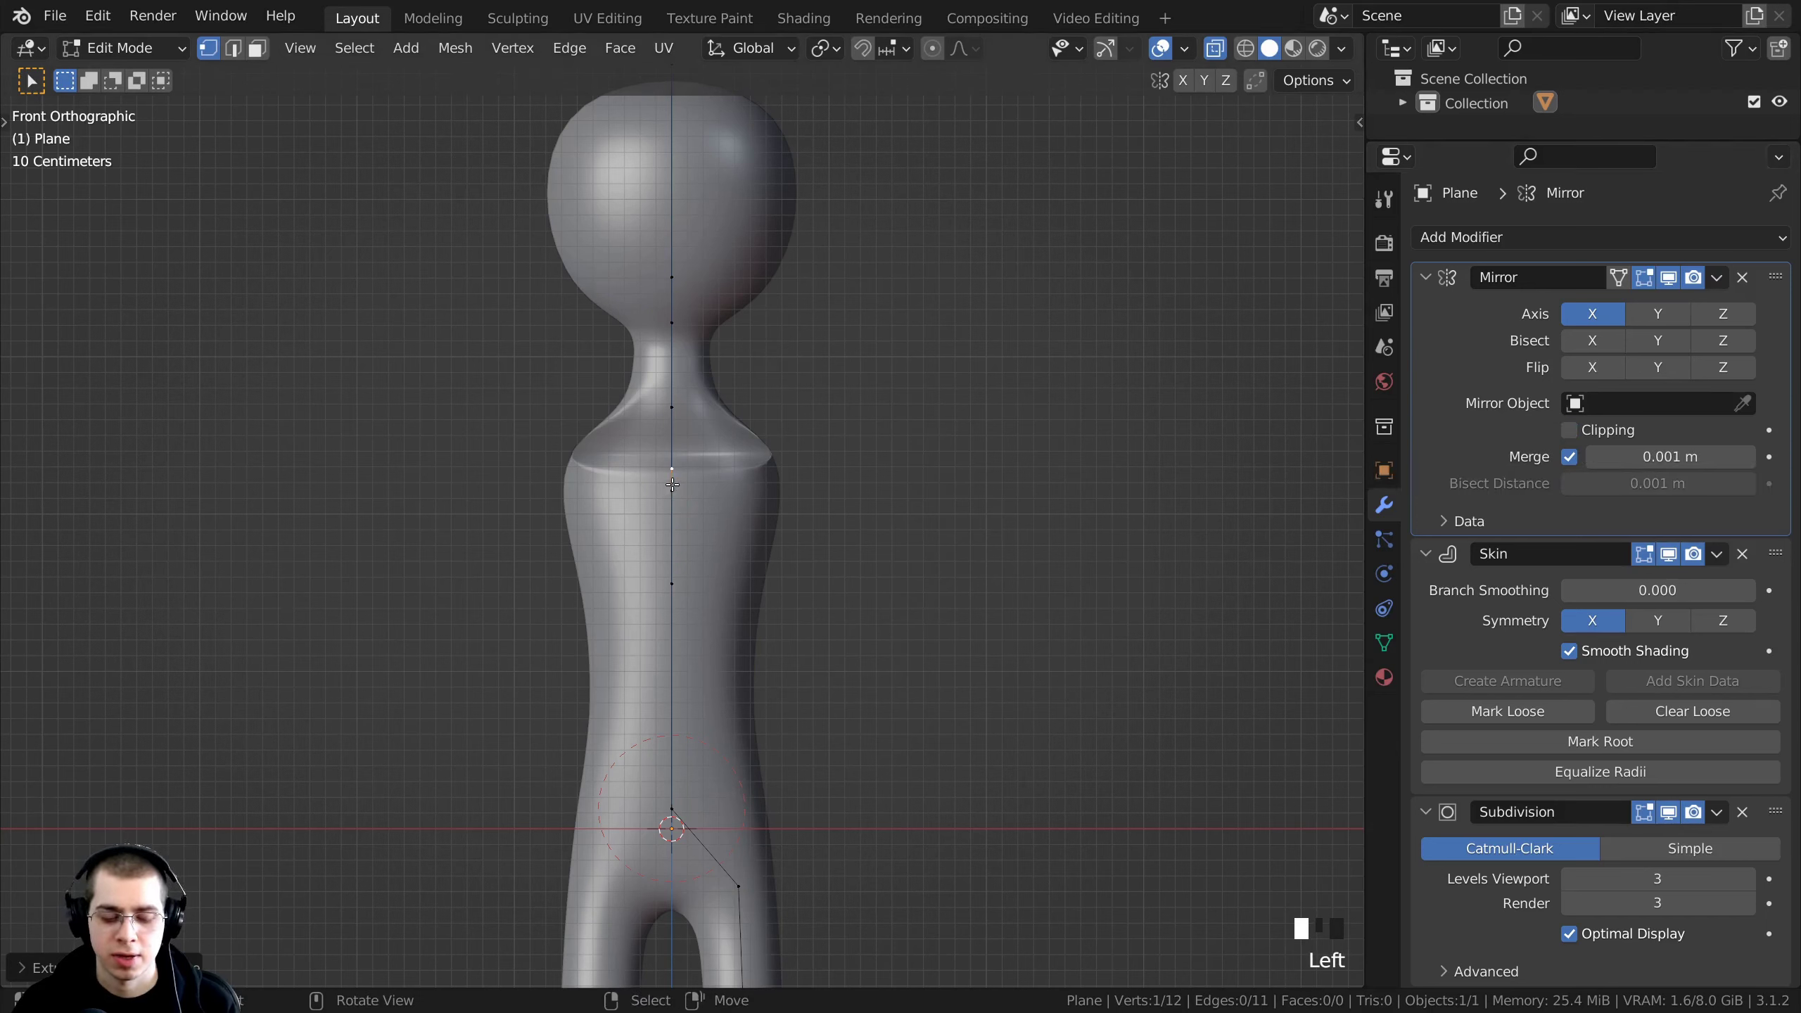
key(g)
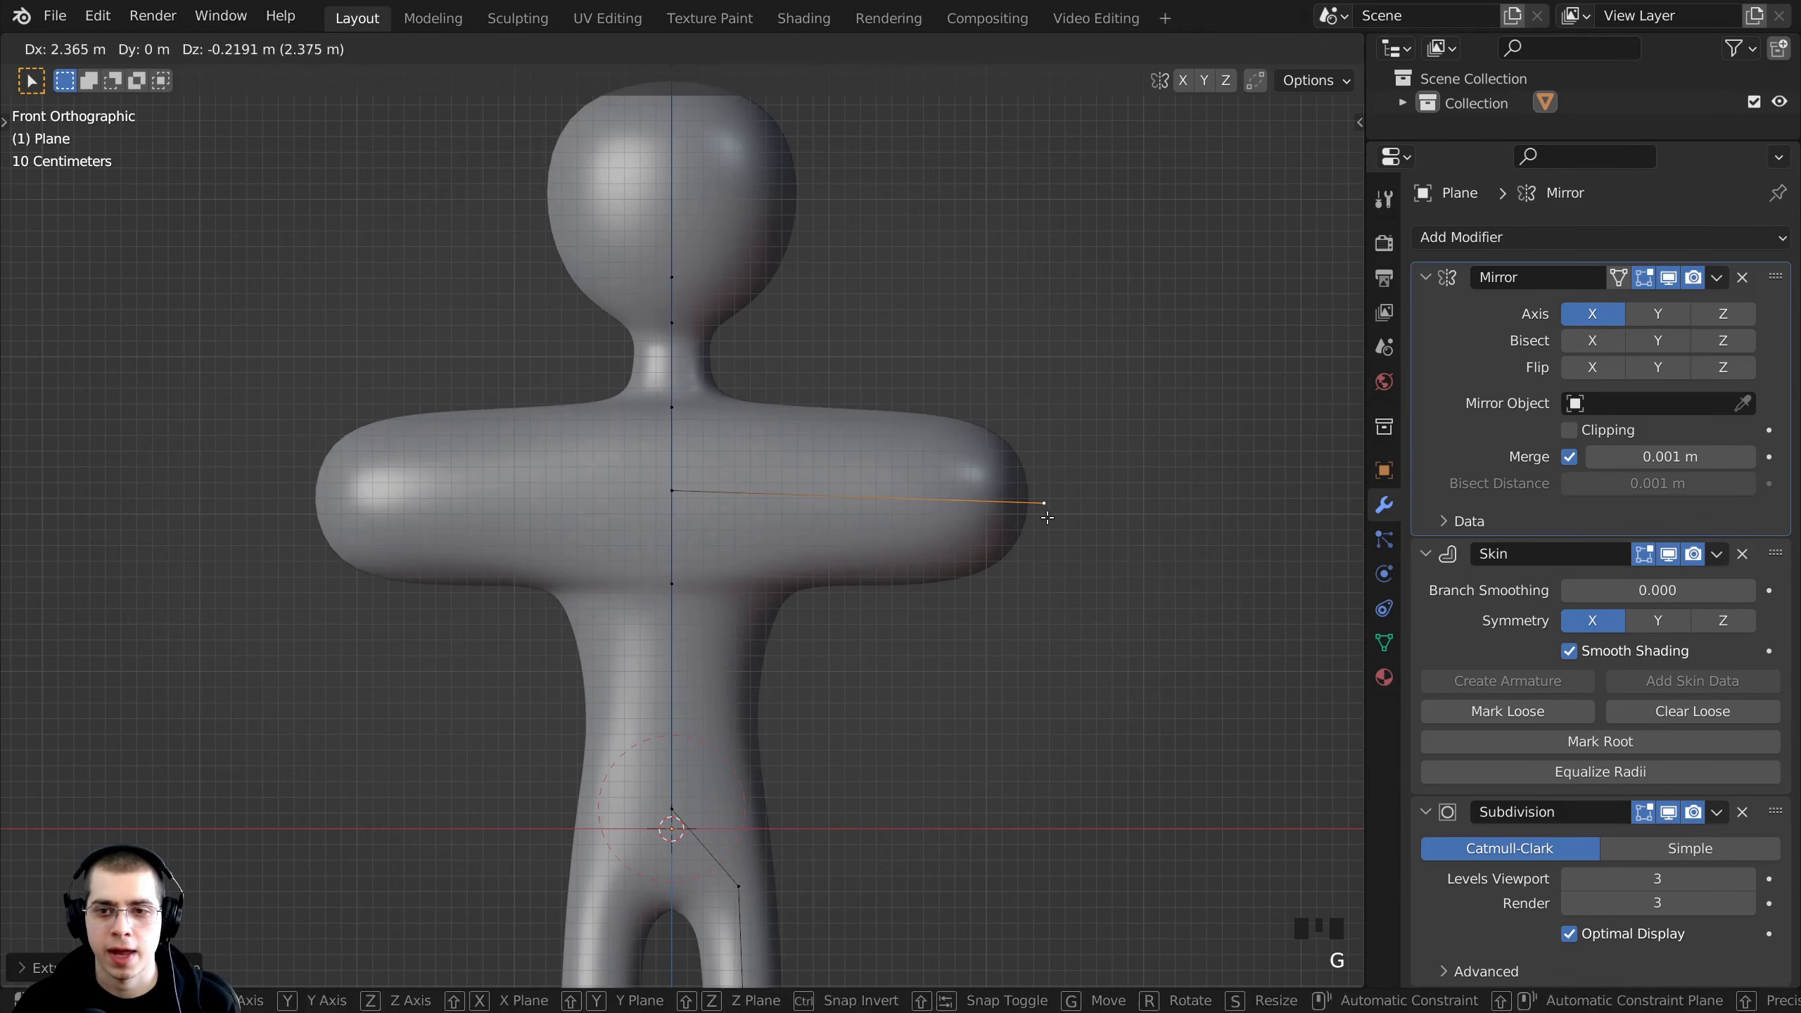
click(1047, 517)
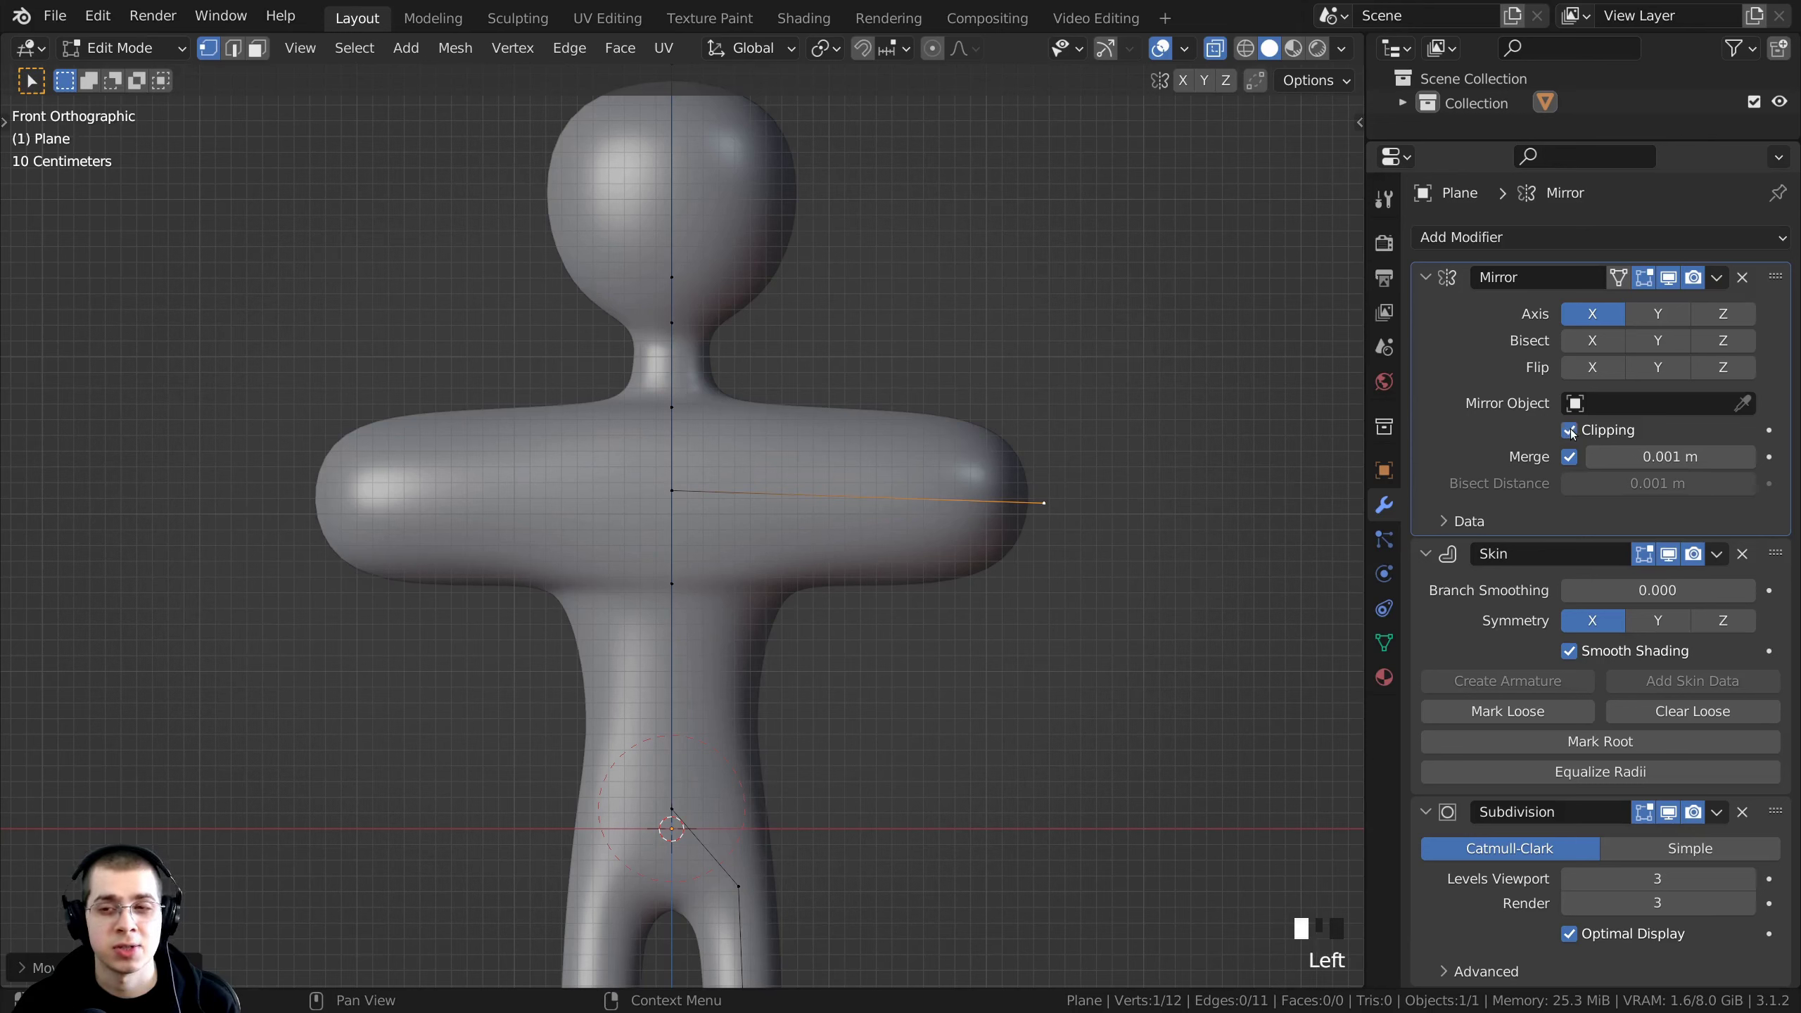
right_click(673, 415)
right_click(678, 390)
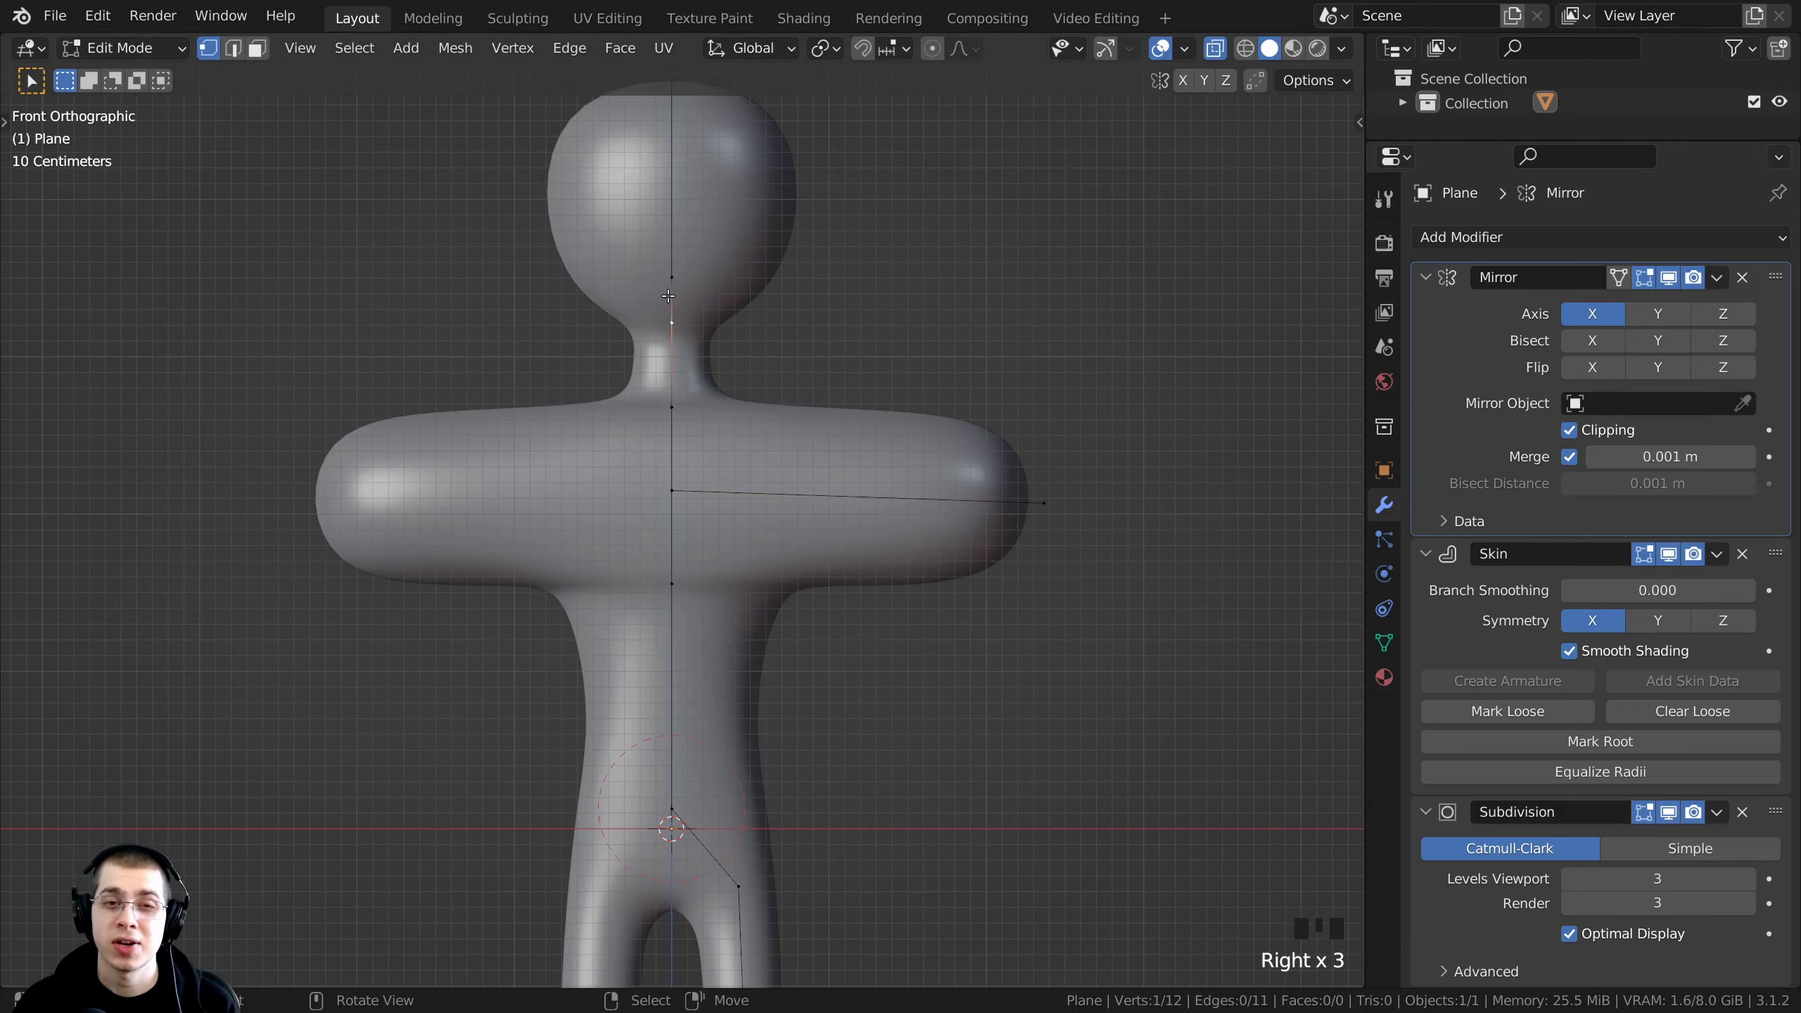
- Scale the arm vertex's skin radius to about 0.24 and move it in beside the upper chest as the shoulder
right_click(1009, 501)
key(g)
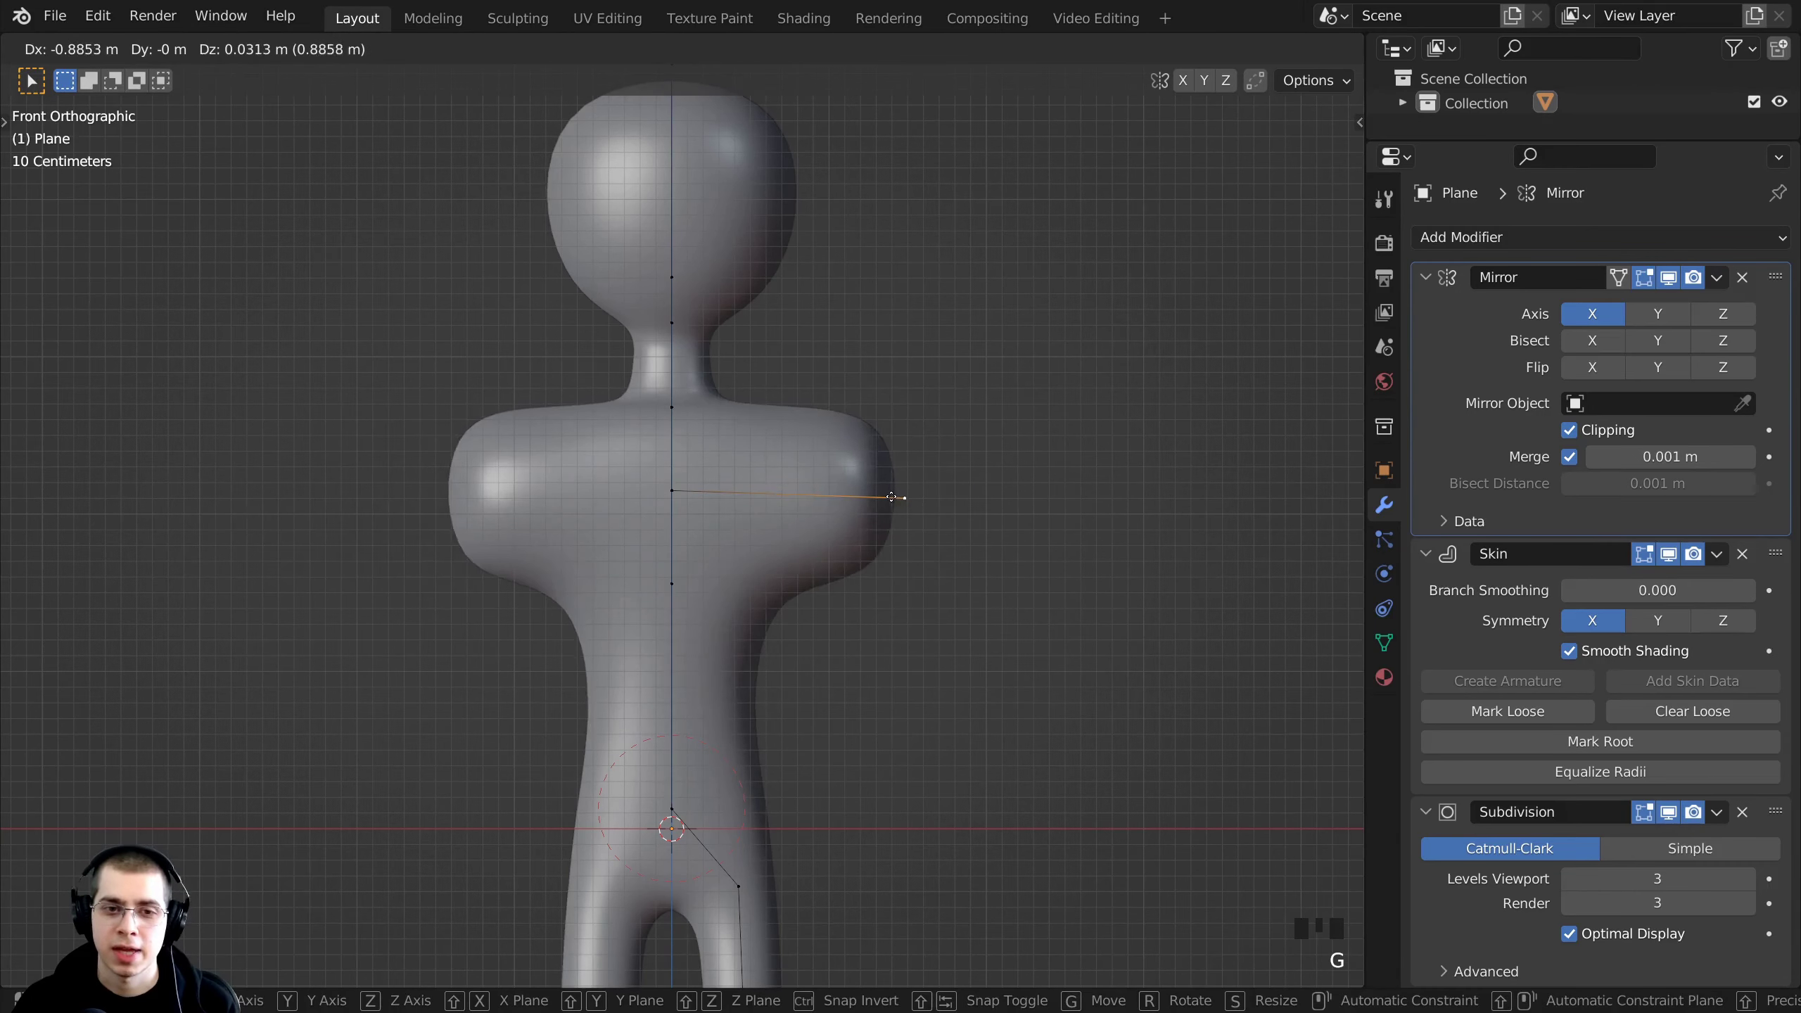
click(970, 441)
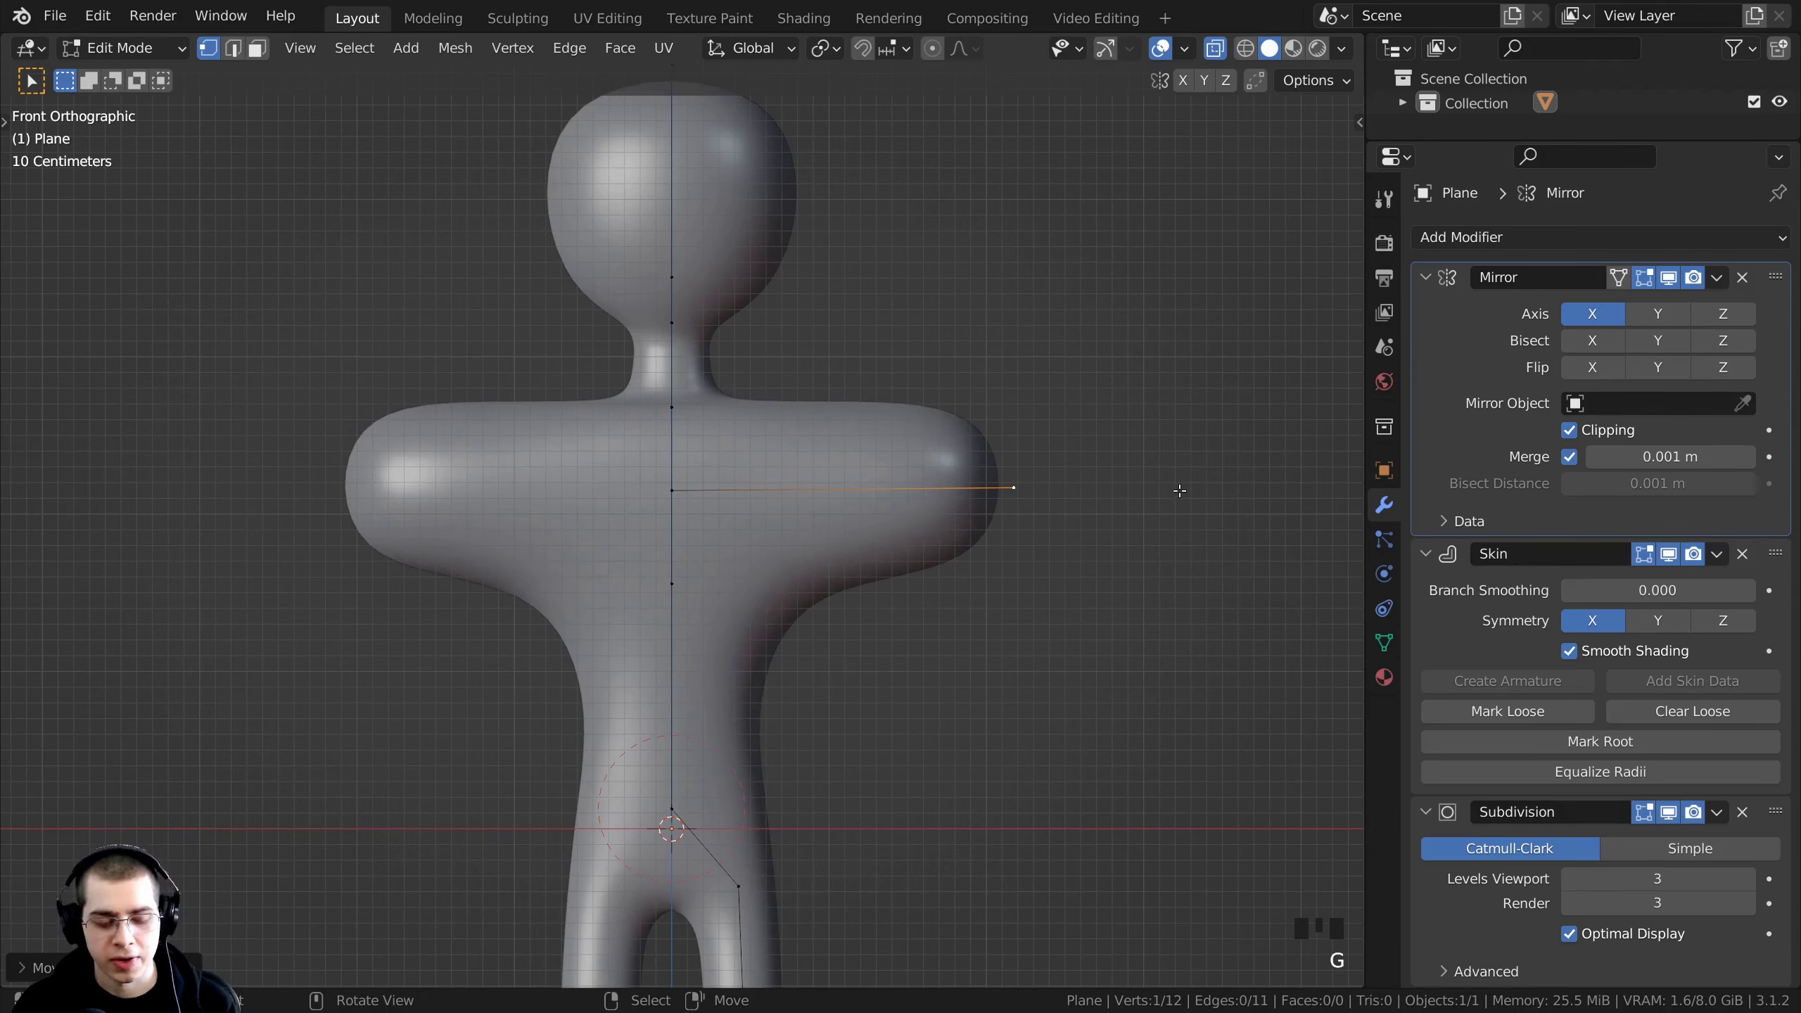
key(ctrl+a)
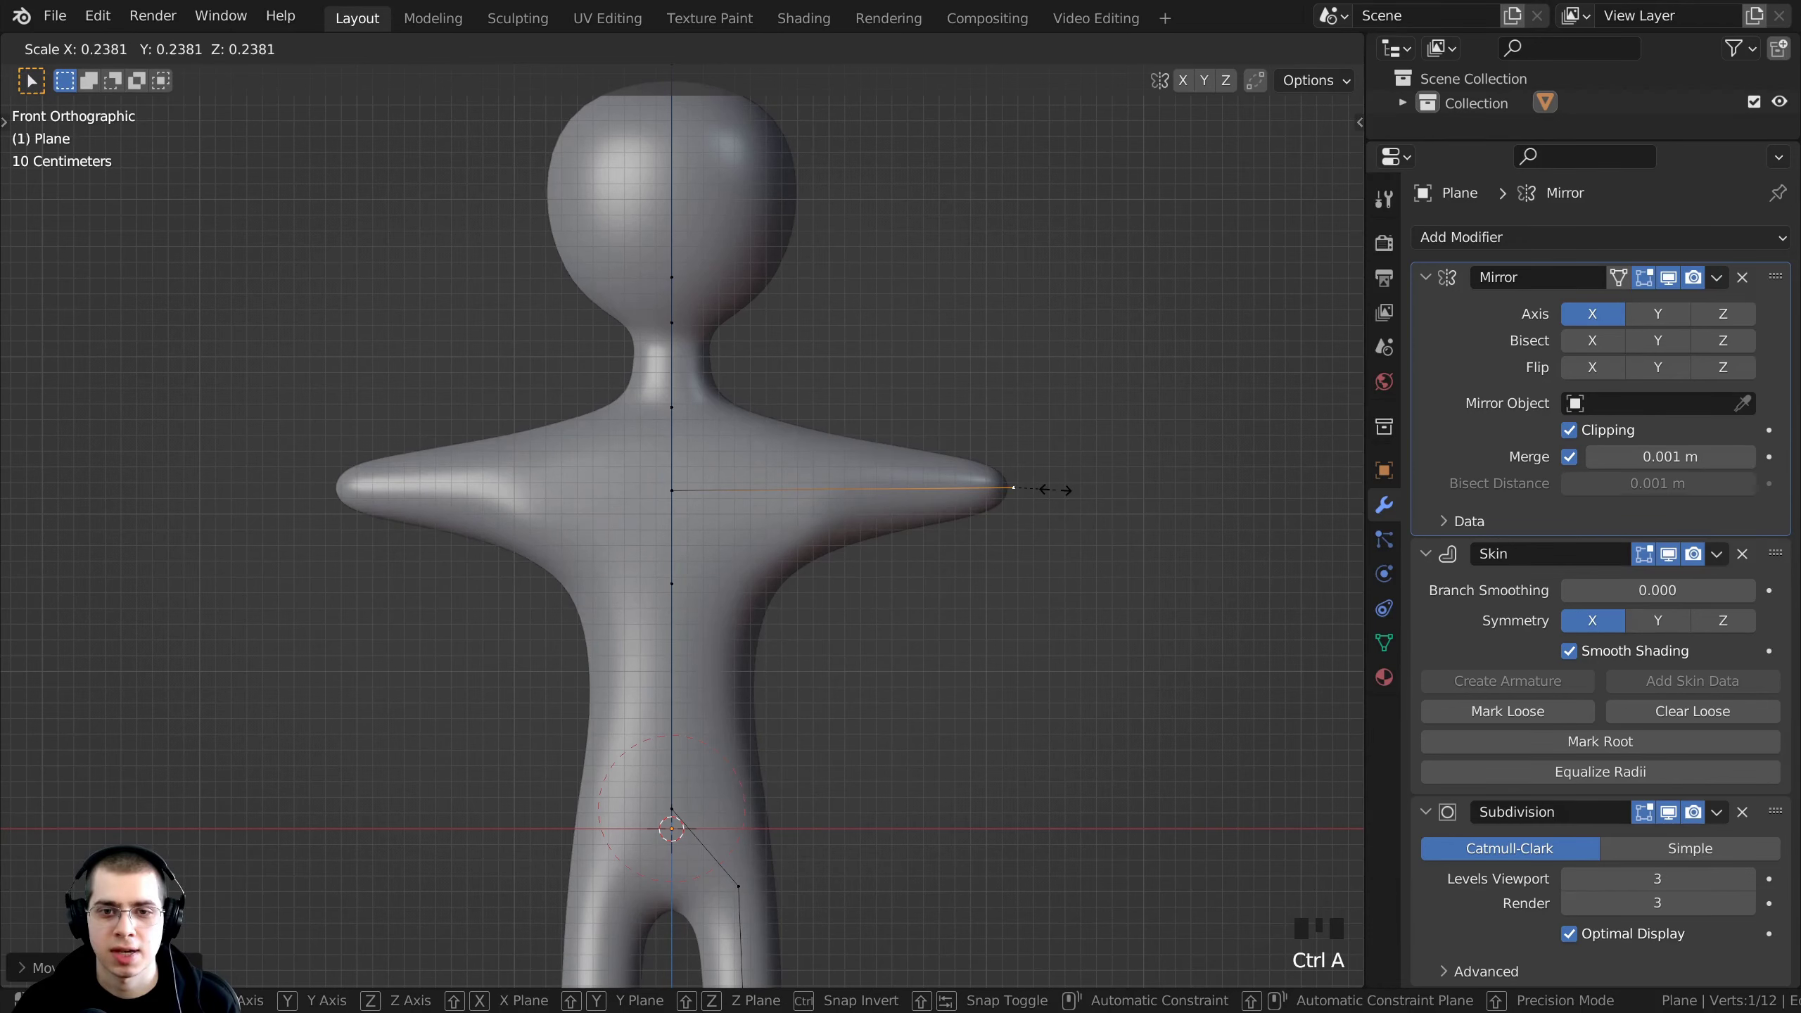
click(1057, 491)
key(g)
click(873, 444)
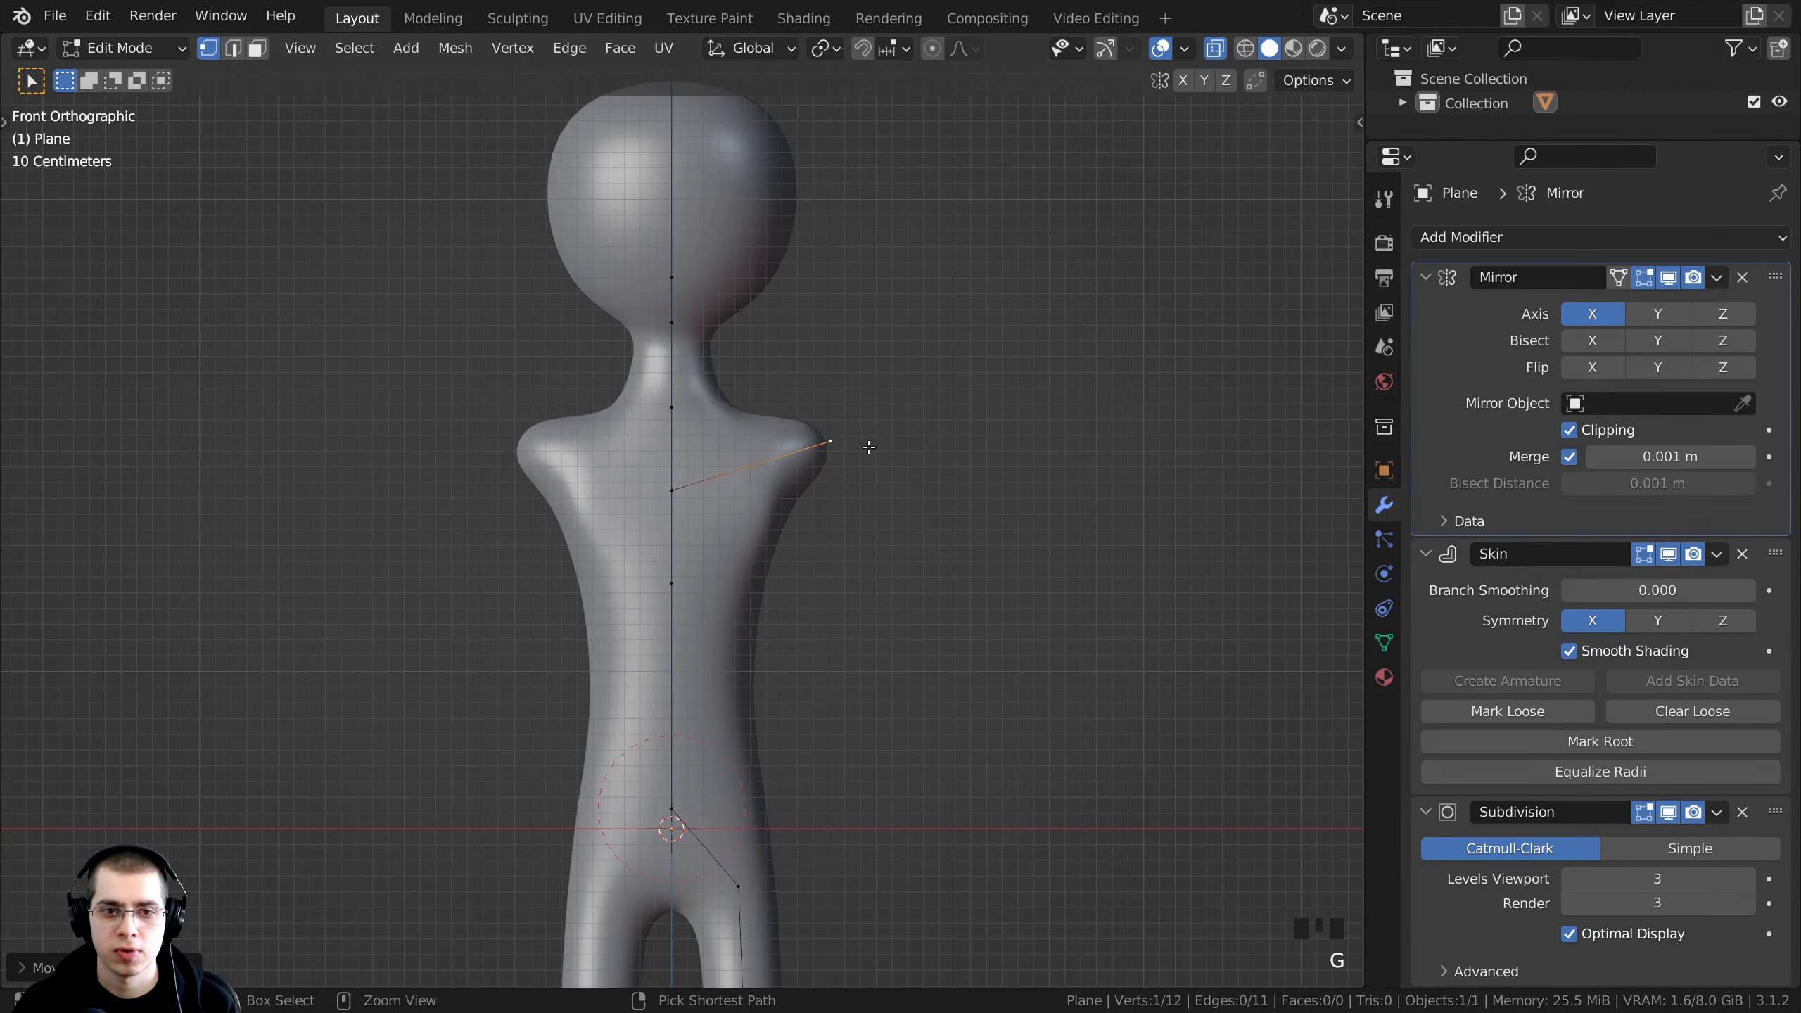
key(g)
click(892, 457)
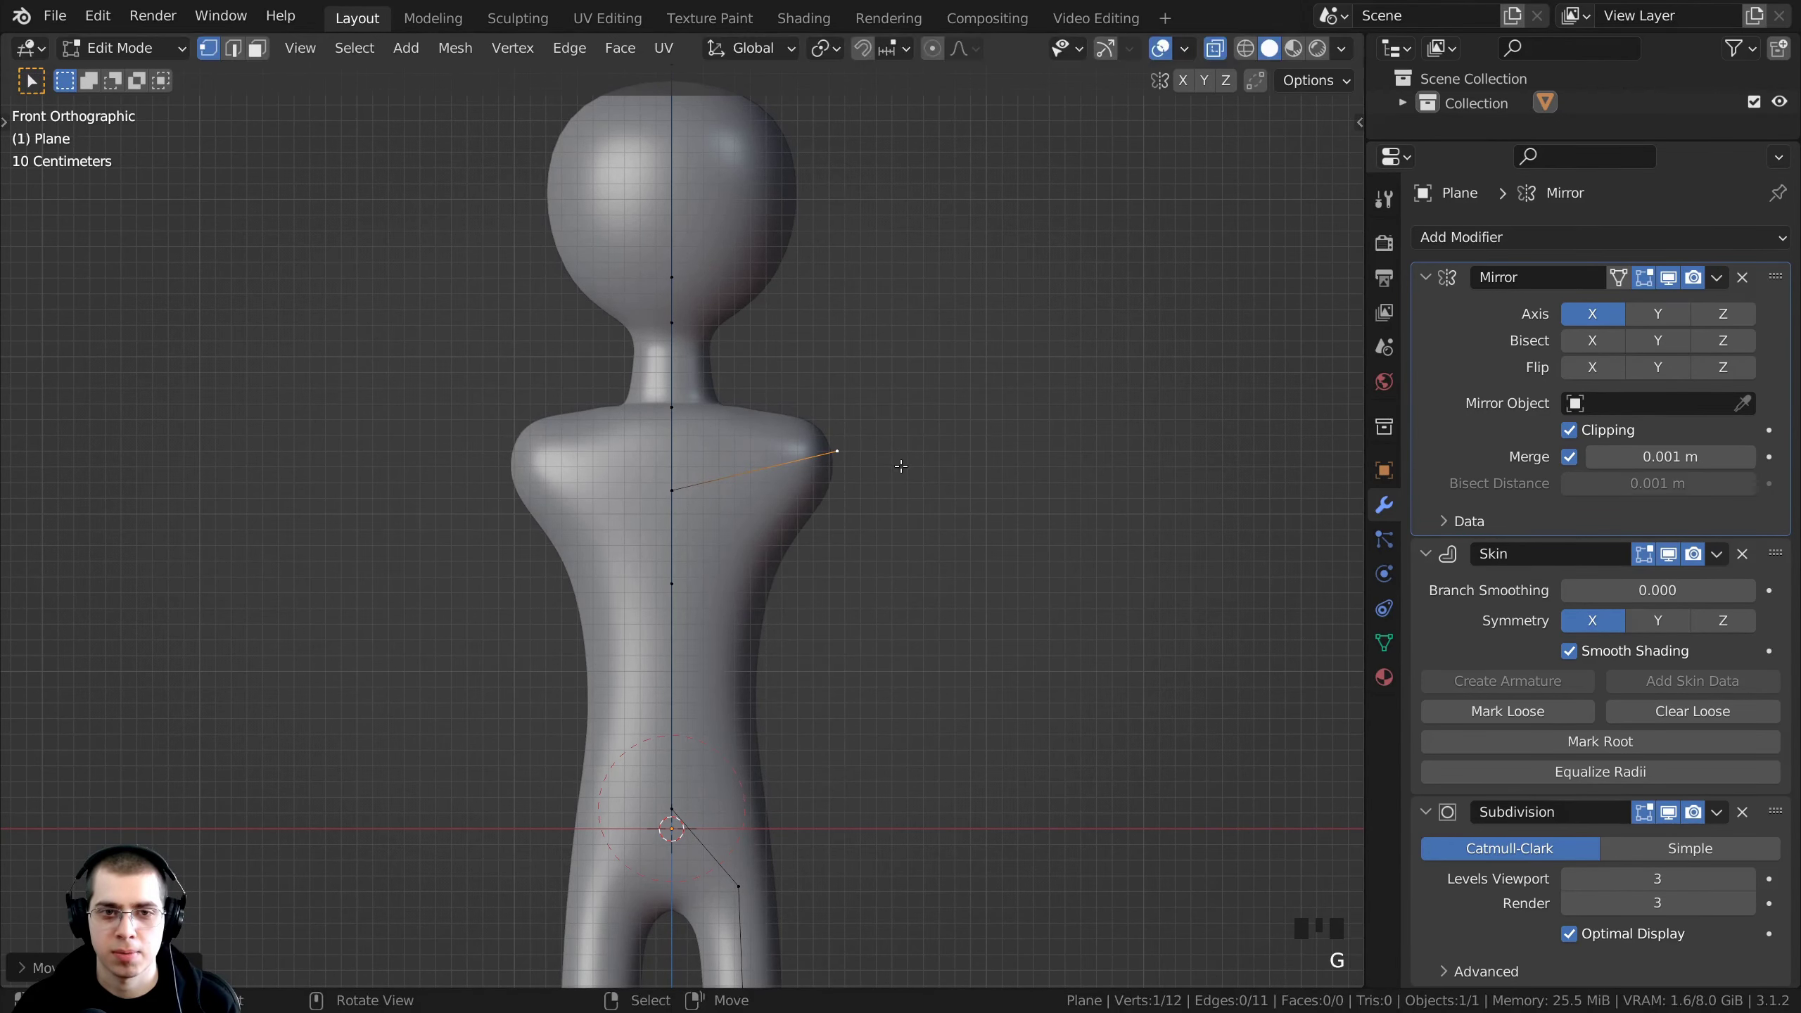
- Extrude the shoulder vertex horizontally outward to the elbow and scale down the elbow's skin radius
scroll(890, 457, down, 1)
scroll(890, 457, down, 4)
scroll(861, 496, up, 2)
key(e)
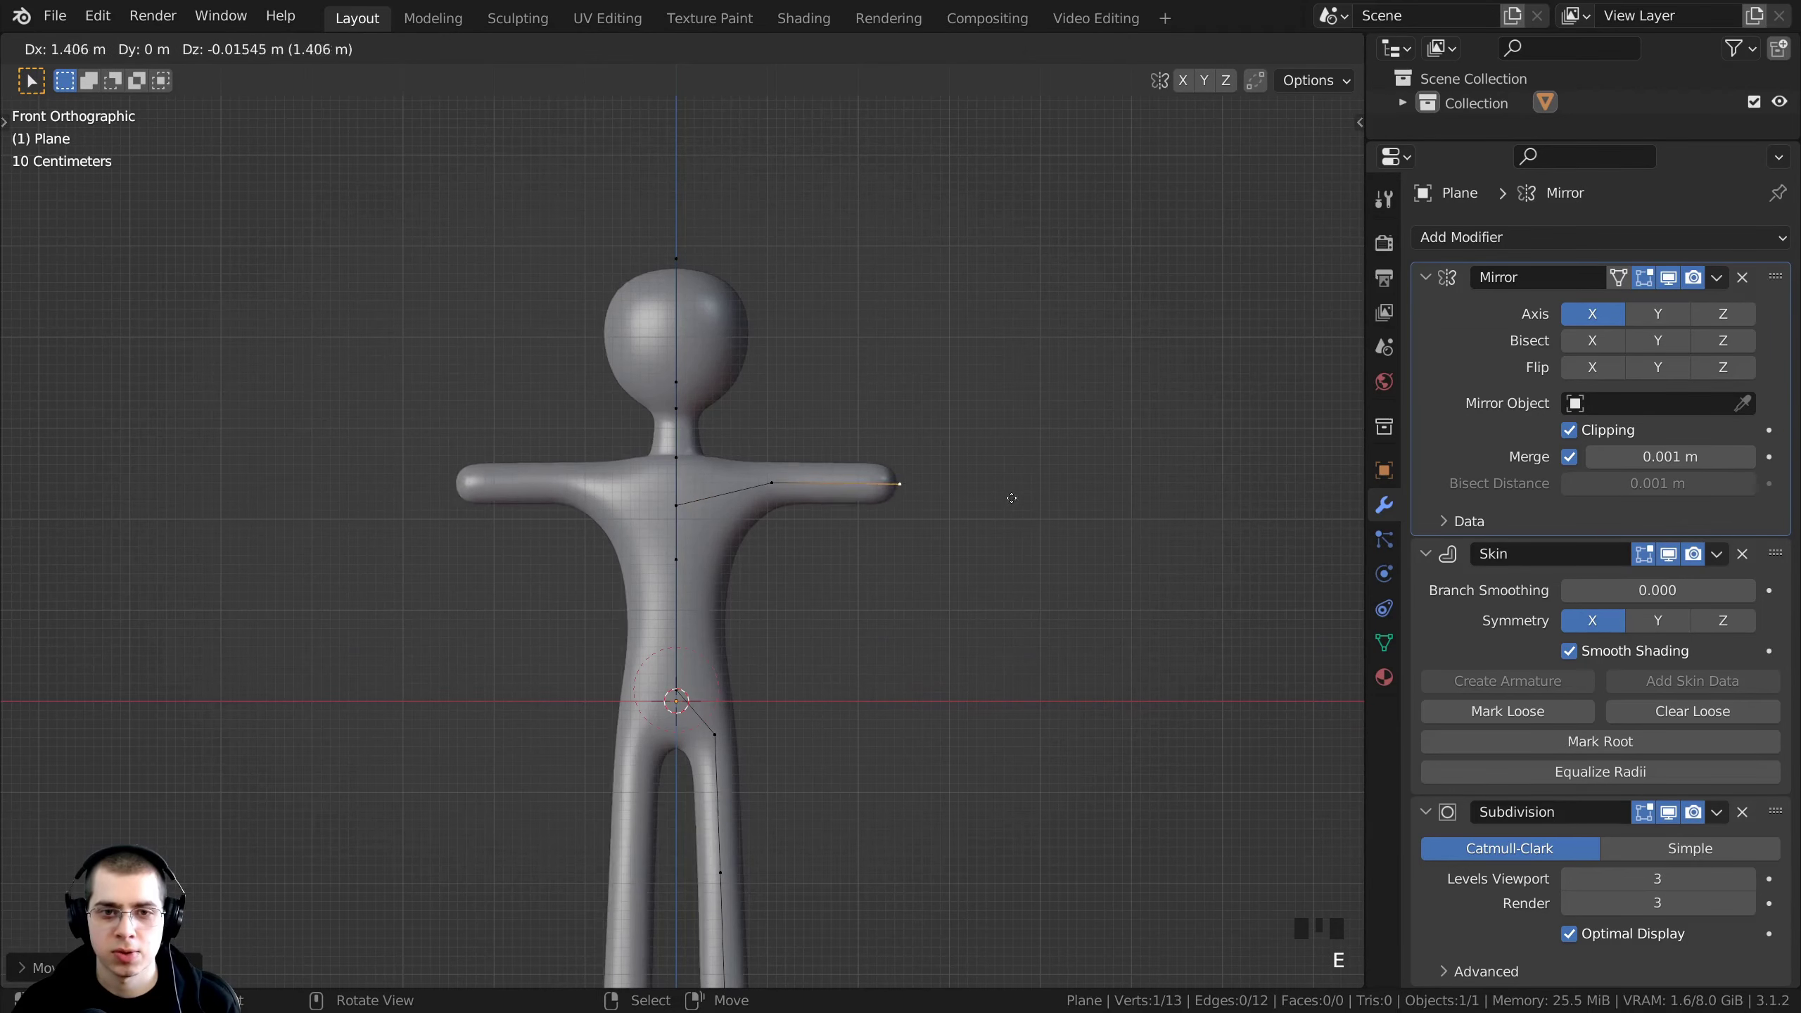
click(1038, 504)
scroll(1105, 503, up, 2)
key(ctrl+a)
click(1123, 498)
- Extrude the elbow outward to the wrist at about X 3.94 m and adjust the elbow and wrist vertices
shift+middle_drag(1063, 484, 969, 509)
key(e)
click(1214, 503)
shift+right_click(957, 506)
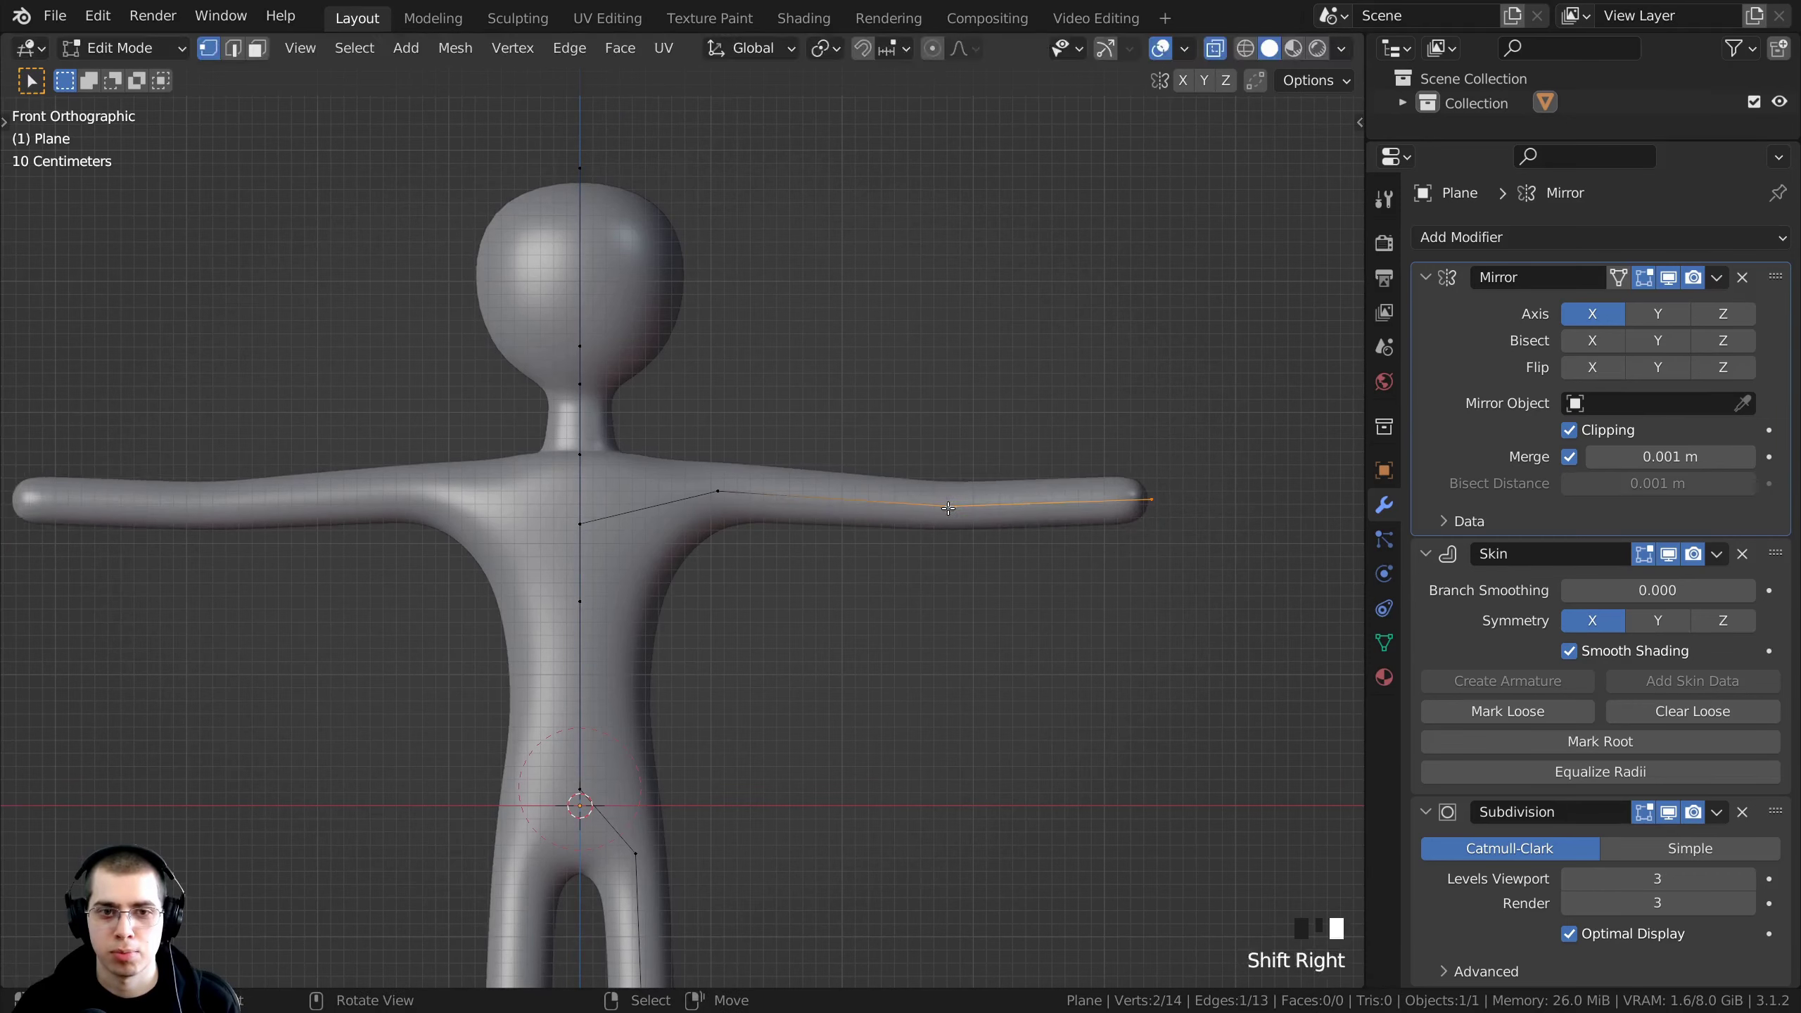
key(g)
click(942, 506)
click(1077, 507)
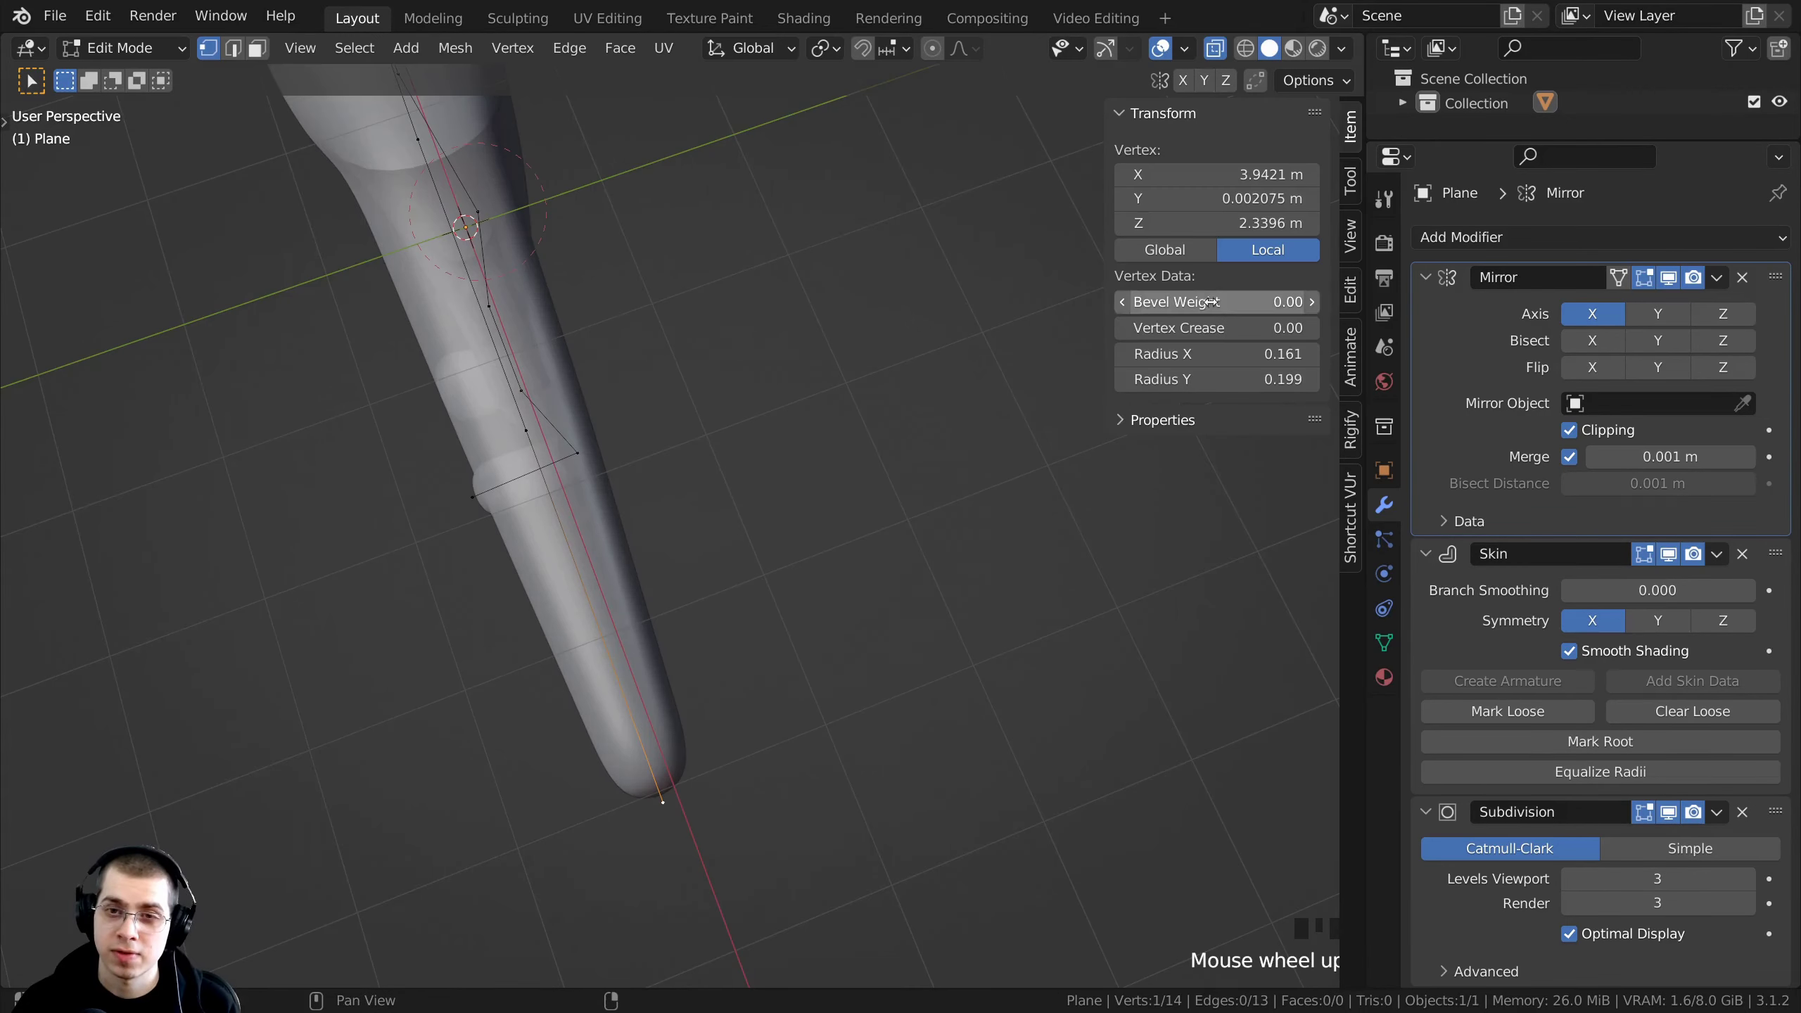
- Try different skin Radius X and Radius Y values on the wrist vertex
mouse_move(1230, 362)
mouse_down()
mouse_move(1269, 378)
mouse_move(1222, 378)
mouse_move(1248, 355)
mouse_move(1223, 354)
mouse_up()
right_click(1231, 362)
right_click(1223, 378)
right_click(1222, 355)
middle_drag(792, 441, 901, 407)
key(n)
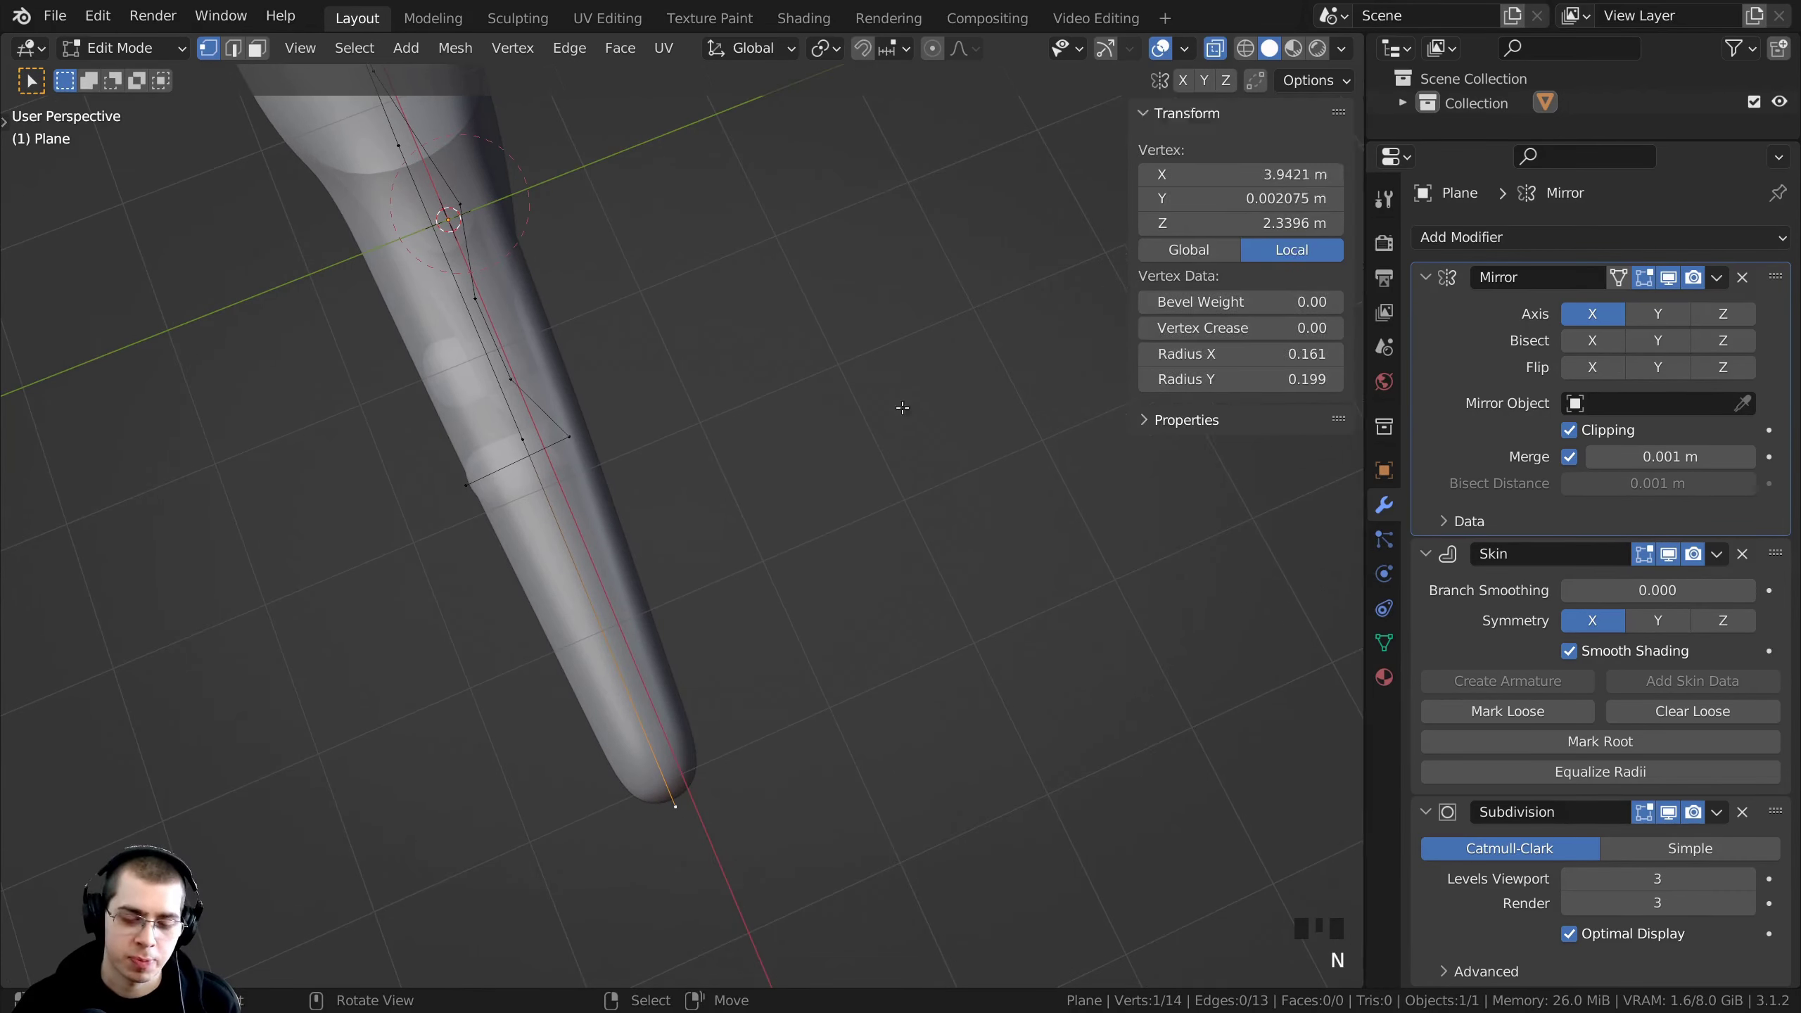
key(n)
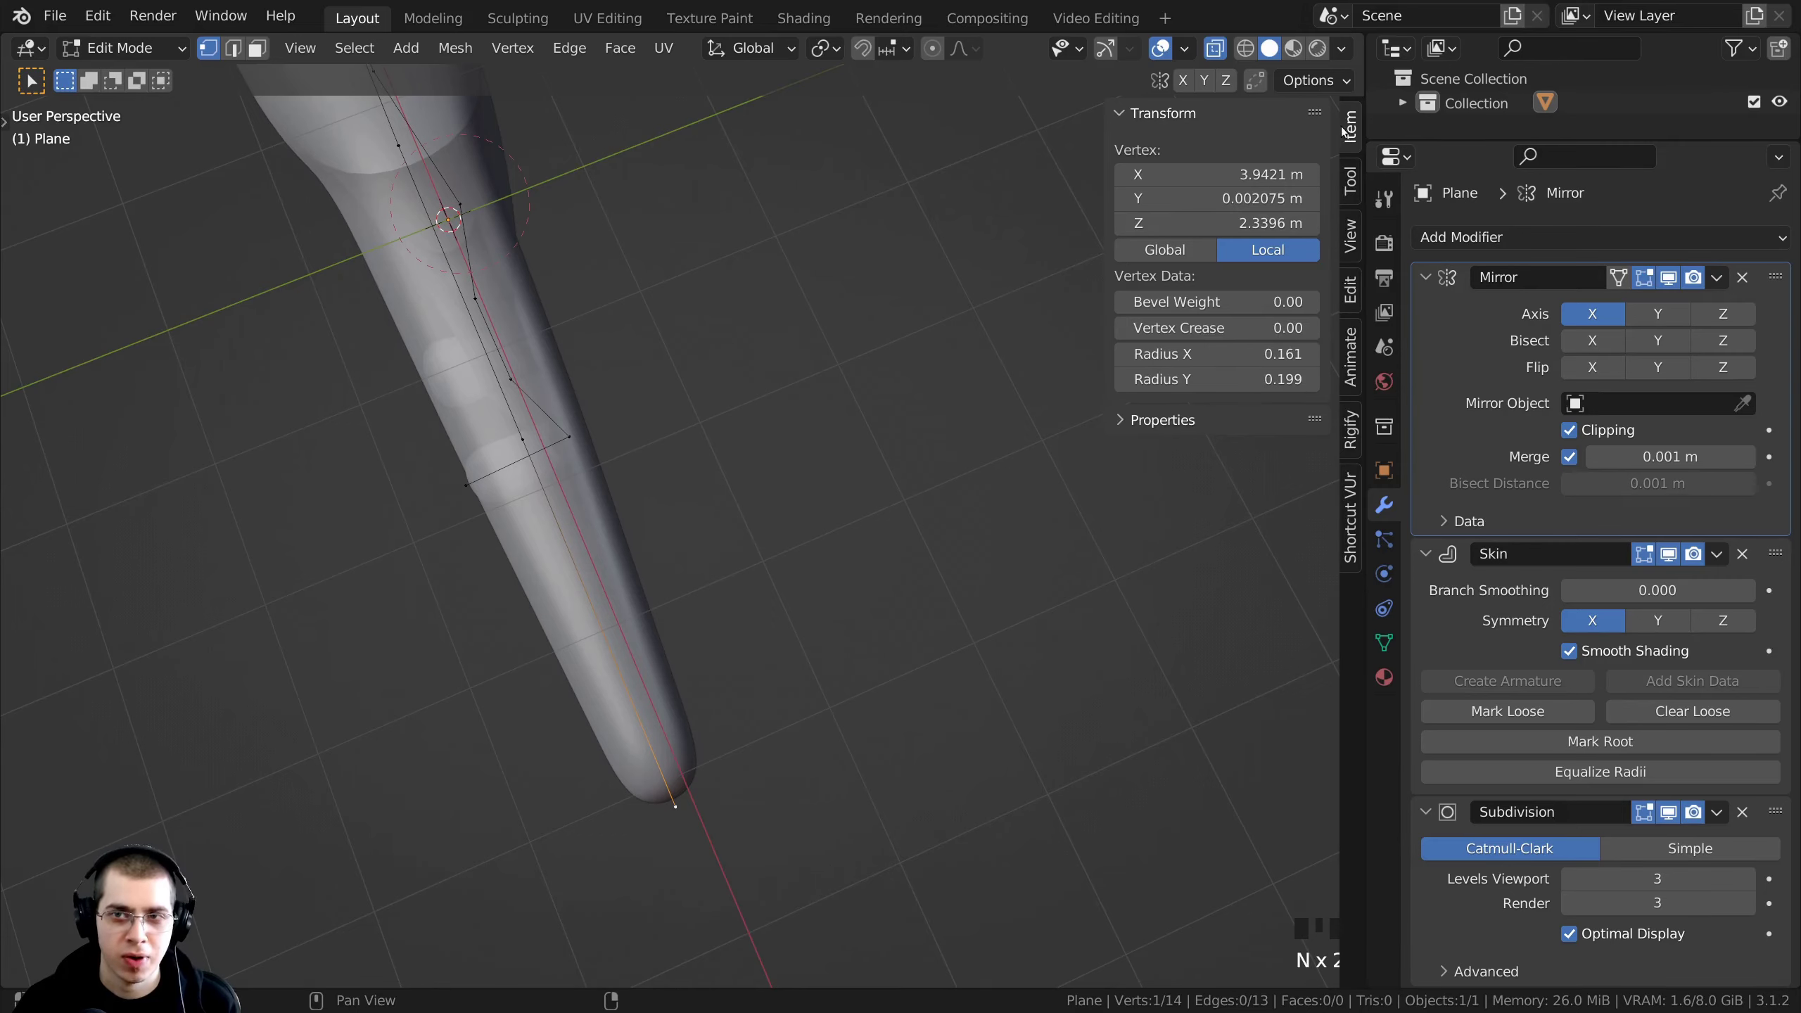
- Extrude the wrist outward to about X 4.59 m for the palm and flatten it with a skin Radius X of 0.084
middle_drag(771, 535, 801, 579)
scroll(800, 563, up, 1)
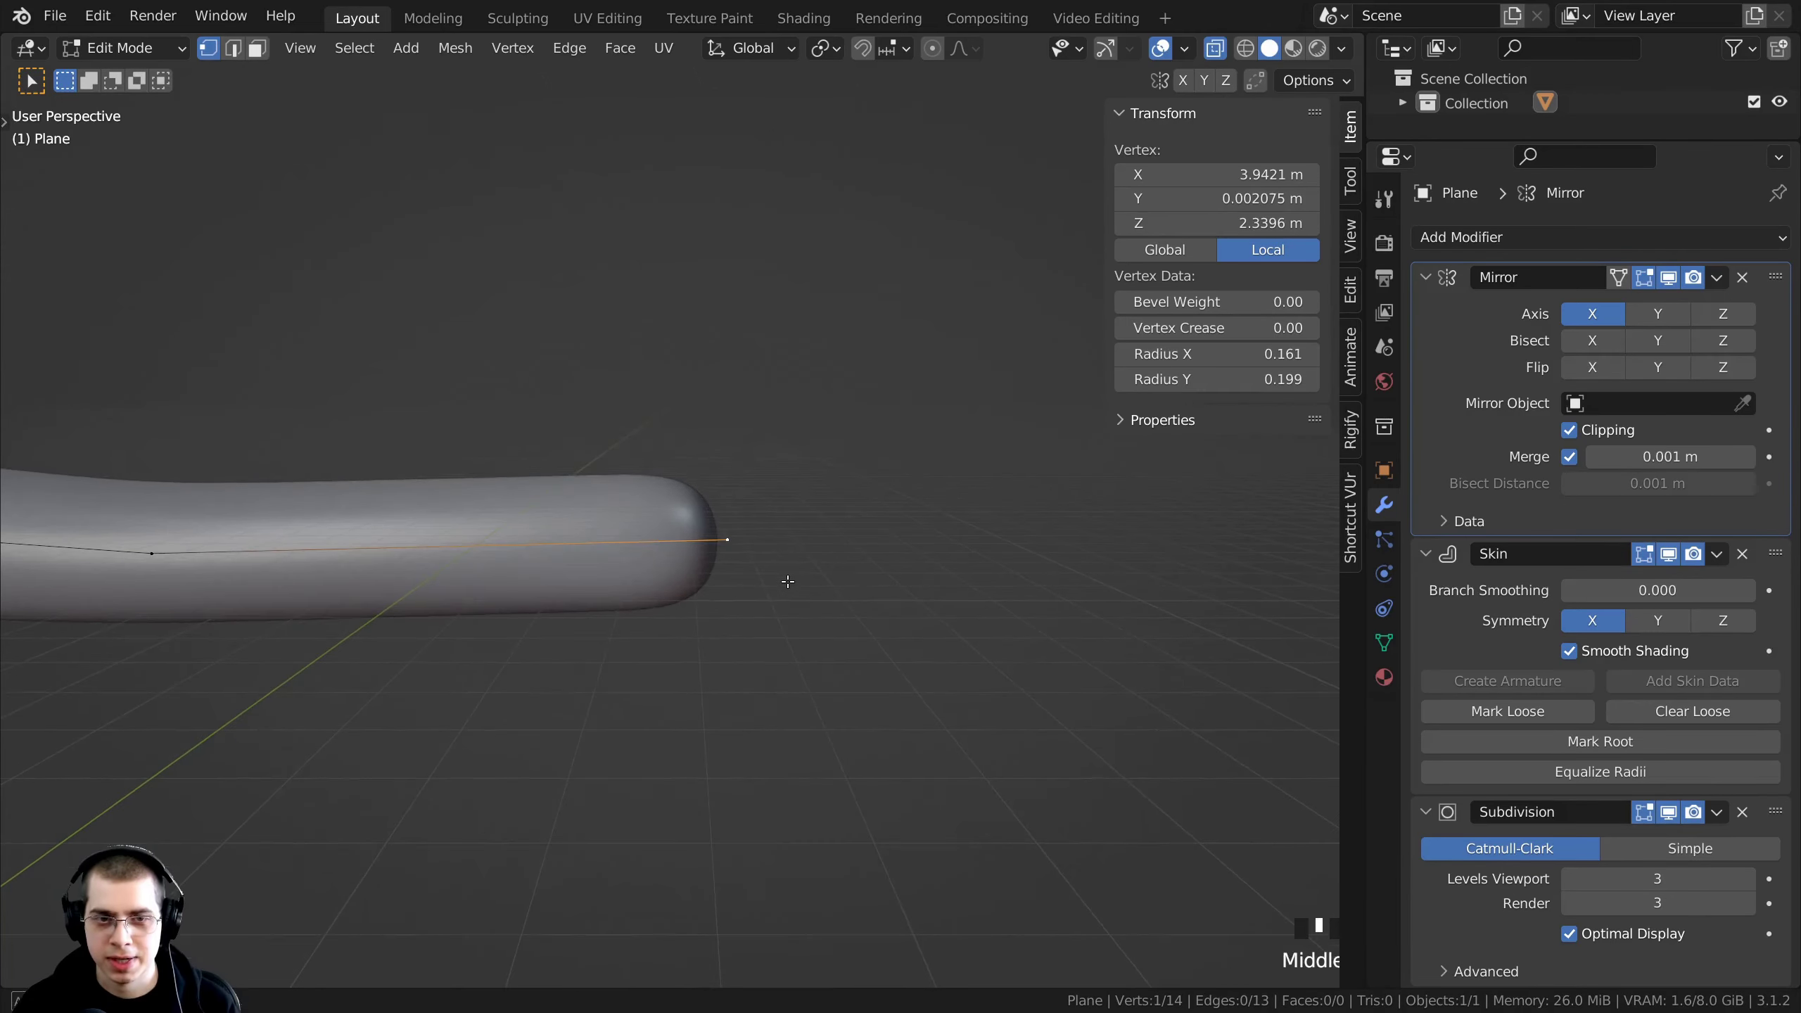
key(e)
click(930, 535)
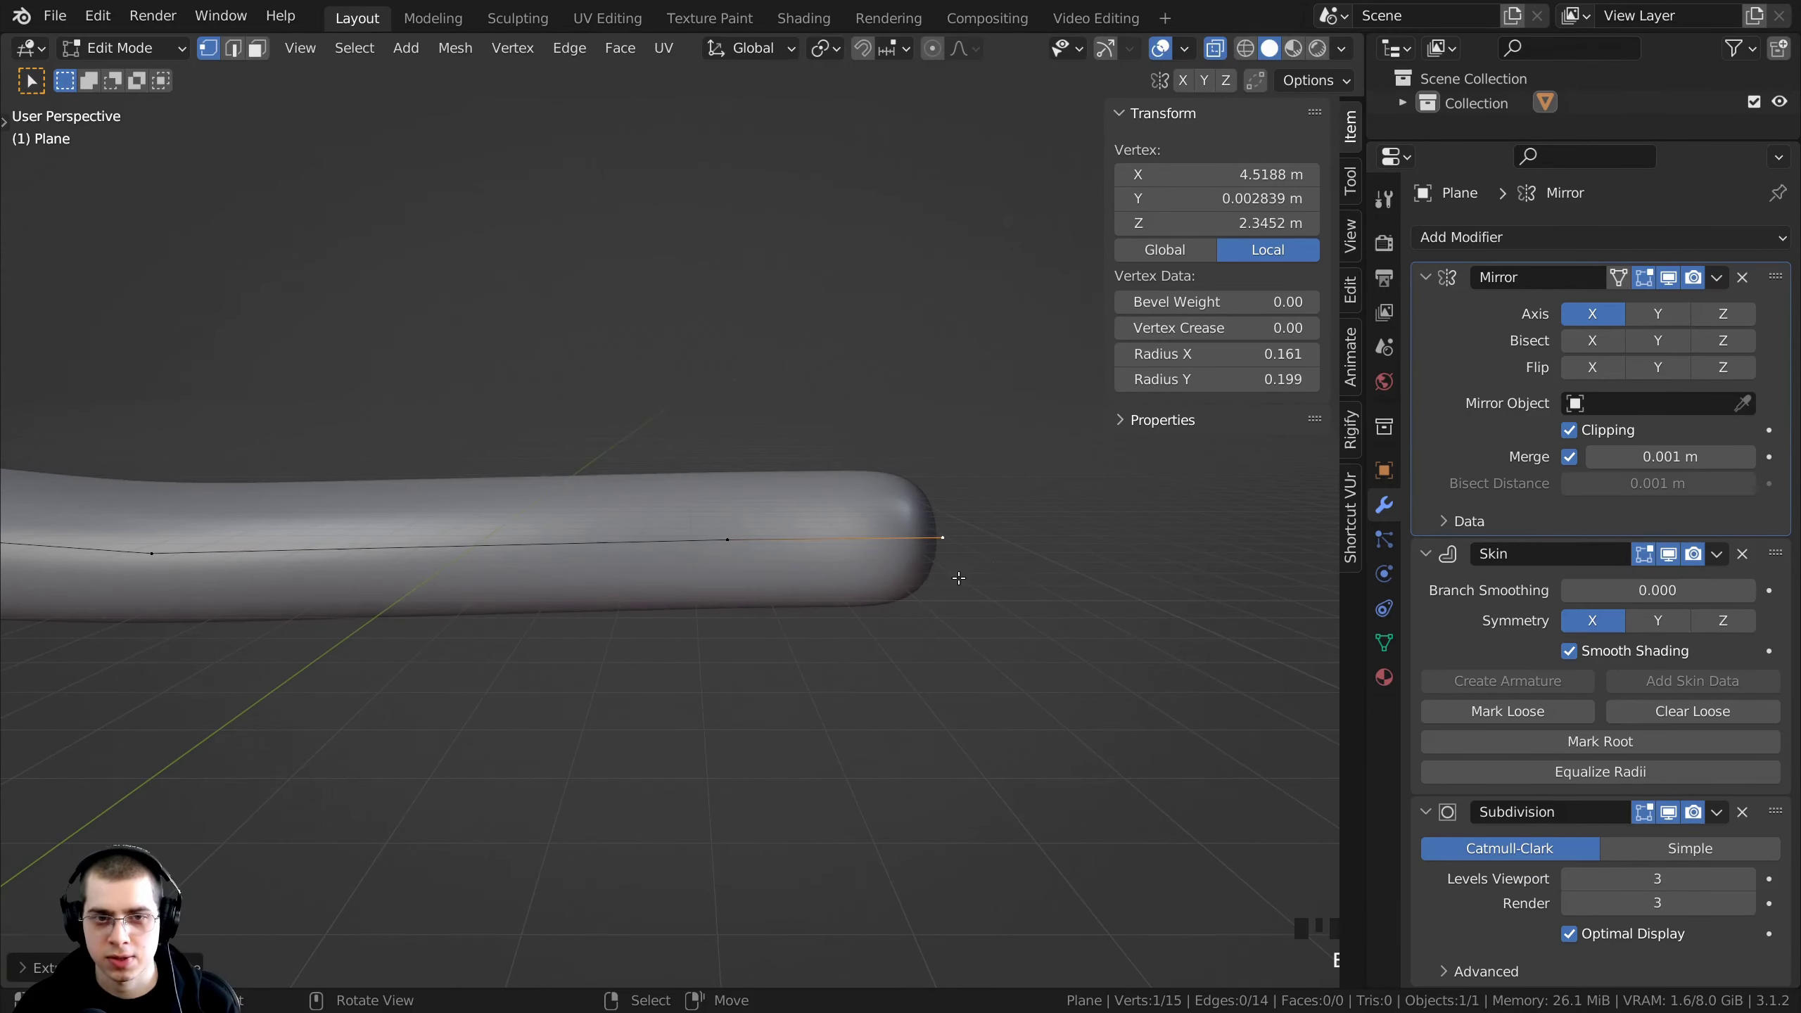
middle_drag(929, 535, 625, 836)
key(g)
click(631, 861)
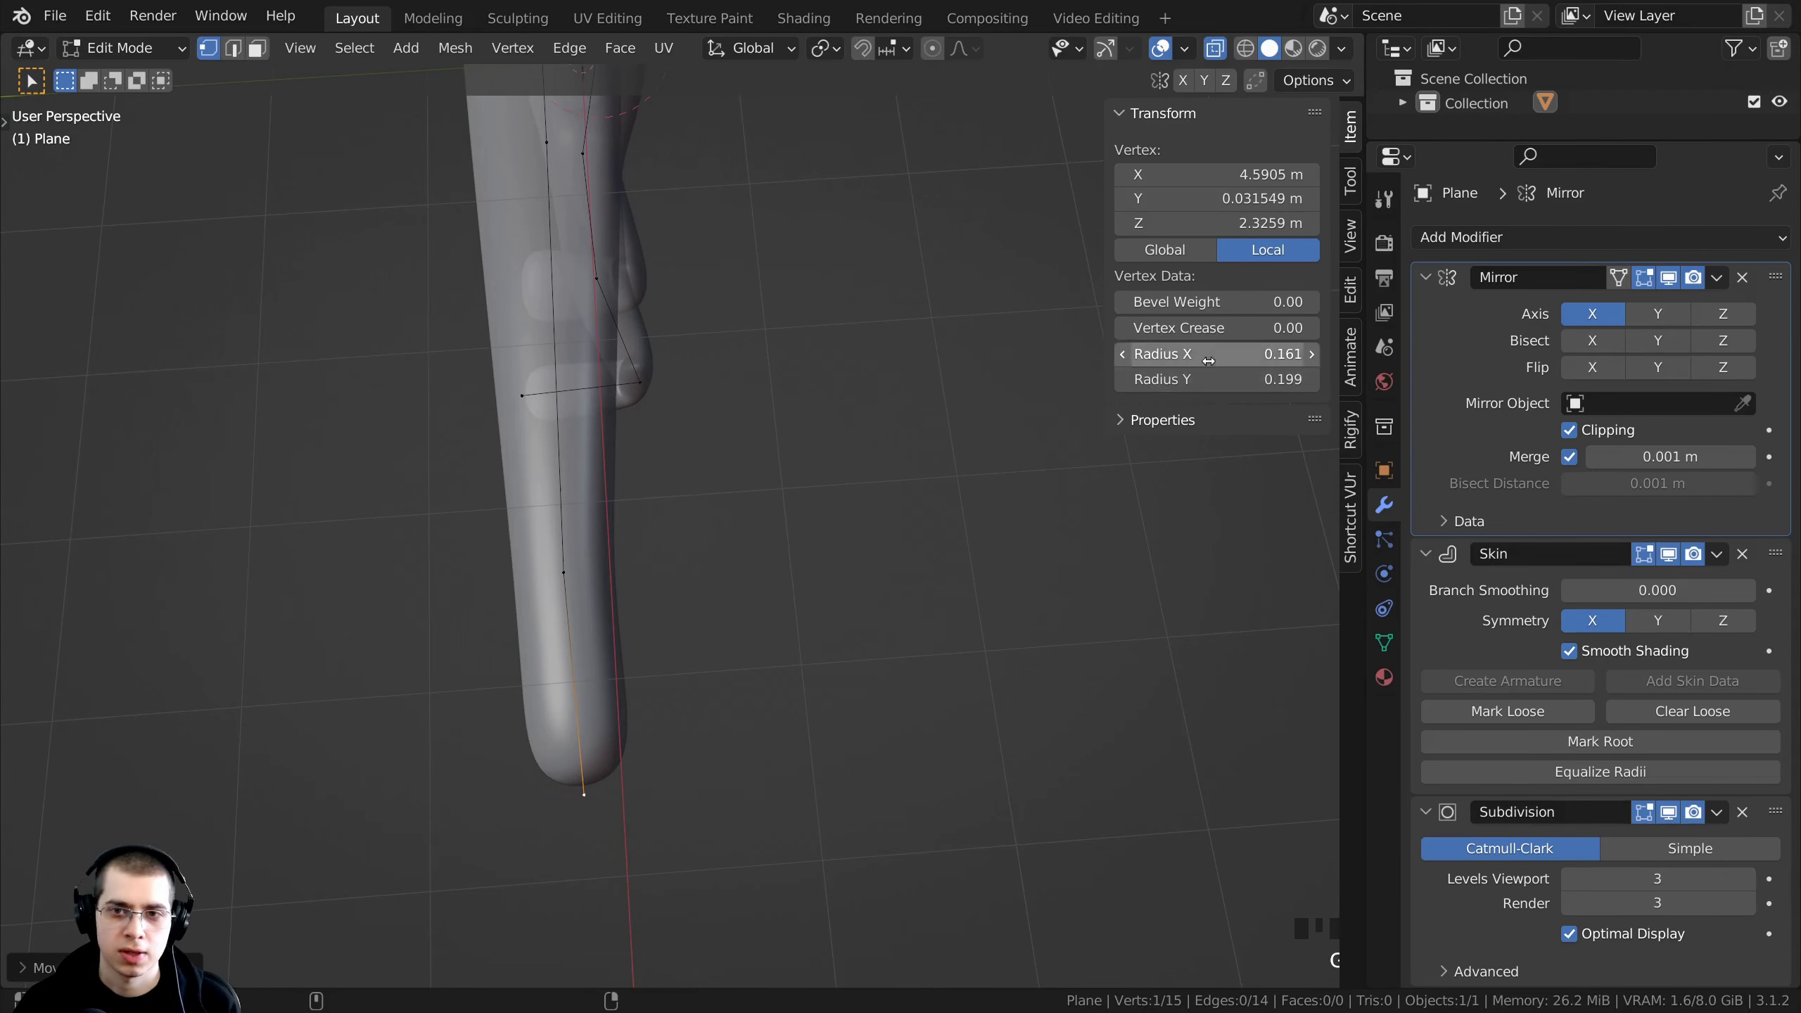
shift+drag(1199, 357, 974, 356)
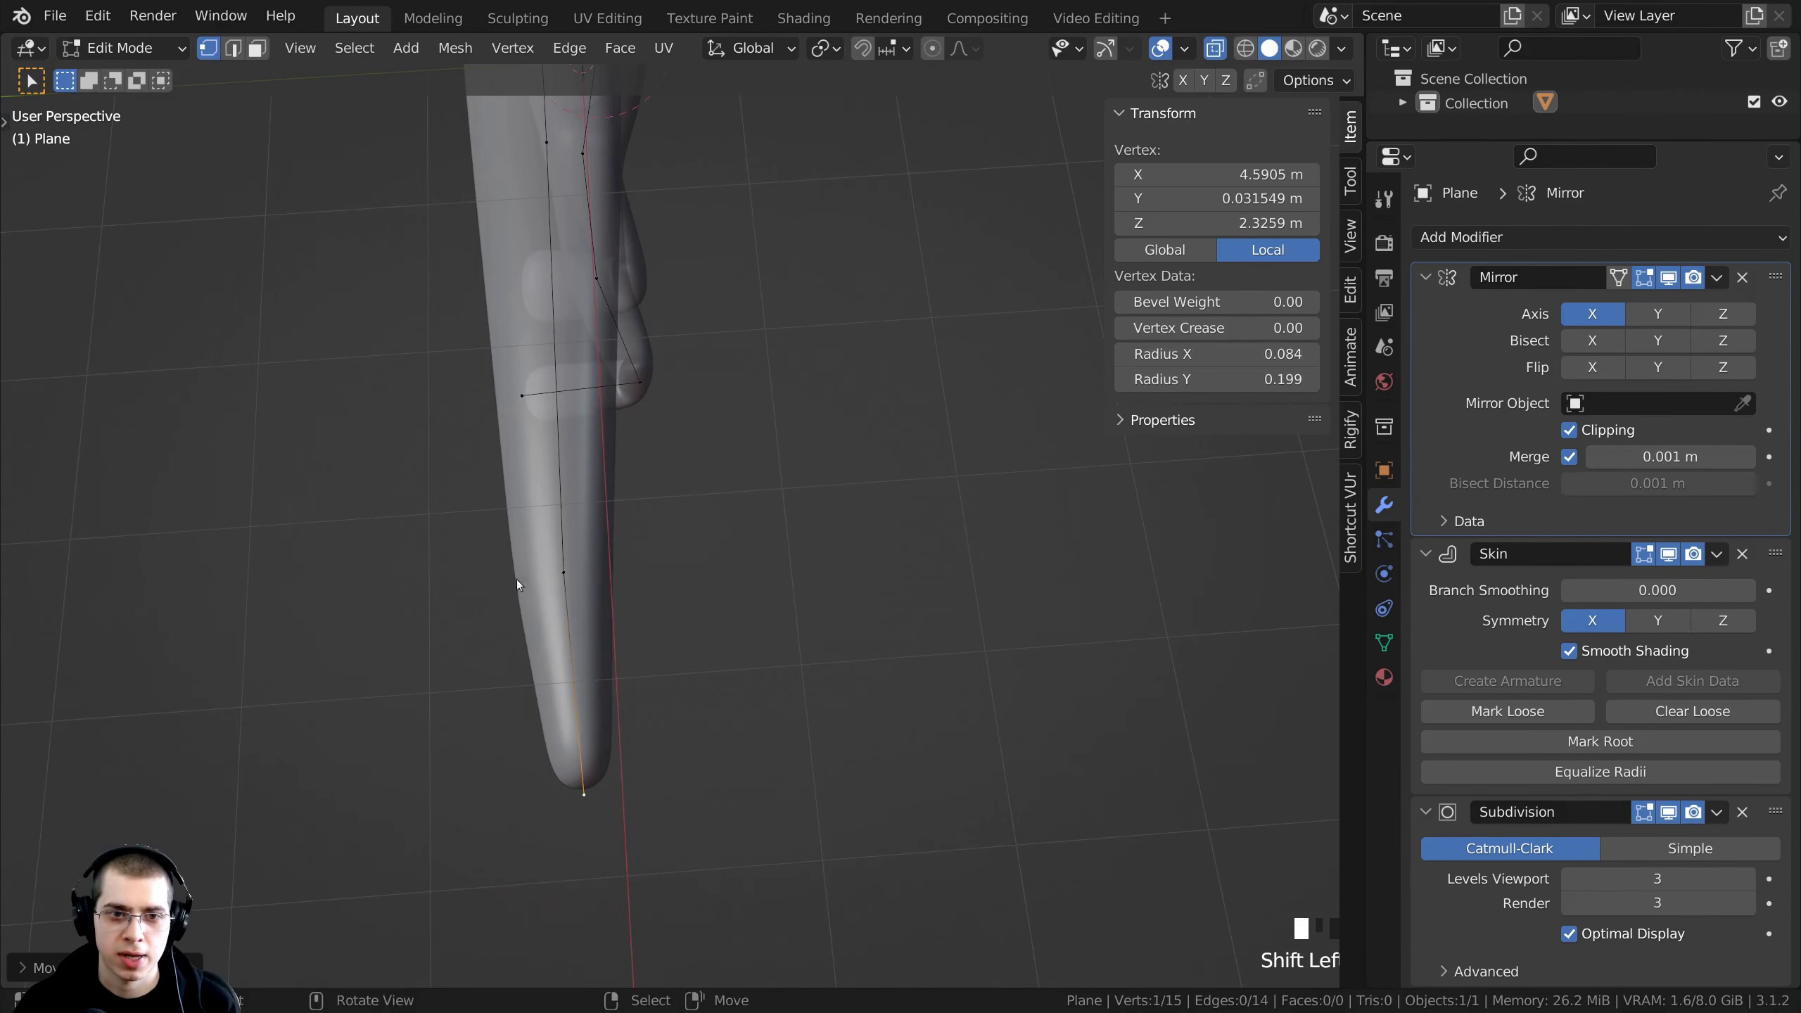
- Move the palm vertex back to about X 4.44 m and extrude the hand's tip to about X 4.95 m
middle_drag(516, 580, 501, 689)
key(g)
click(500, 641)
shift+middle_drag(691, 732, 727, 589)
key(e)
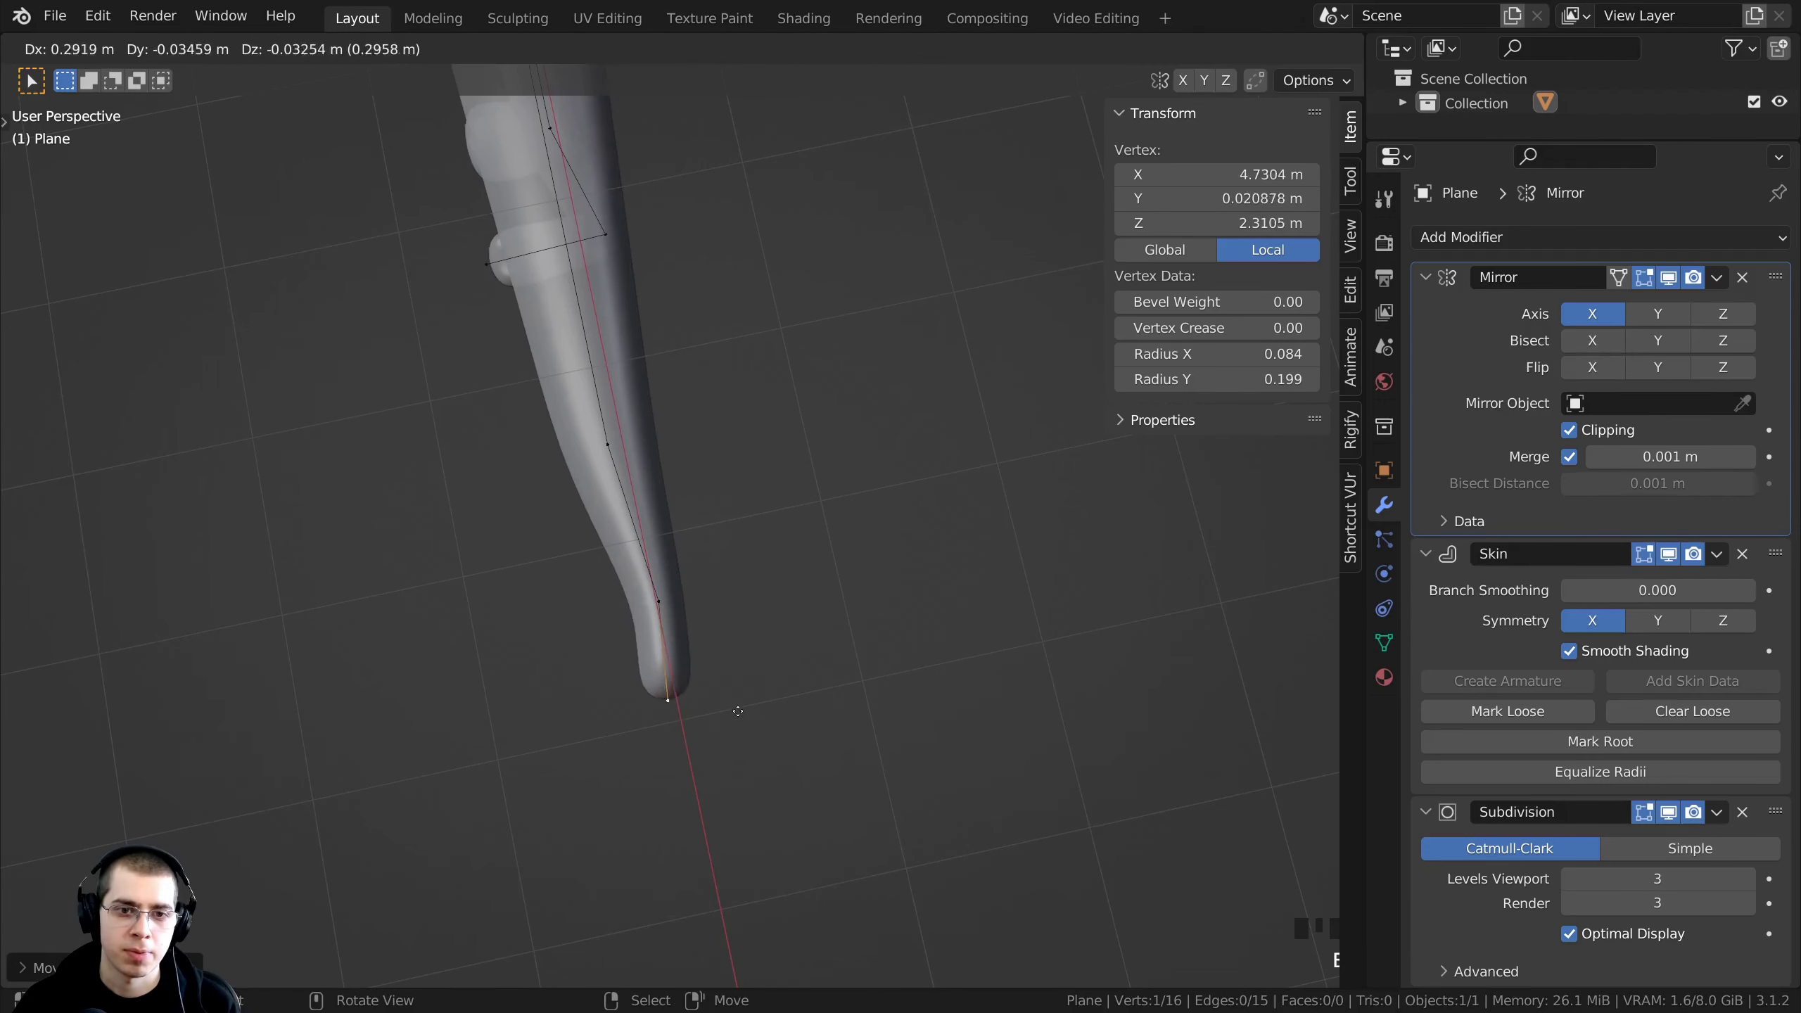
scroll(608, 519, up, 2)
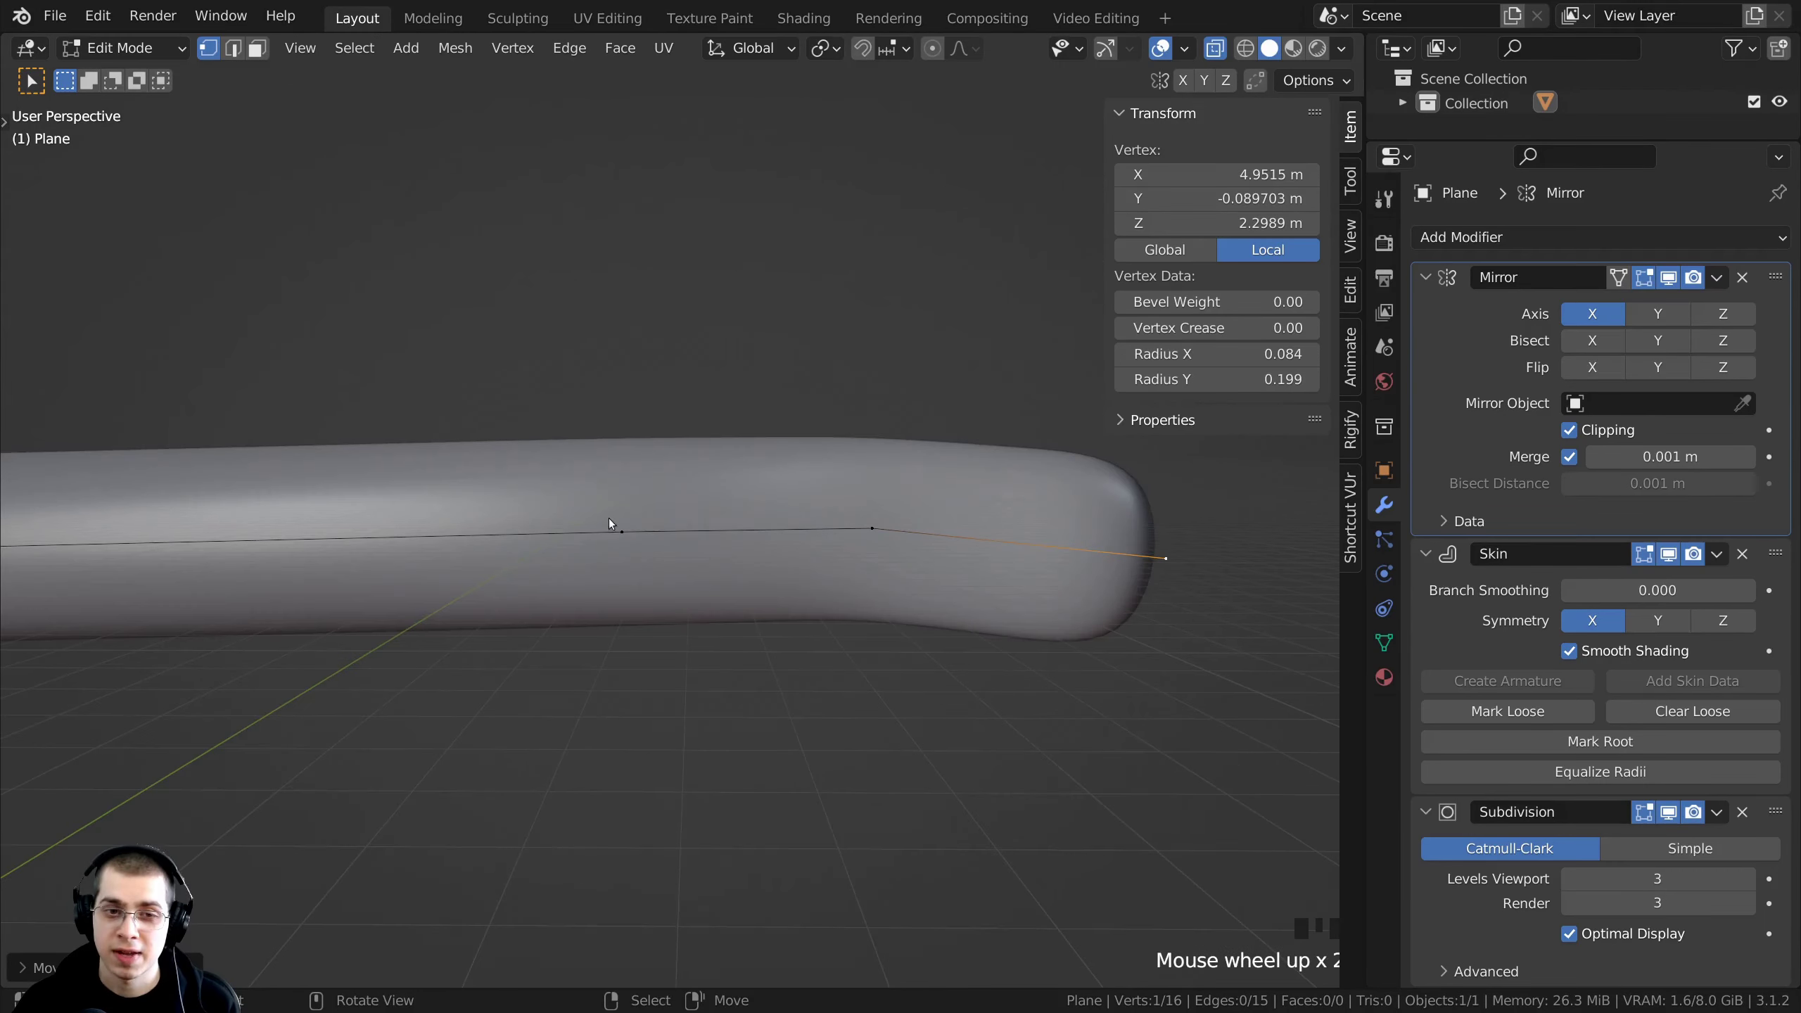
- Loop cut the edge between the wrist and palm vertices and move the new vertex near the wrist, at about X 4.07 m
right_click(628, 532)
right_click(864, 527)
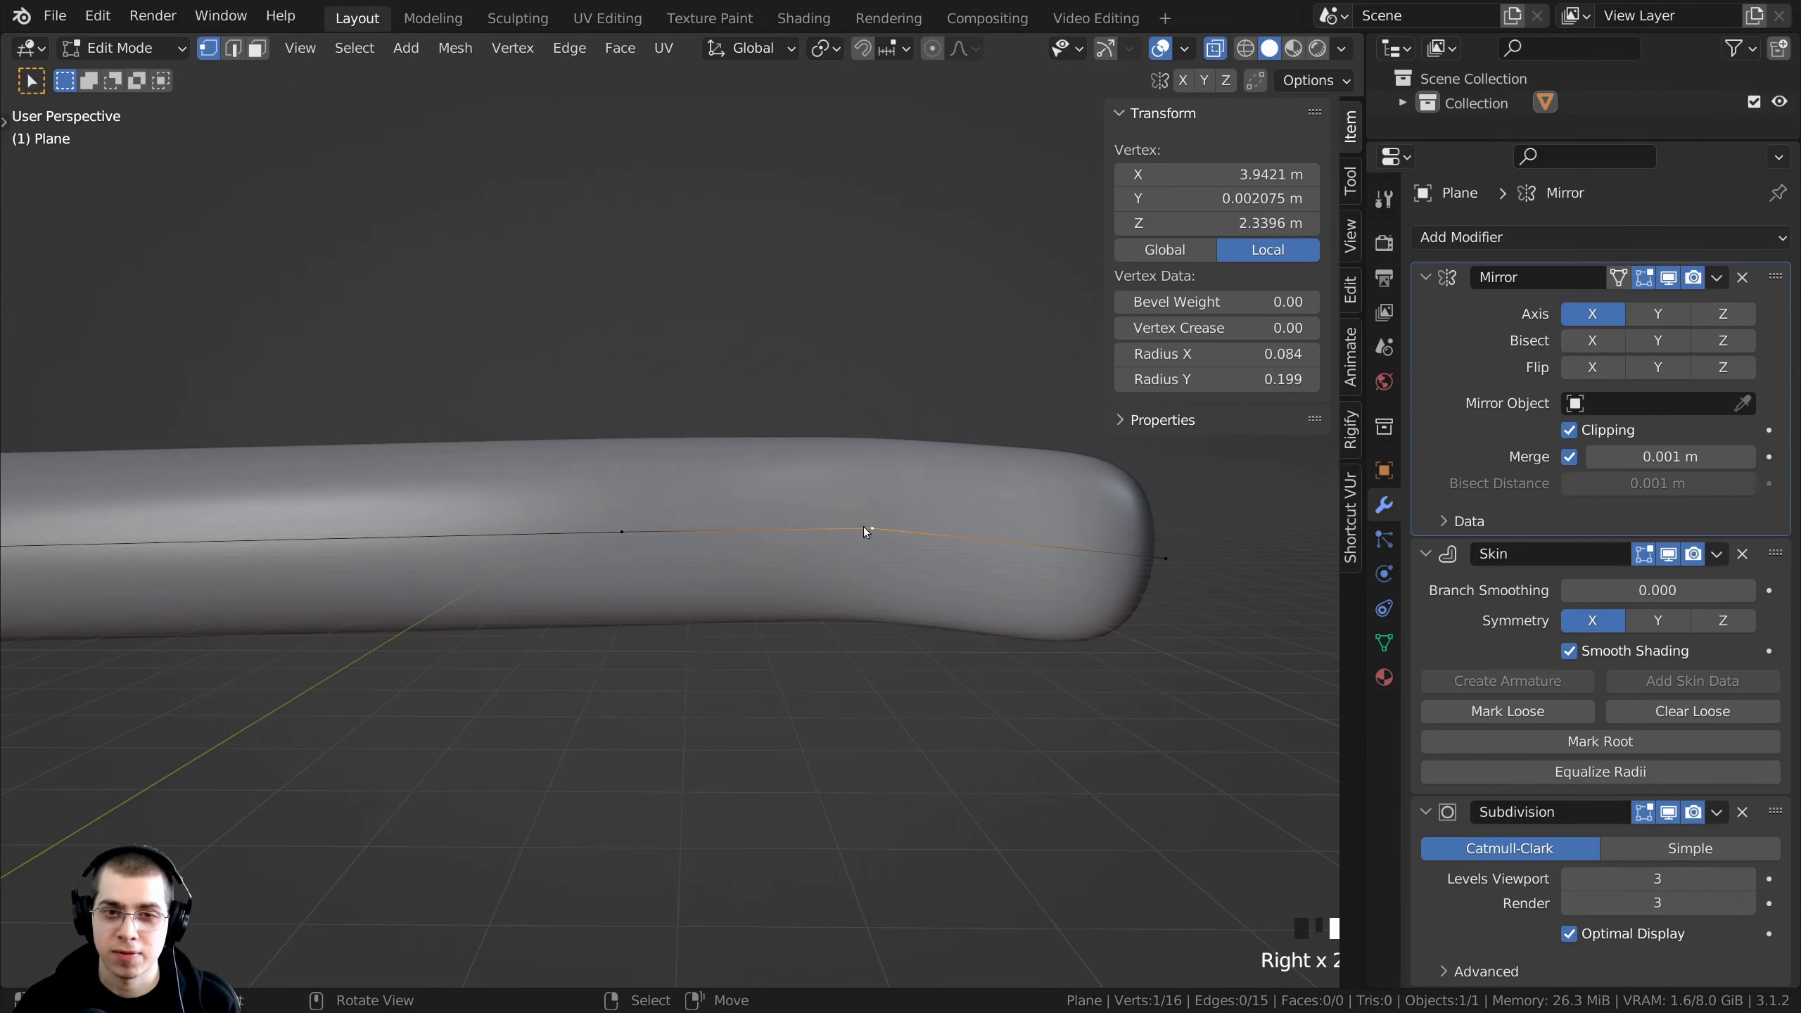
right_click(610, 527)
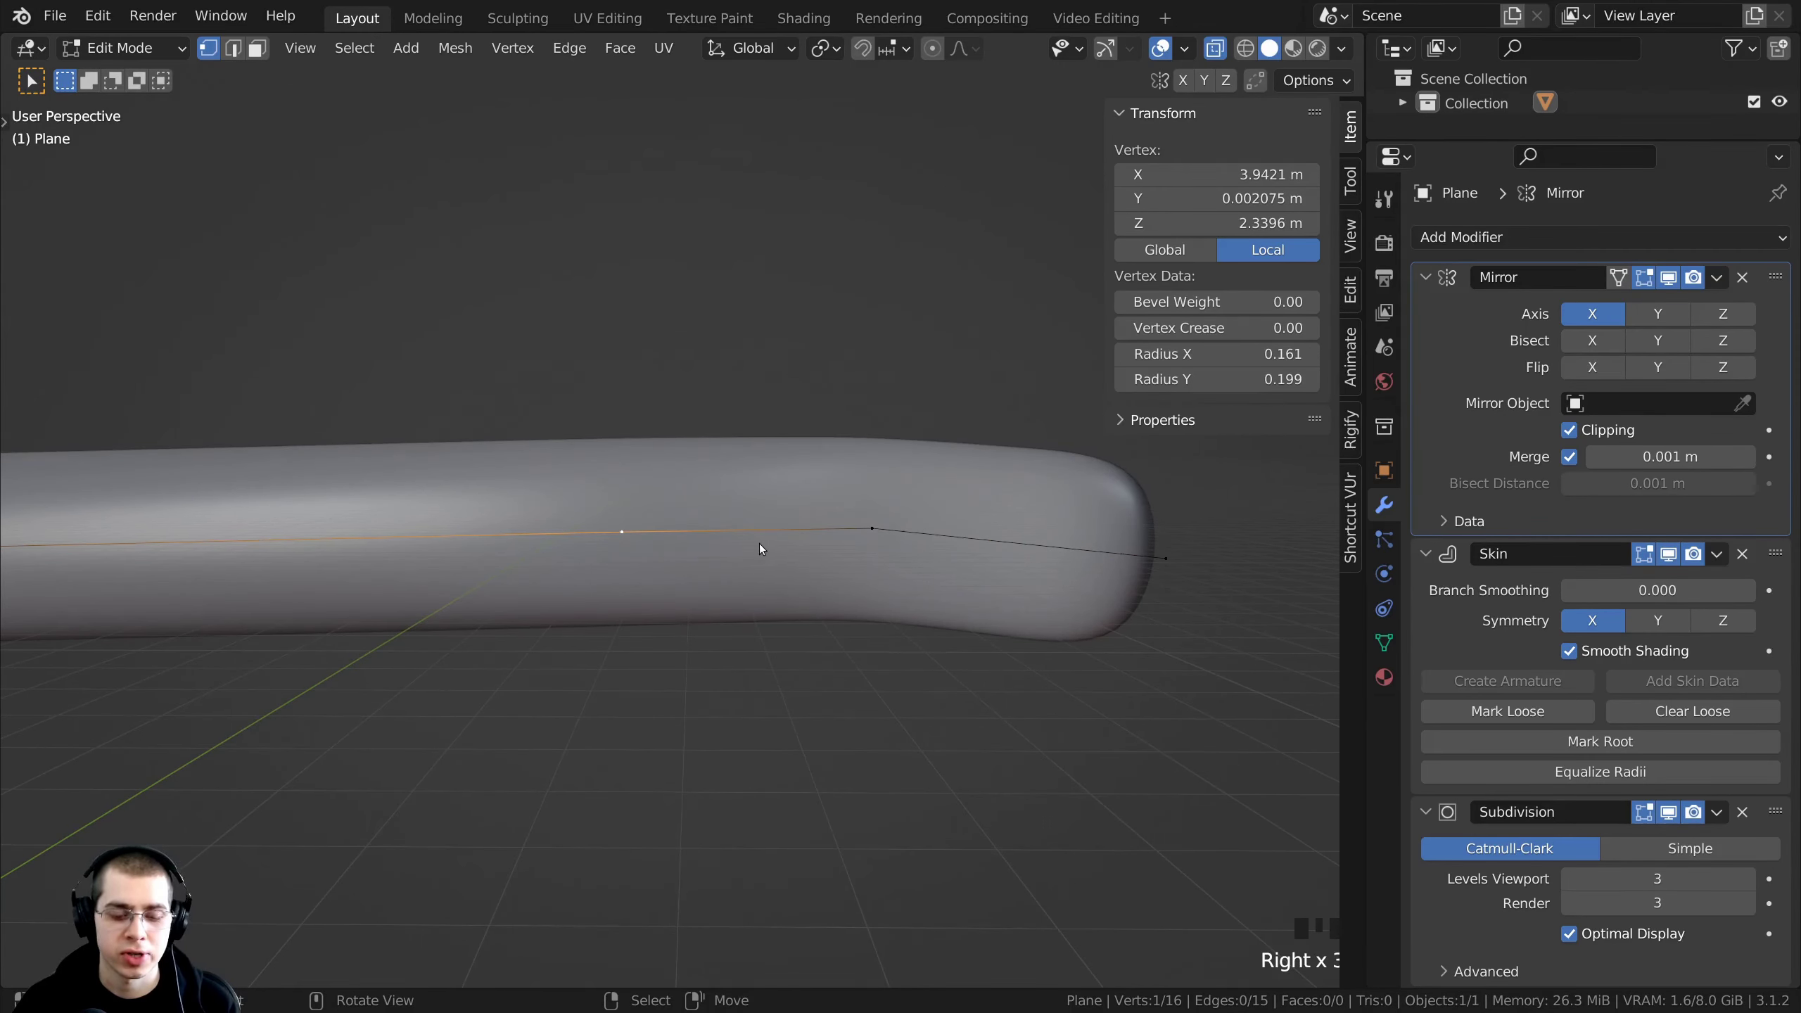
key(ctrl+r)
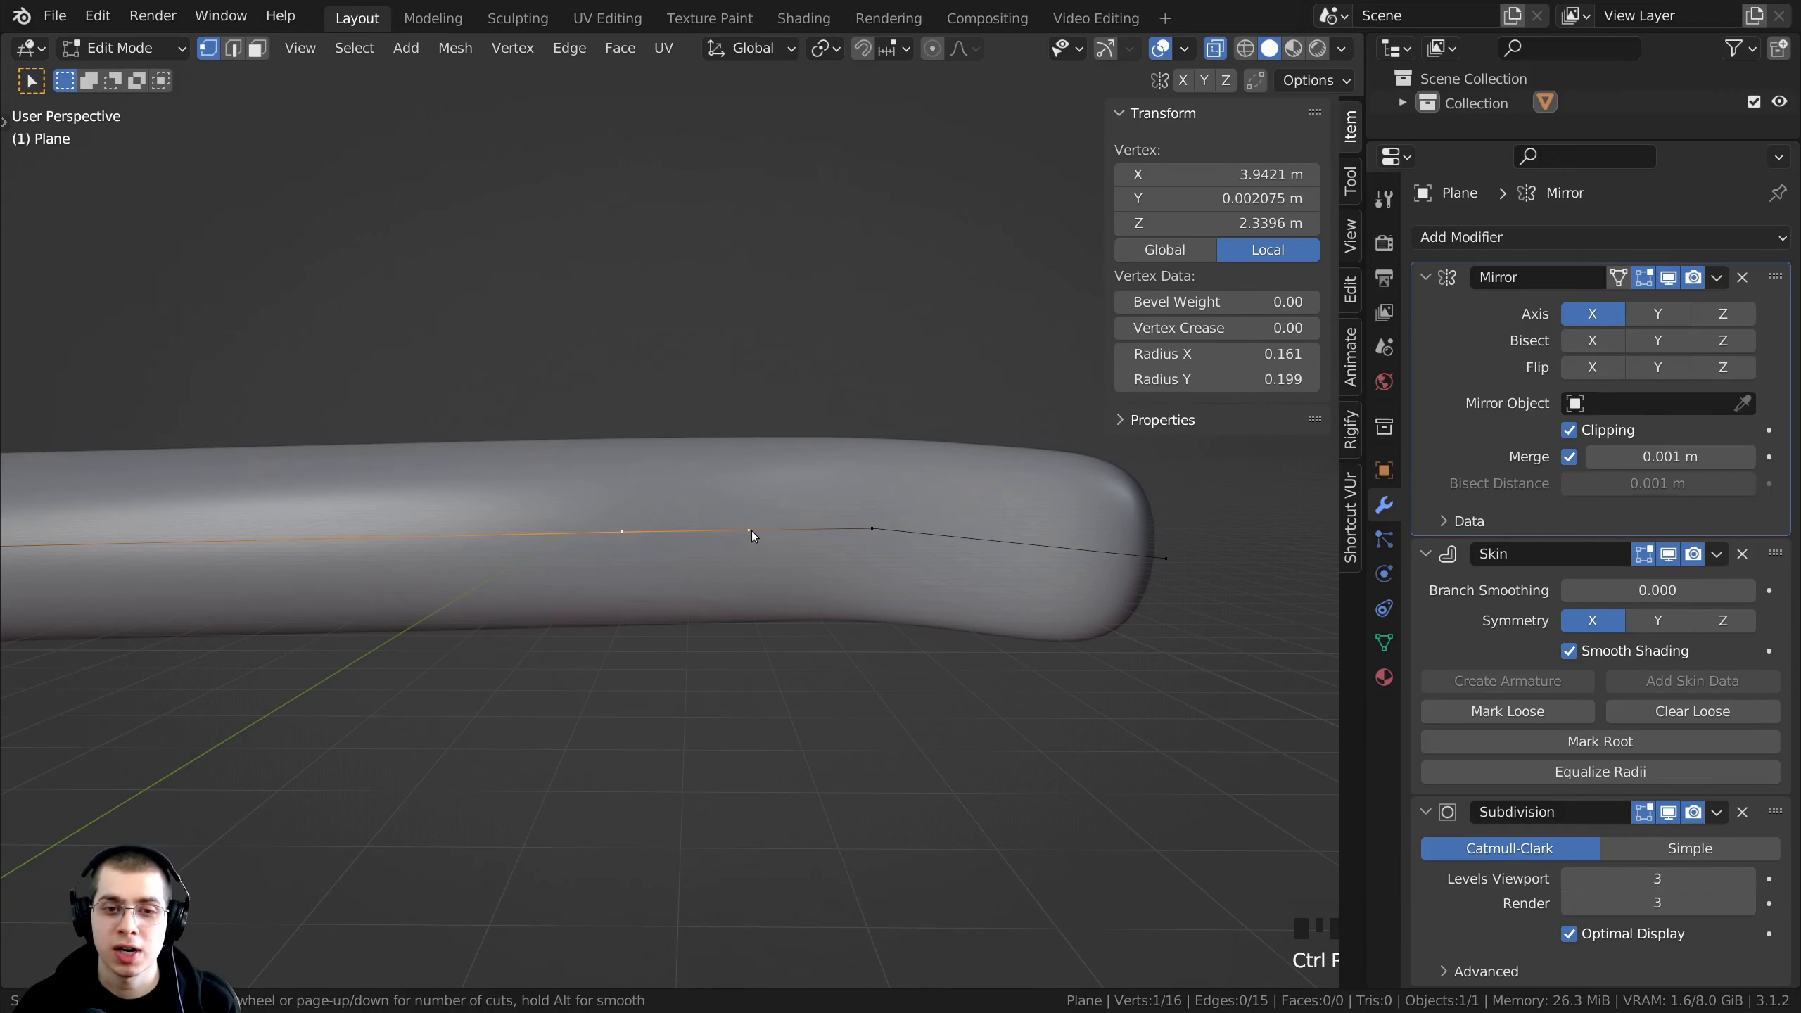
click(752, 540)
right_click(759, 521)
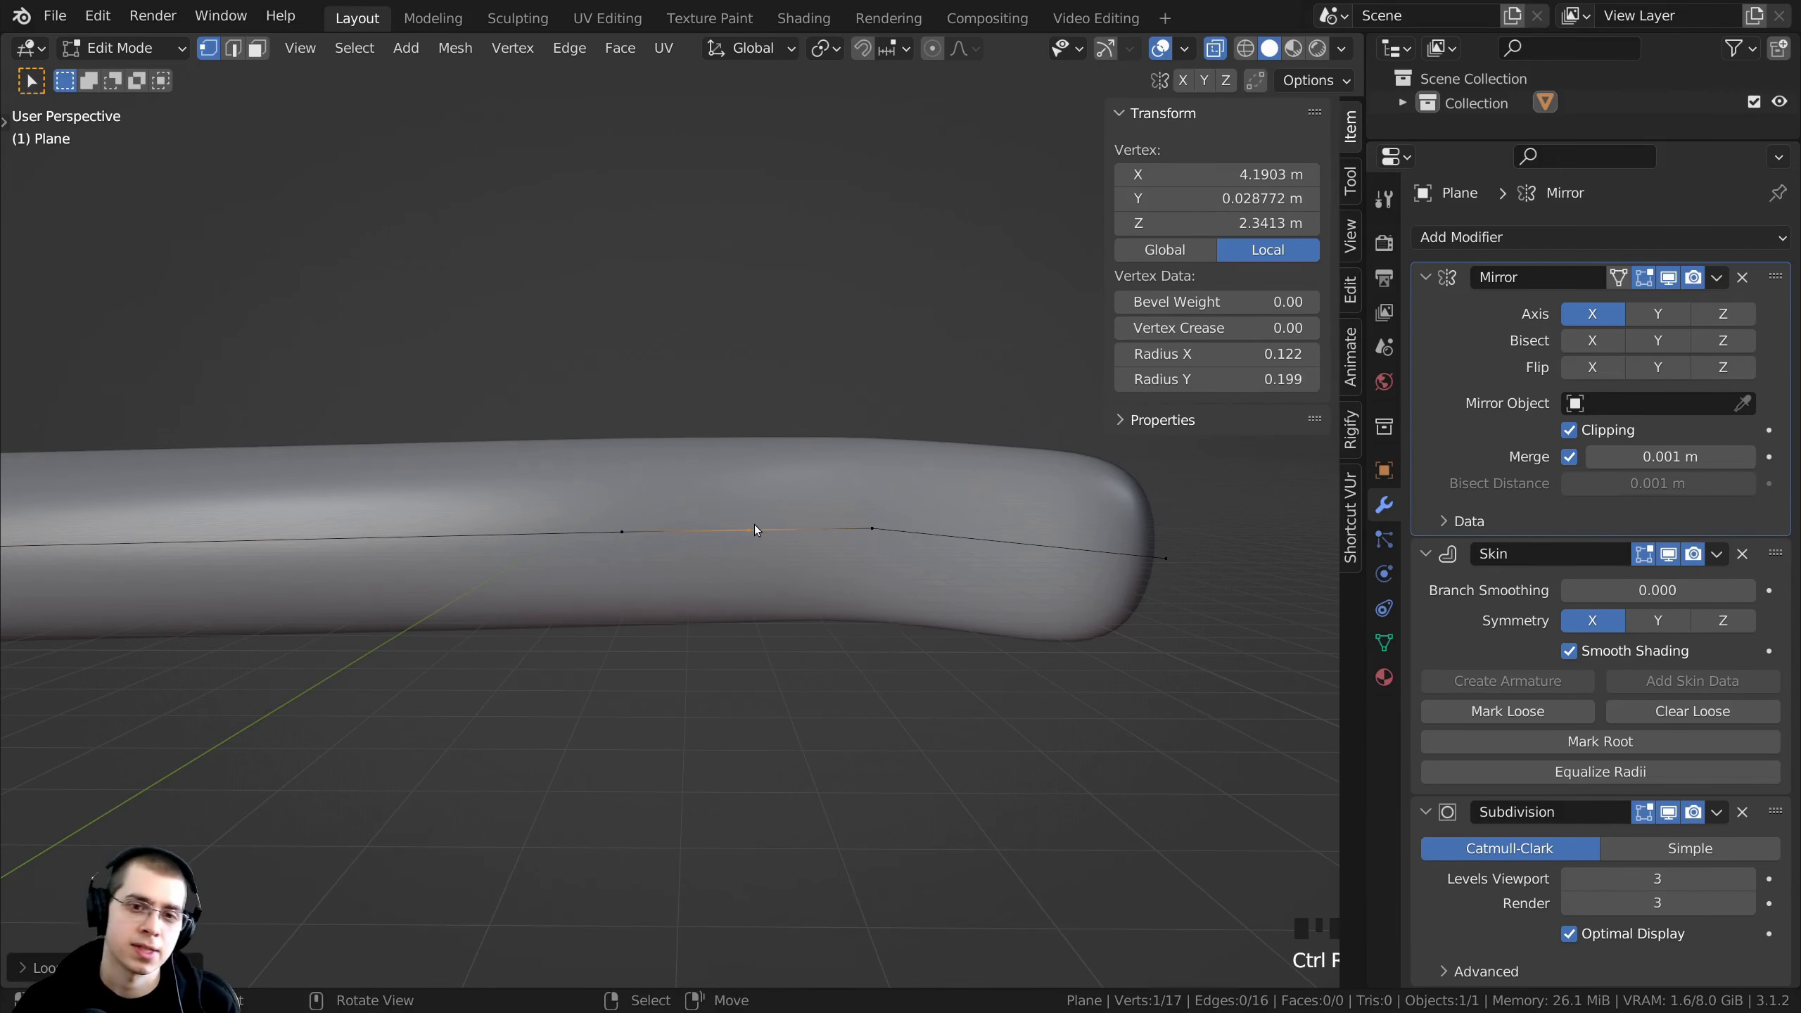
key(g)
click(728, 614)
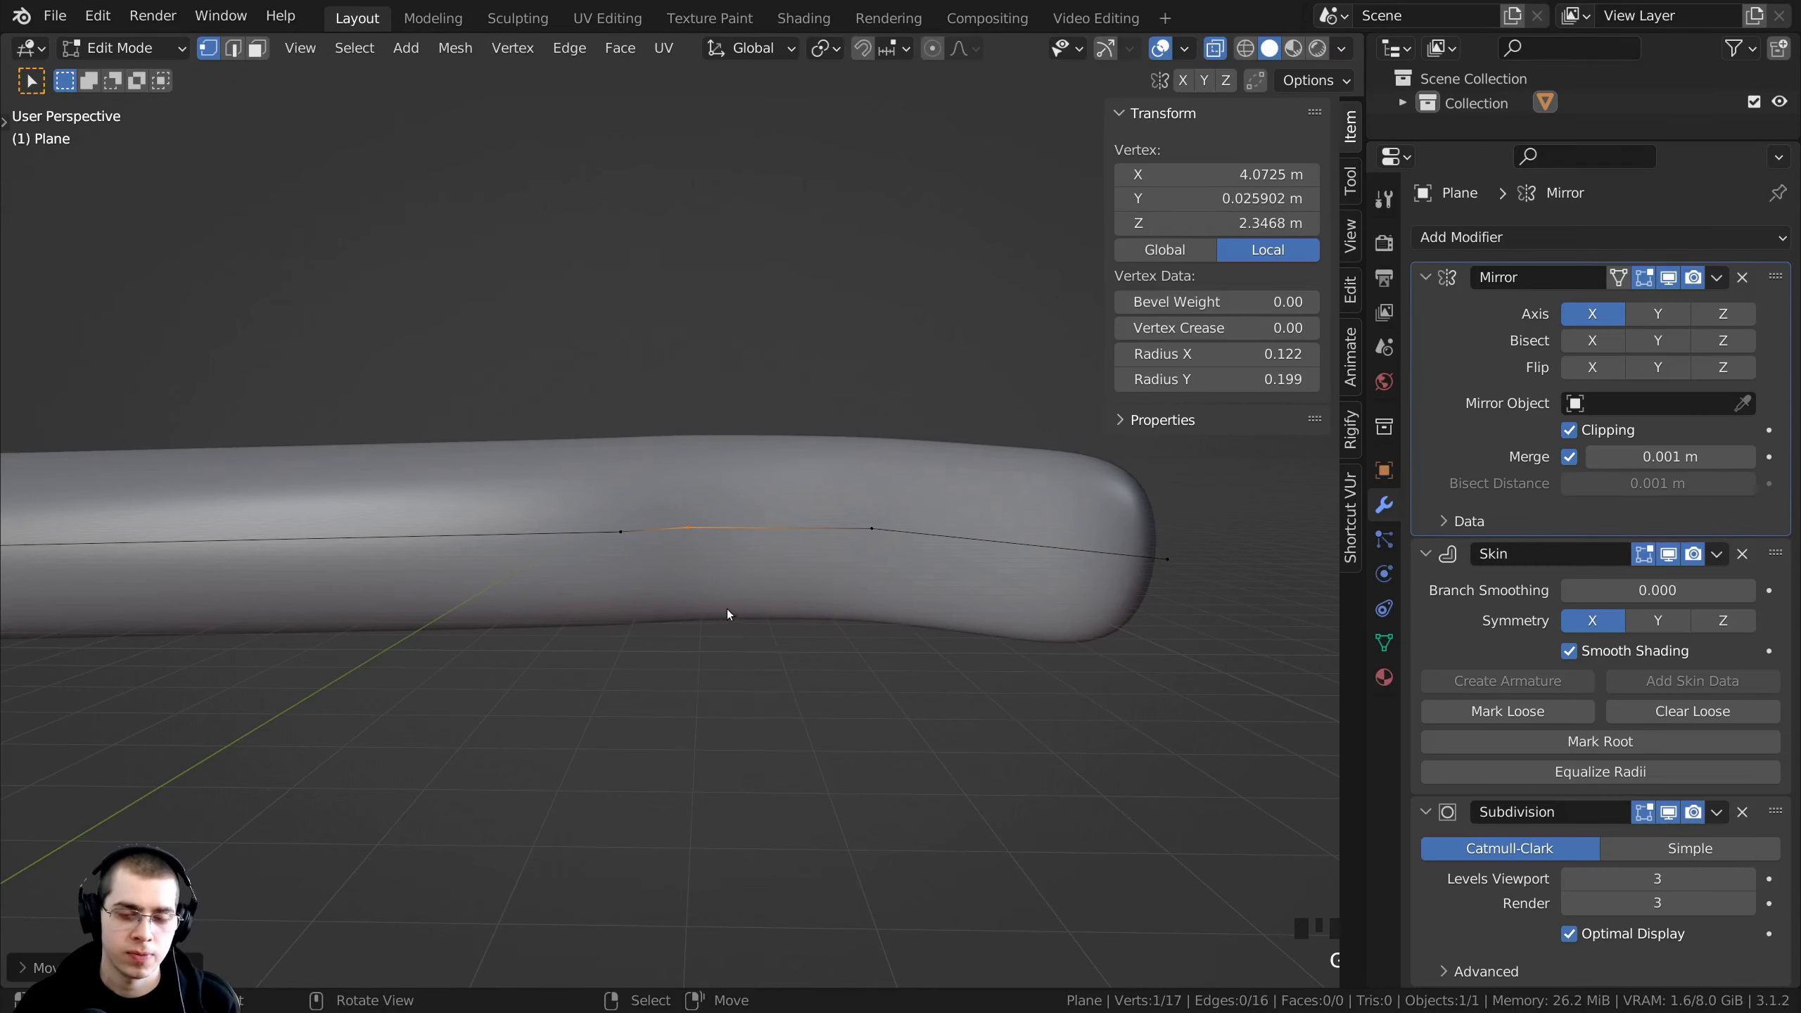
- Extrude a thumb vertex upward from the new wrist vertex and shrink its skin radius to about 0.051 by 0.083
key(e)
click(816, 334)
key(ctrl+a)
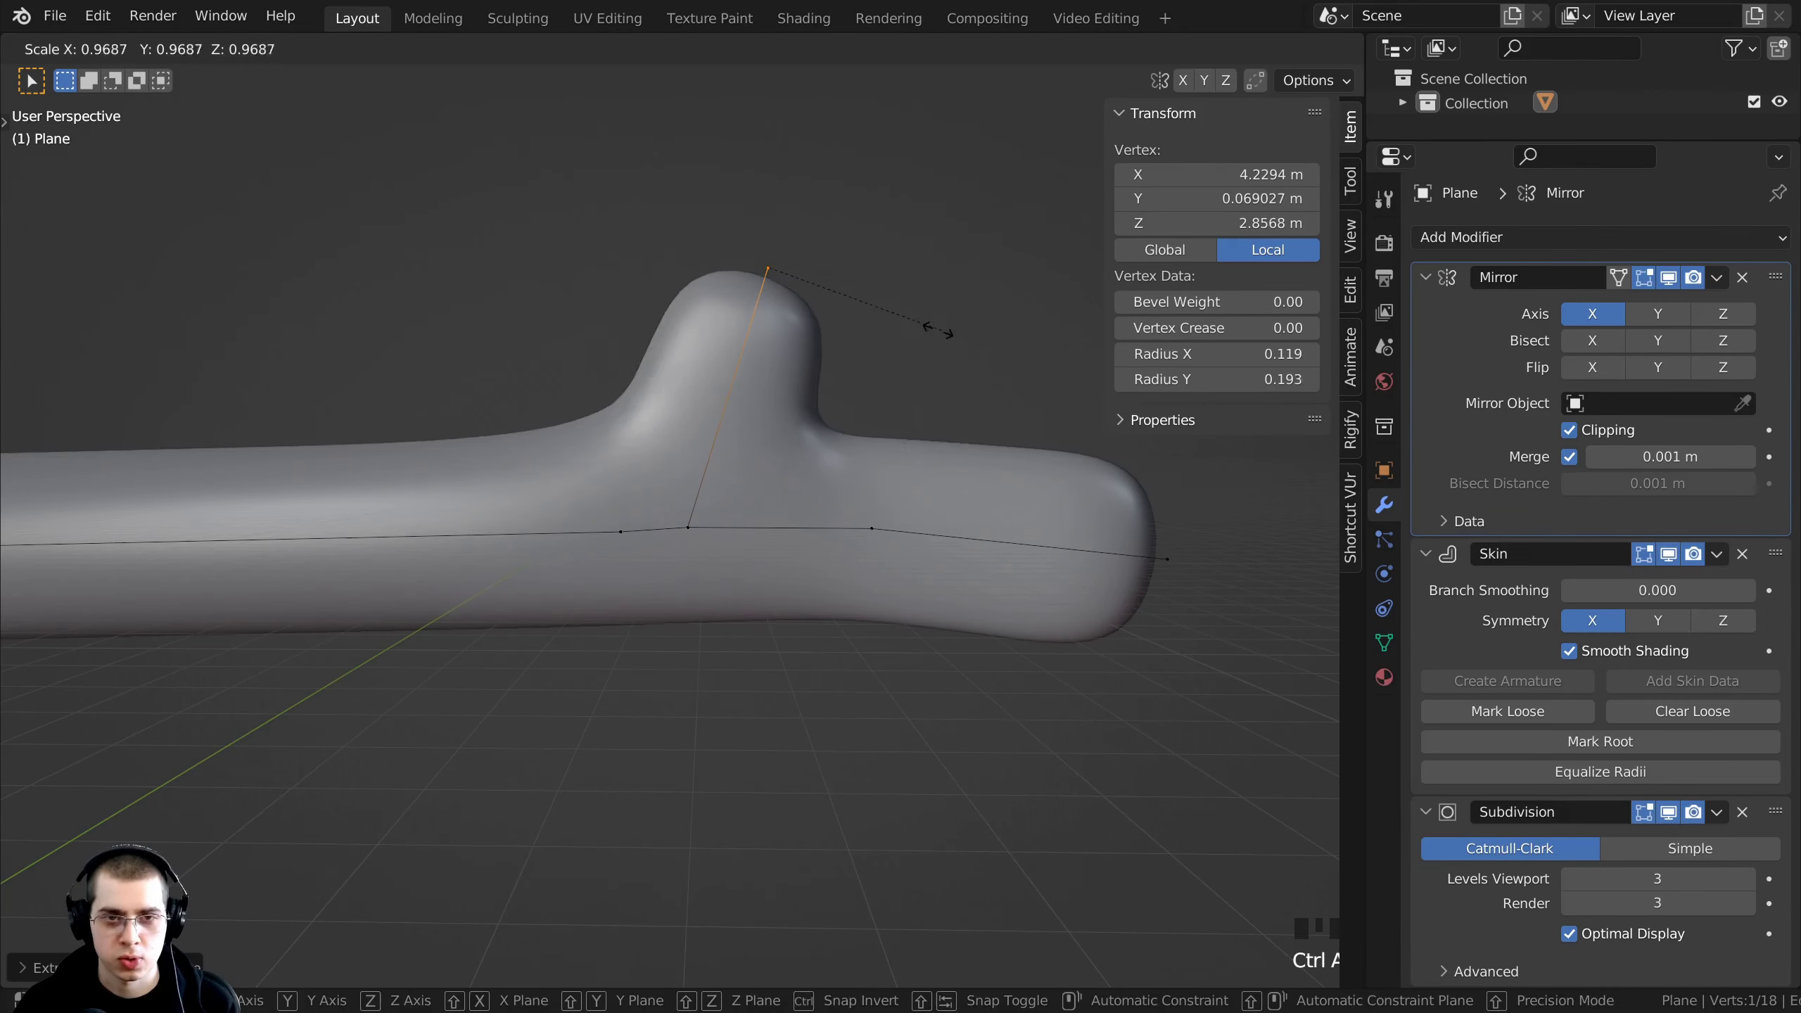
click(819, 324)
middle_drag(770, 465, 753, 515)
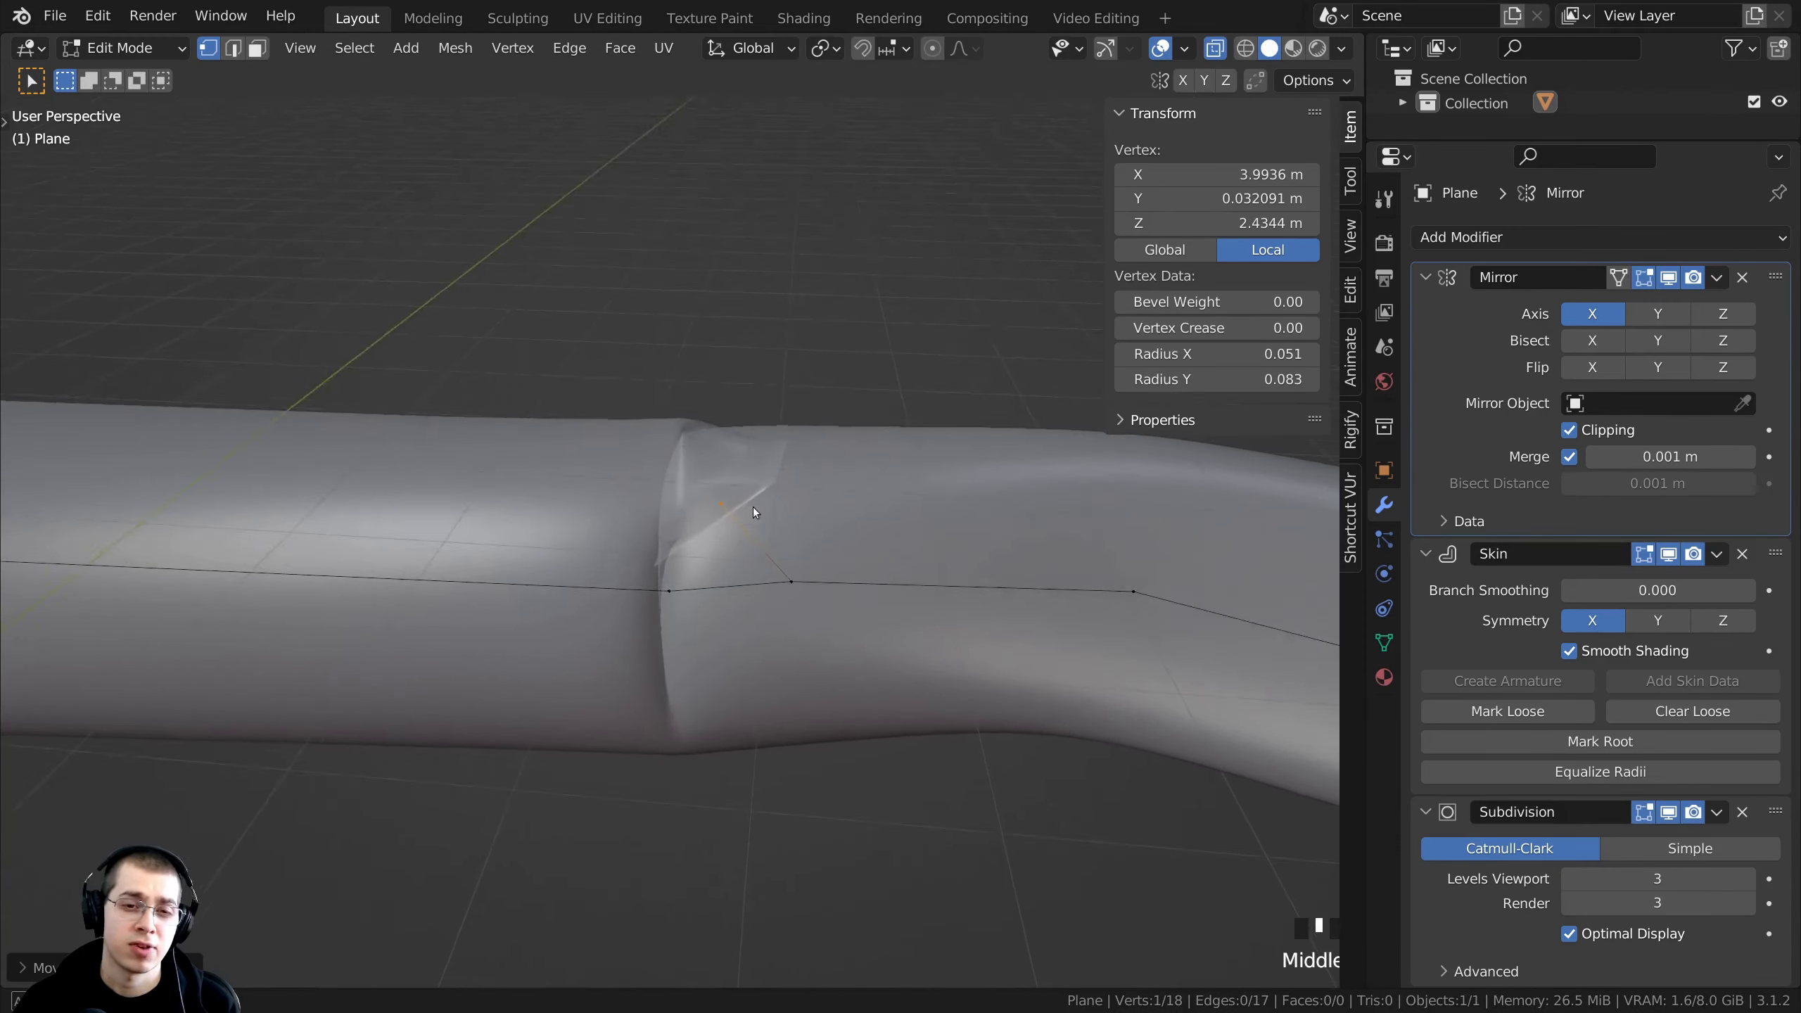
- Try placing the thumb vertex just above its base vertex, at about X 4.08 m and Z 2.43 m
key(g)
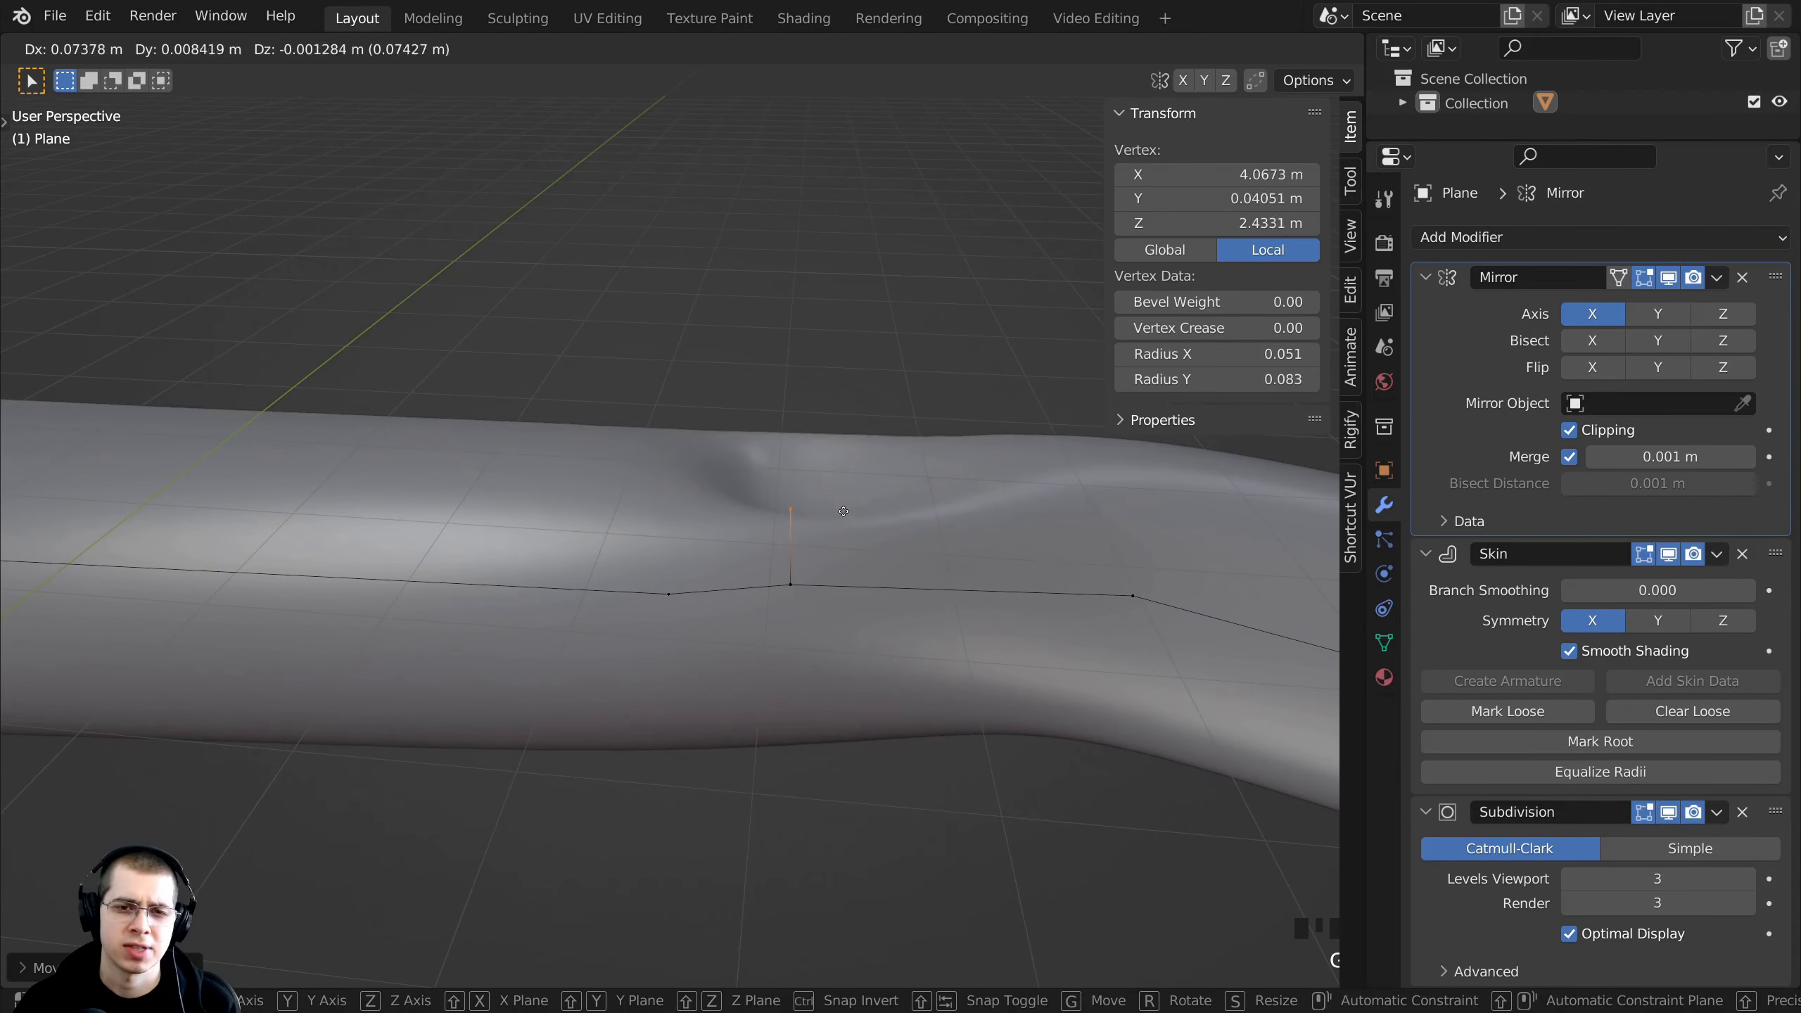
click(843, 512)
scroll(806, 552, down, 1)
key(g)
click(814, 550)
scroll(778, 550, up, 1)
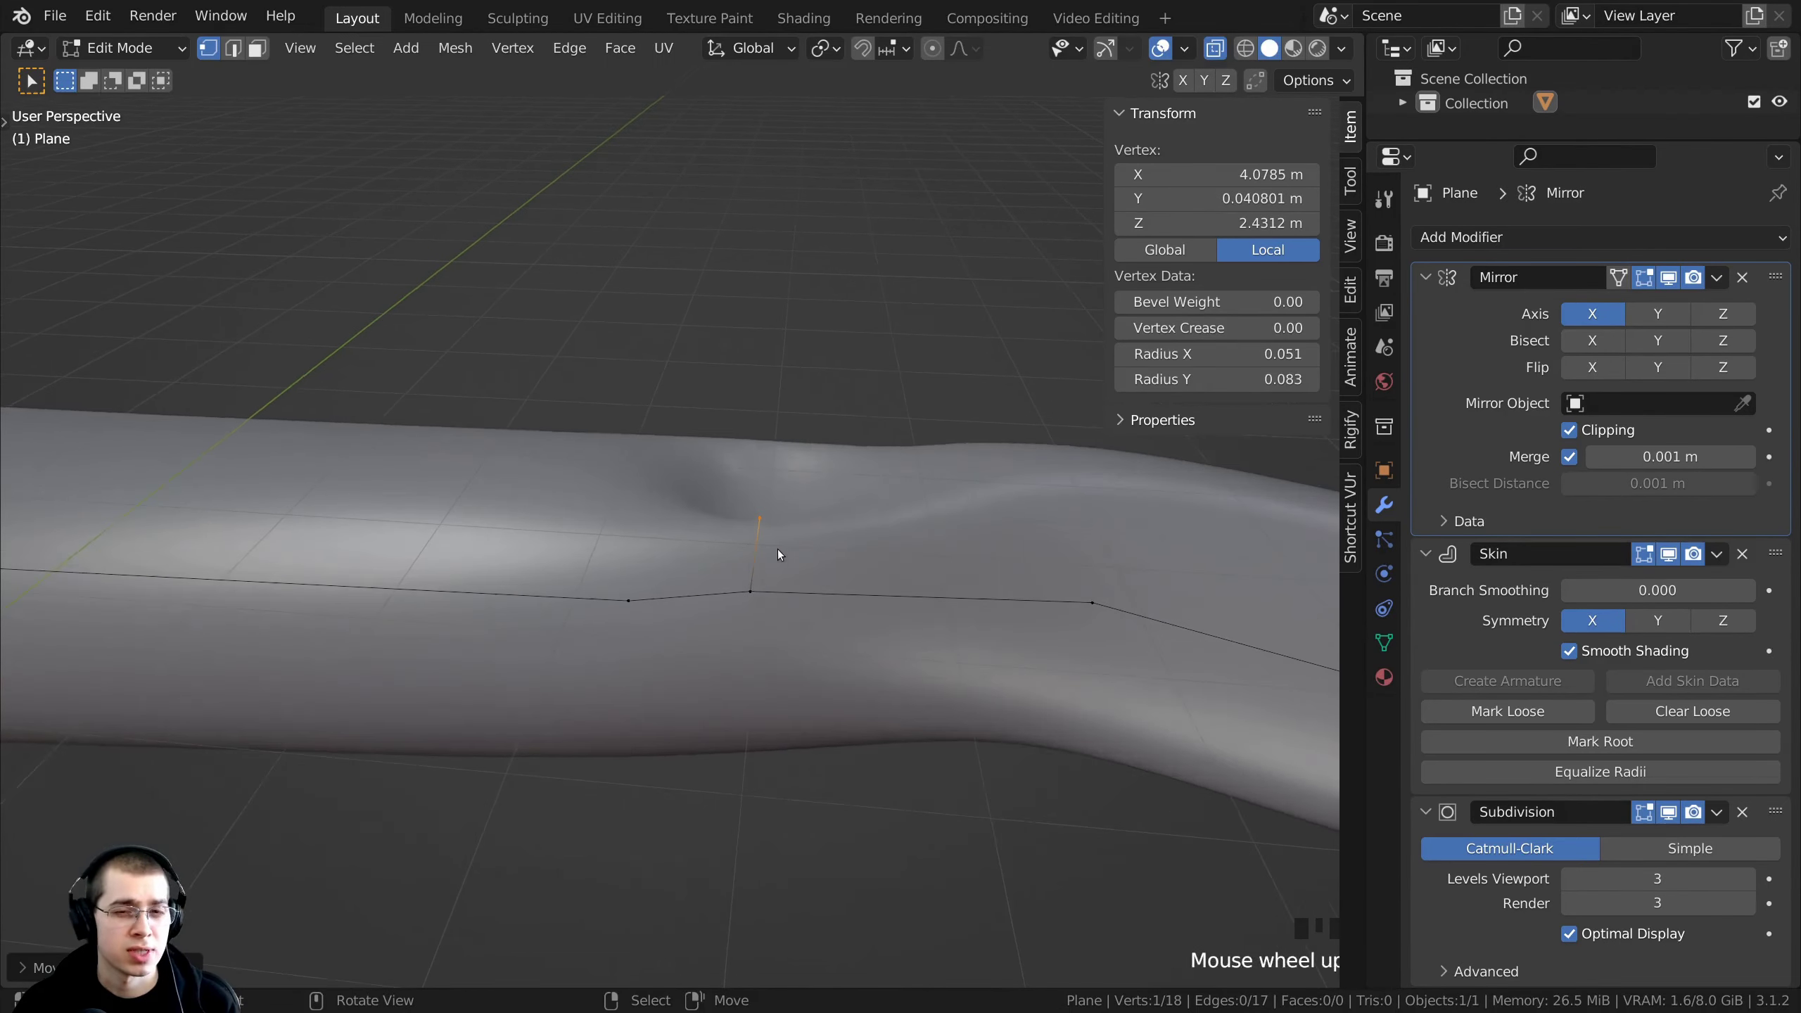
middle_drag(776, 549, 804, 487)
- Try raising the thumb vertex out of the hand and leaning it back toward the forearm, at about X 3.93 m and Z 2.60 m
right_click(744, 557)
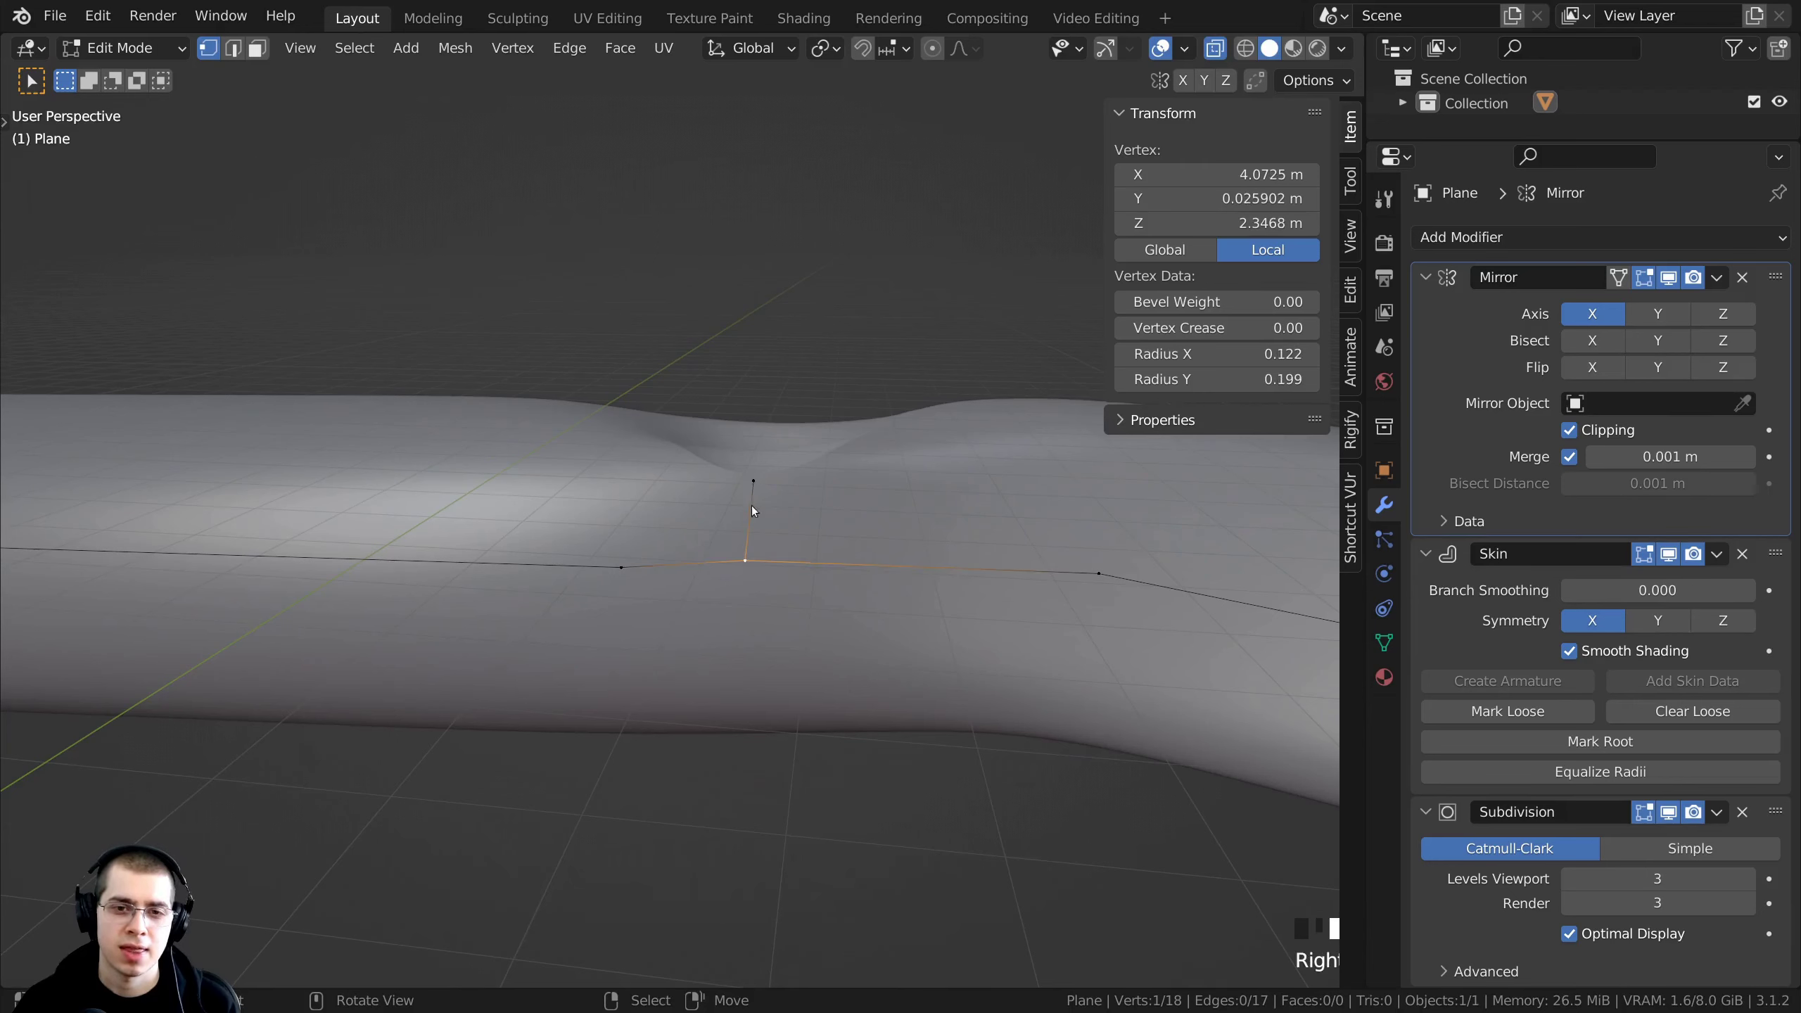
right_click(753, 484)
key(g)
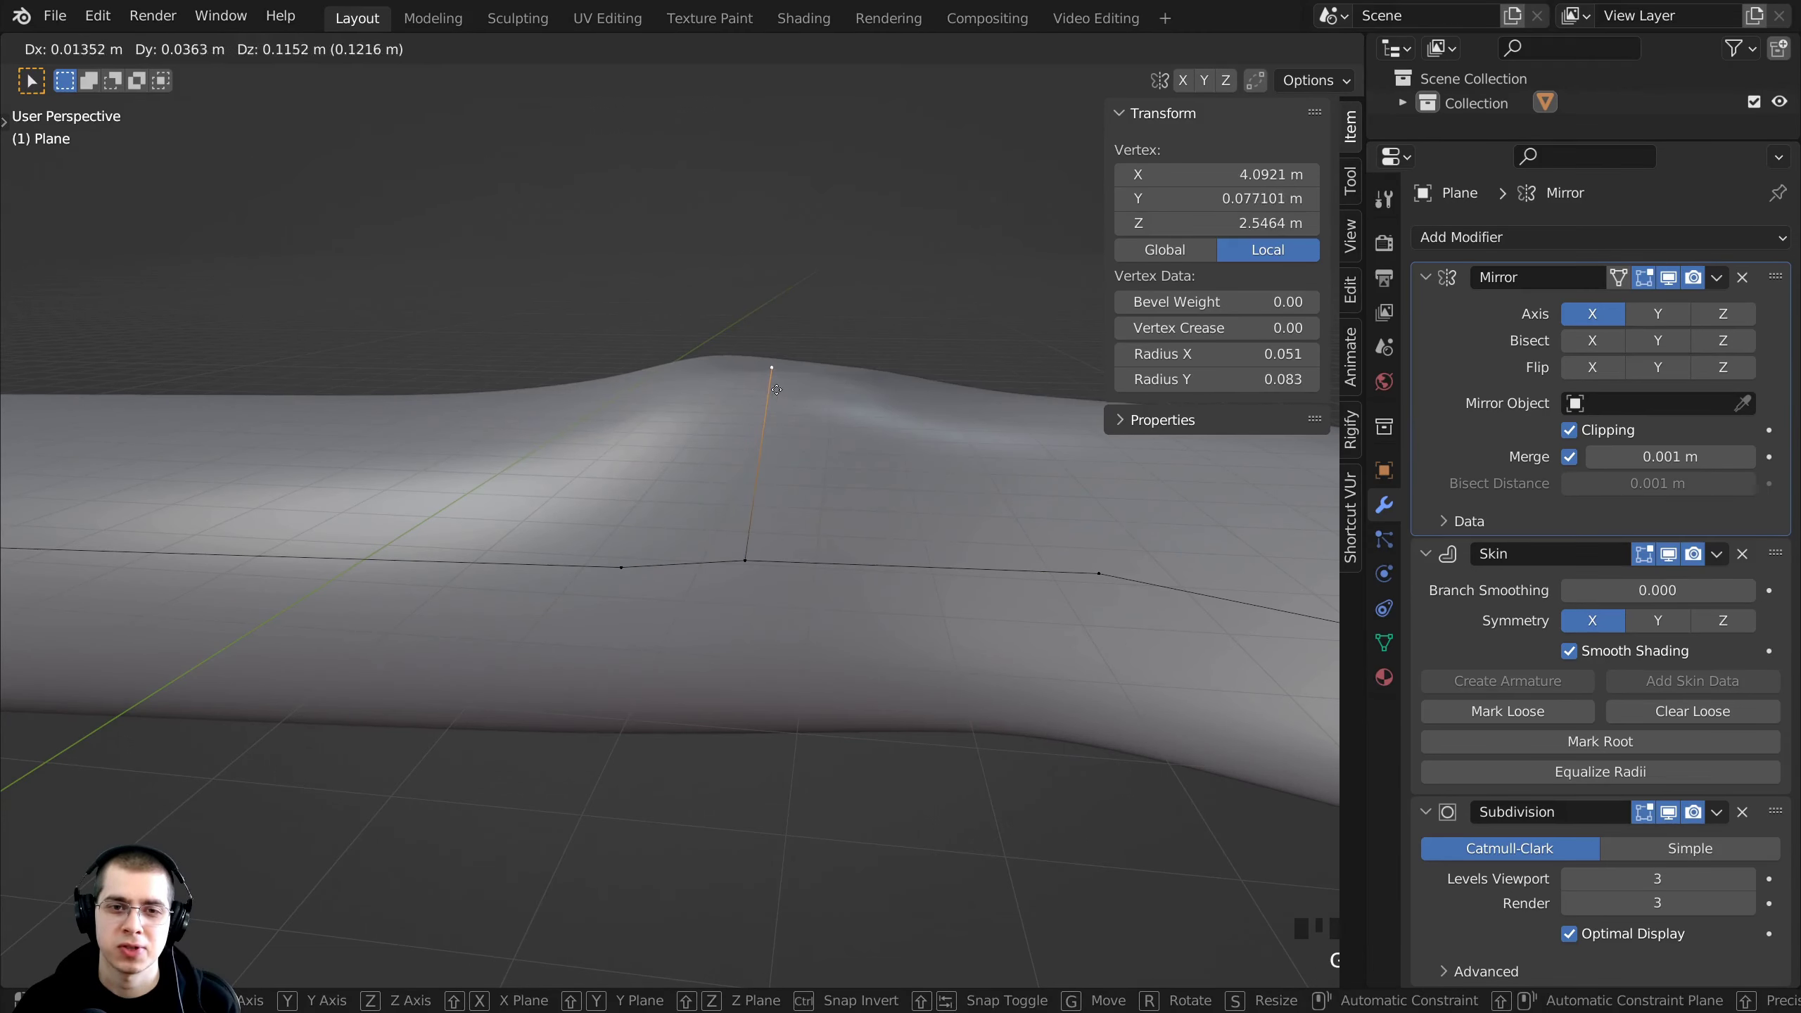
click(776, 398)
key(g)
click(779, 349)
middle_drag(779, 349, 819, 456)
key(g)
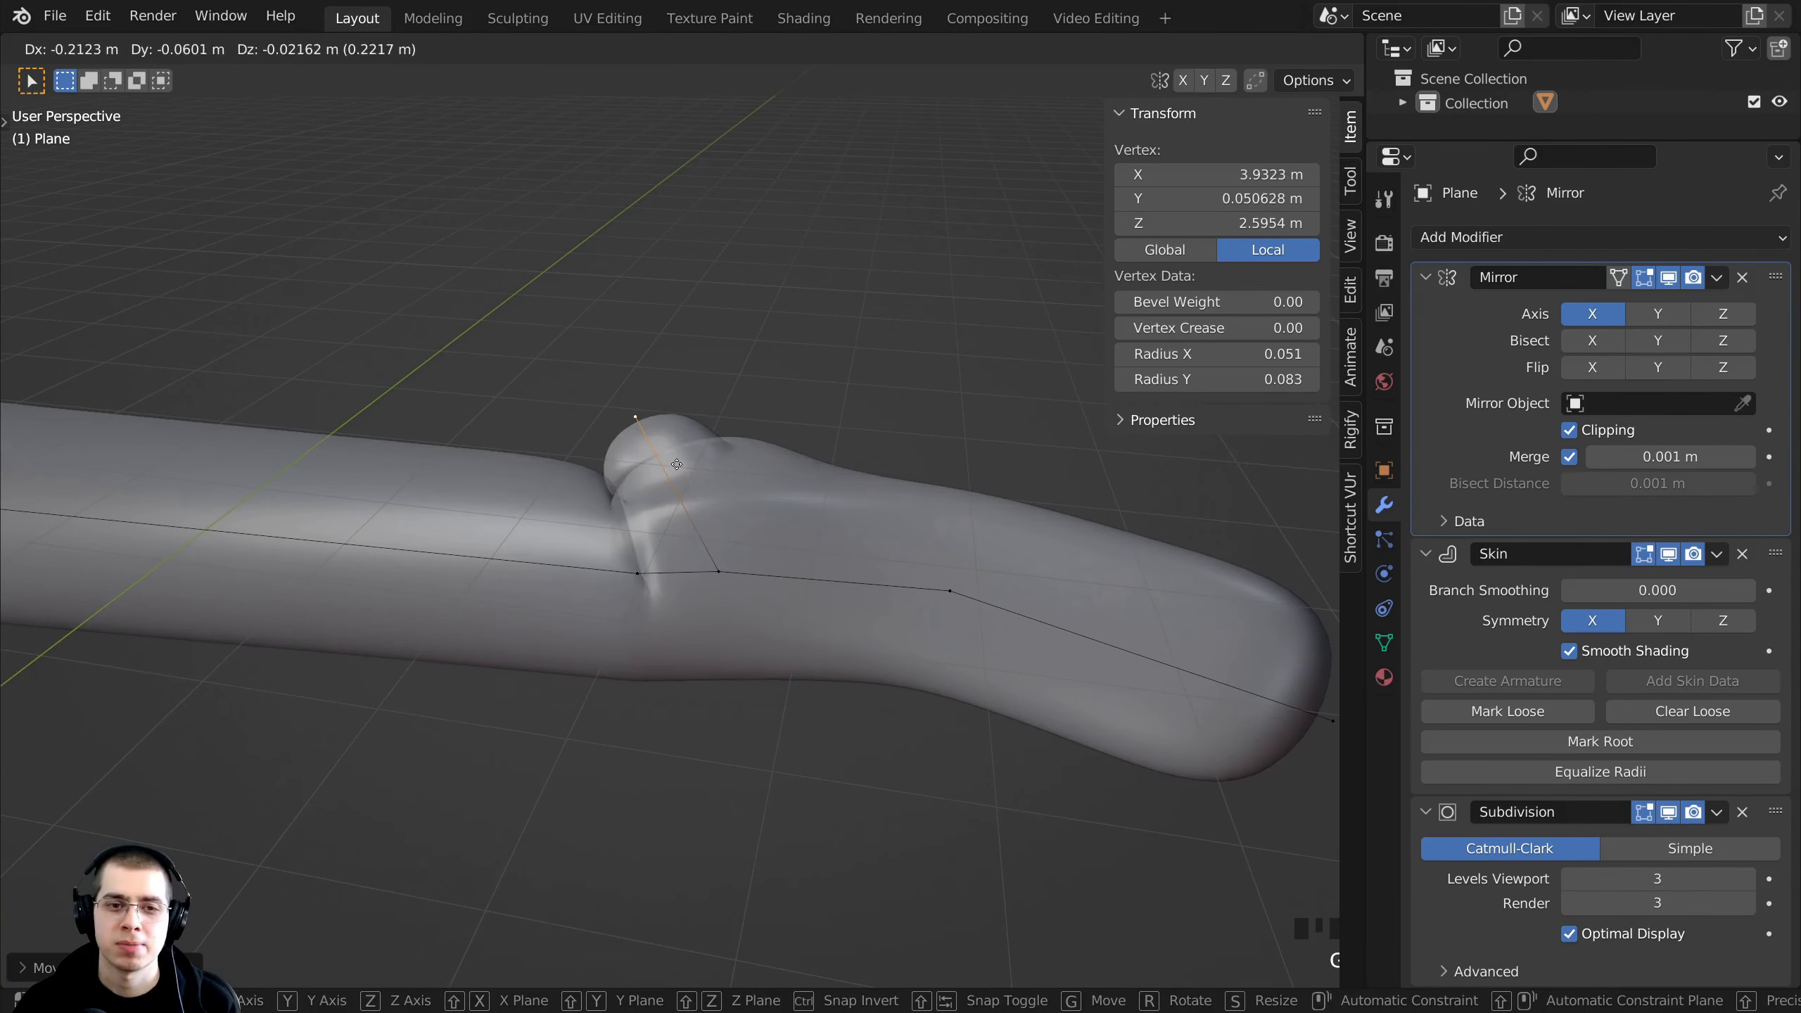
click(636, 505)
middle_drag(635, 505, 655, 444)
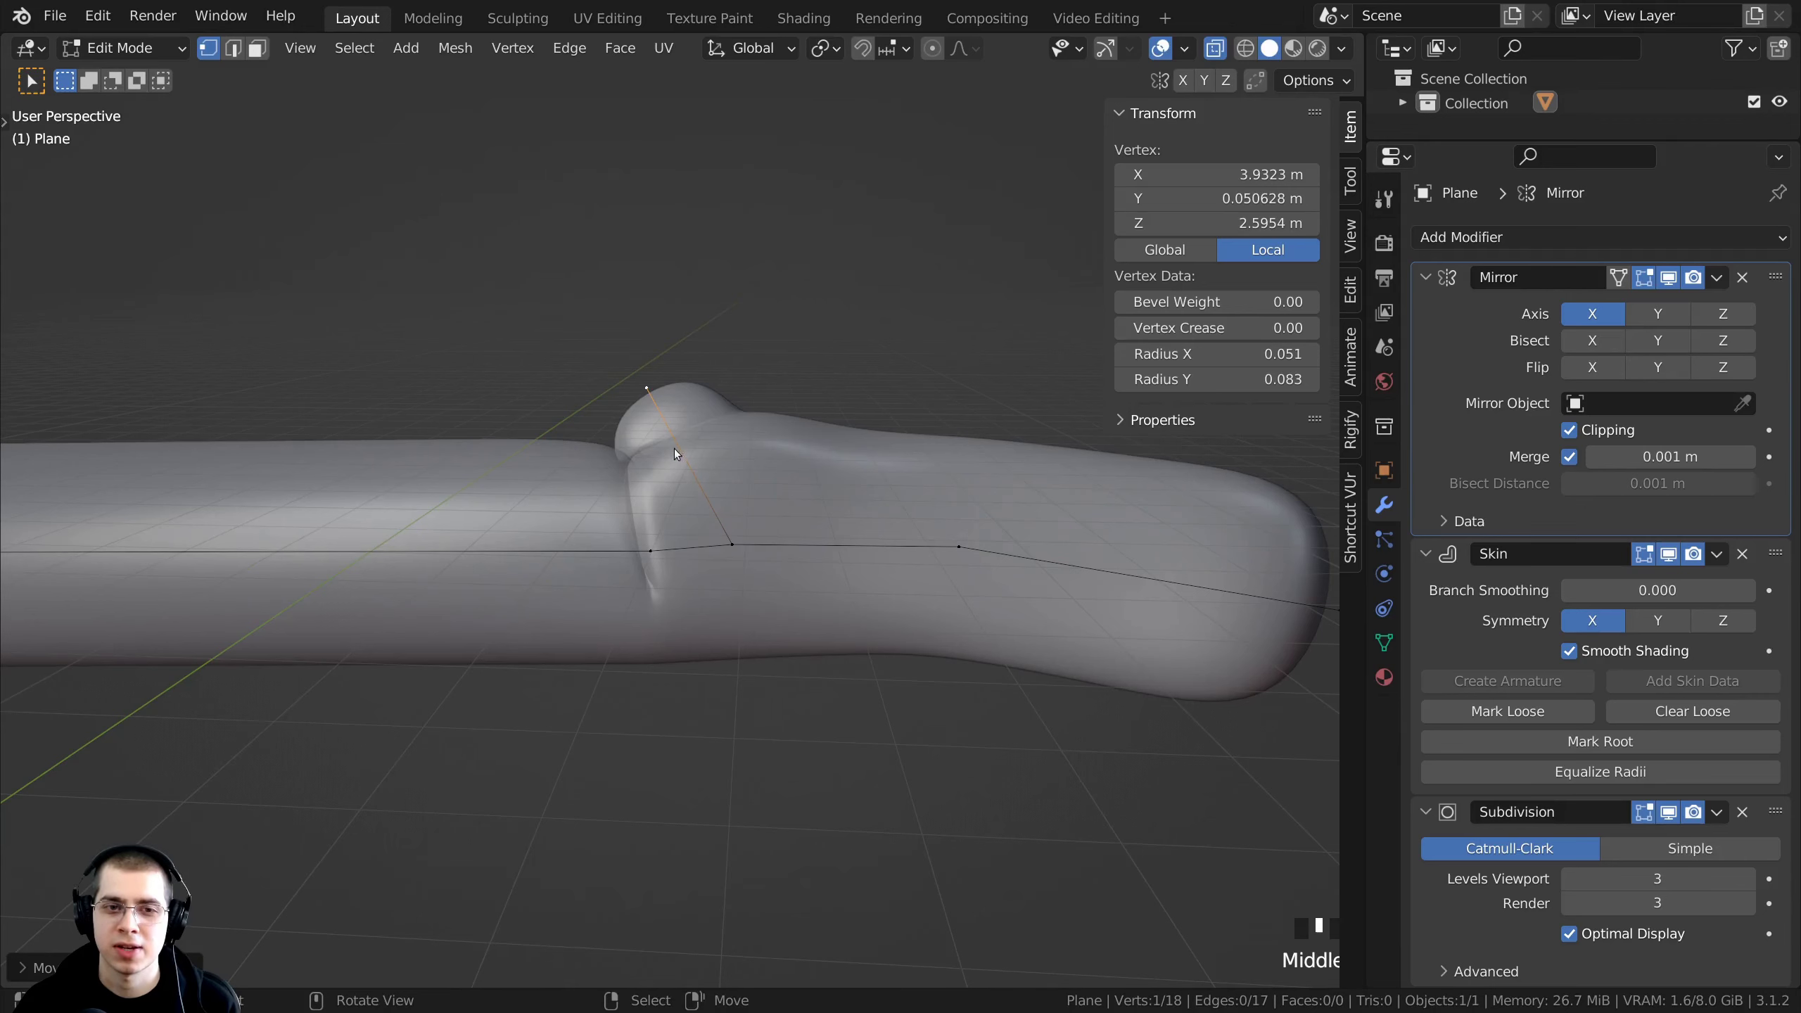
- Move the thumb tip up and away from the forearm to about X 4.12 m, Y 0.12 m and Z 2.80 m
key(g)
click(819, 315)
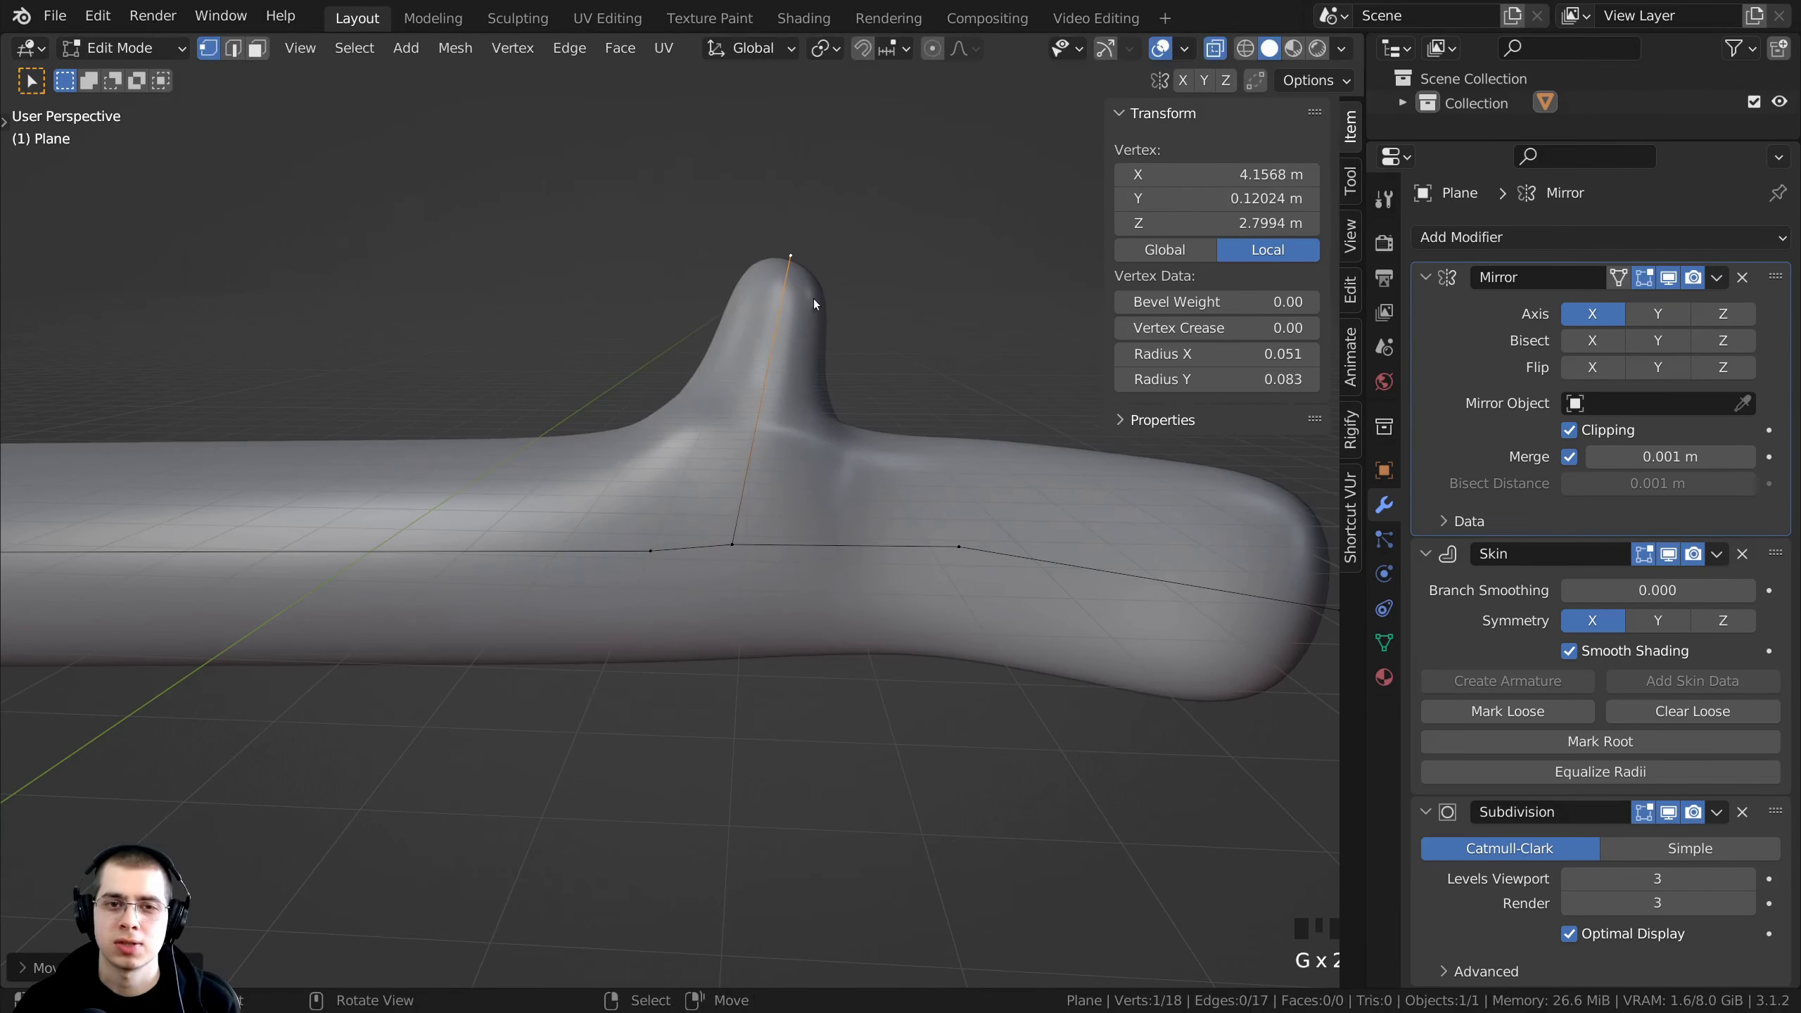
key(g)
scroll(744, 549, down, 3)
scroll(695, 569, up, 3)
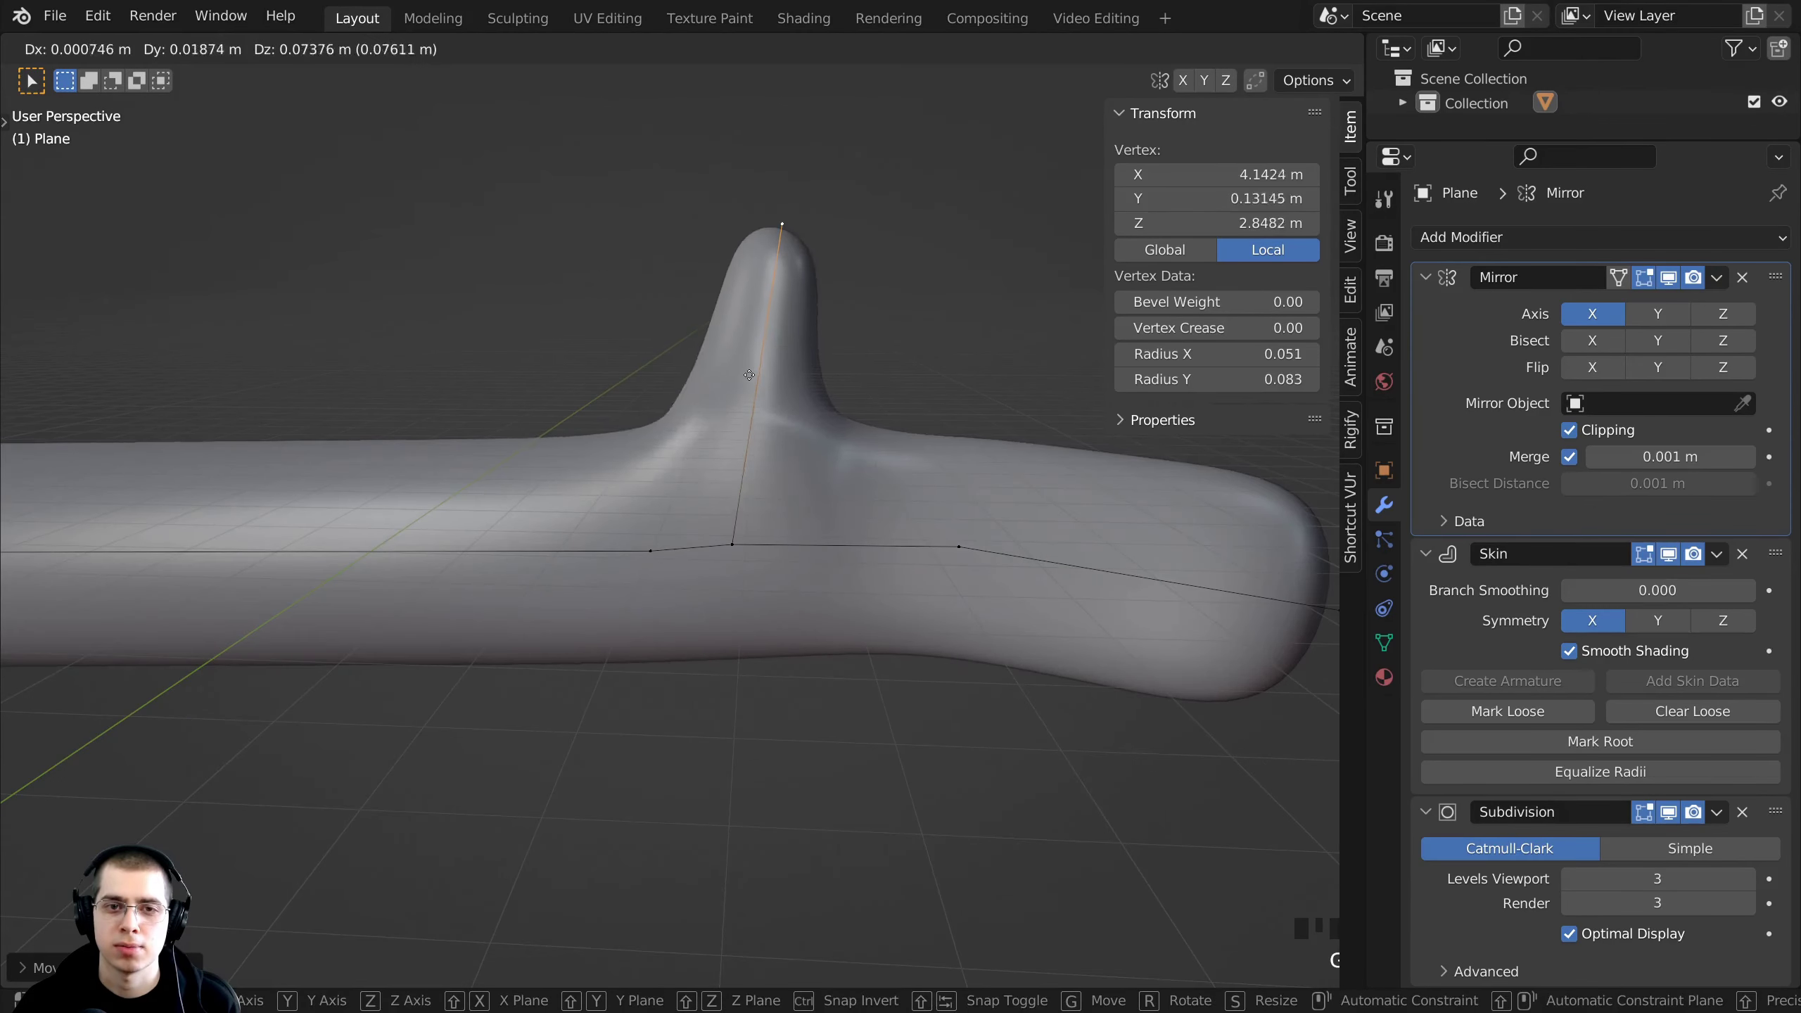
click(747, 423)
scroll(759, 412, down, 3)
middle_drag(784, 395, 801, 364)
key(g)
click(794, 366)
scroll(641, 492, down, 5)
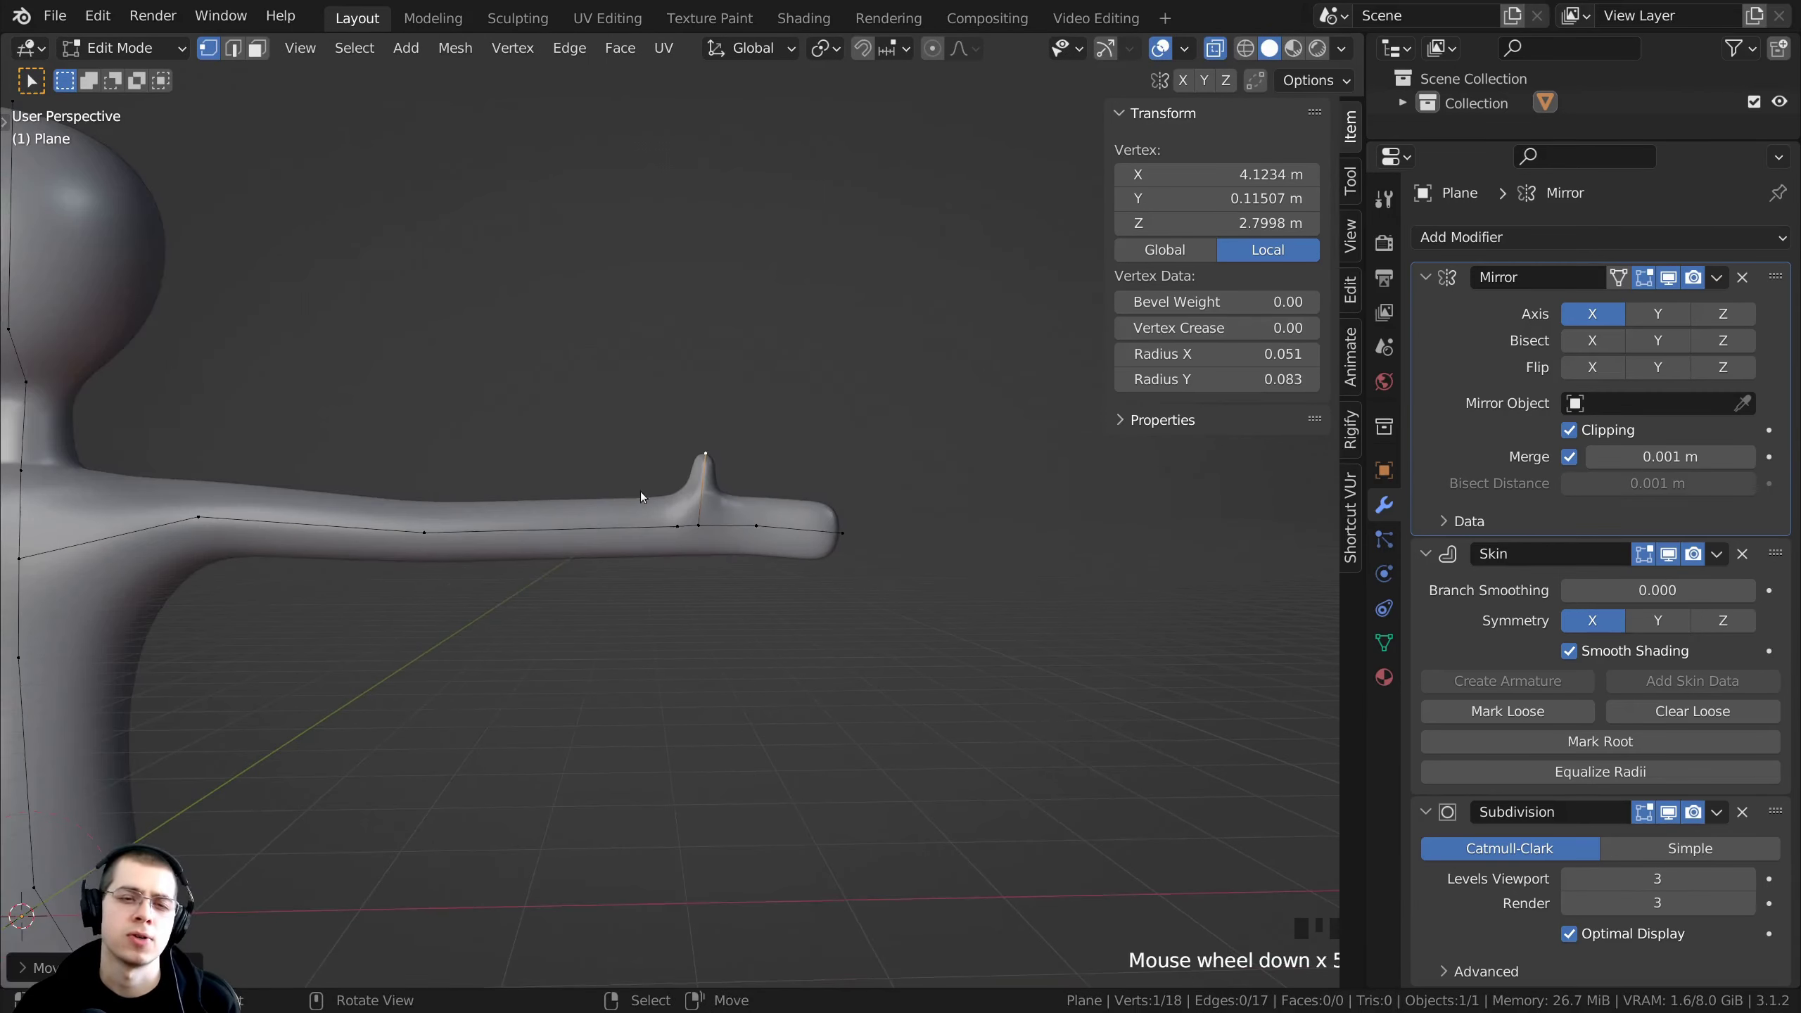
- Return to Object Mode and examine the whole character's shape and proportions from several angles
middle_drag(640, 497, 763, 473)
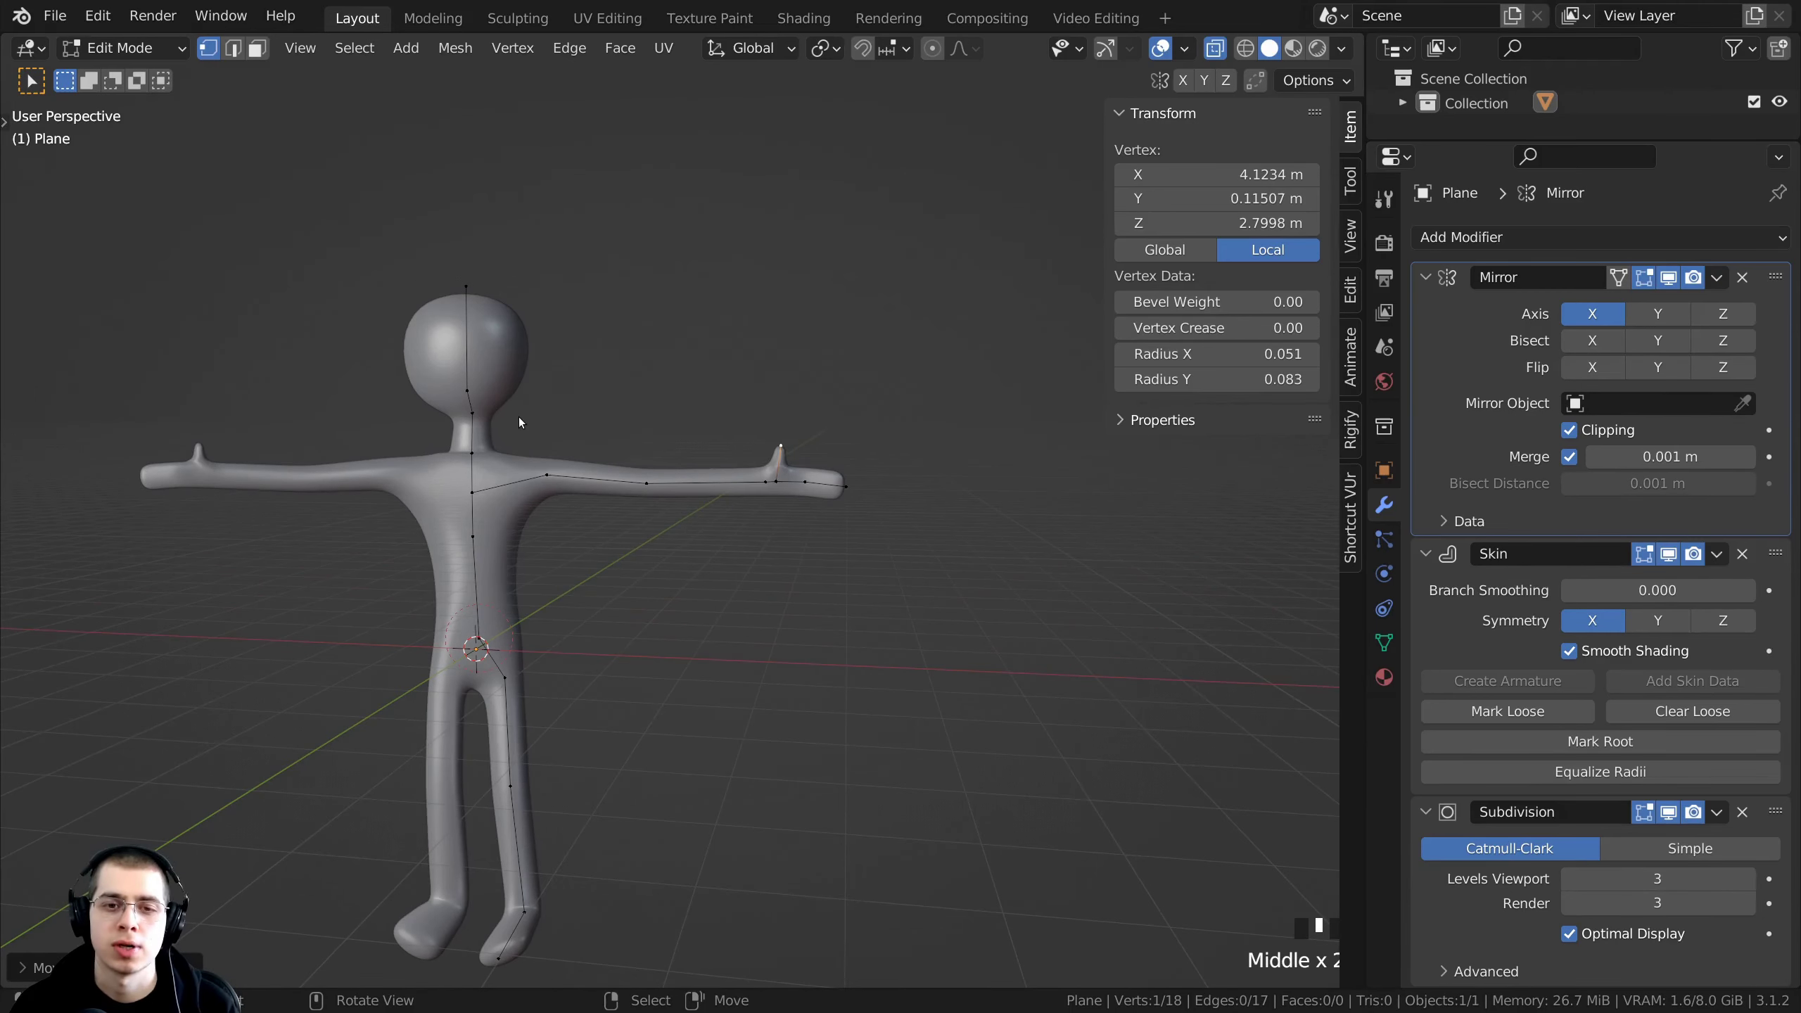
scroll(802, 341, up, 4)
shift+middle_drag(922, 319, 803, 416)
scroll(804, 417, up, 3)
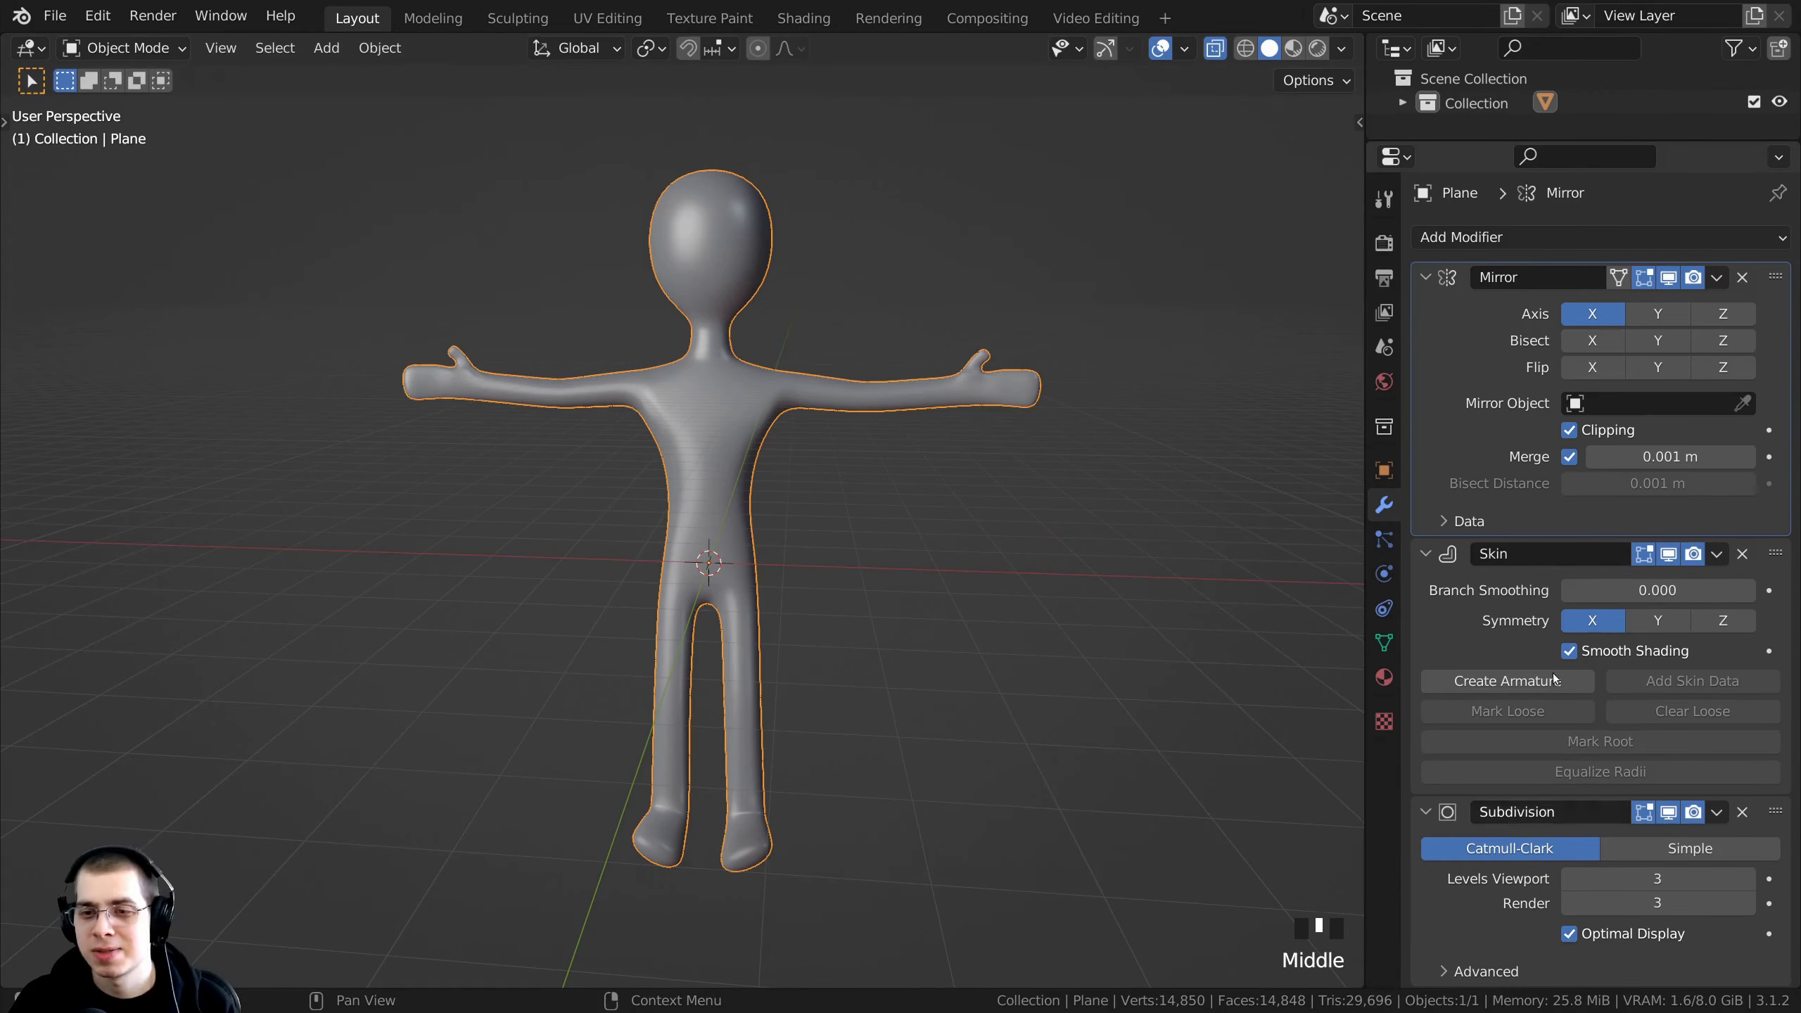
middle_drag(1240, 595, 1066, 592)
middle_drag(808, 491, 833, 422)
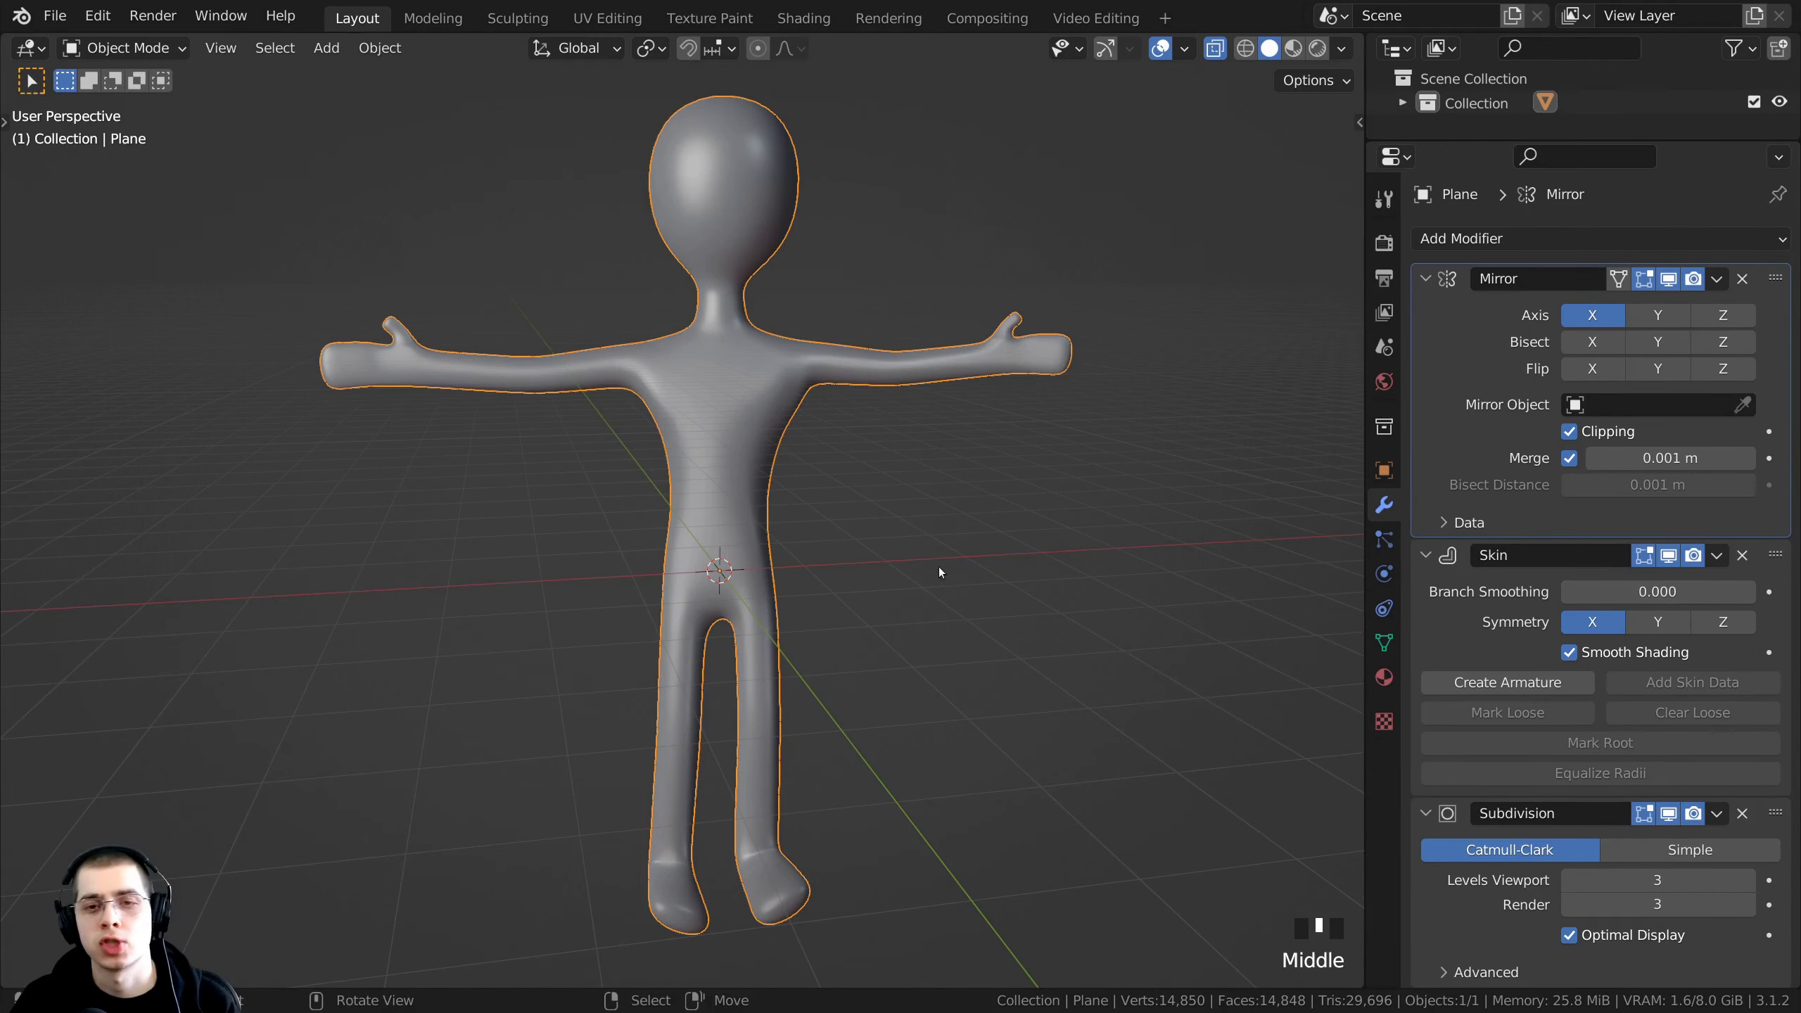
middle_drag(940, 572, 882, 588)
scroll(906, 485, up, 1)
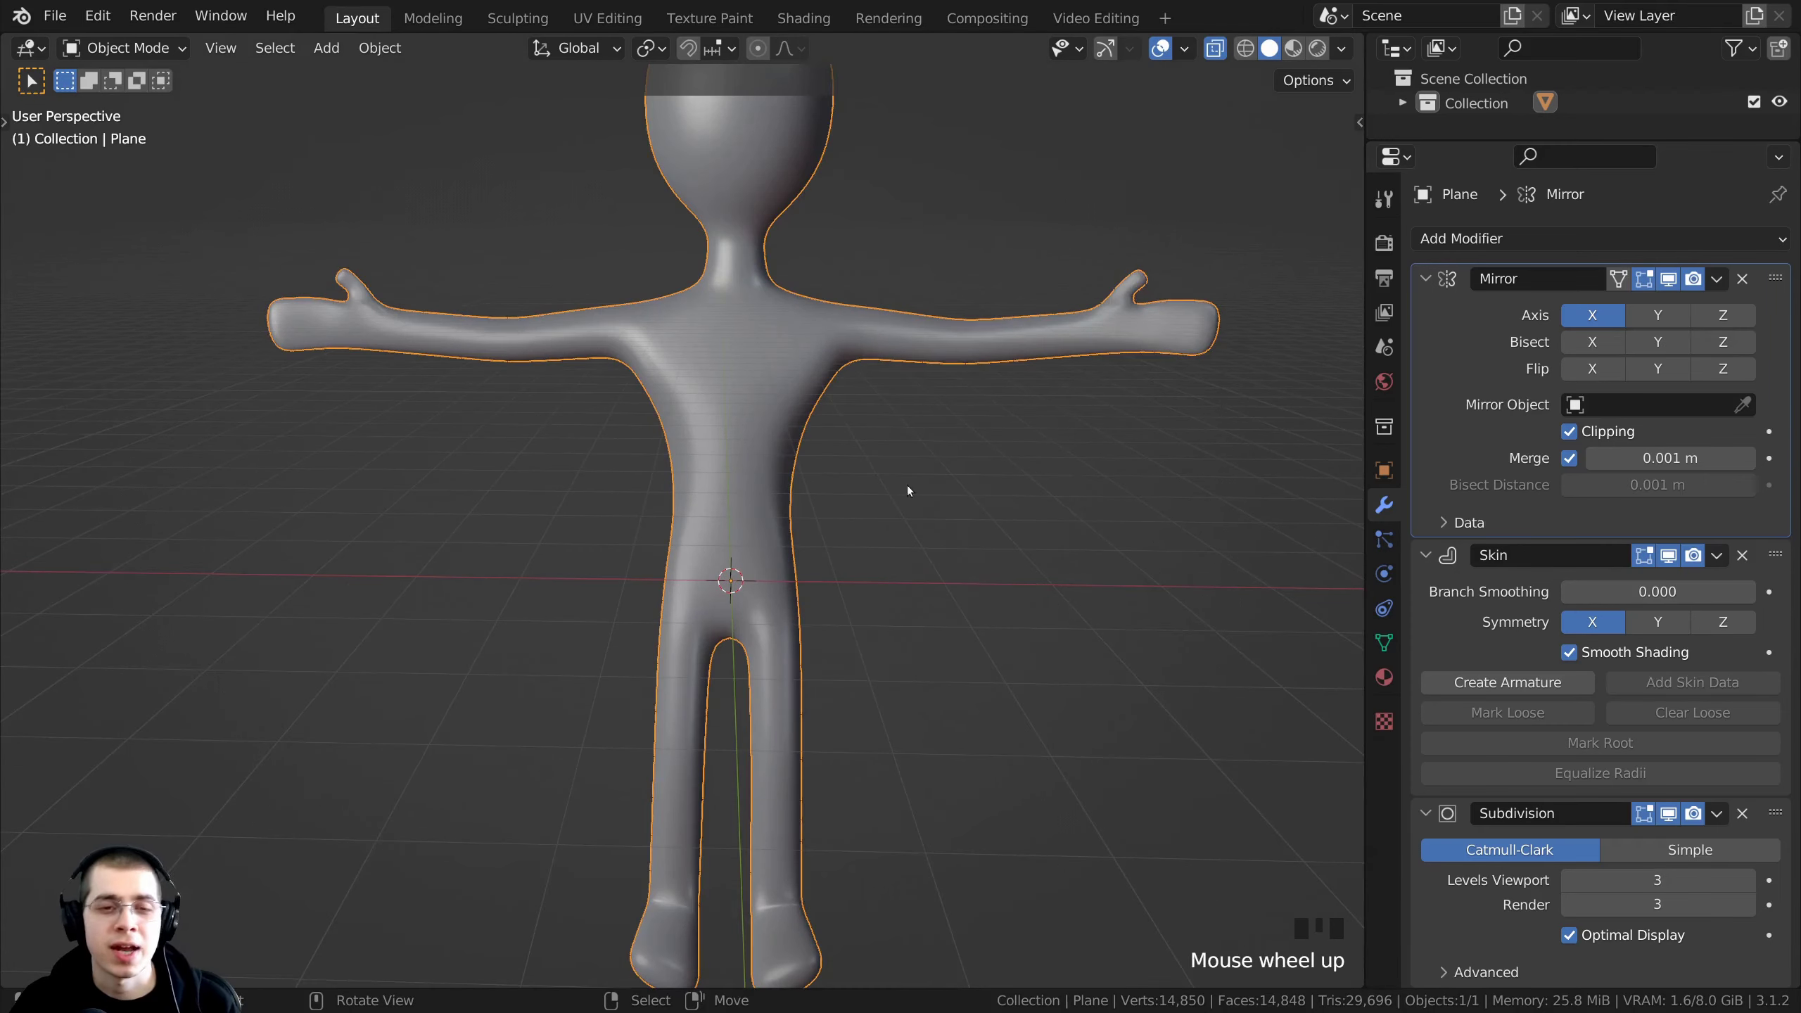
scroll(803, 335, down, 2)
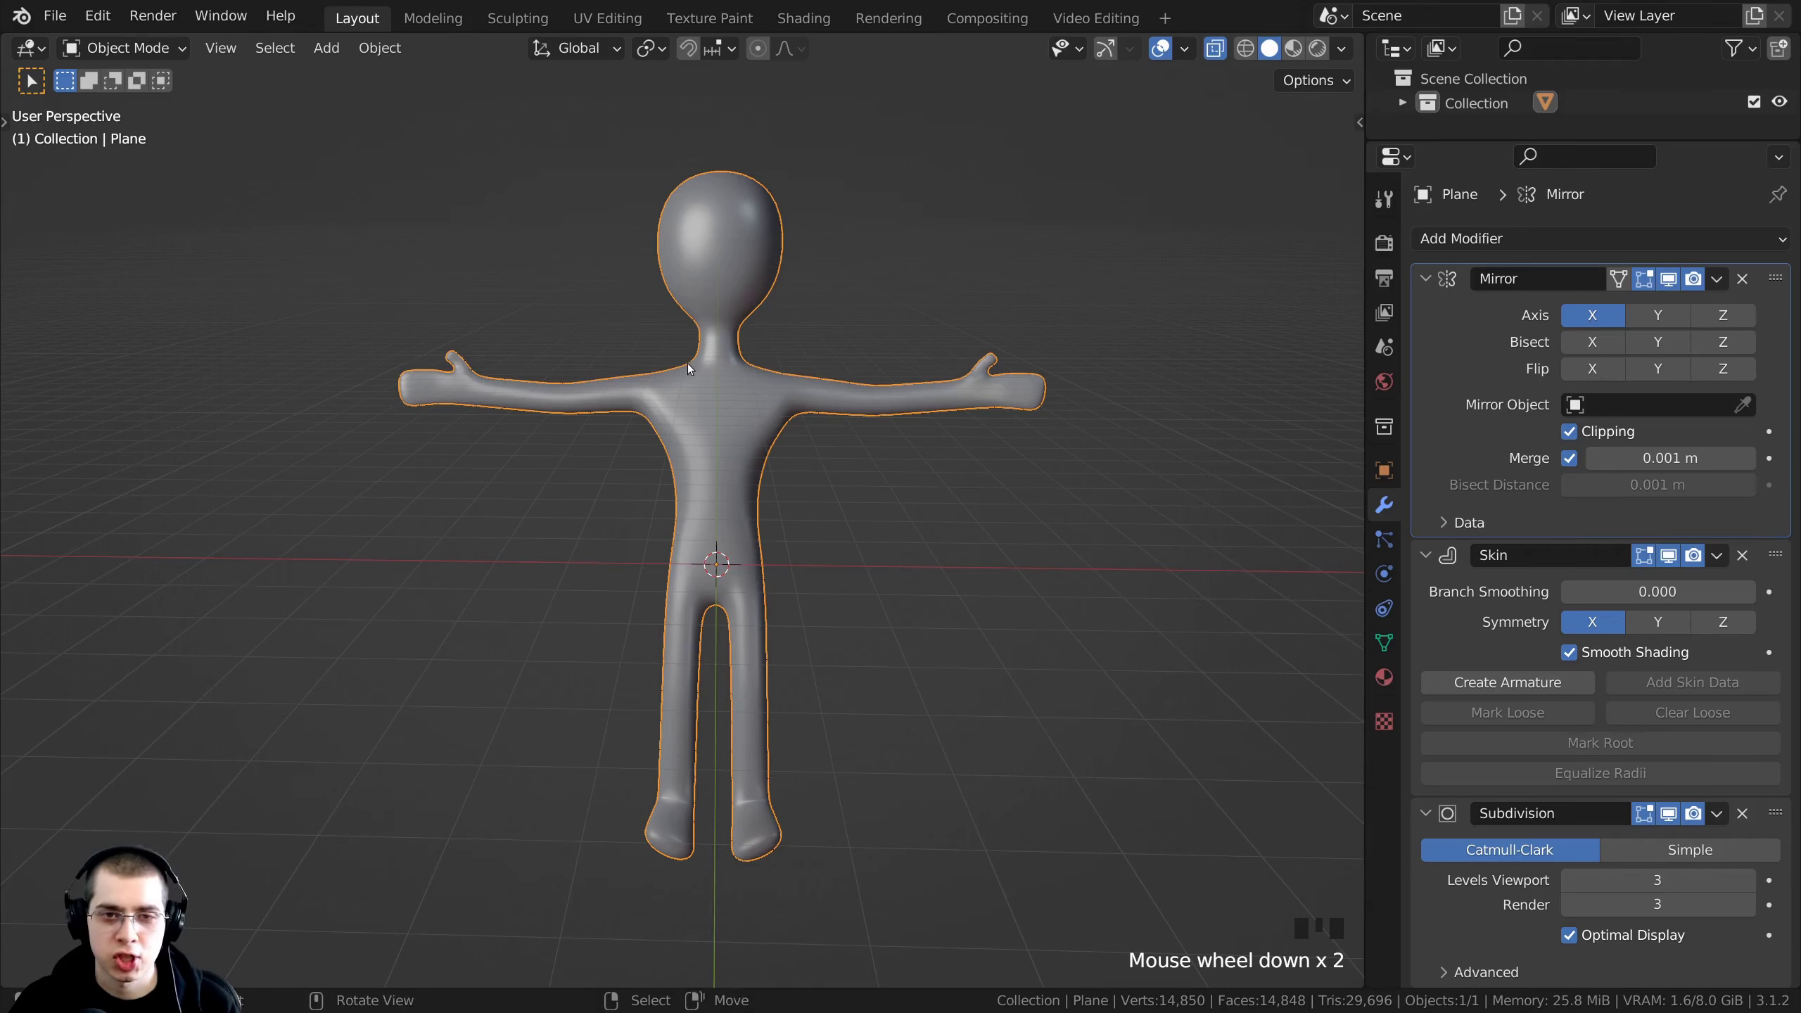
- Duplicate the character in place and hide the copy
key(shift+d)
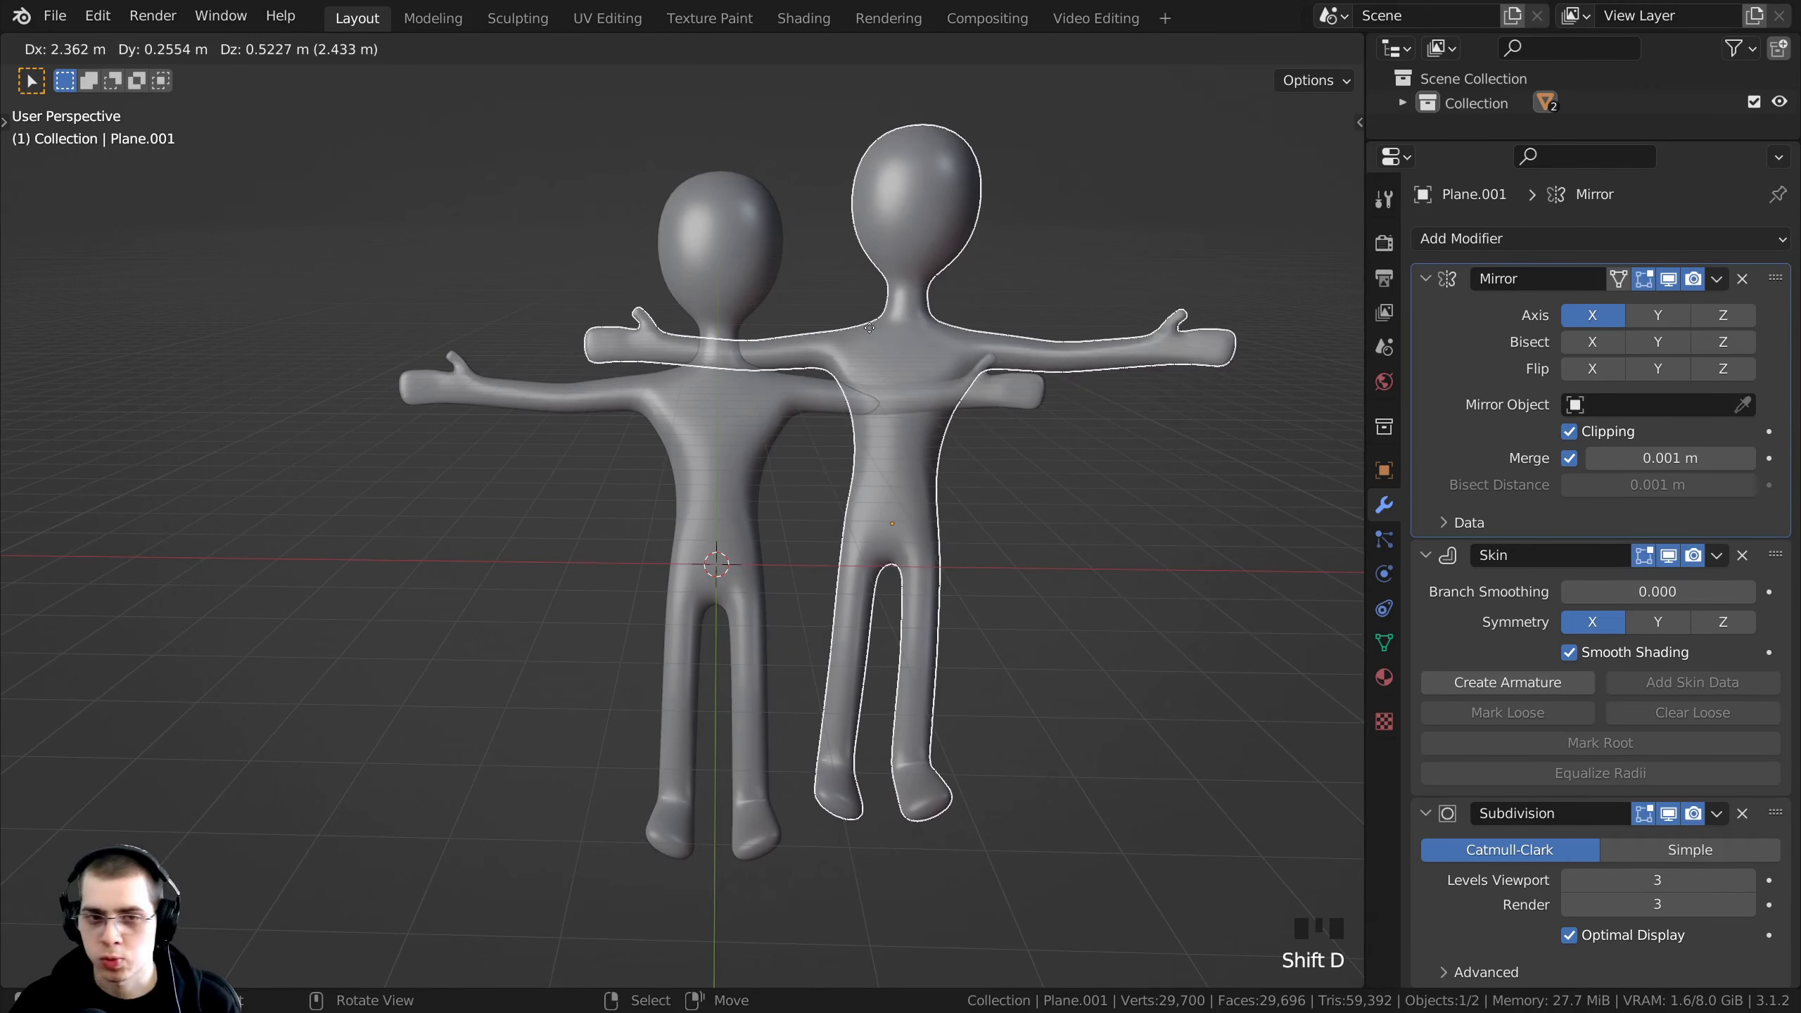
right_click(862, 341)
middle_drag(665, 323, 632, 326)
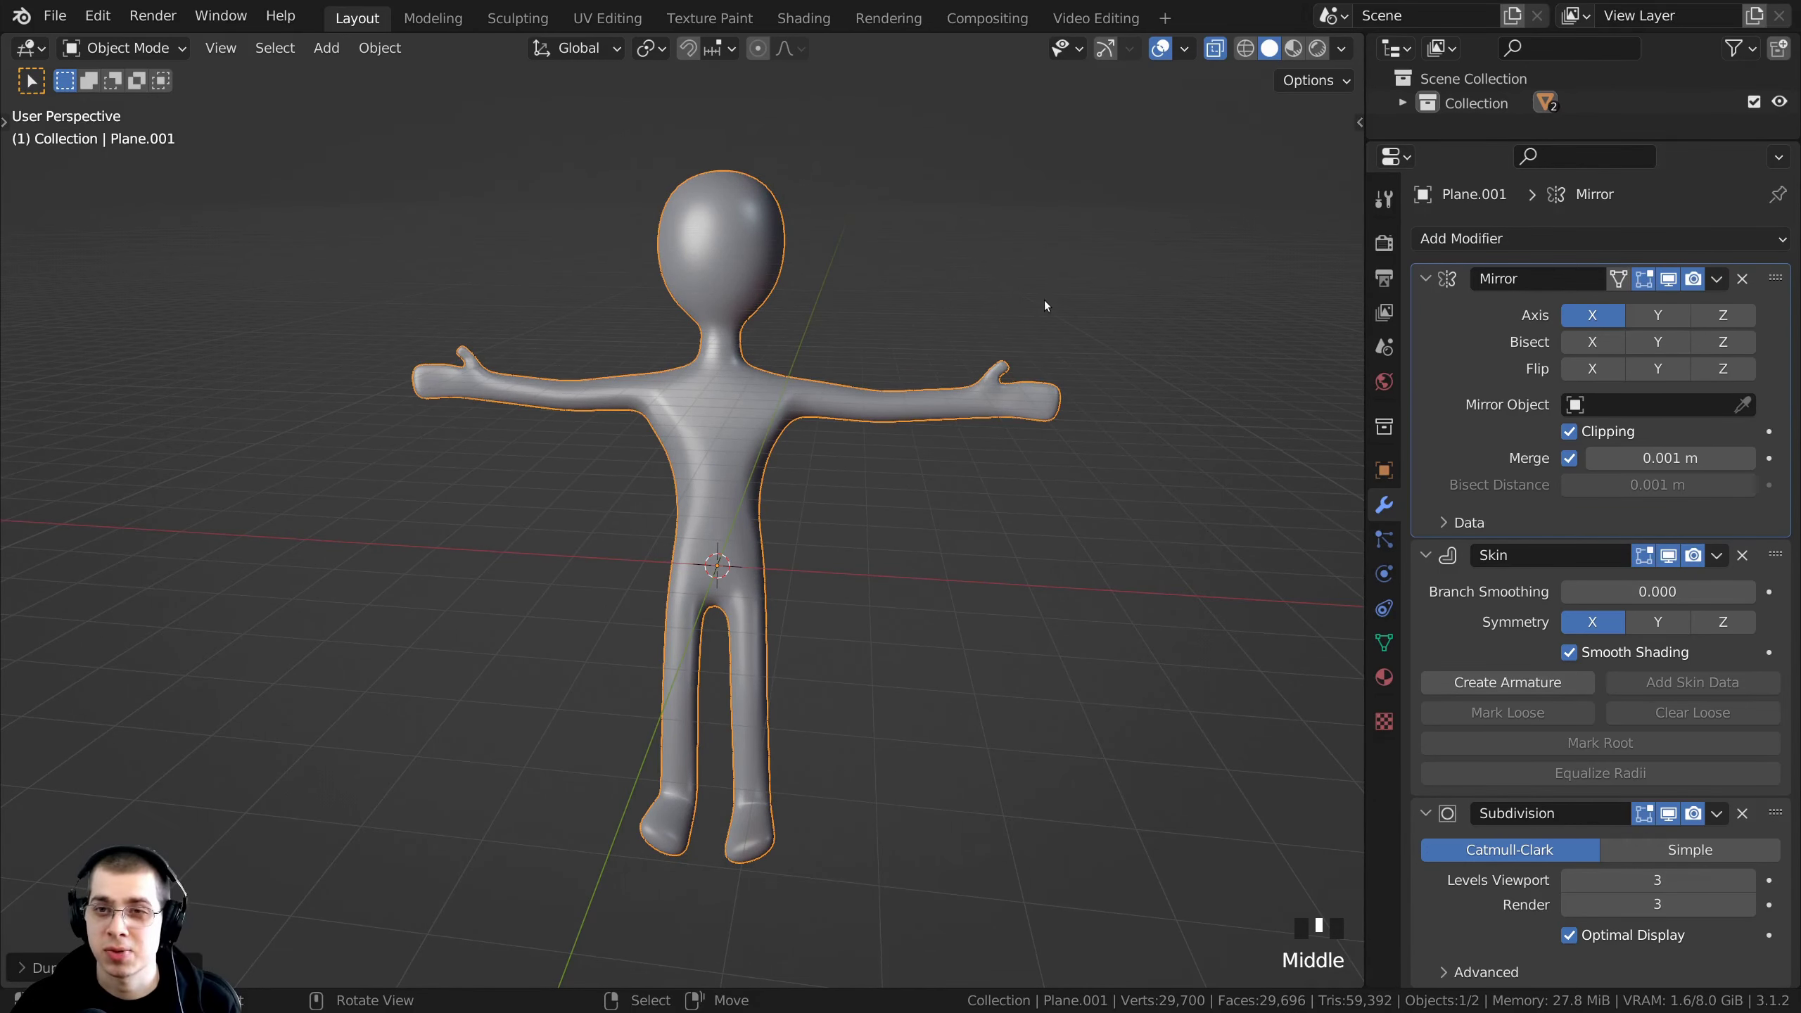
key(h)
- Enlarge the Outliner, expand the Collection and rename the hidden duplicate Backup
drag(1426, 138, 1427, 343)
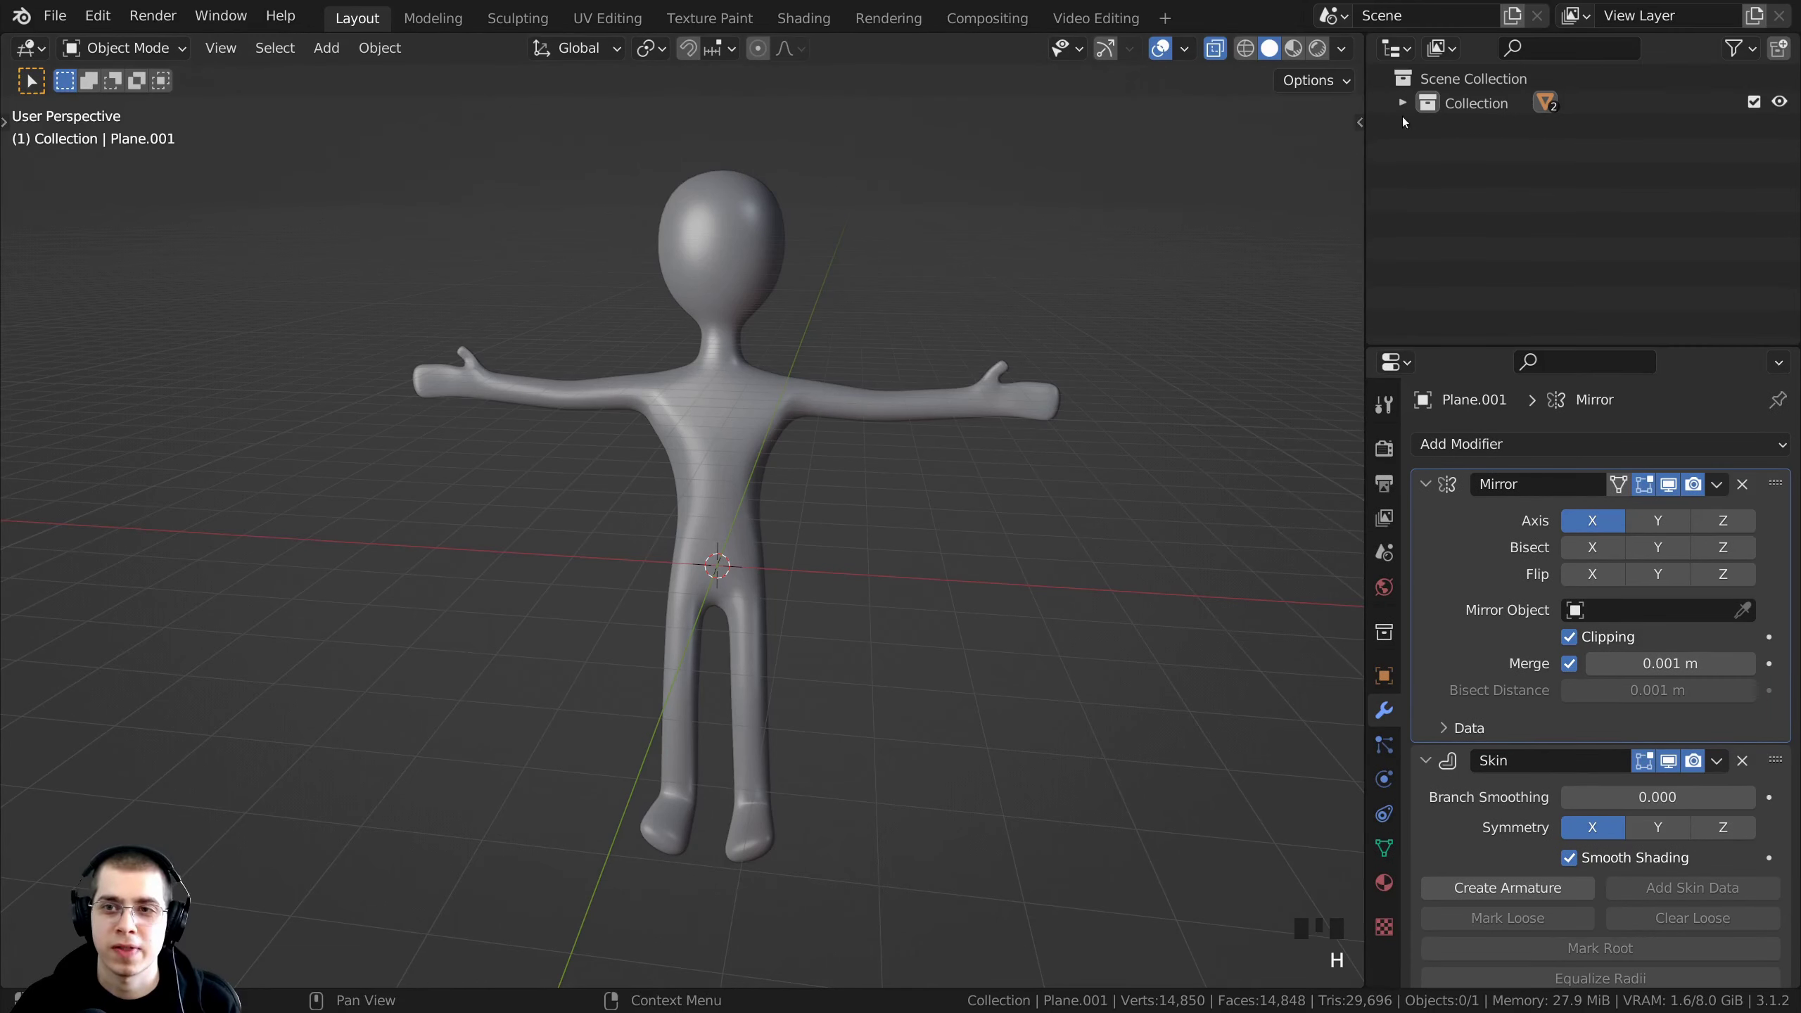
click(1402, 103)
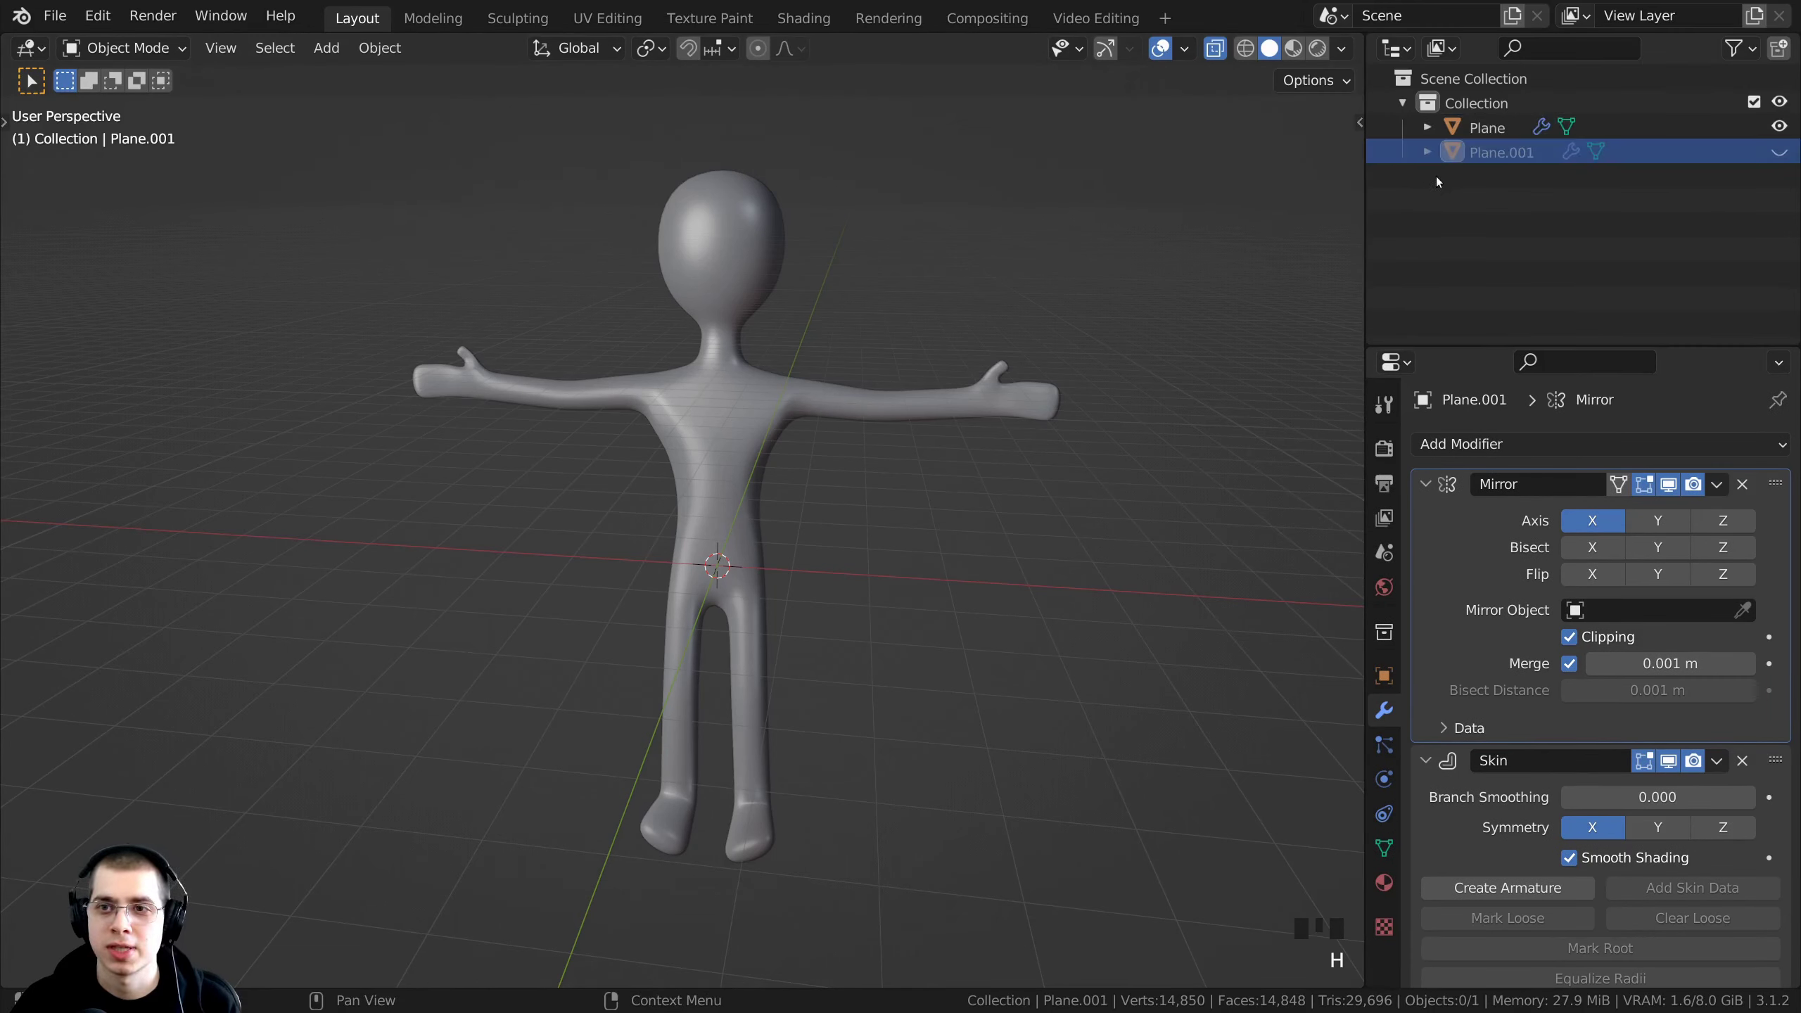
click(1496, 151)
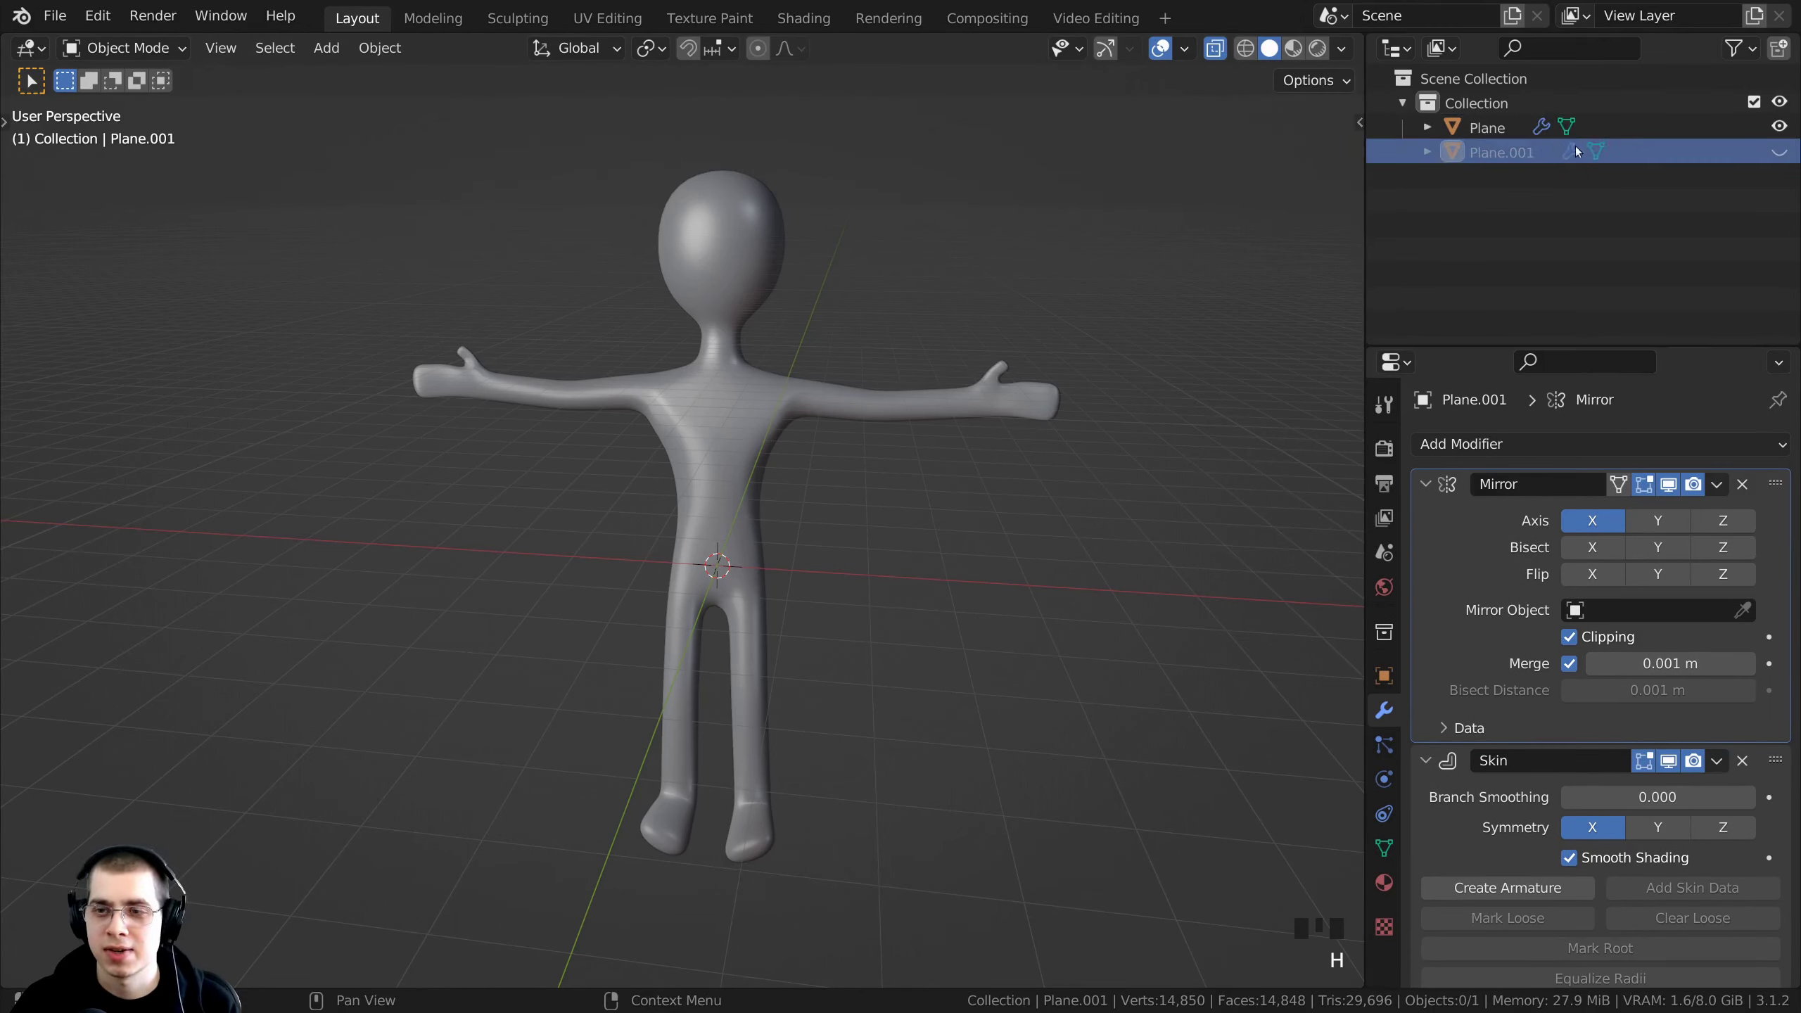
double_click(1507, 152)
text(Backup)
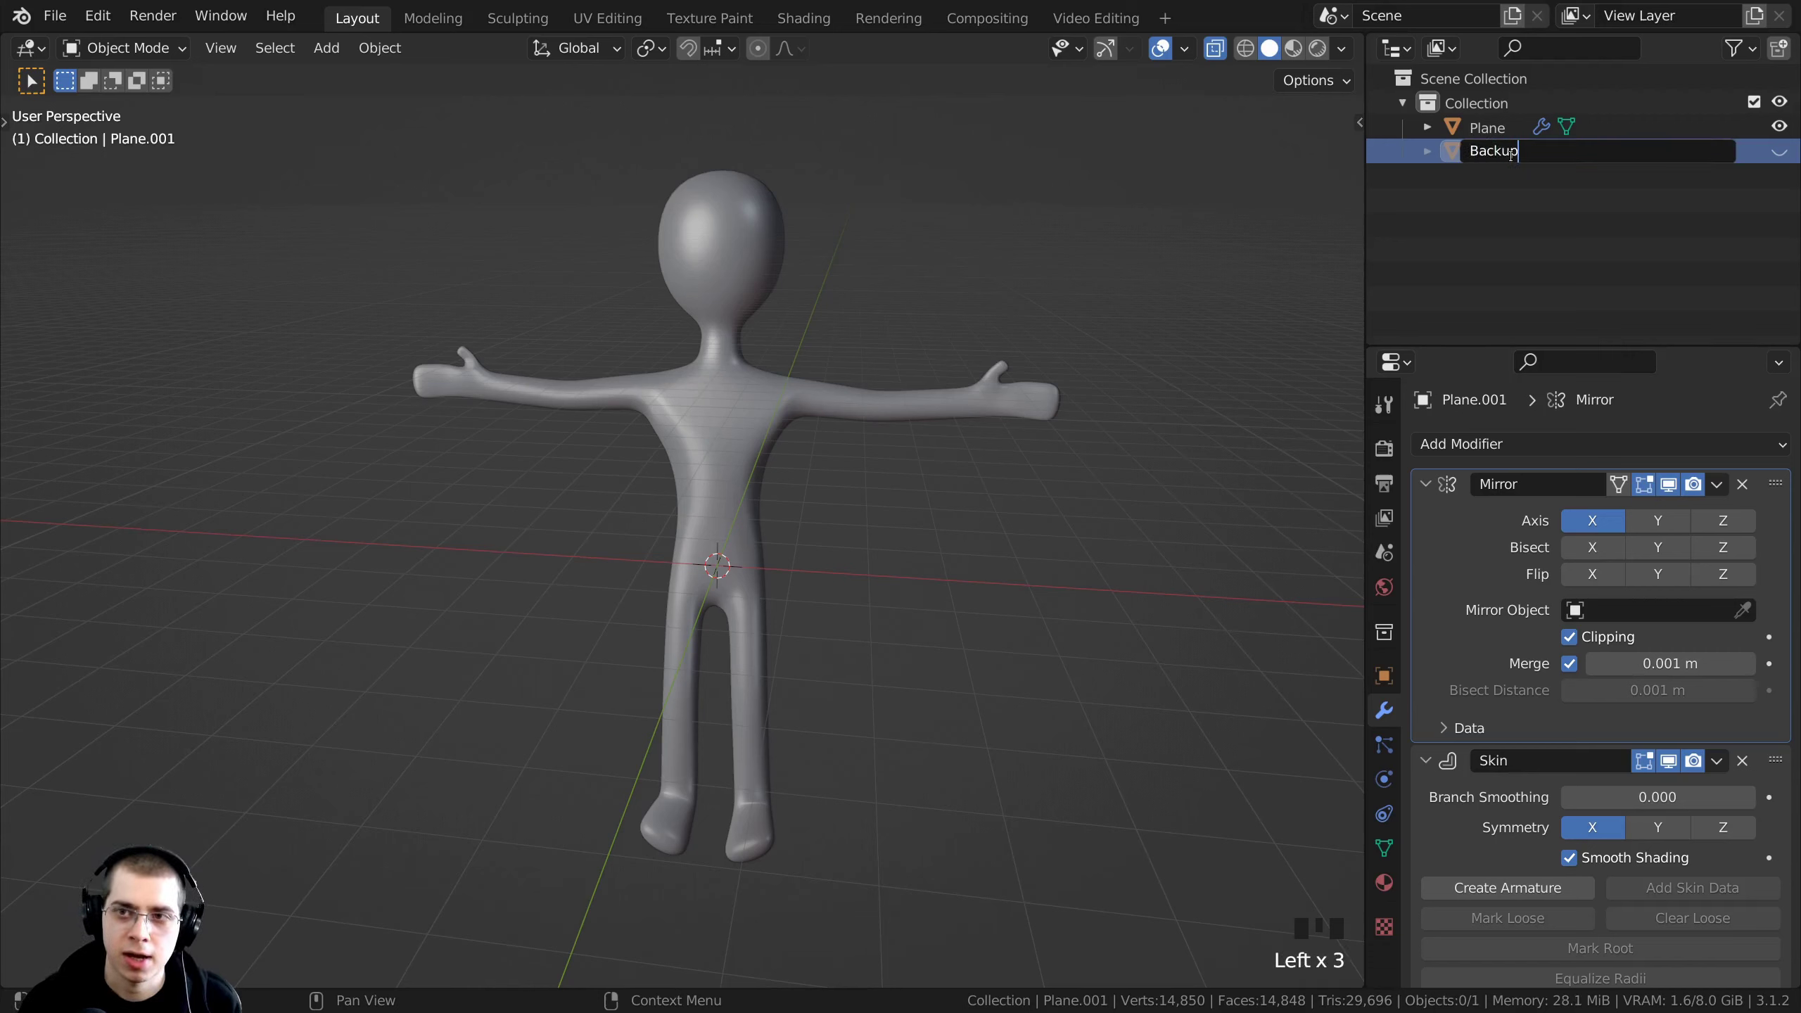
click(1449, 157)
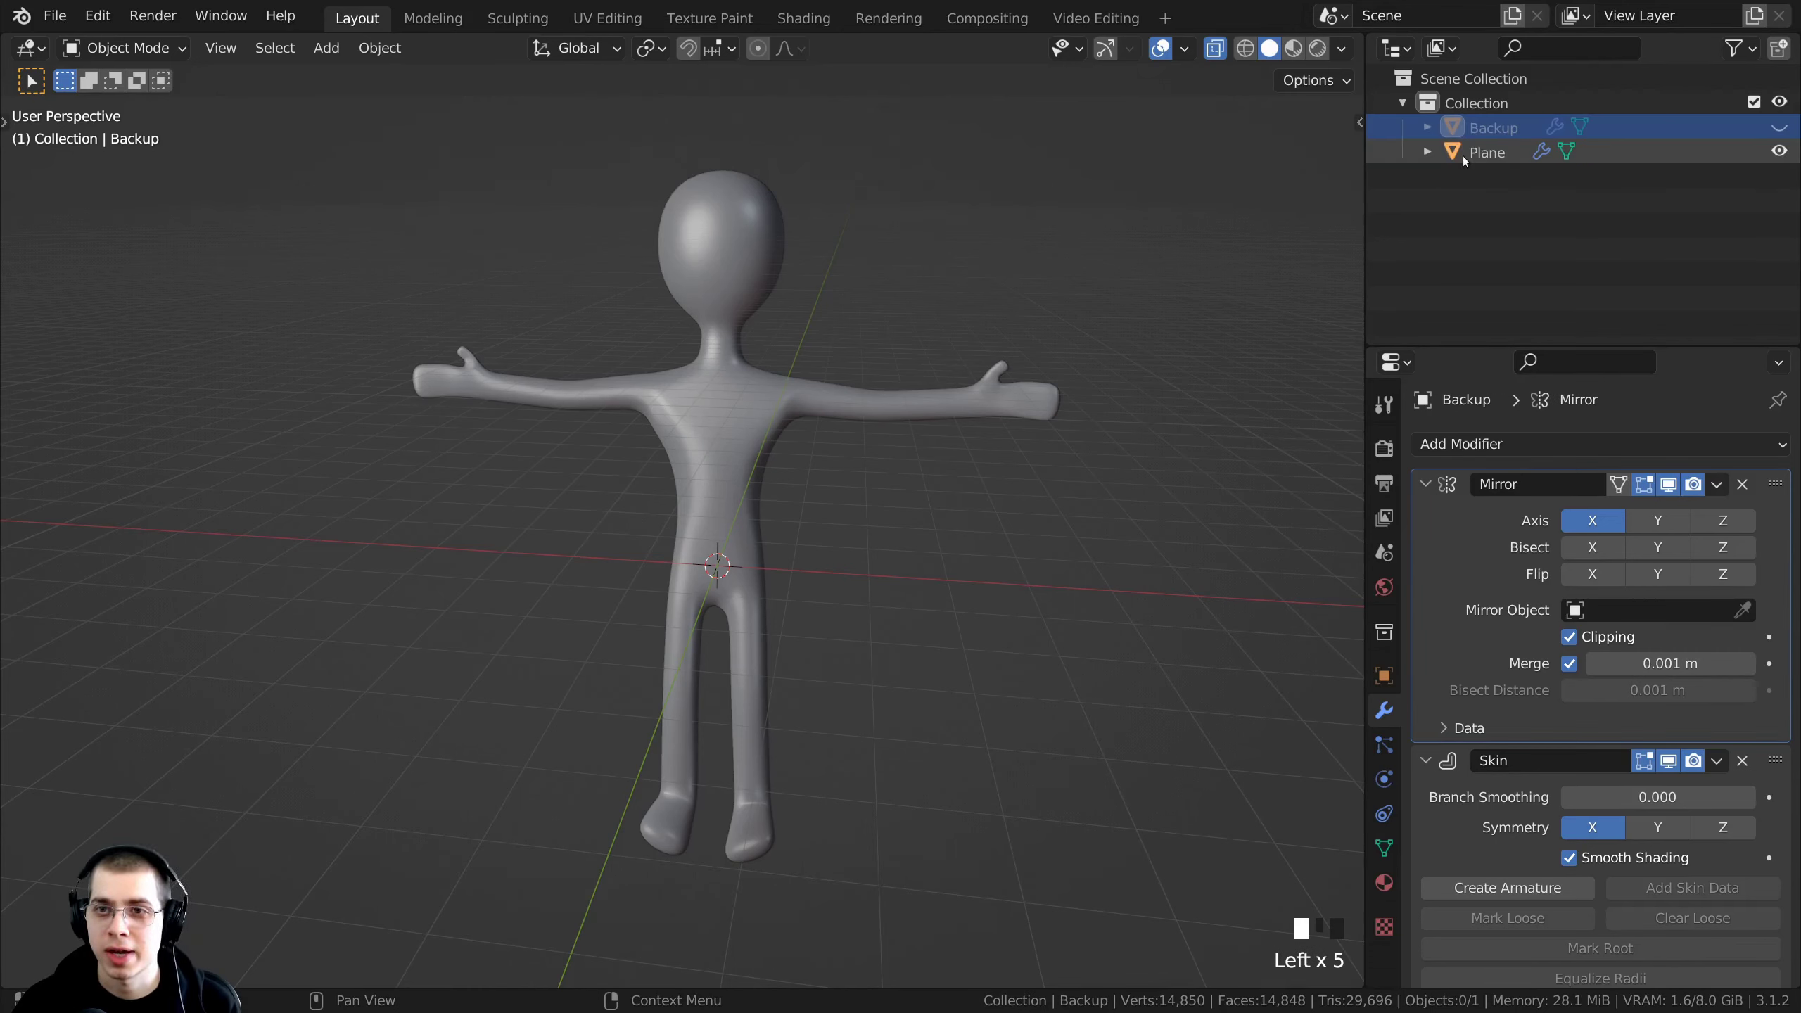
- Create a new collection named Backup and move the Backup object into it
click(1779, 48)
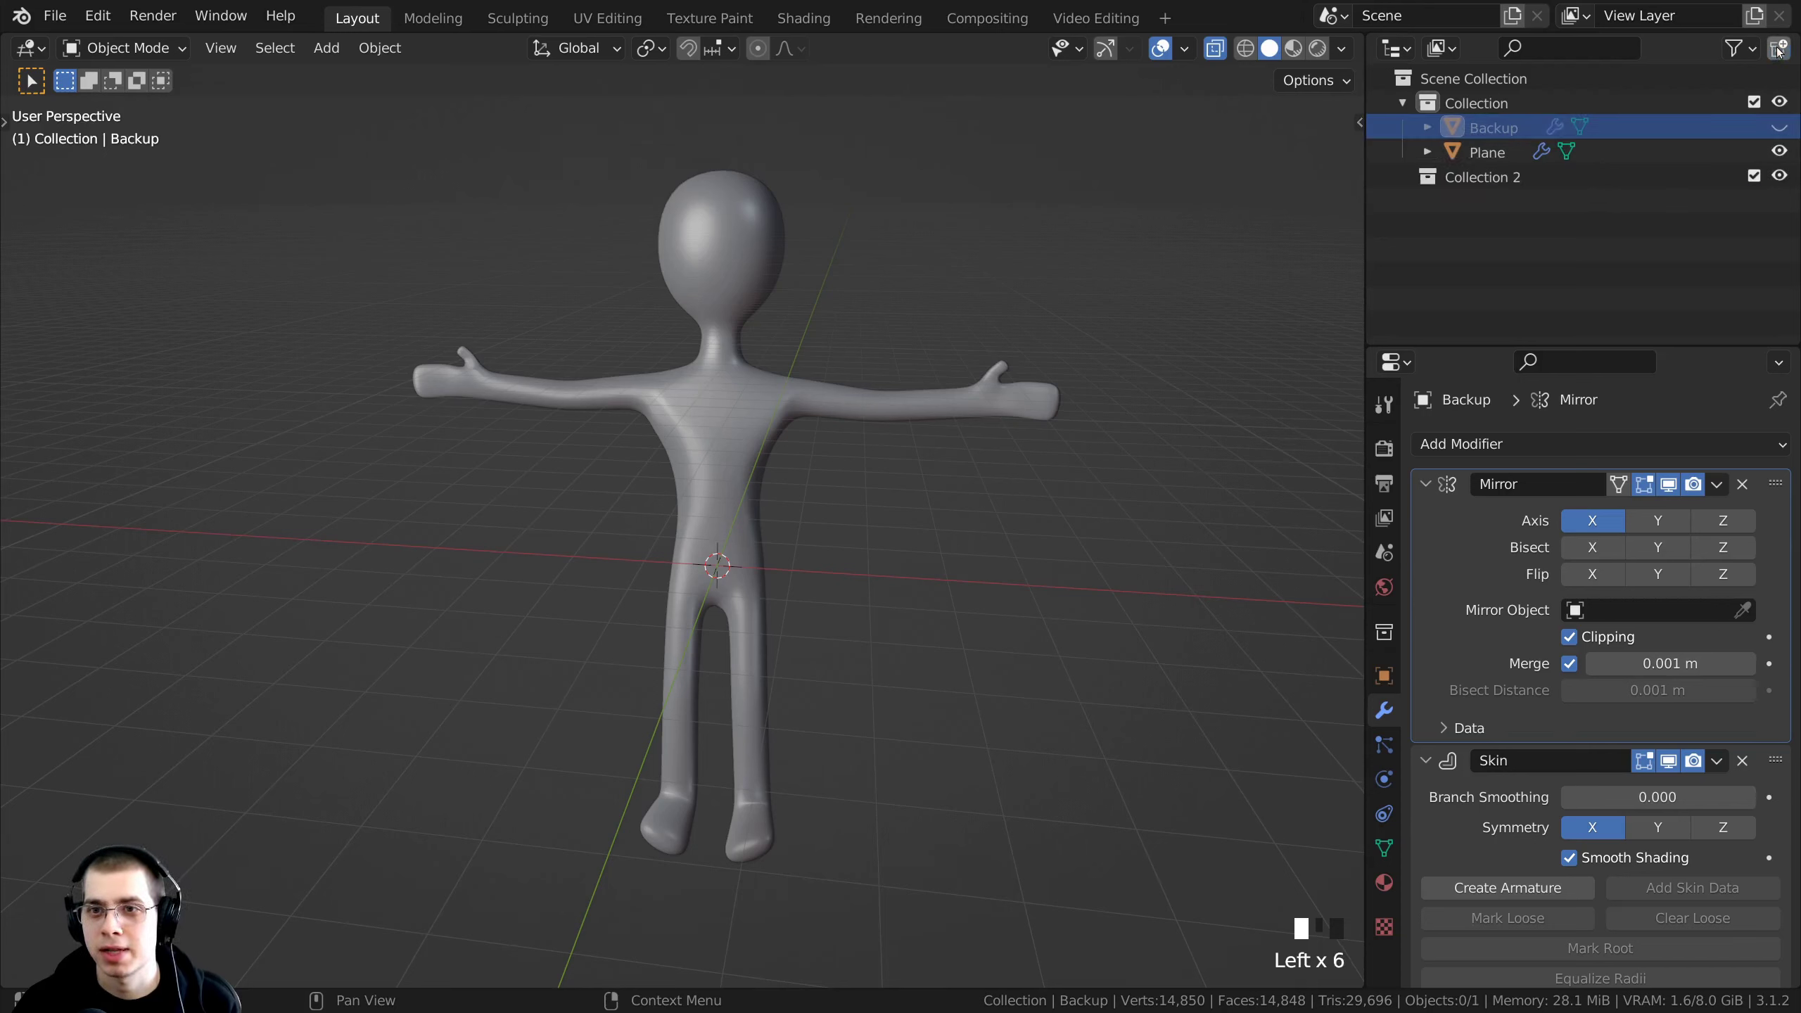
double_click(1471, 179)
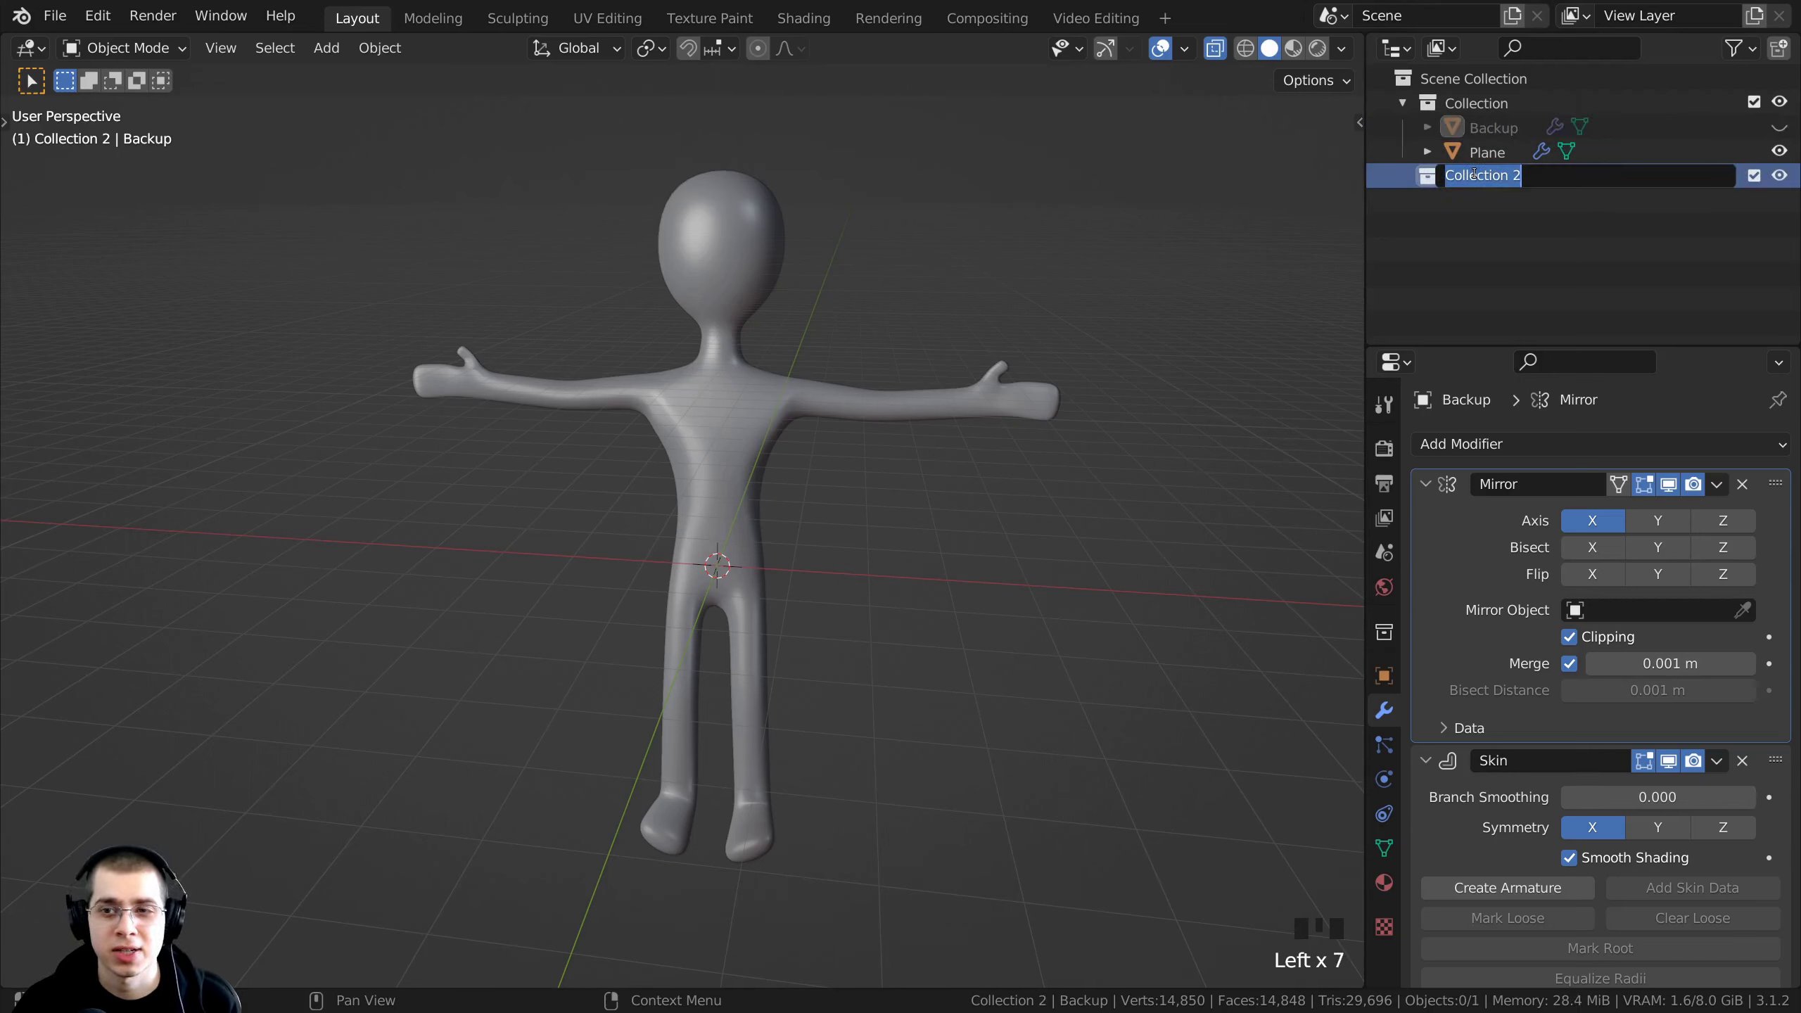
text(Backup)
key(Return)
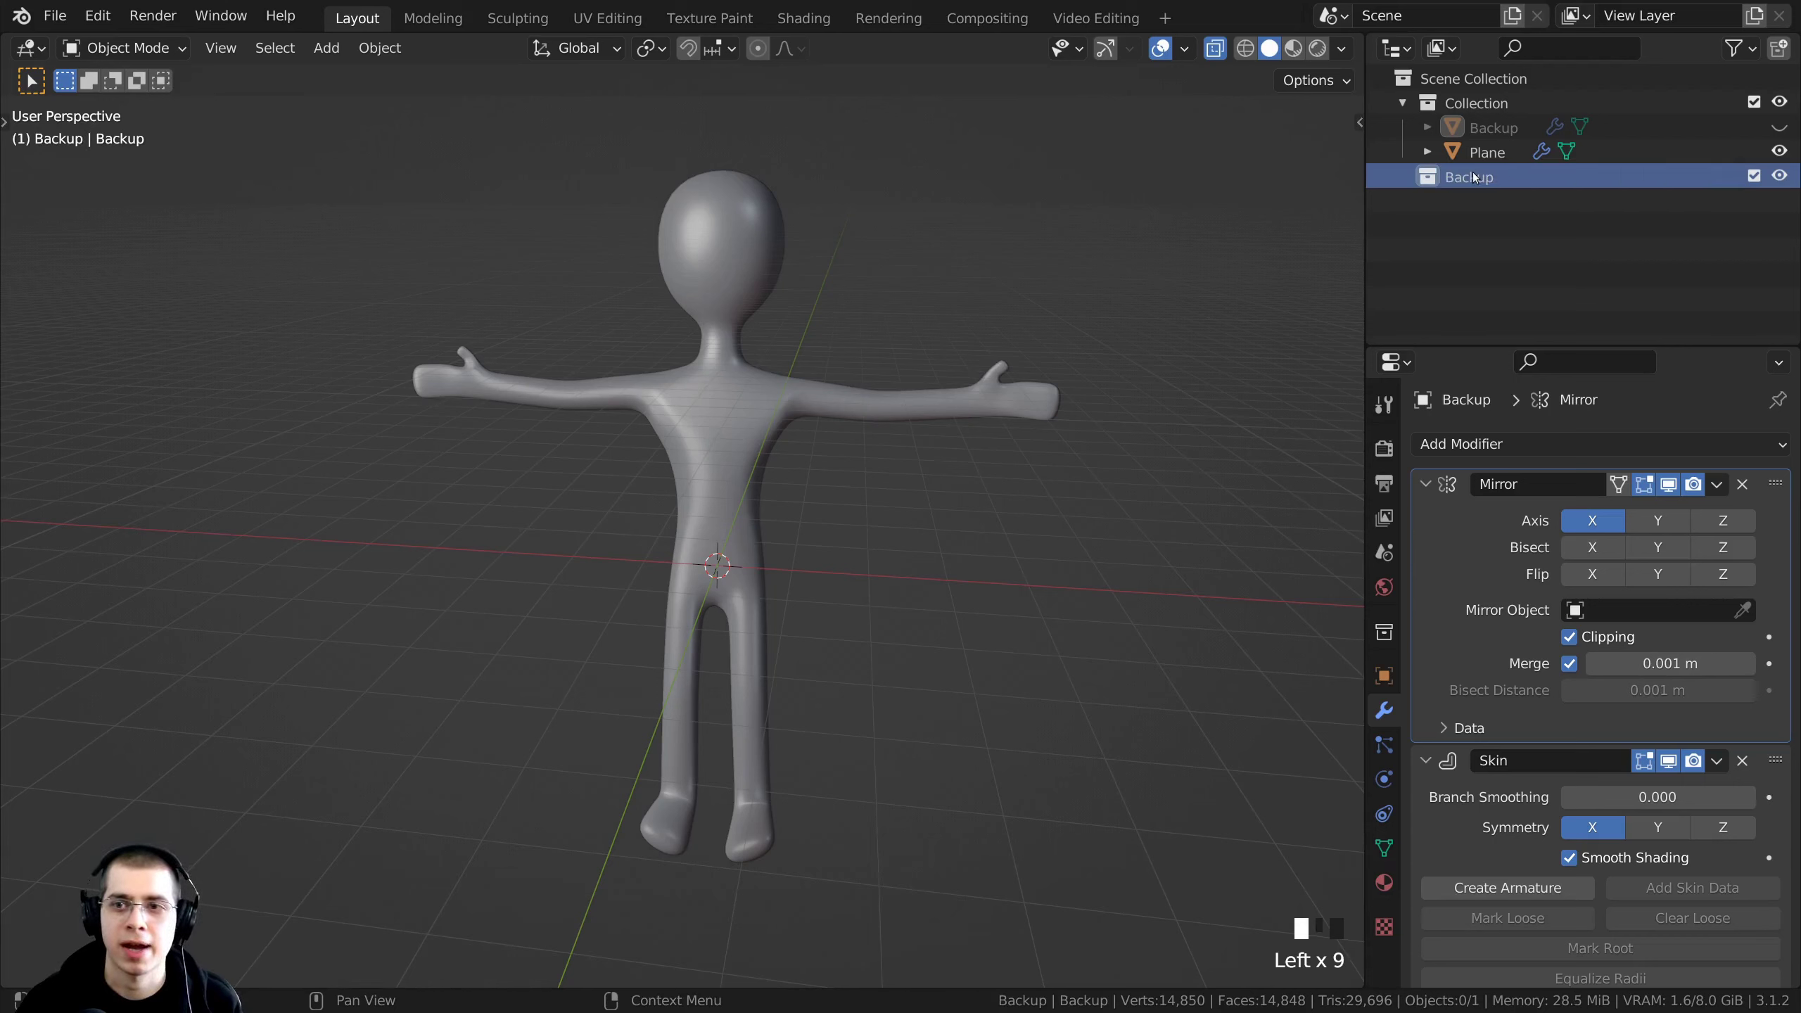
drag(1486, 131, 1456, 182)
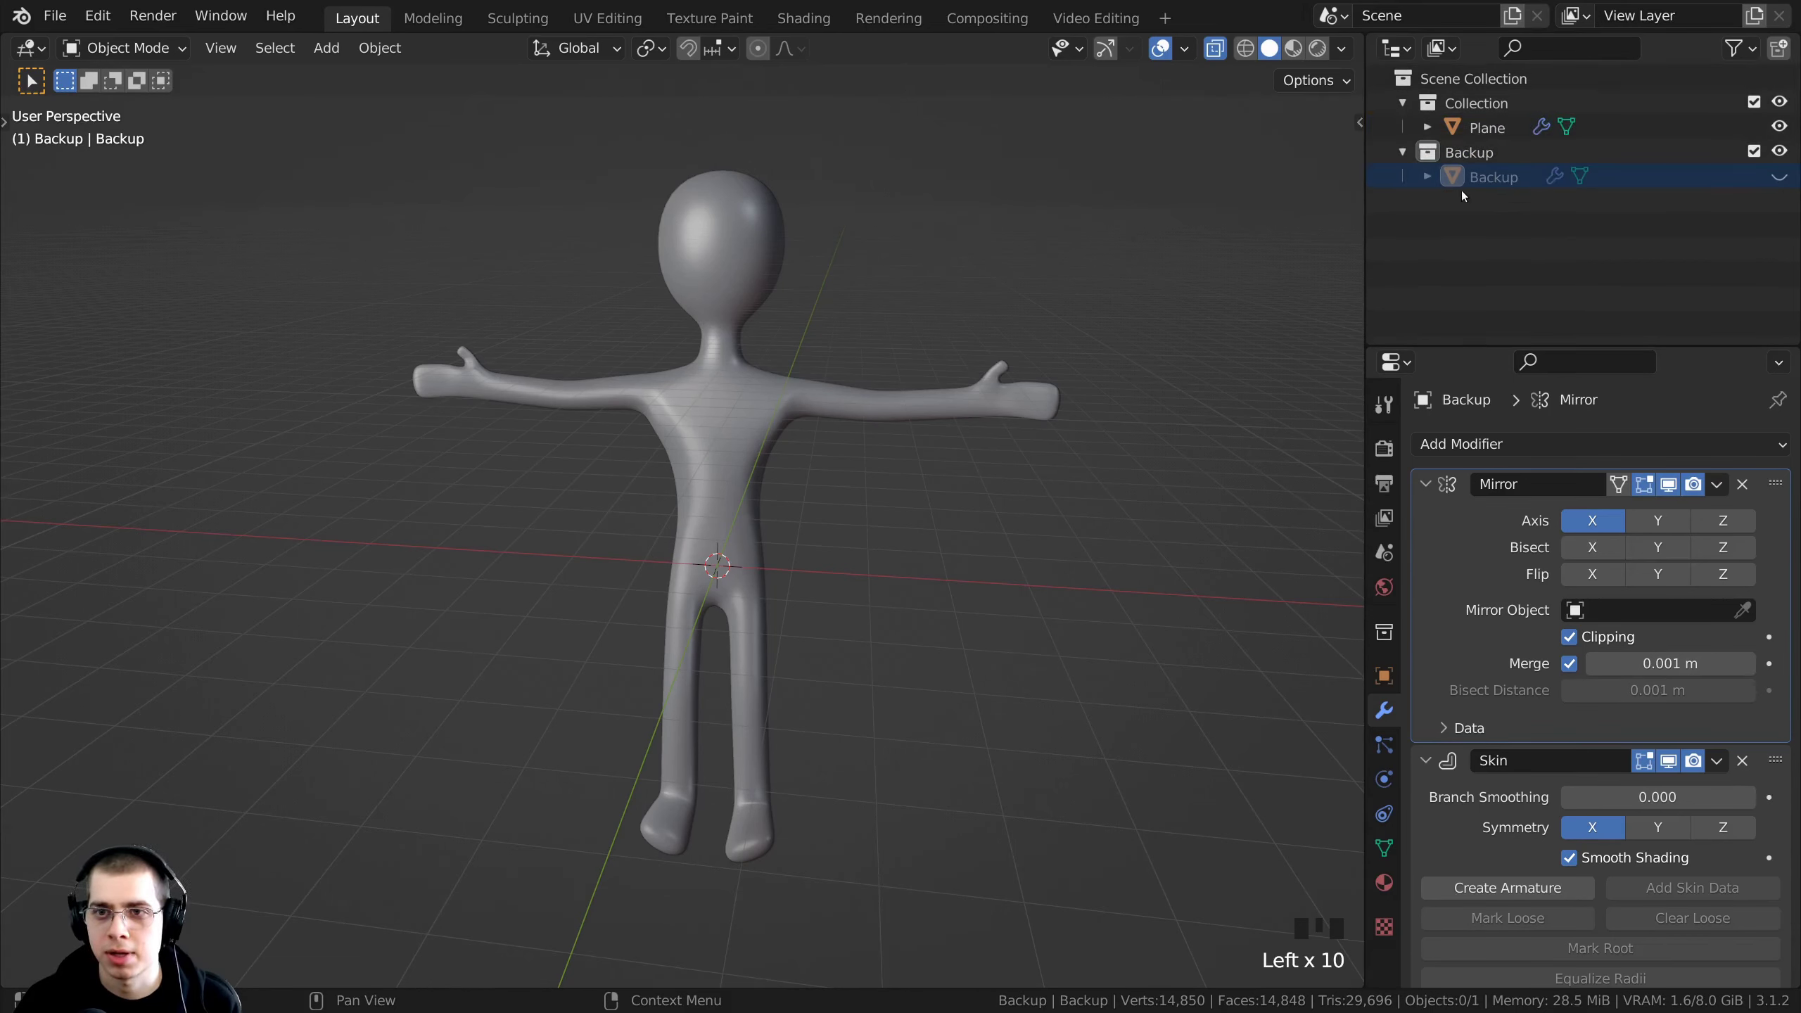
- Unhide the Backup object and exclude the Backup collection from the view layer
key(alt+h)
scroll(838, 297, up, 1)
middle_drag(822, 298, 846, 294)
click(1402, 152)
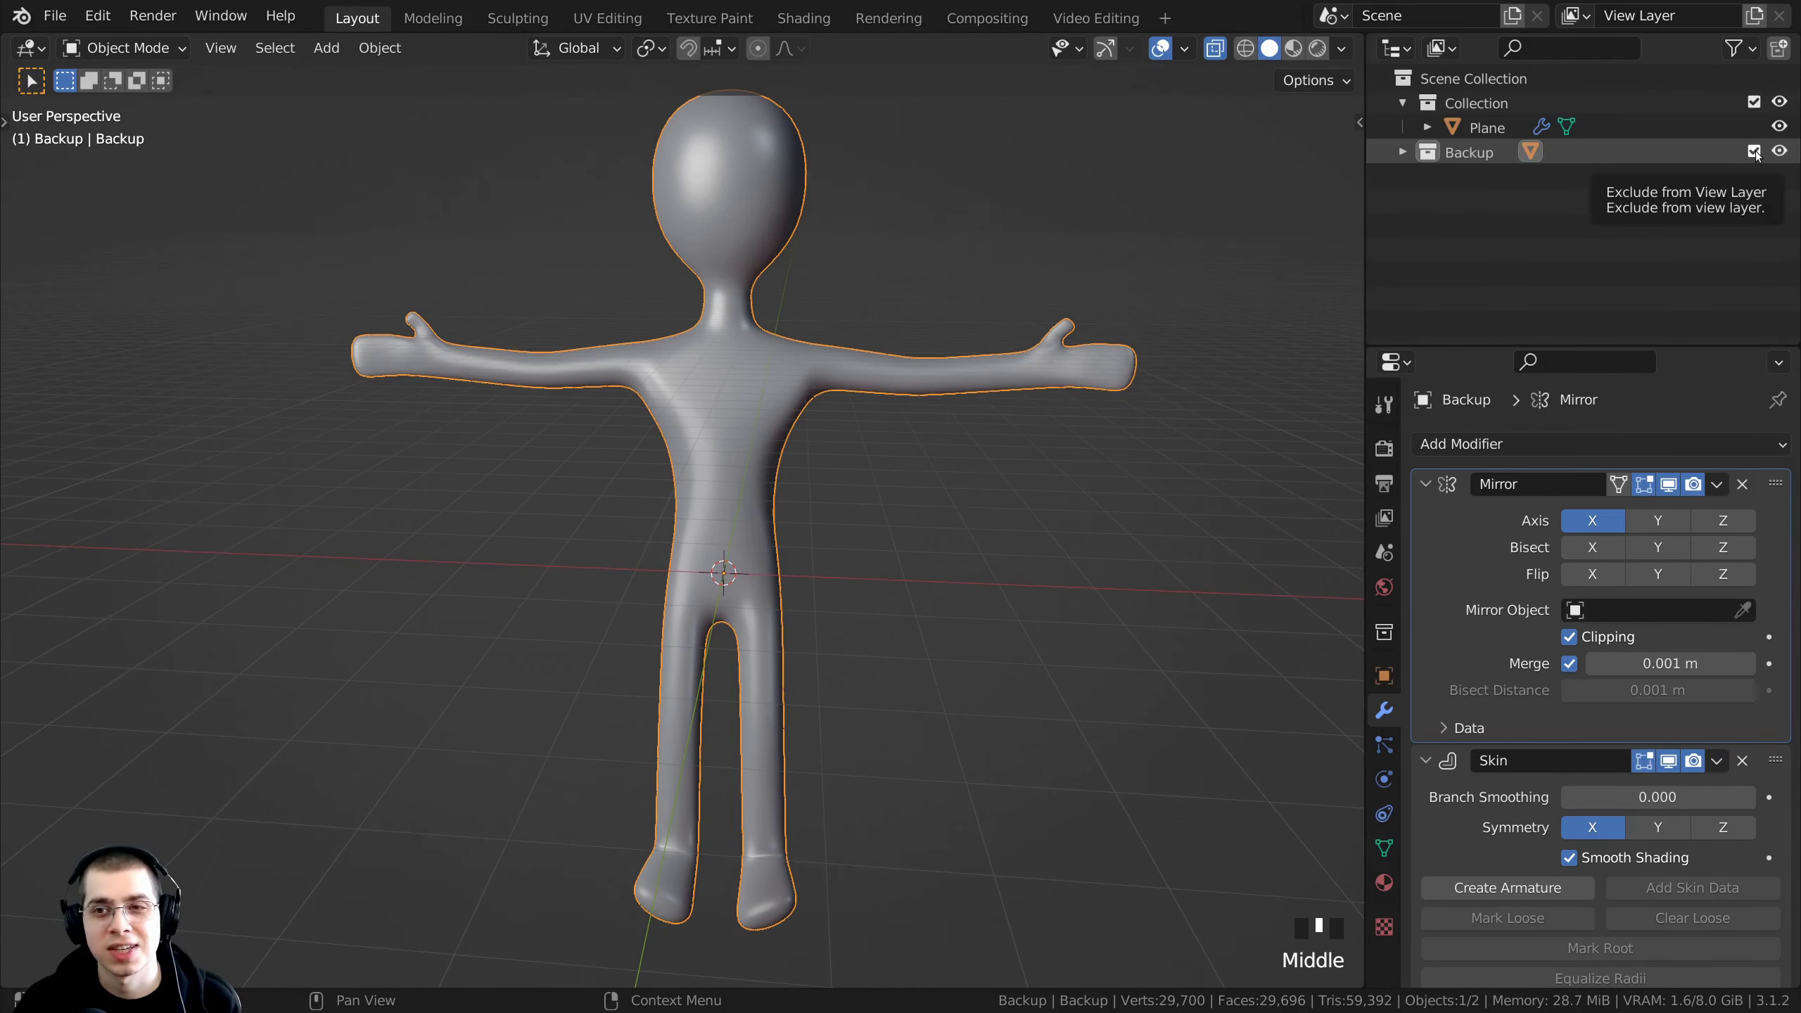
click(1755, 152)
middle_drag(1213, 229, 773, 480)
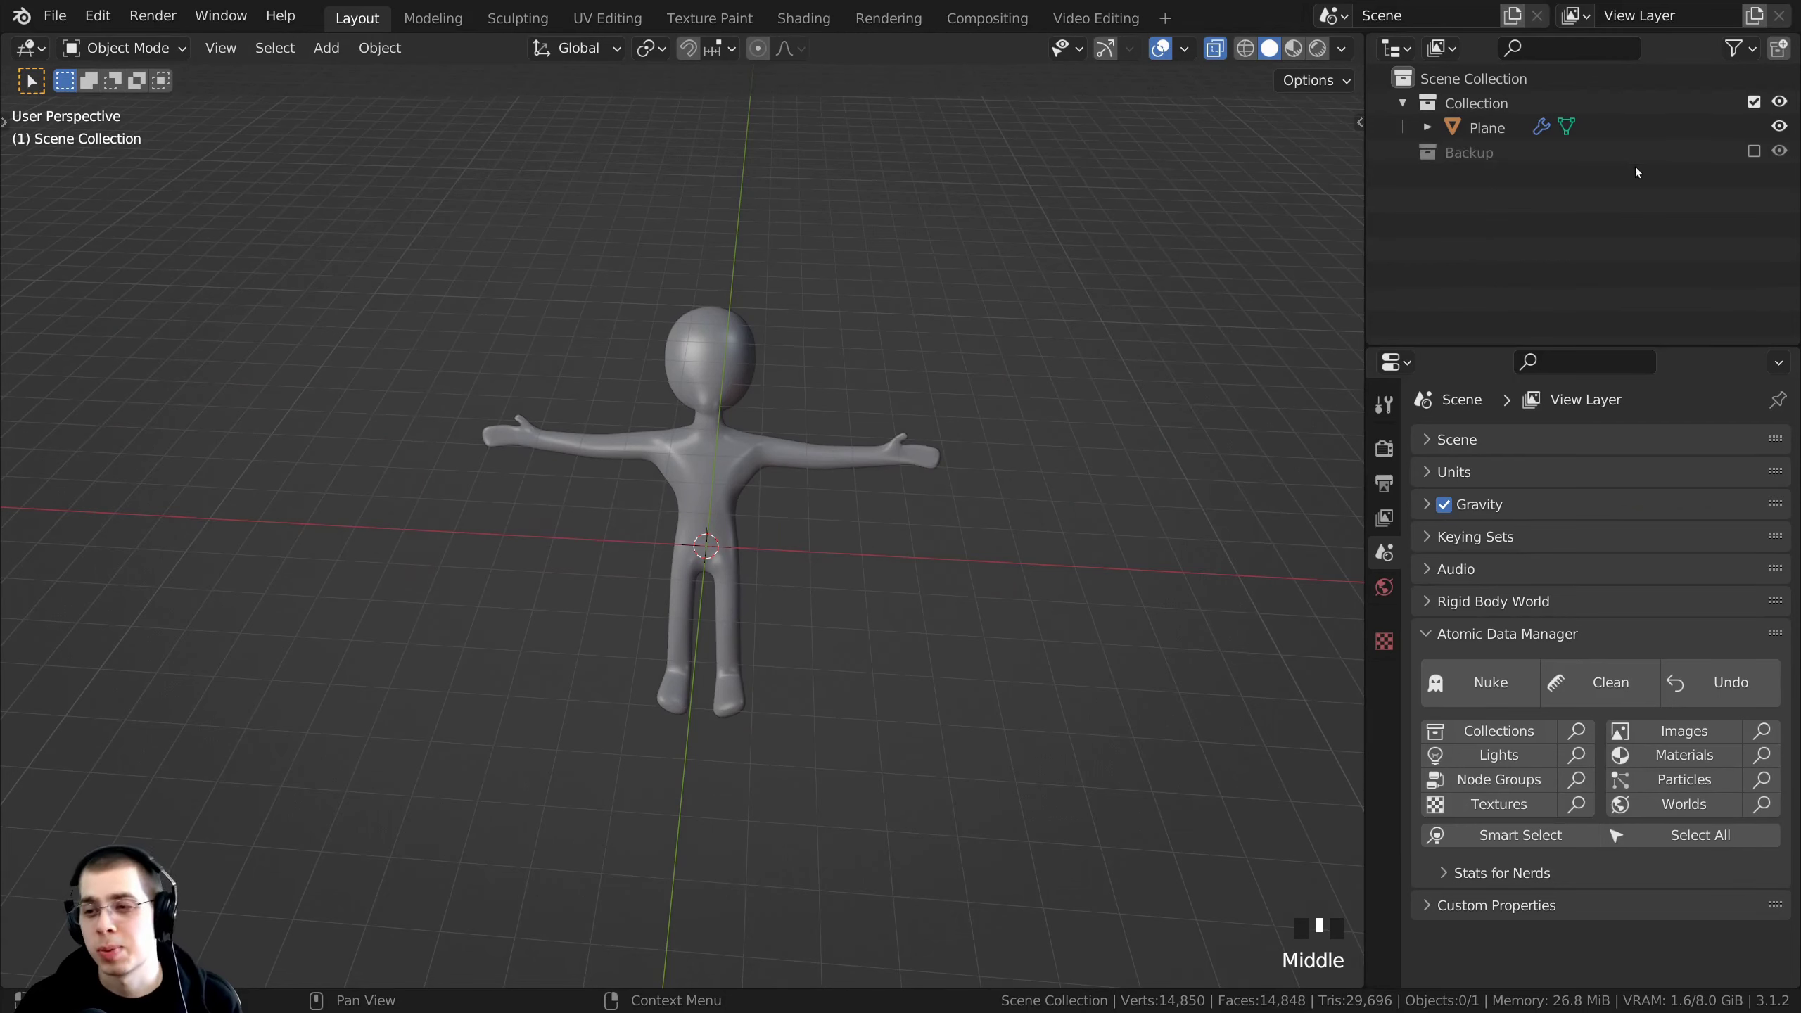
- Select the remaining Plane character and examine it in a closer front view
right_click(674, 366)
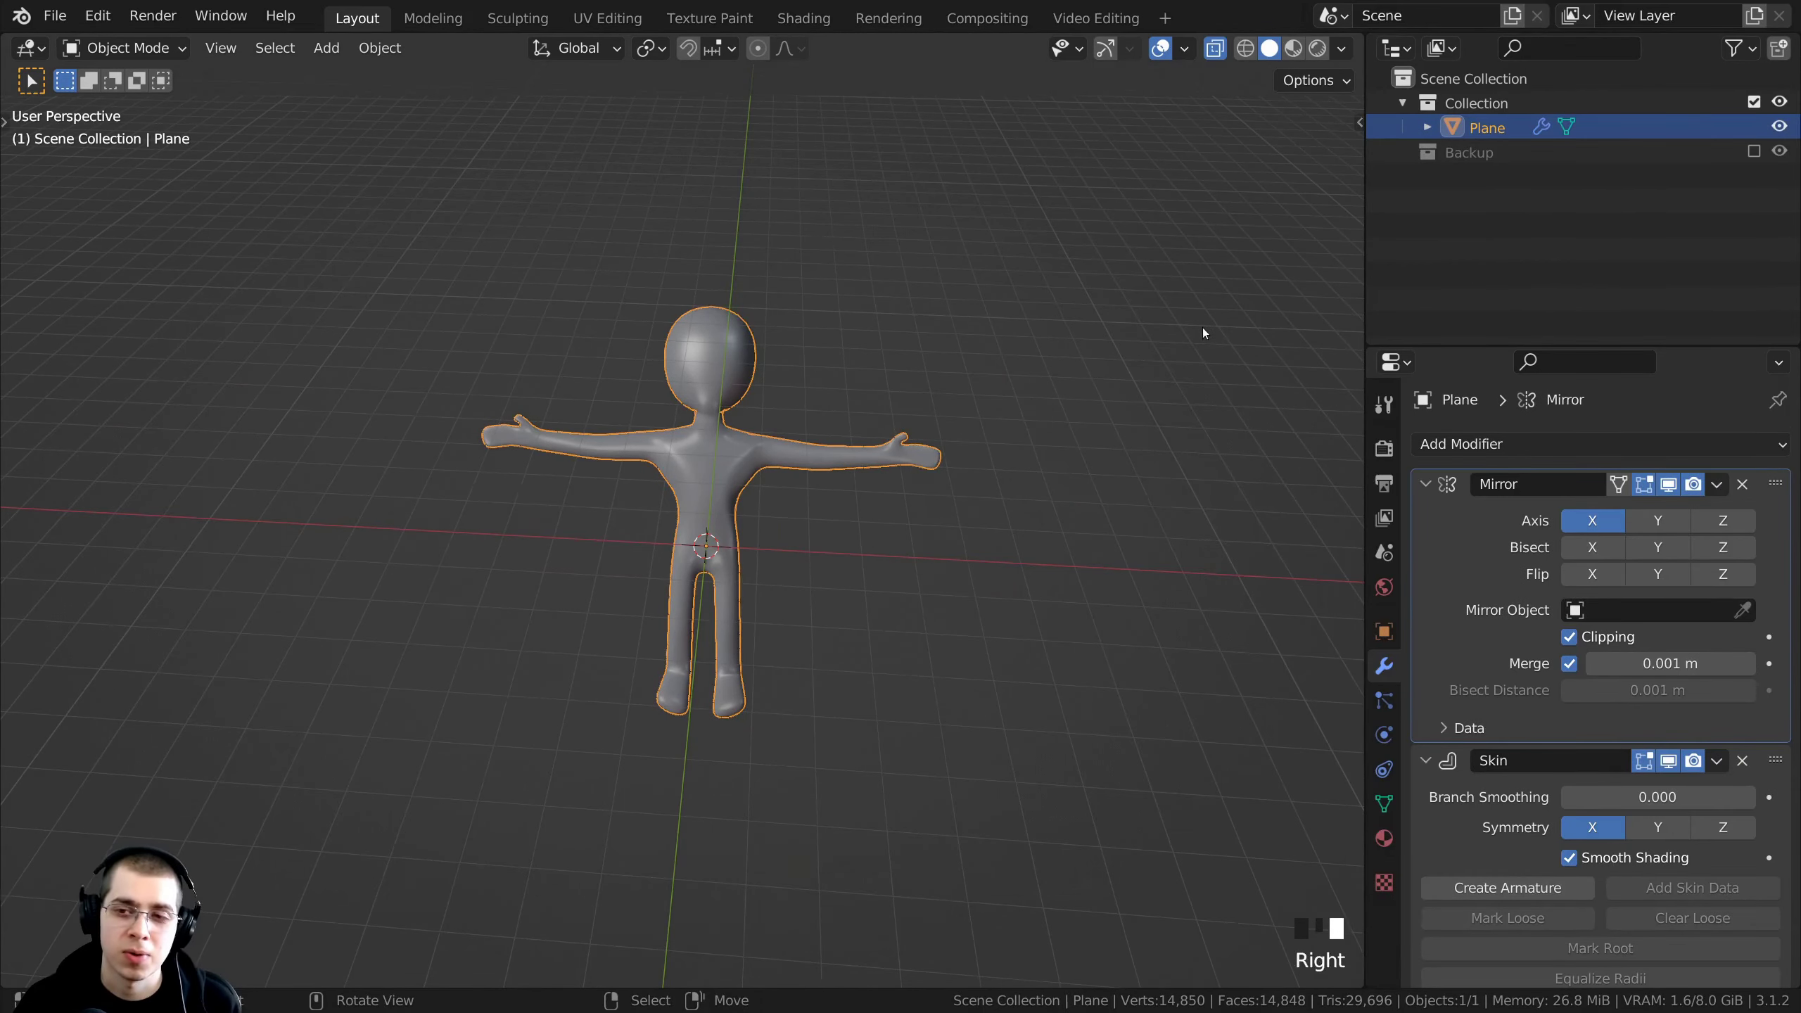
scroll(1203, 334, up, 1)
scroll(1551, 583, down, 6)
scroll(1551, 583, up, 6)
middle_drag(948, 441, 917, 307)
shift+middle_drag(918, 307, 919, 370)
scroll(920, 370, up, 2)
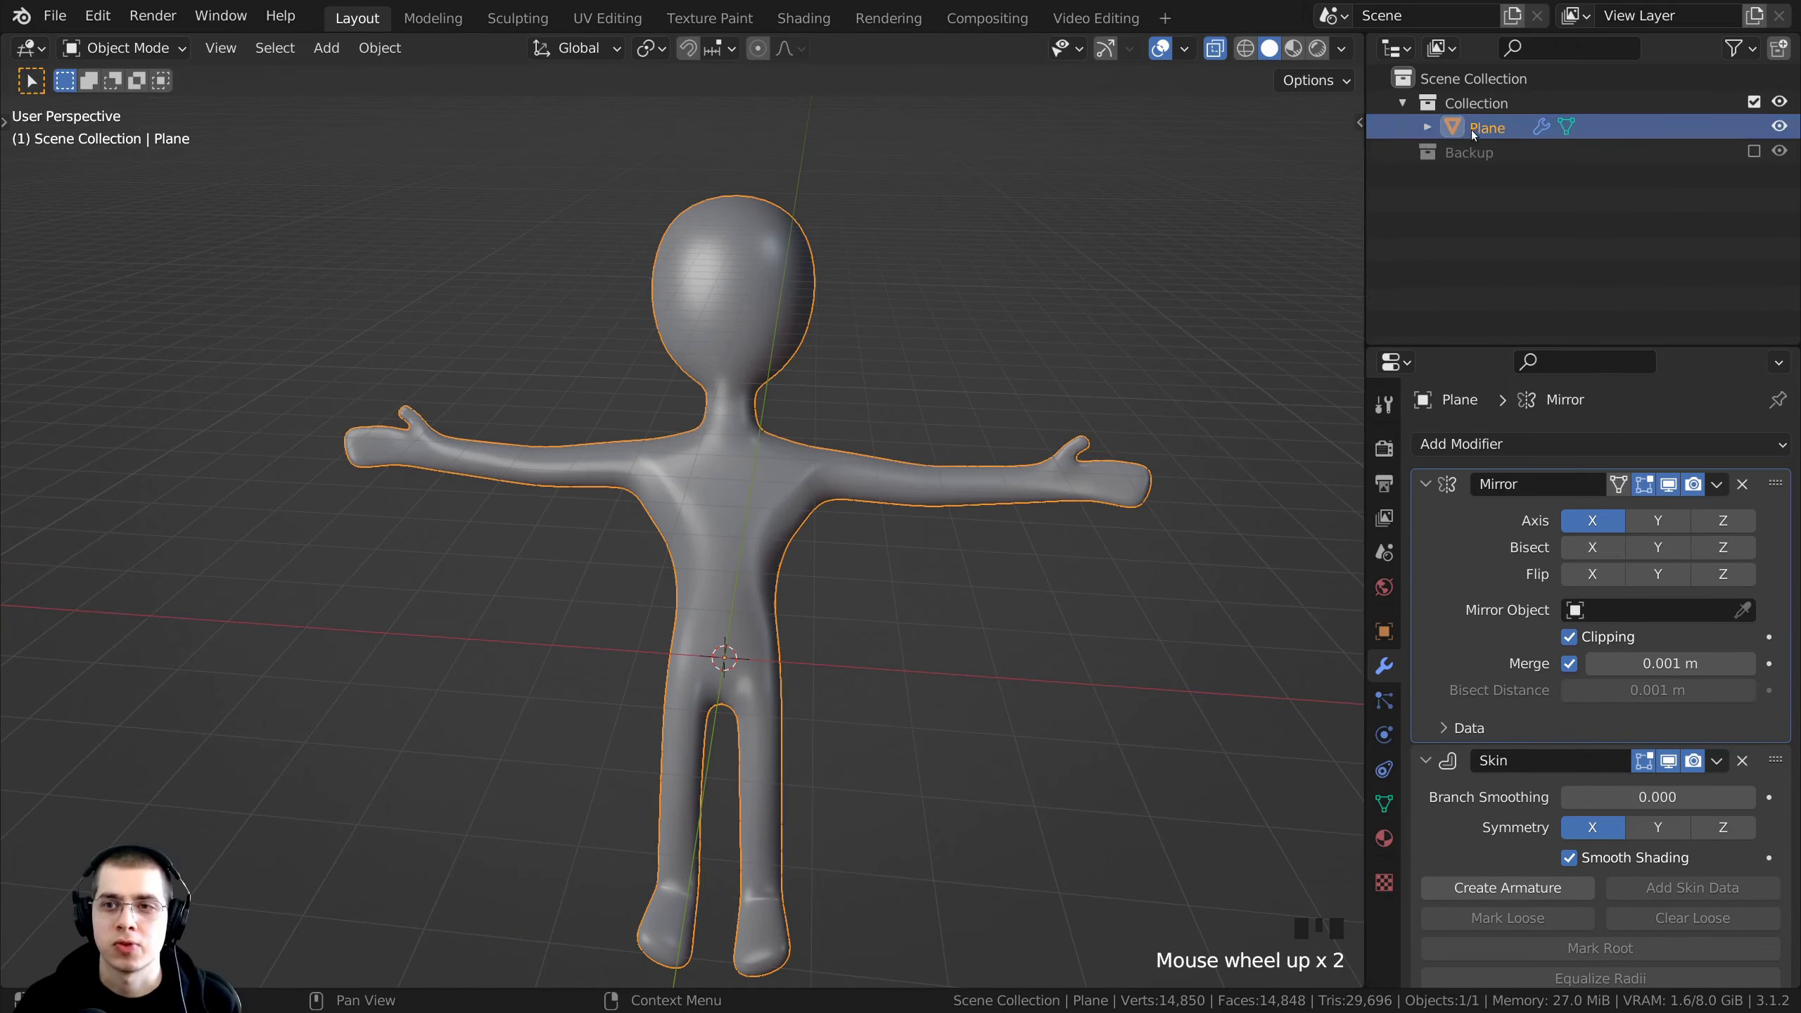
key(g)
right_click(909, 512)
shift+middle_drag(908, 512, 907, 468)
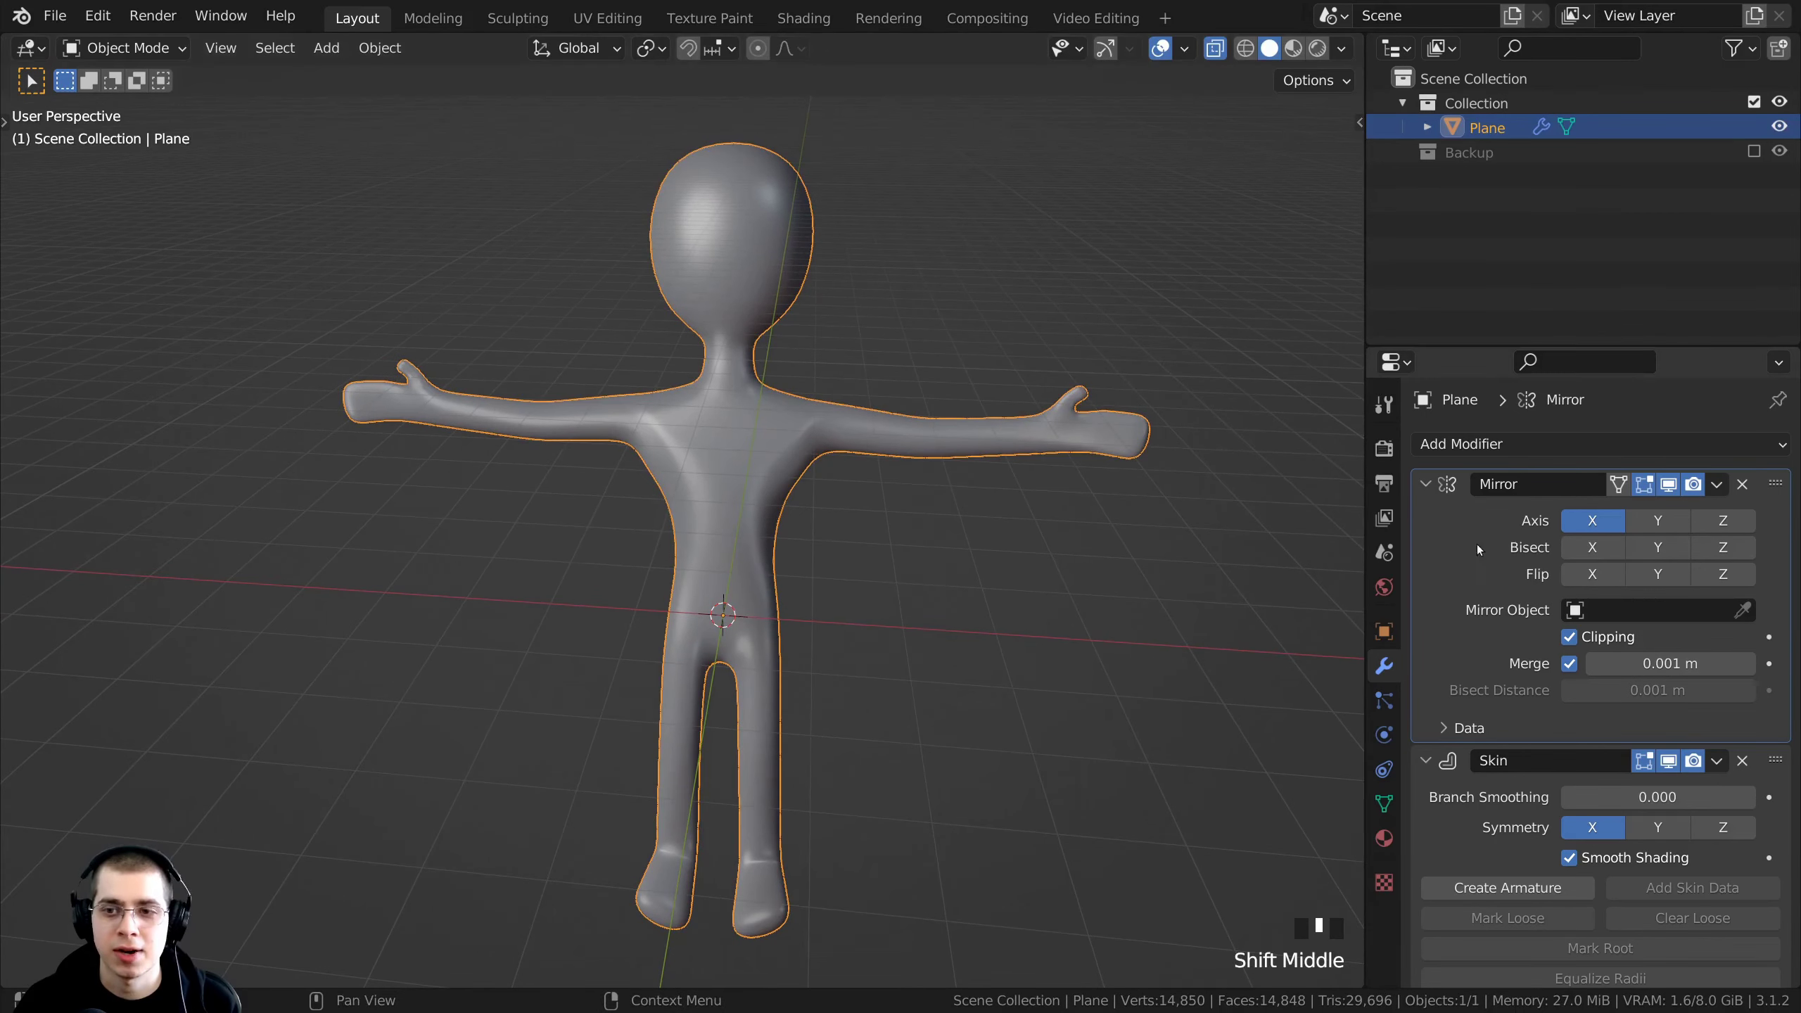
- Apply the Mirror modifier and the Skin modifier on the Plane character
scroll(1539, 794, down, 3)
scroll(1537, 617, up, 3)
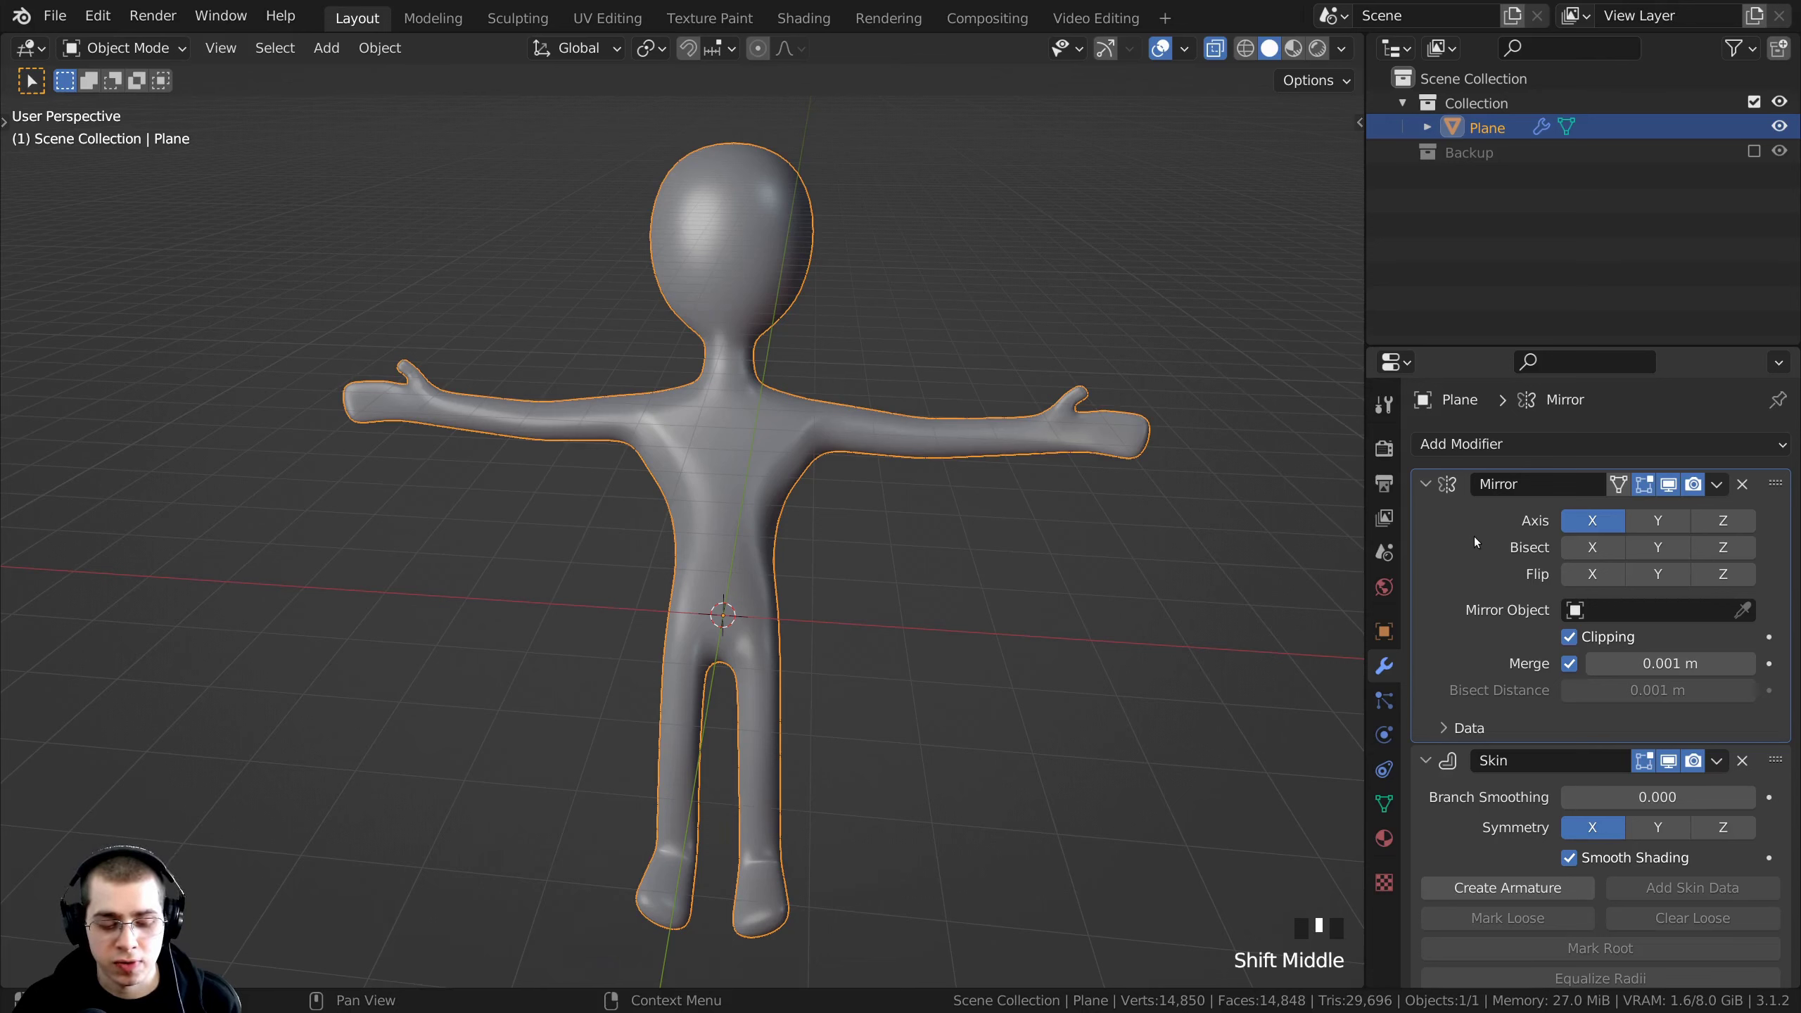
key(ctrl+a)
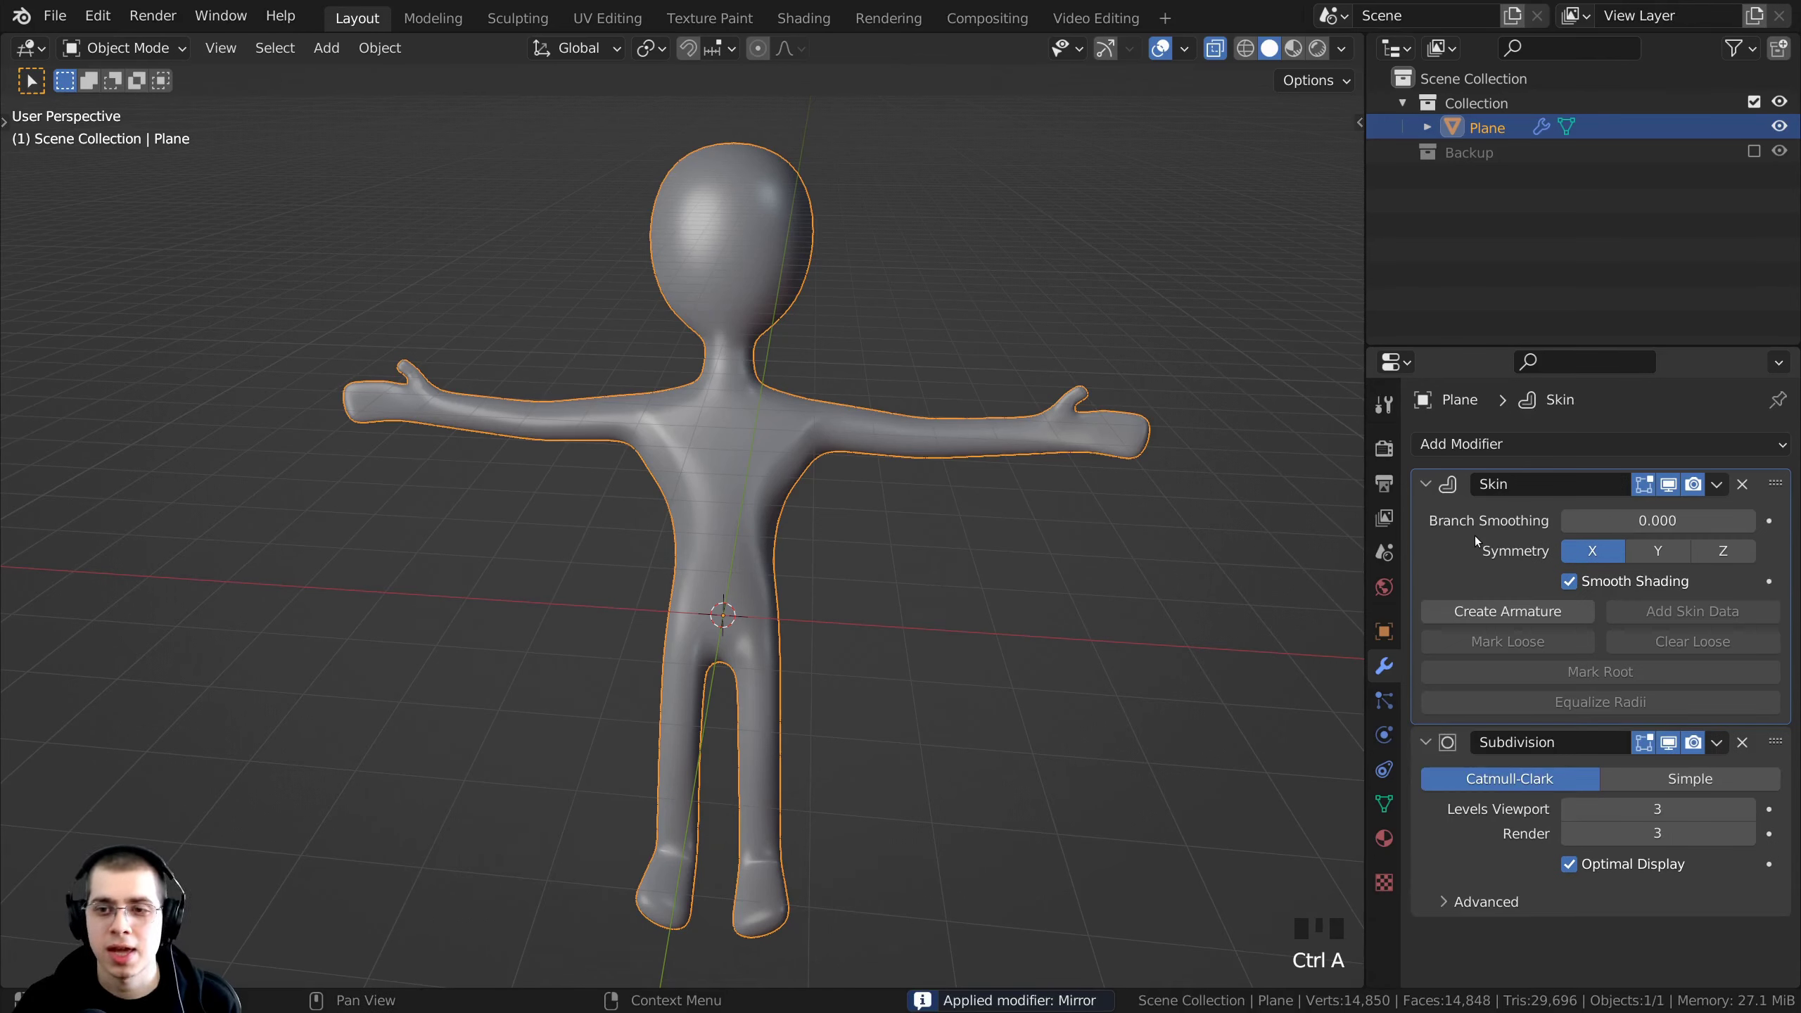
key(ctrl+a)
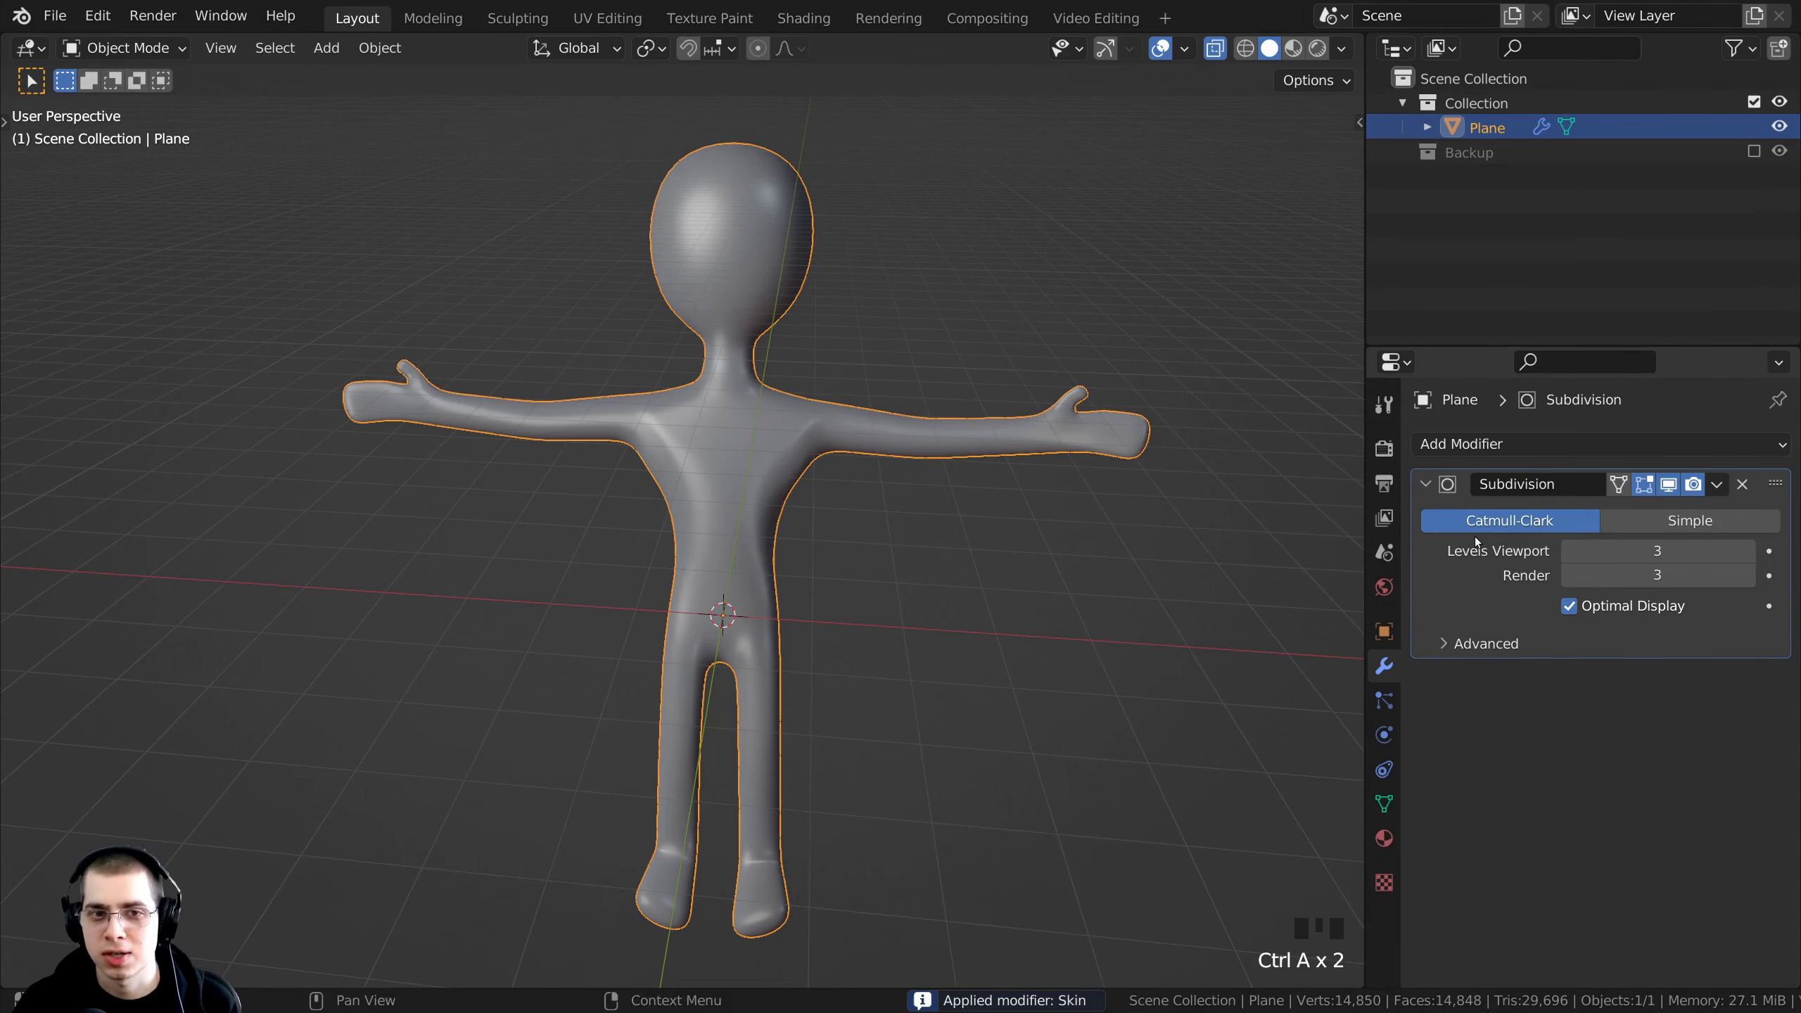
- Apply the Subdivision modifier on the Plane character and select its entire mesh in Edit Mode for inspection
key(ctrl+a)
middle_drag(678, 381, 674, 775)
scroll(822, 349, up, 2)
key(Tab)
key(a)
key(a)
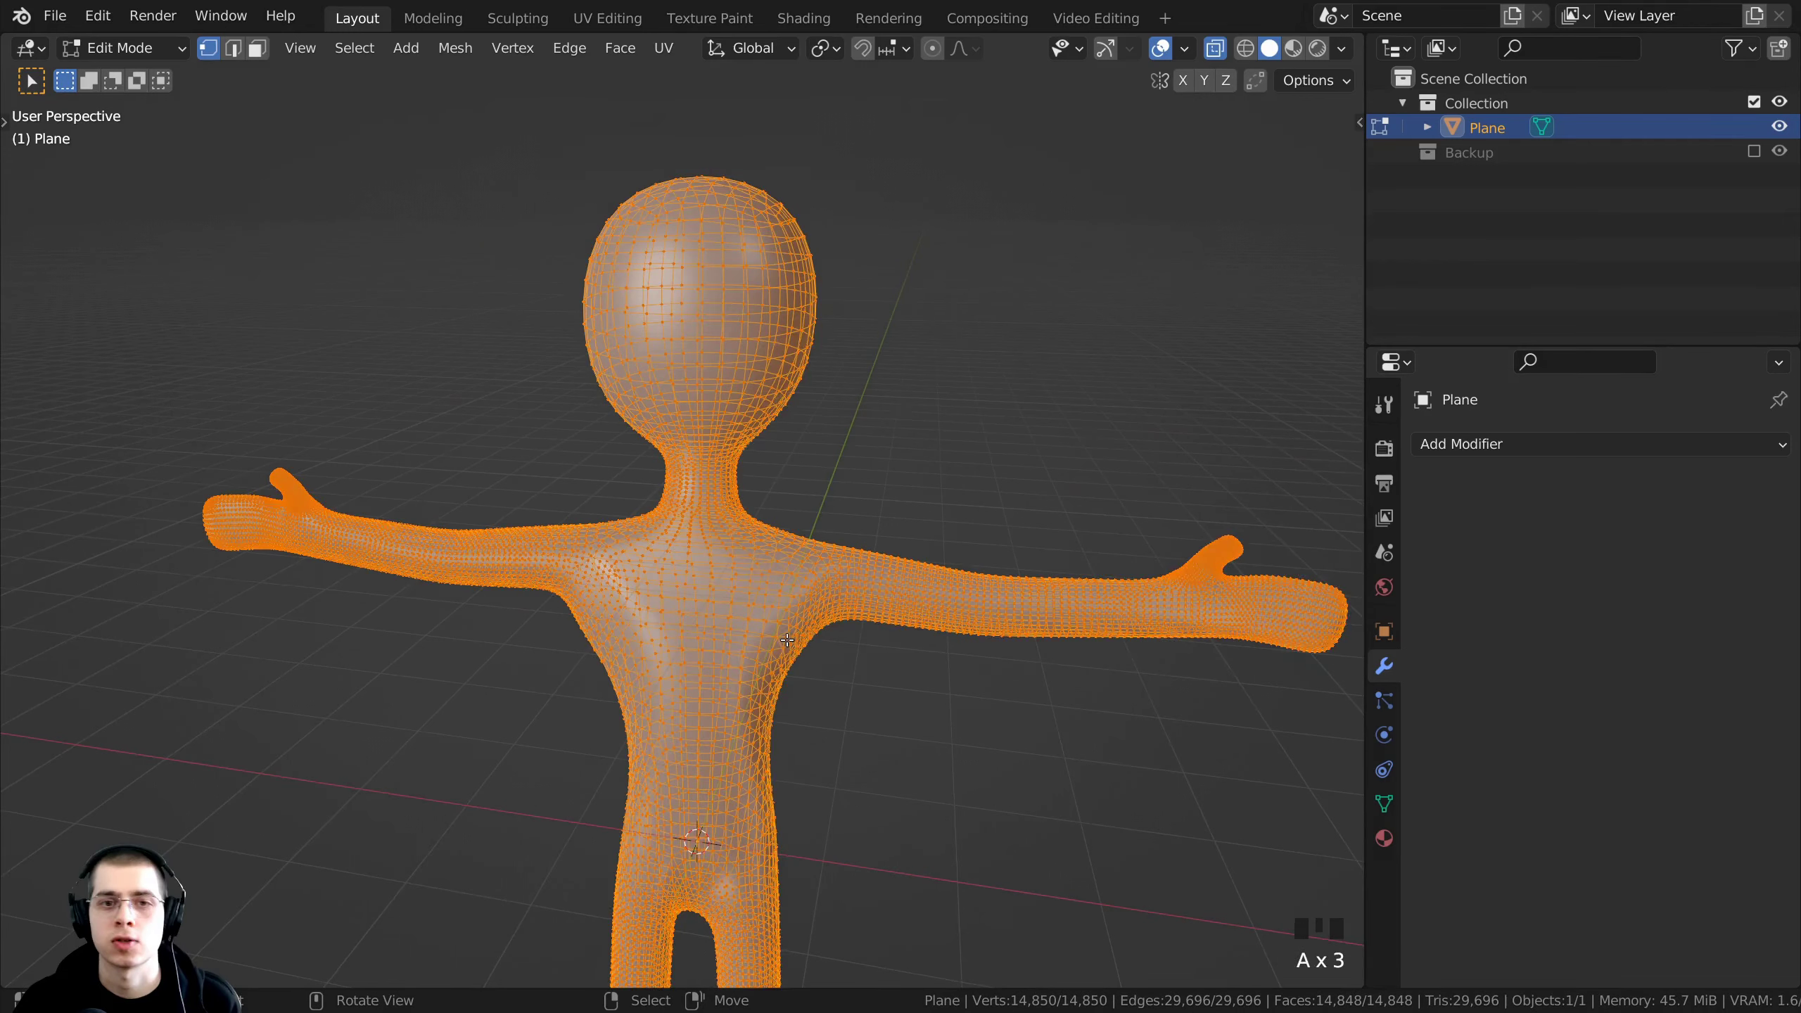
scroll(794, 598, up, 2)
middle_drag(828, 468, 865, 438)
scroll(864, 439, up, 2)
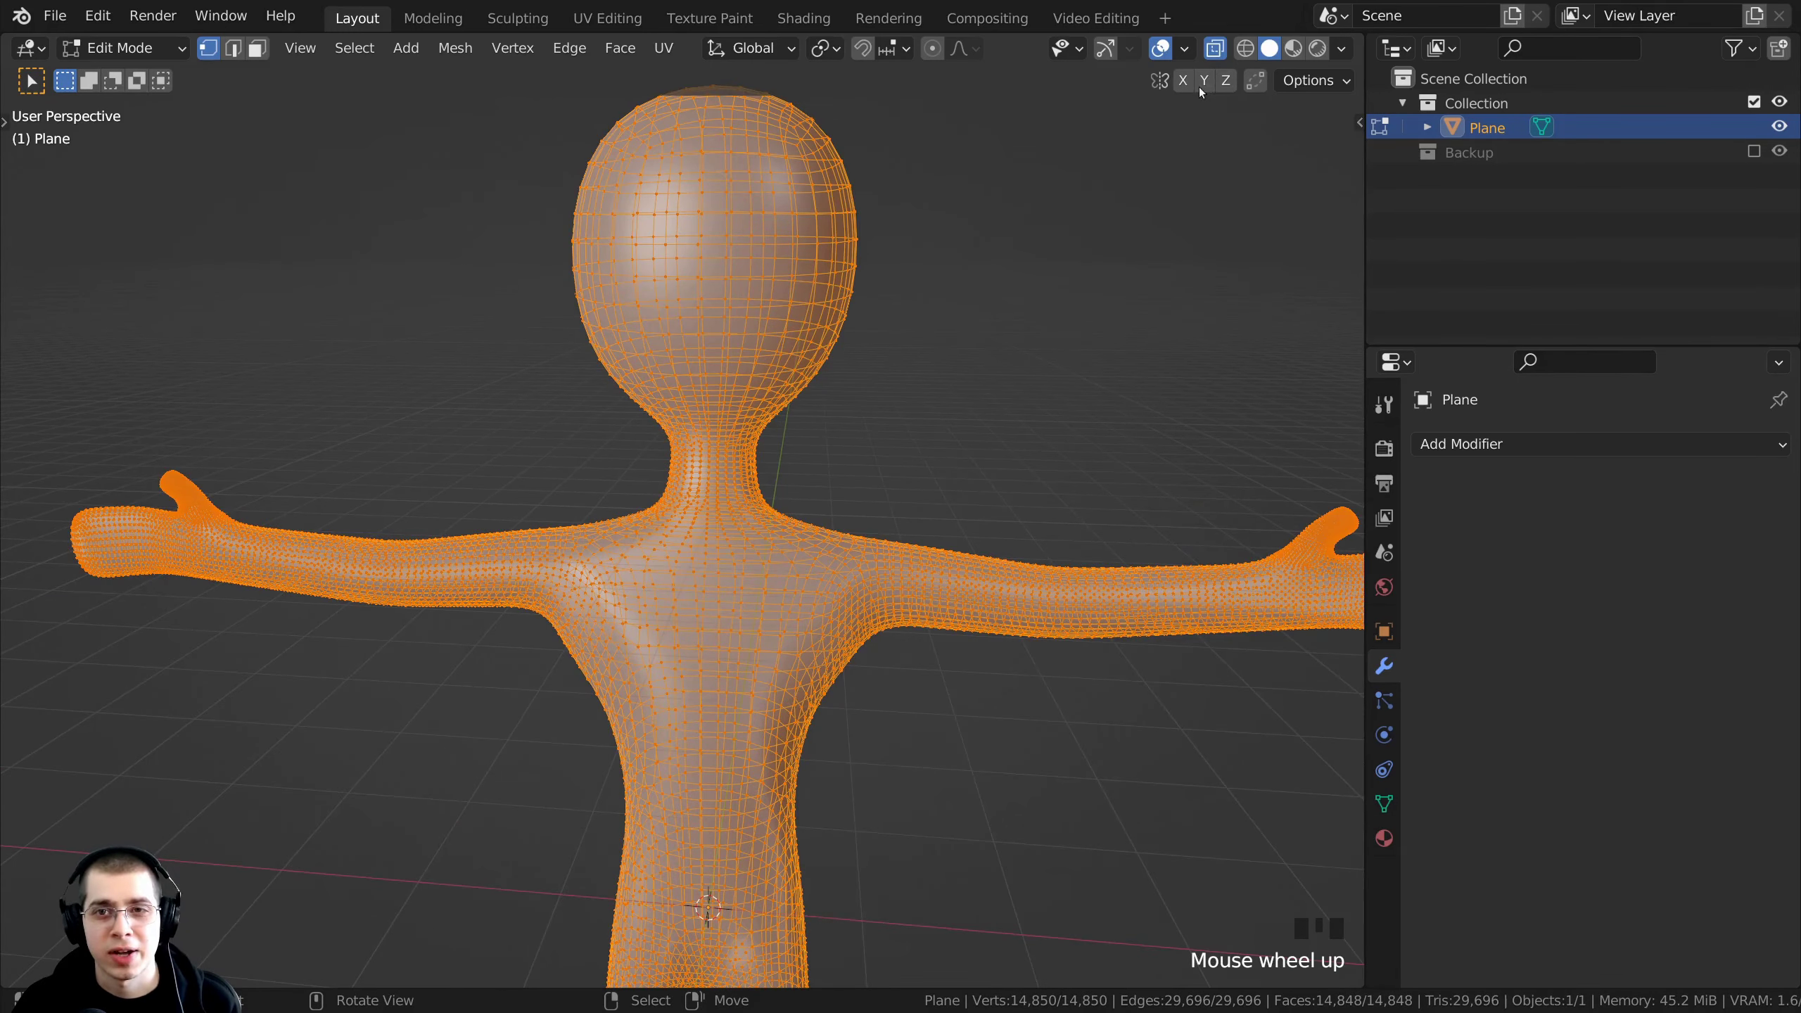
- Turn off X-Ray display, check the mesh, and return the character to Object Mode
click(1217, 50)
middle_drag(815, 624, 808, 458)
key(Tab)
key(Tab)
scroll(895, 482, up, 1)
key(Tab)
scroll(820, 504, down, 1)
scroll(837, 421, up, 2)
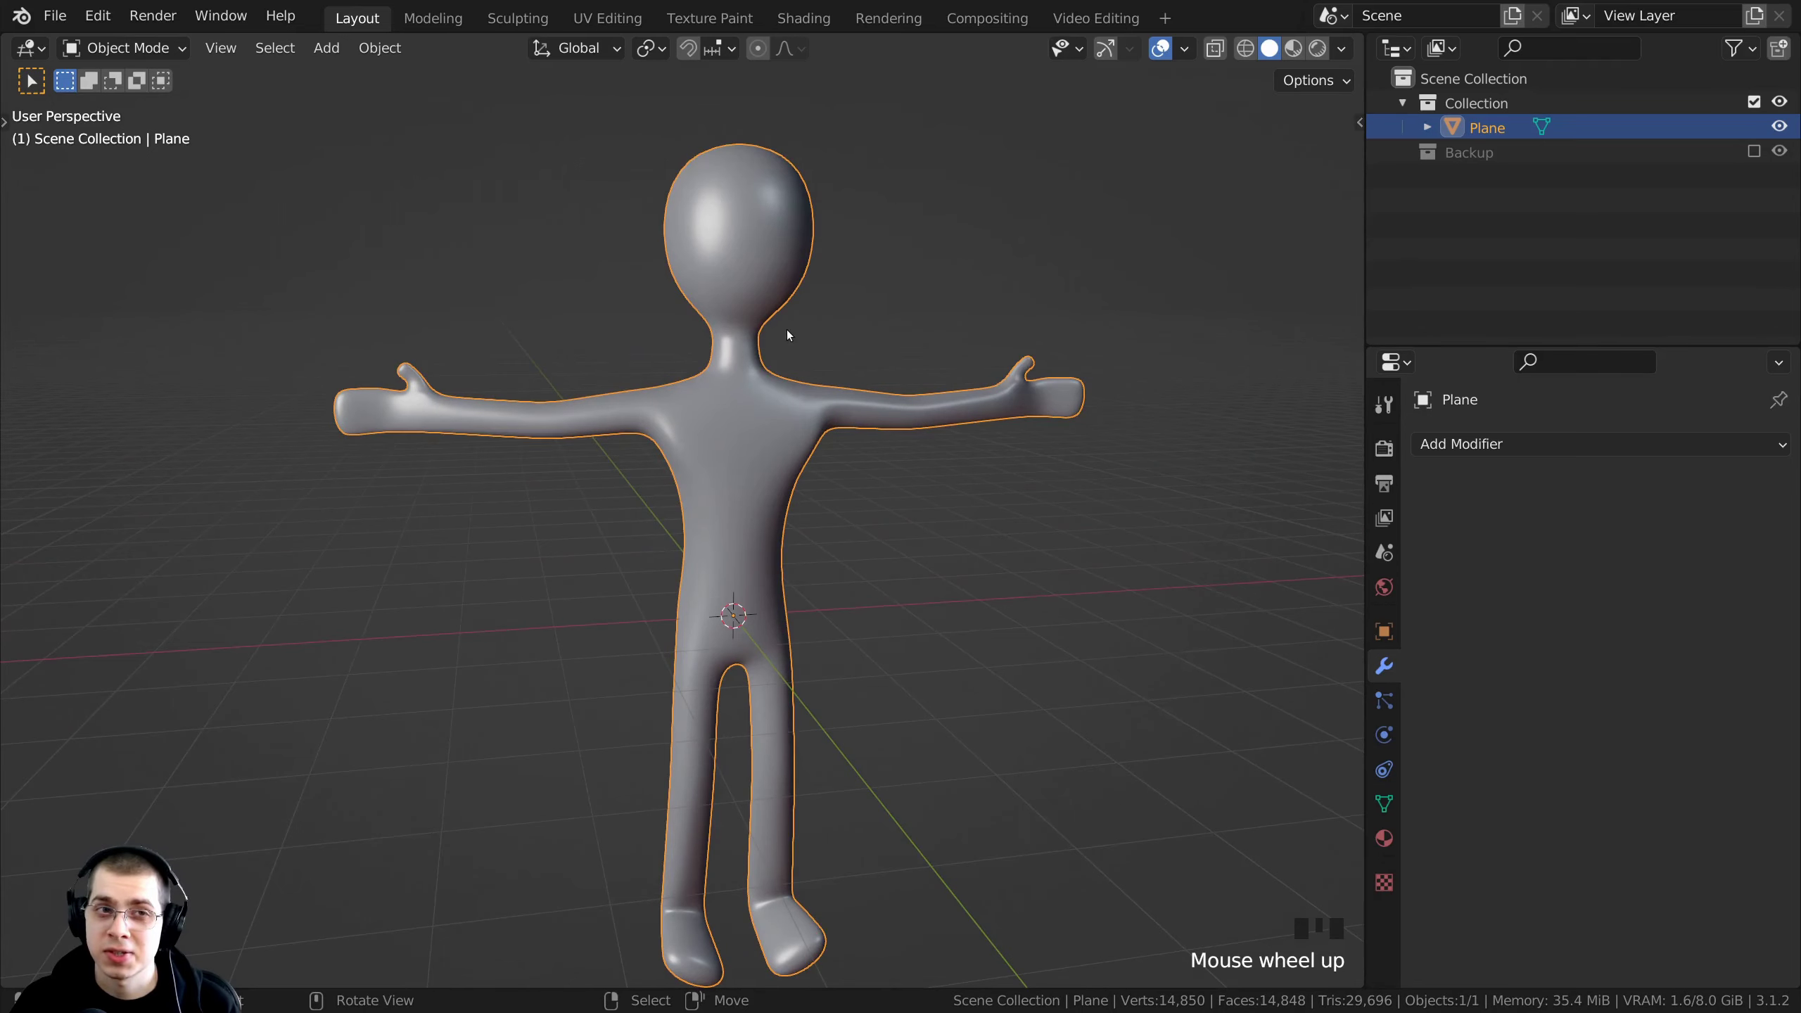
- Switch to the Sculpting workspace and frame the character's head and upper body from the front
click(526, 25)
shift+middle_drag(702, 398, 739, 418)
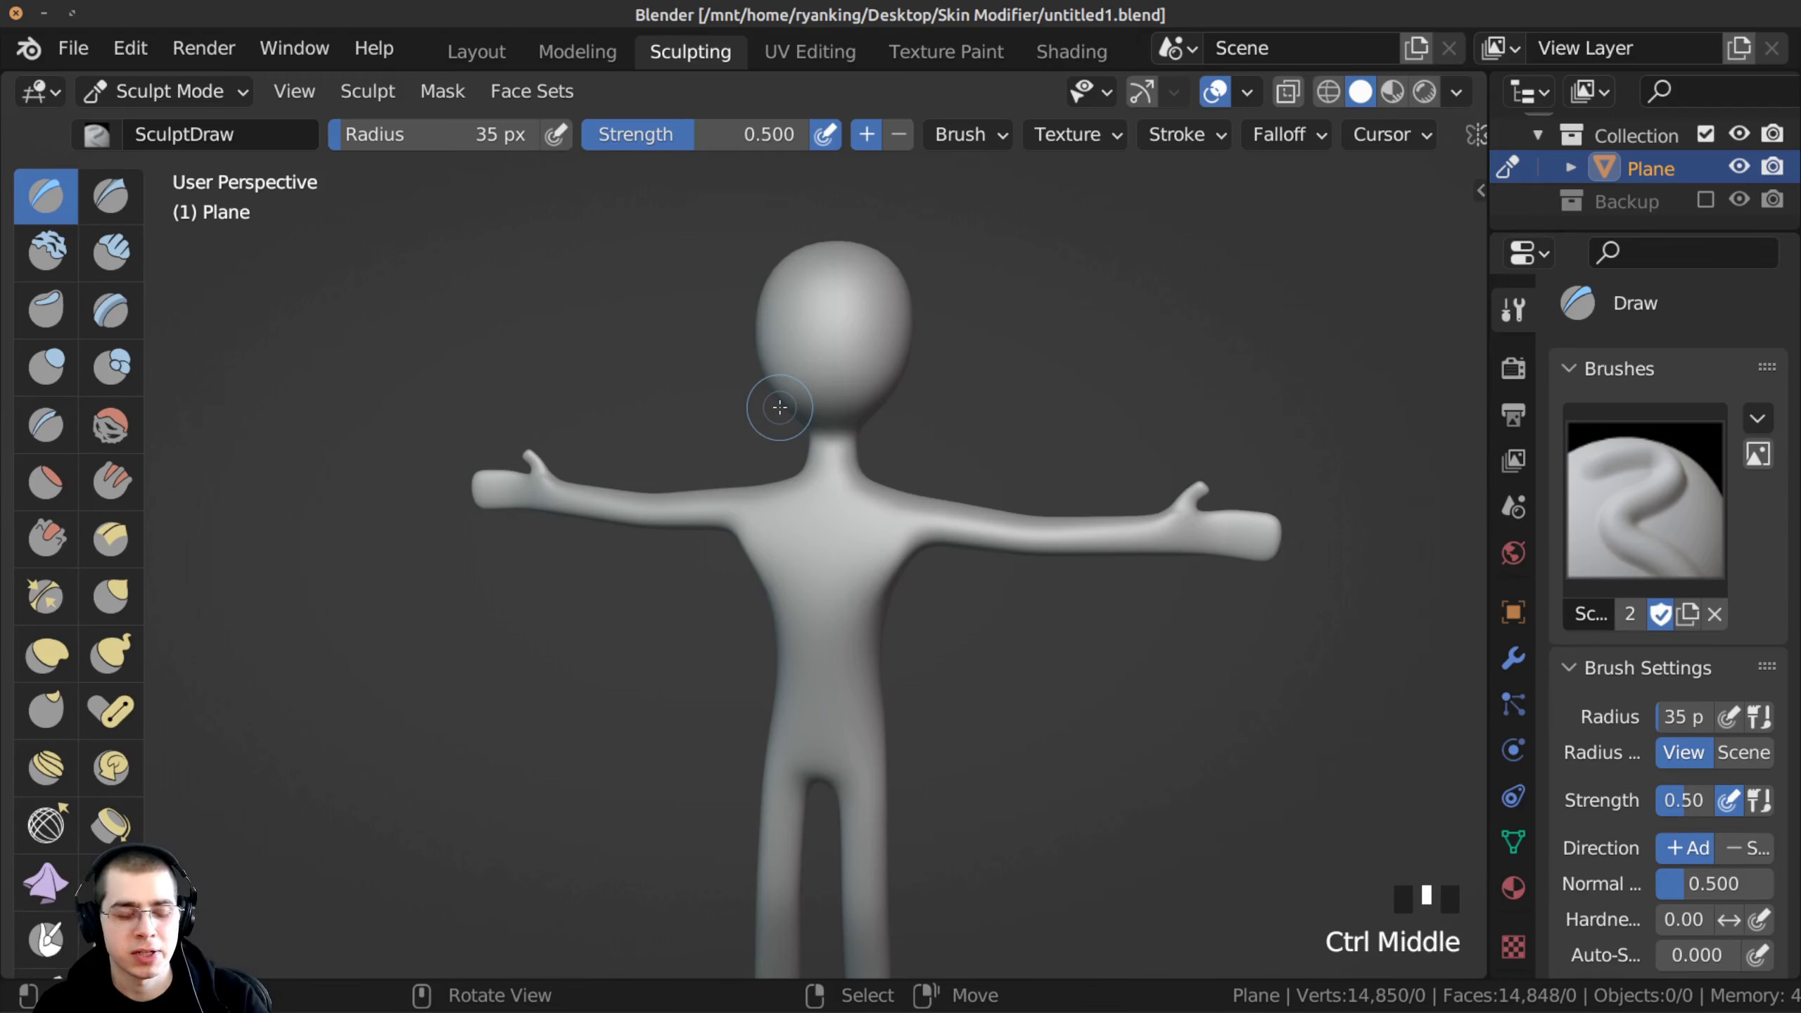
middle_drag(743, 370, 815, 411)
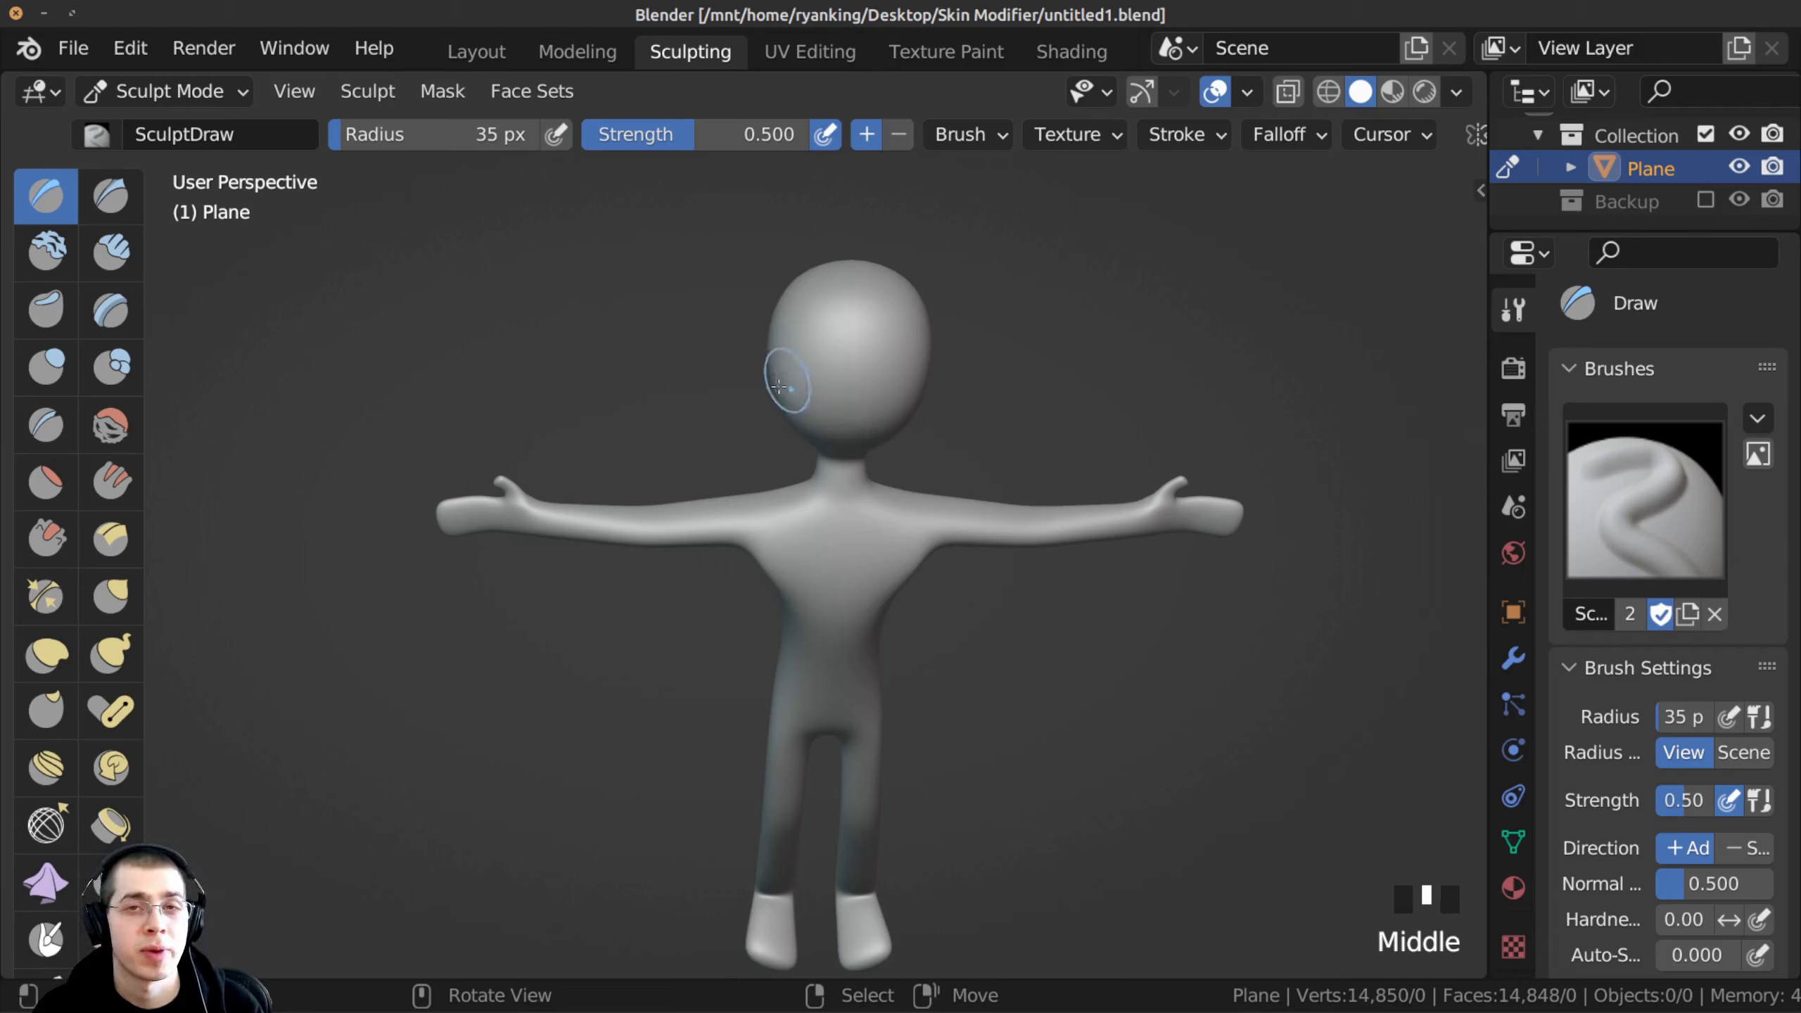
shift+middle_drag(815, 418, 956, 453)
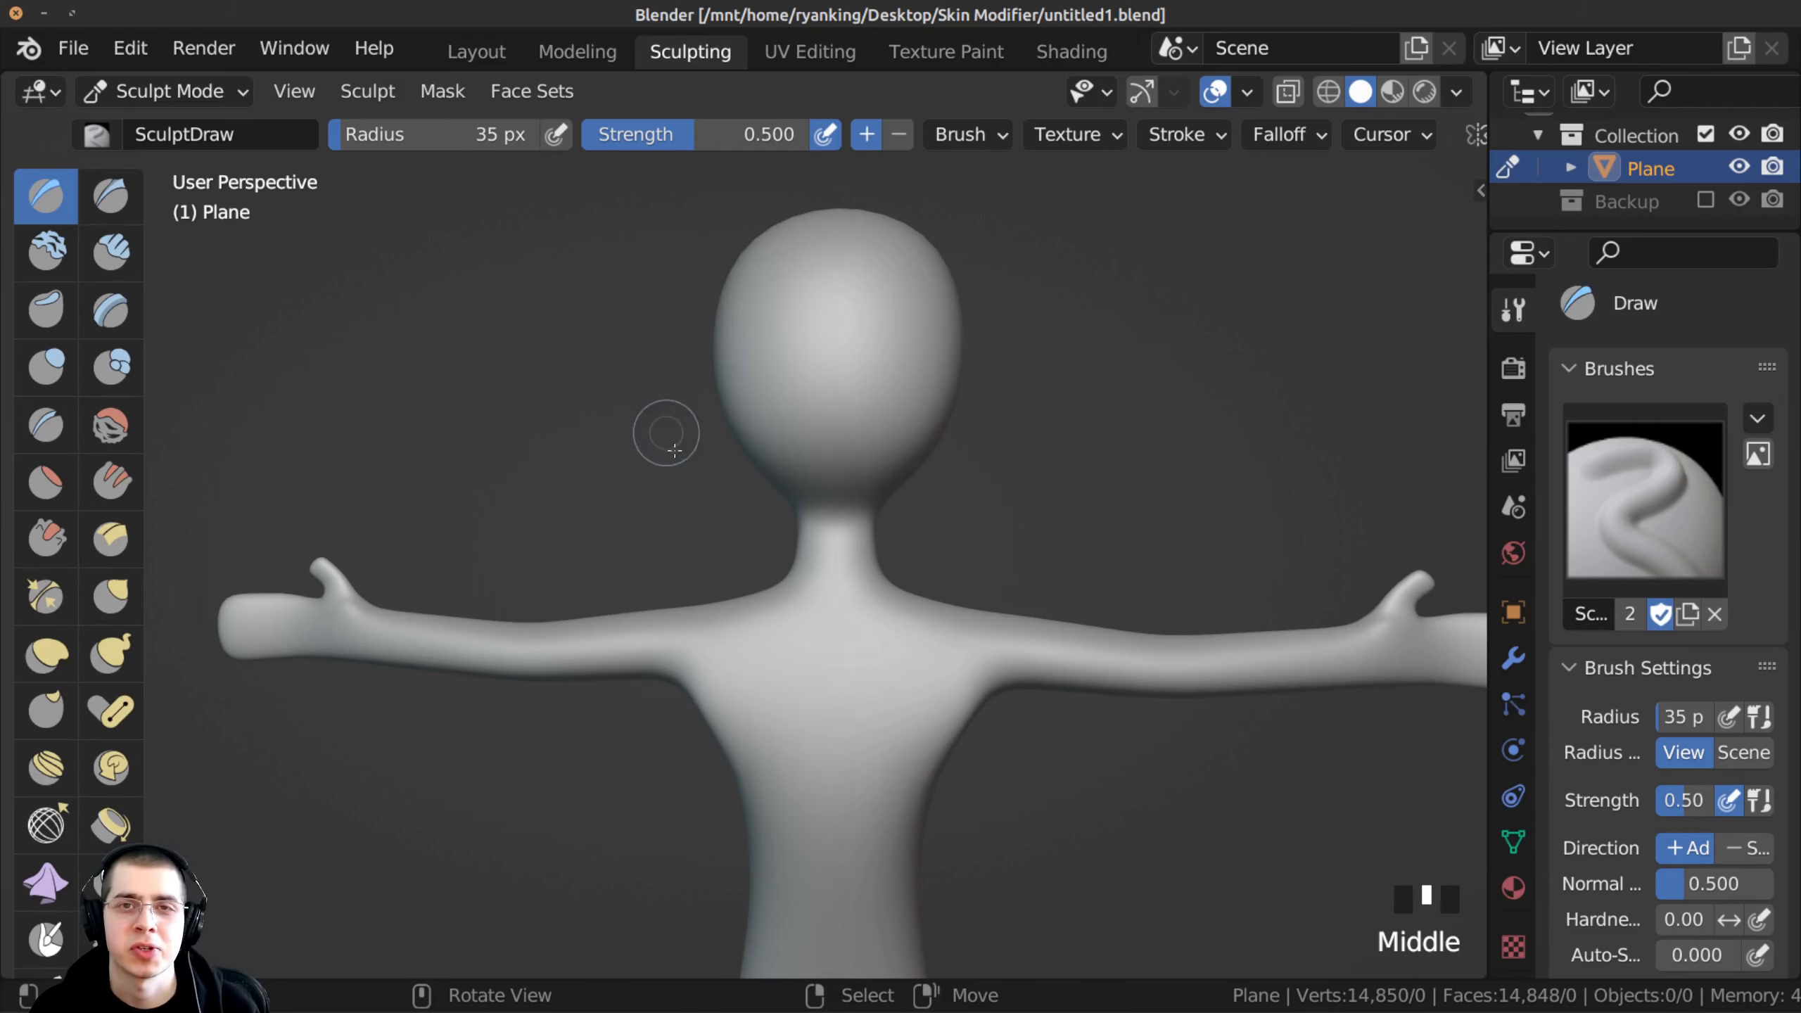
shift+middle_drag(711, 521, 755, 529)
middle_drag(757, 528, 780, 526)
- Expand the 3D viewport to the full window width by collapsing the Outliner and Properties areas
drag(1493, 236, 1494, 191)
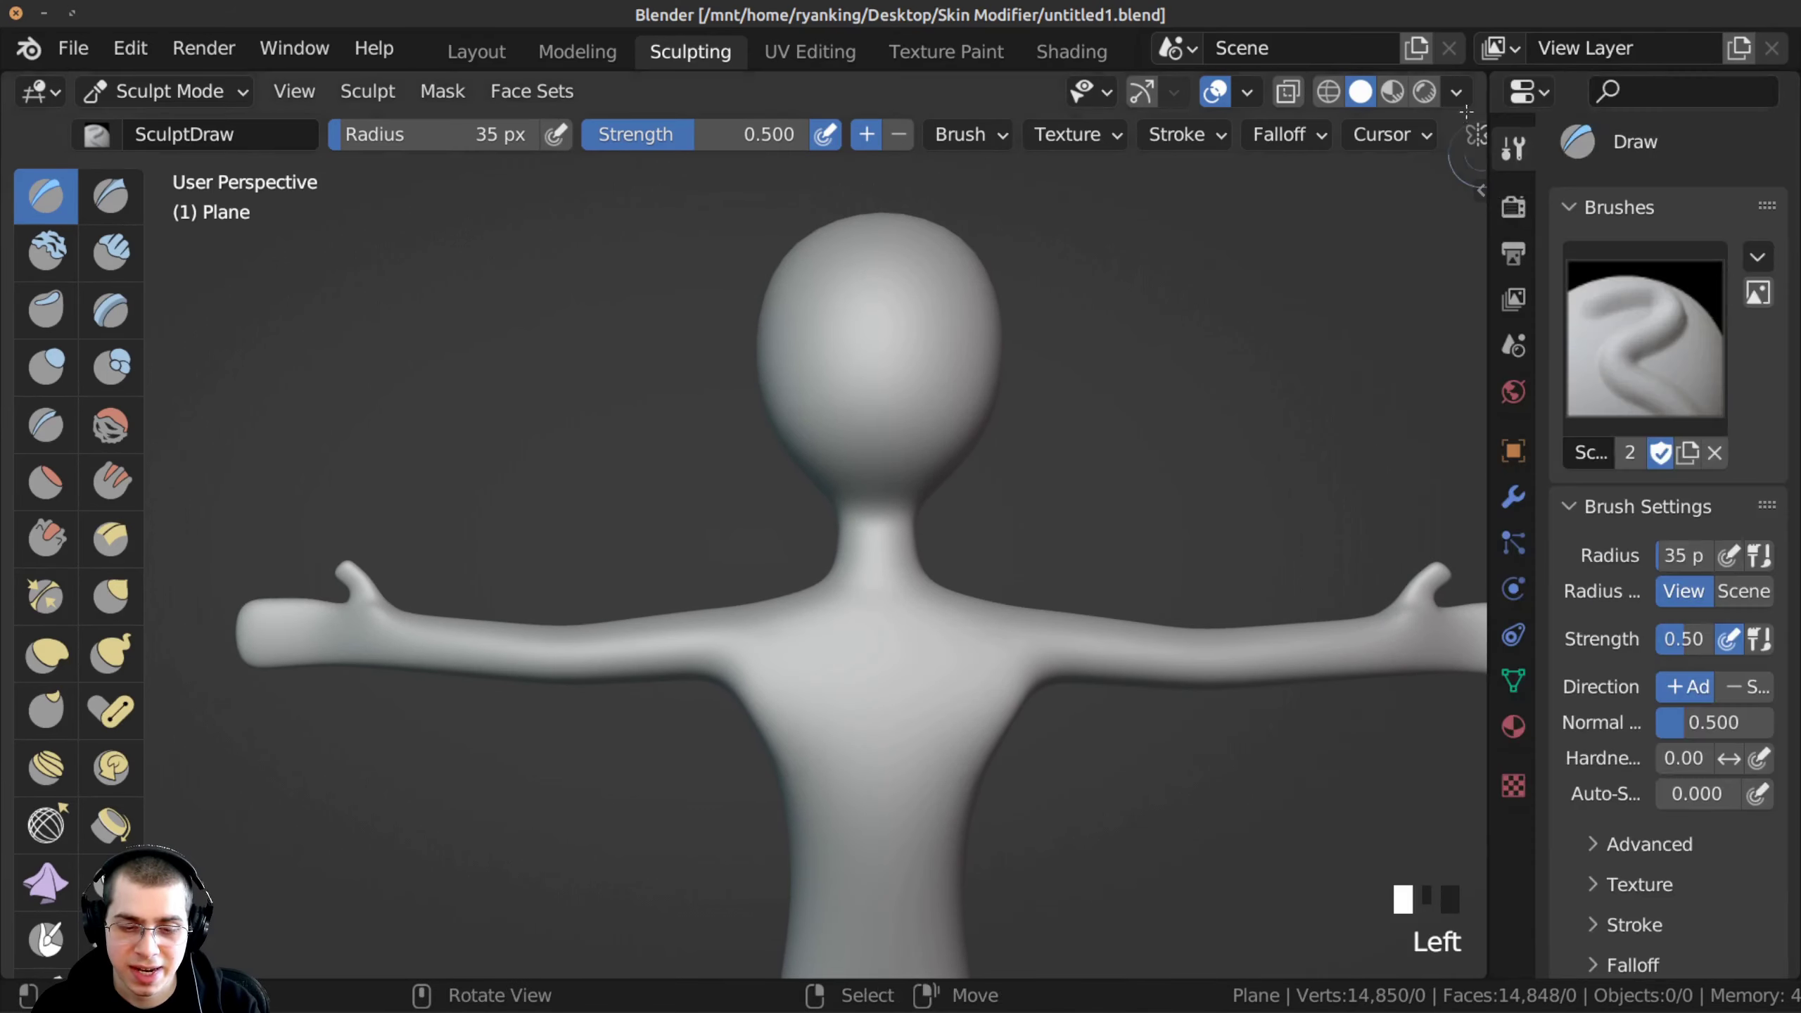
drag(1487, 75, 1539, 81)
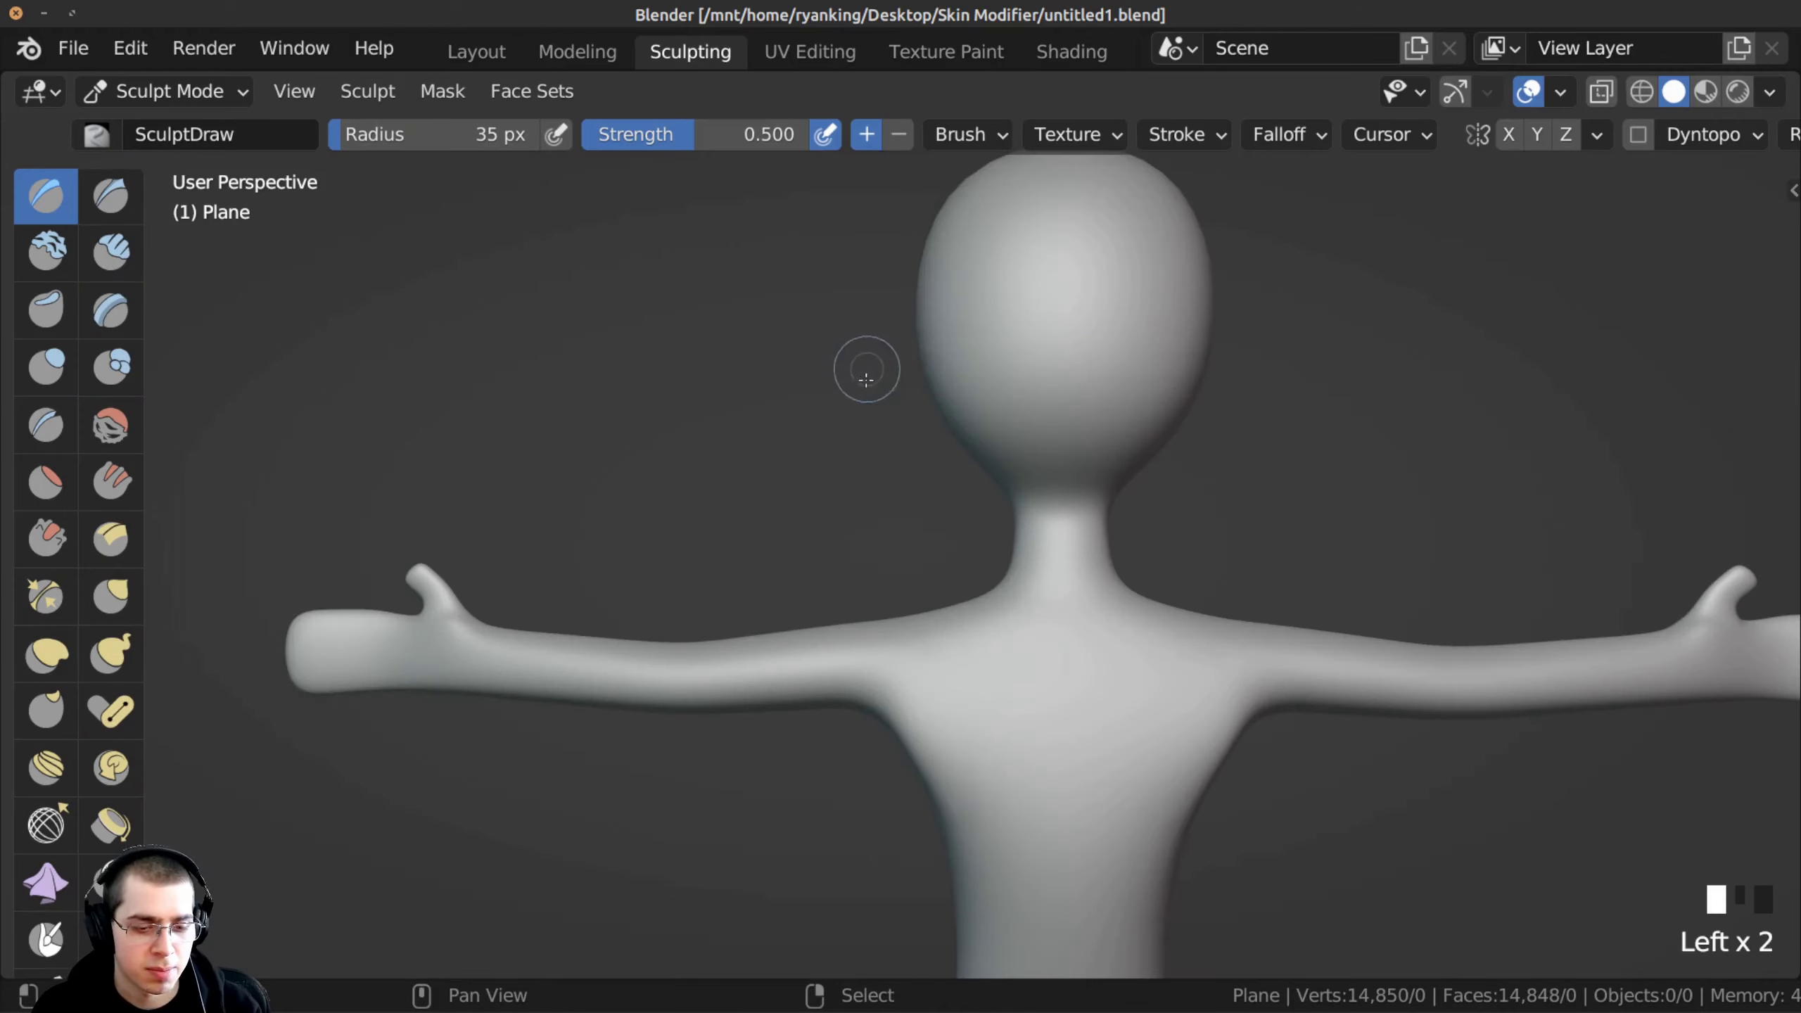
ctrl+middle_drag(860, 369, 900, 362)
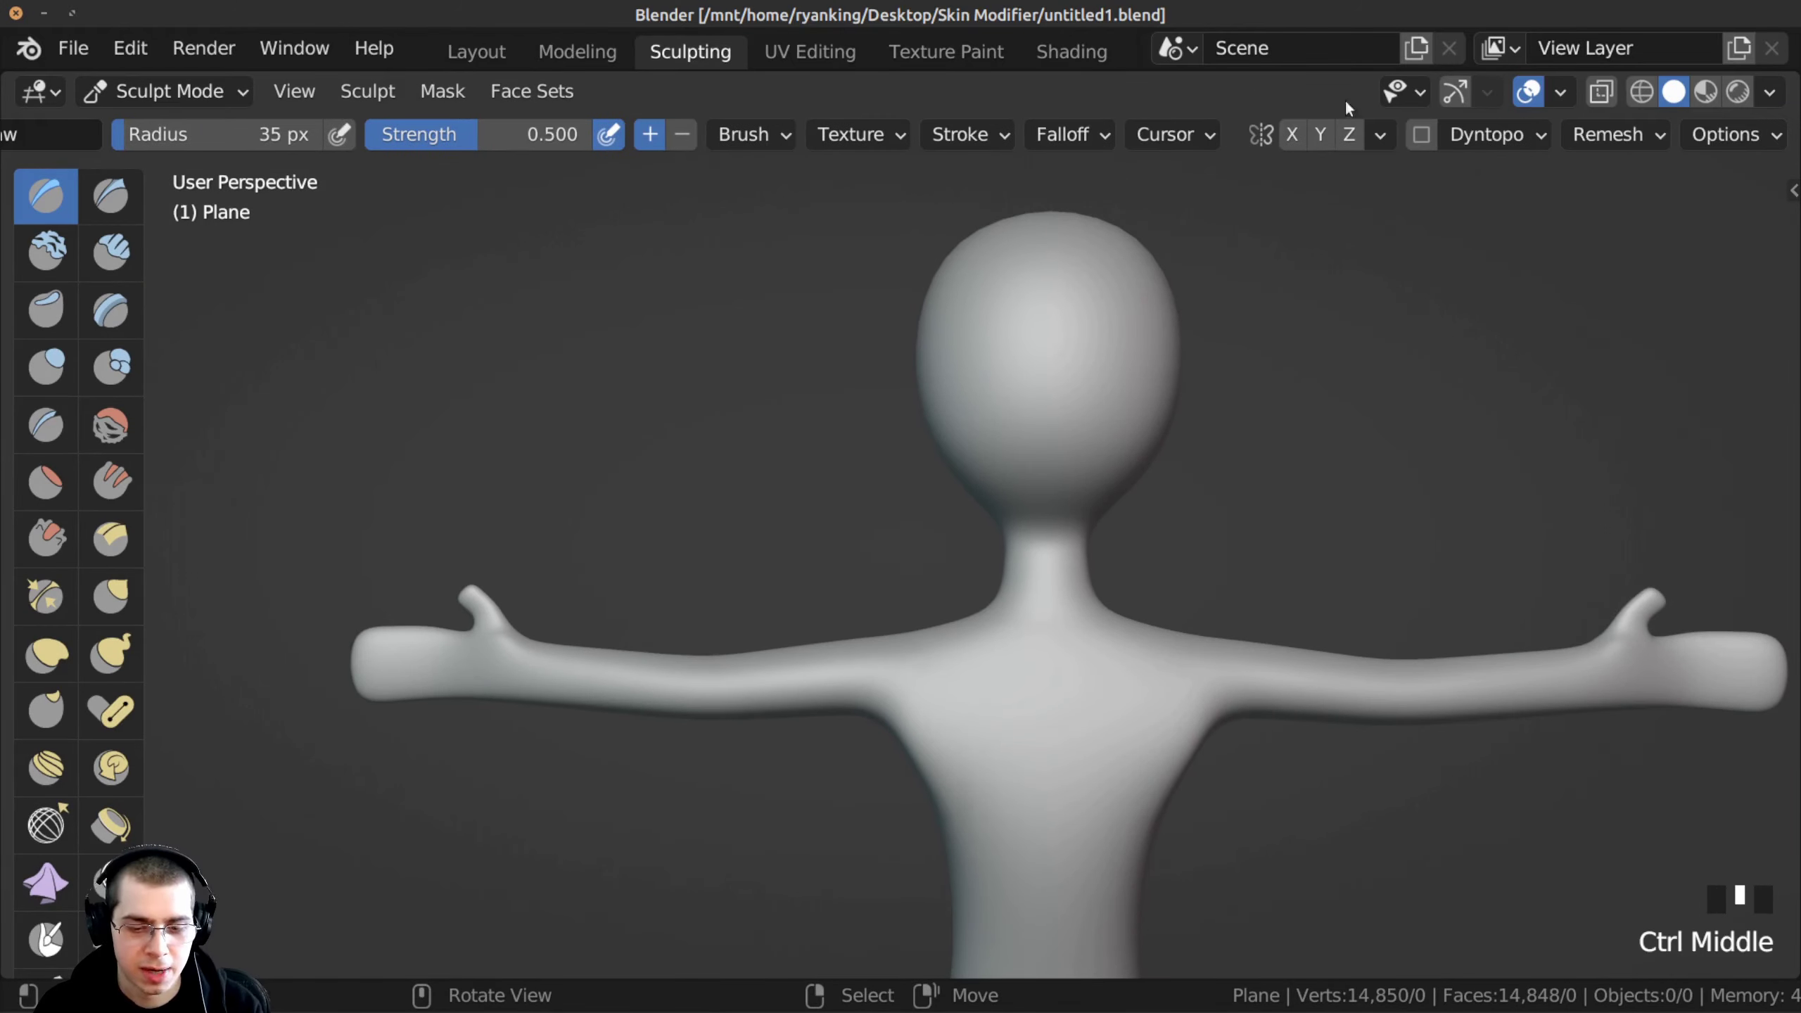
- Enable Dyntopo for the character and set its detail size to 3 px
click(1421, 134)
click(1487, 135)
click(1503, 197)
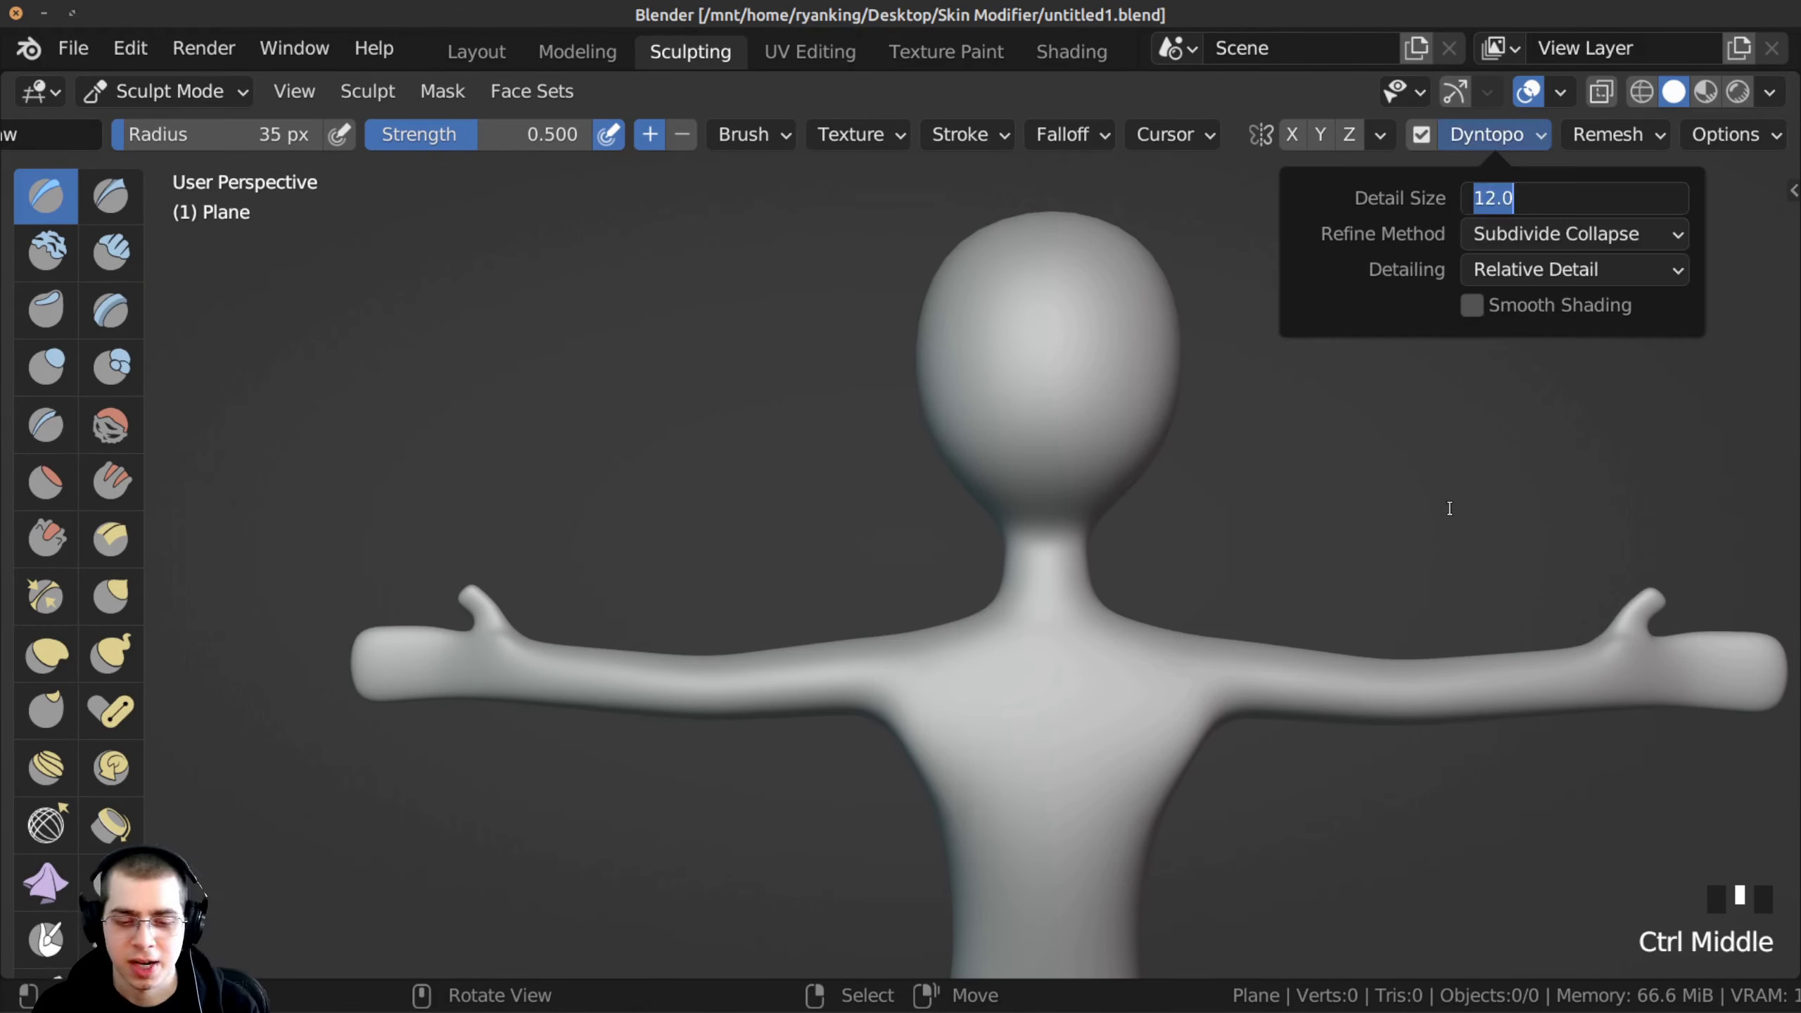
text(3)
key(Return)
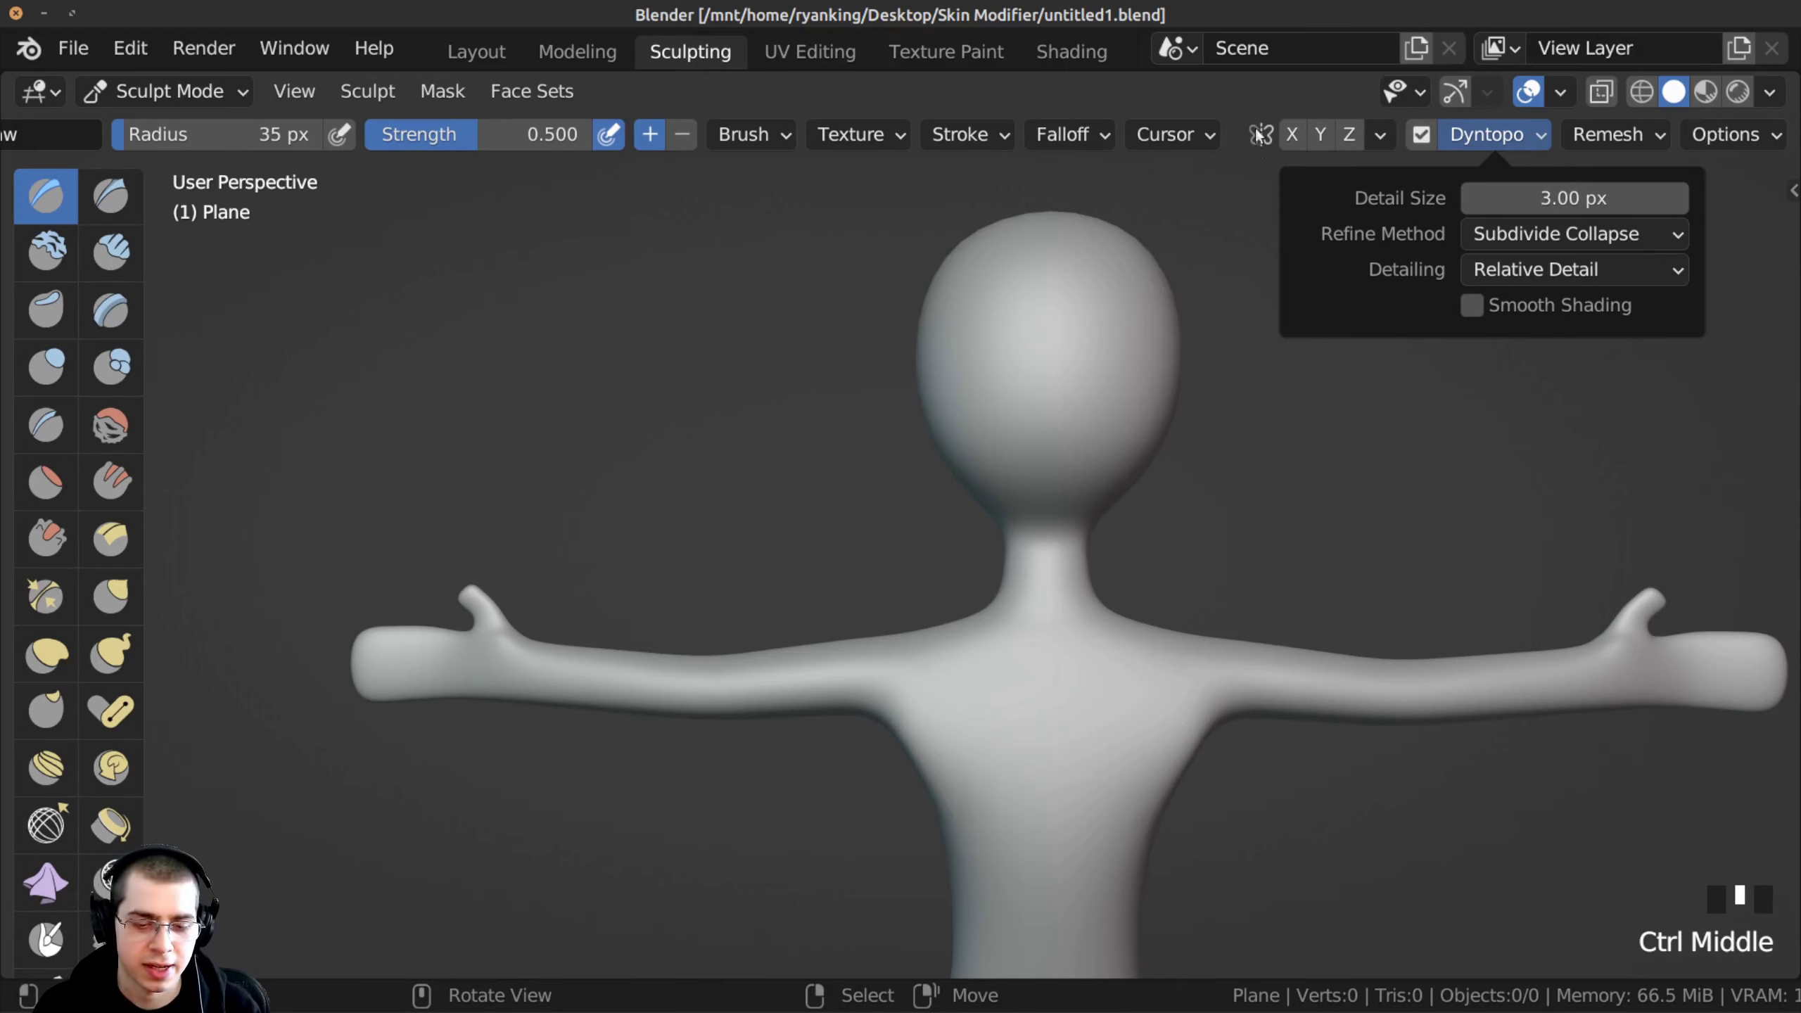
- Turn on X-axis mirror symmetry for sculpting the character
shift+middle_drag(958, 340, 866, 327)
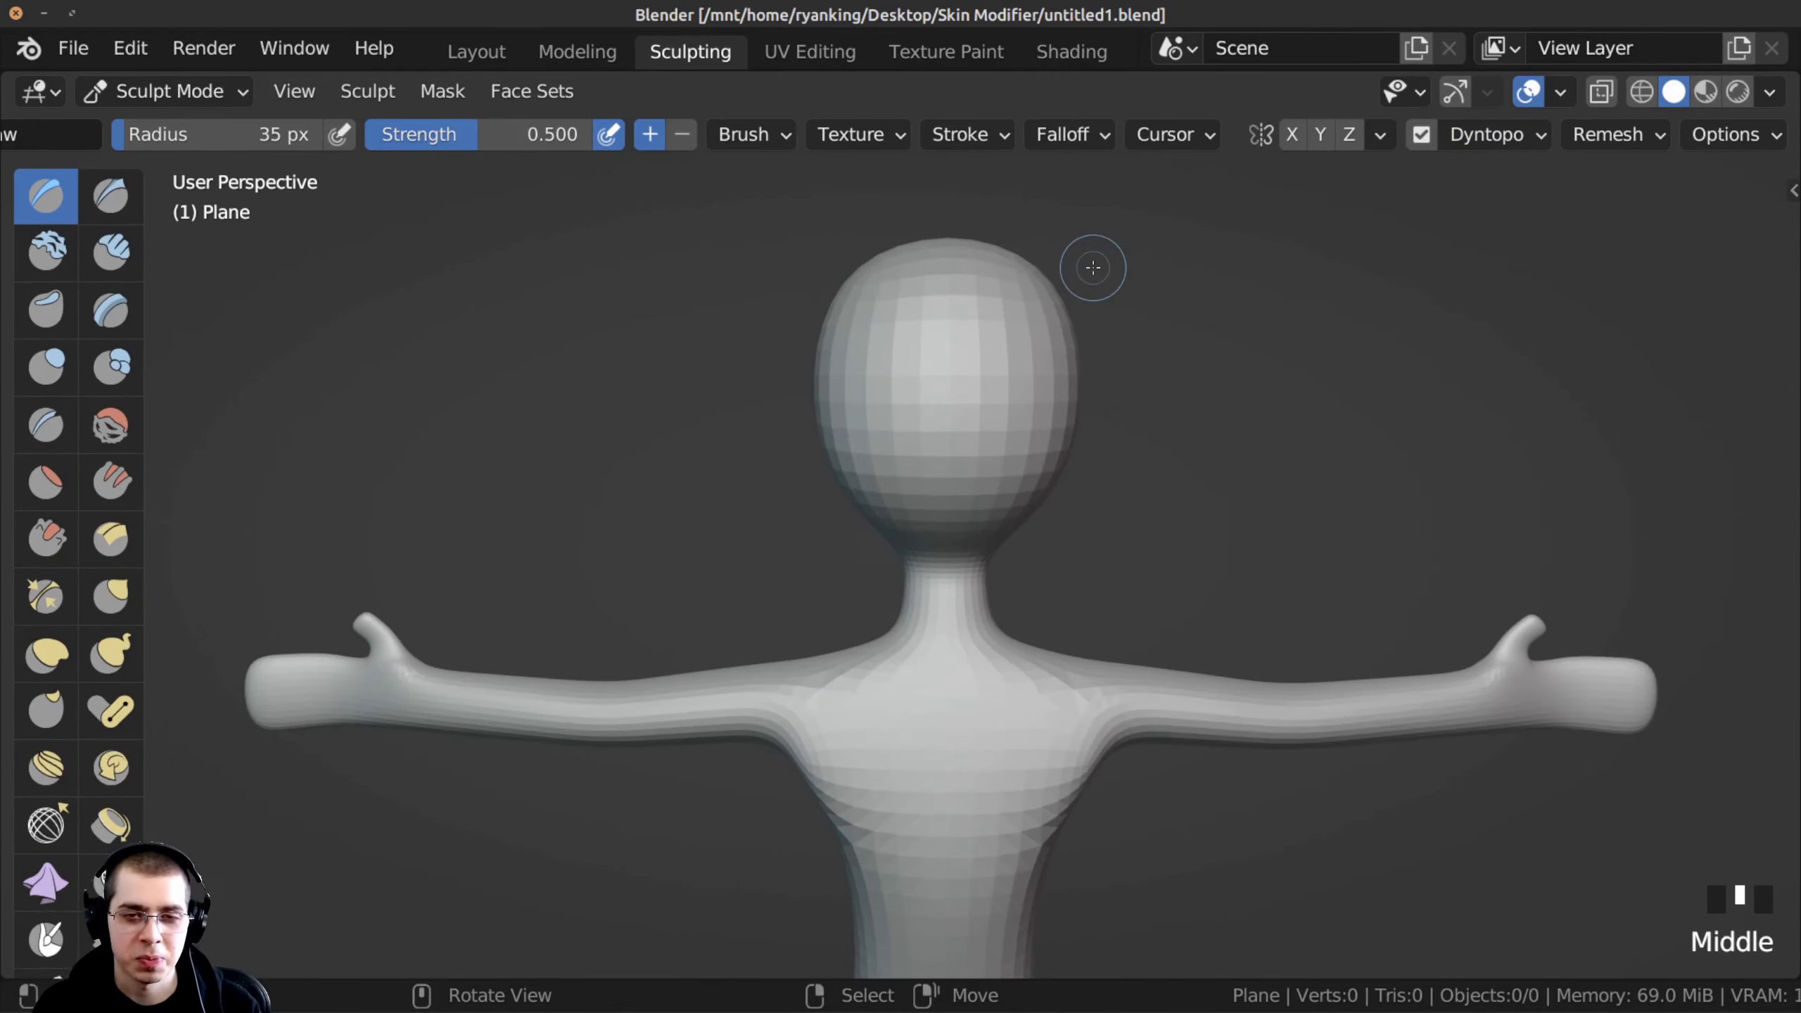
shift+middle_drag(1098, 238, 1129, 214)
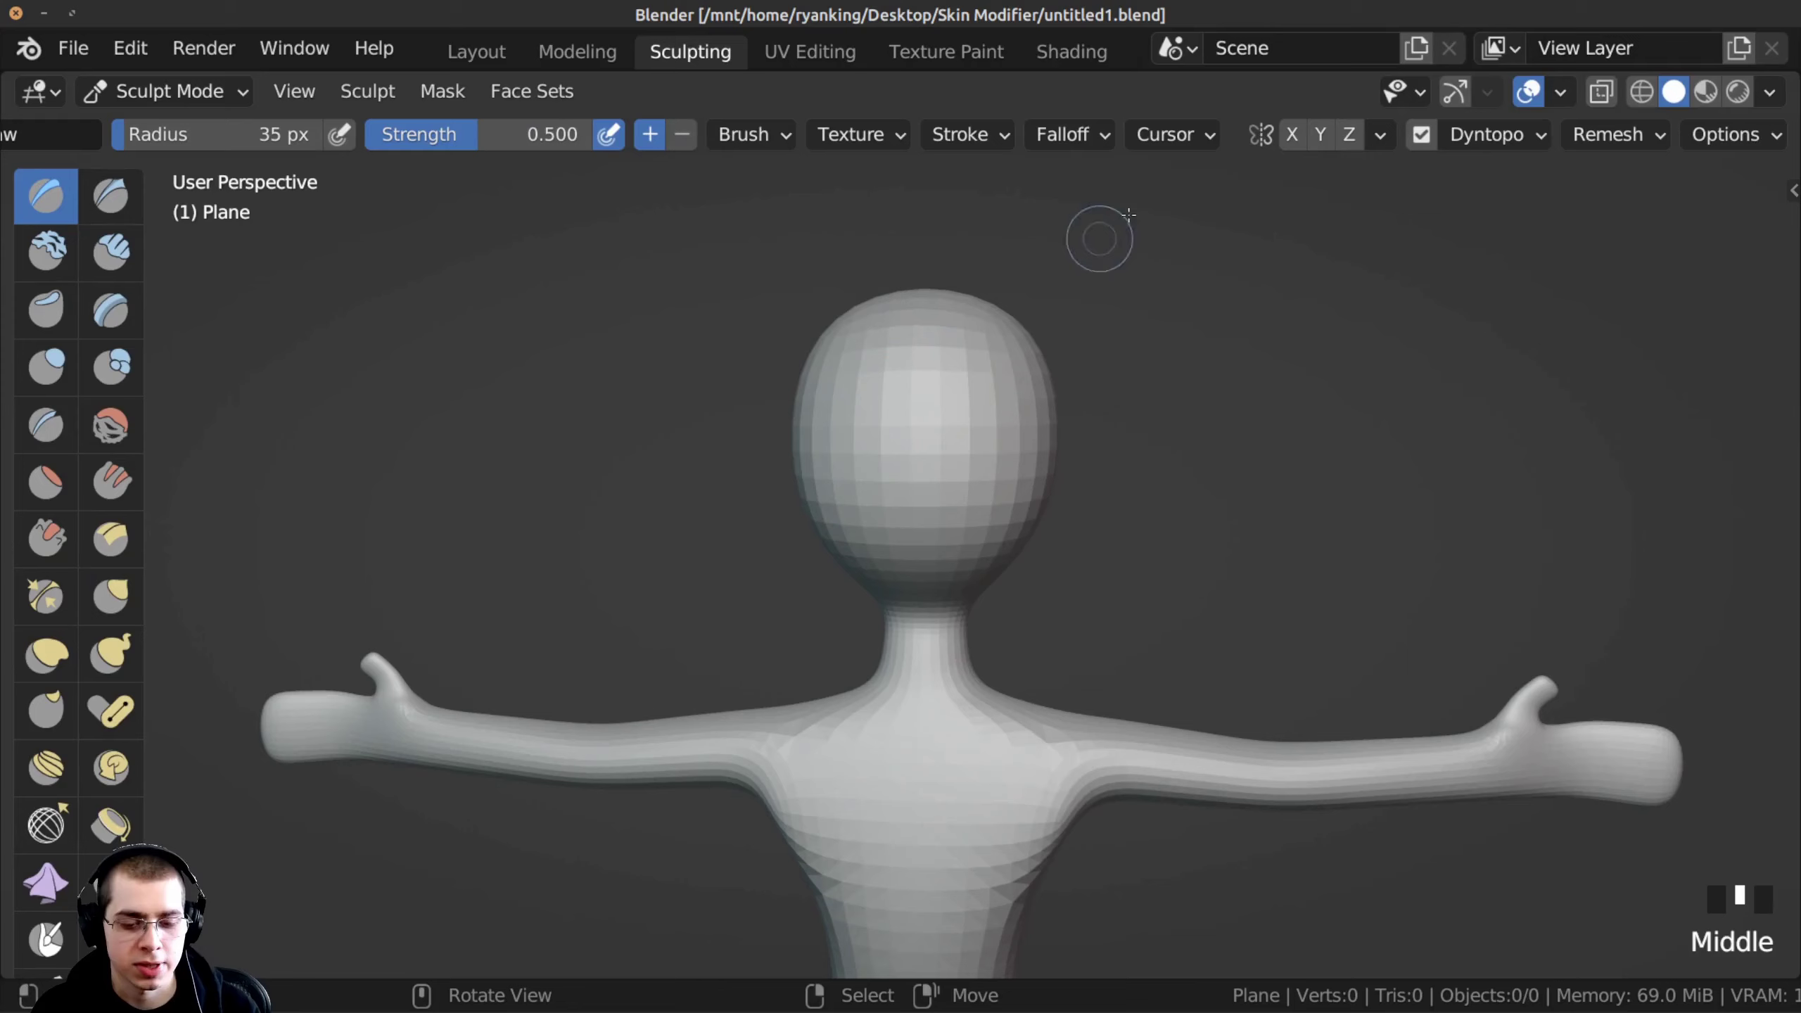
click(1291, 136)
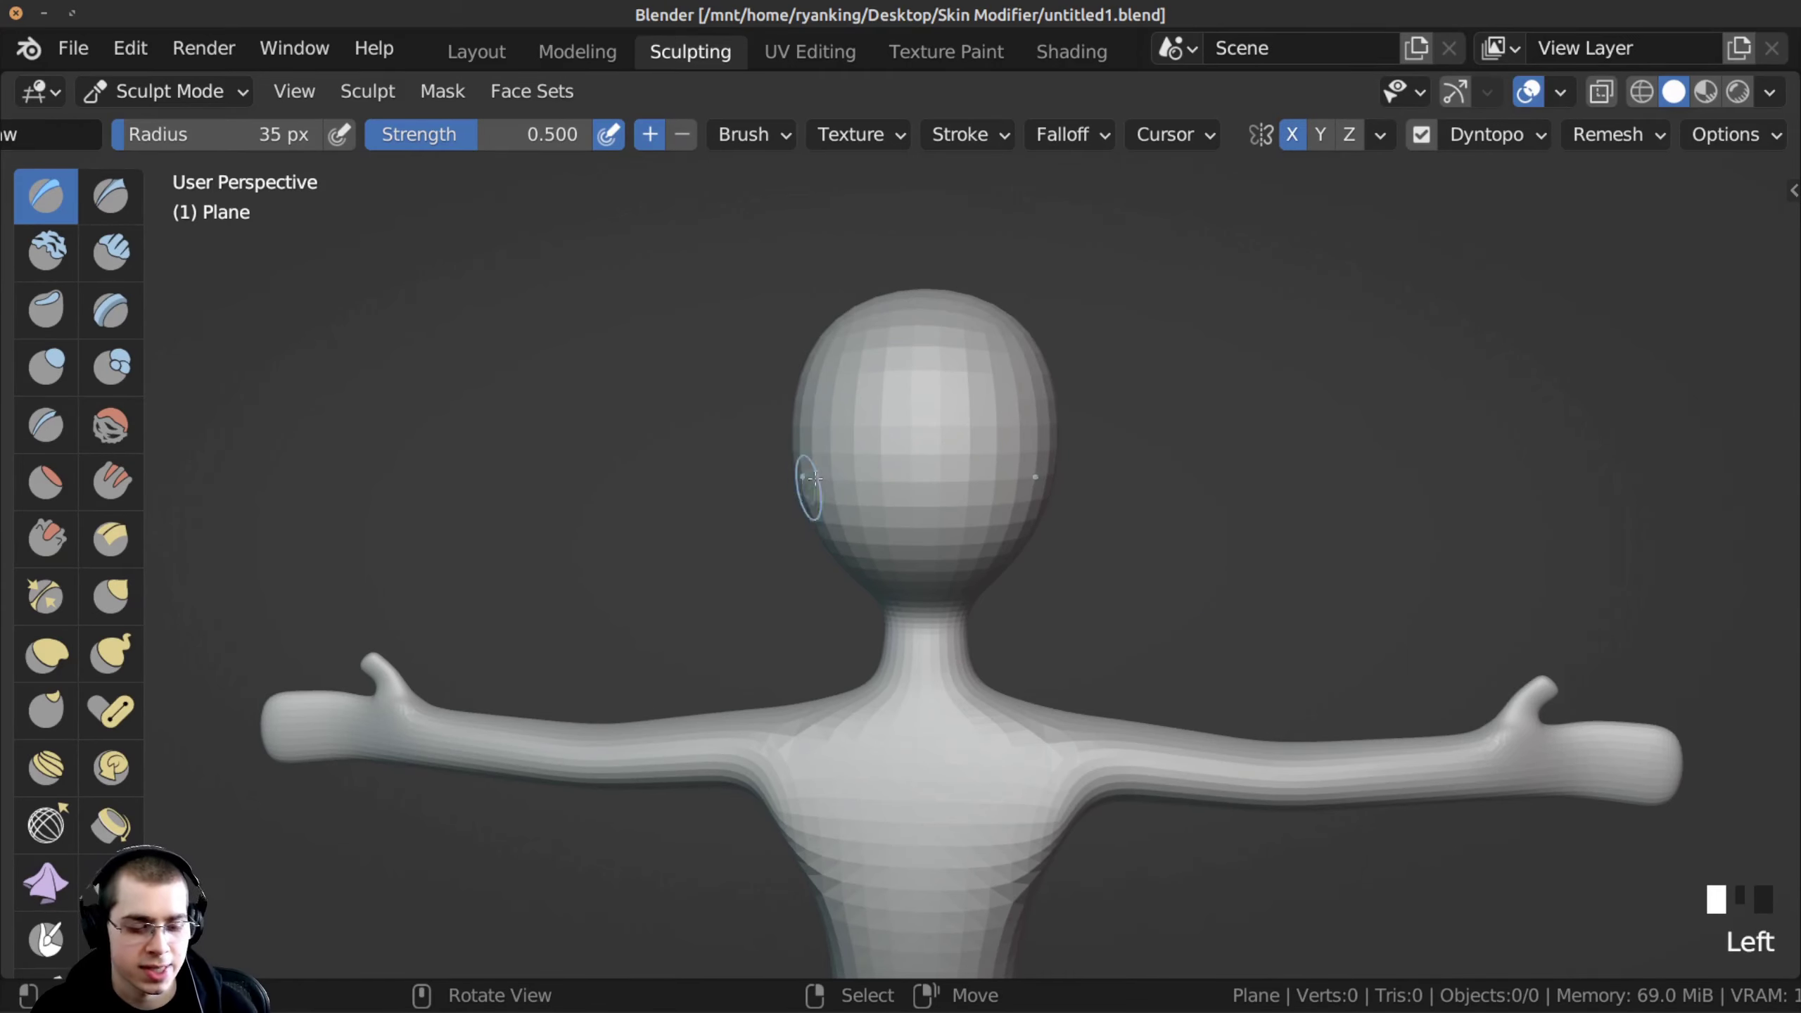
- Change the viewport shading MatCap to the matte reddish clay sphere
mouse_move(804, 483)
shift+middle_down()
mouse_move(804, 511)
mouse_move(1065, 302)
shift+middle_up()
click(1770, 92)
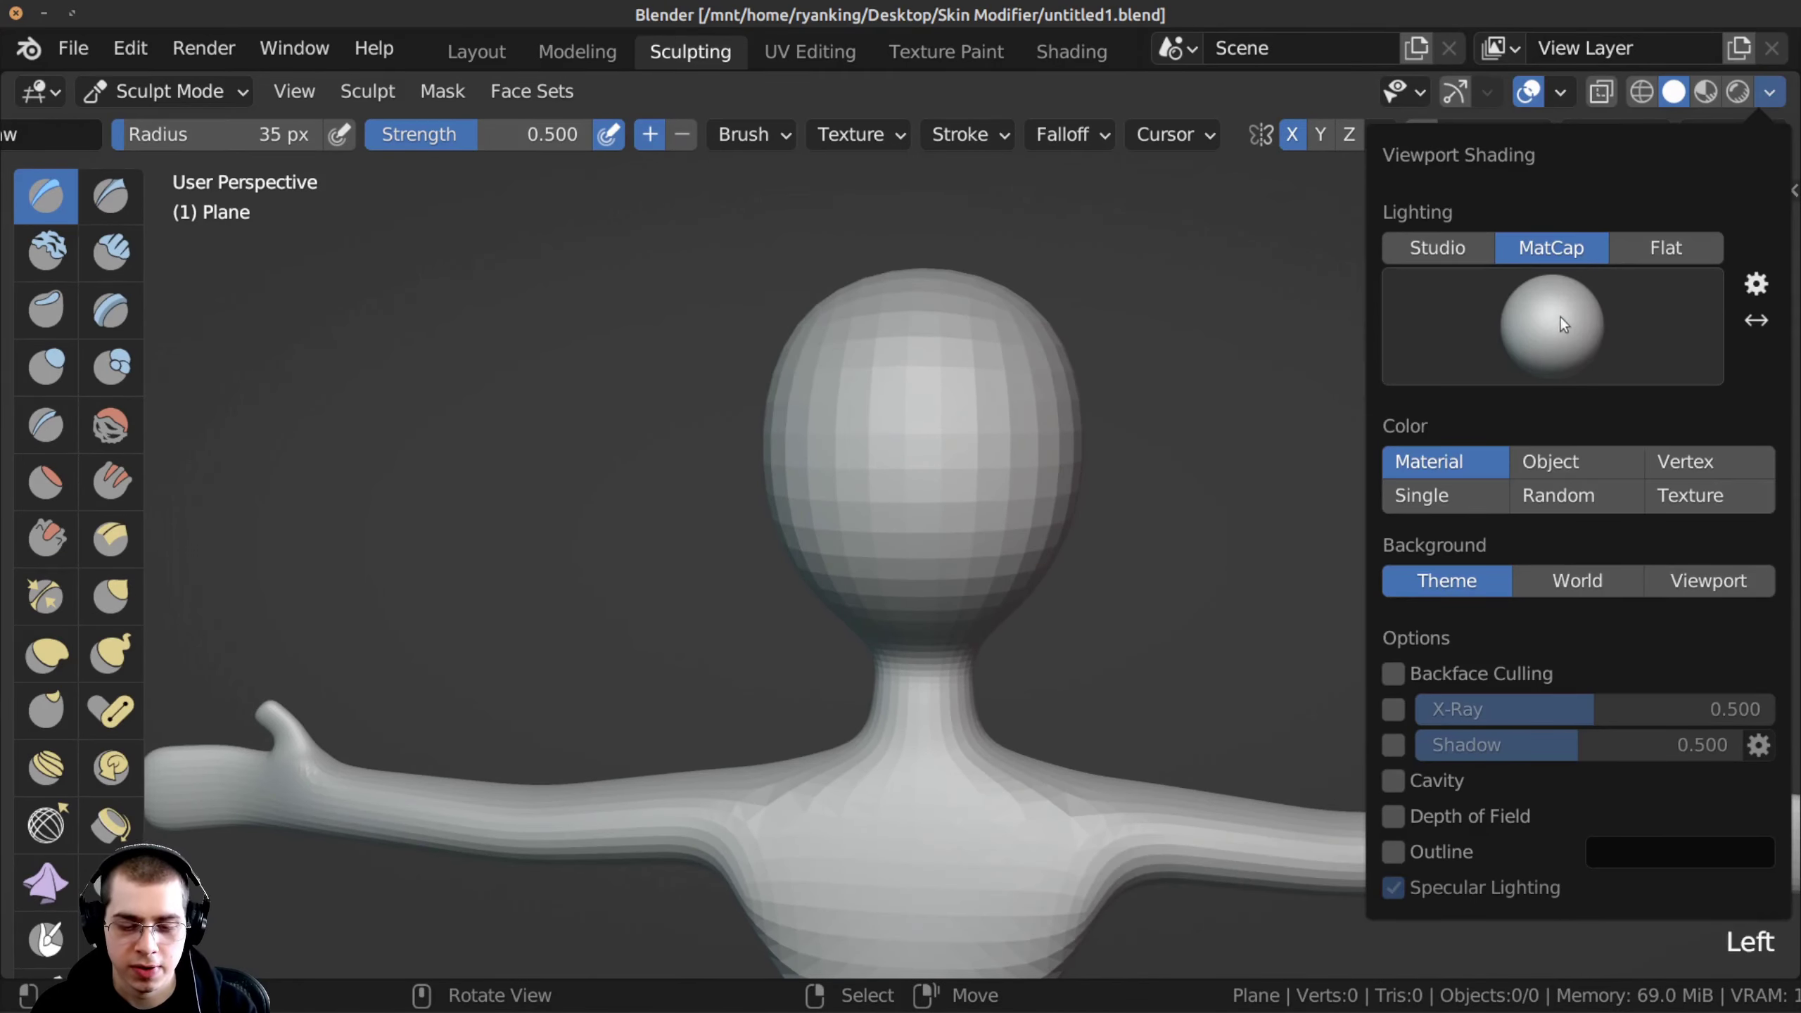
click(1545, 334)
scroll(1241, 680, down, 3)
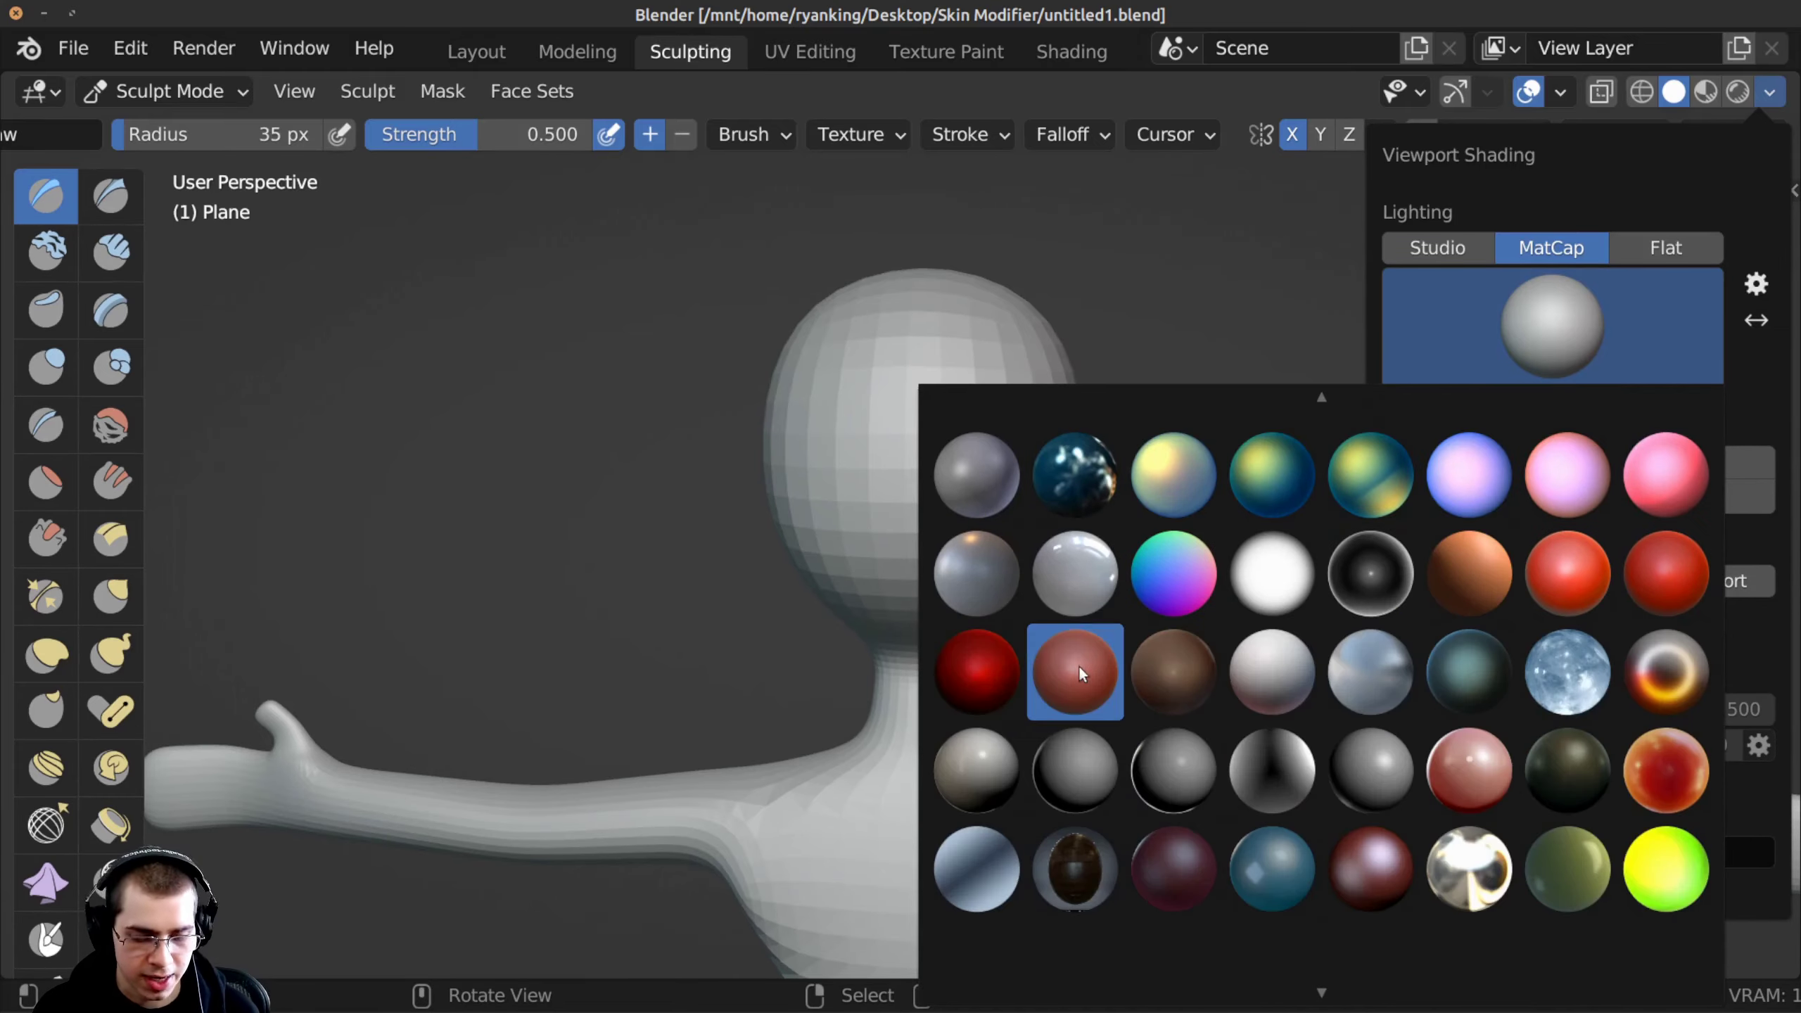
click(1076, 670)
- Sculpt mirrored strokes over the character's forehead and face with the Clay Strips brush
mouse_move(853, 448)
middle_down()
mouse_move(826, 427)
mouse_move(814, 474)
middle_up()
ctrl+middle_drag(814, 474, 824, 443)
click(110, 254)
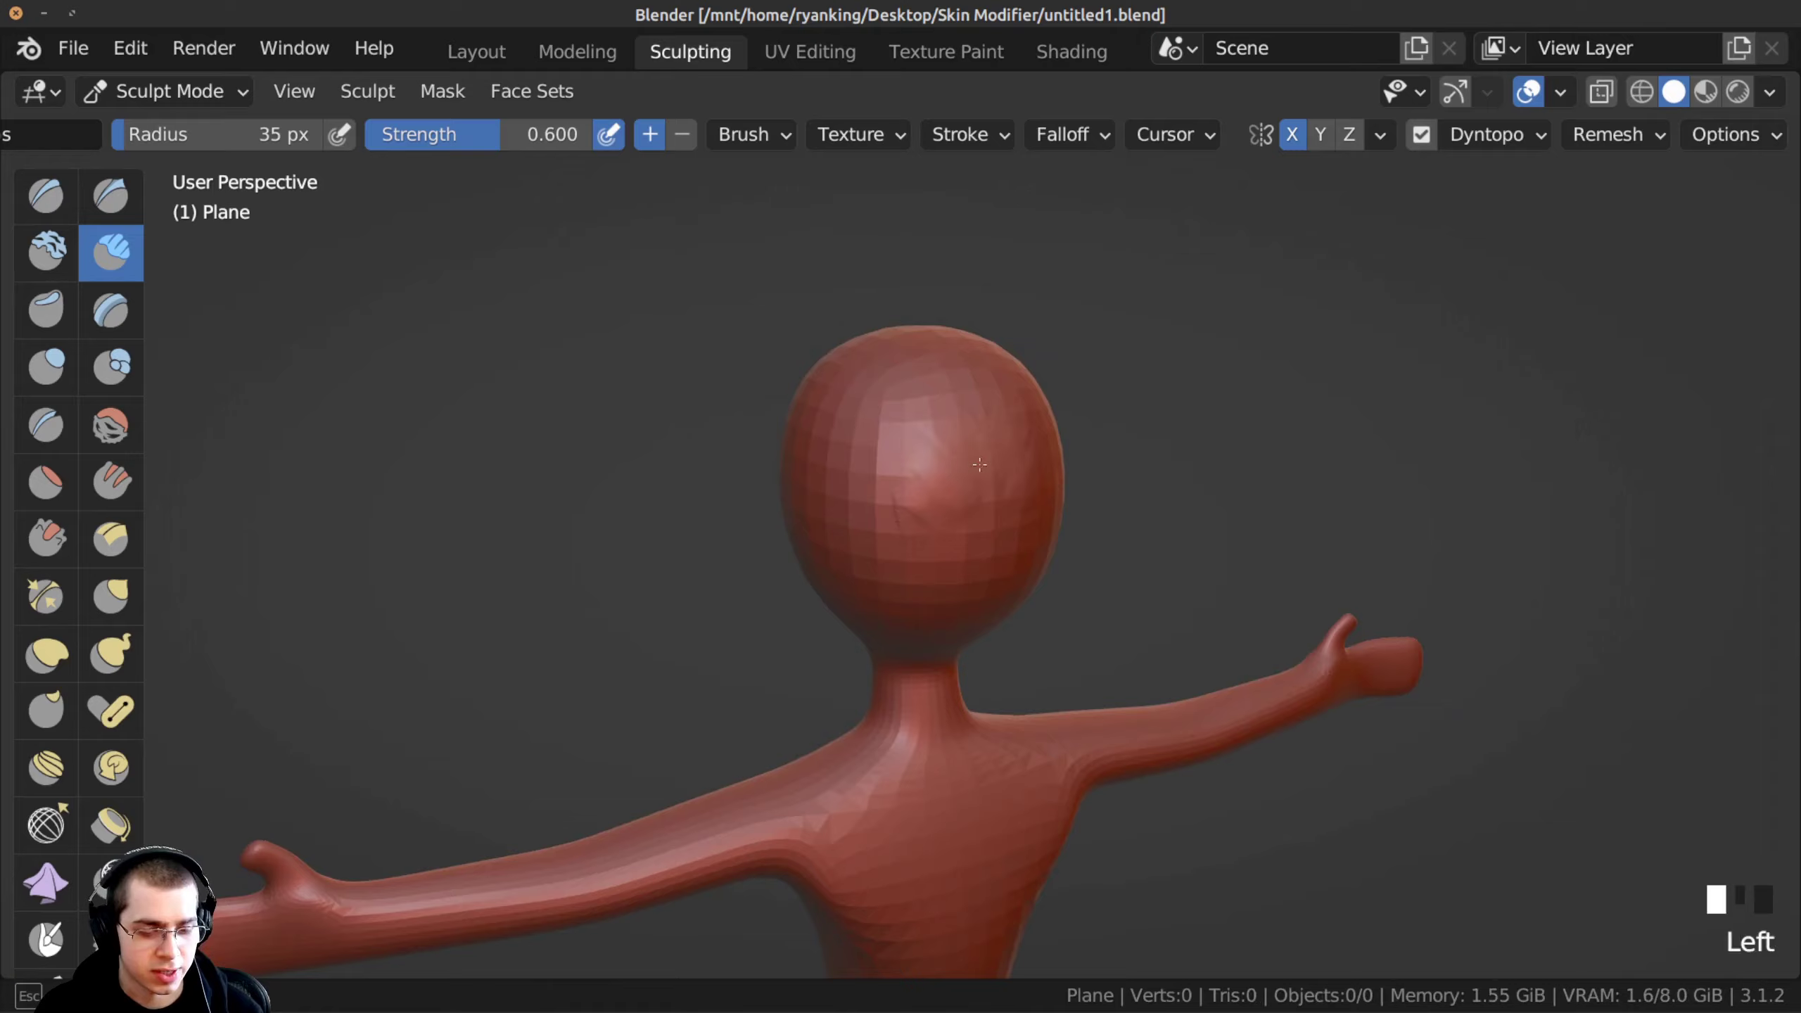
drag(979, 465, 1007, 418)
middle_drag(1006, 419, 939, 387)
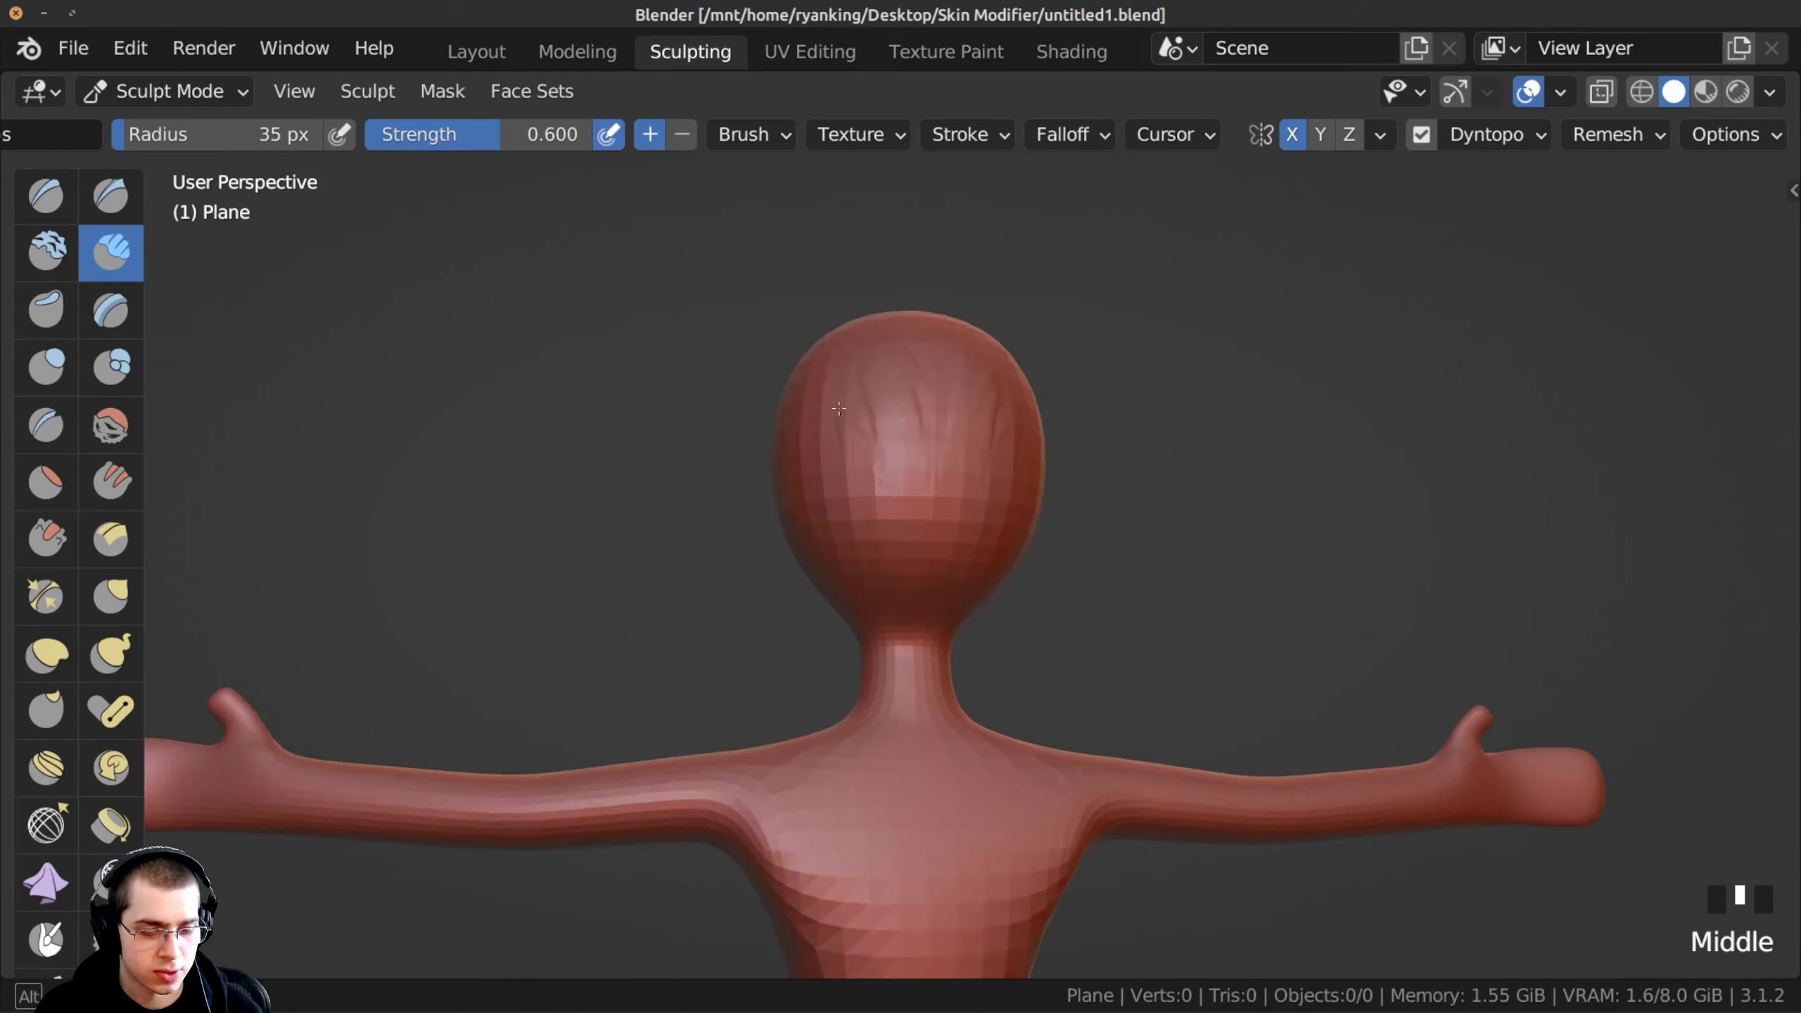
drag(947, 412, 912, 475)
mouse_move(968, 705)
shift+middle_down()
mouse_move(800, 591)
mouse_move(839, 561)
shift+middle_up()
mouse_move(840, 560)
shift+middle_down()
mouse_move(861, 512)
mouse_move(895, 500)
shift+middle_up()
drag(836, 540, 900, 671)
shift+middle_drag(886, 610, 886, 553)
mouse_move(903, 489)
mouse_down()
mouse_move(928, 561)
mouse_move(906, 611)
mouse_up()
drag(837, 510, 860, 610)
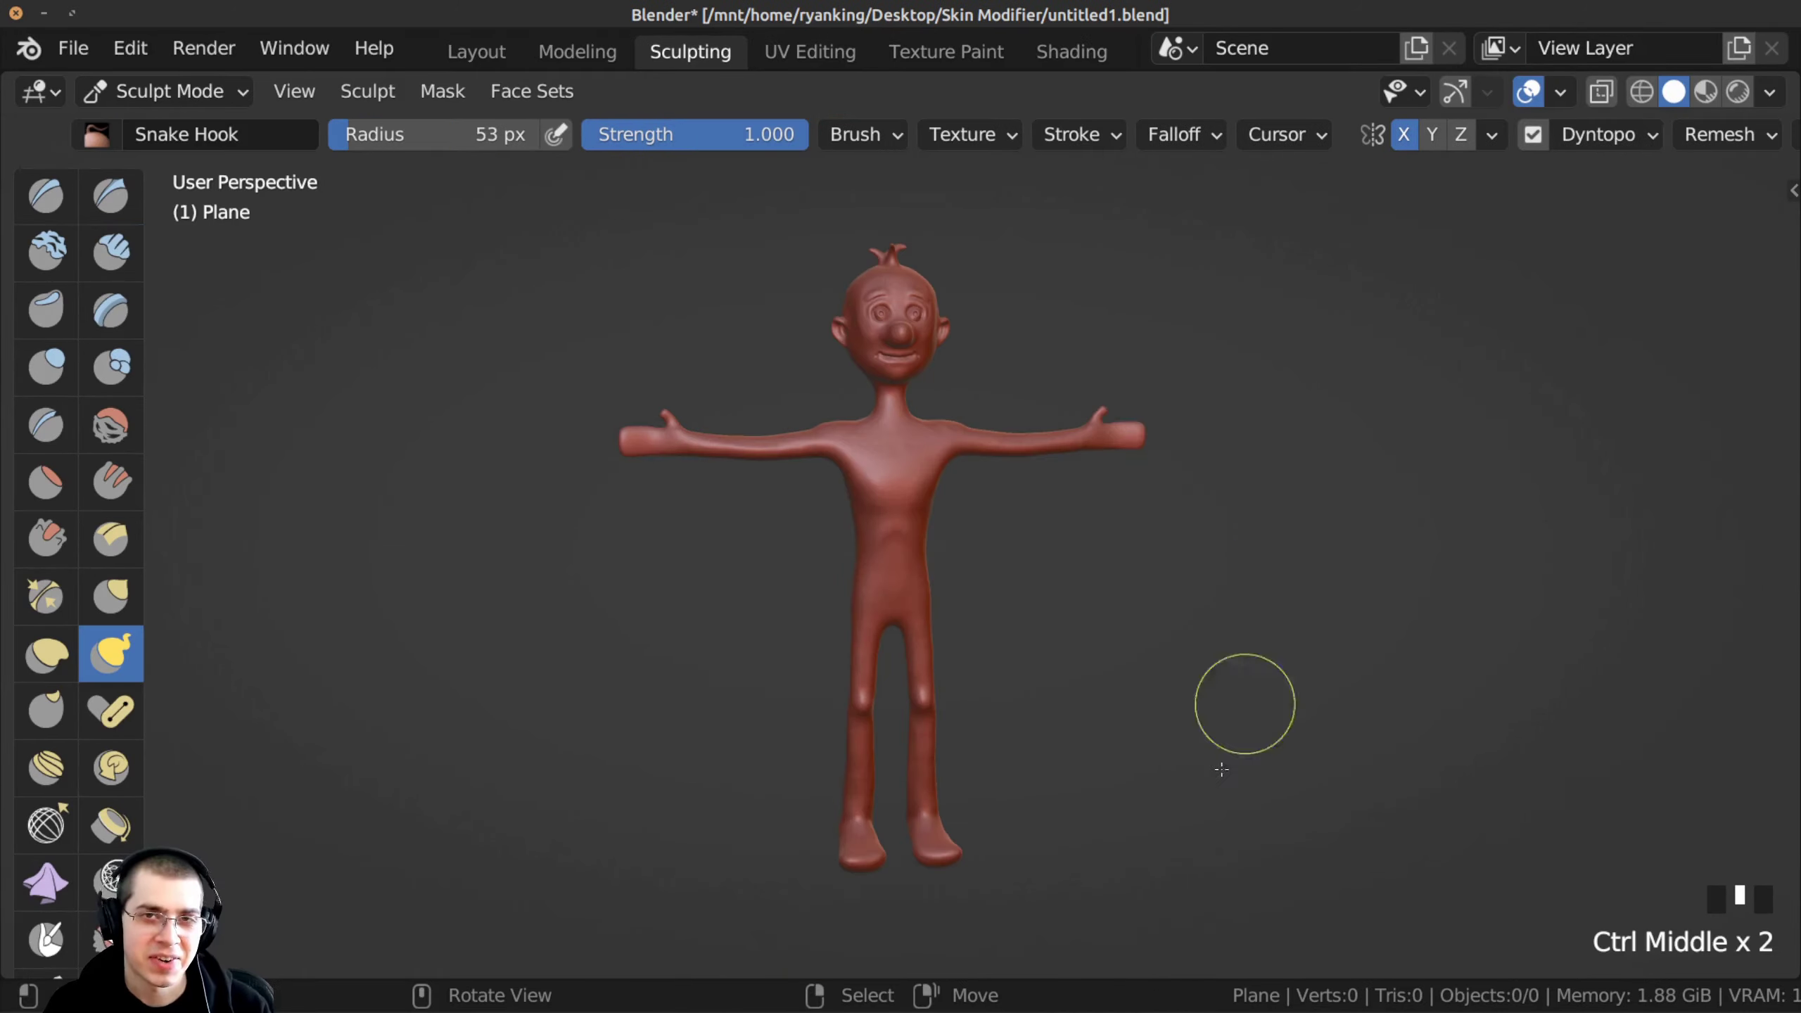
mouse_move(688, 467)
middle_down()
mouse_move(618, 479)
mouse_move(571, 402)
mouse_move(726, 488)
mouse_move(693, 459)
middle_up()
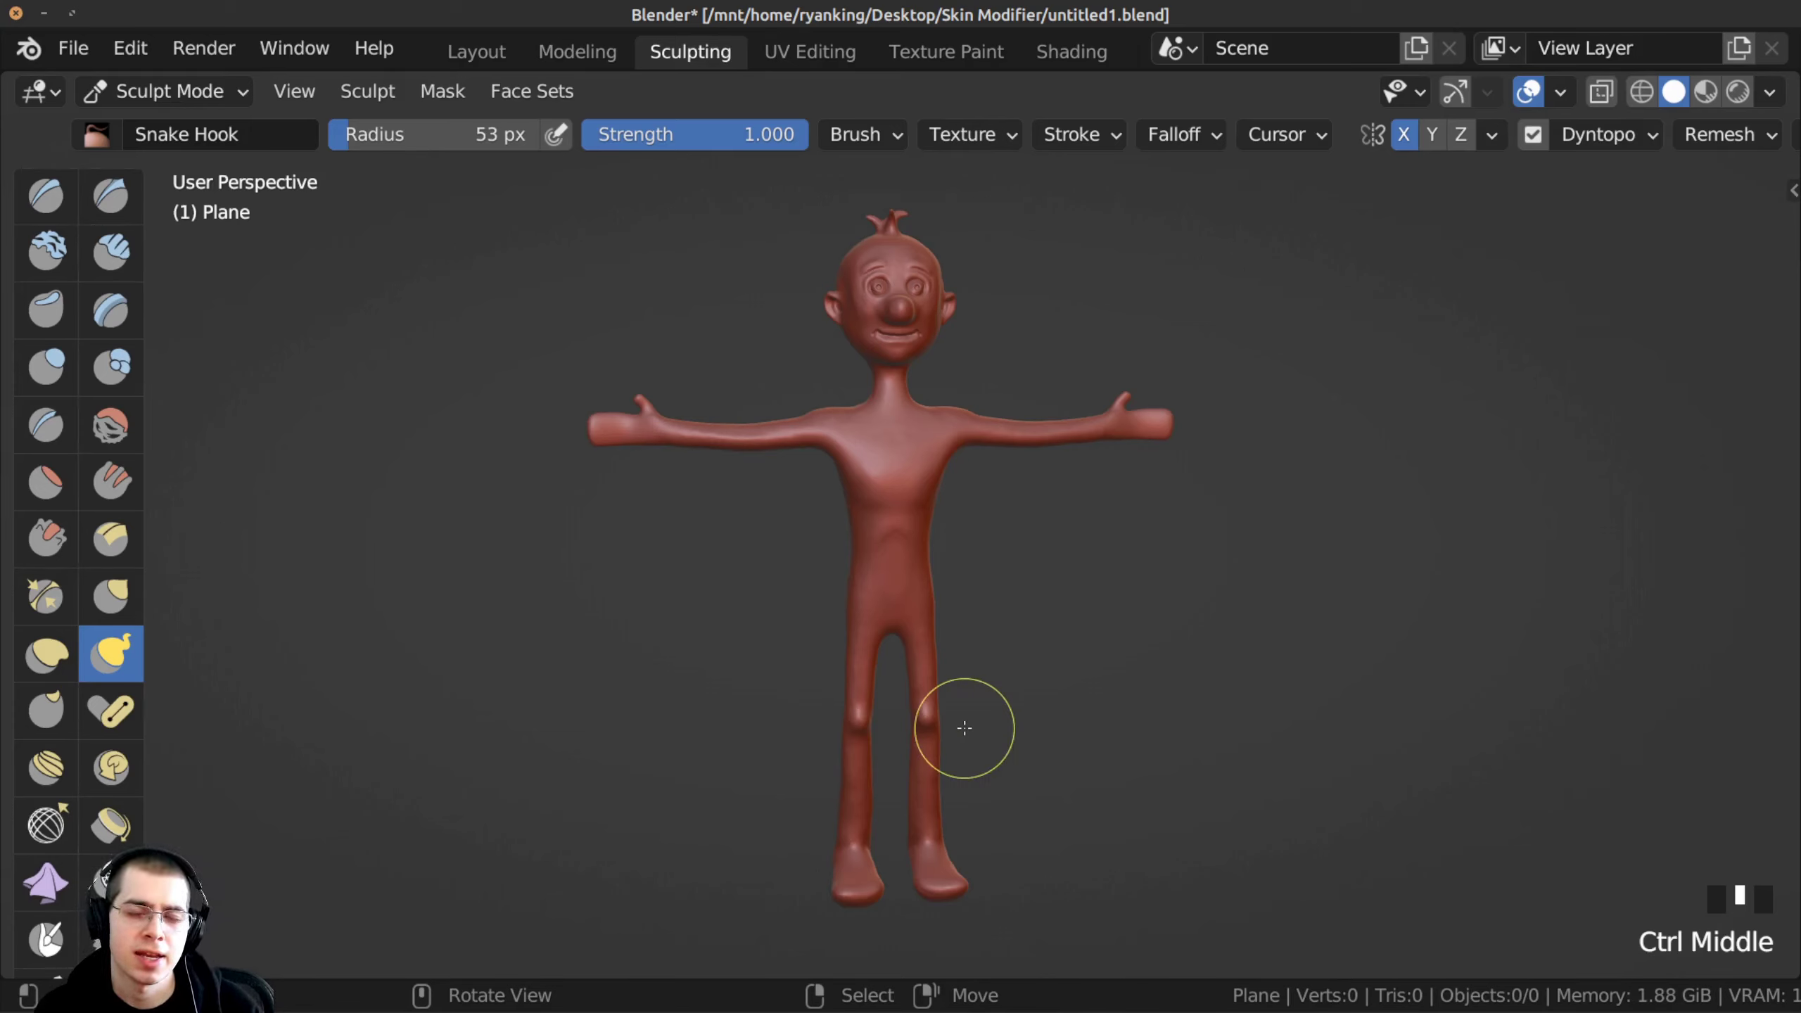
middle_drag(631, 515, 647, 479)
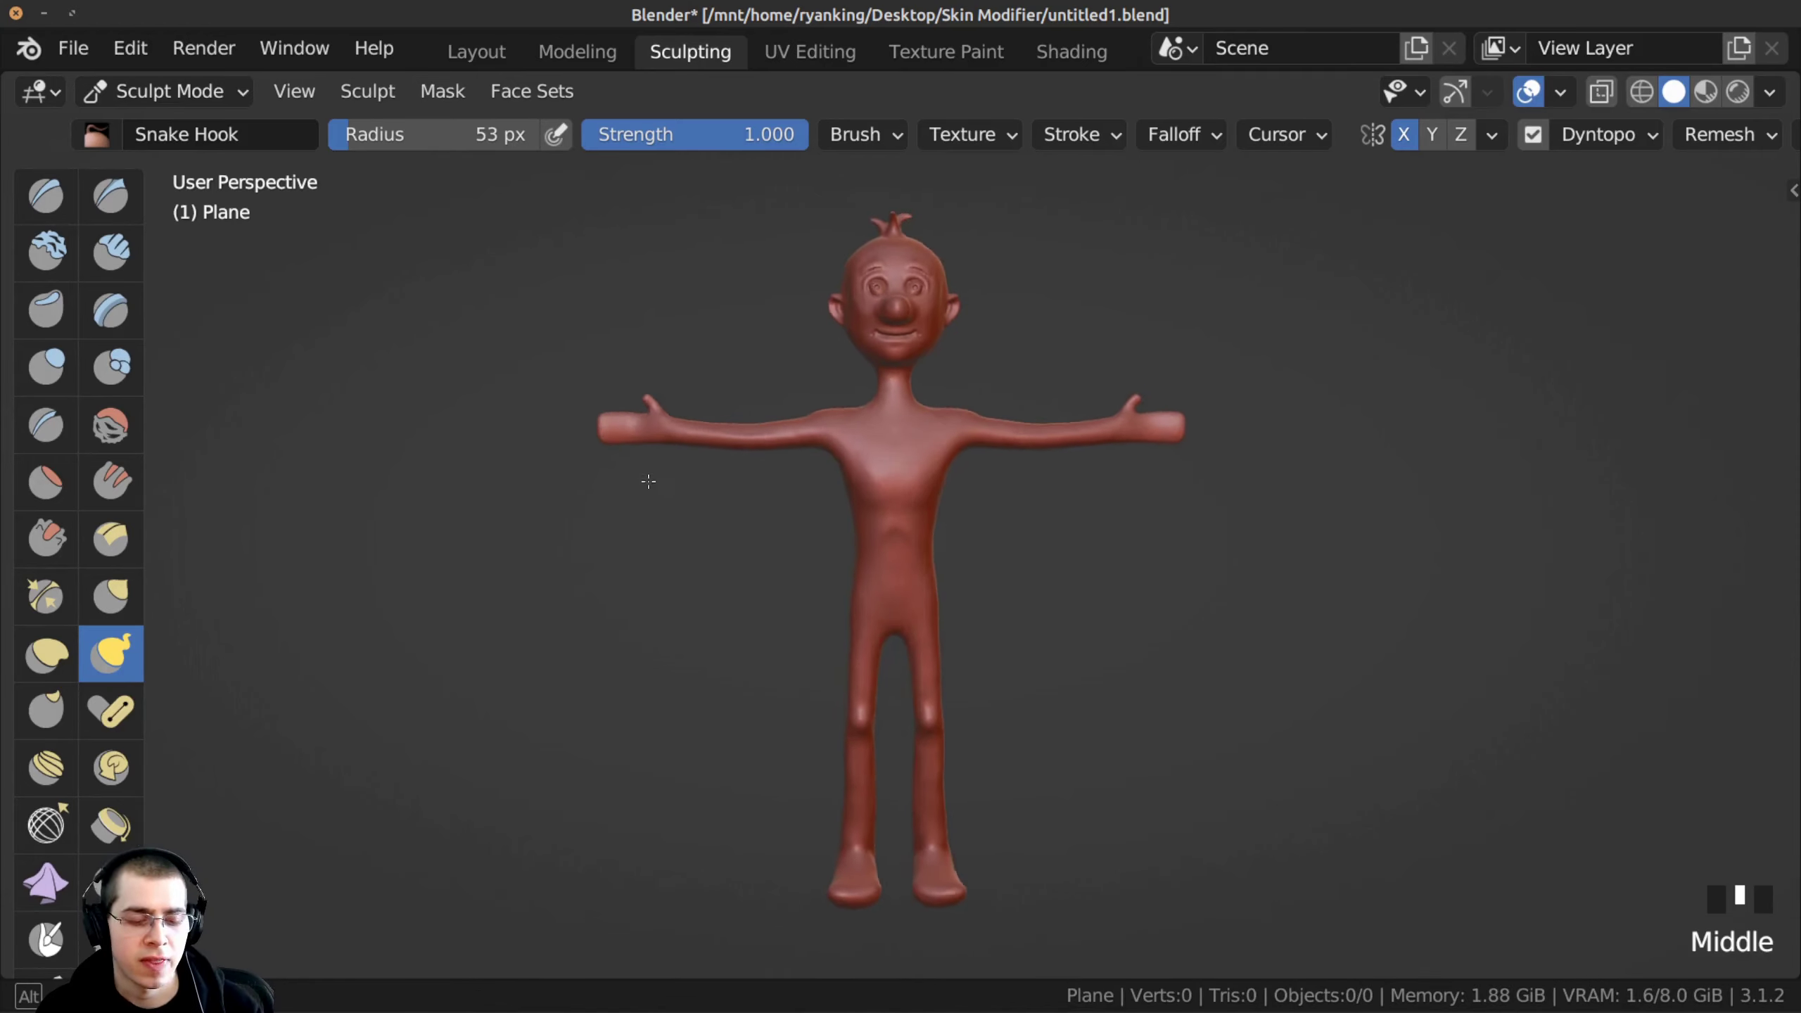
ctrl+middle_drag(506, 530, 569, 485)
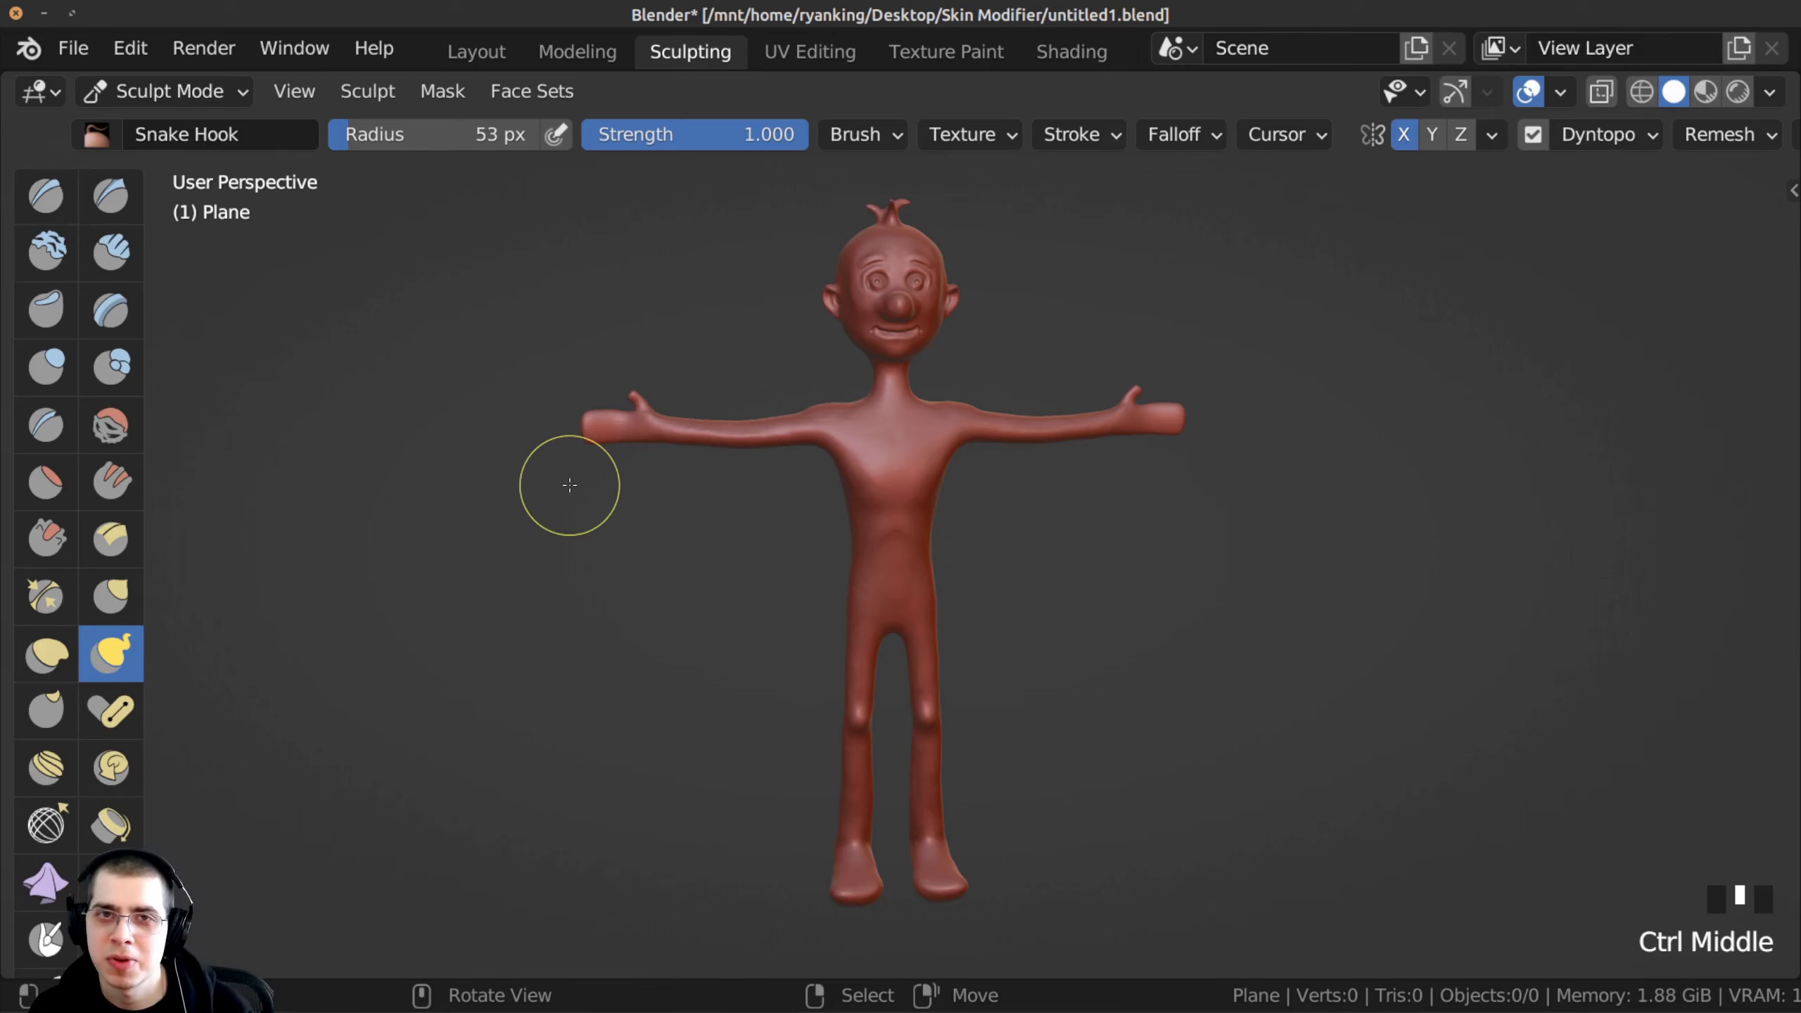